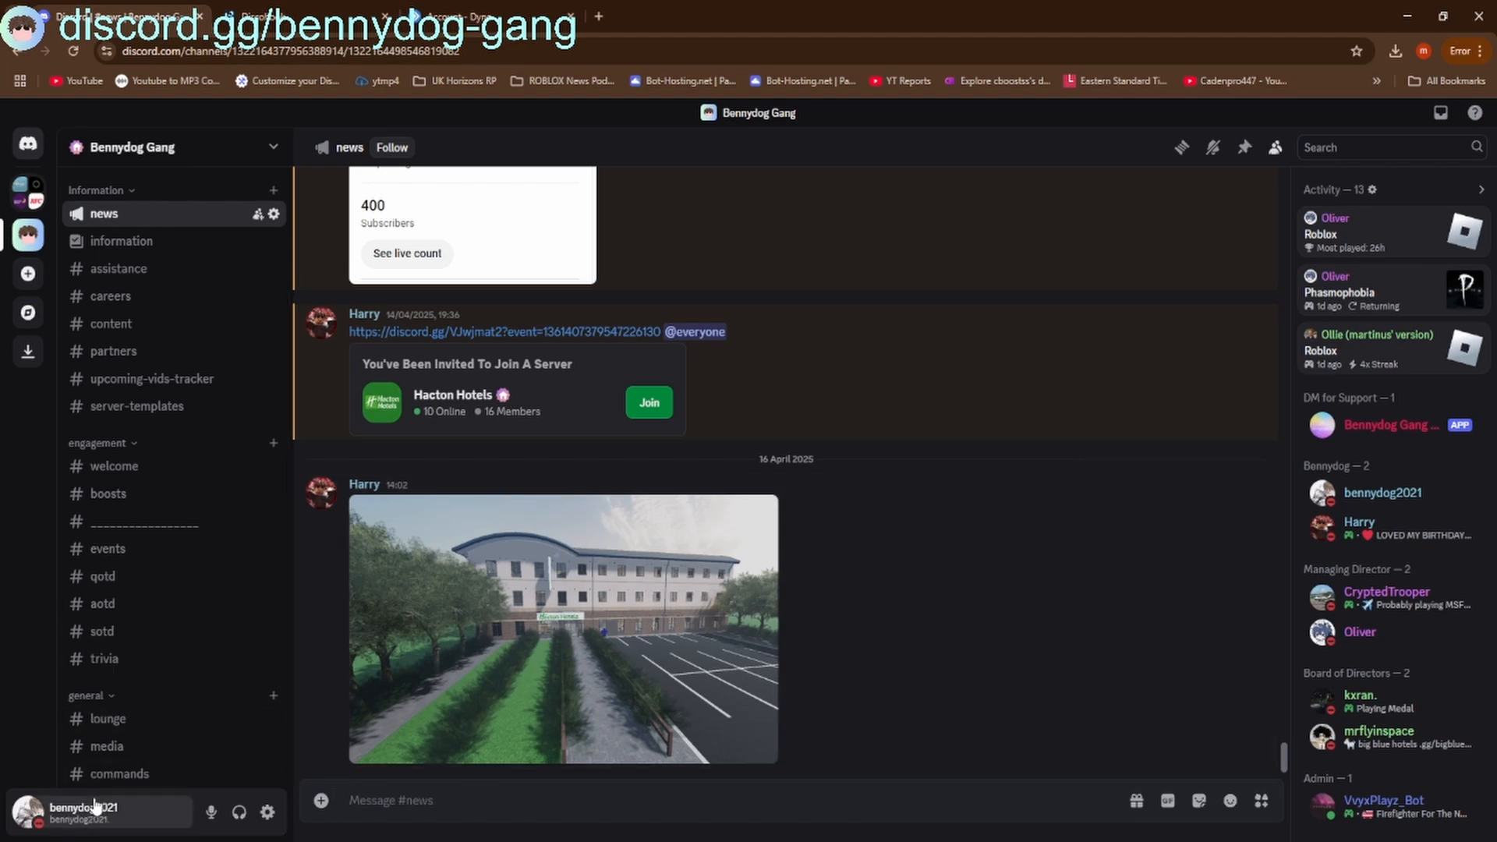
click(86, 809)
click(6, 398)
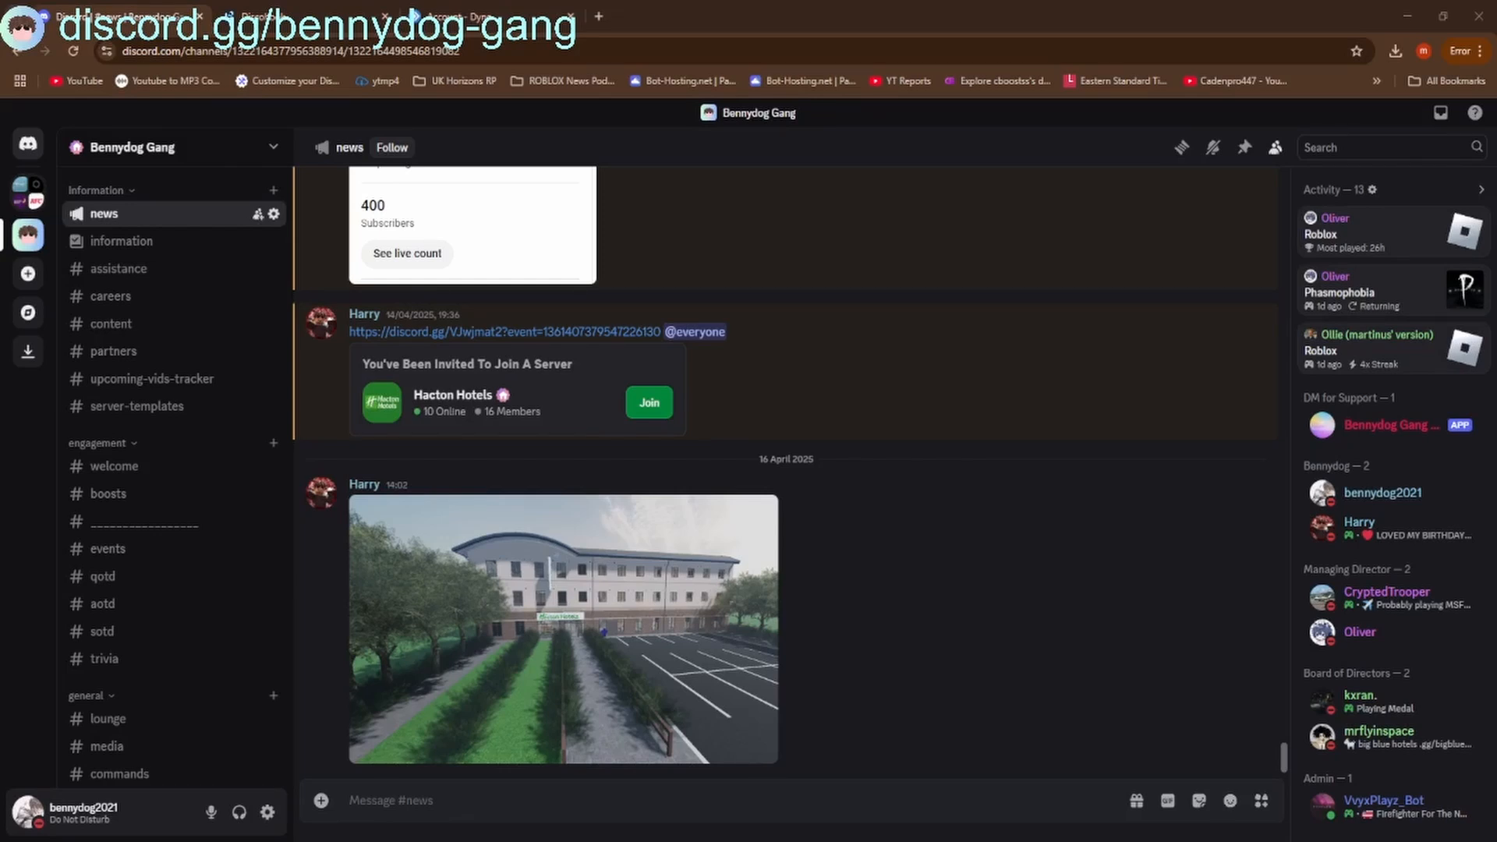
click(336, 828)
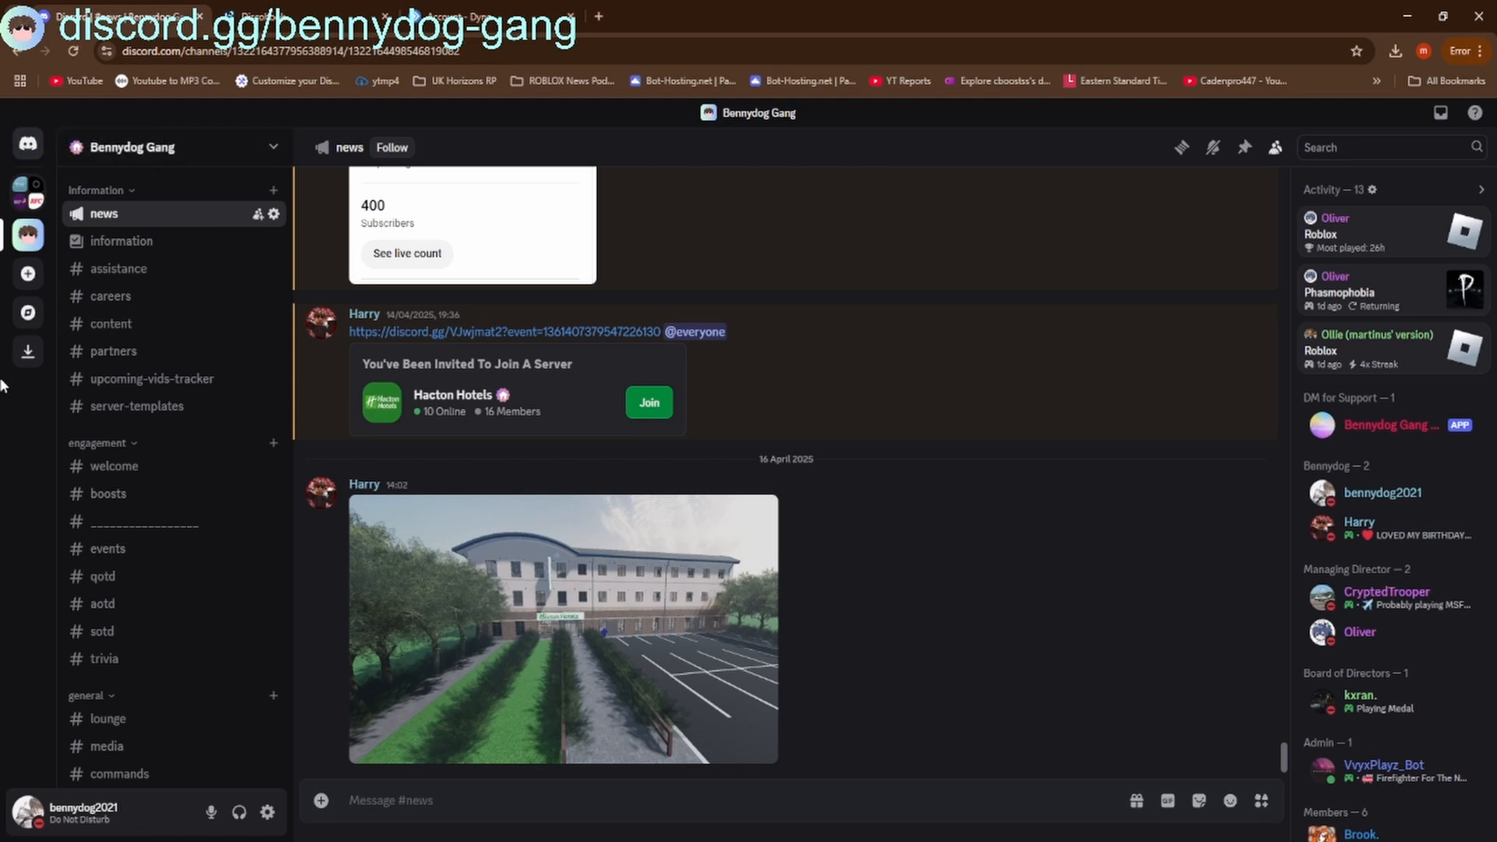
click(28, 191)
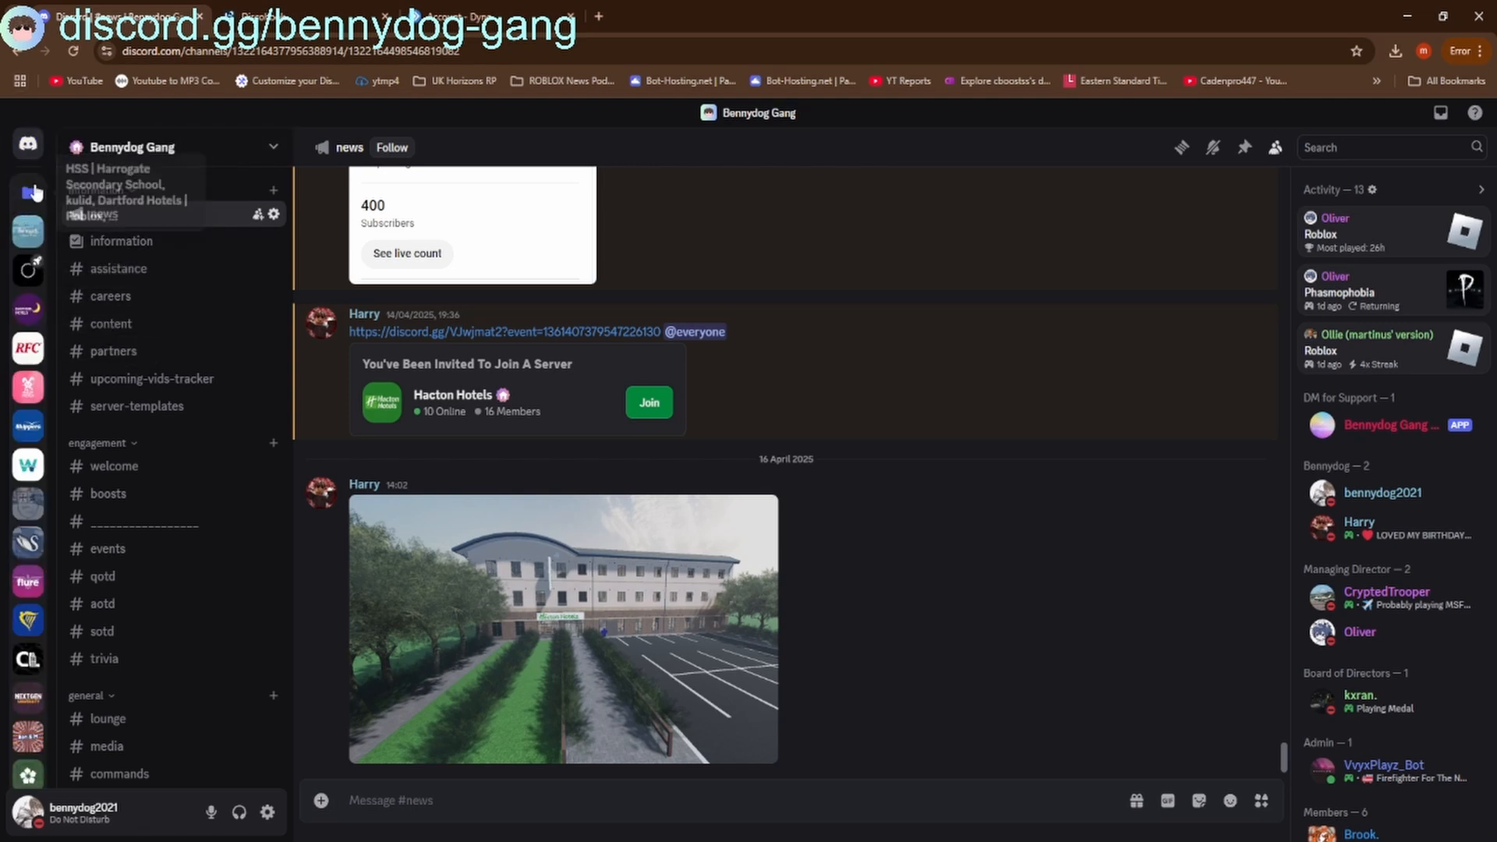
scroll(28, 390, up, 5)
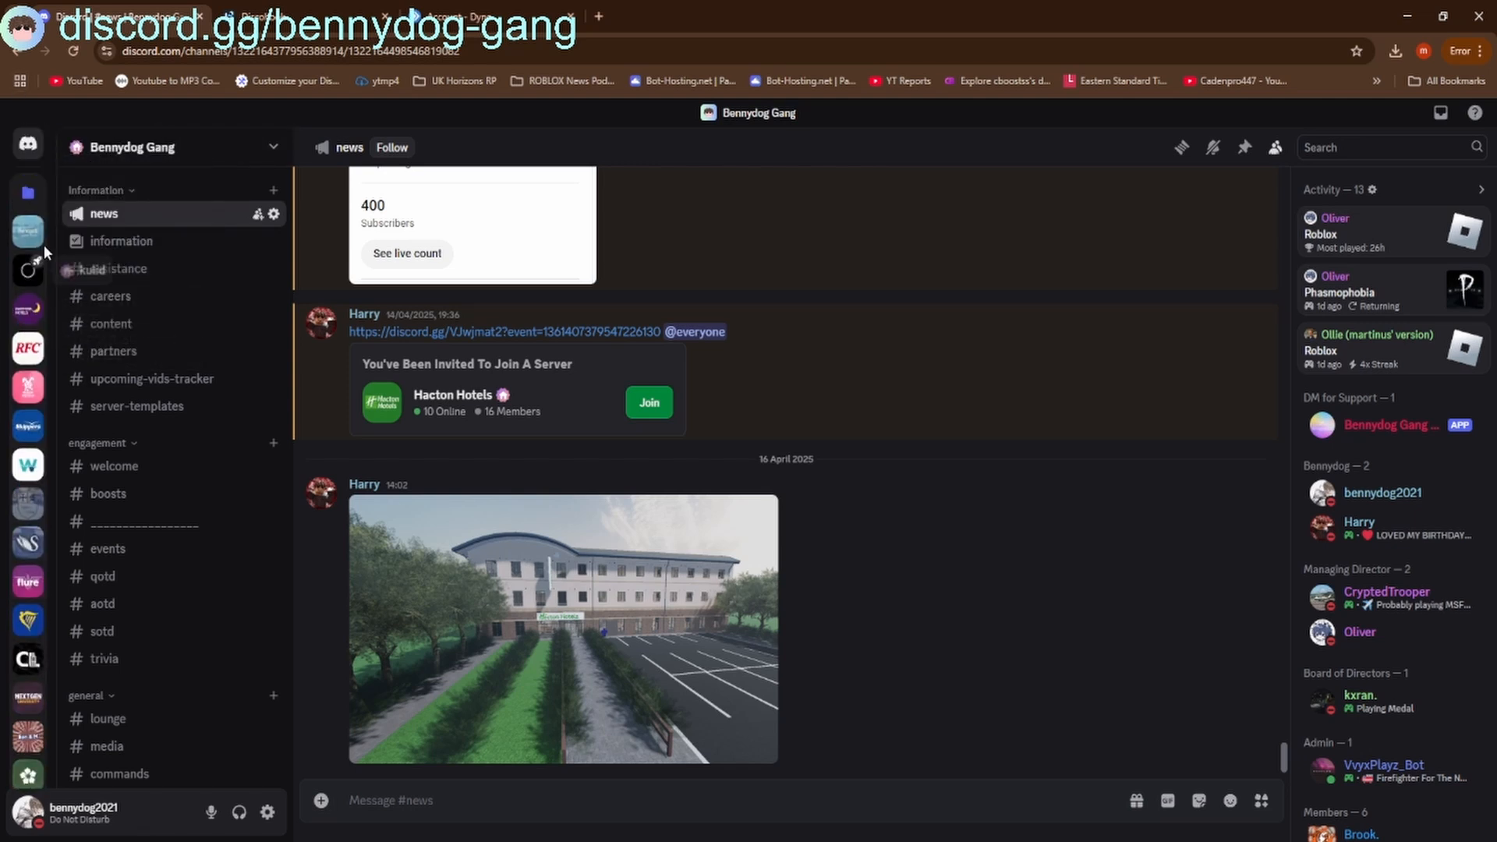
click(28, 191)
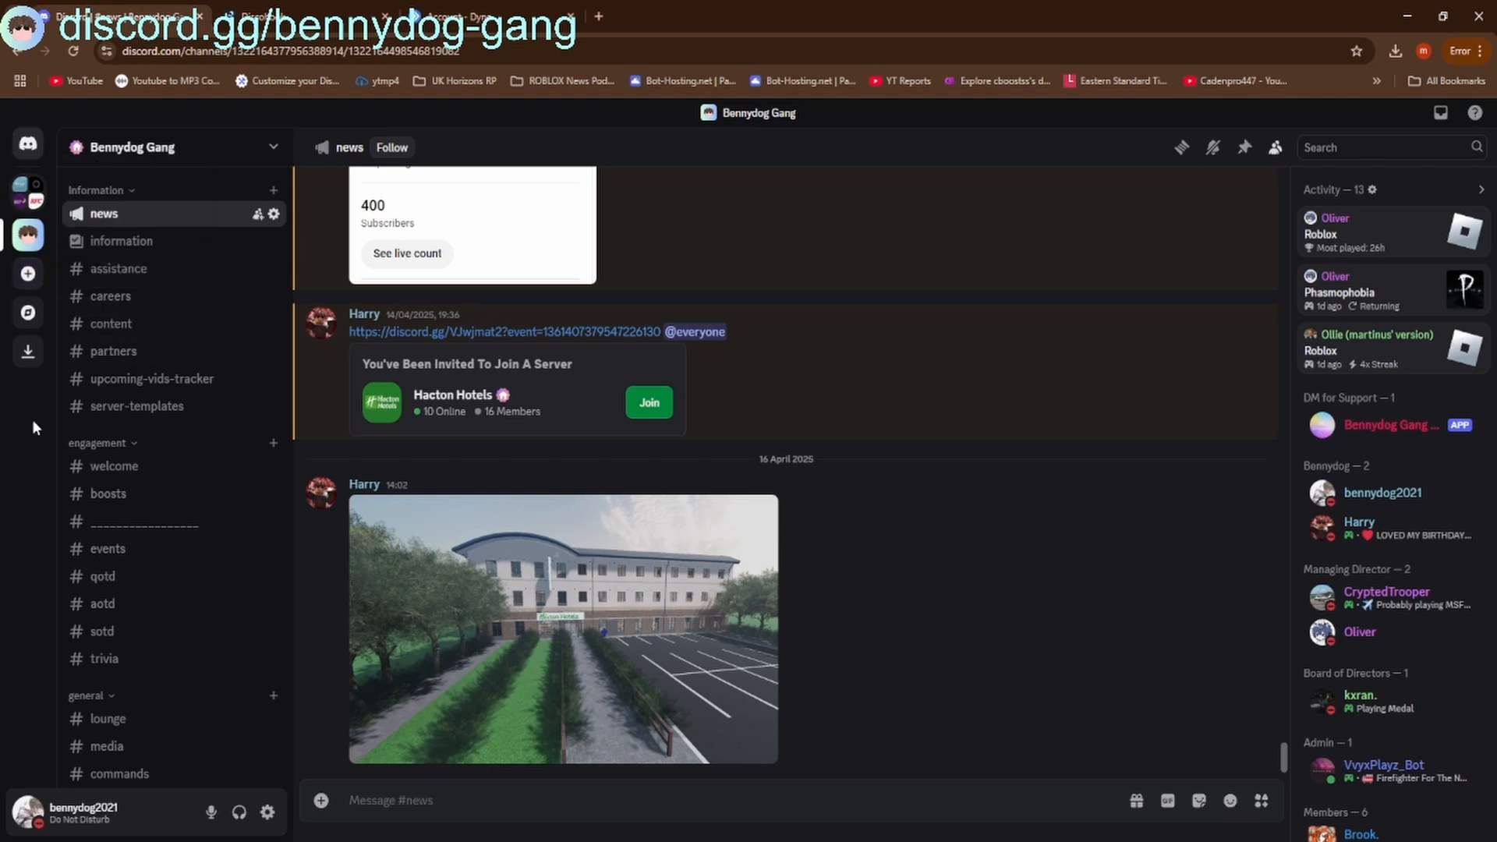
Start creating a new server from scratch, intended for a club or community
click(38, 274)
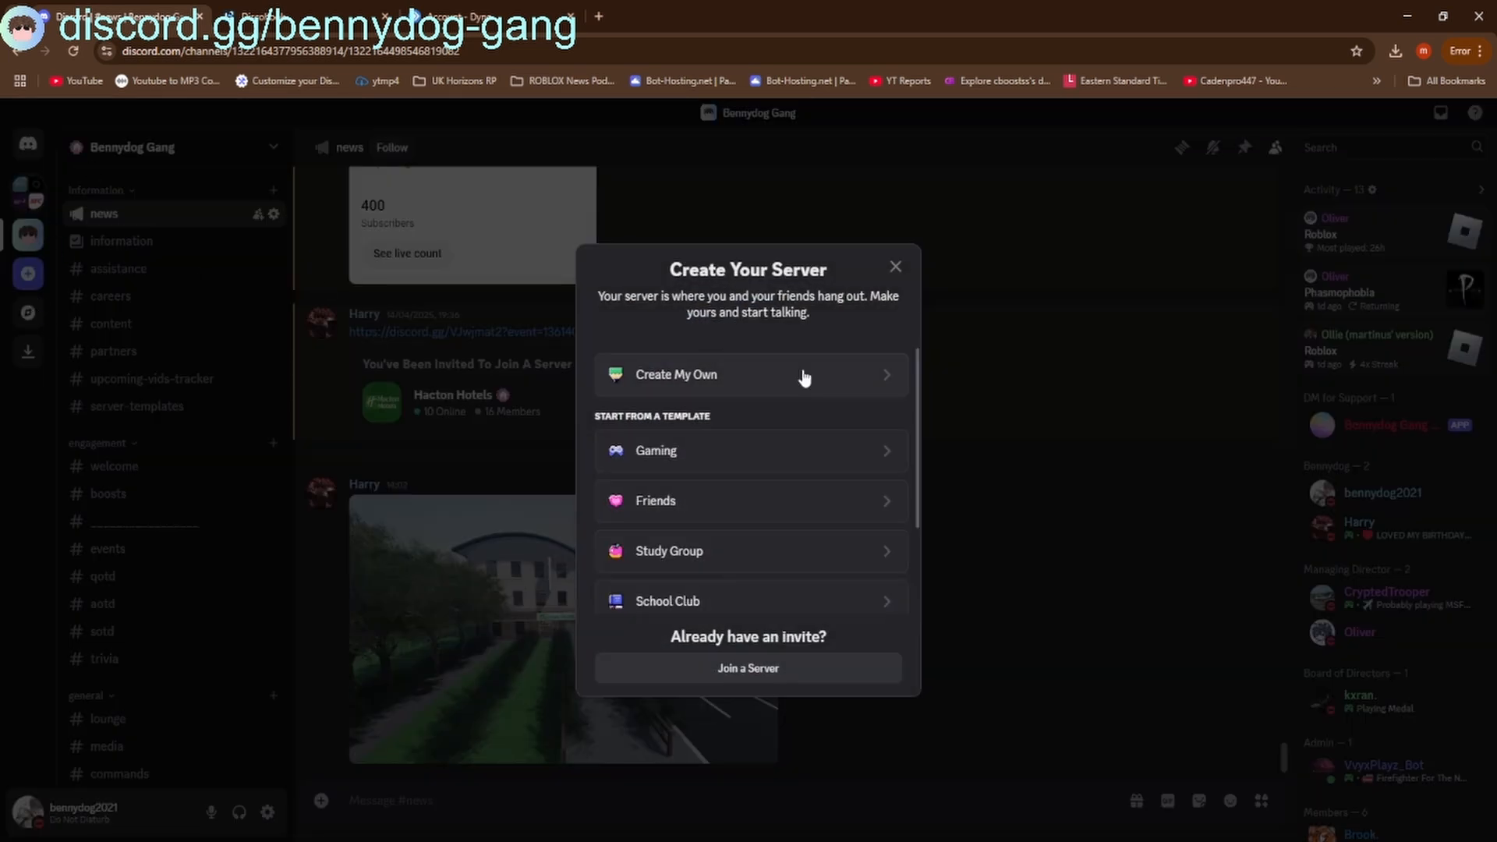
scroll(704, 474, down, 2)
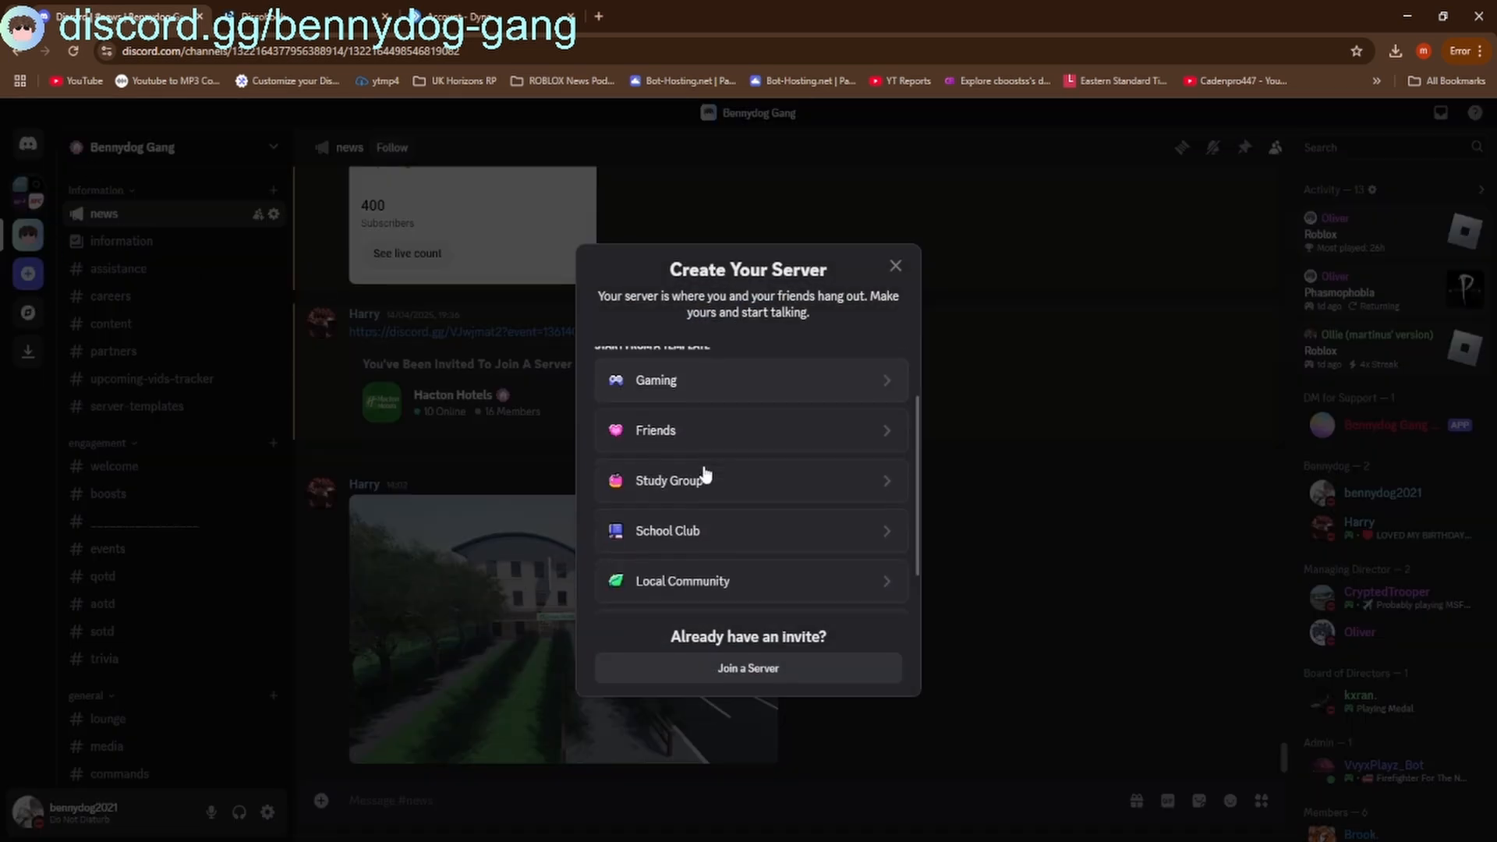
scroll(706, 474, up, 2)
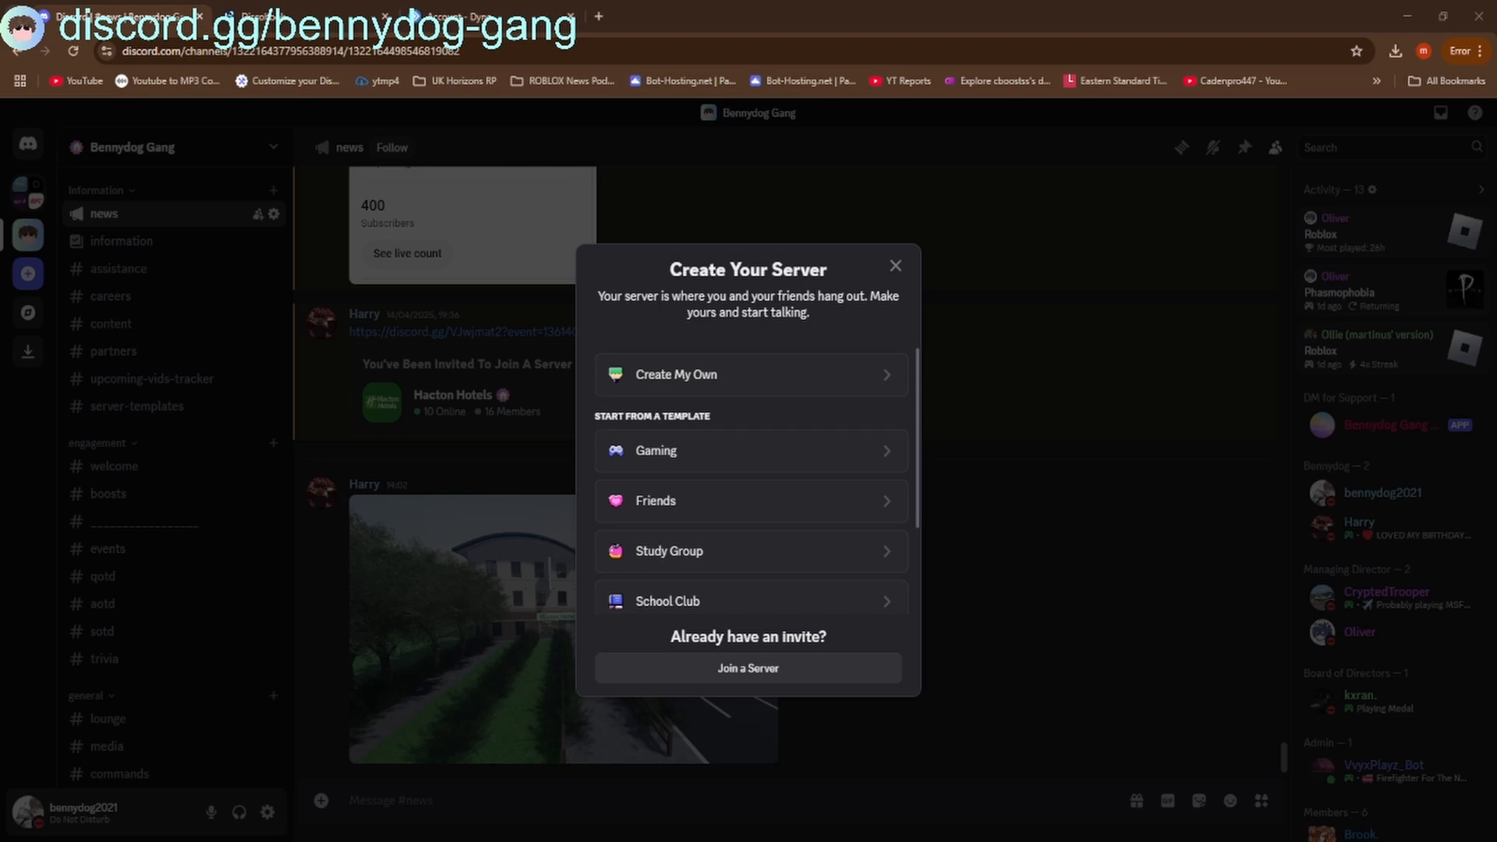
click(818, 371)
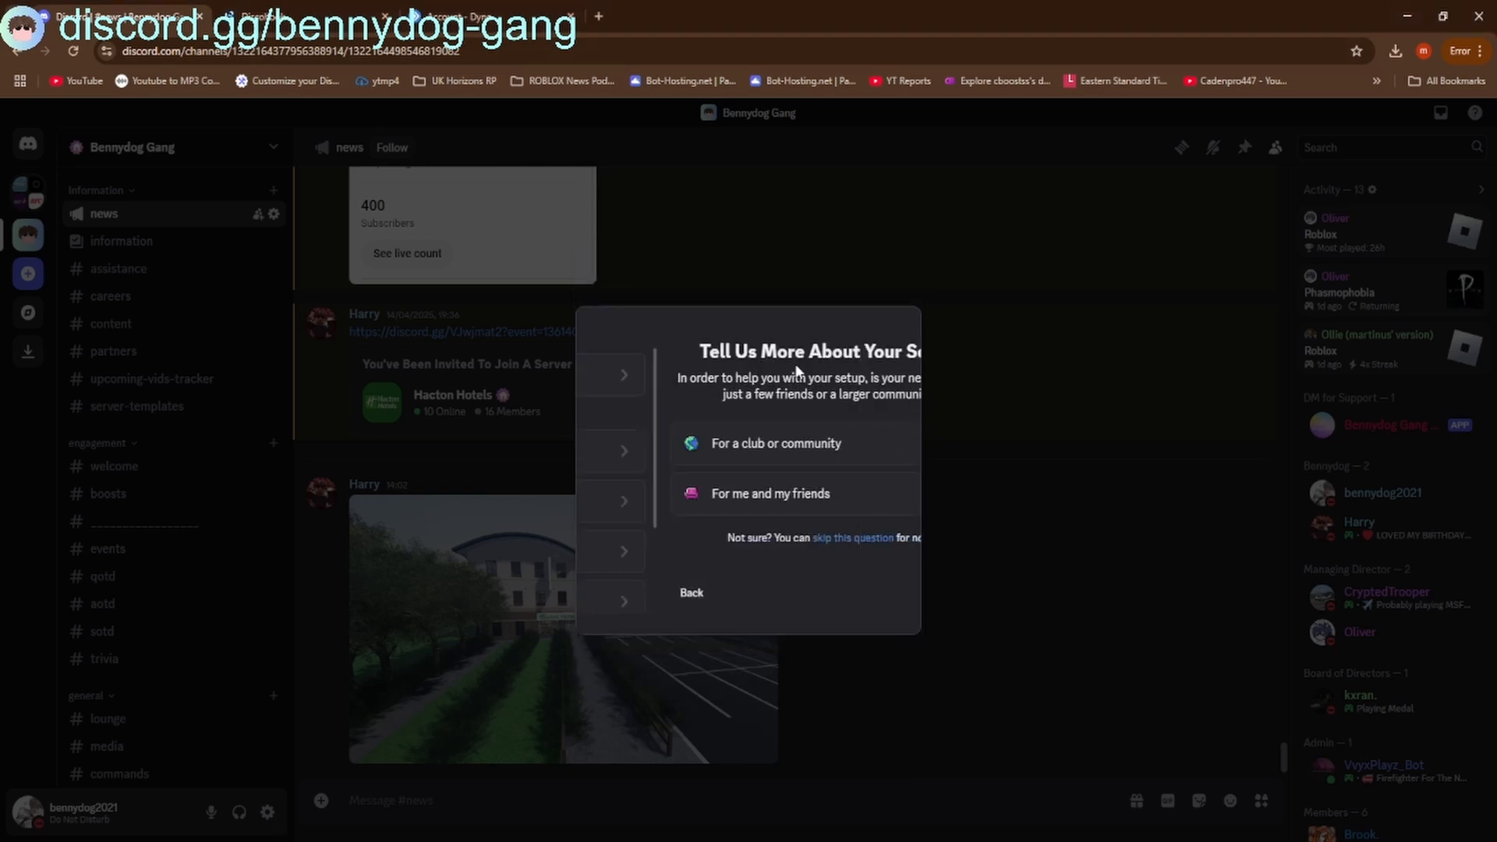
click(787, 442)
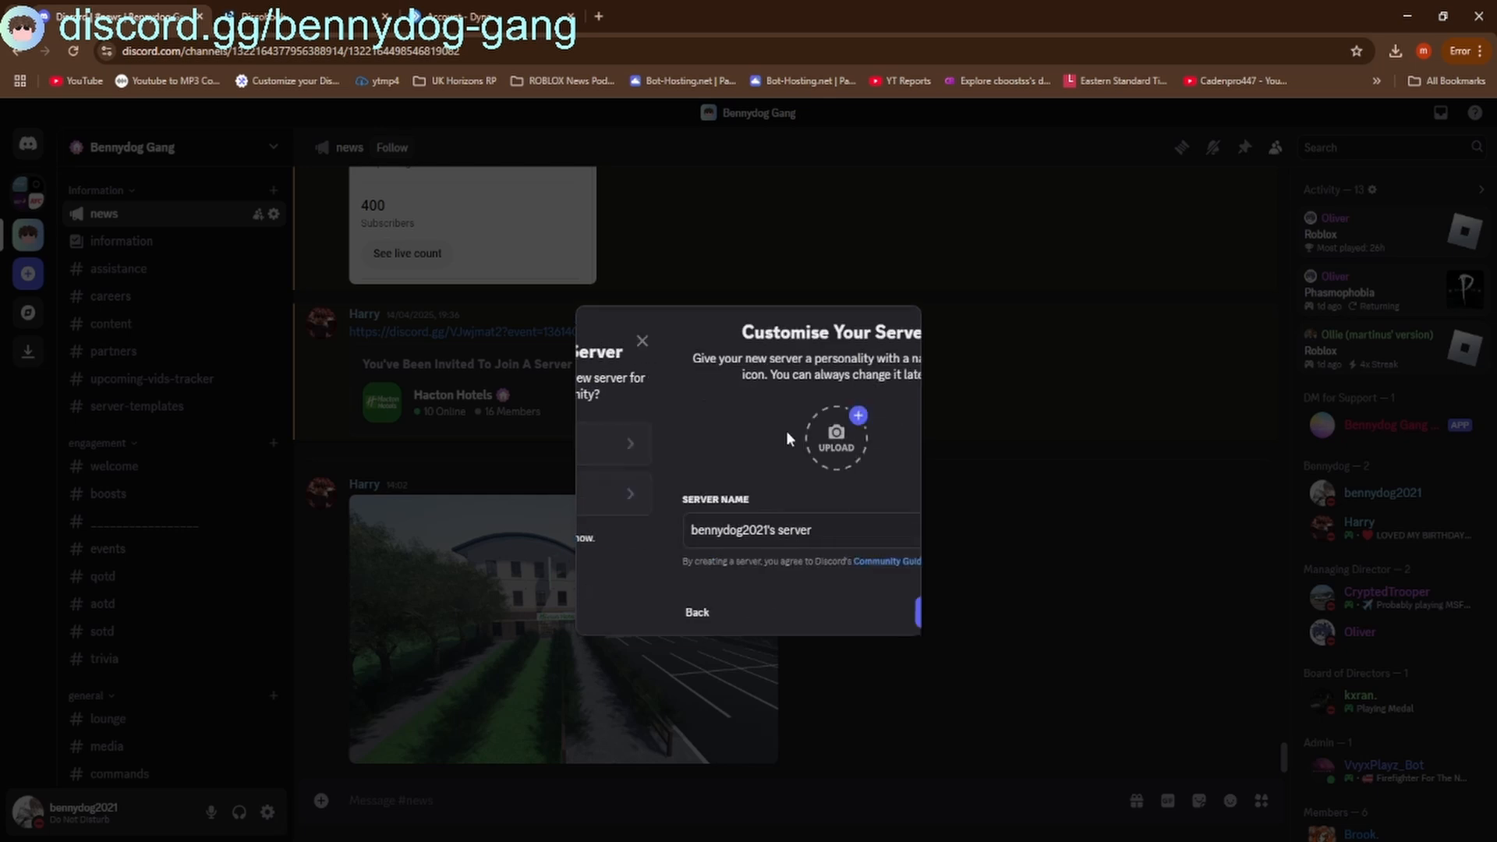
Name the new server DISCORD SERVER TUTORIAL and create it
key(ctrl+a)
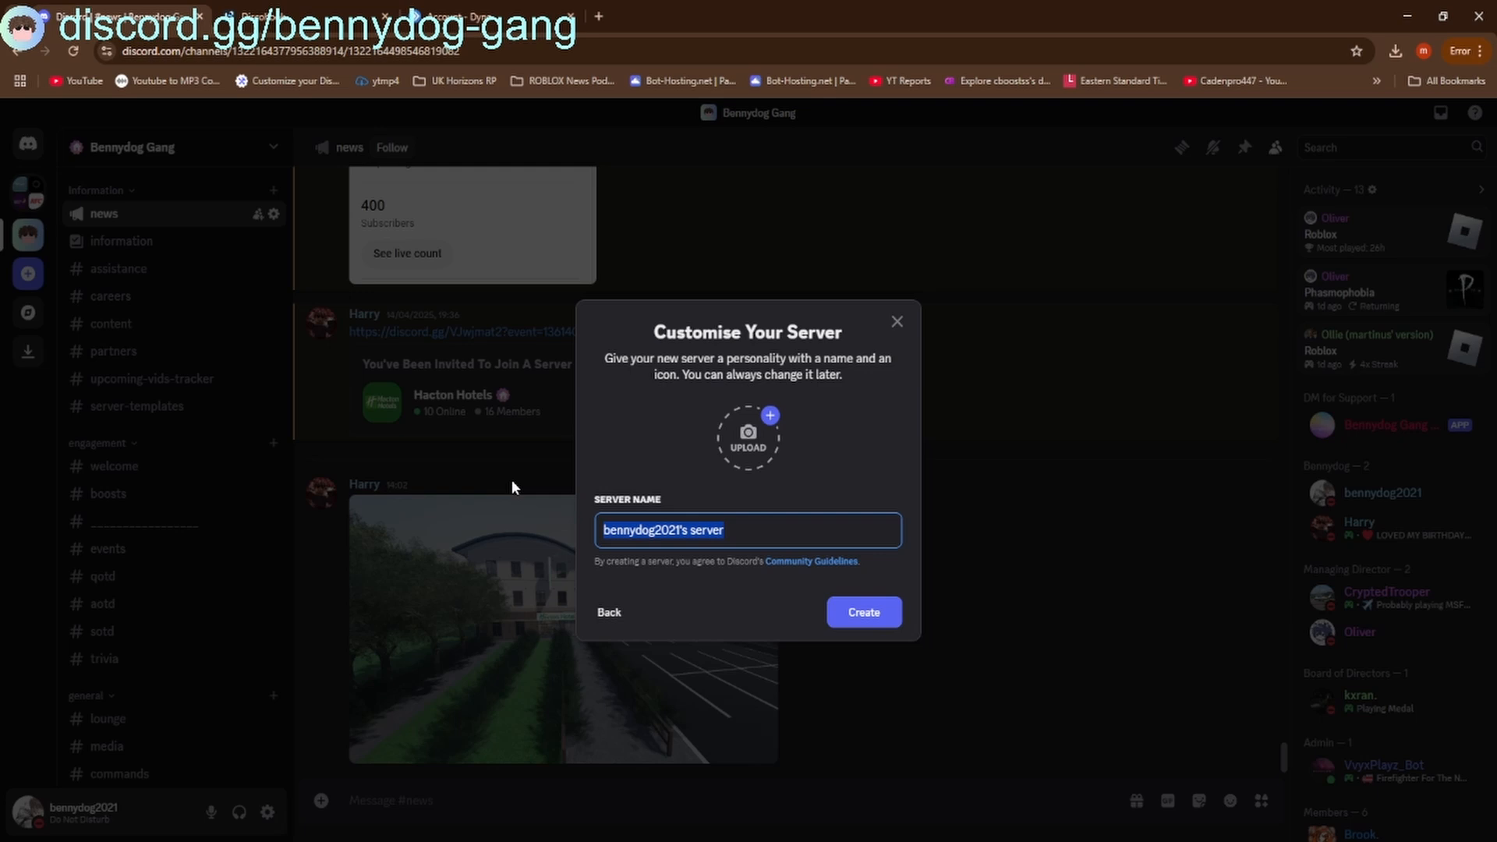
text(YT)
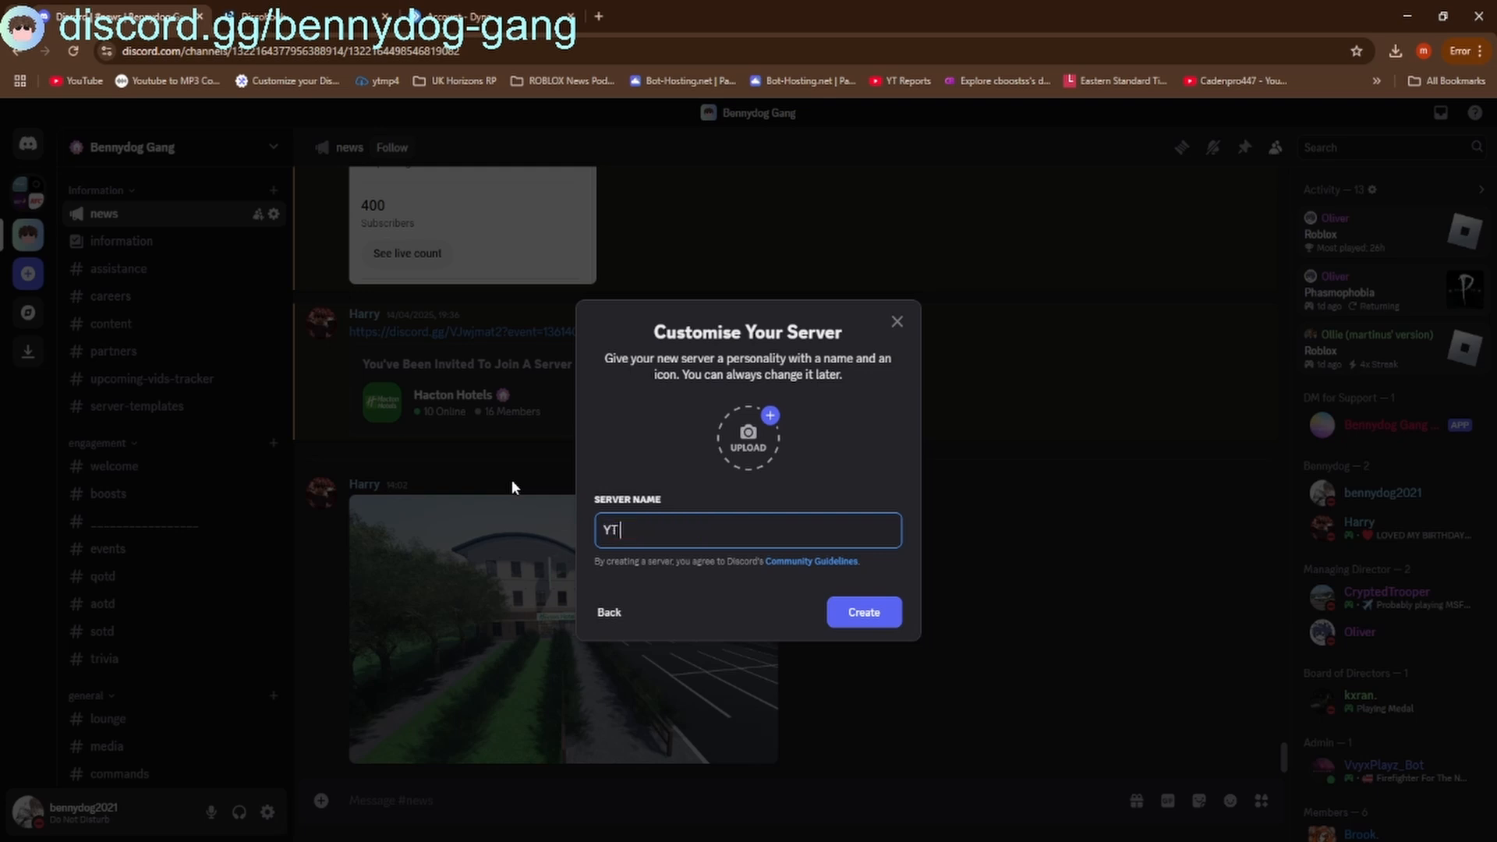
text( VIDEO TU)
key(ctrl+a)
key(BackSpace)
text(DISCORD SERVER TUTO)
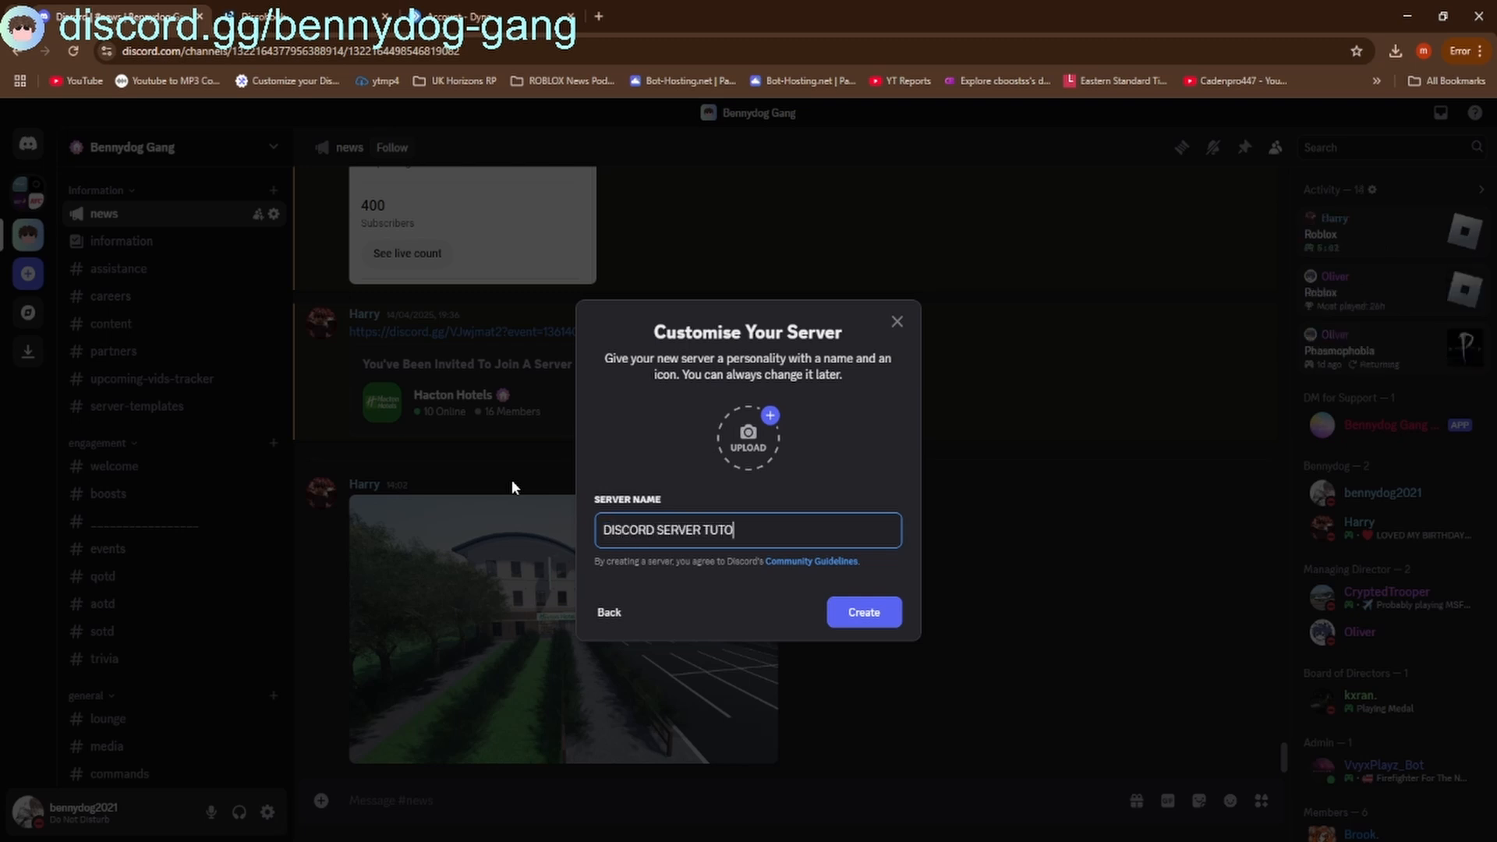
text(RIAL)
click(880, 615)
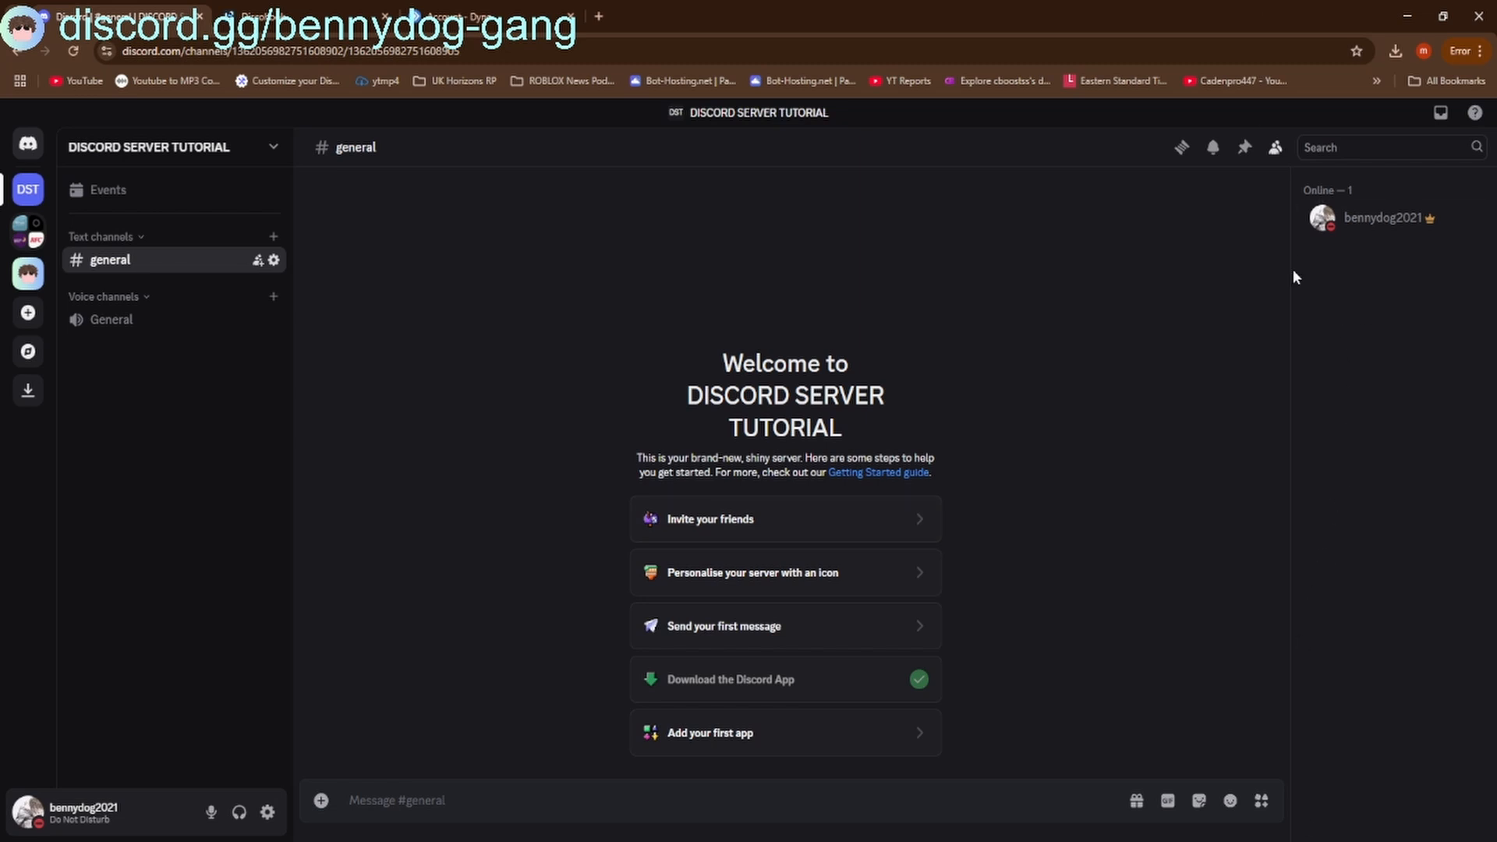
Hide the member list and open the server's settings
click(1276, 148)
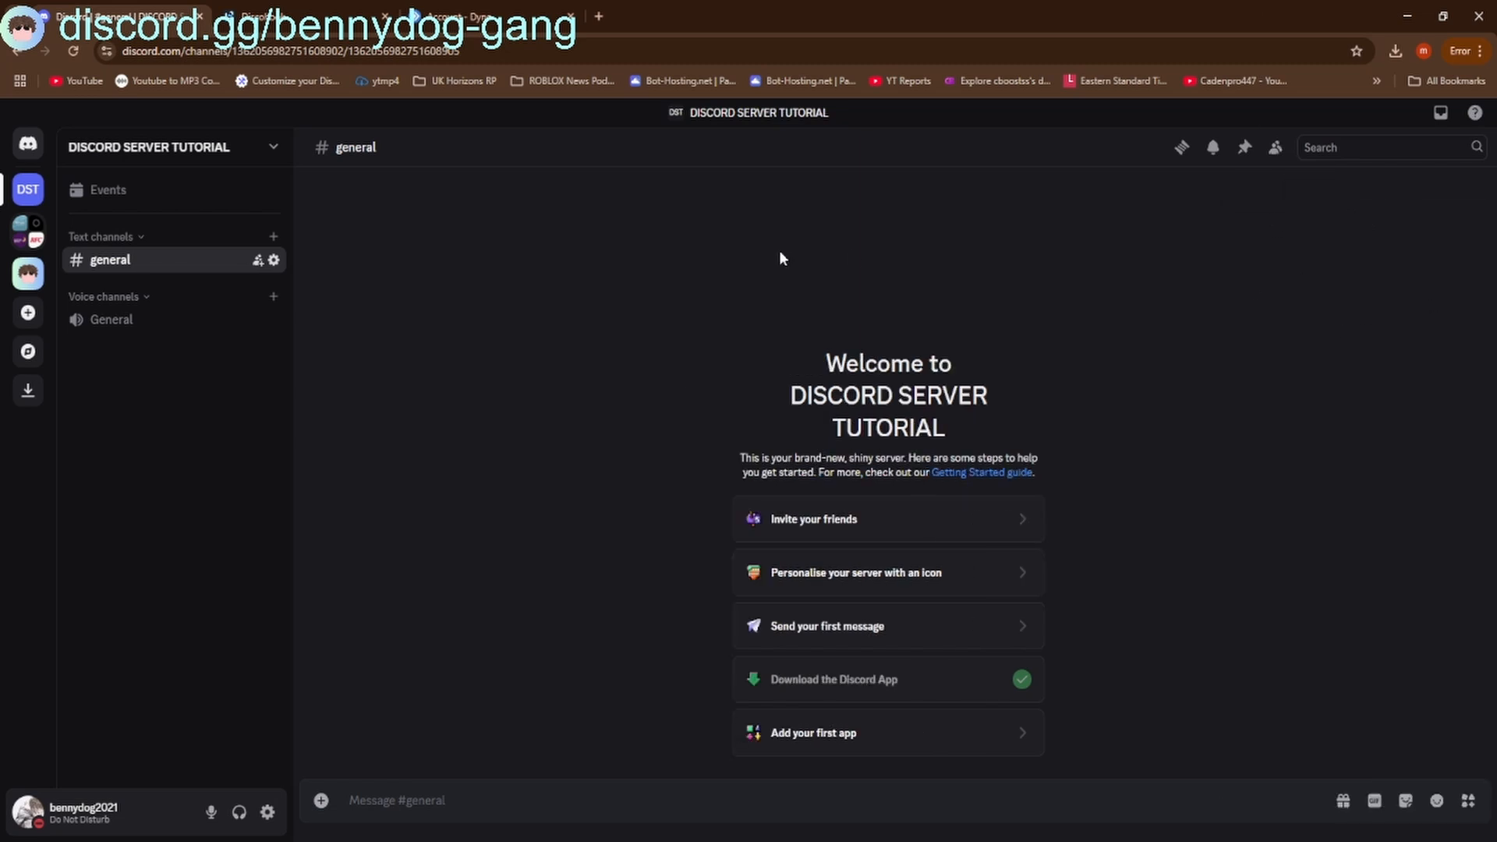
click(113, 150)
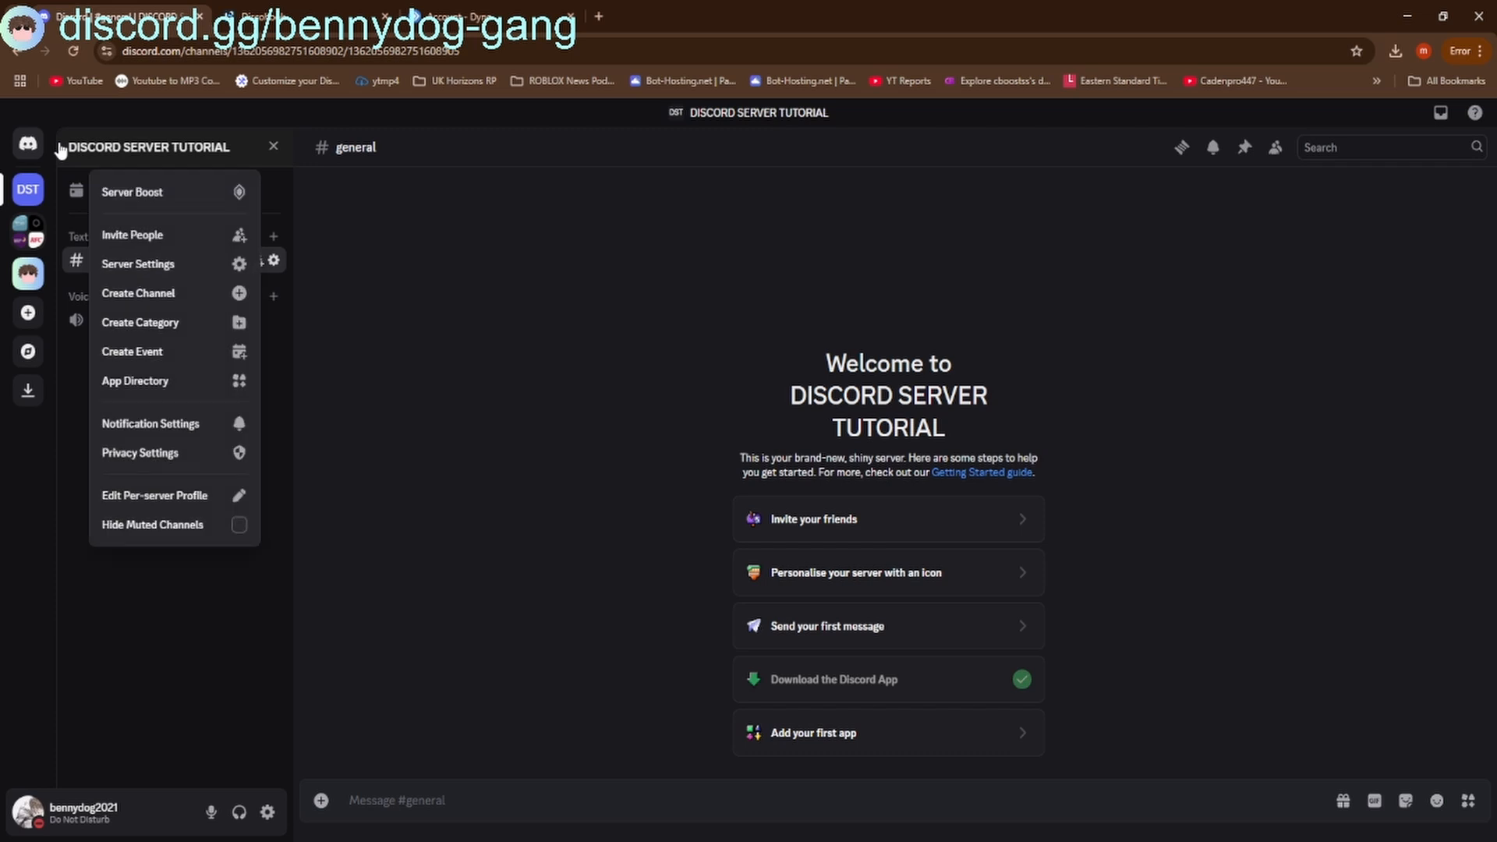
click(114, 150)
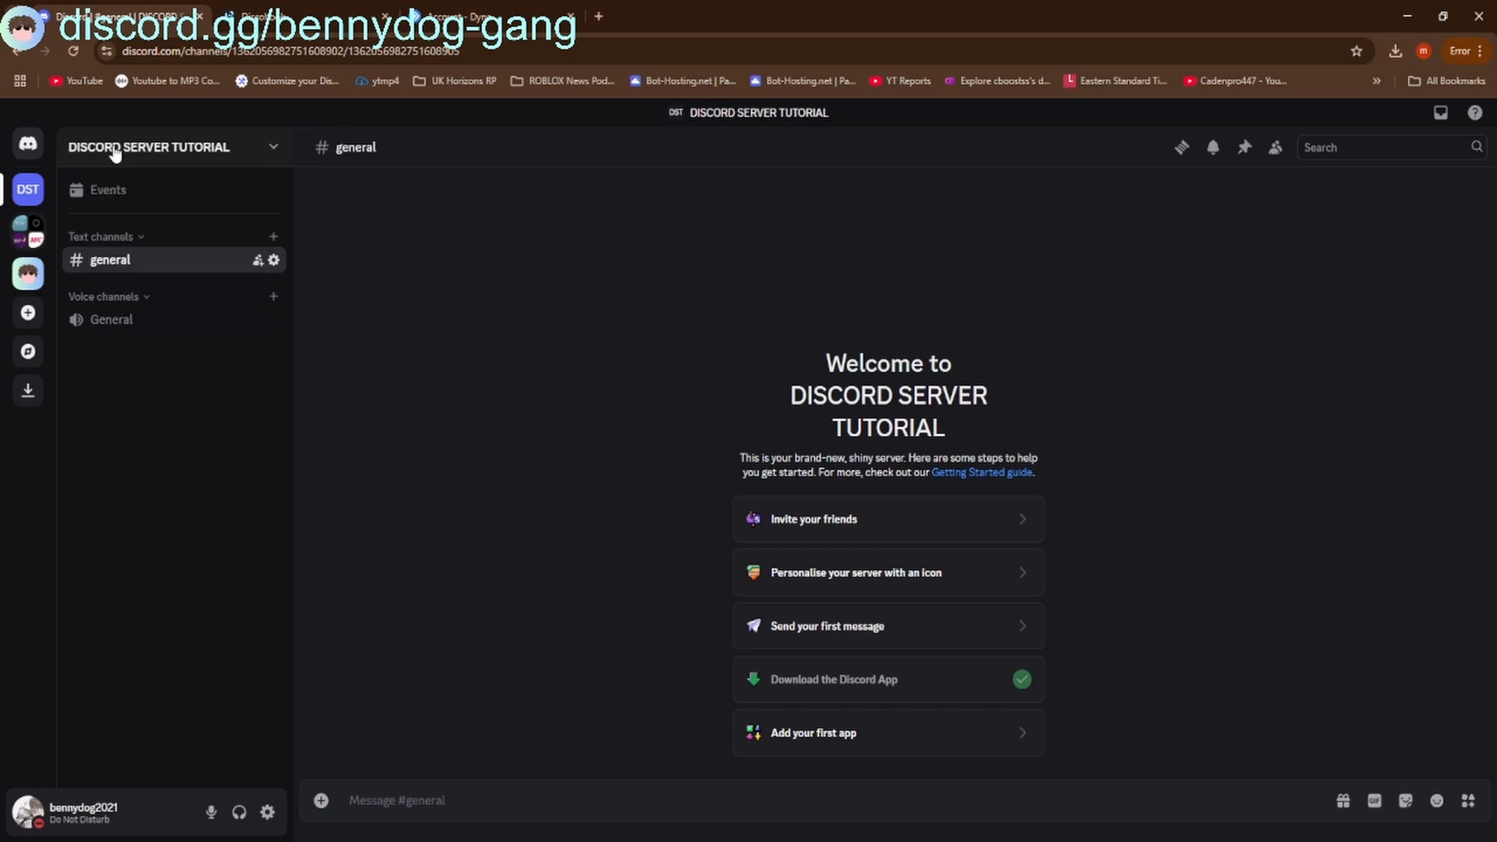
click(114, 150)
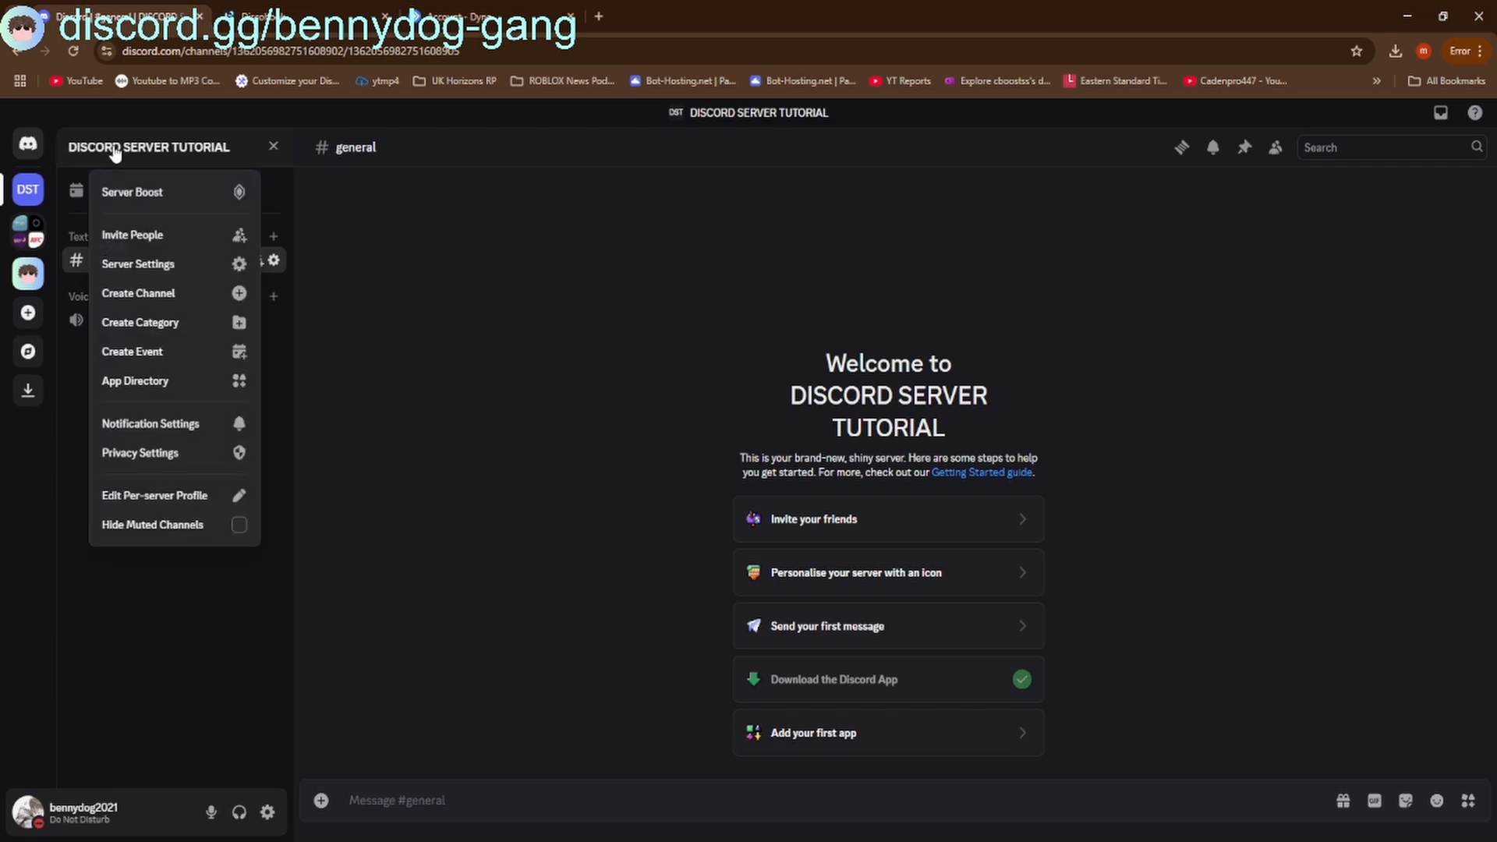
click(137, 265)
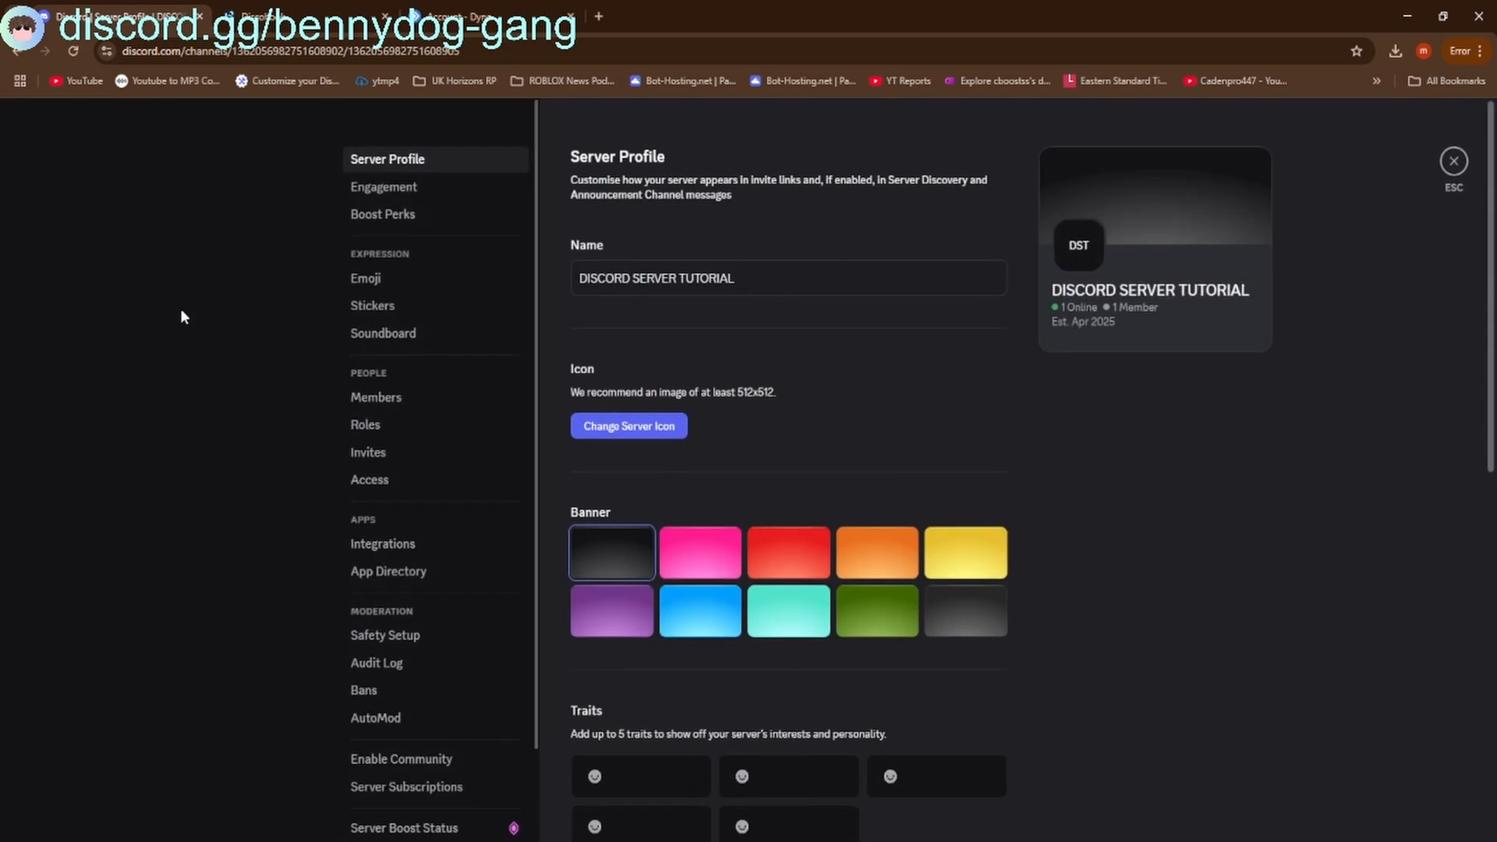
Enable Community for the server with verified email and media scanning for all members, using automatically created rules and community updates channels
click(381, 763)
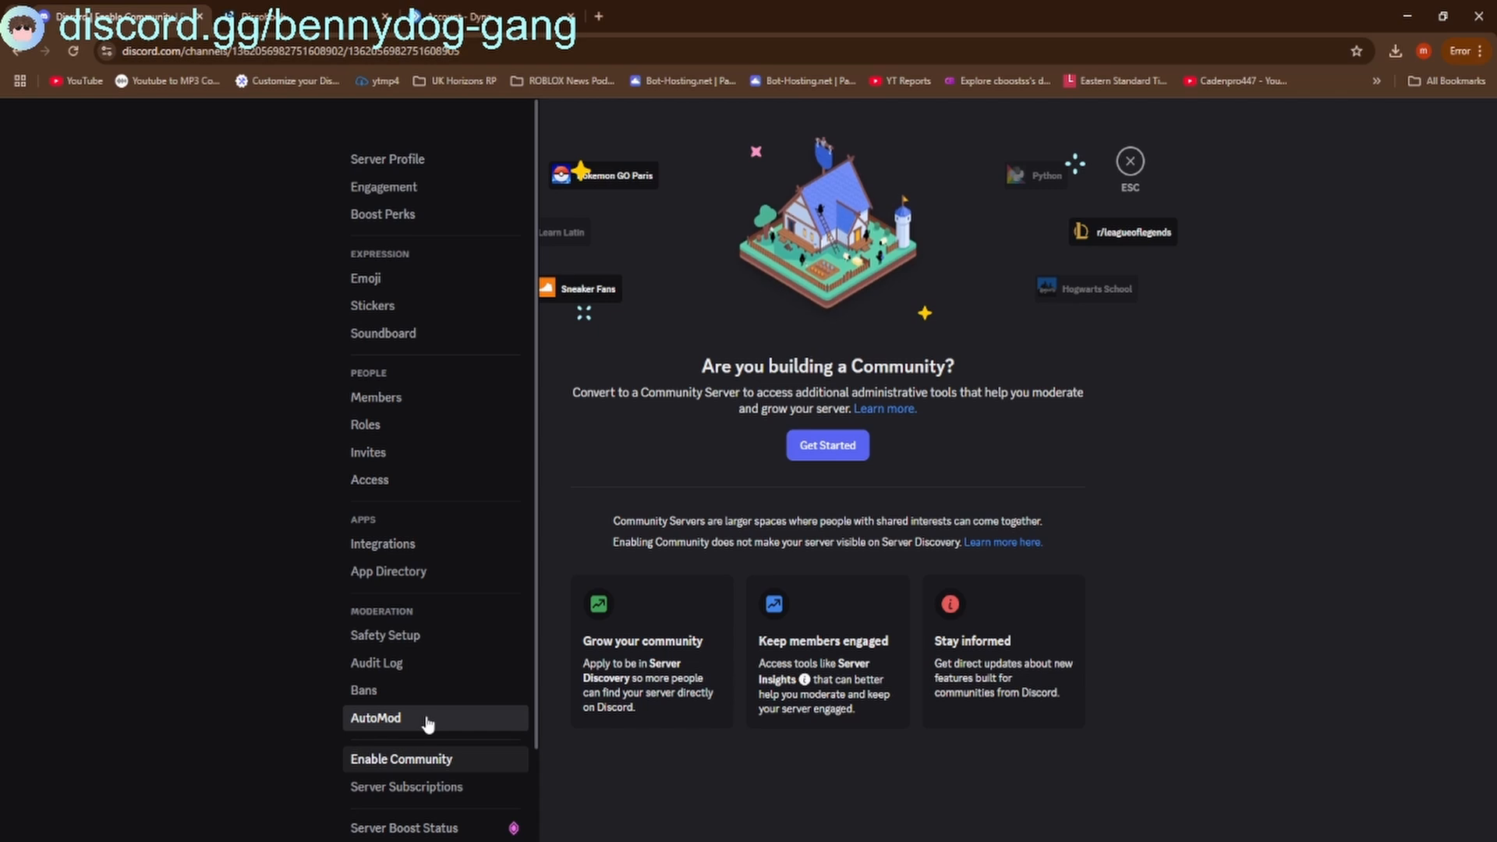
click(803, 445)
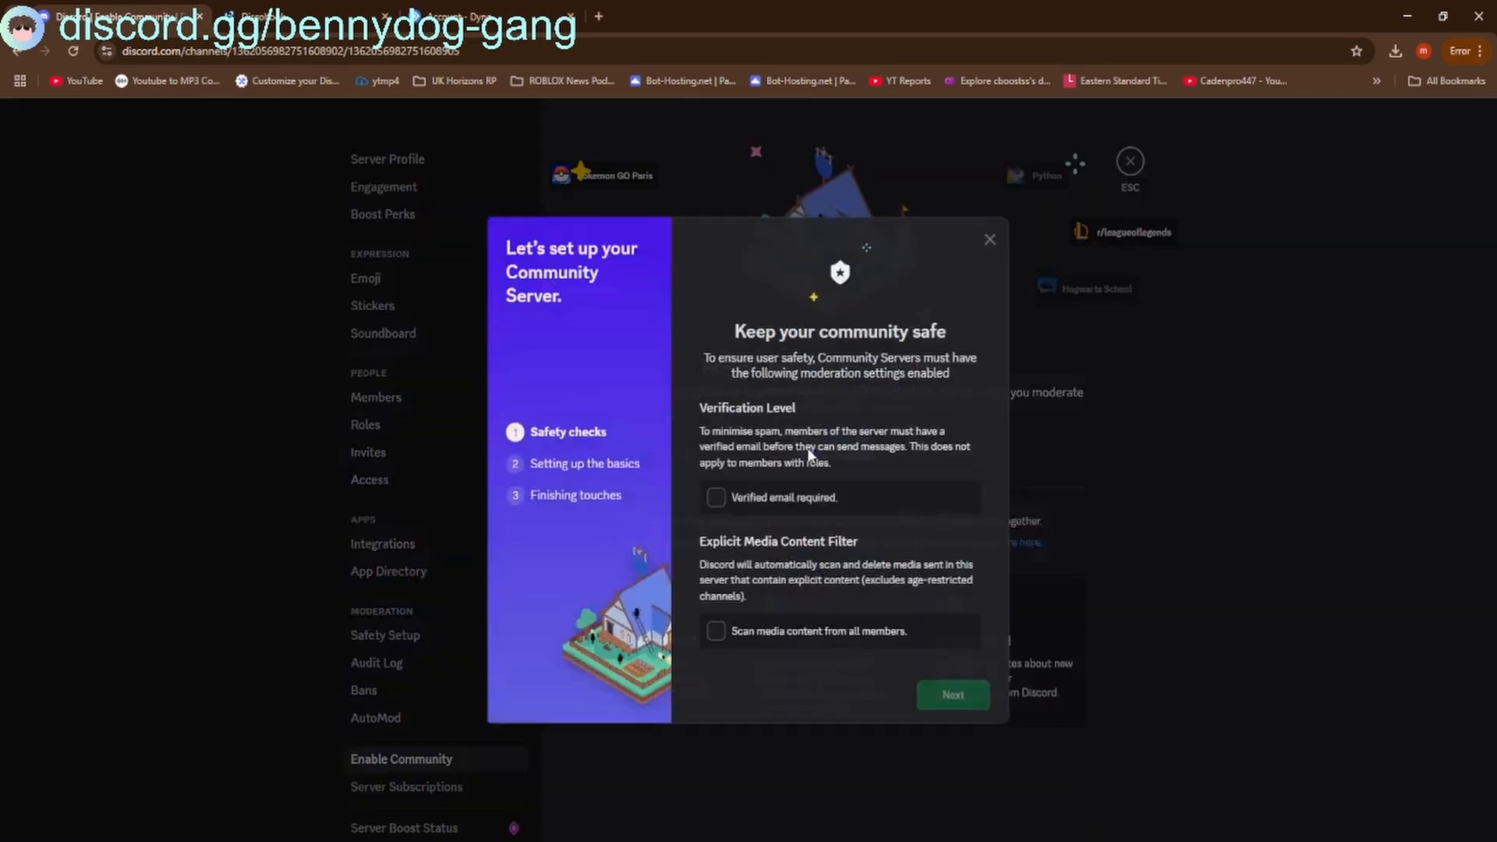
click(789, 497)
click(782, 633)
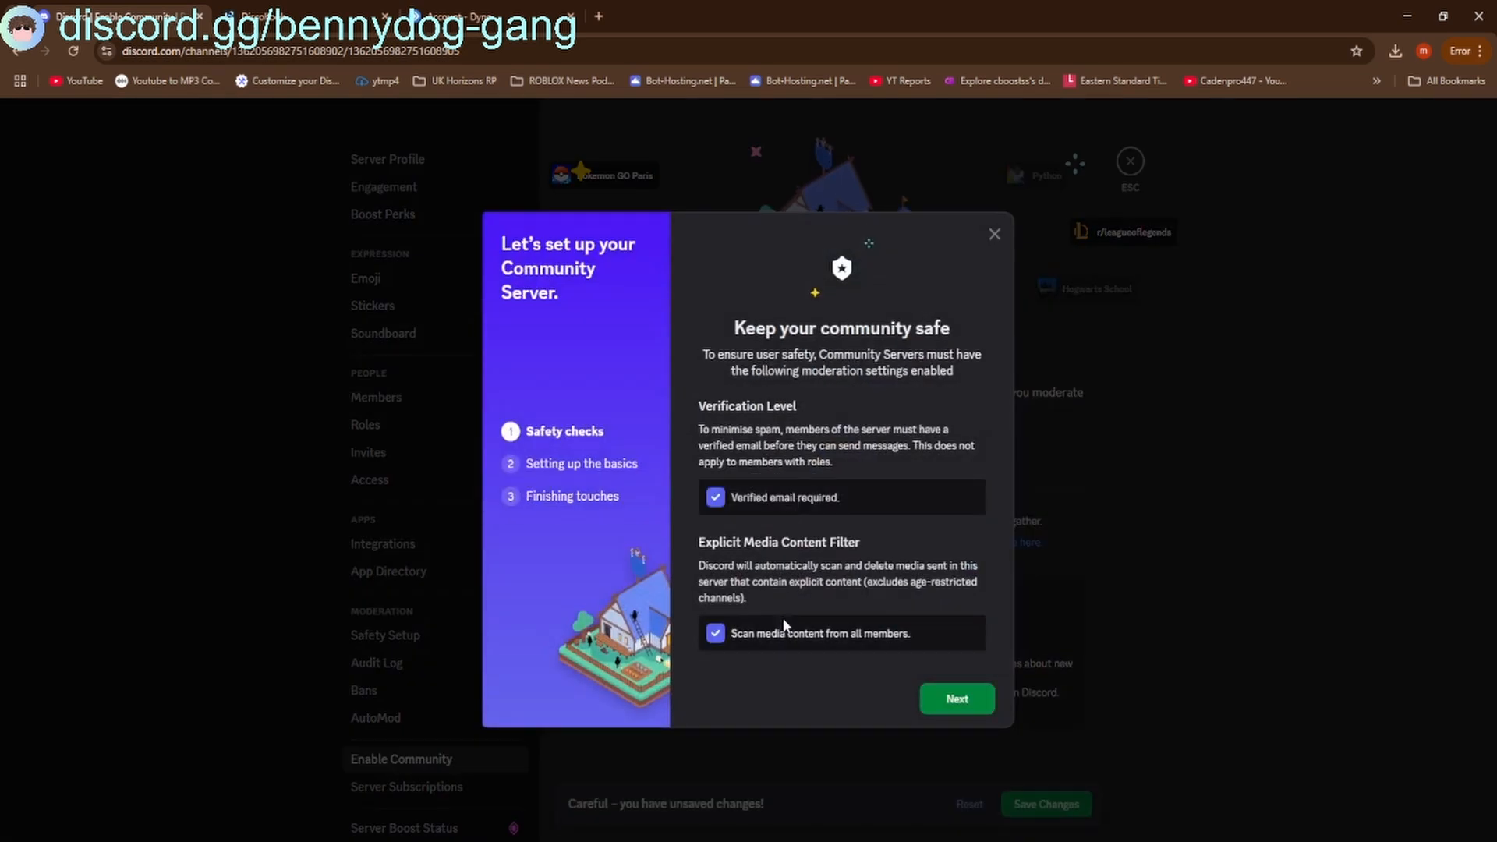
click(985, 711)
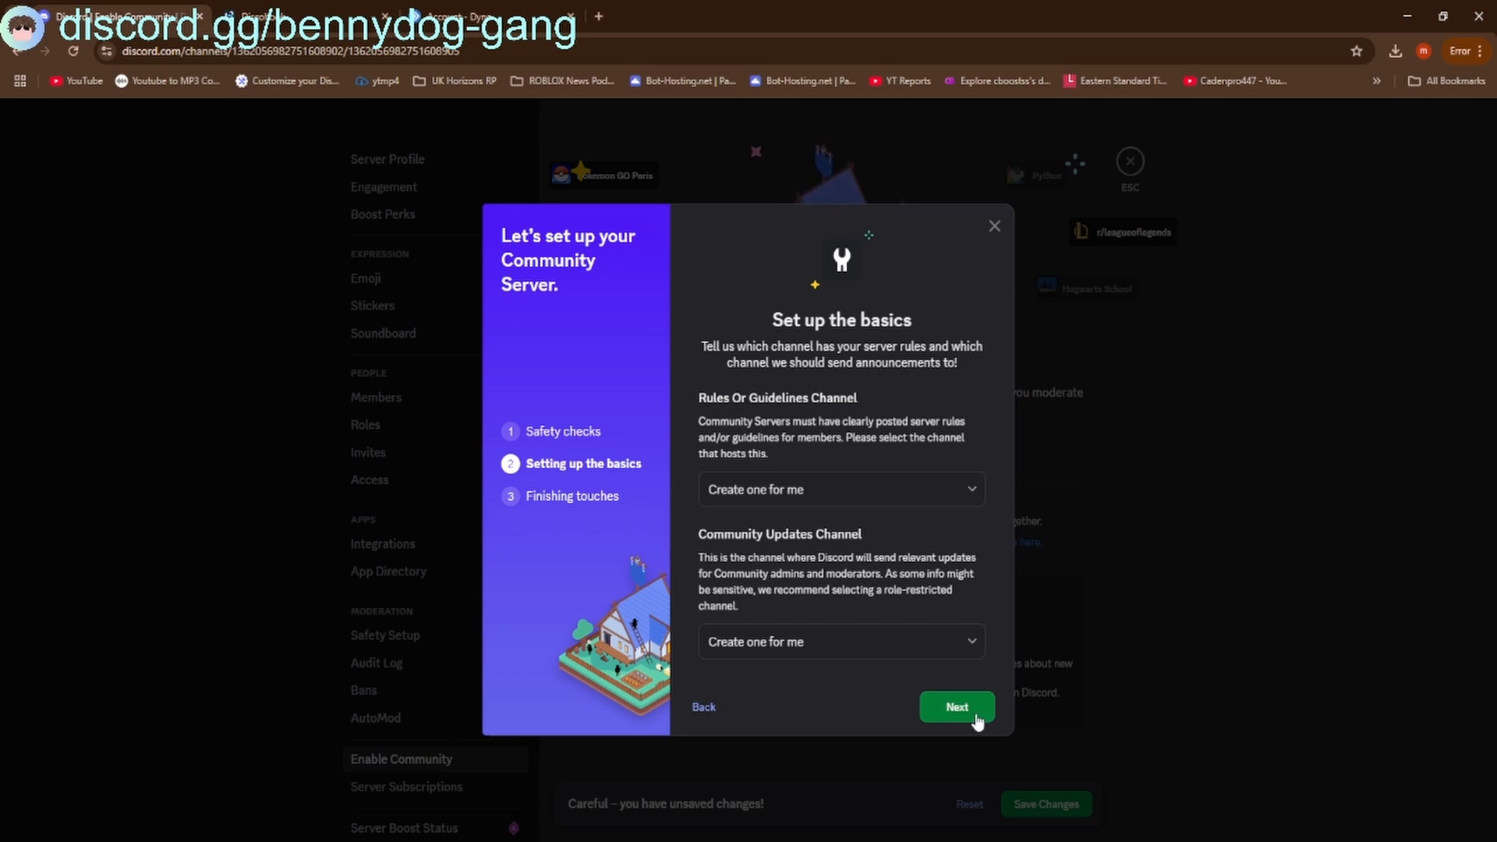
click(977, 721)
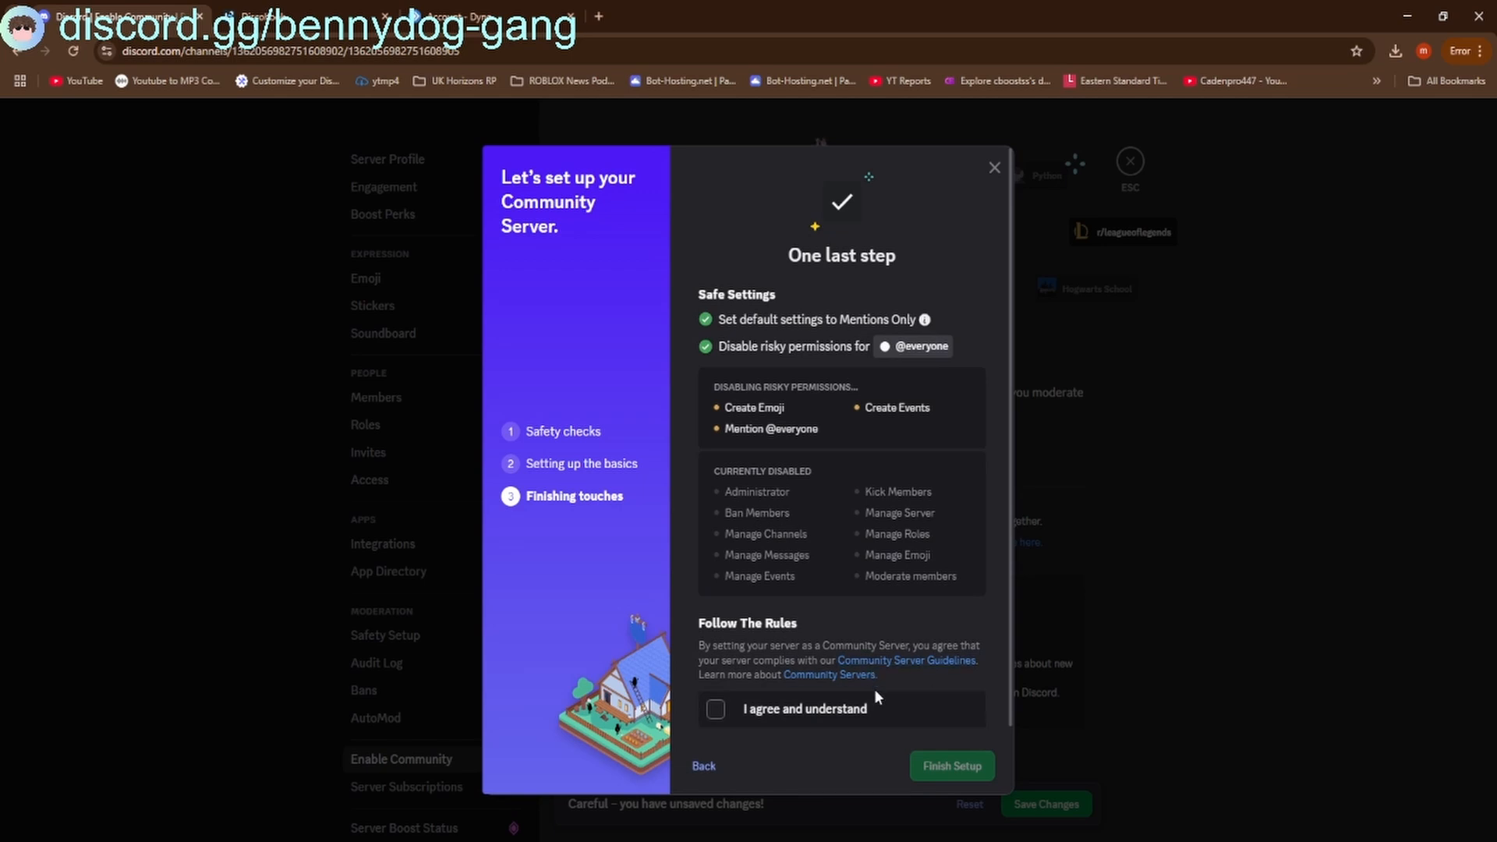
click(885, 714)
click(949, 766)
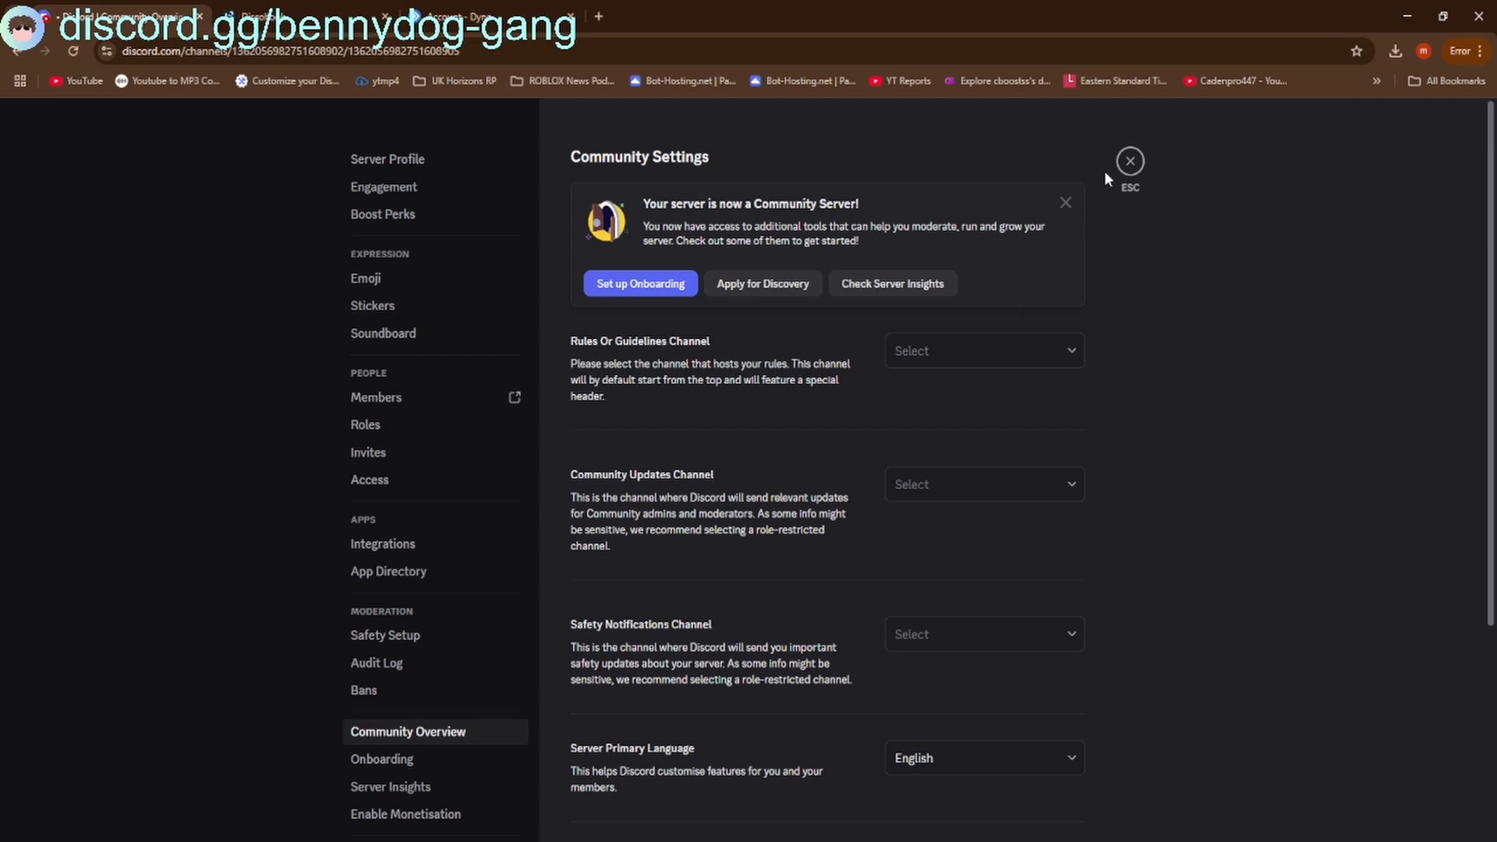
click(1127, 160)
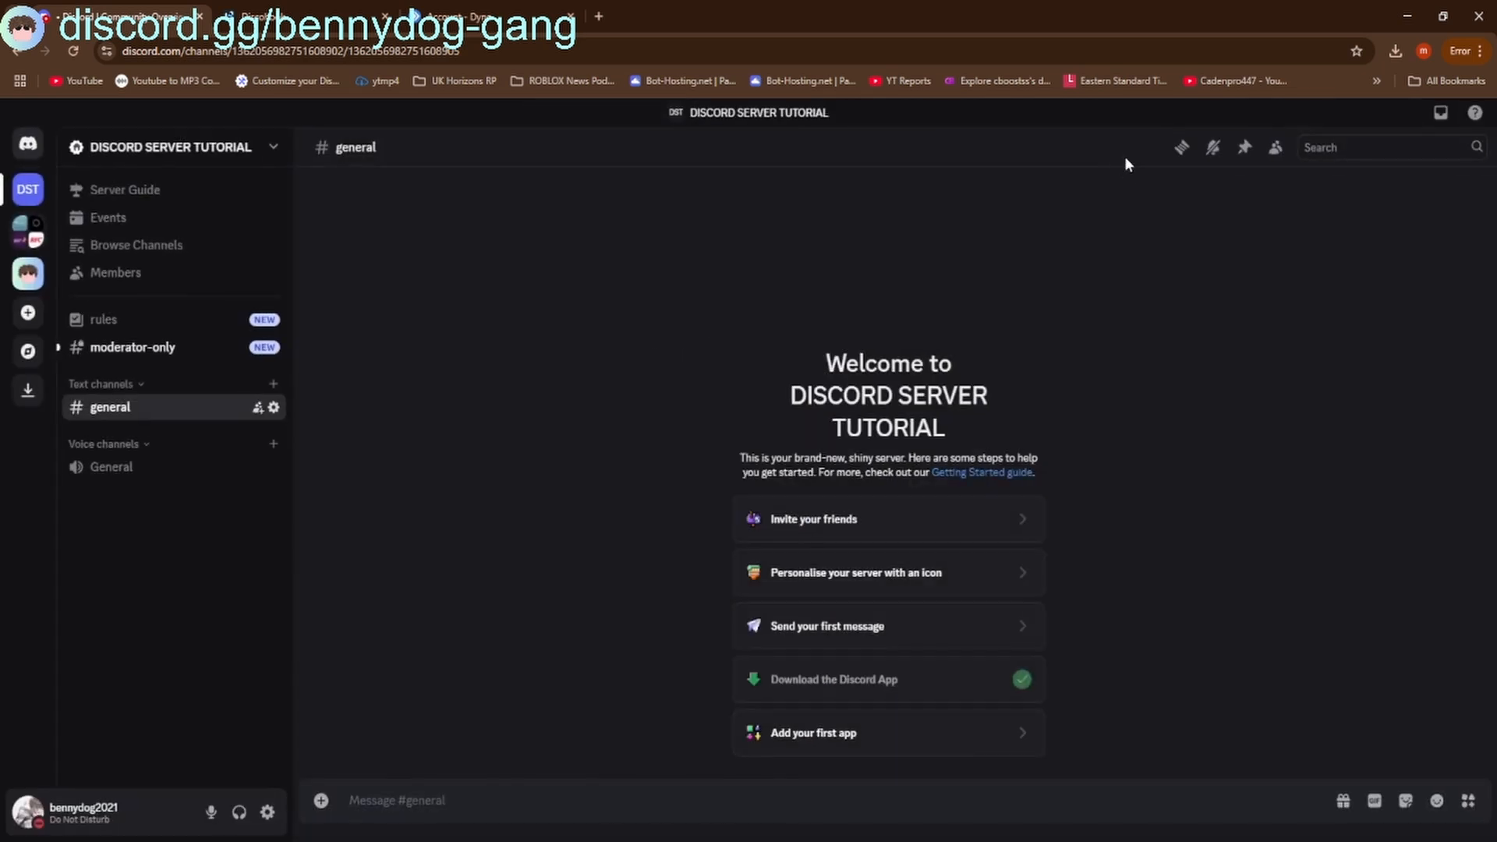
View the new moderator-only and rules channels
click(140, 348)
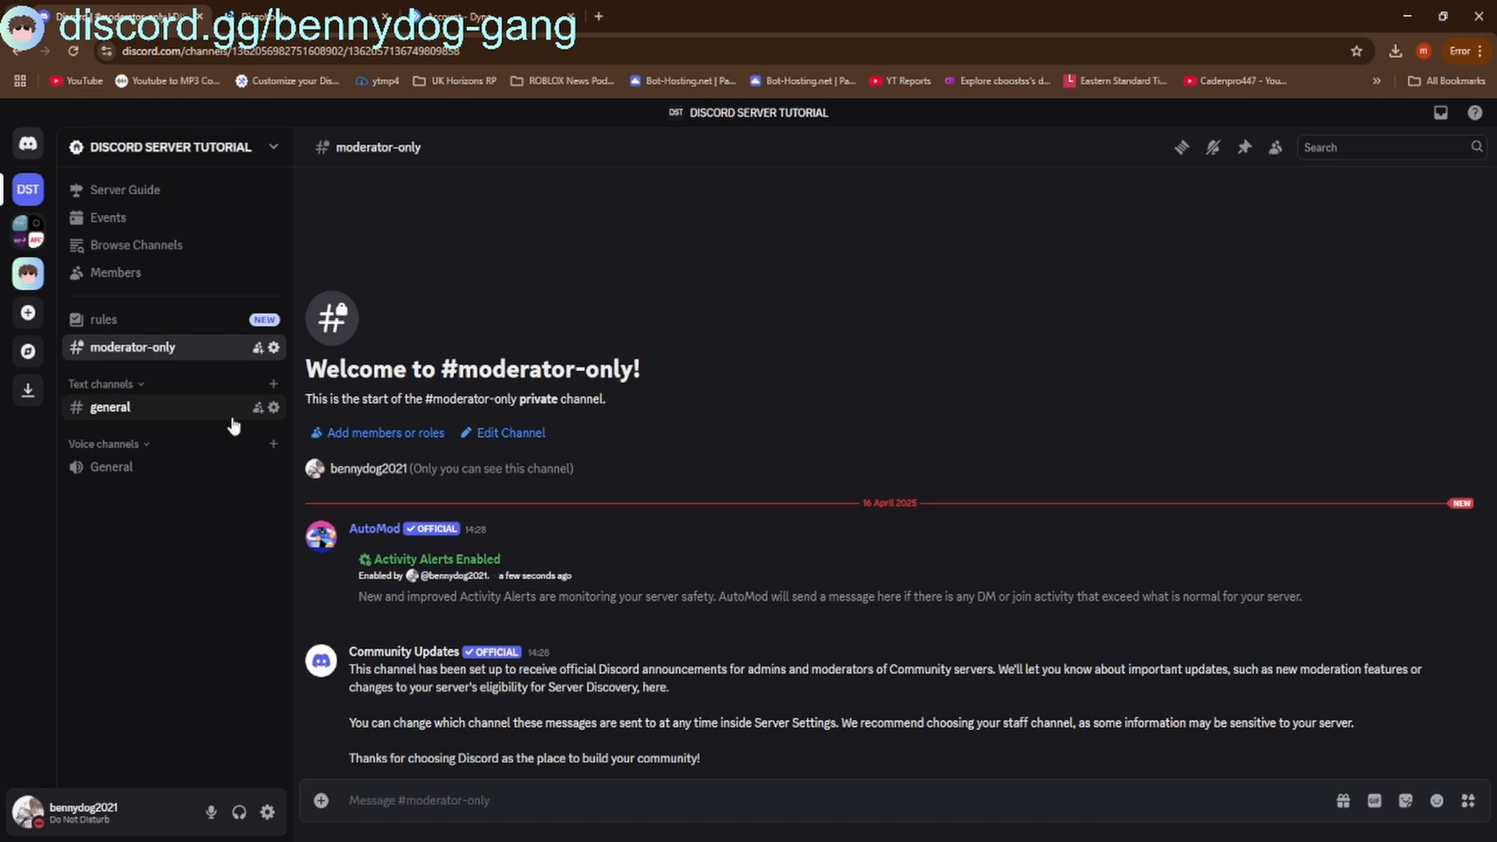
click(134, 320)
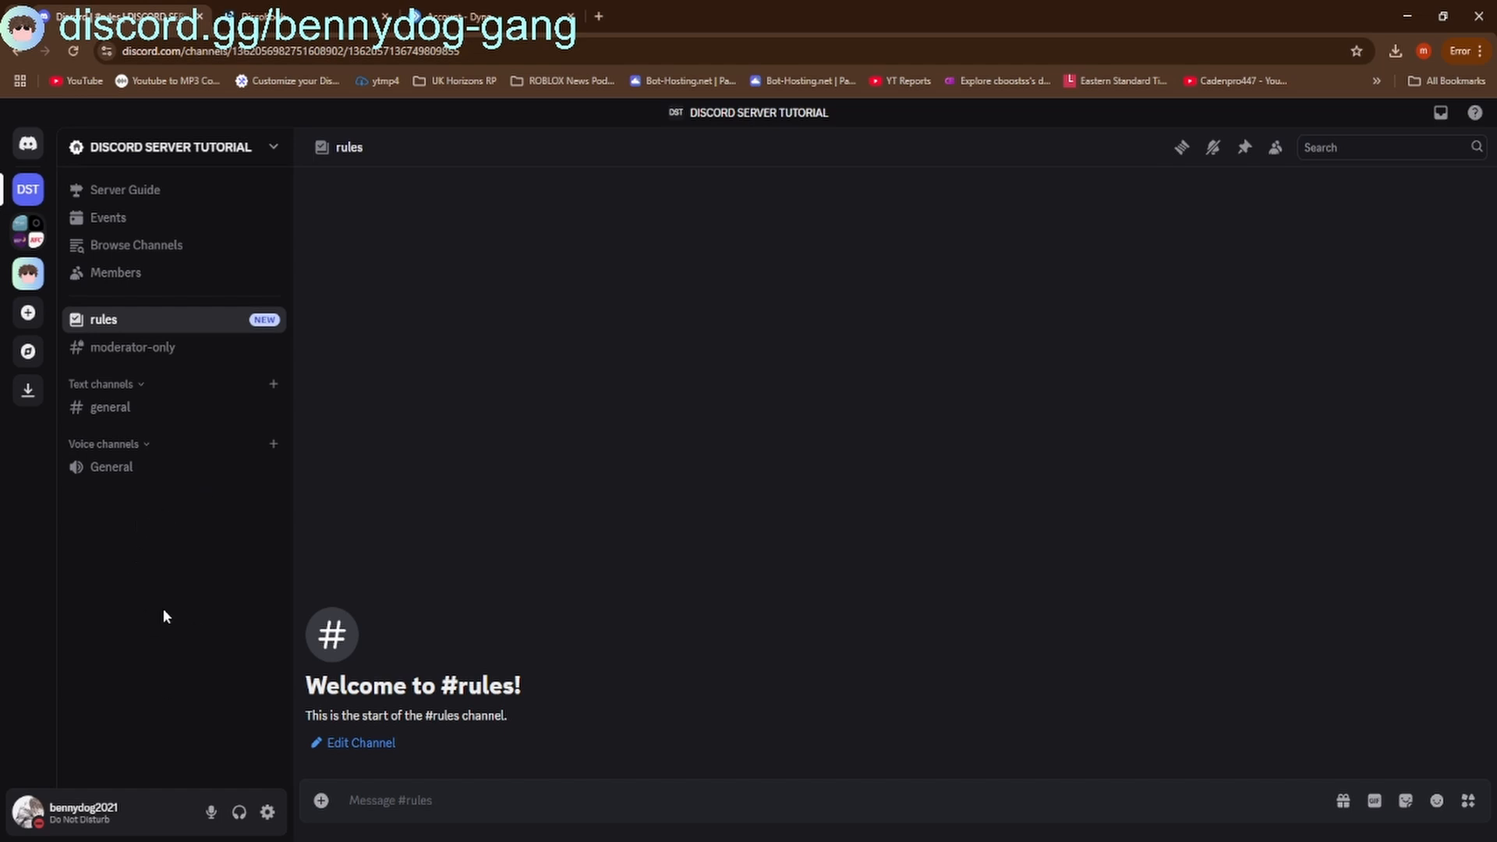
Create a non-private category named Information, prefixed with a red emoji and a vertical bar, and place it above Text channels
right_click(180, 579)
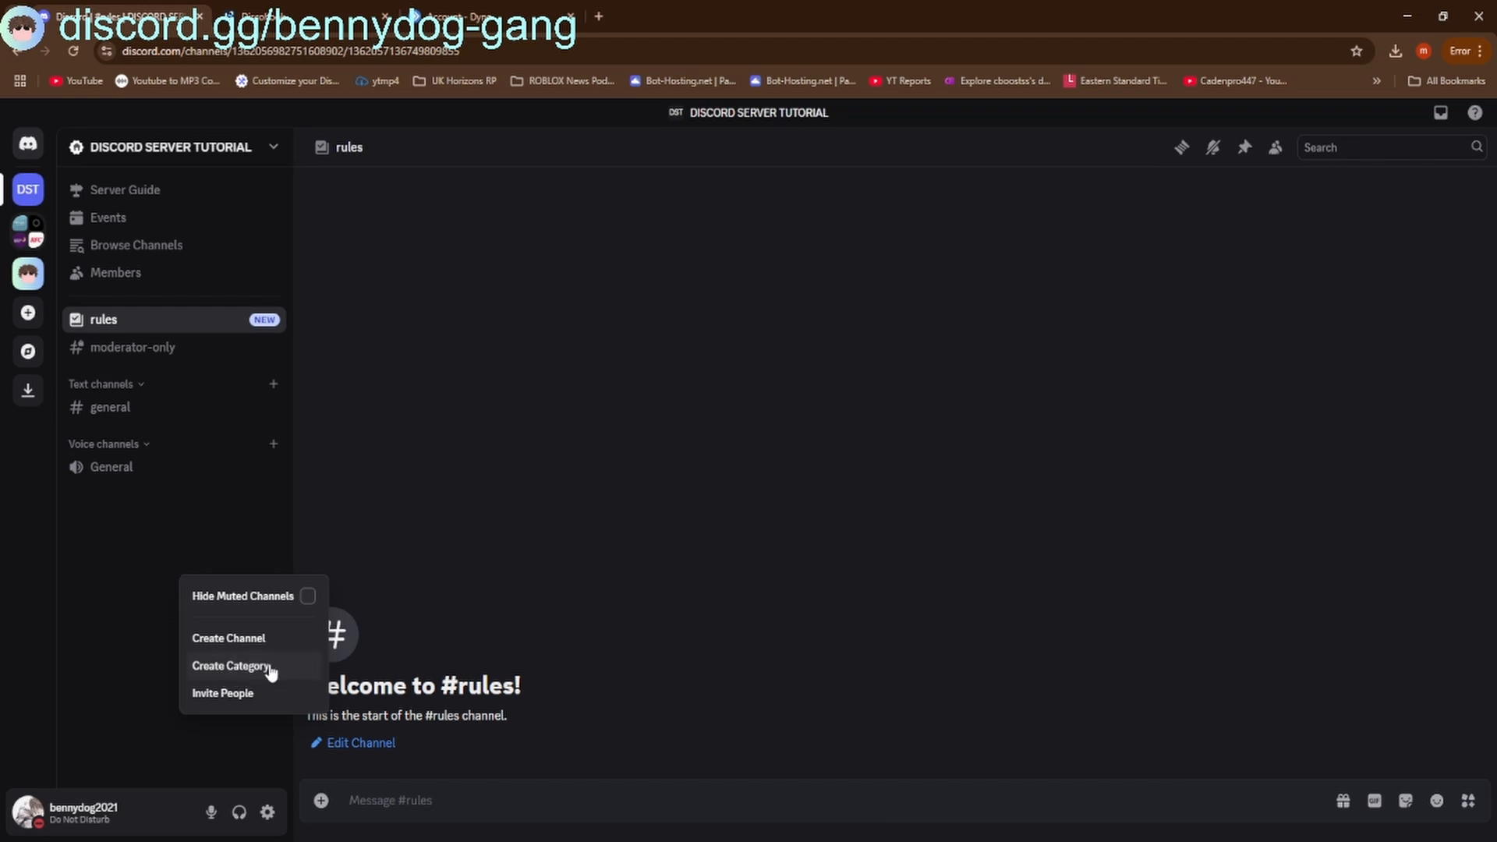
click(231, 666)
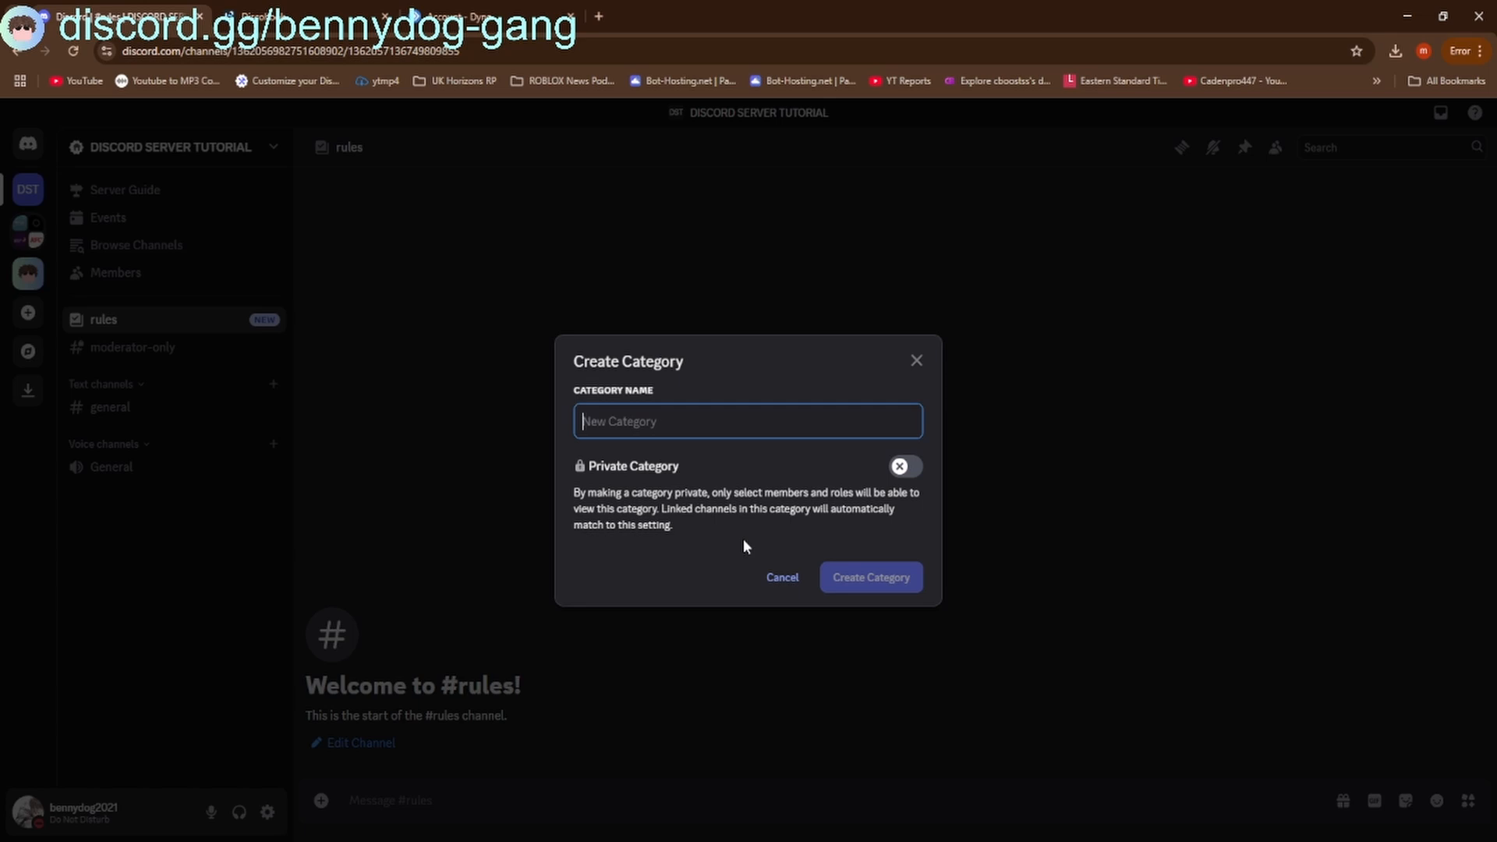
text(Informati)
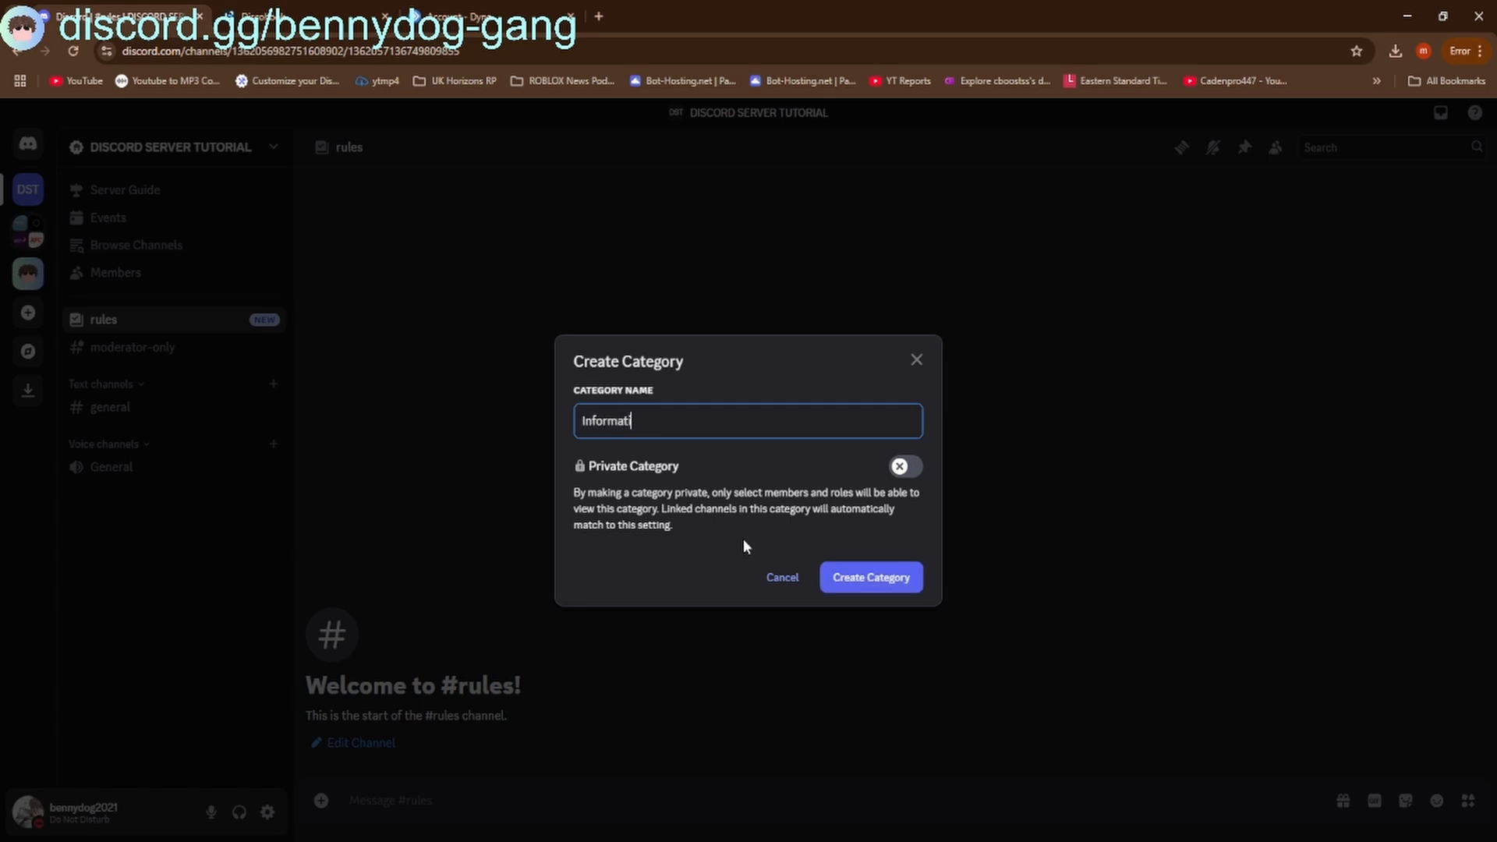
text(on)
click(641, 562)
text(|)
click(892, 590)
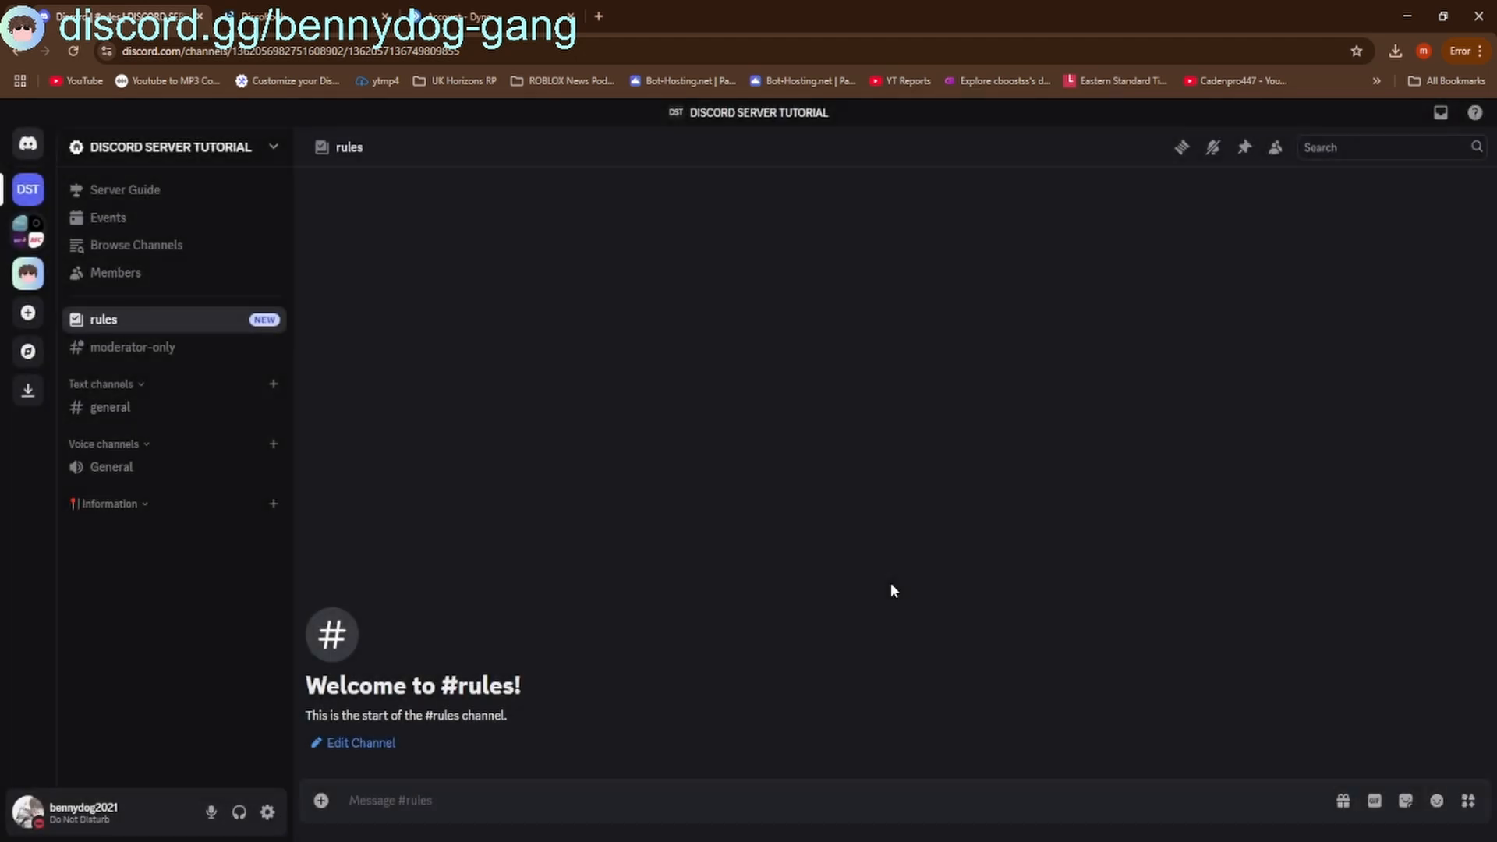
drag(187, 472, 123, 501)
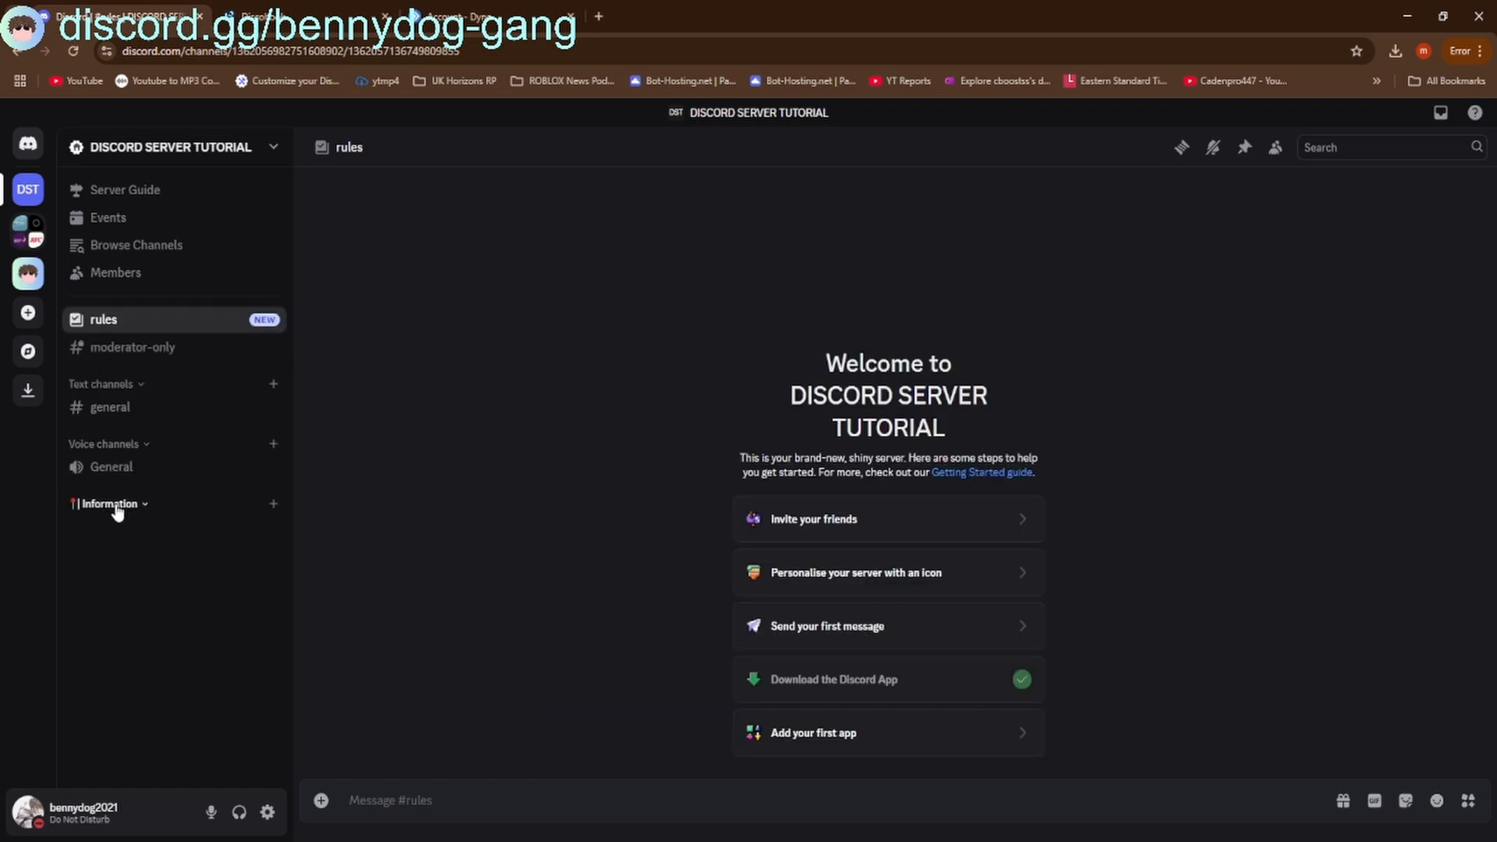
drag(117, 512, 152, 388)
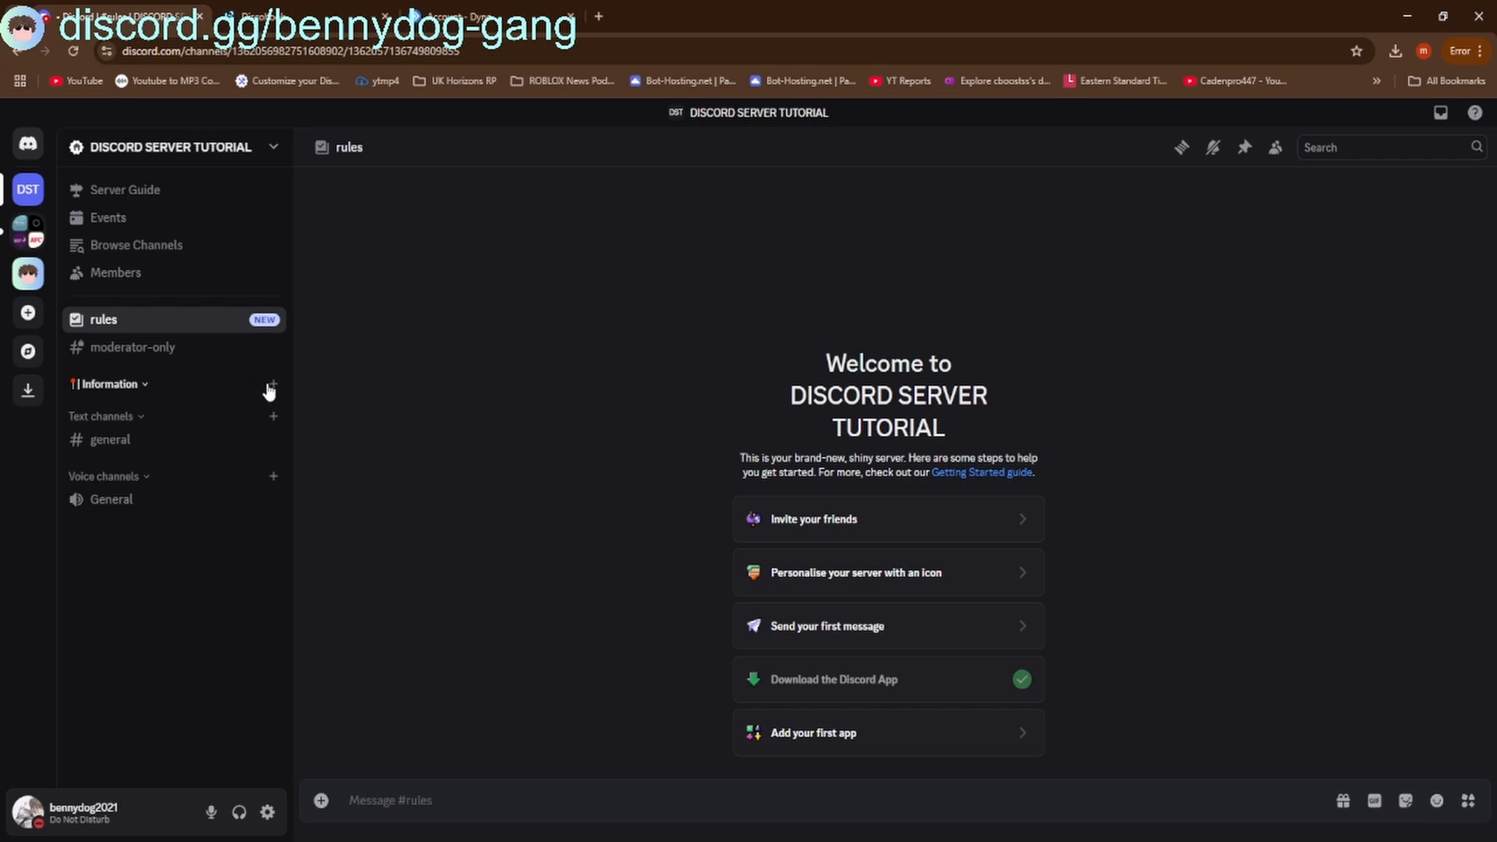
Create an Announcement channel named news in the Information category
click(274, 386)
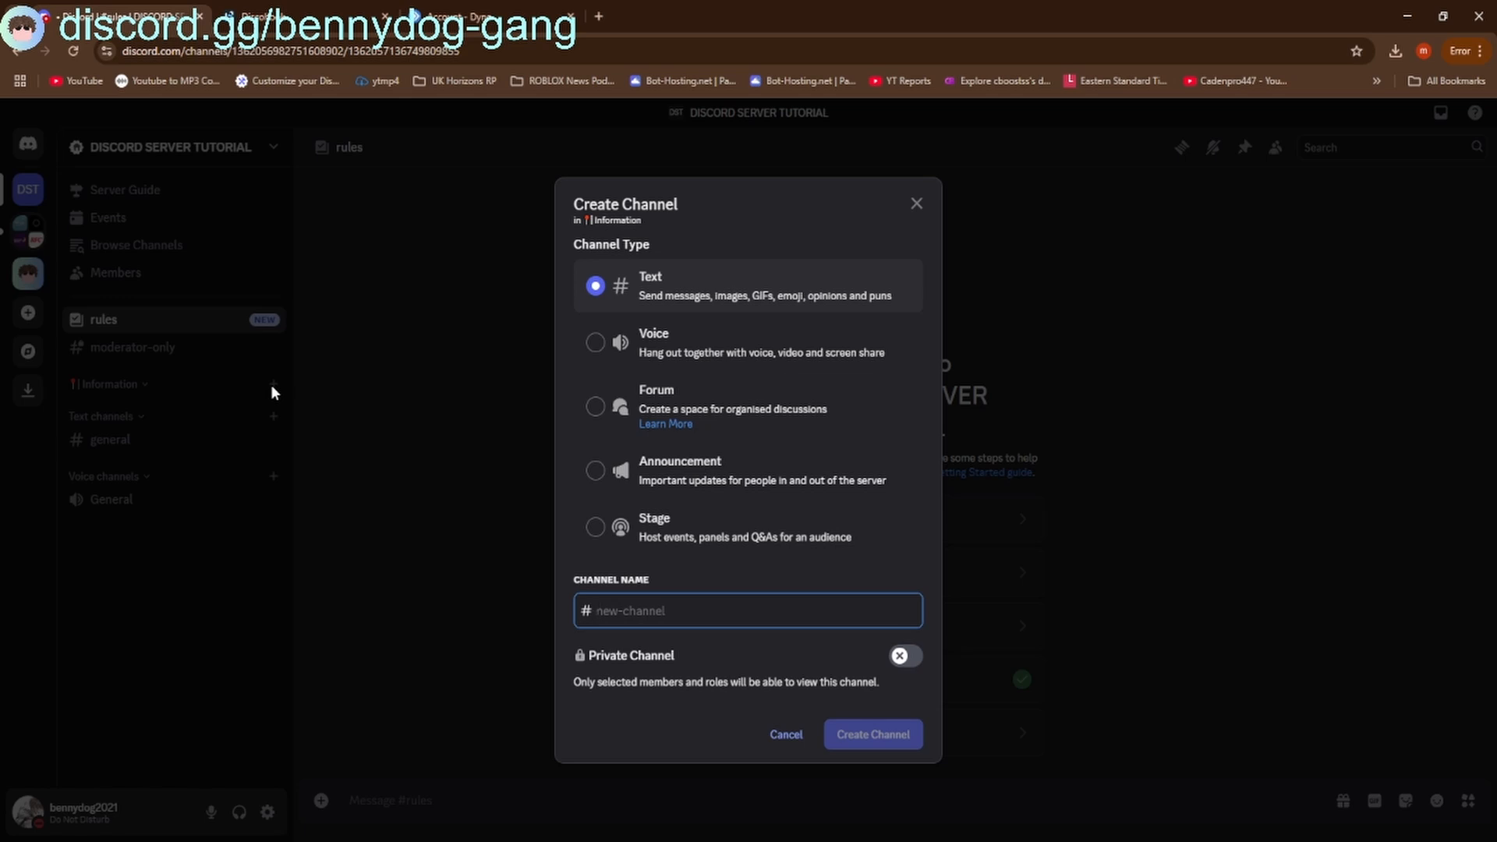
click(685, 353)
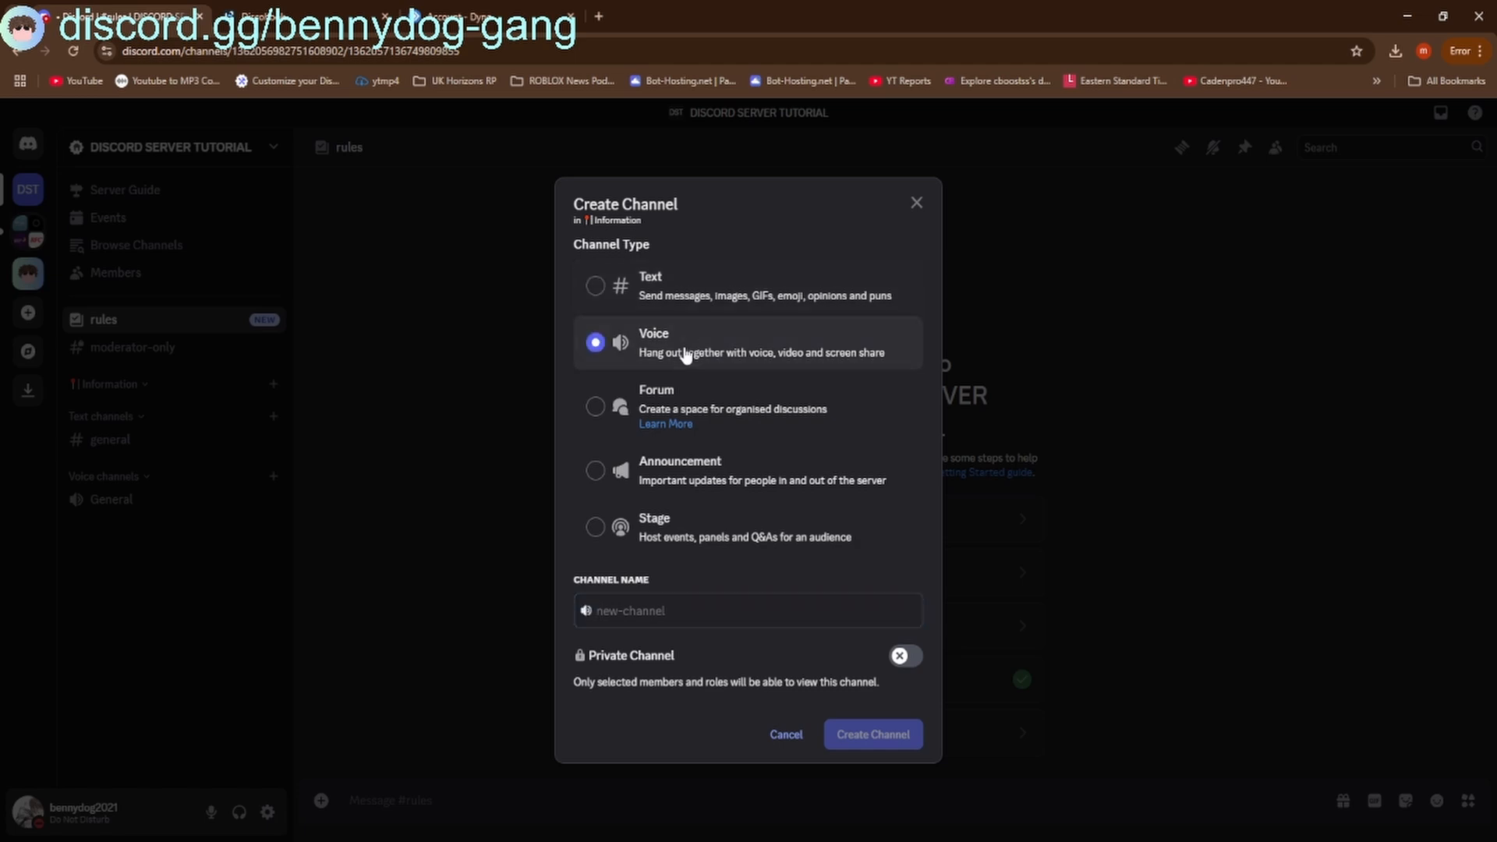
click(720, 302)
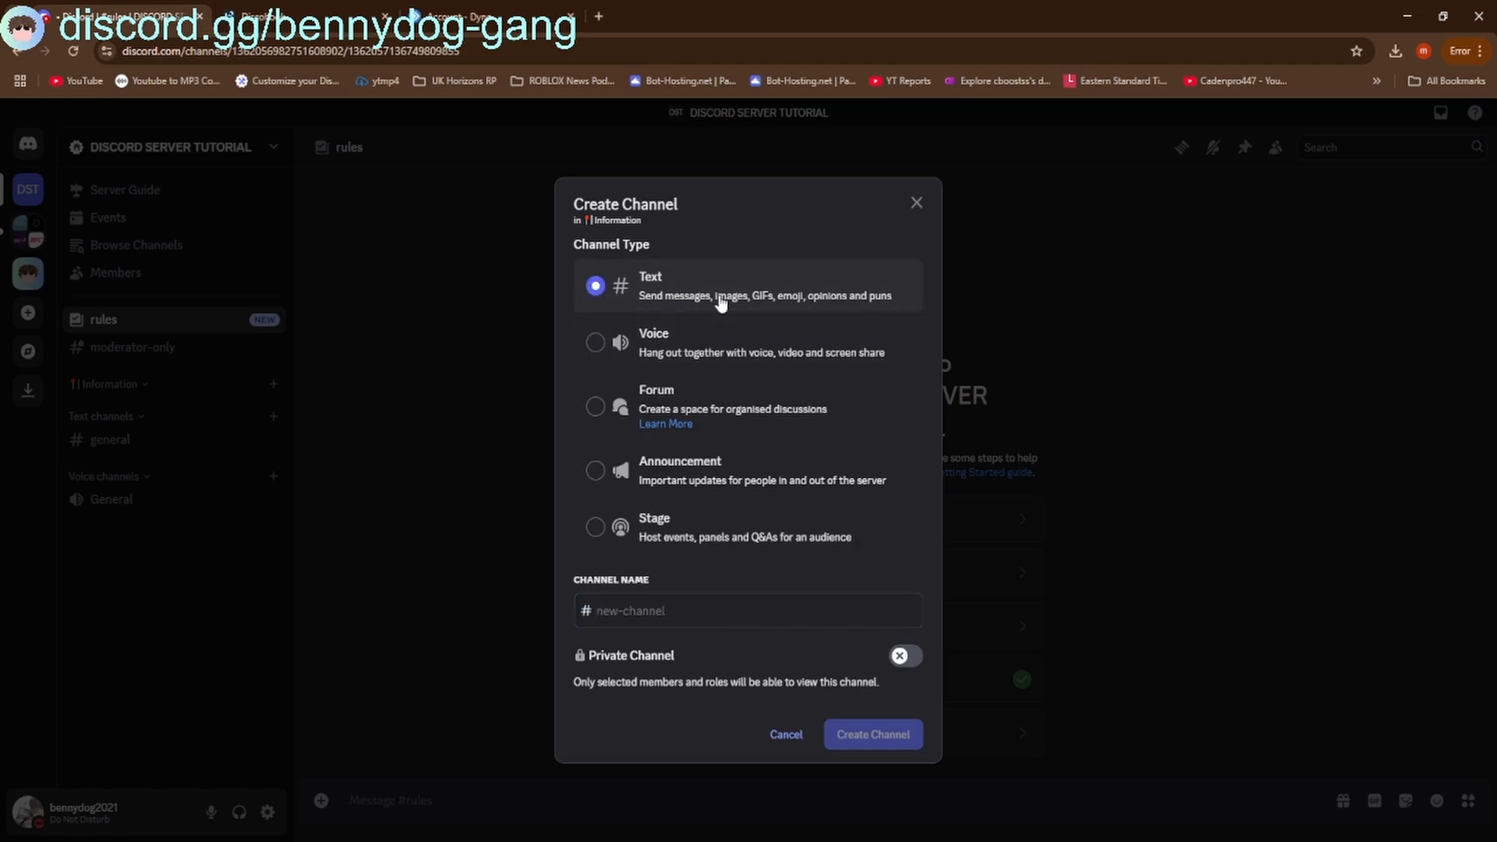
click(711, 403)
click(708, 448)
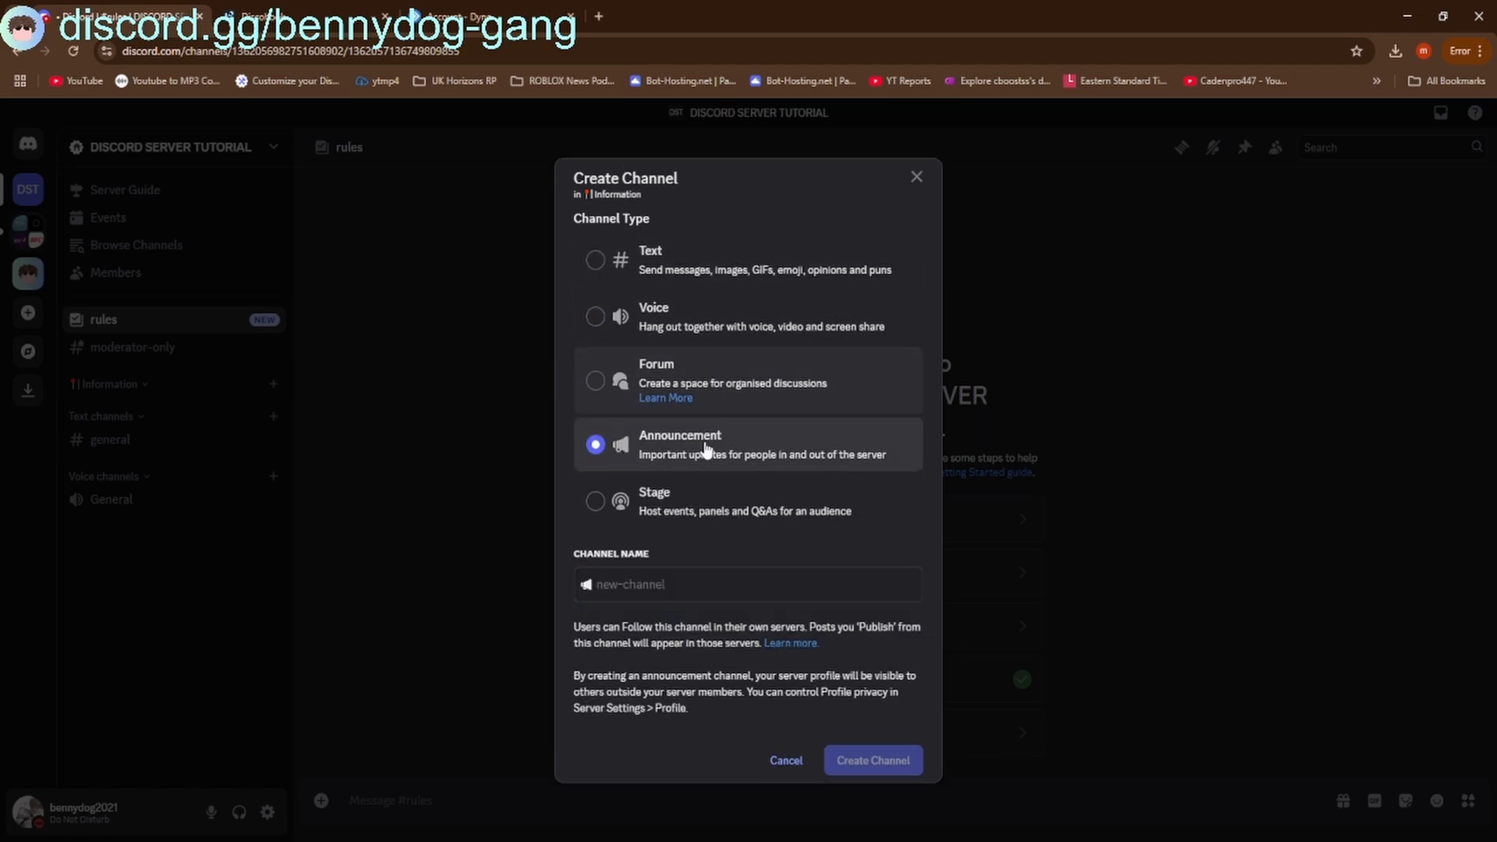
click(710, 489)
click(711, 491)
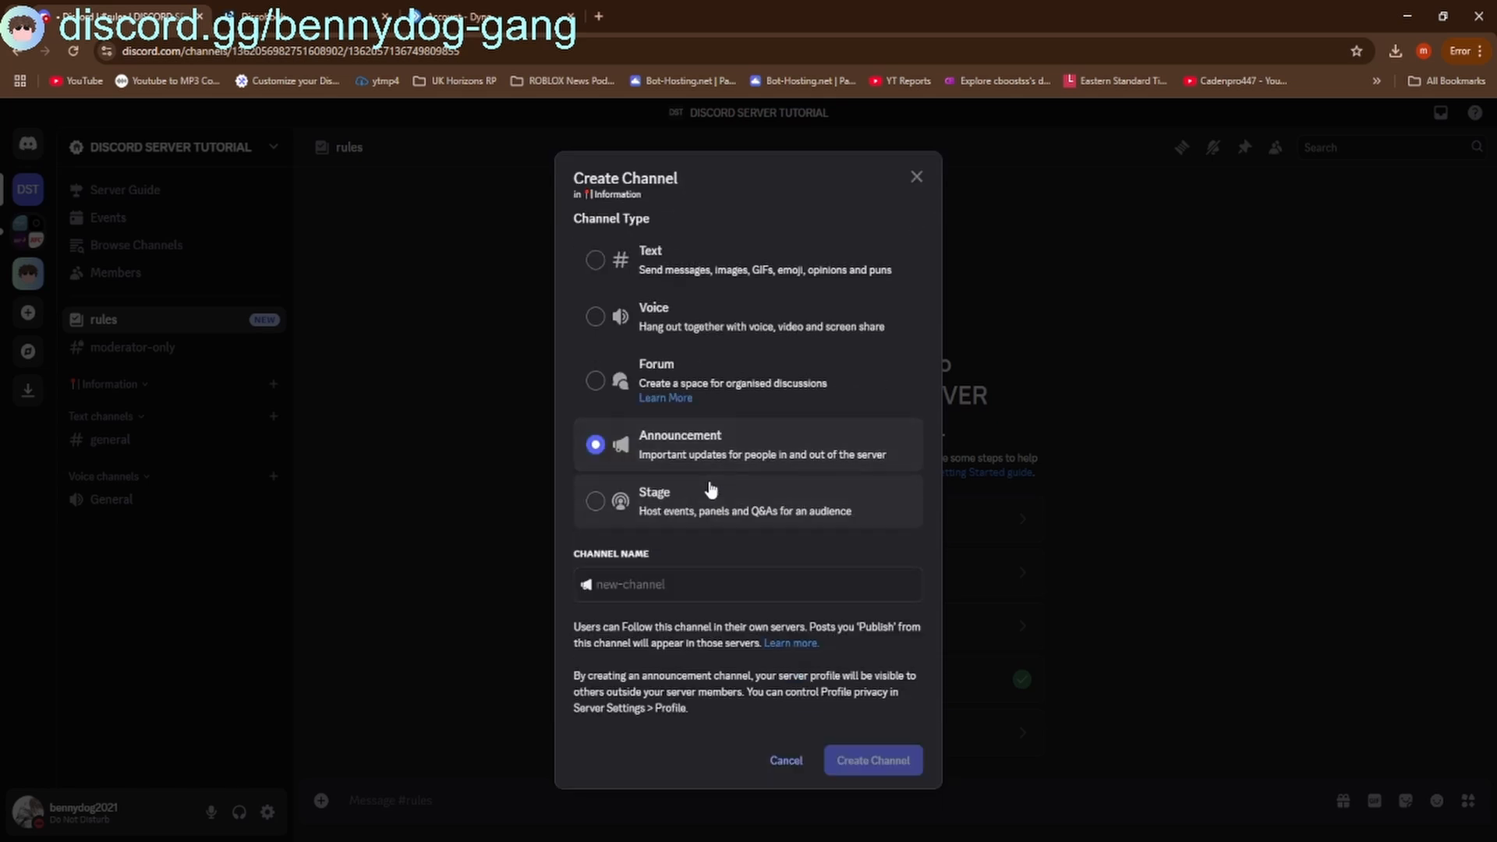
click(689, 582)
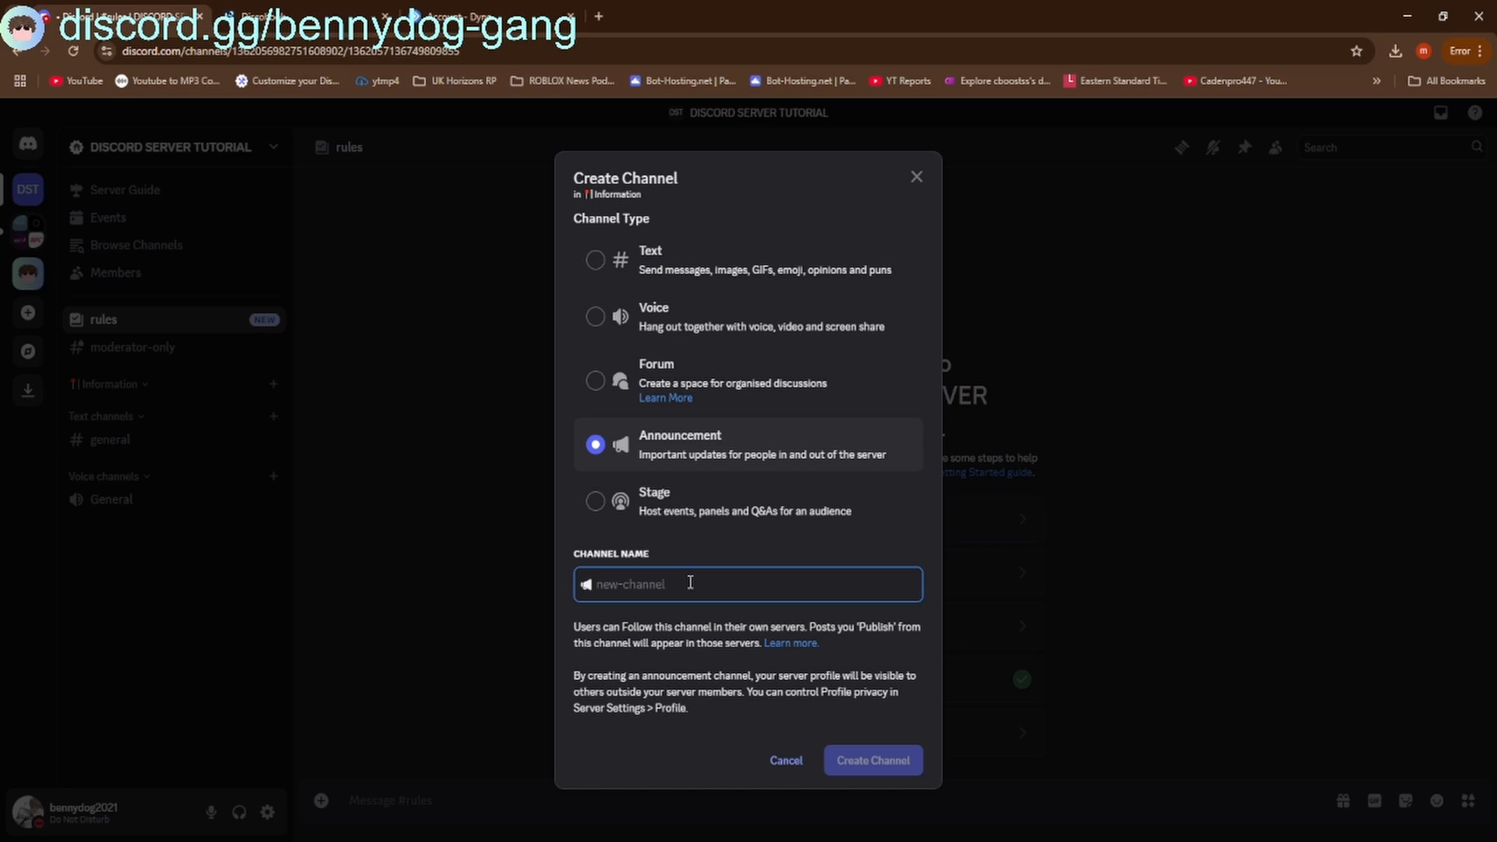
text(news)
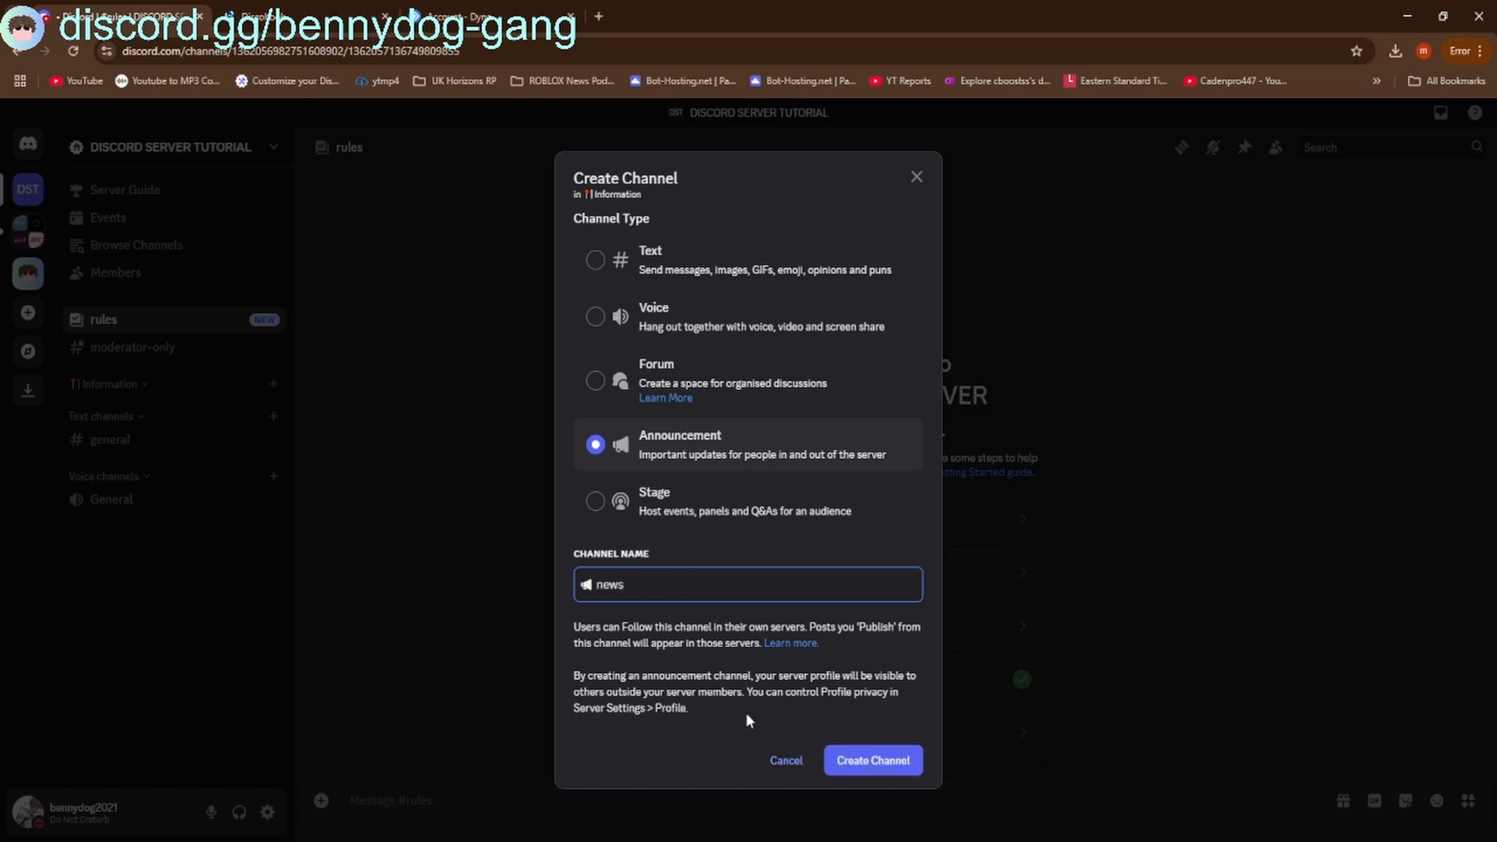
click(865, 760)
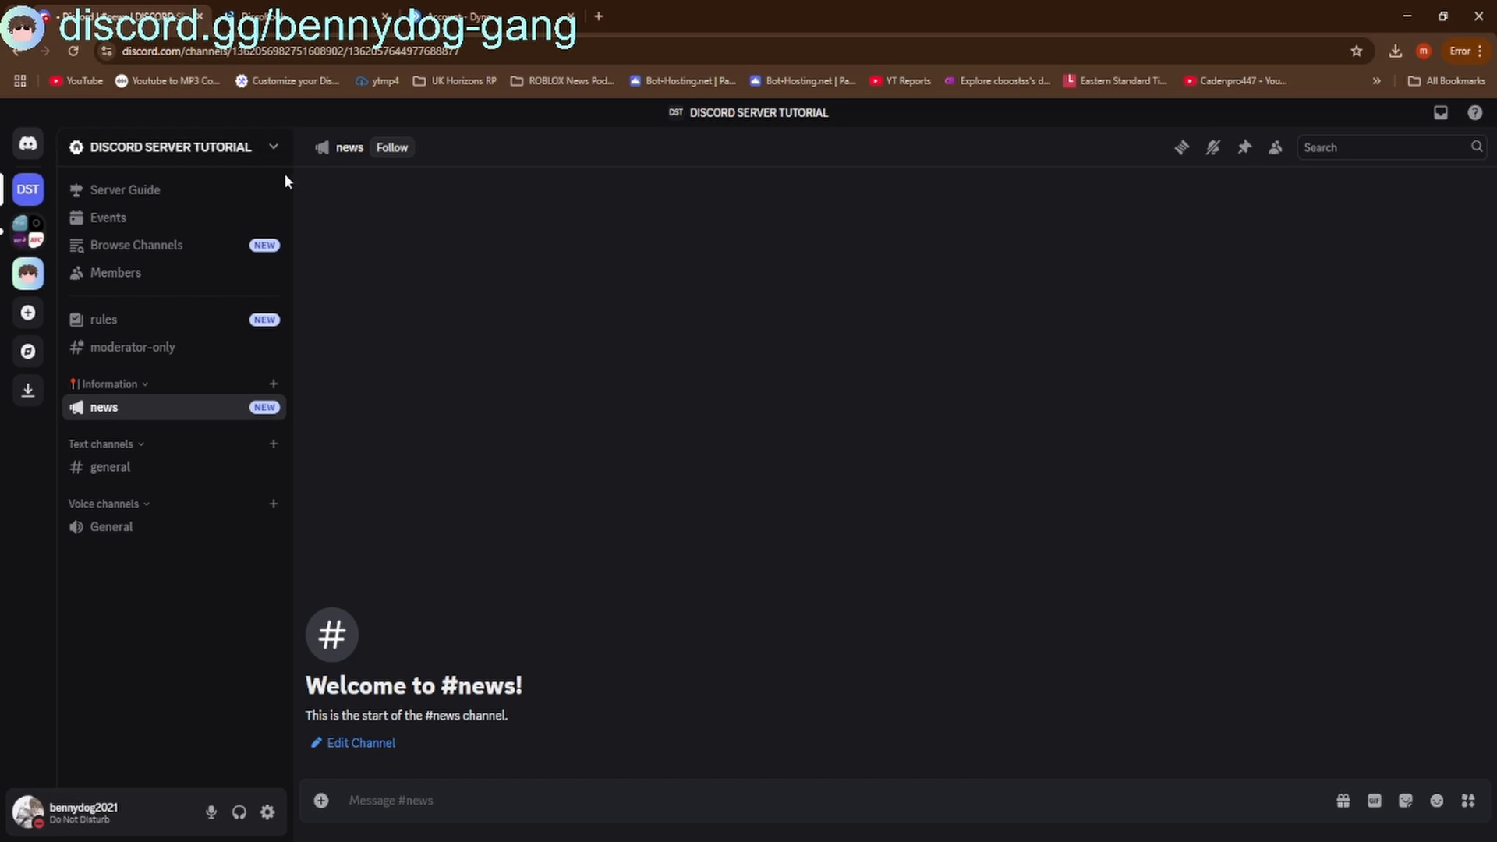
Follow the news channel so its updates are sent to the information channel of the ContiGo server
click(392, 147)
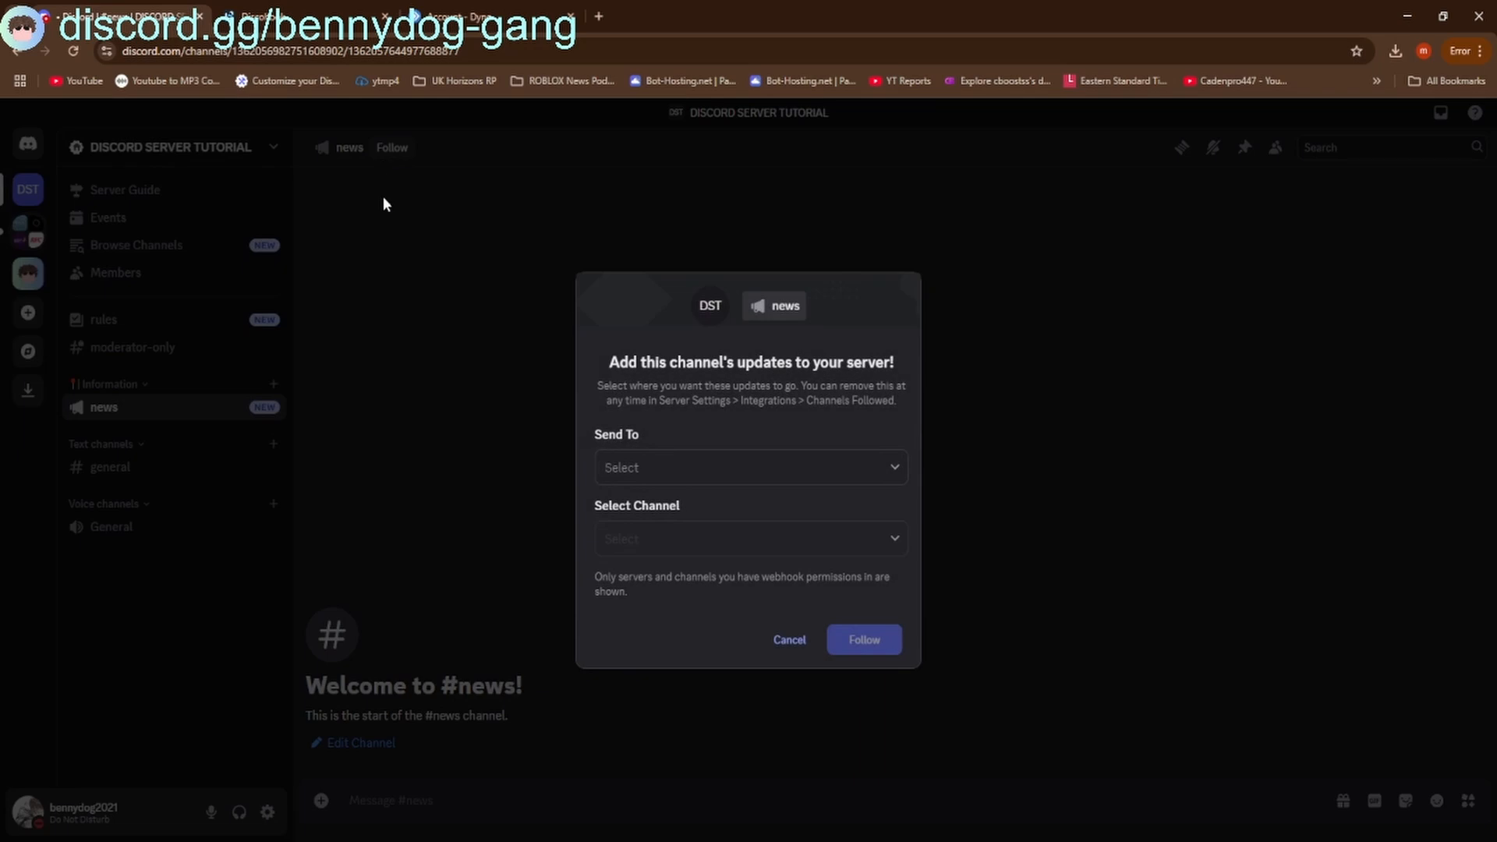
click(726, 466)
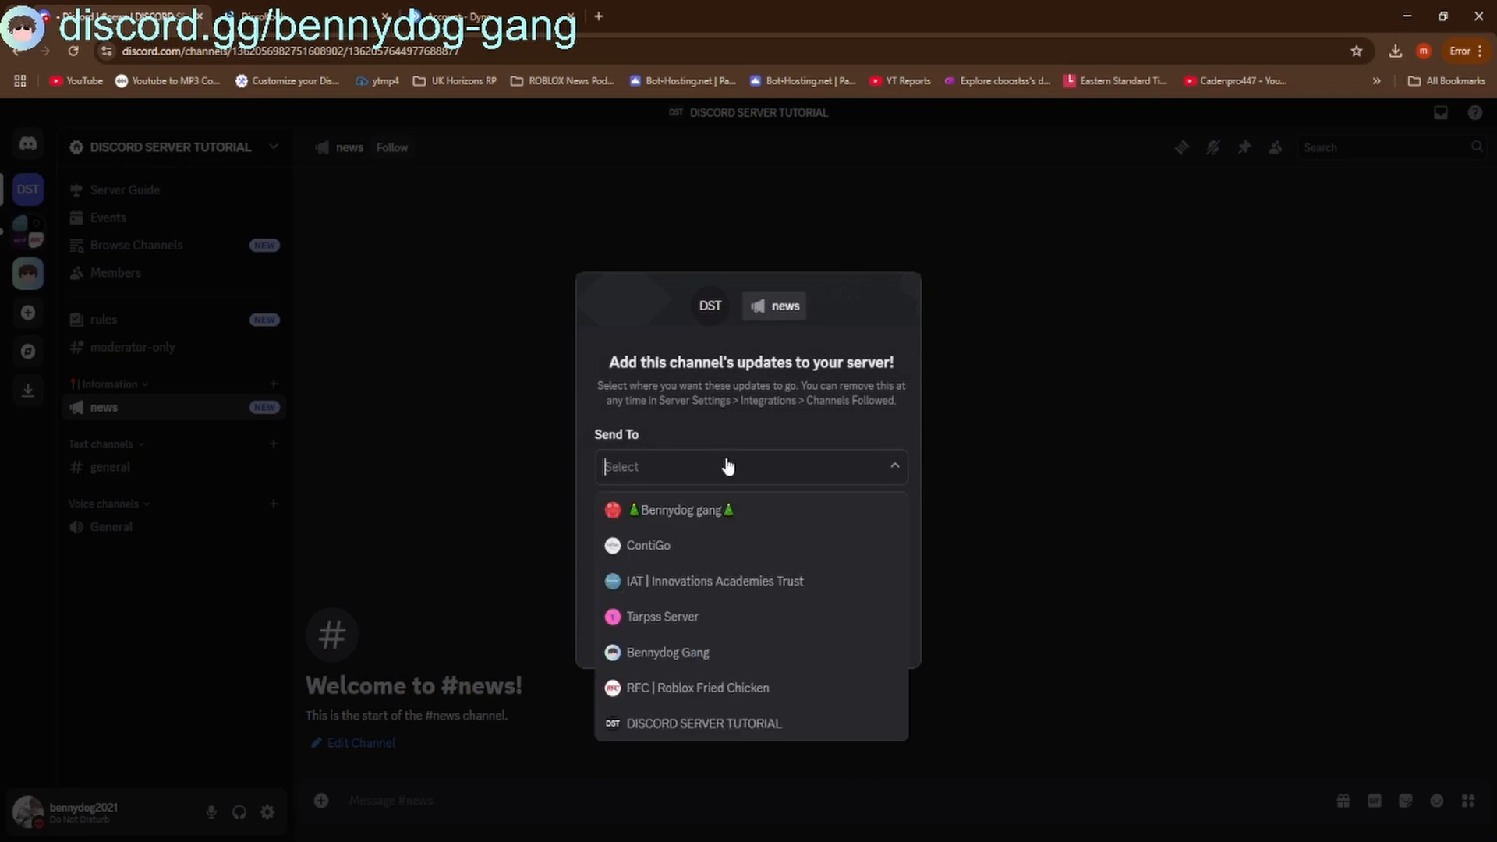
click(722, 545)
click(811, 545)
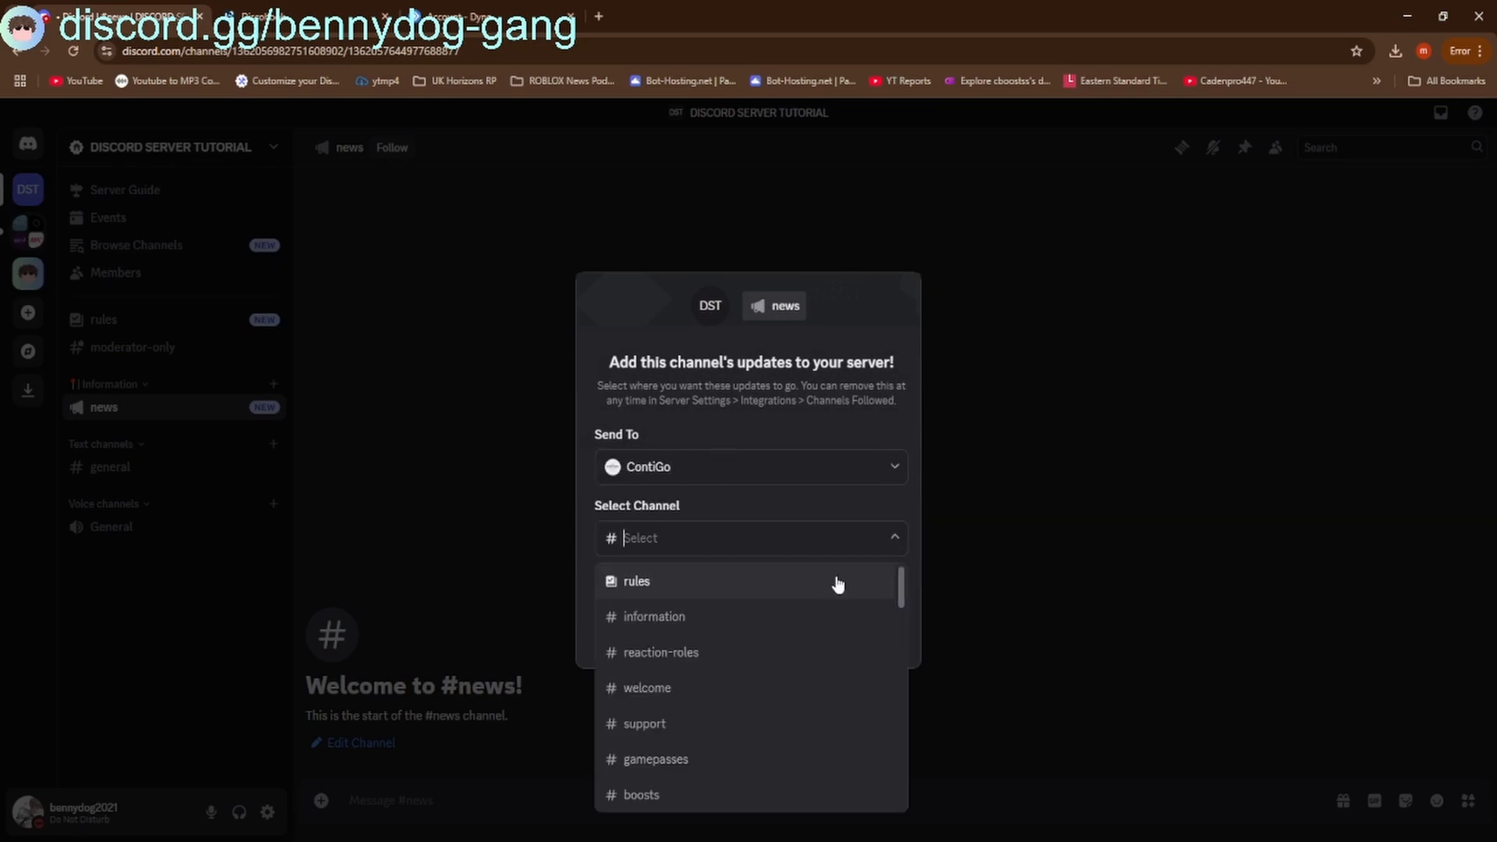
click(683, 616)
click(890, 638)
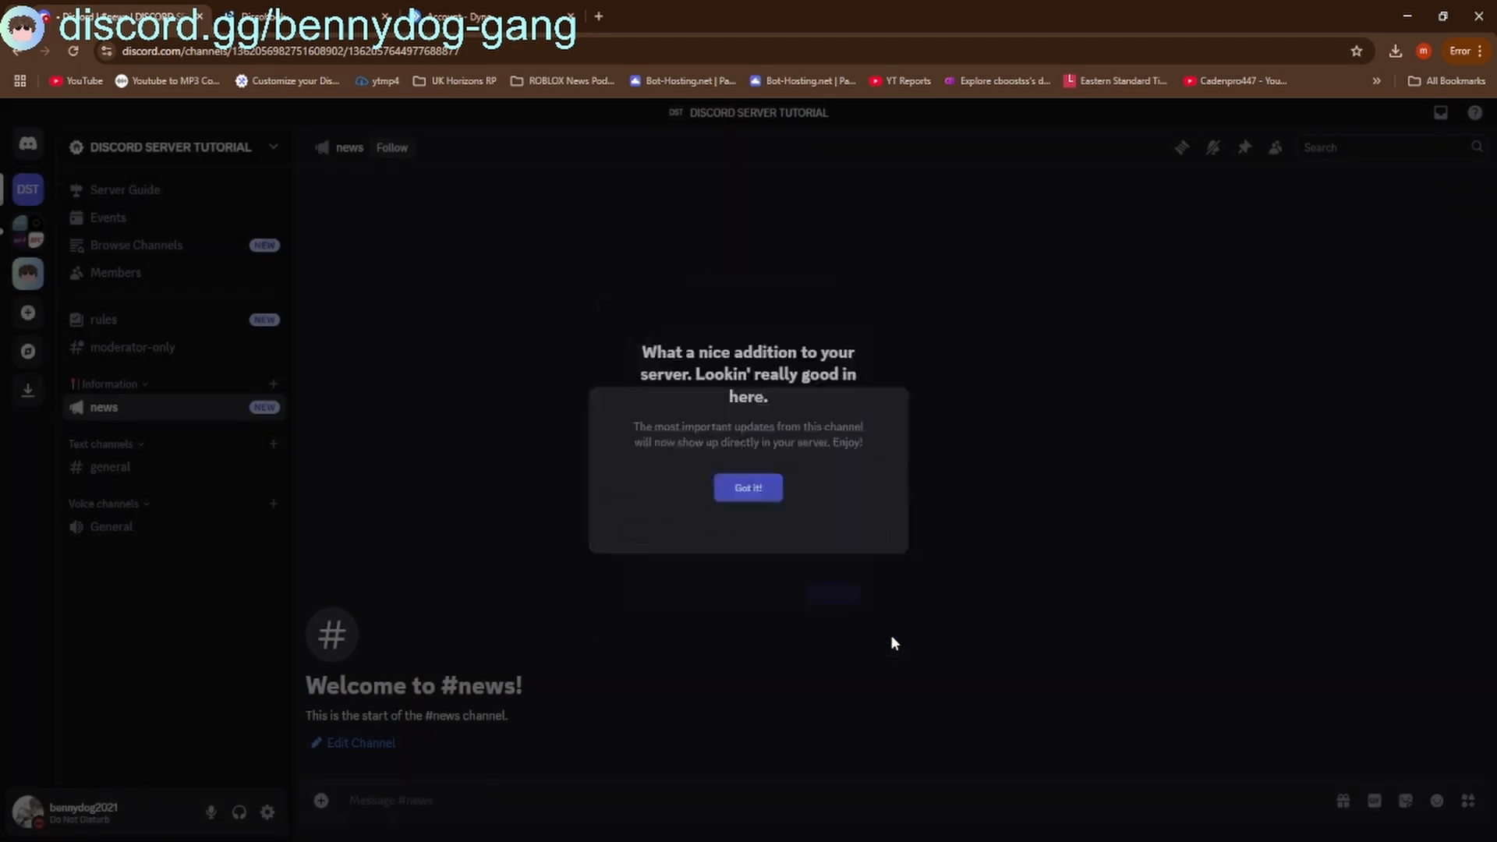
click(745, 549)
Open the ContiGo server's information channel and examine the notice about the followed news channel
click(28, 230)
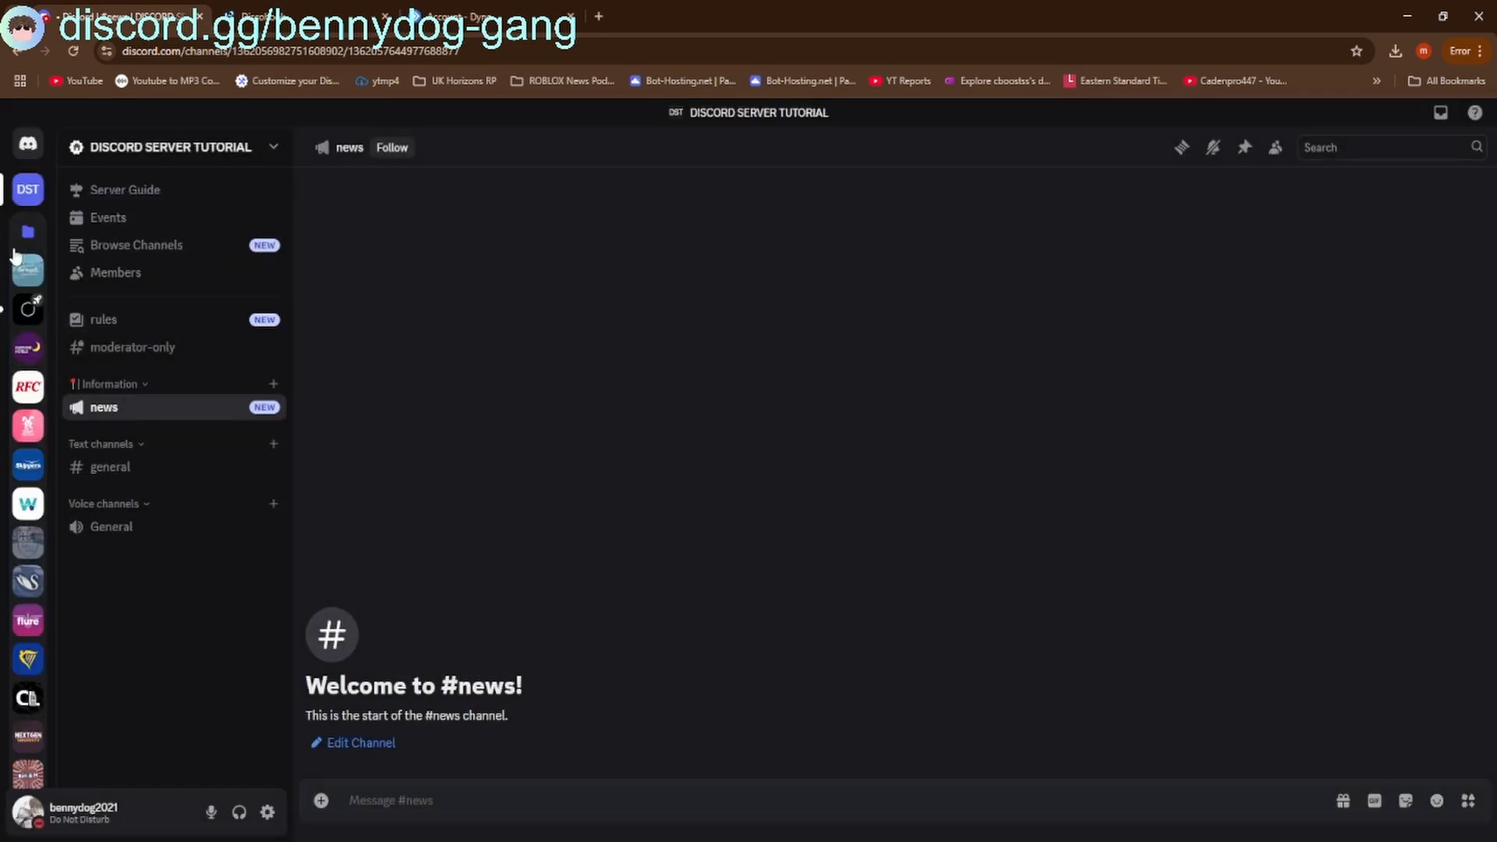
scroll(28, 363, down, 2)
scroll(28, 363, down, 7)
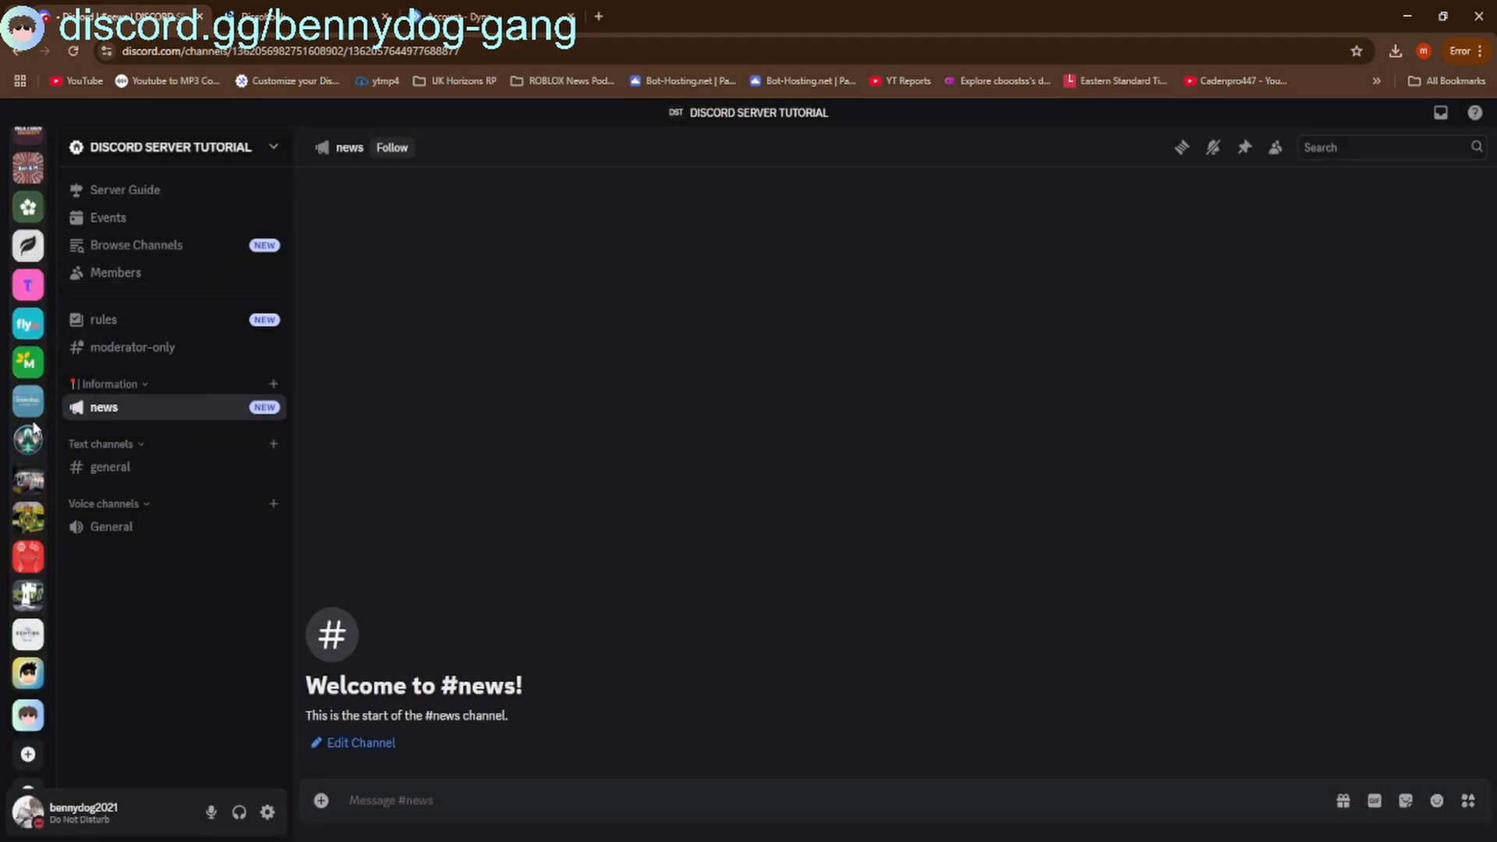
click(28, 568)
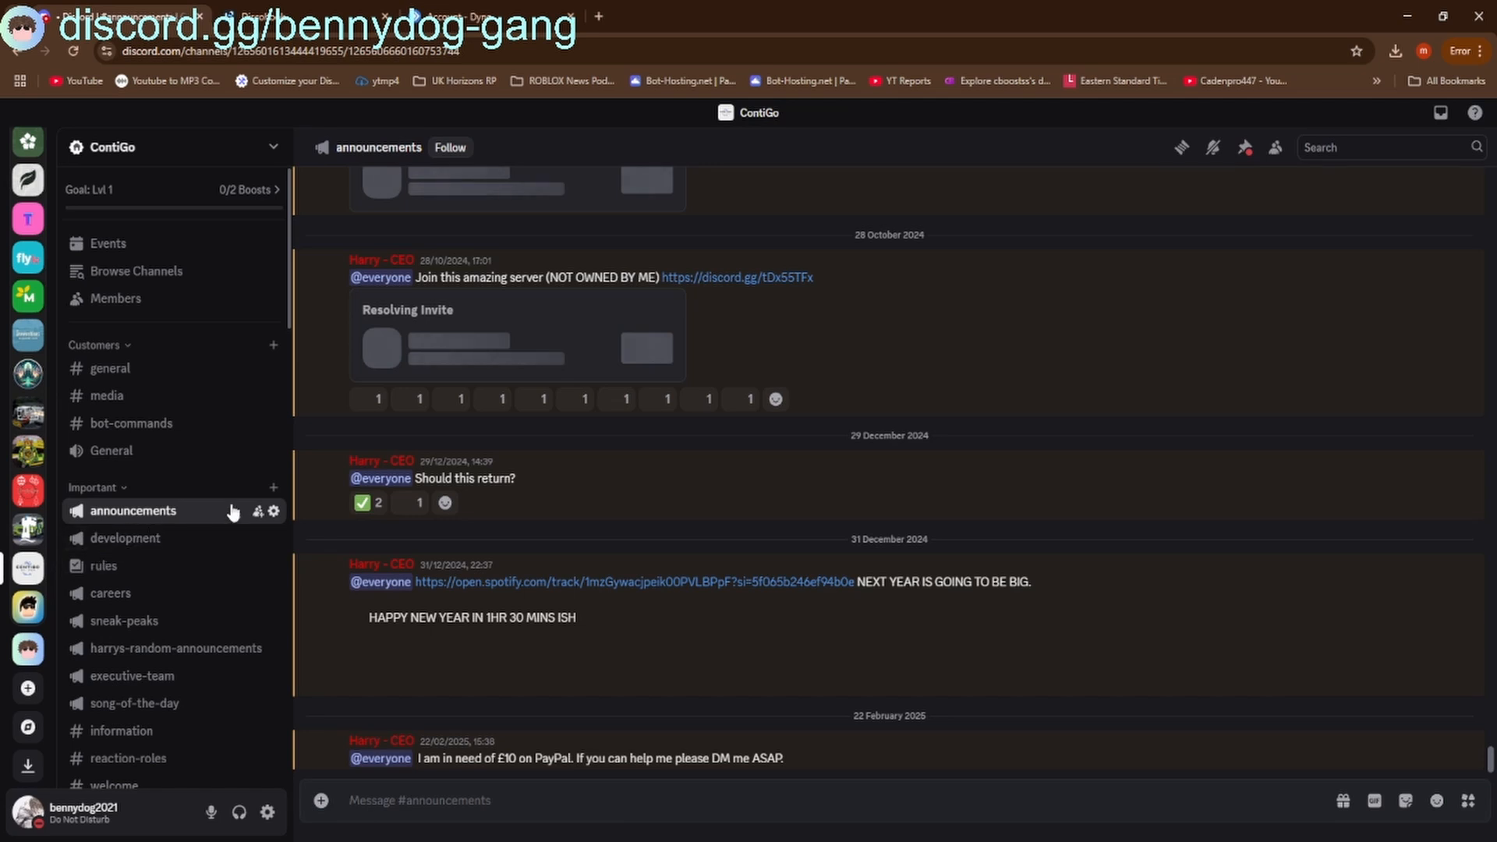
click(167, 567)
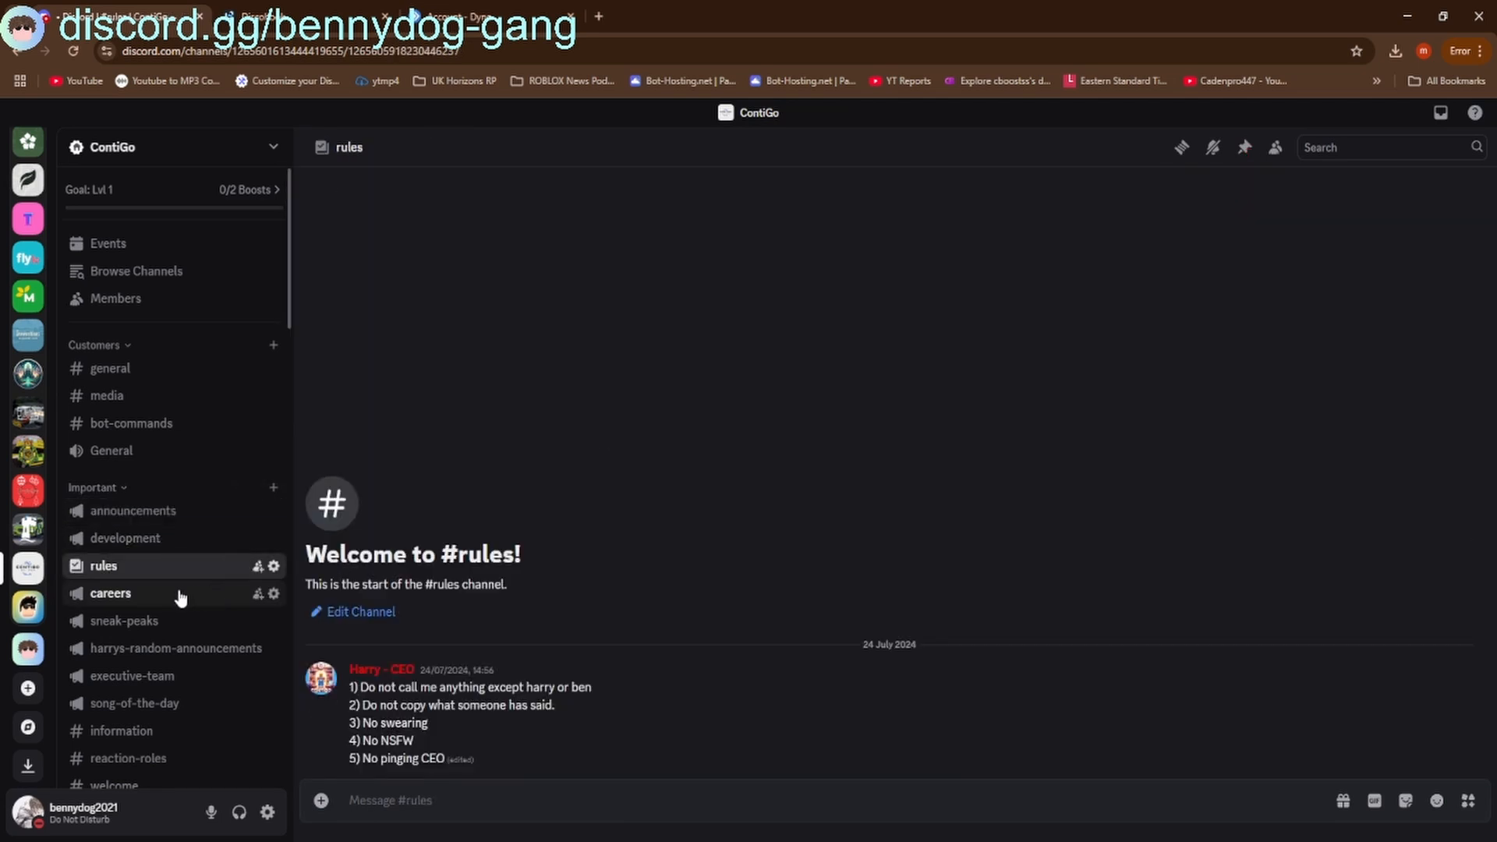
scroll(182, 589, down, 1)
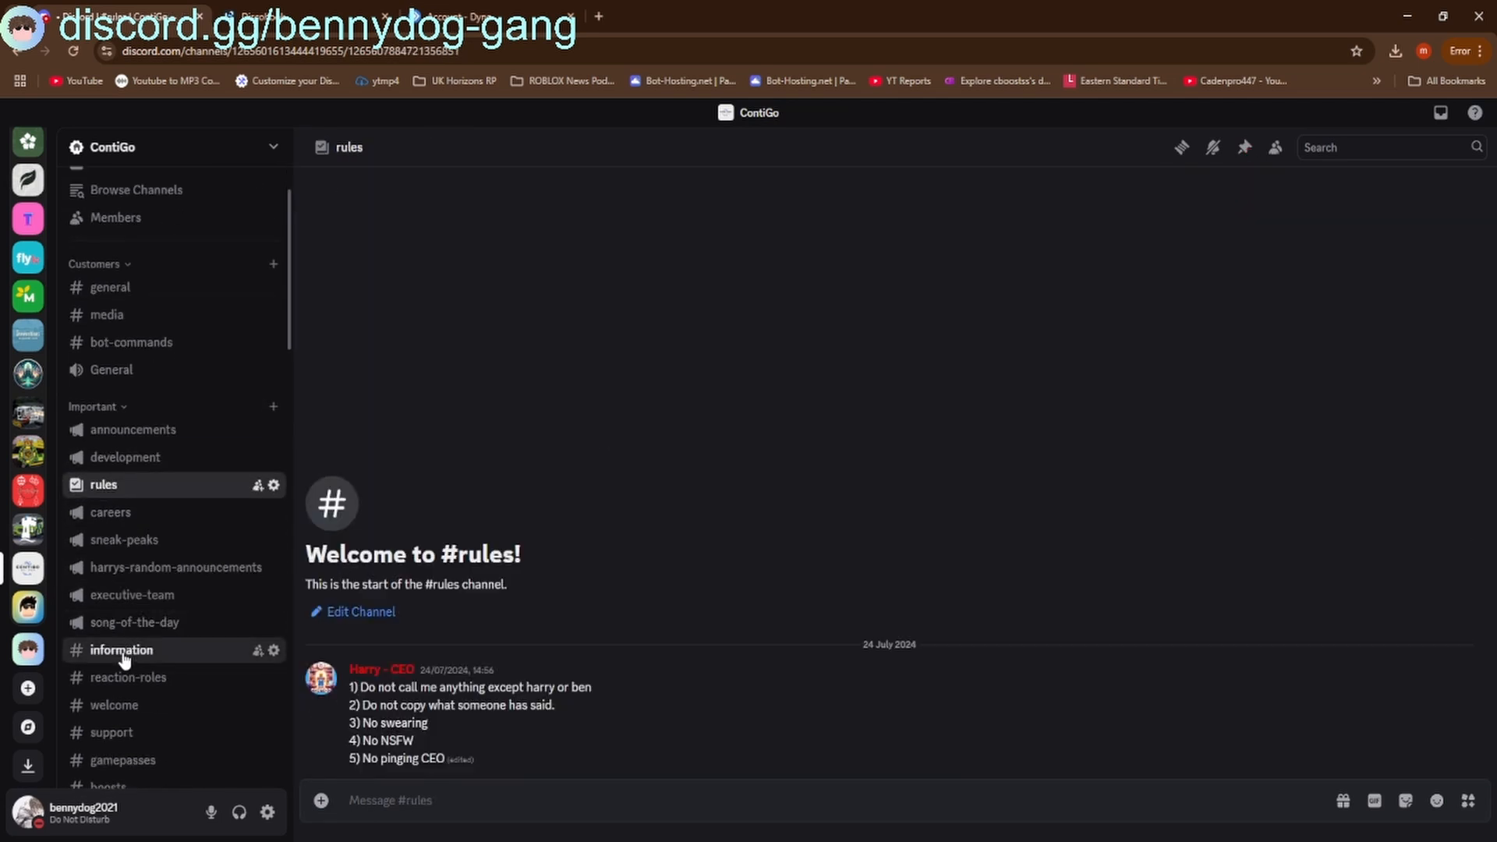
click(144, 652)
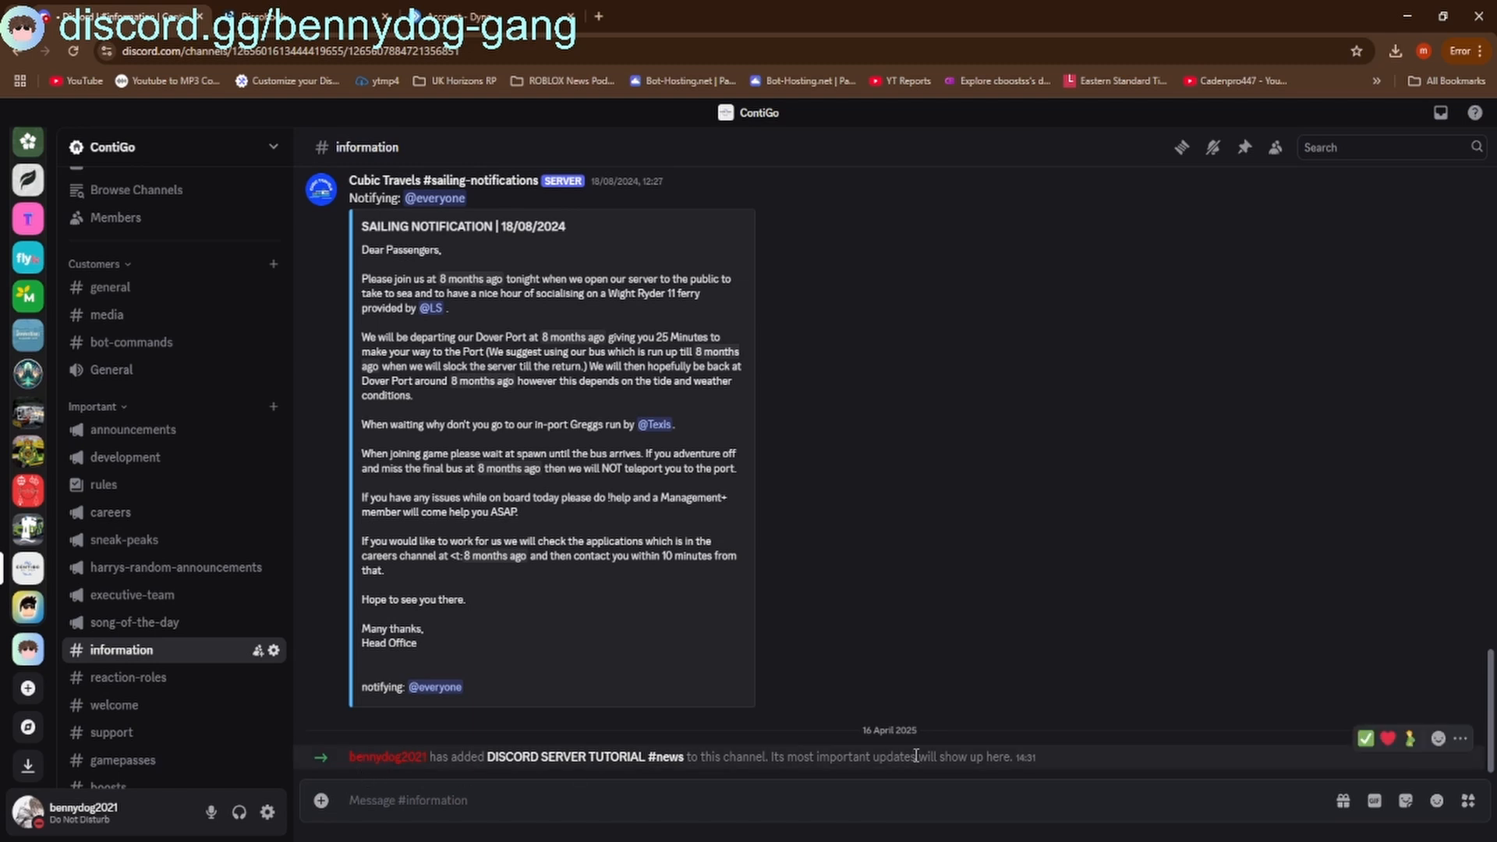
drag(339, 758, 1003, 750)
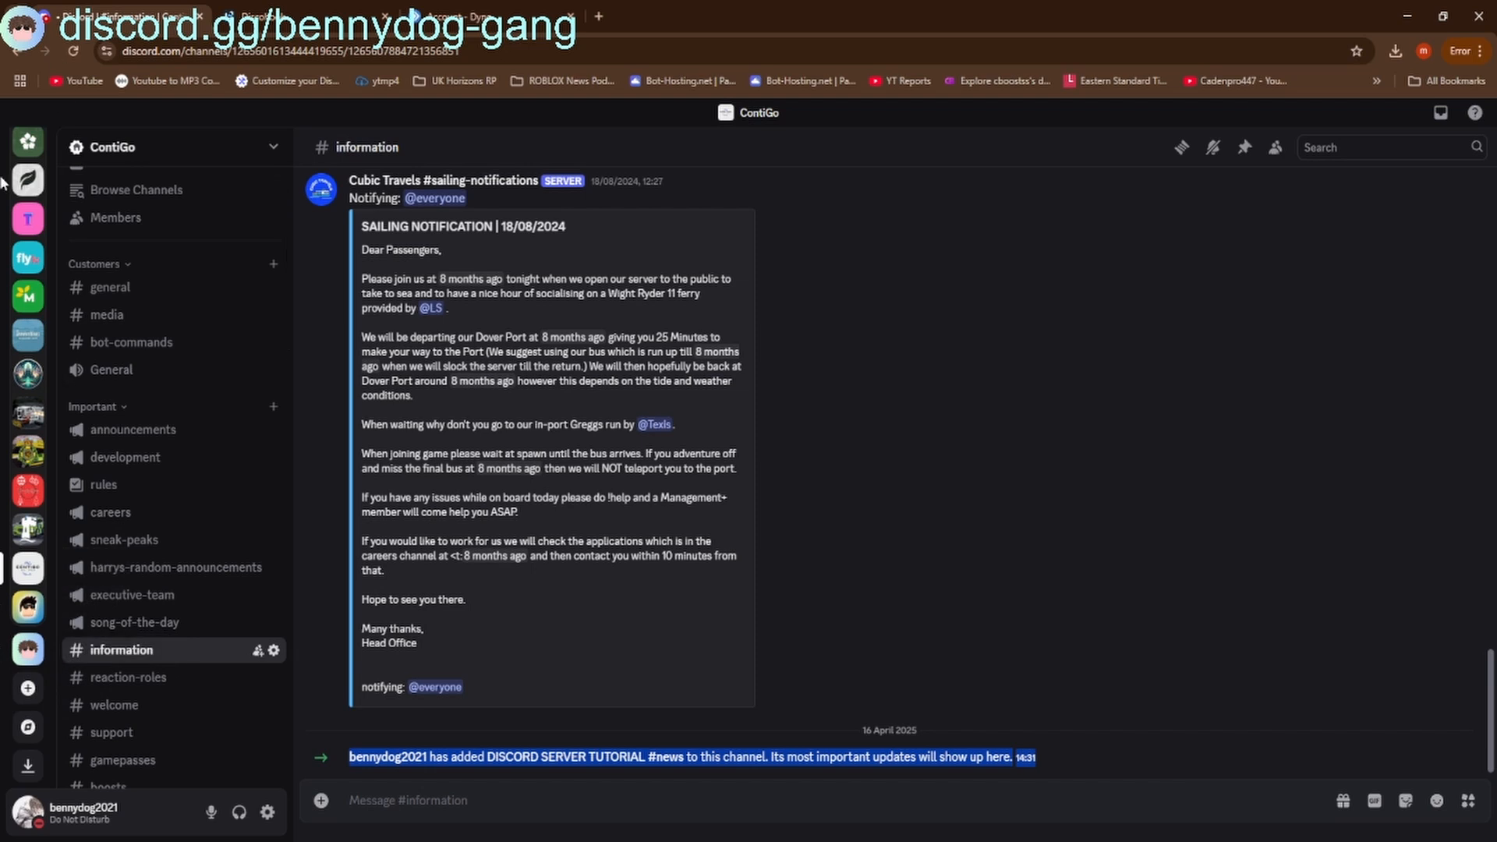
Return to the DISCORD SERVER TUTORIAL server
scroll(28, 467, up, 6)
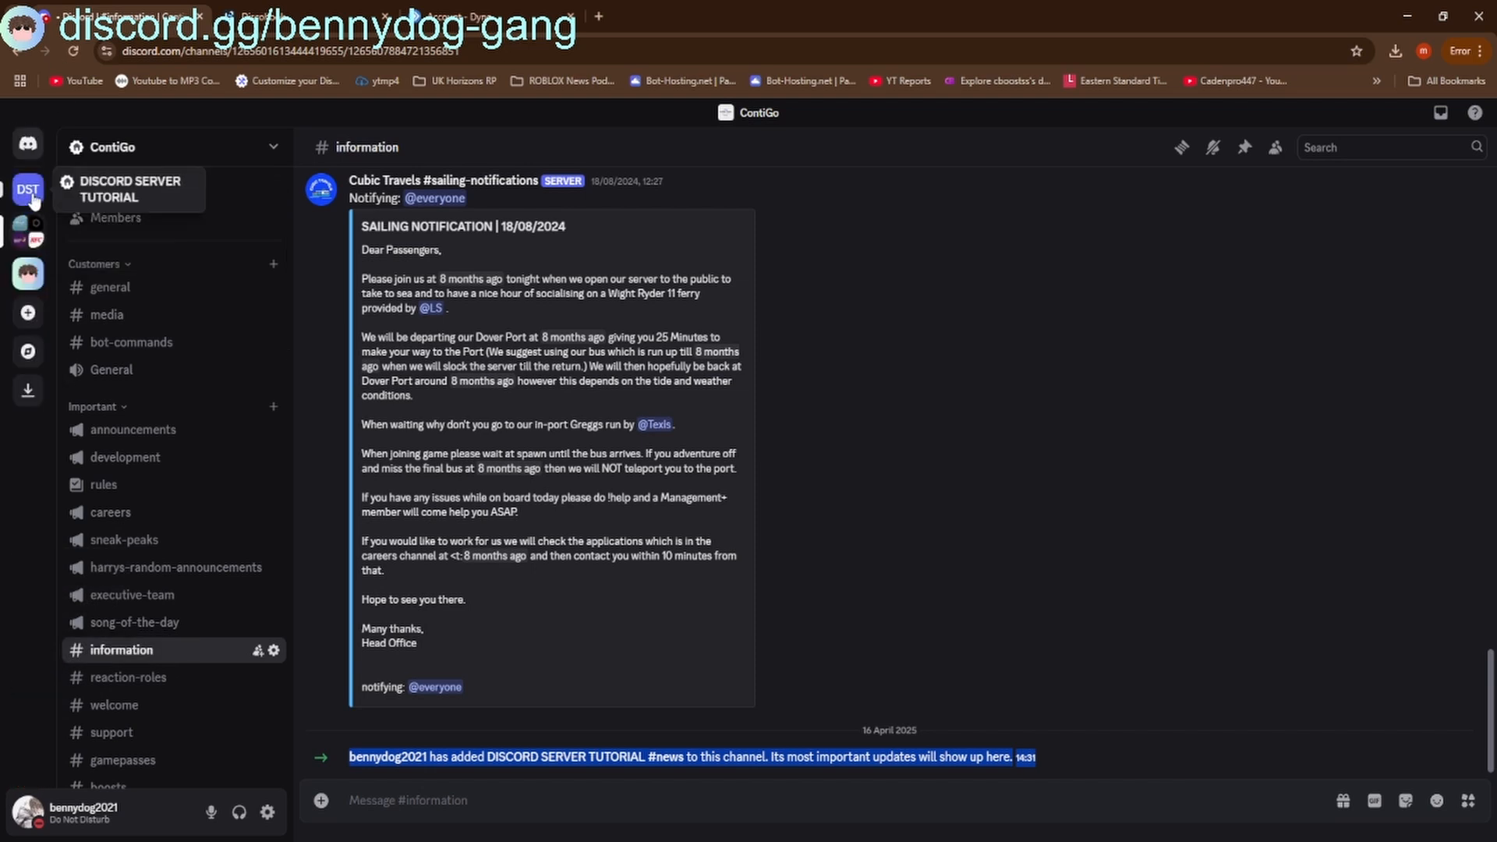
click(28, 189)
right_click(21, 234)
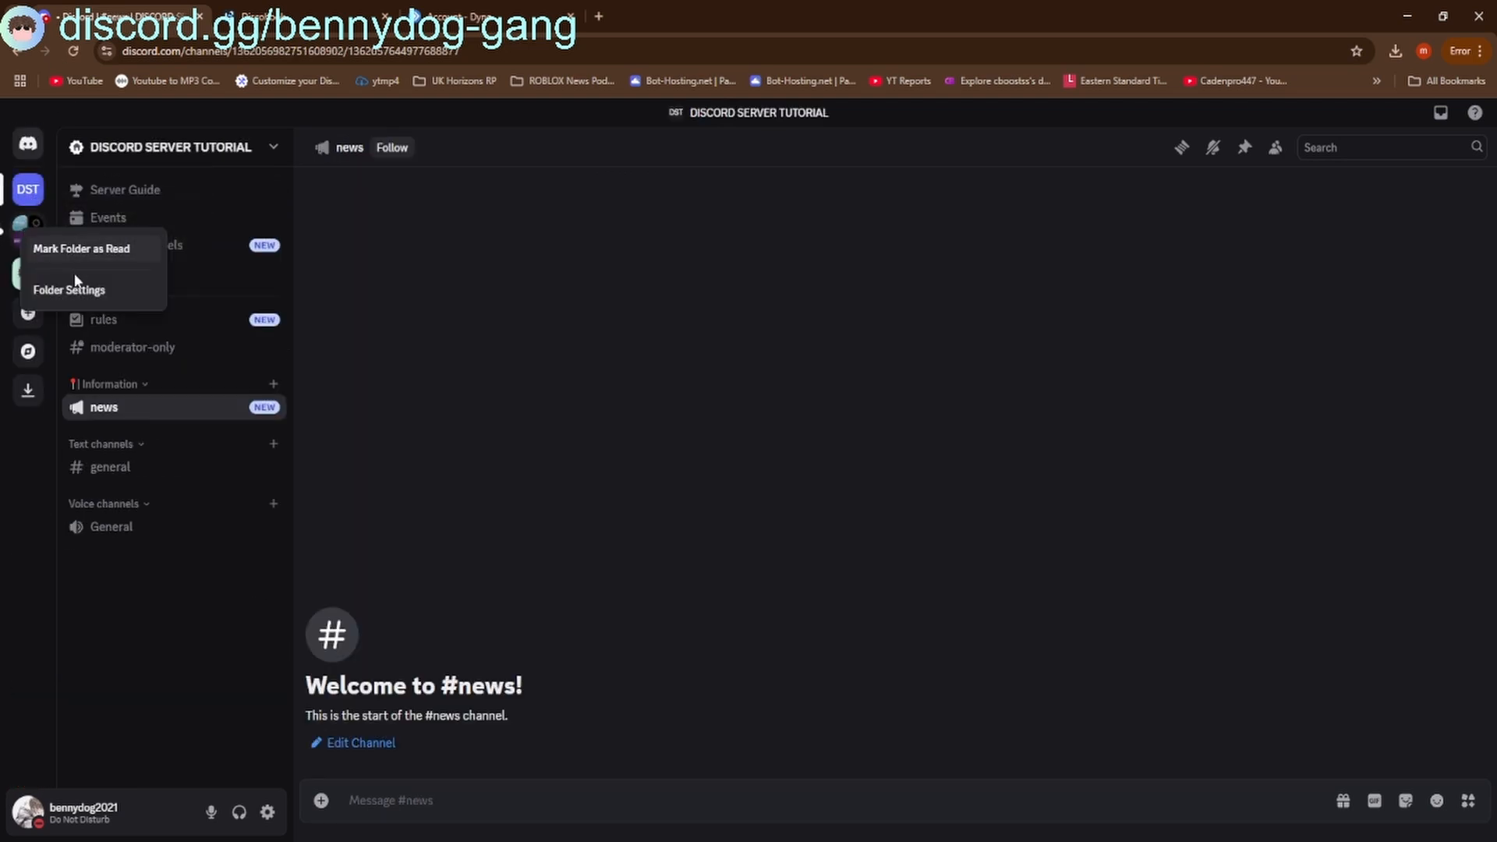
click(317, 358)
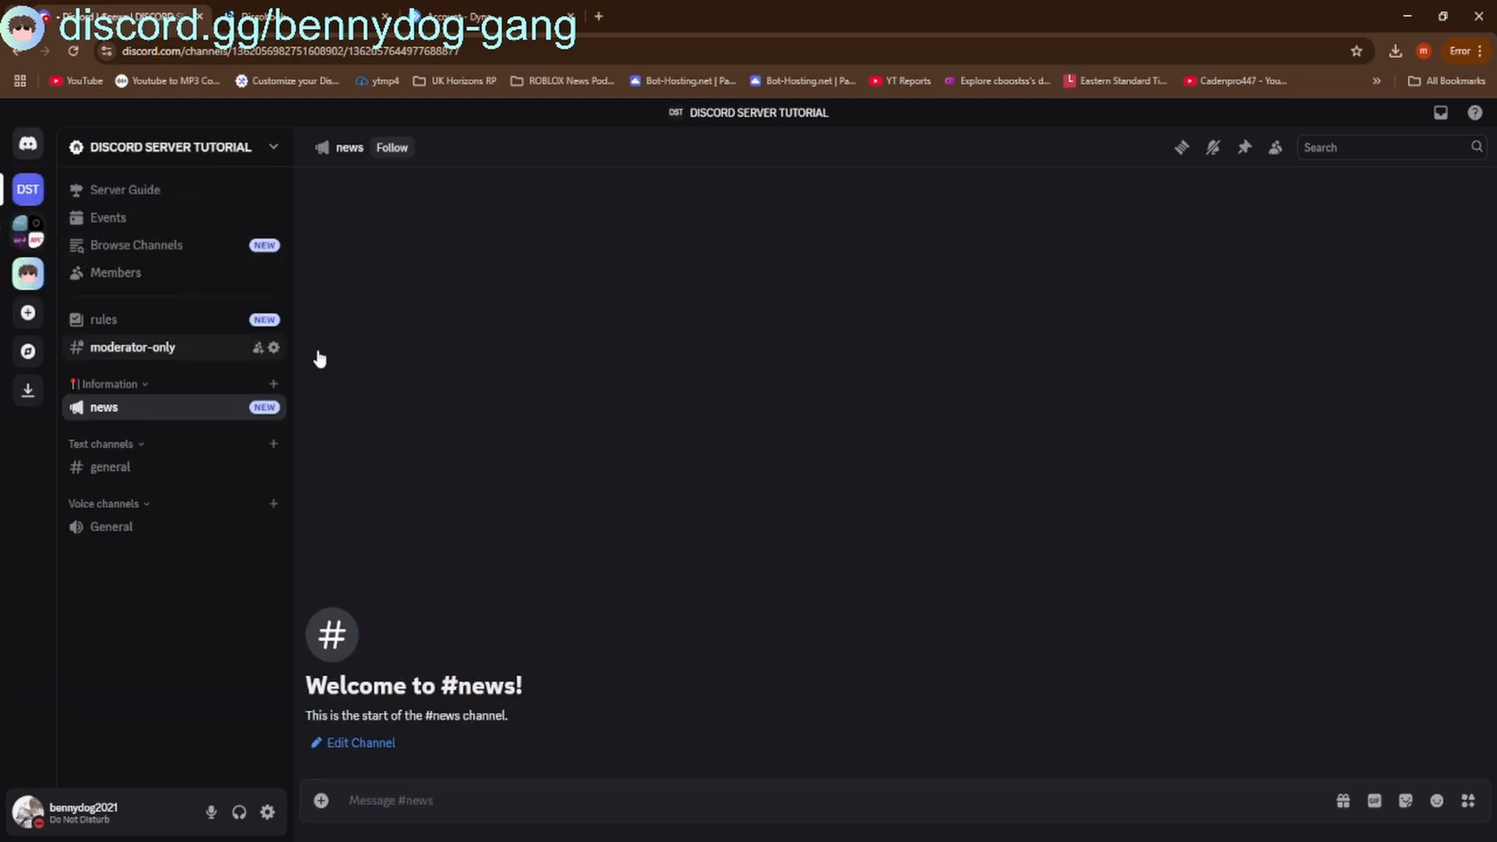
click(273, 384)
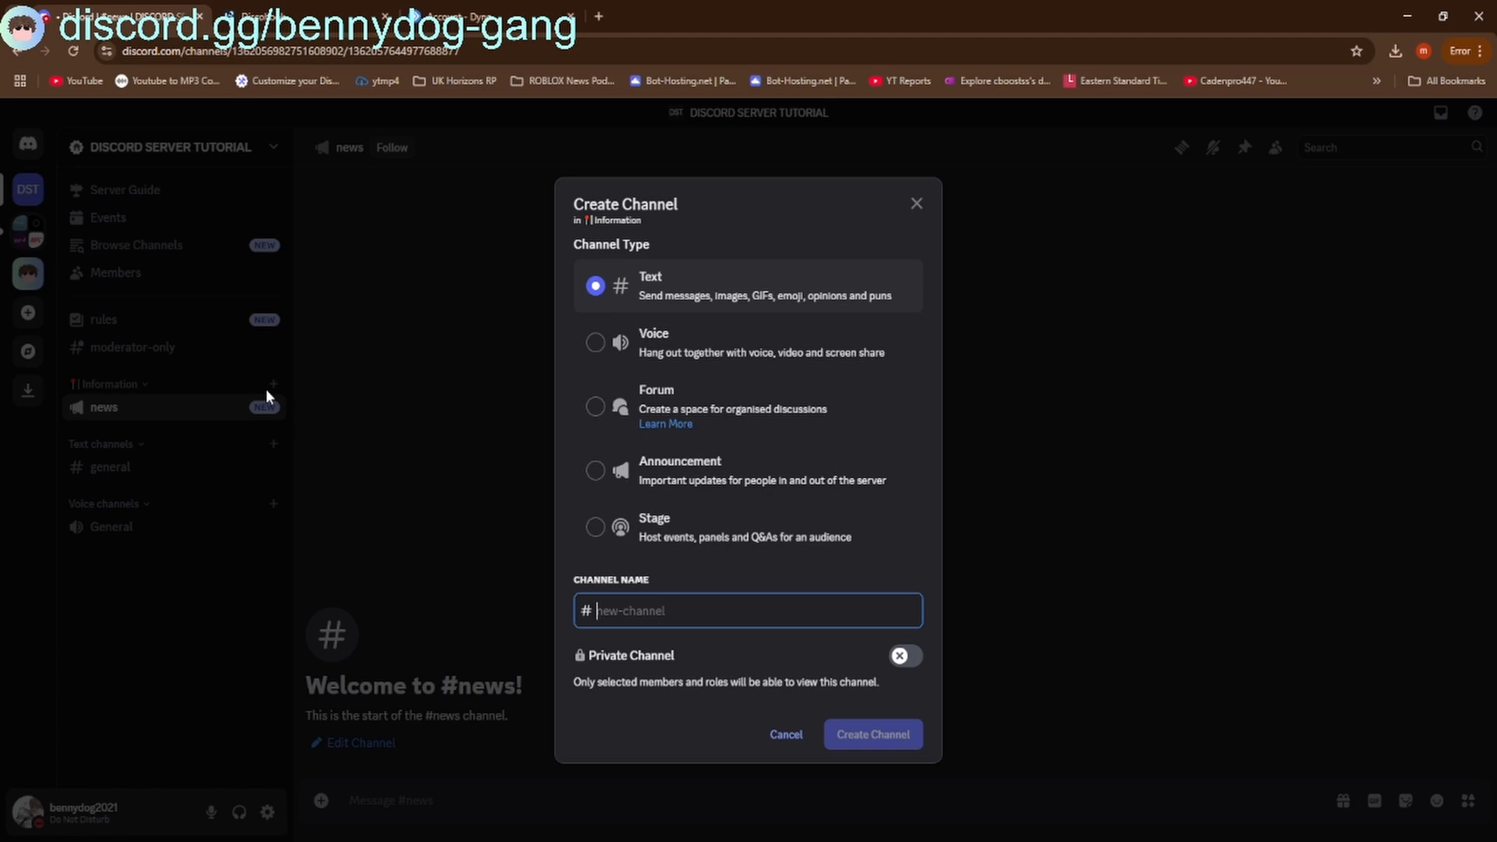
click(264, 390)
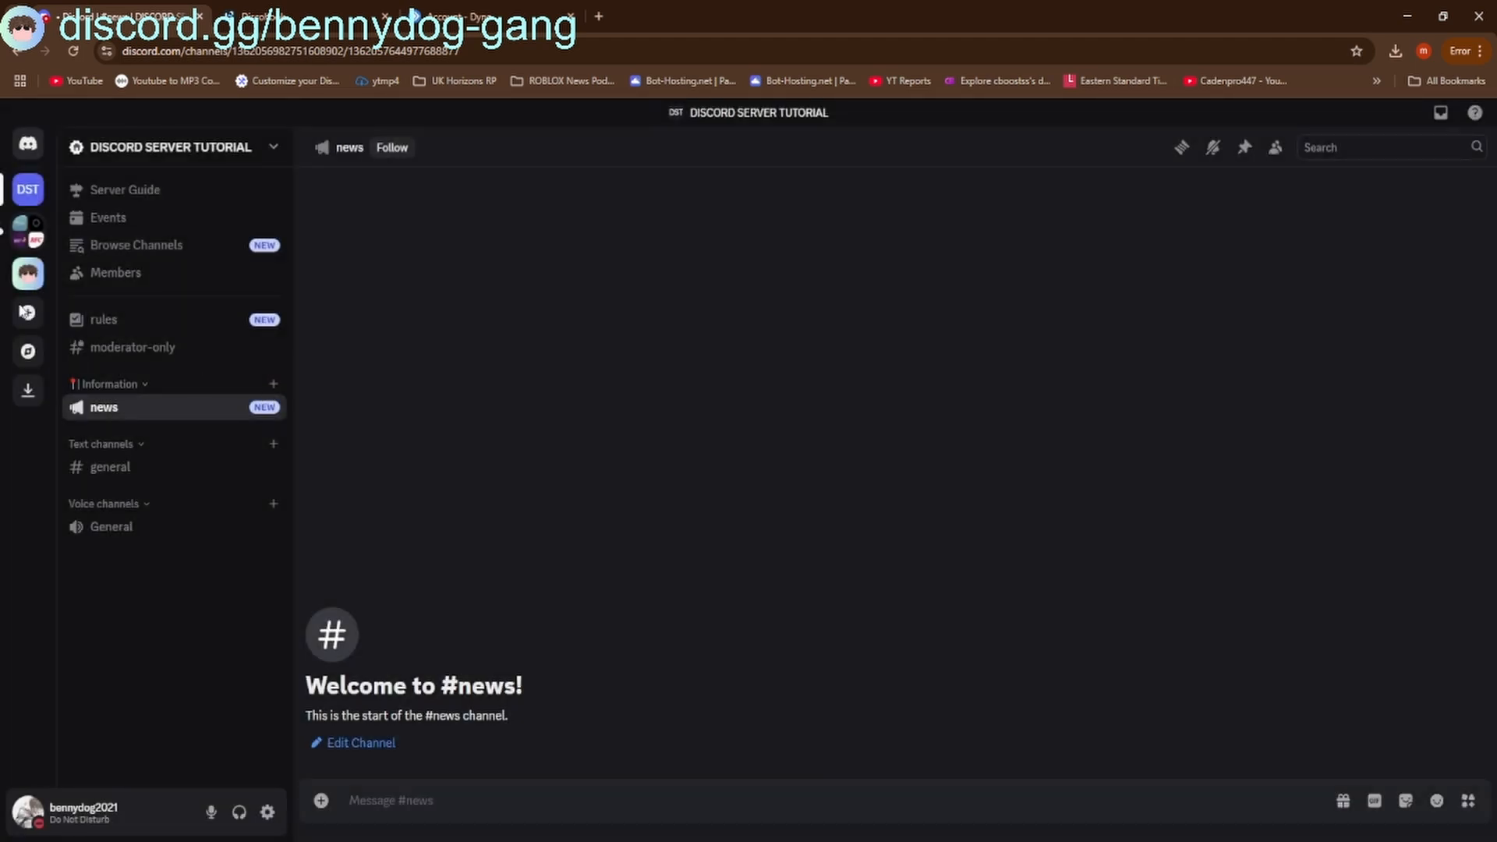
View the Bennydog Gang server's channel list for ideas and mark the server folder as read
click(28, 277)
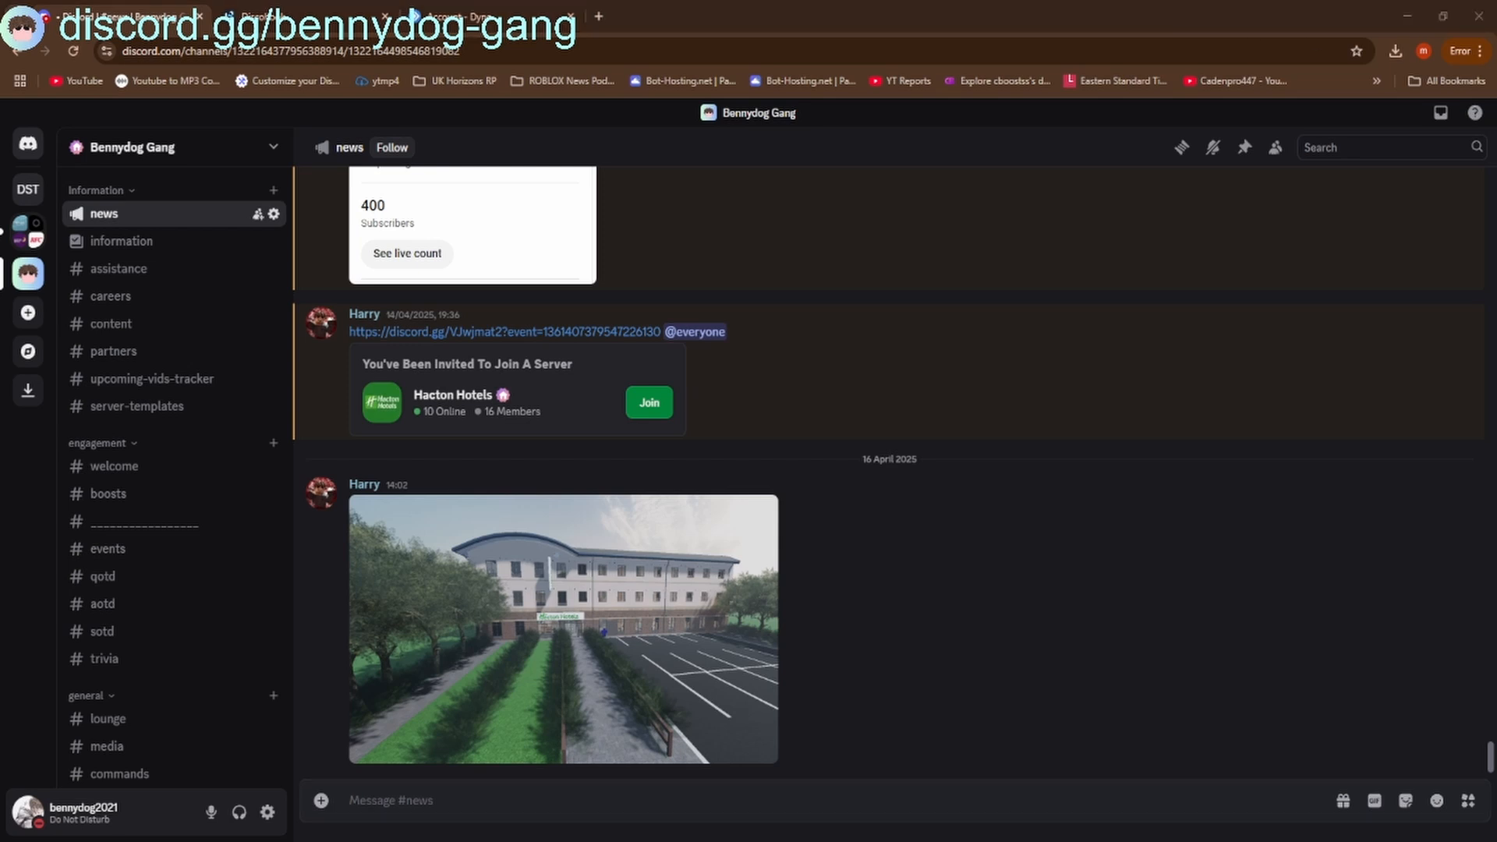
key(alt+Tab)
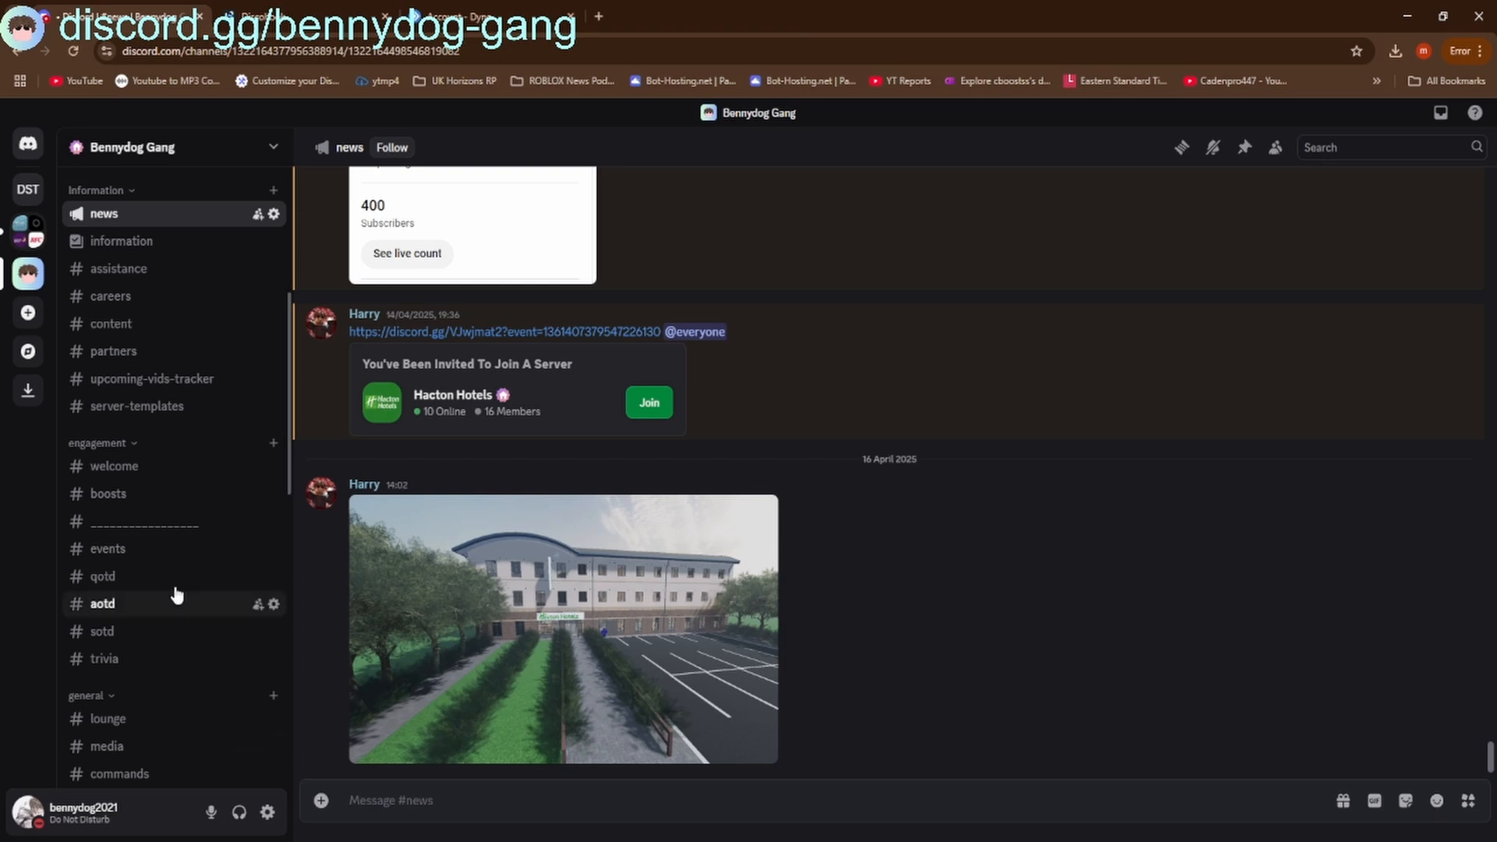
right_click(17, 234)
click(35, 253)
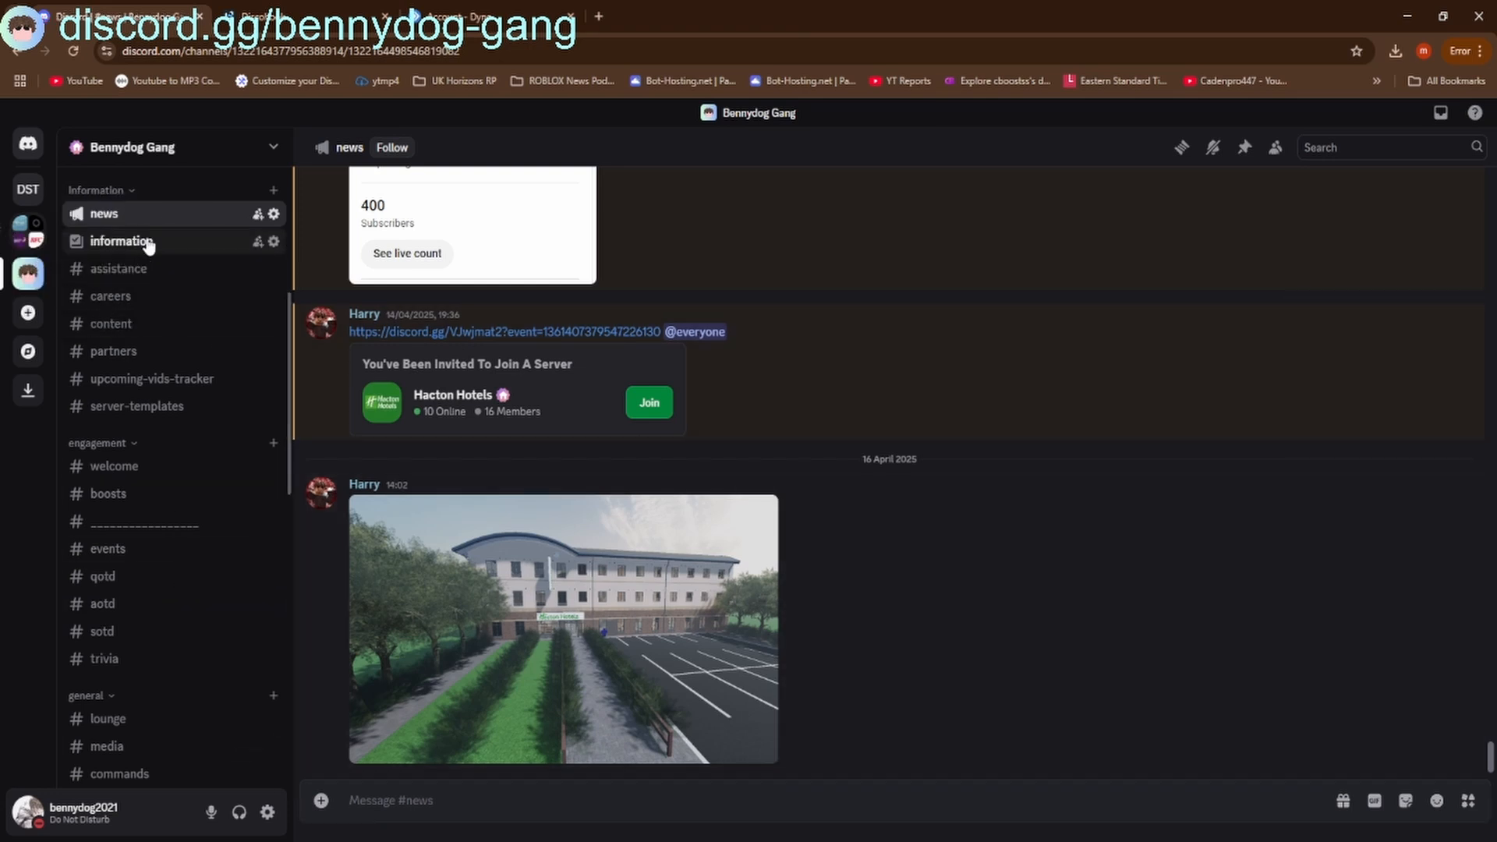
Go back to the DISCORD SERVER TUTORIAL server and create a non-private text channel named assistance in the Information category
click(24, 187)
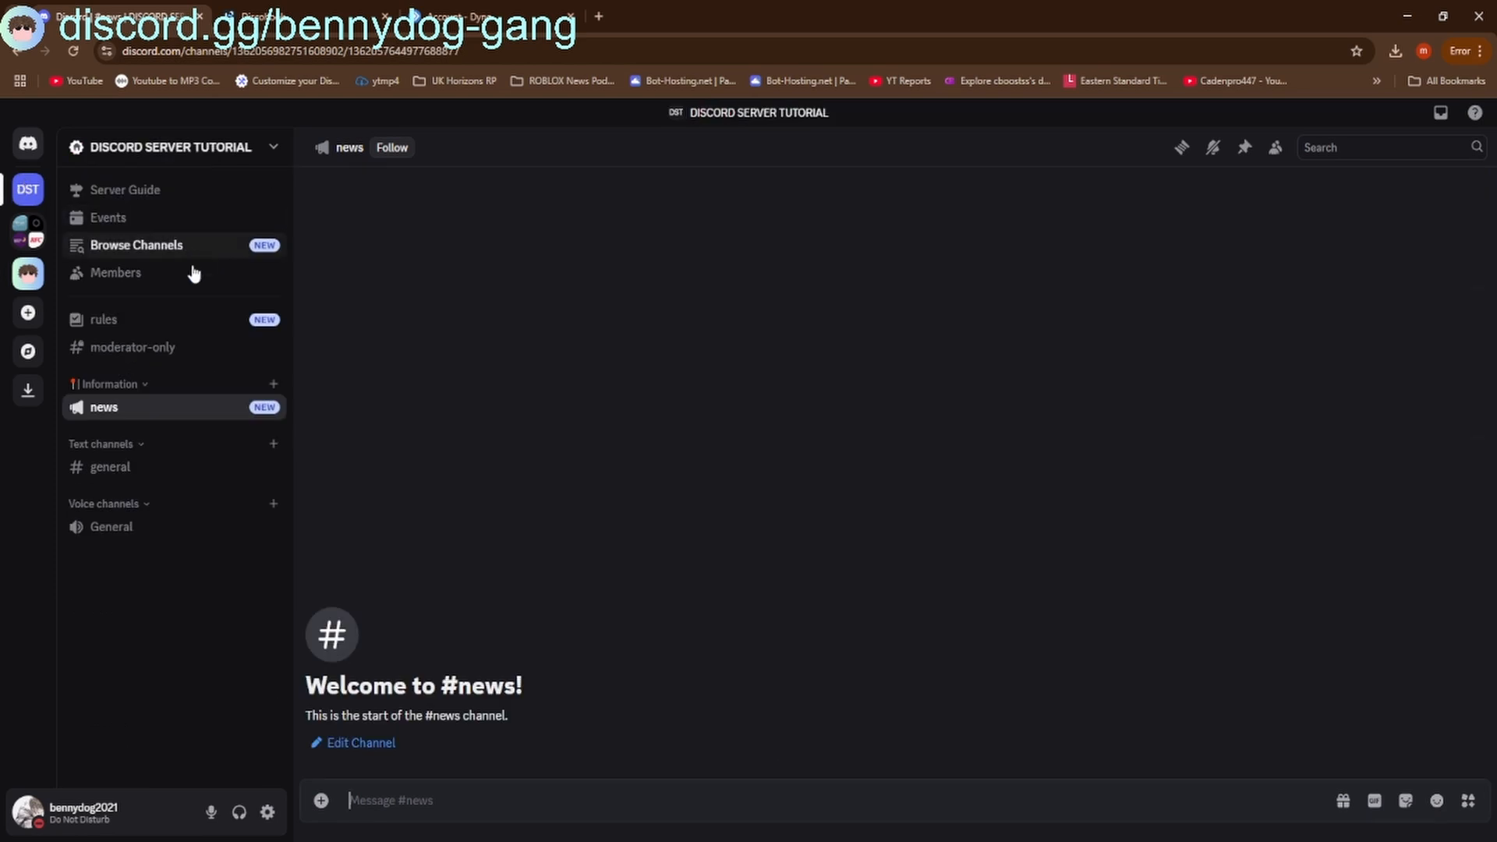
click(273, 384)
text(as)
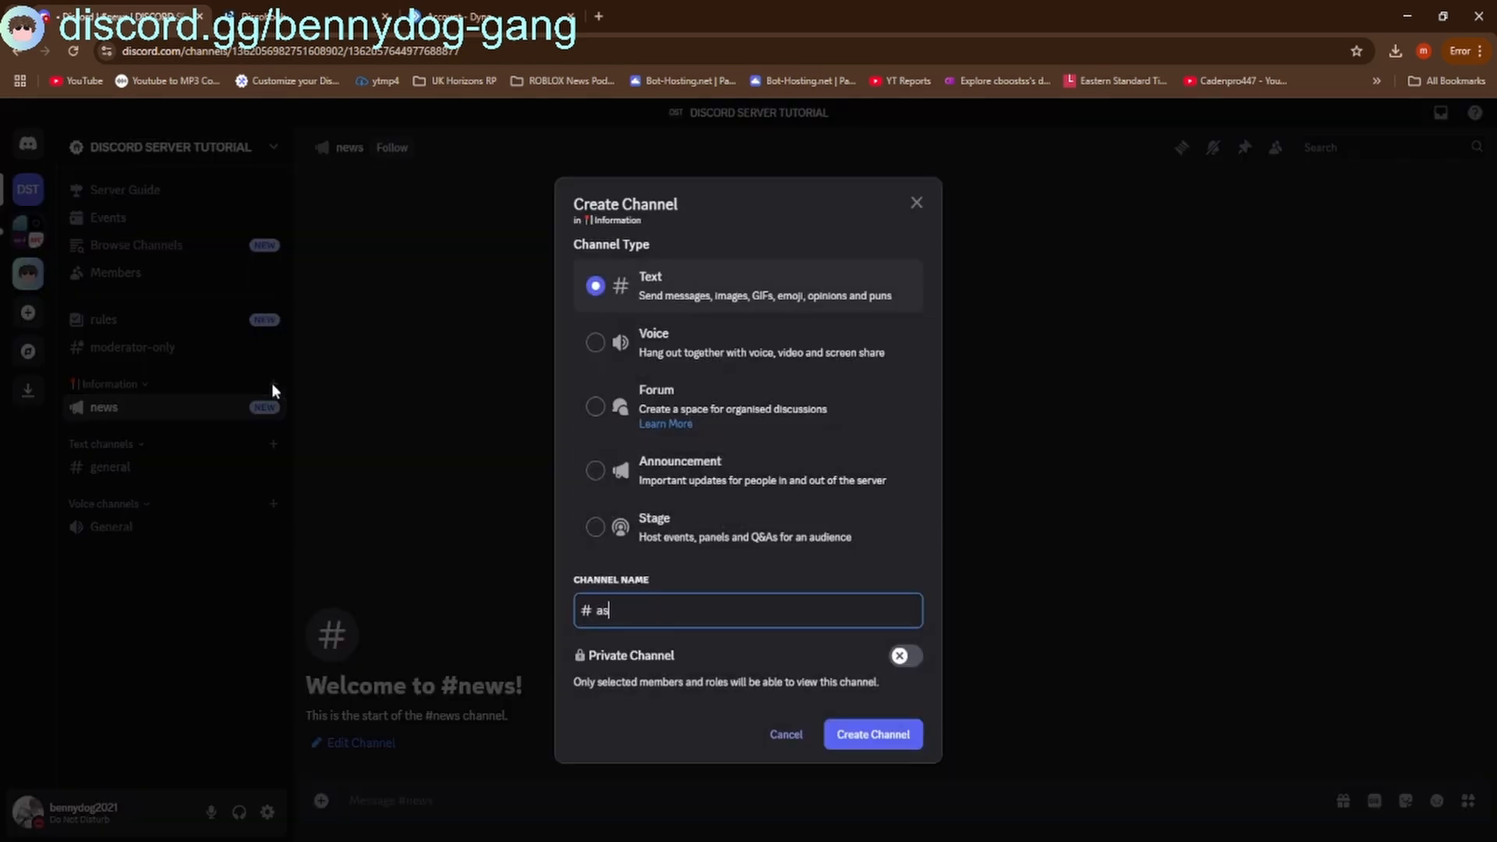
text(sistance)
key(Return)
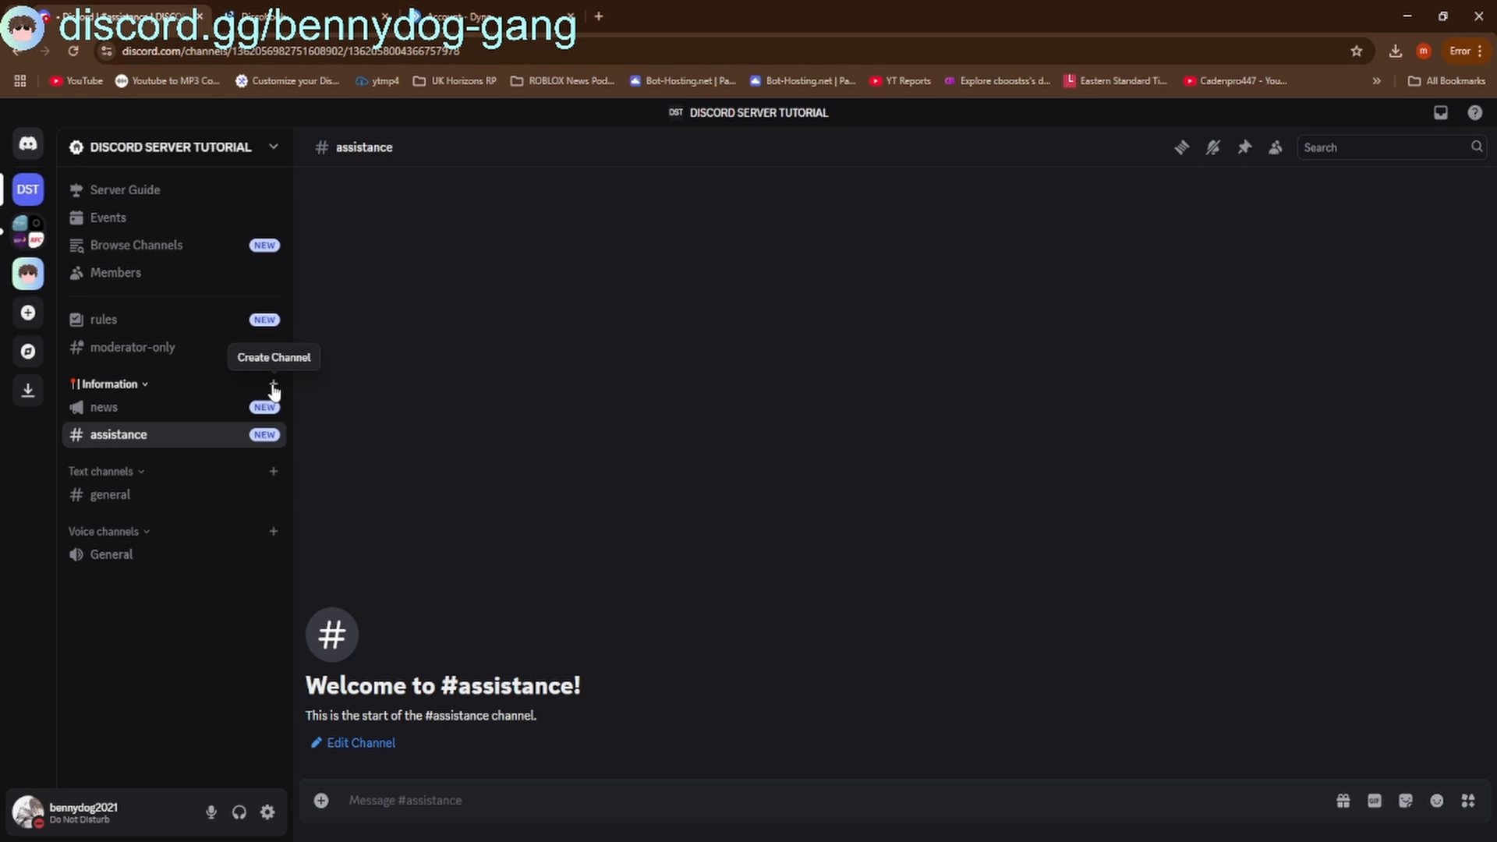
Create an Announcement channel named careers in the Information category, and open the assistance channel
click(273, 386)
text(ca)
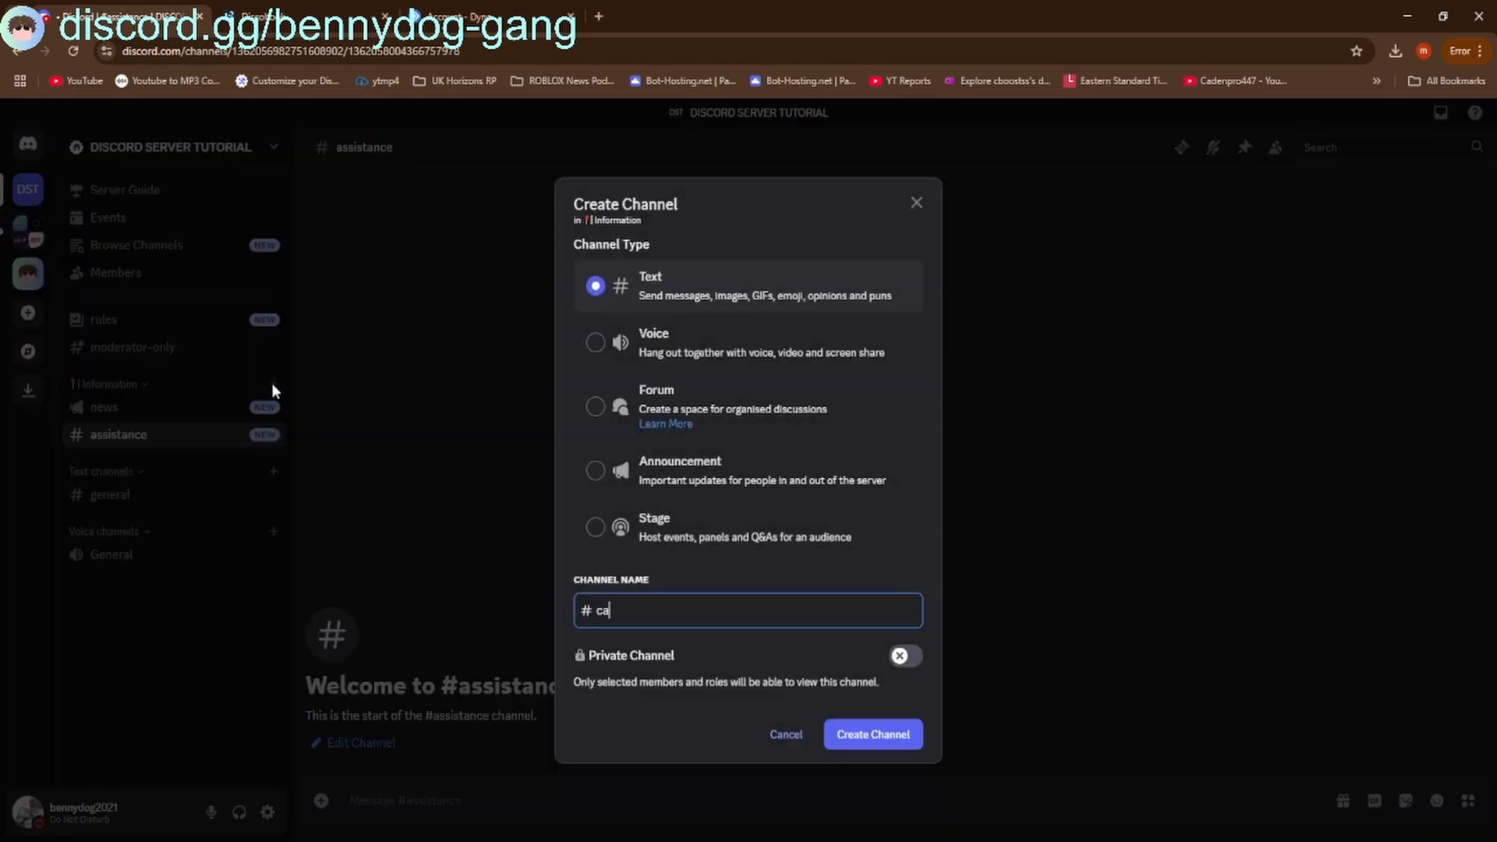
text(reers)
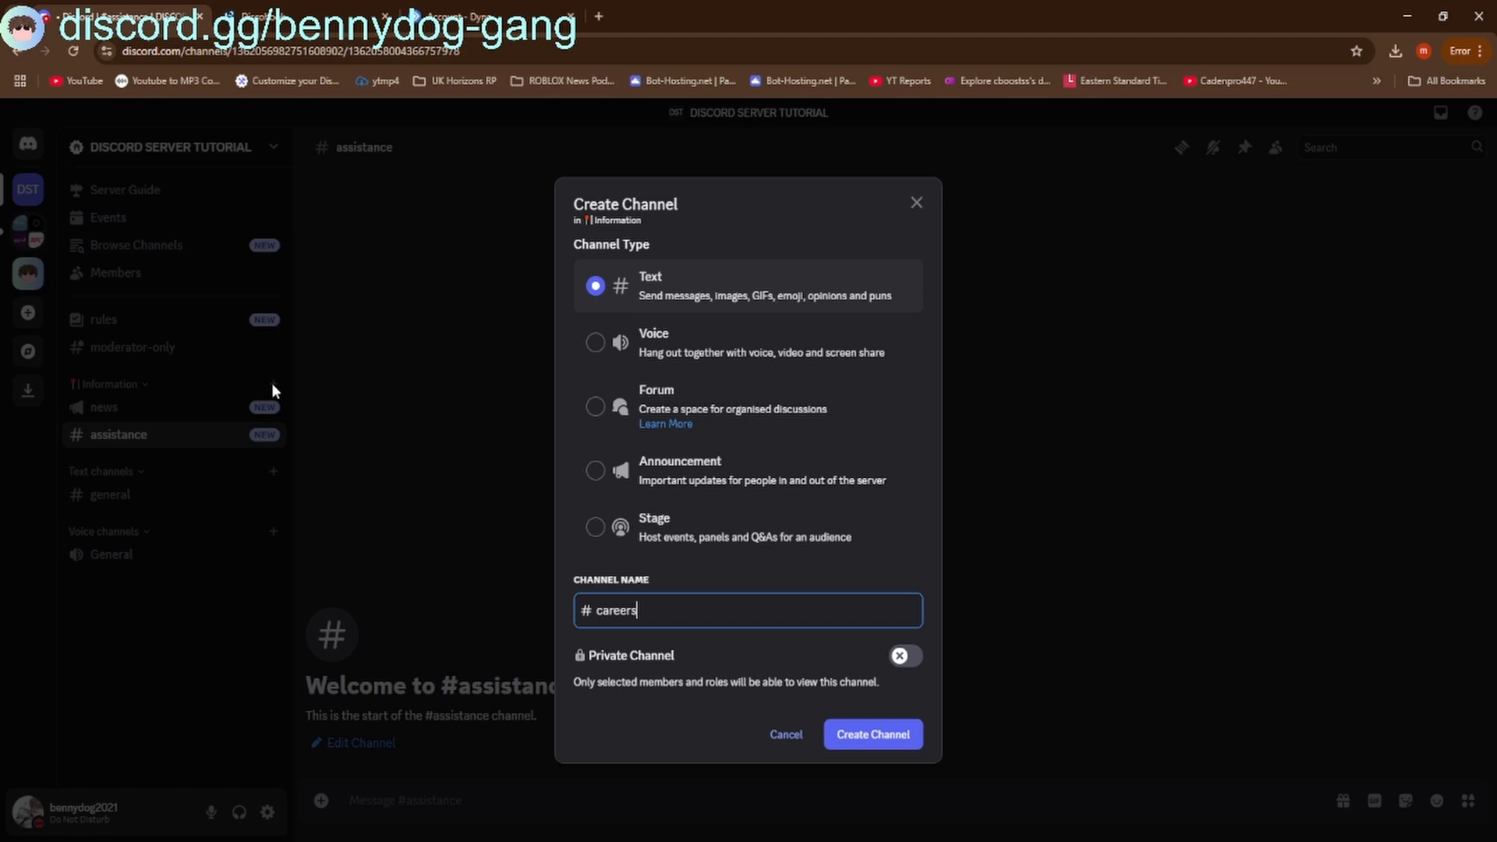
click(718, 473)
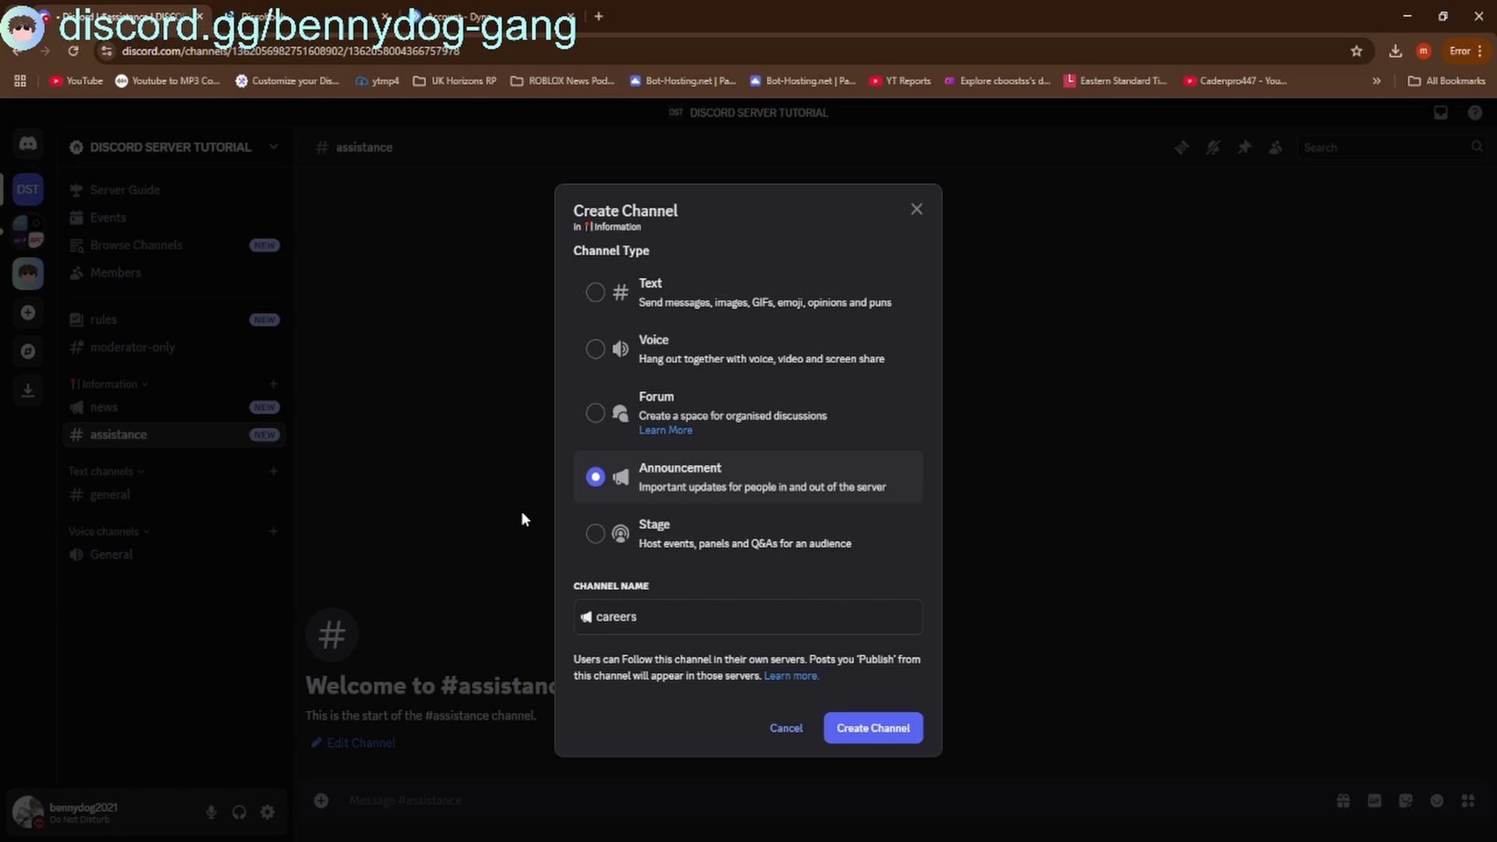
click(864, 726)
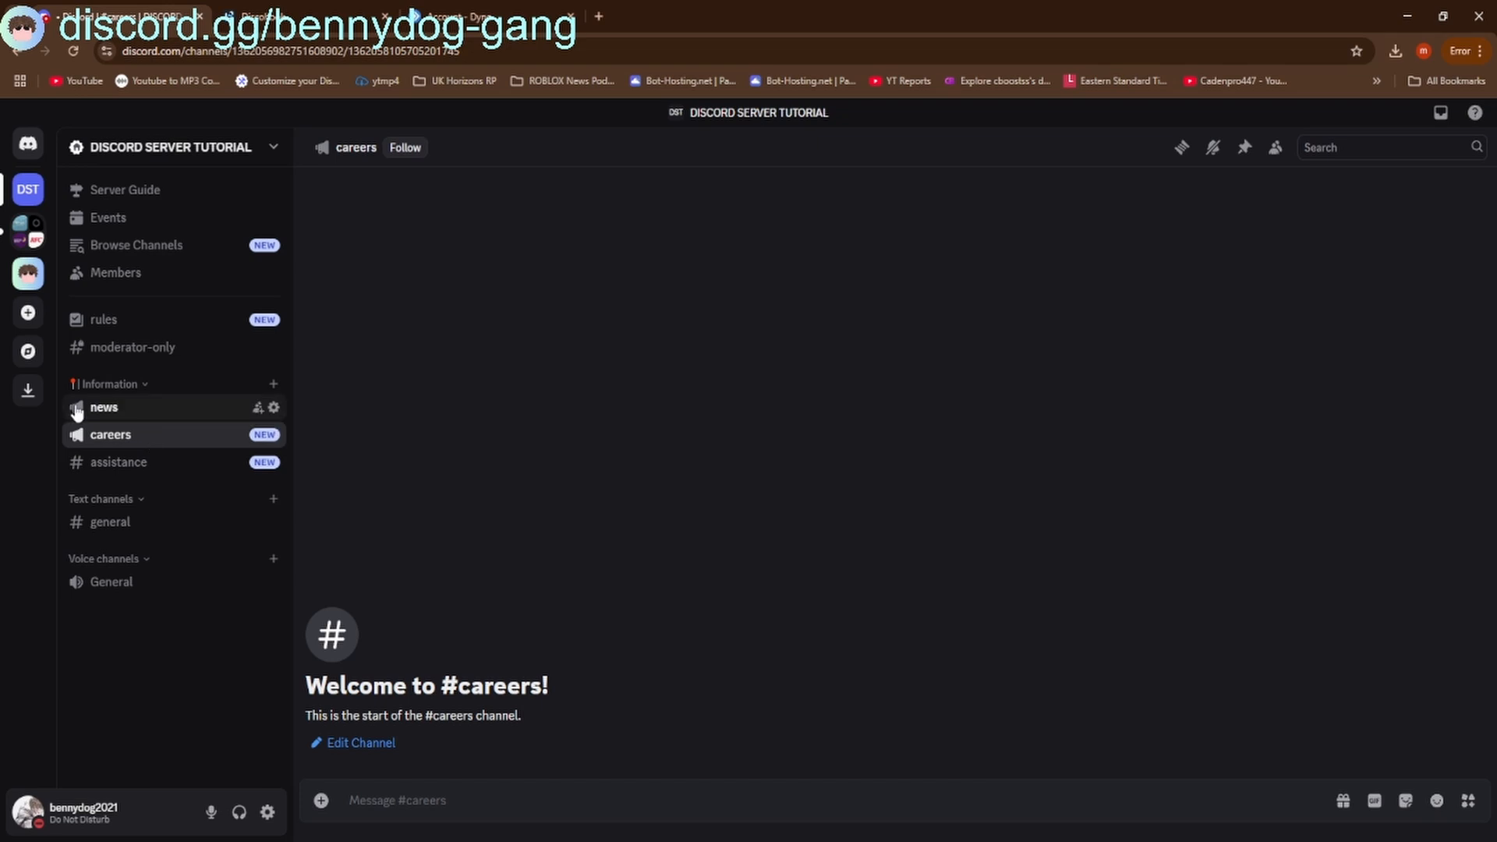
click(78, 468)
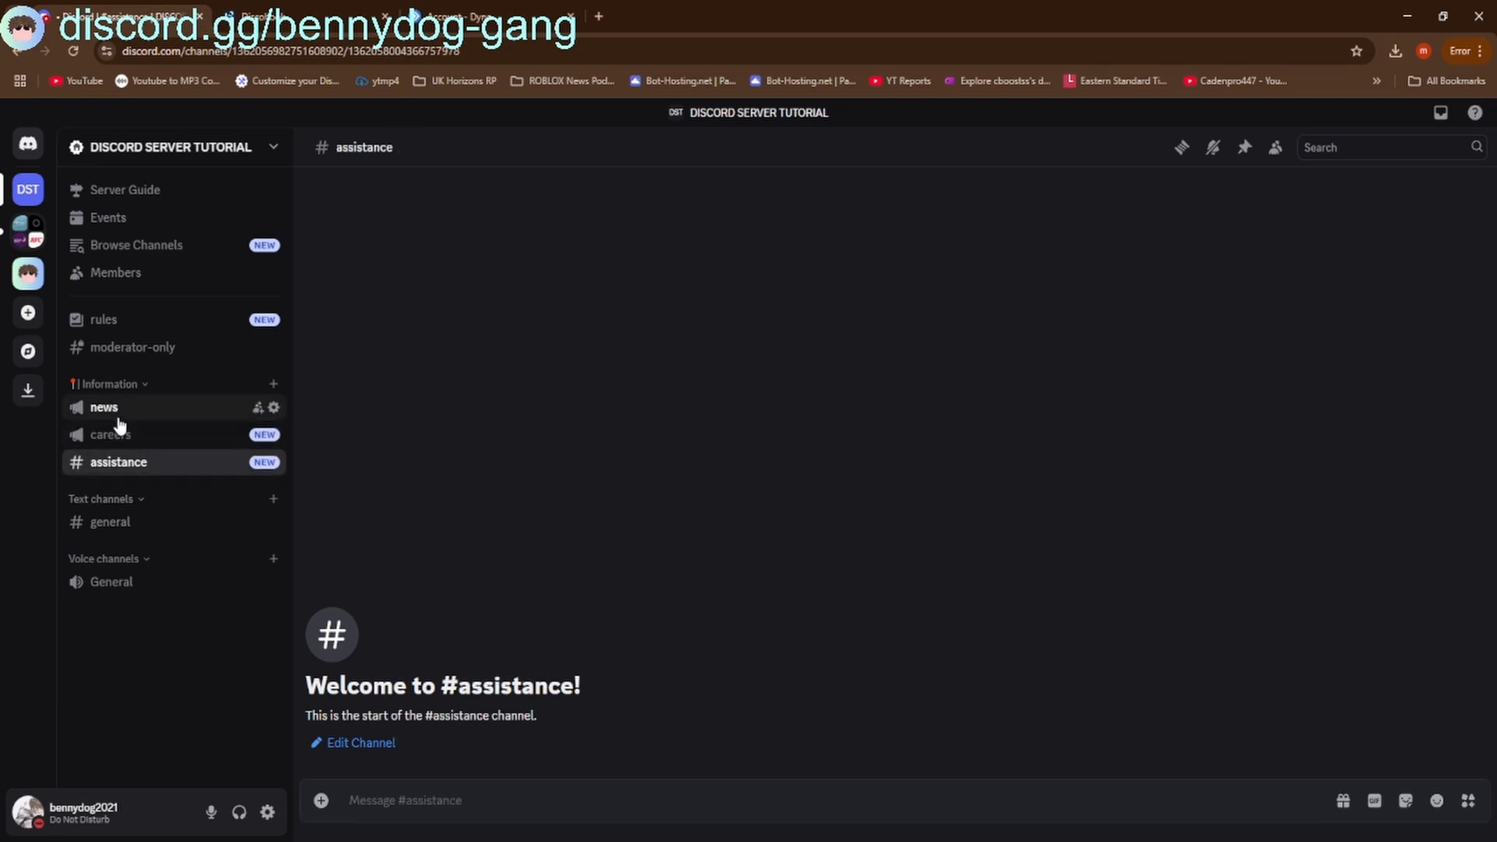
Look through the news, careers and assistance channels in the Information category
click(82, 408)
click(80, 434)
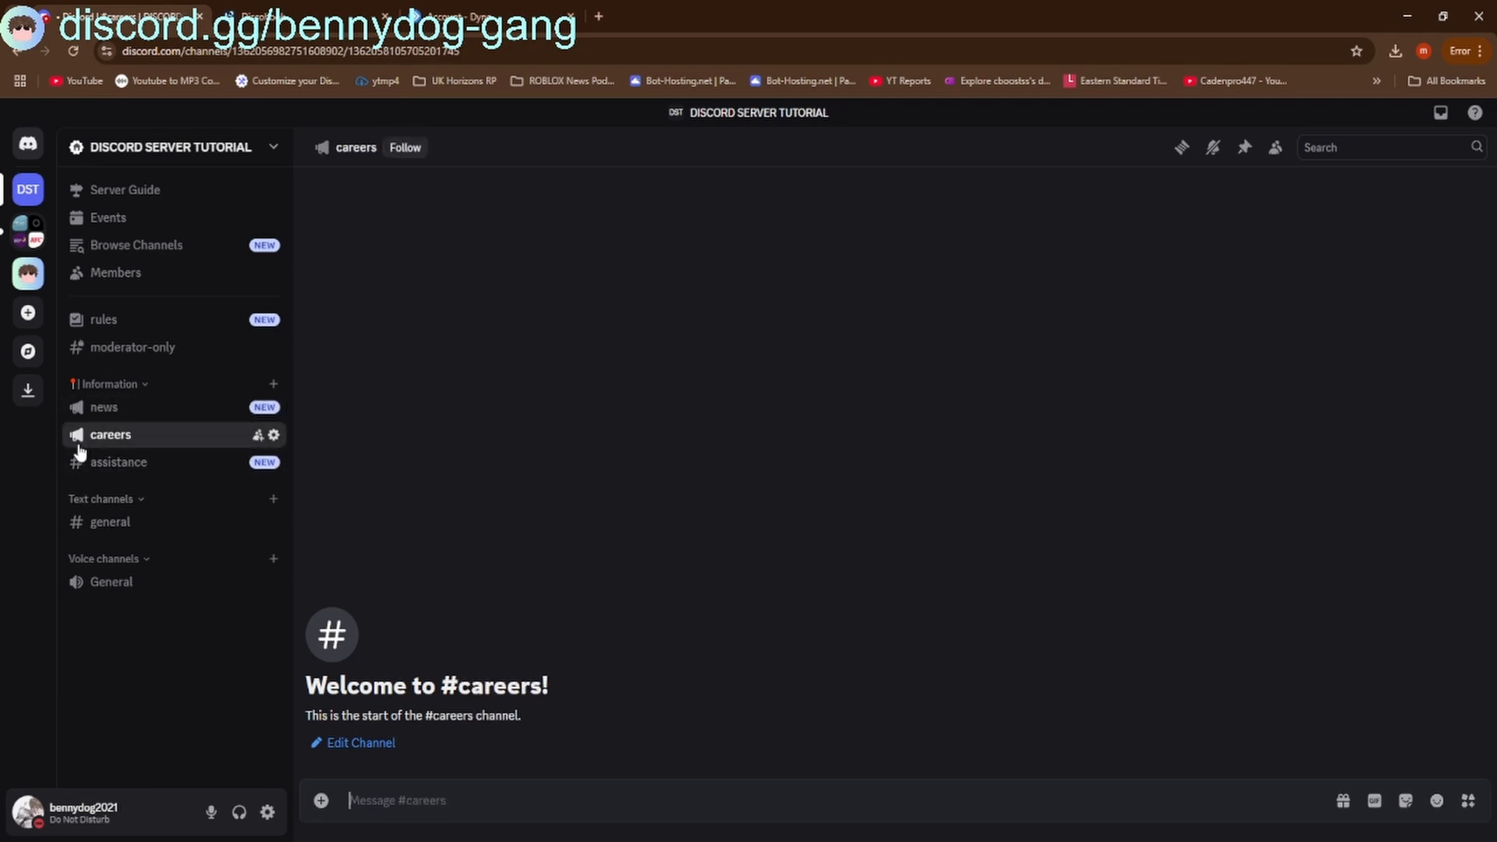
click(75, 461)
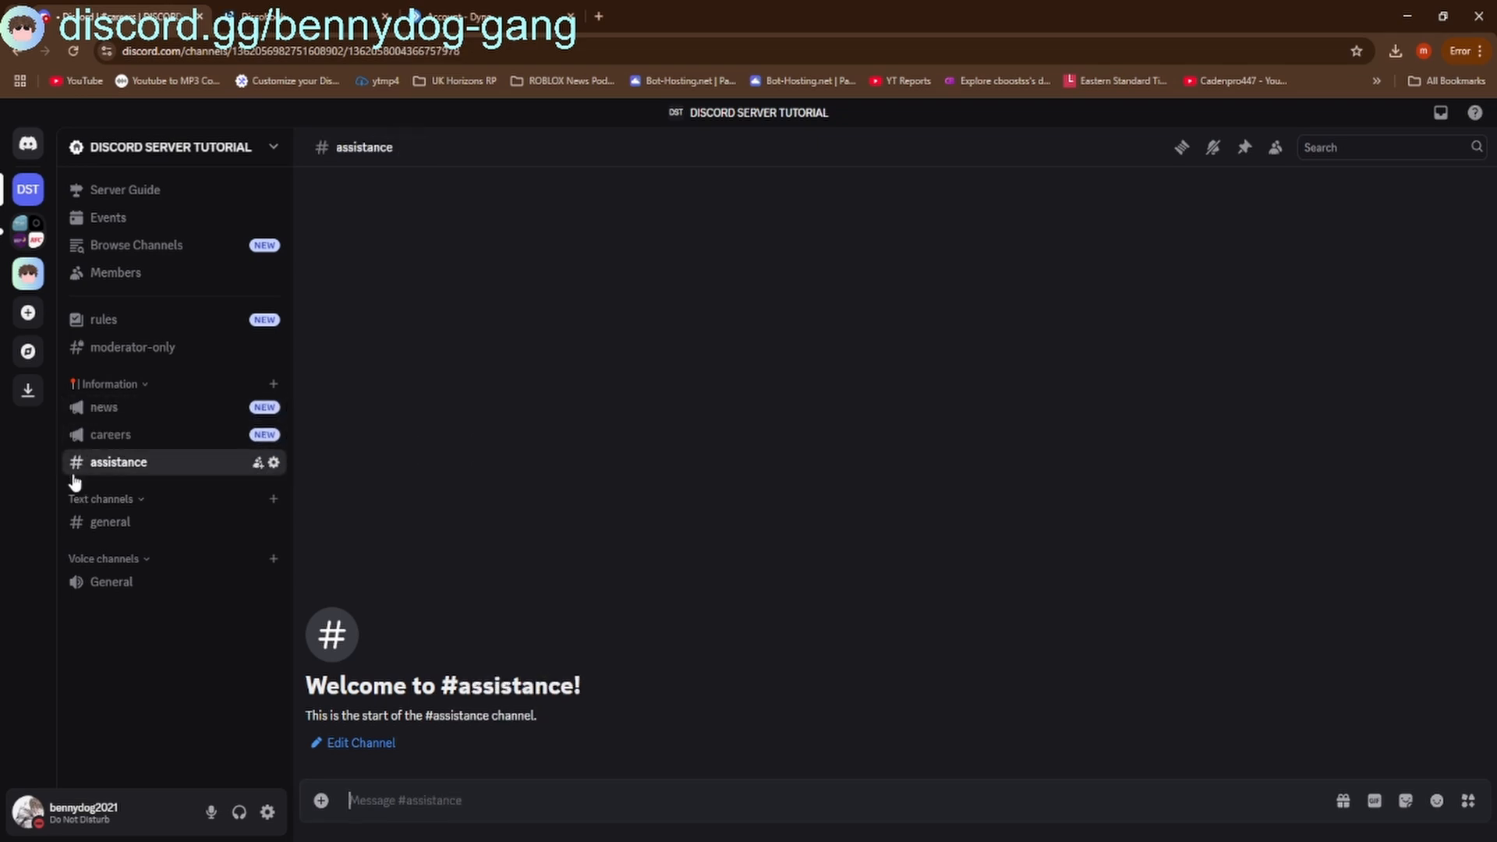
click(273, 384)
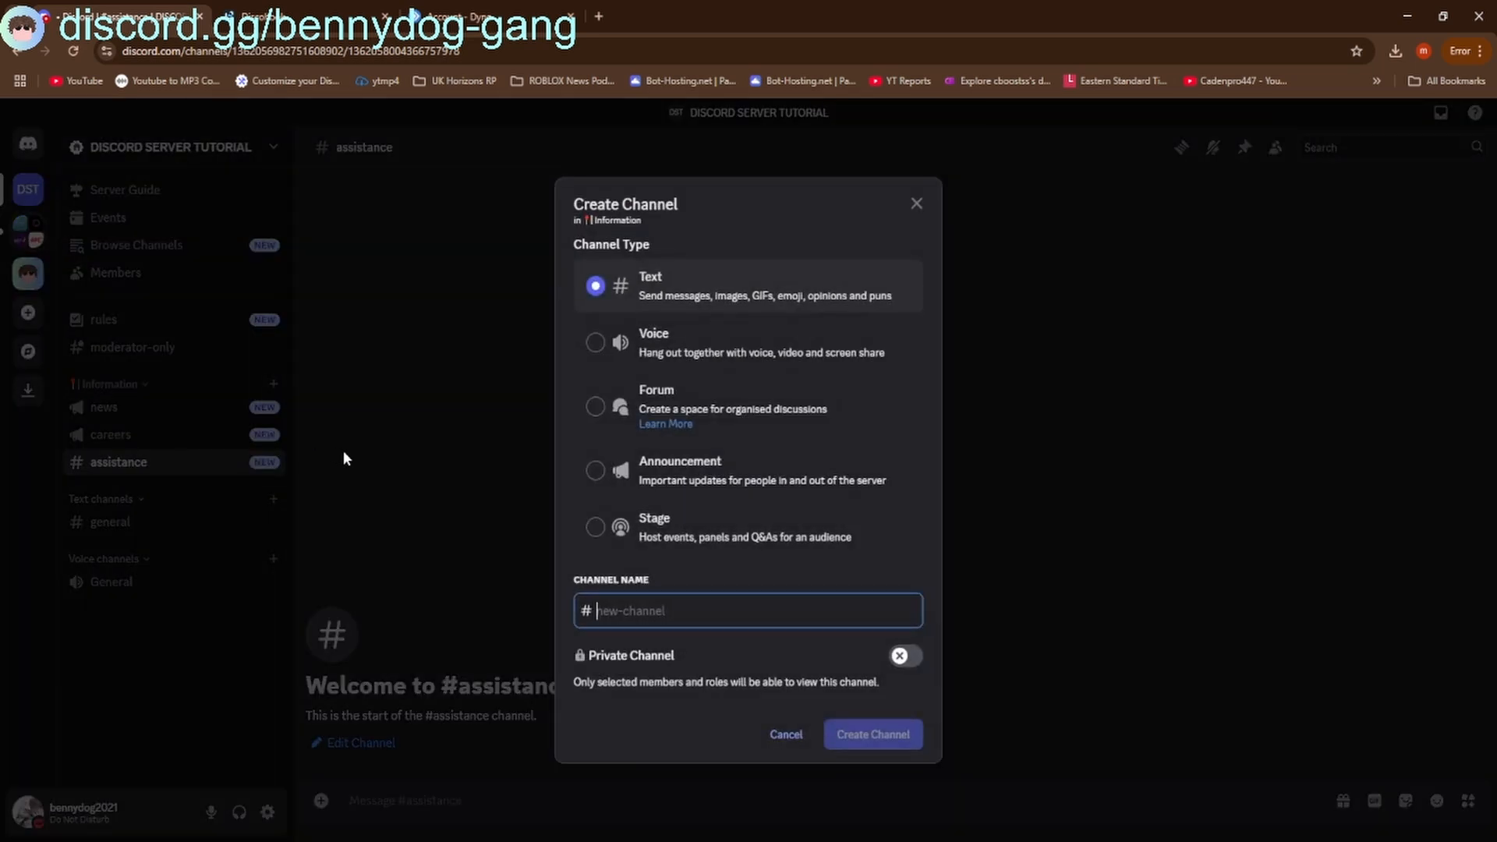
text(reacrt)
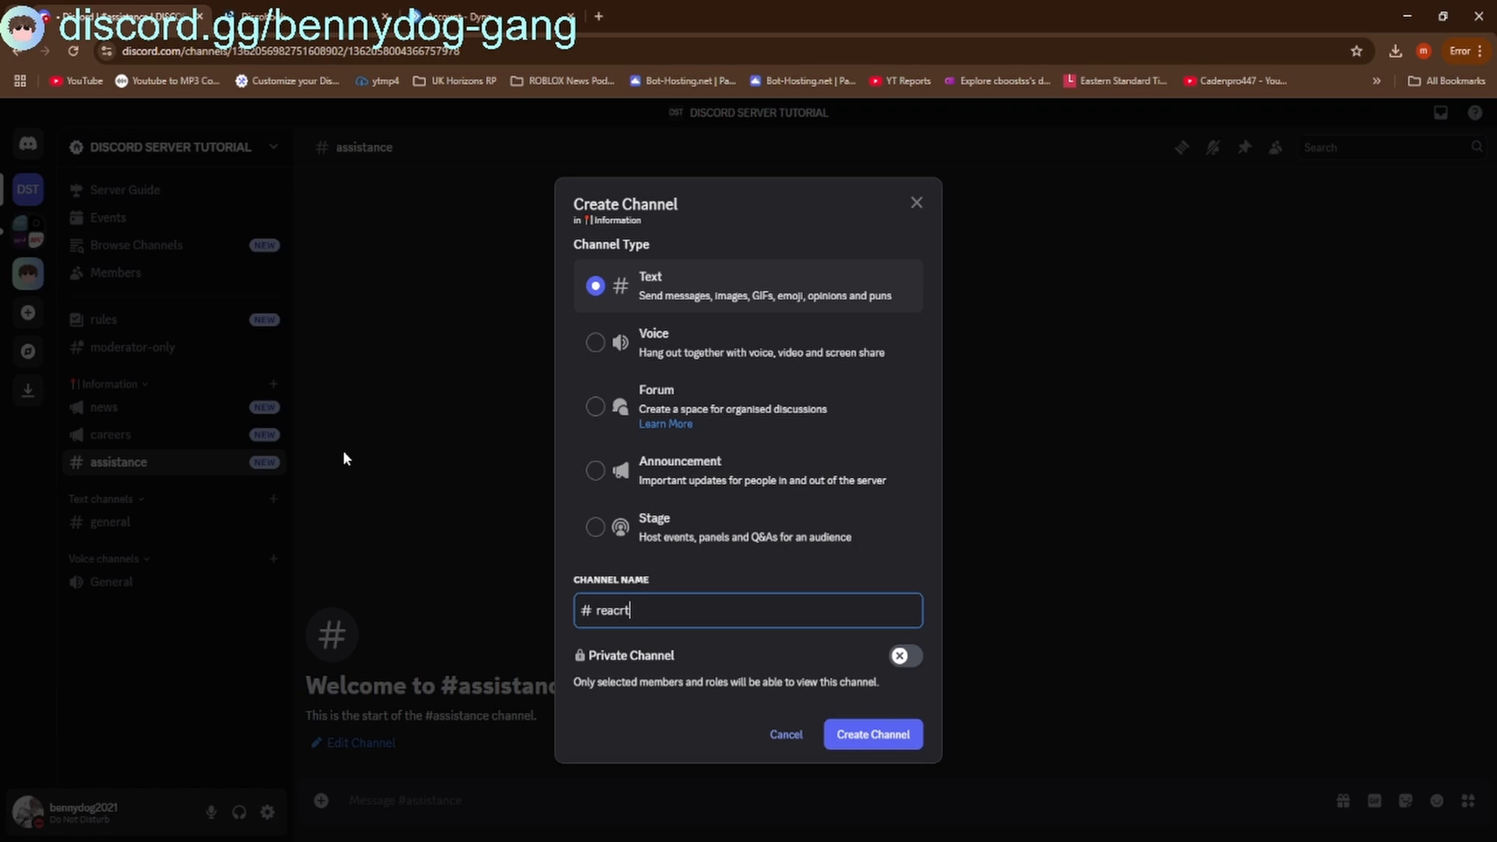
key(BackSpace)
key(BackSpace)
key(BackSpace)
key(BackSpace)
key(BackSpace)
key(BackSpace)
click(346, 458)
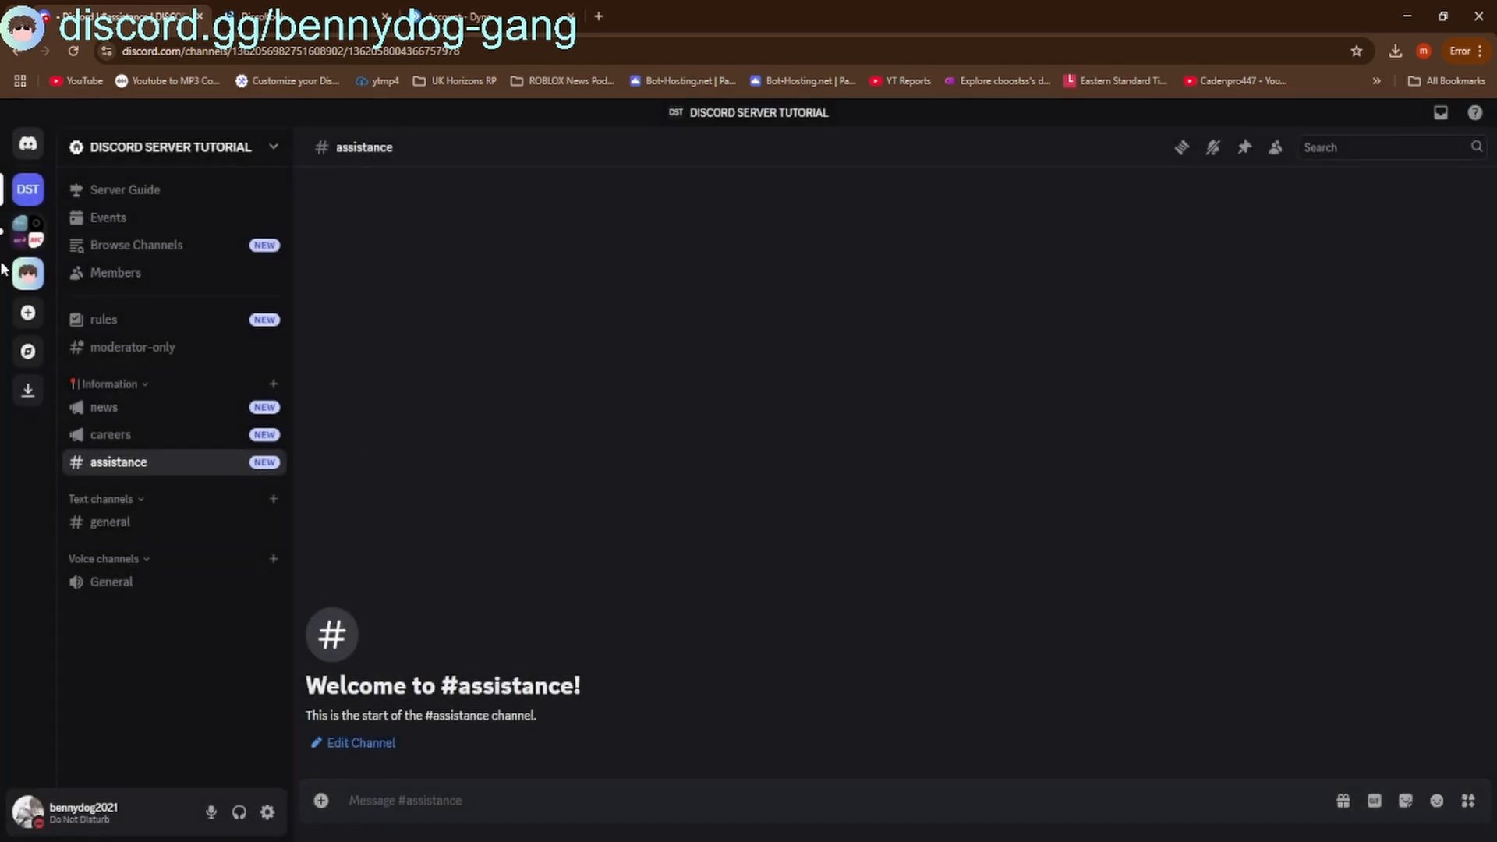
Check the Bennydog Gang server's channels for ideas, and create an Announcement channel named content in the tutorial server's Information category
click(28, 274)
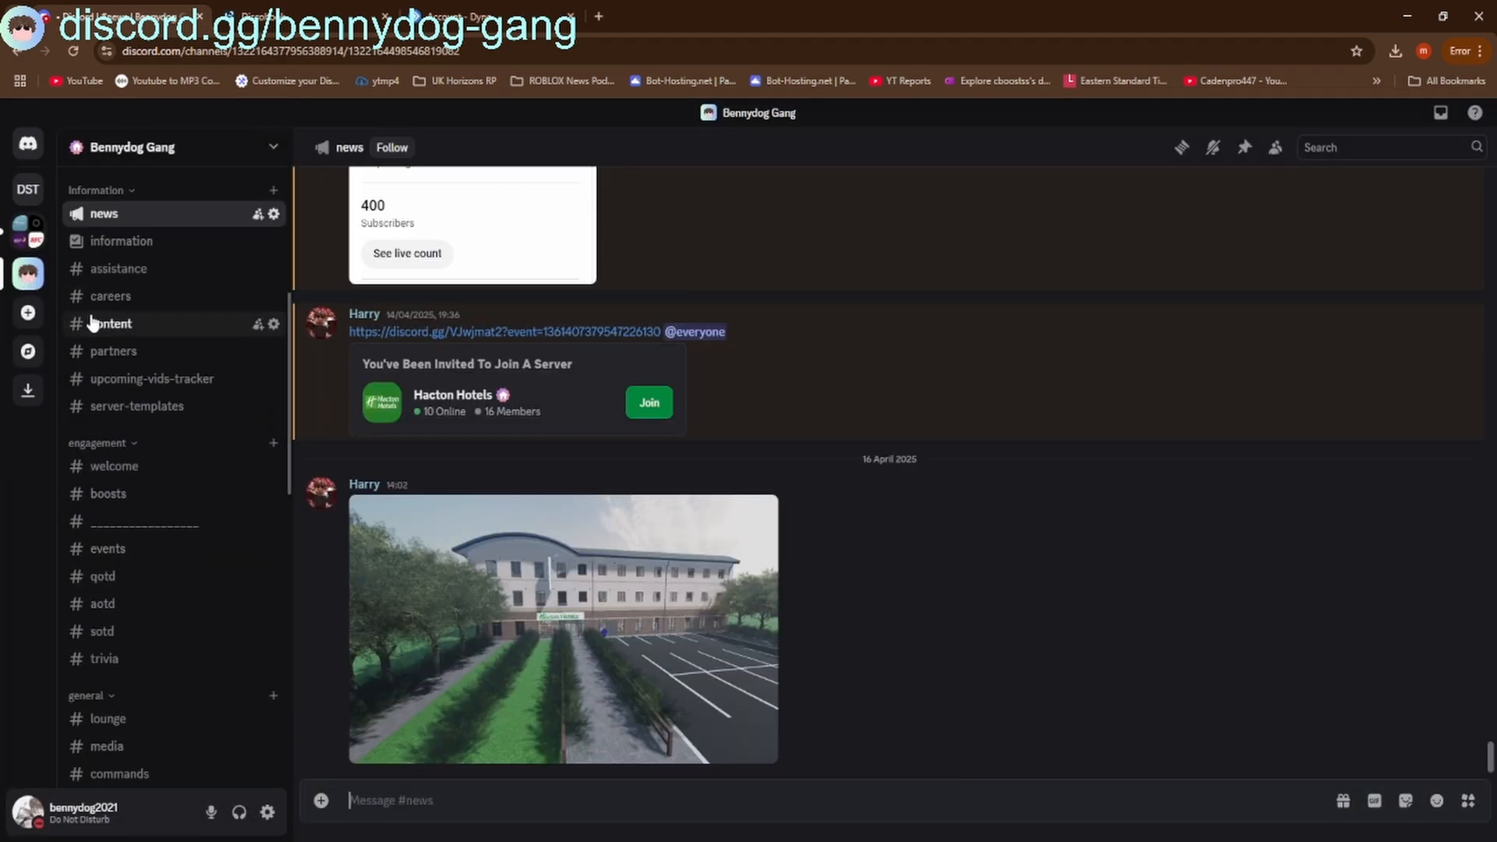
click(28, 189)
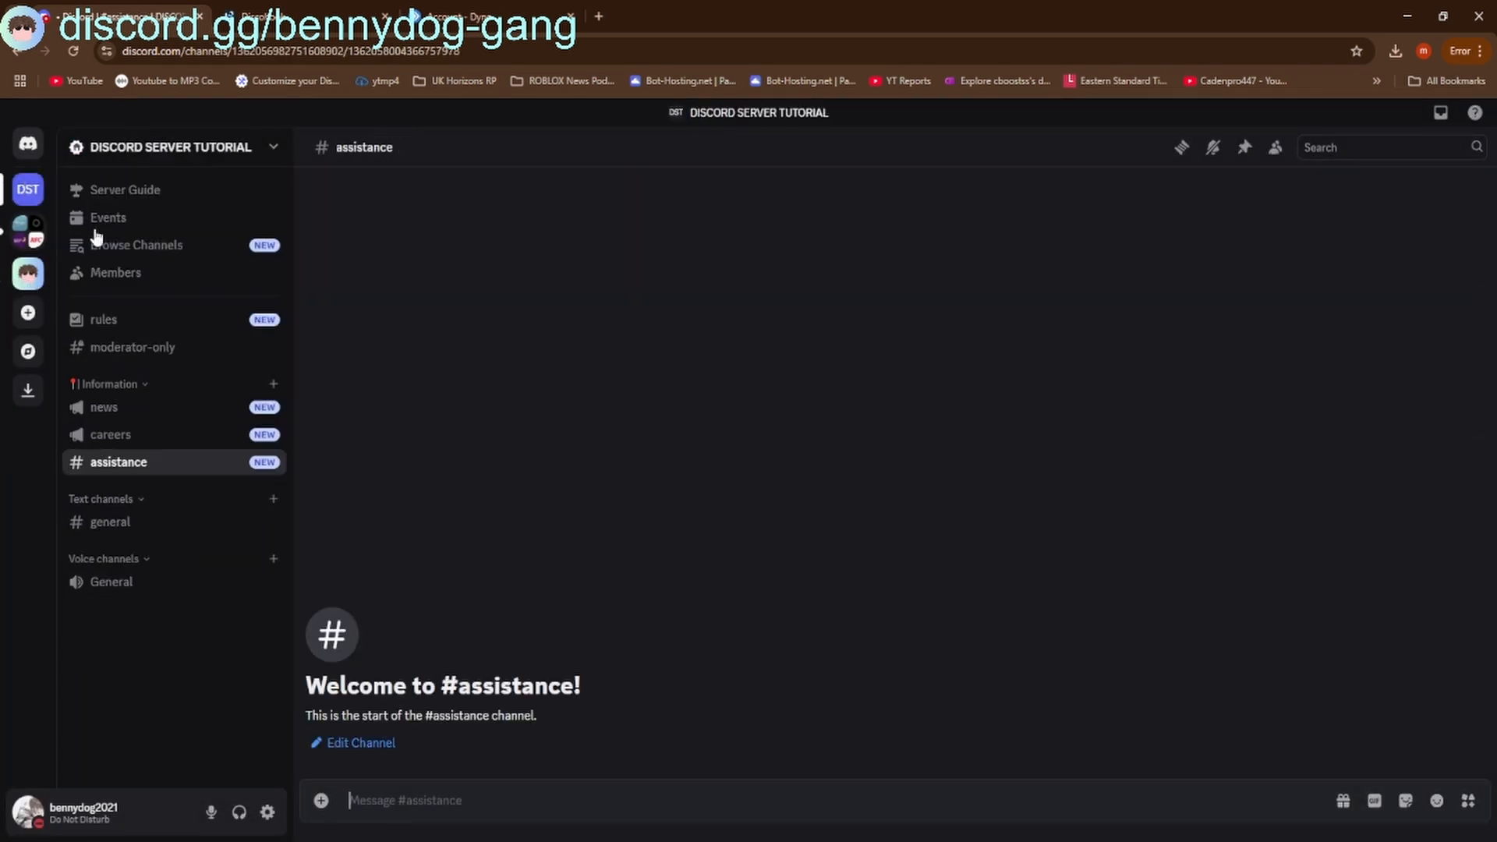
click(273, 383)
text(content)
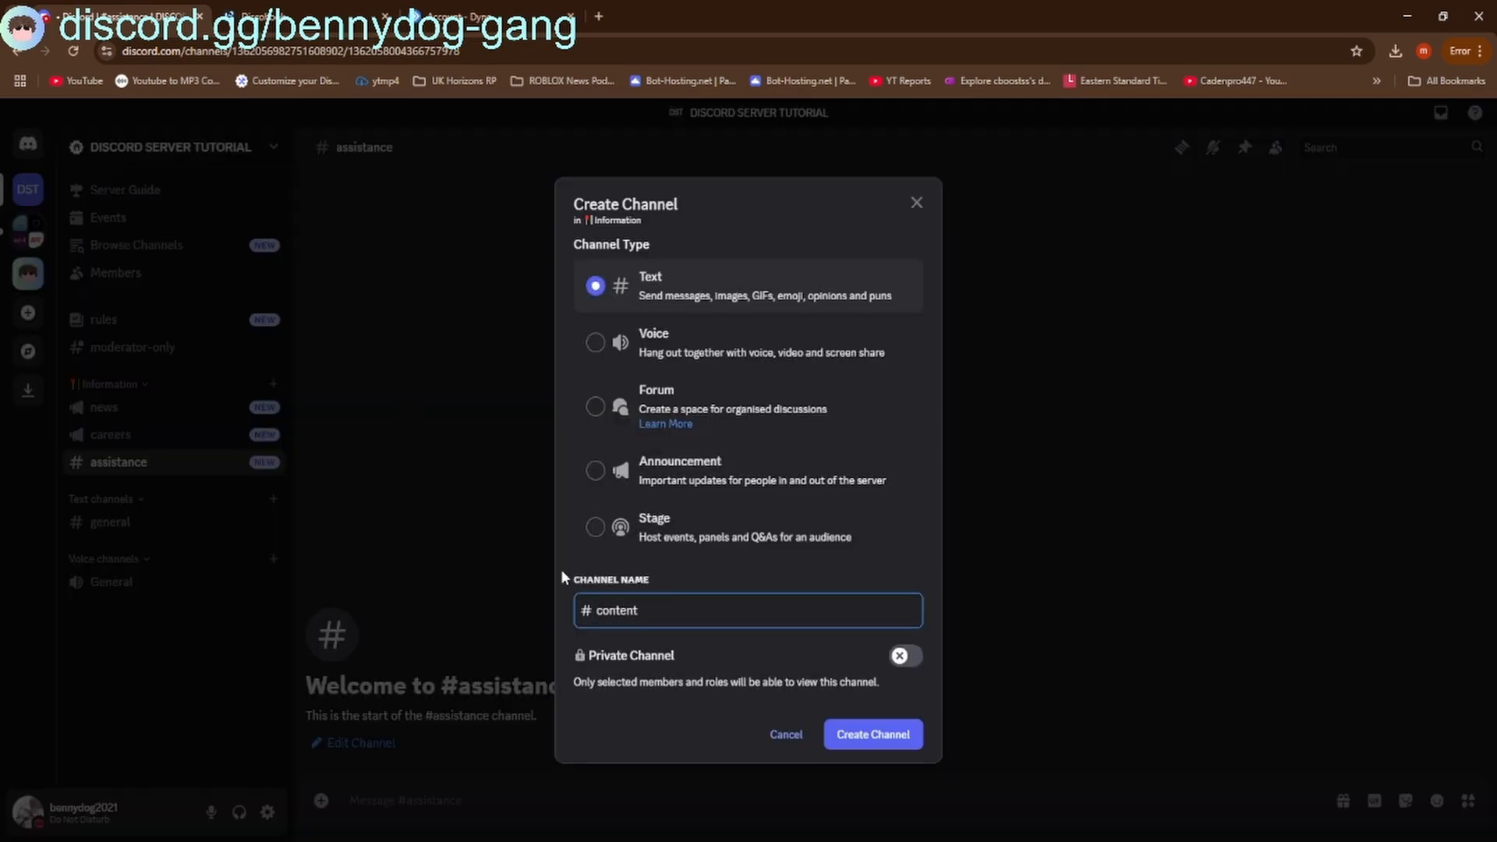
click(724, 487)
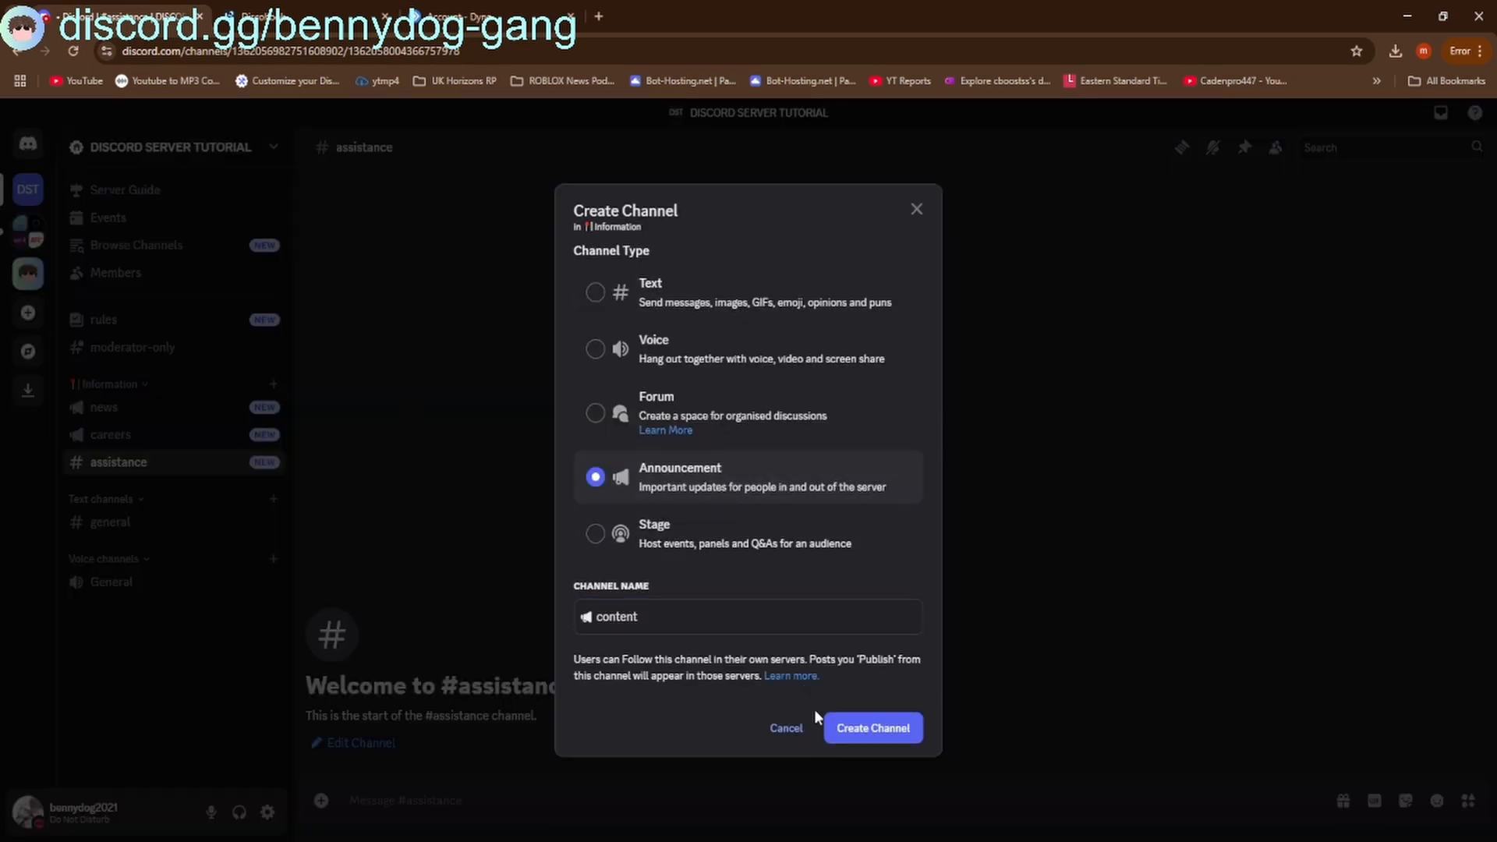
click(849, 728)
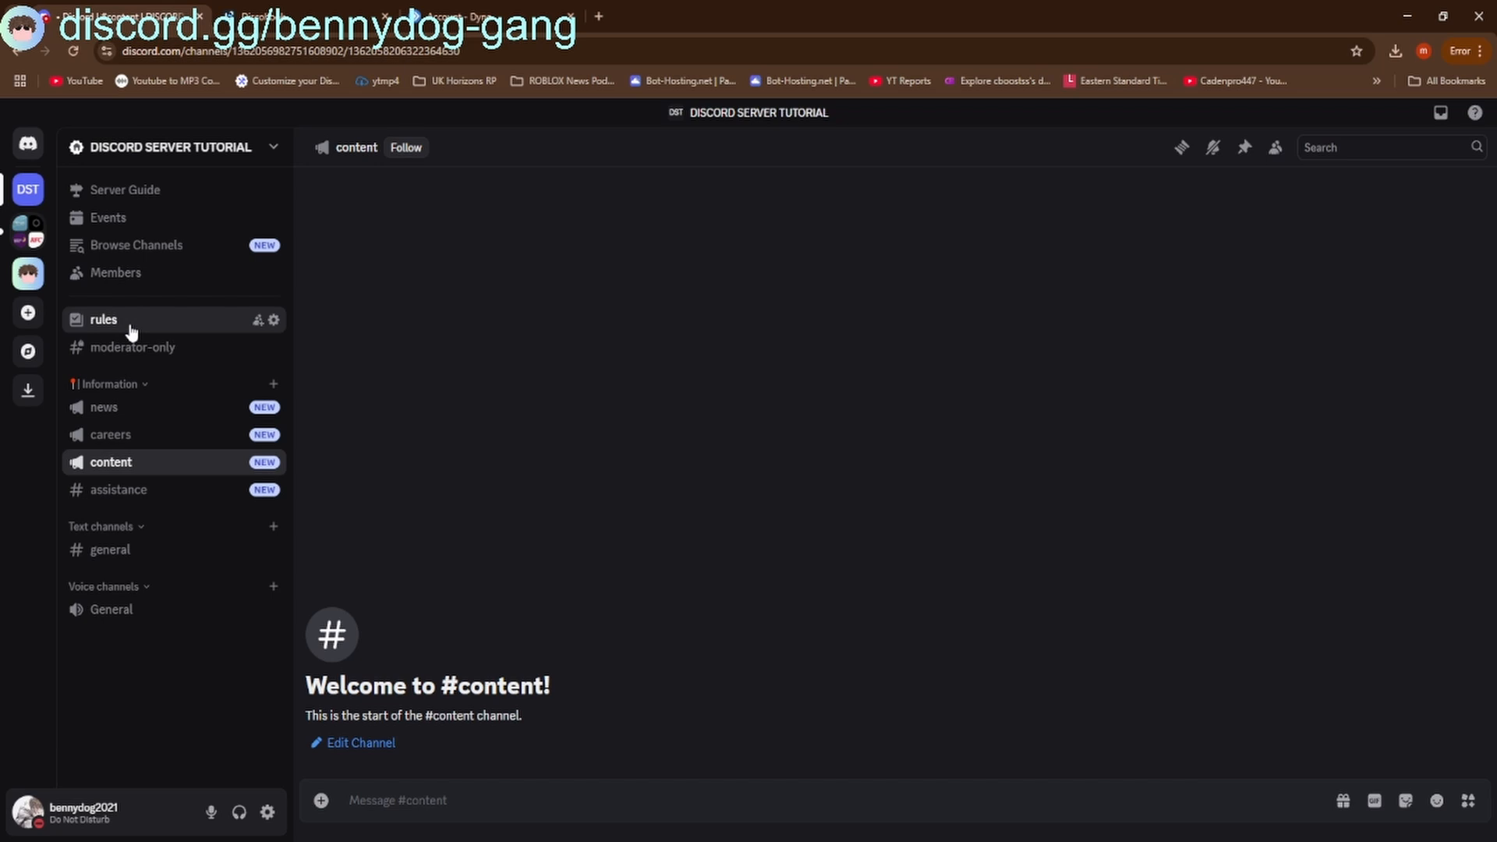
Move the rules channel to the top of the Information category with its current permissions kept, and rename it about-us
drag(131, 332, 141, 394)
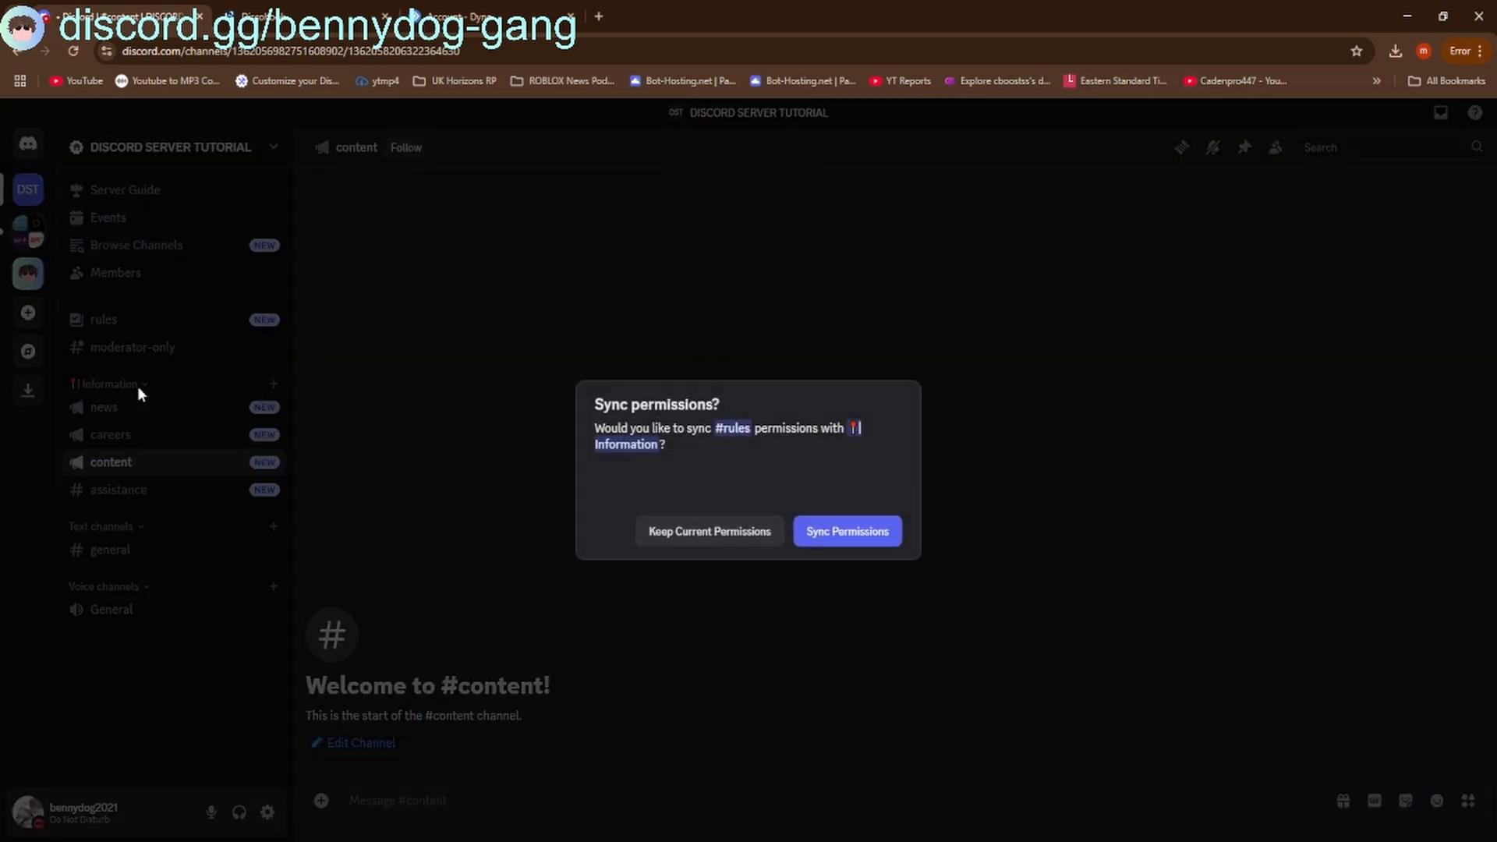
click(750, 544)
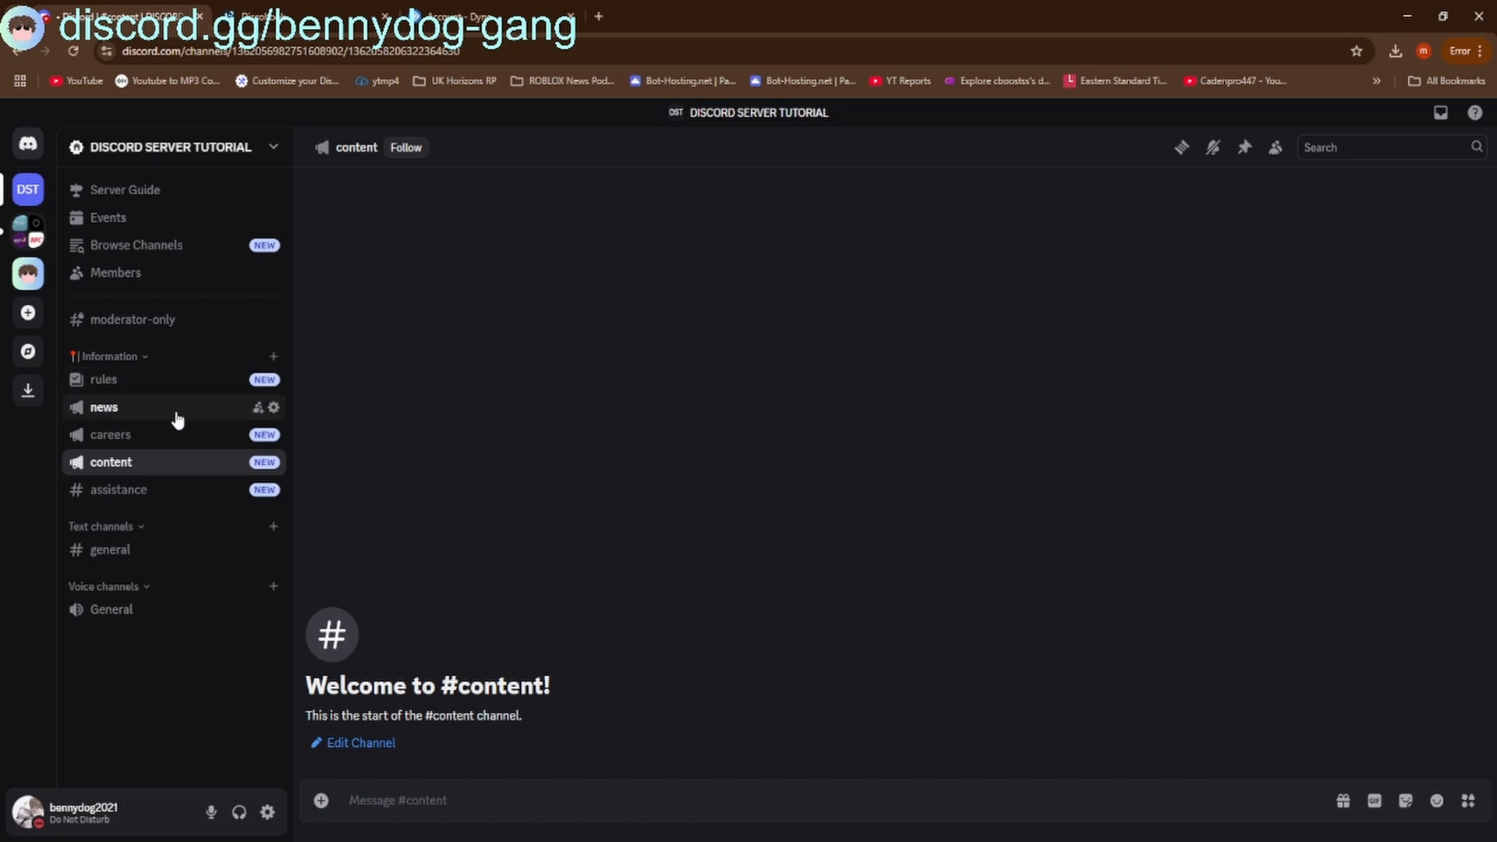
click(272, 380)
double_click(657, 214)
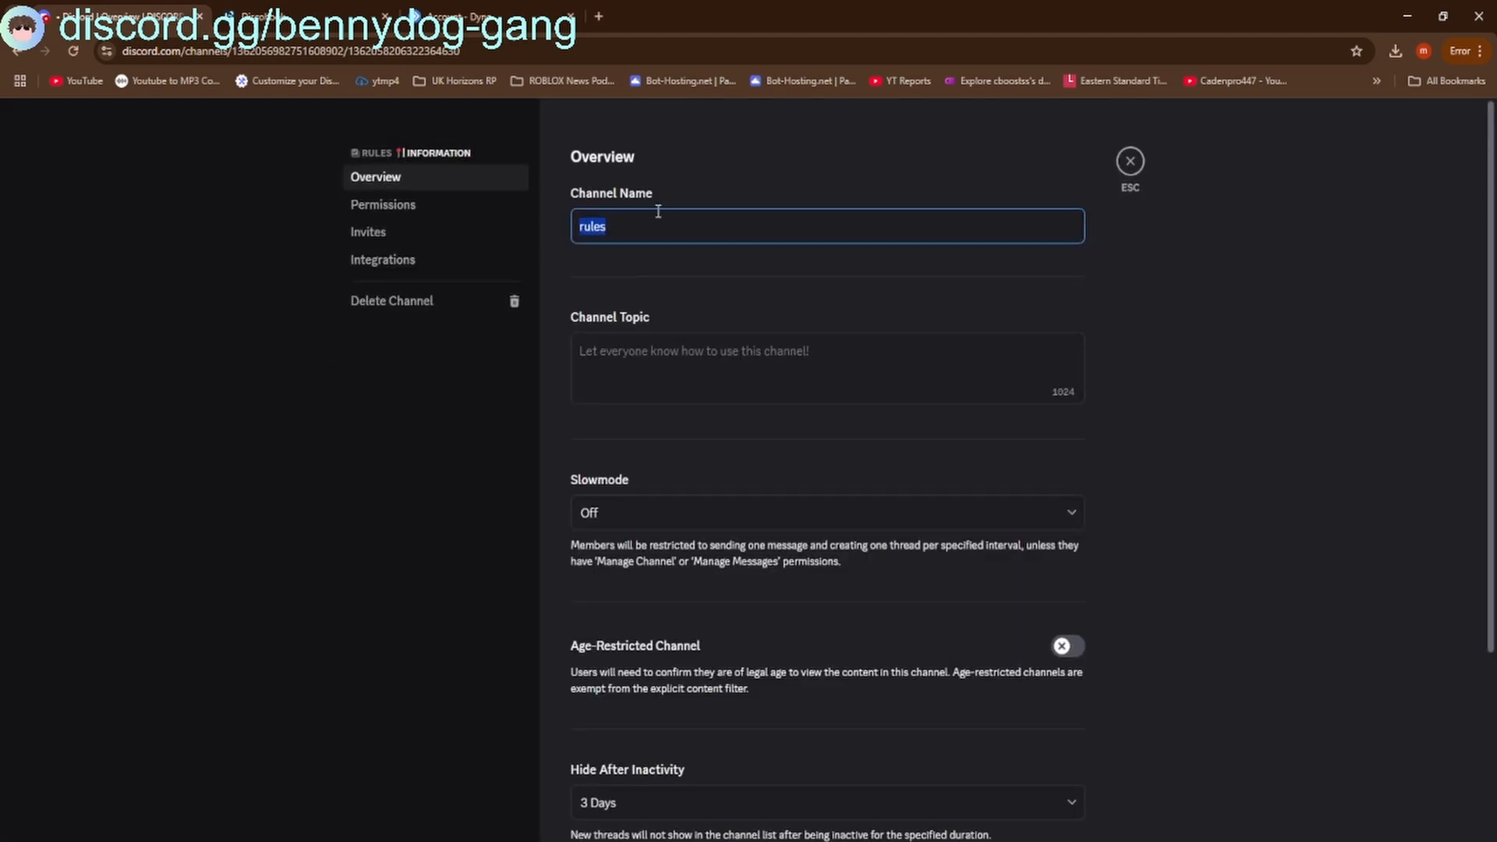
key(BackSpace)
text(info)
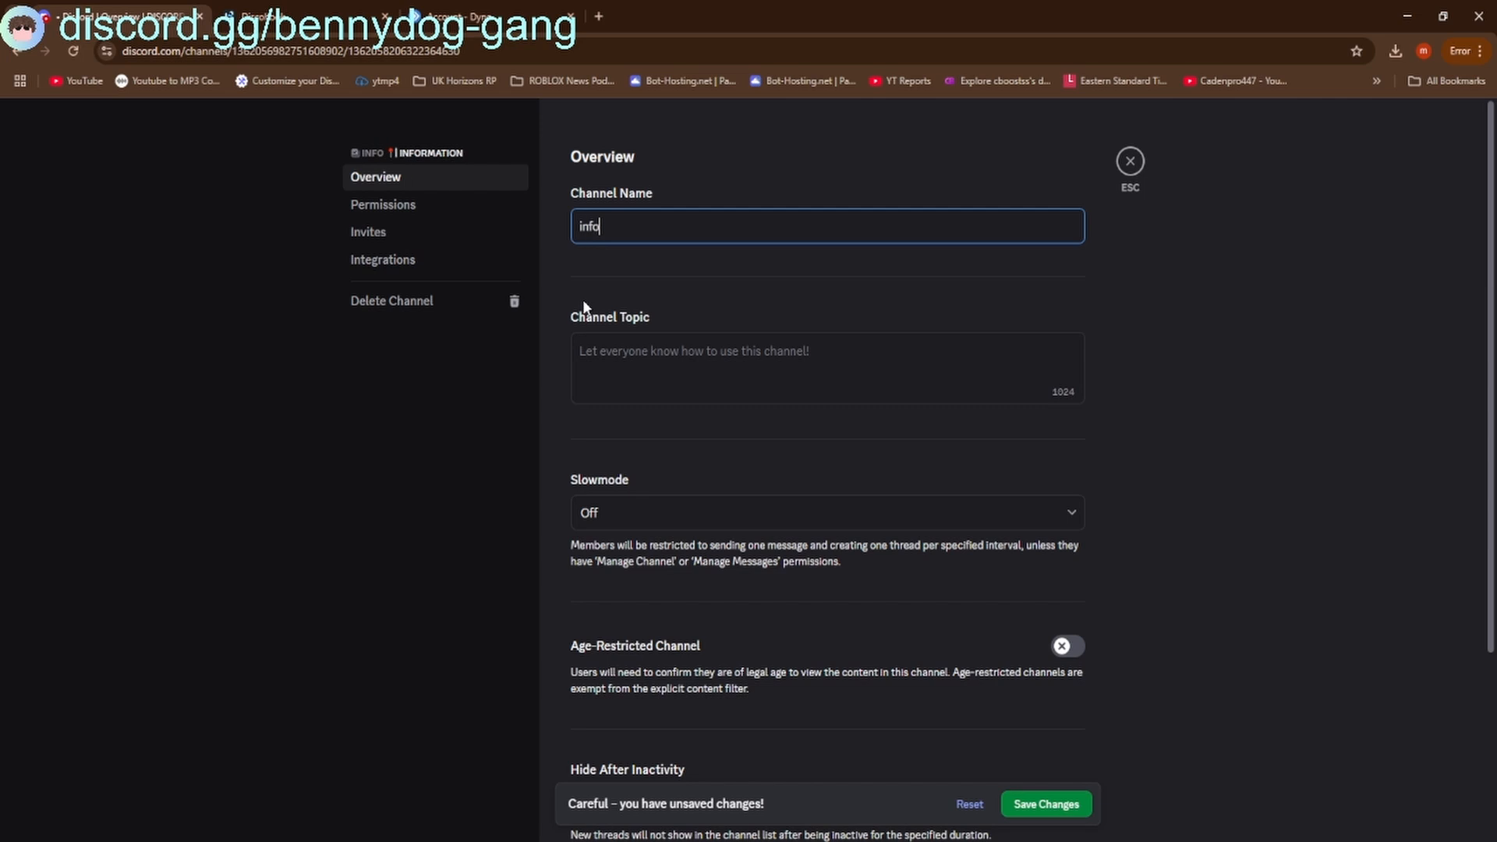
text(rmation)
double_click(681, 227)
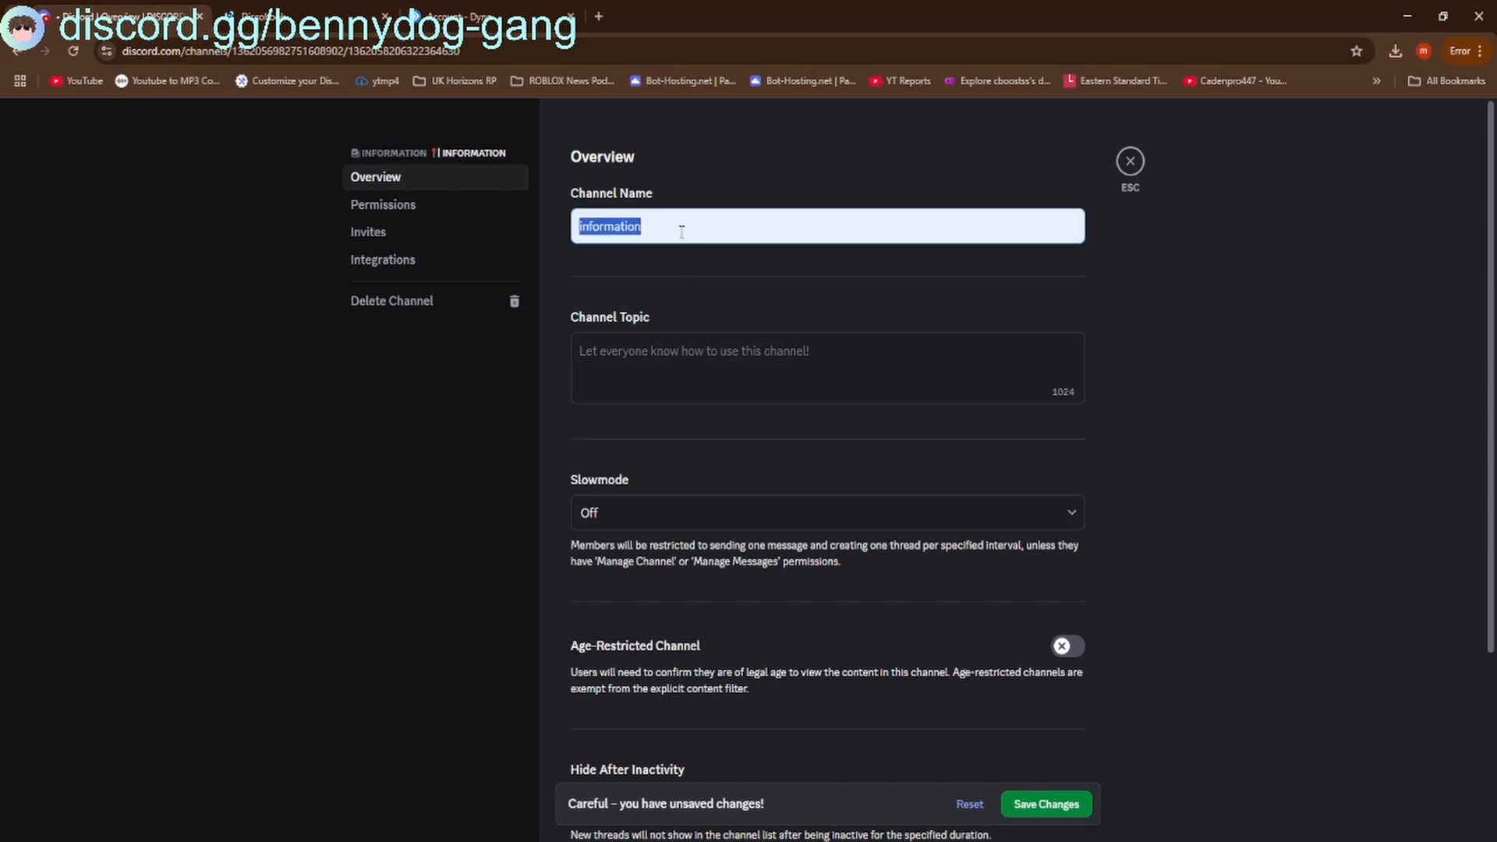
text(about-us)
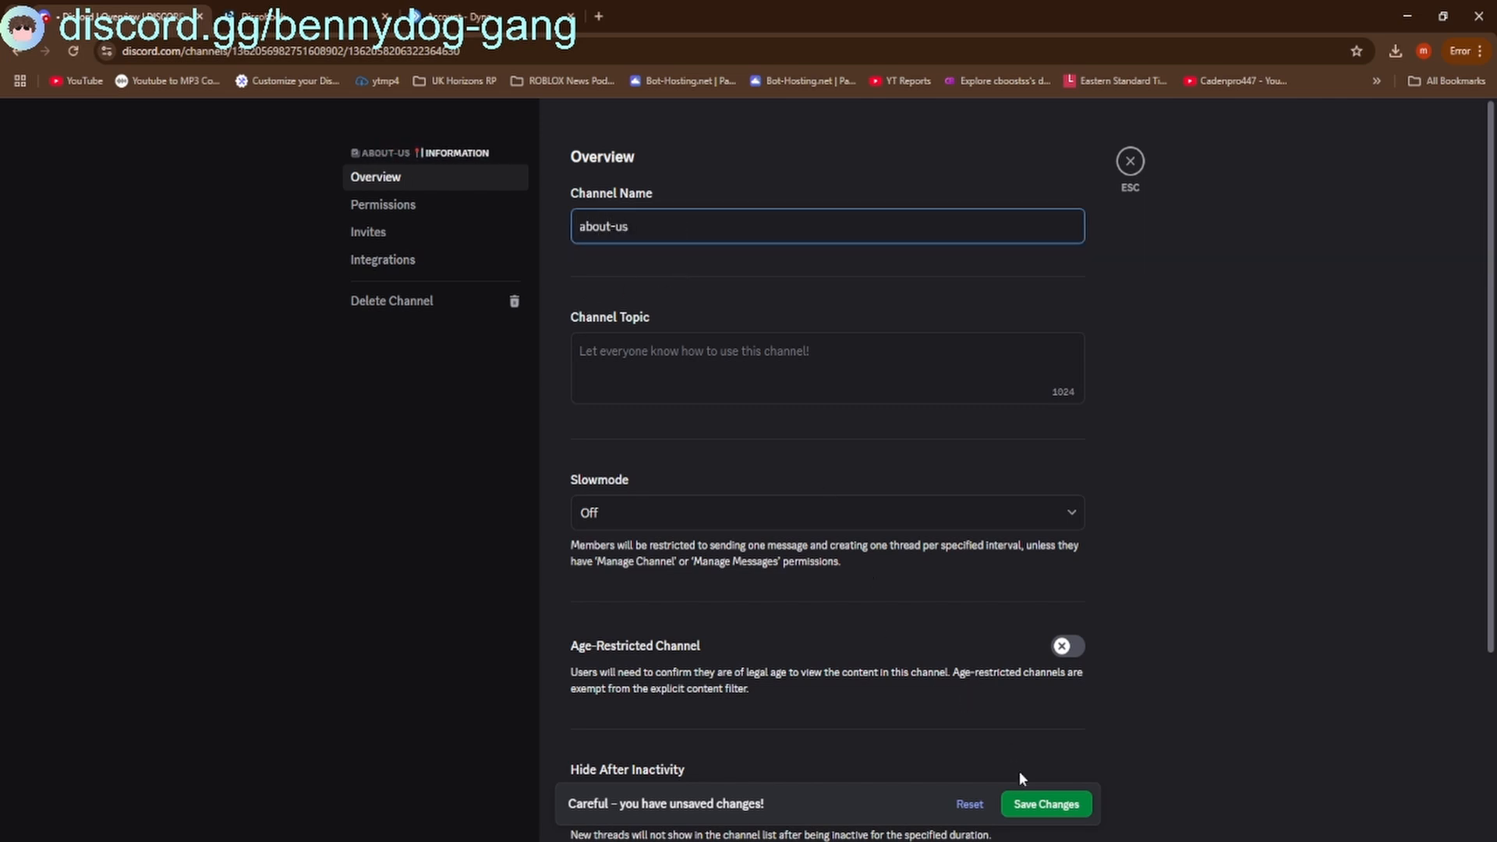
click(1043, 804)
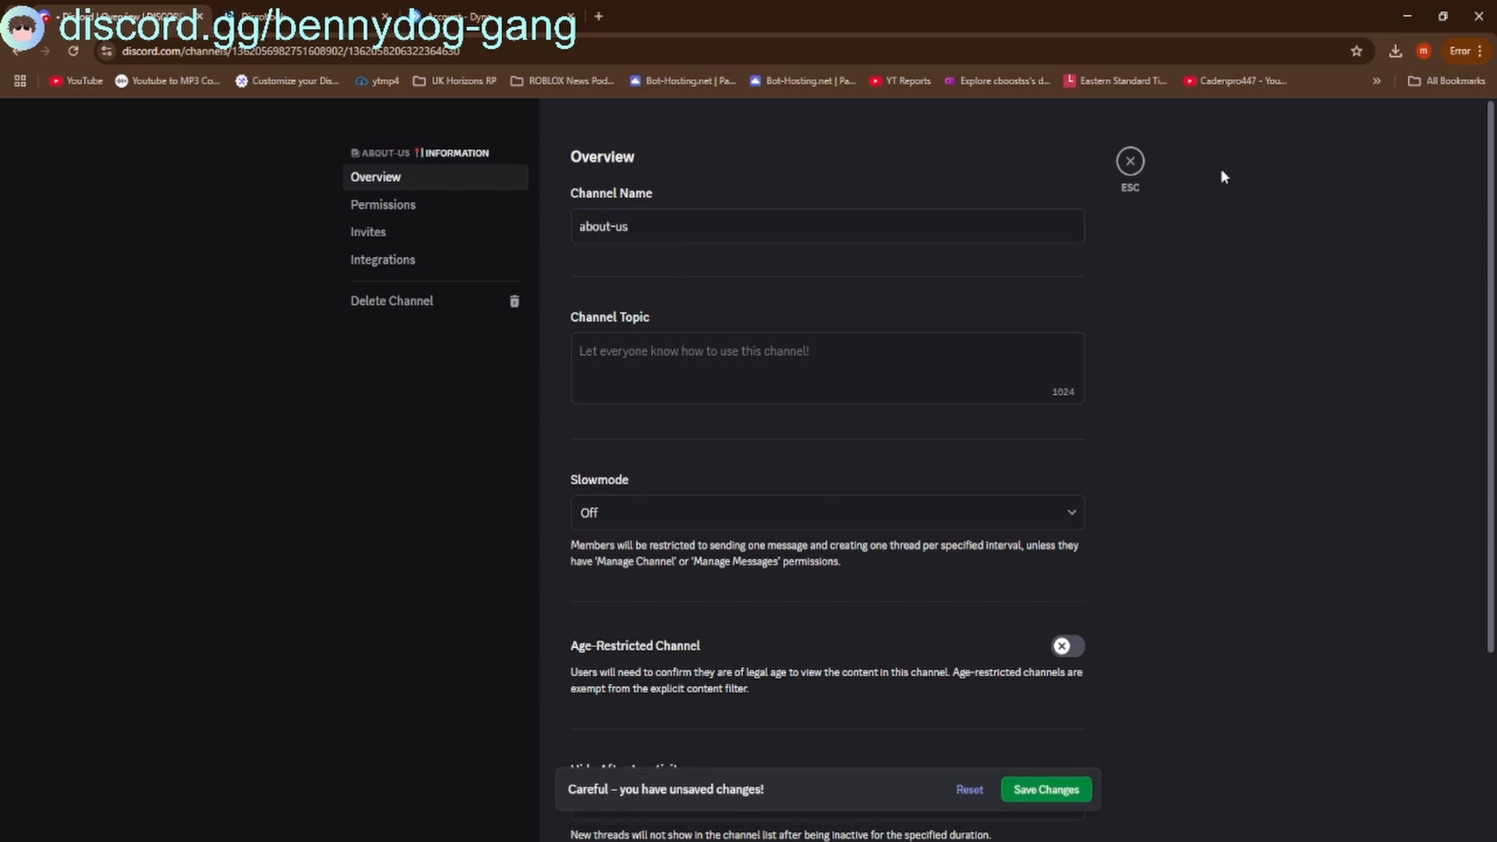
click(1126, 167)
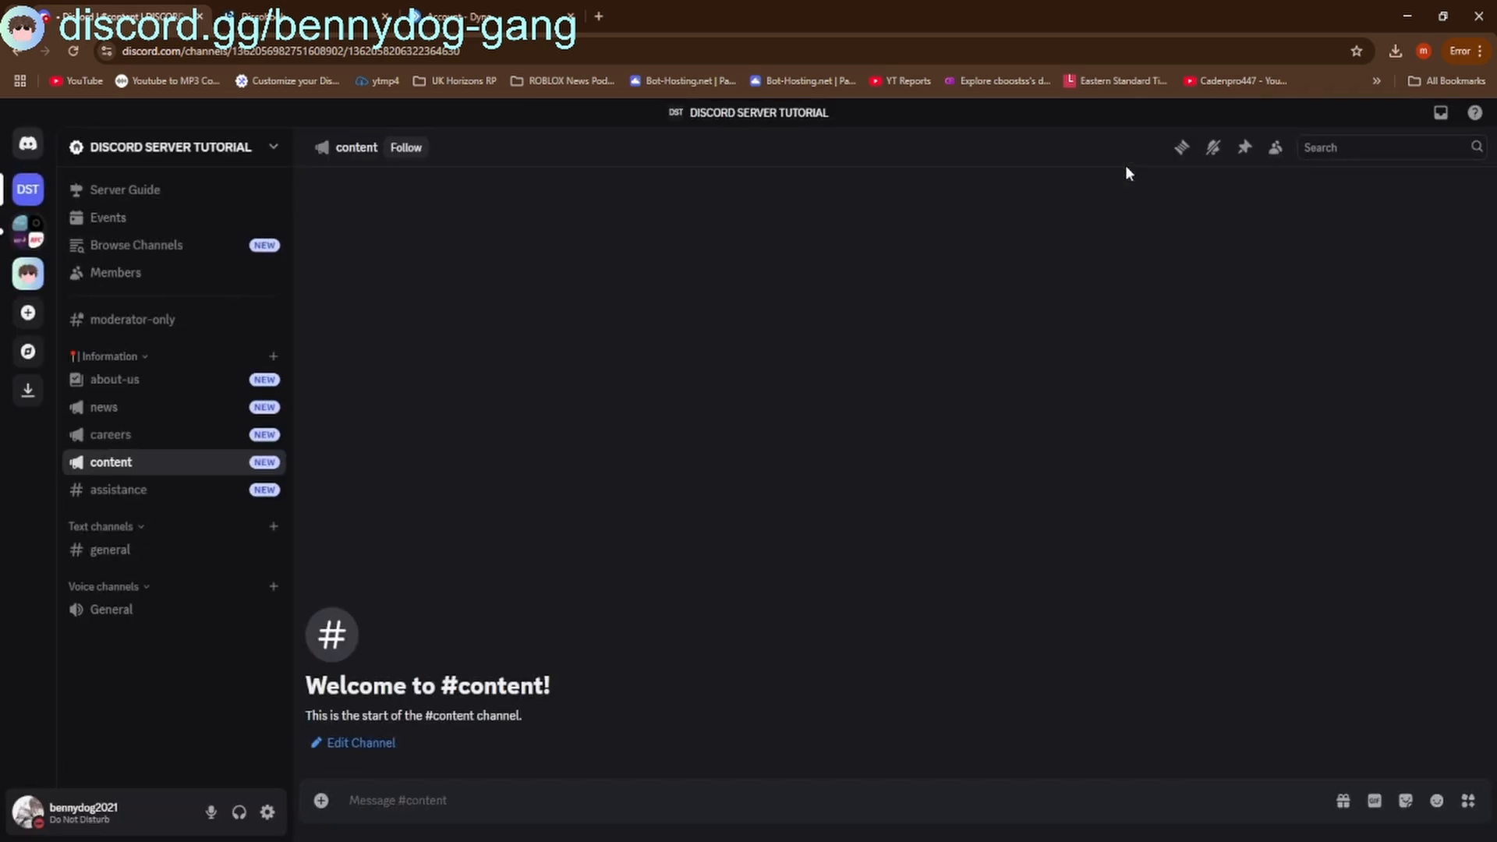
Glance at the Discohook page, and return to Discord to view the about-us and assistance channels
click(363, 10)
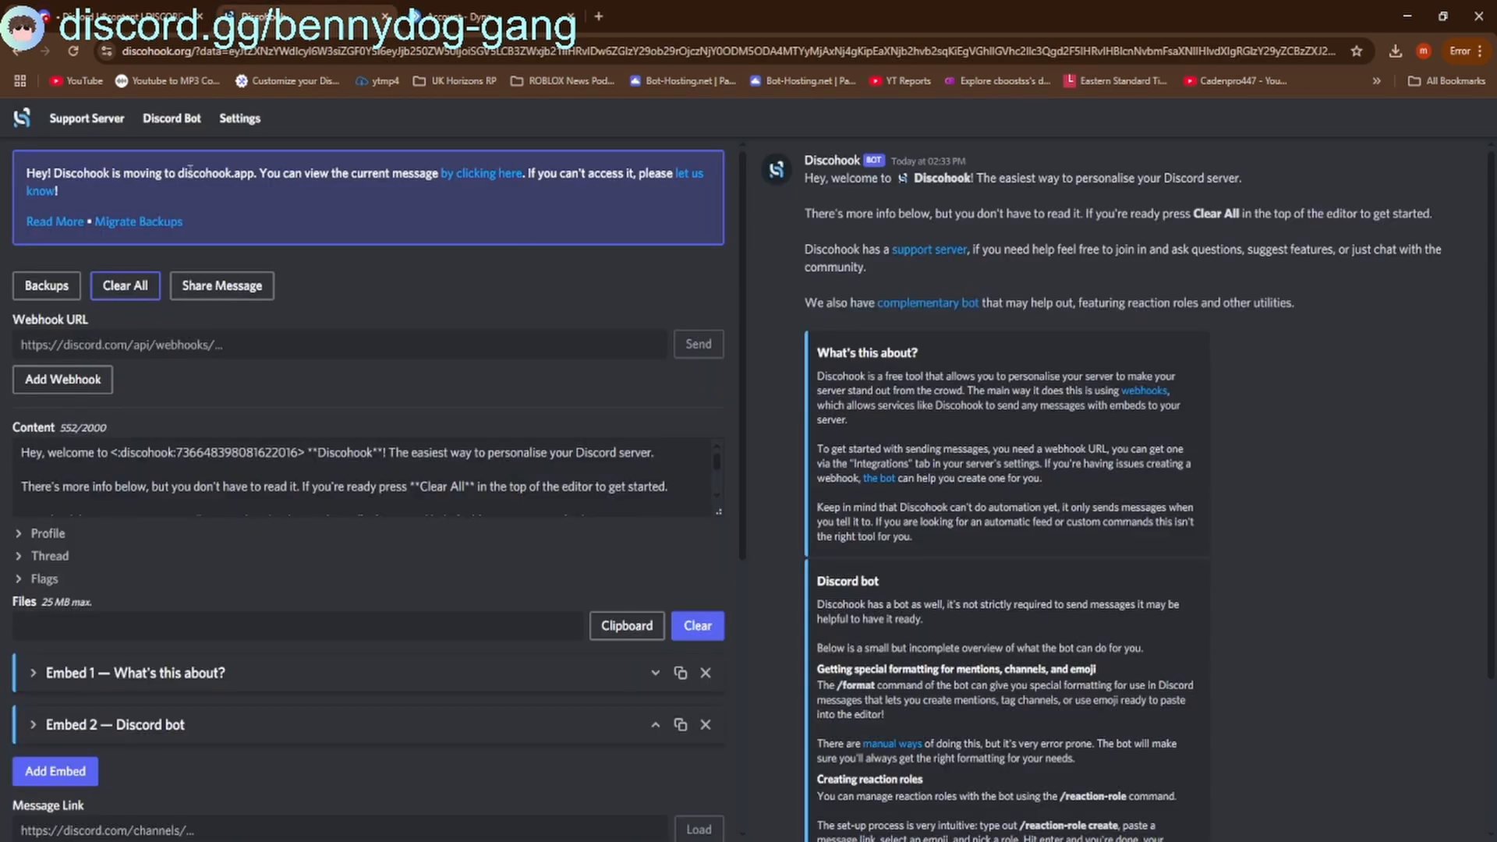
click(124, 15)
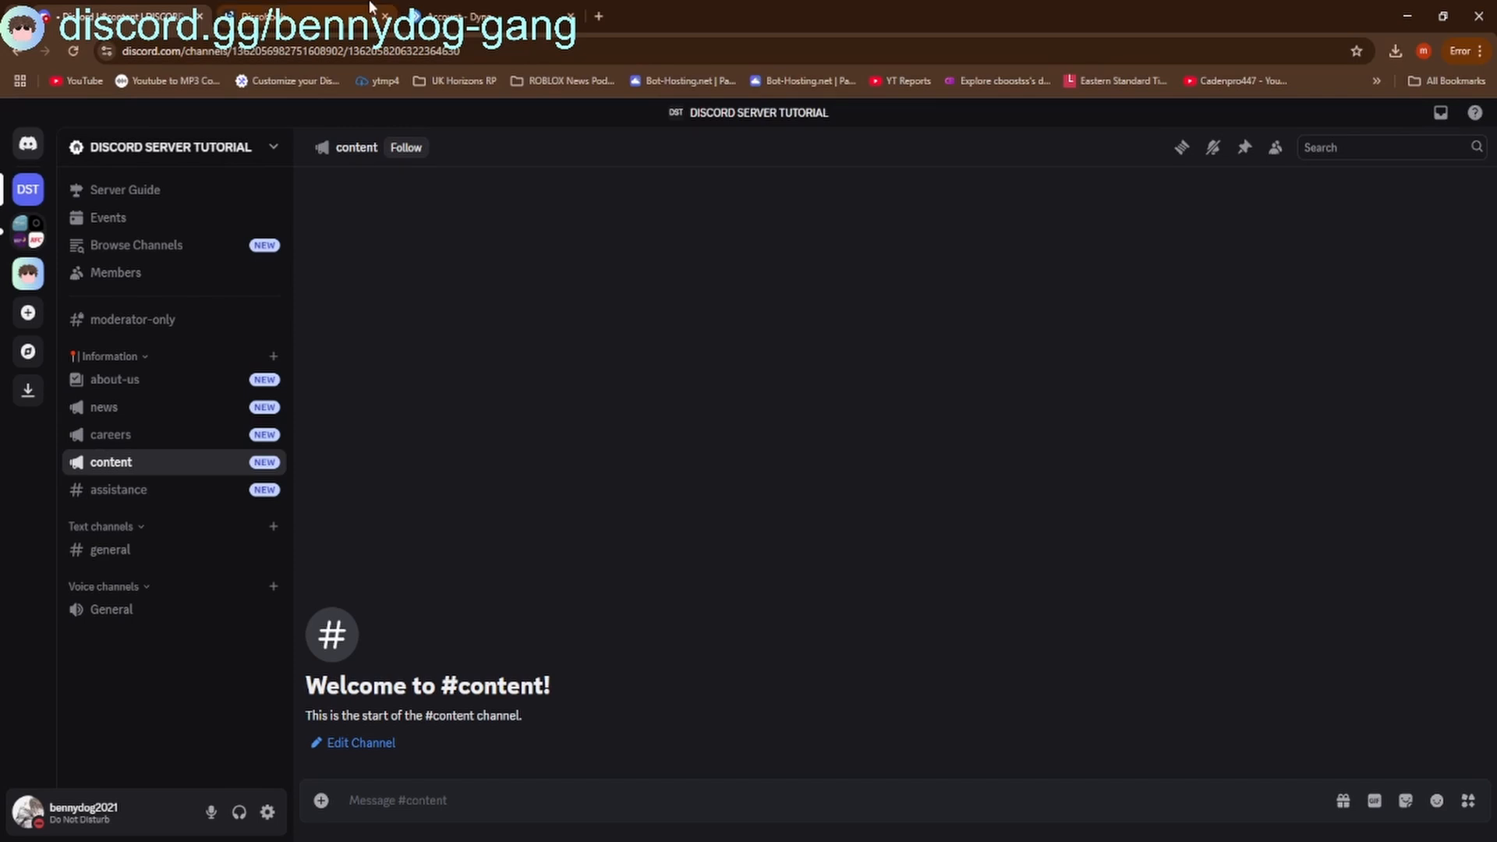
click(226, 380)
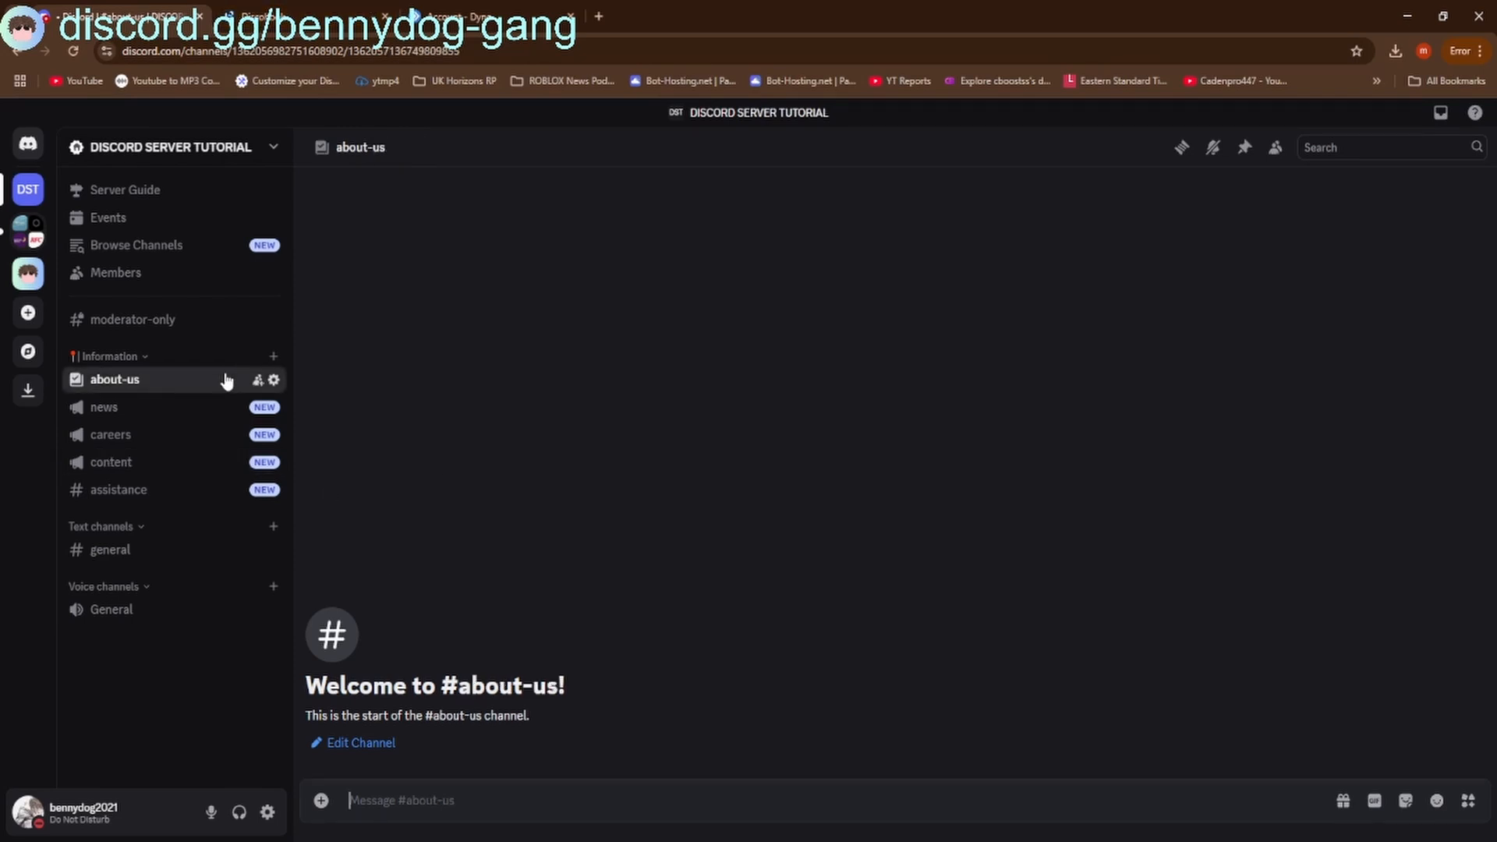
click(117, 490)
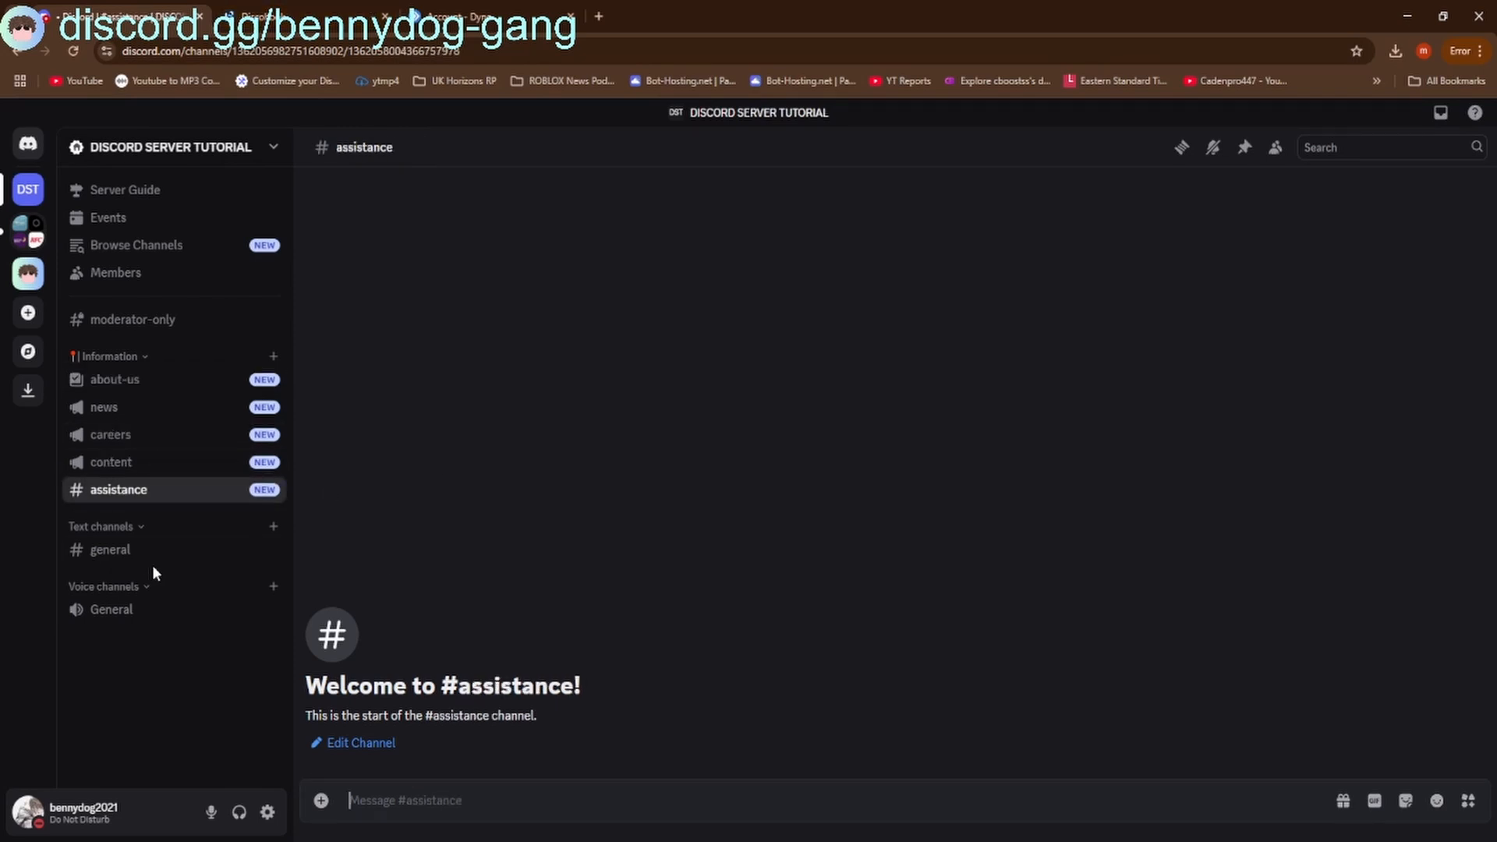
click(232, 145)
click(226, 145)
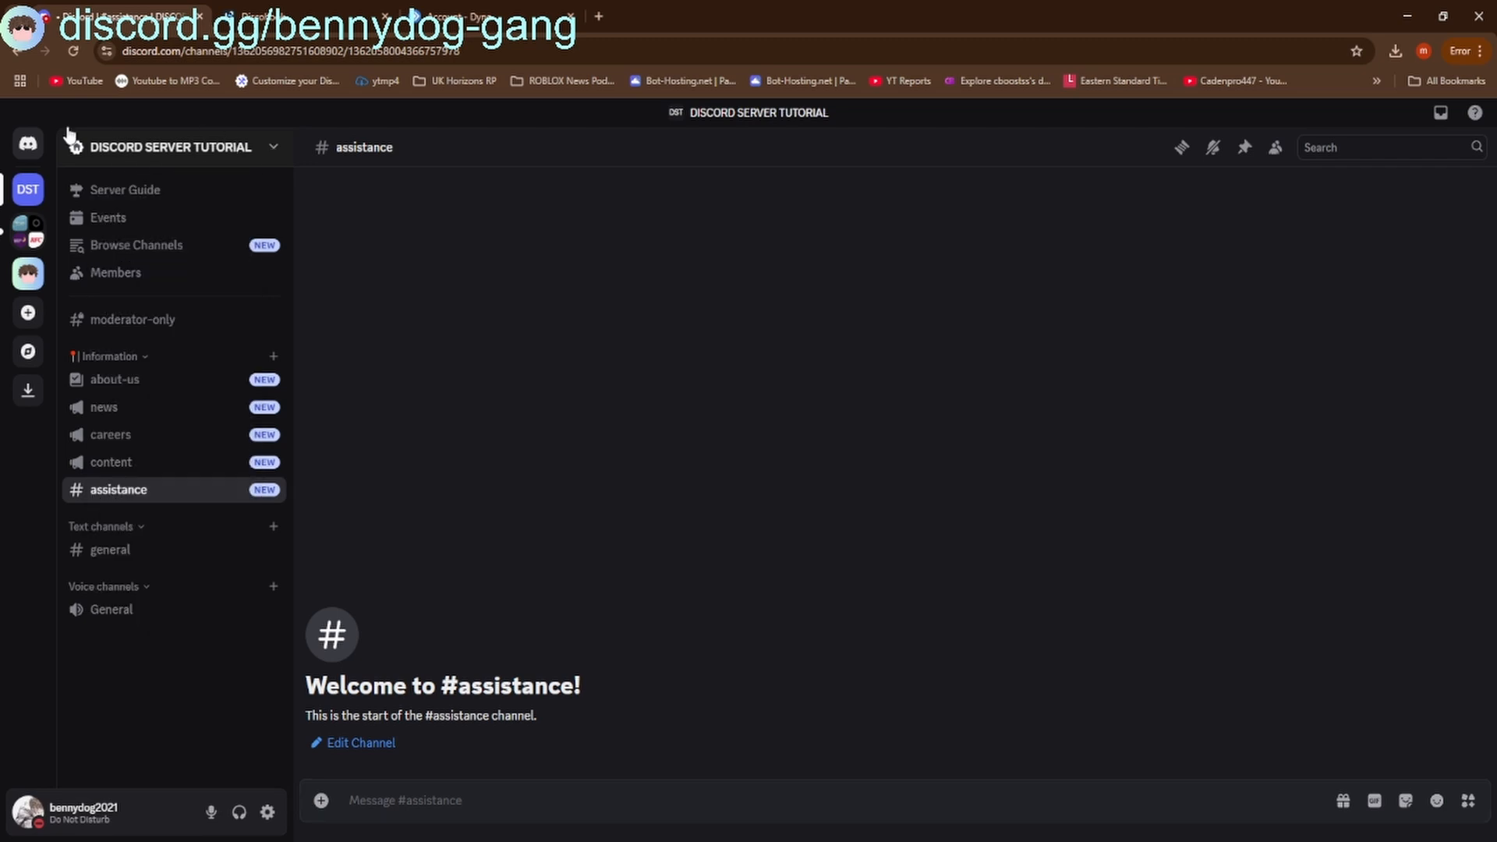
Open the Roles page in the settings of the DISCORD SERVER TUTORIAL server
click(155, 143)
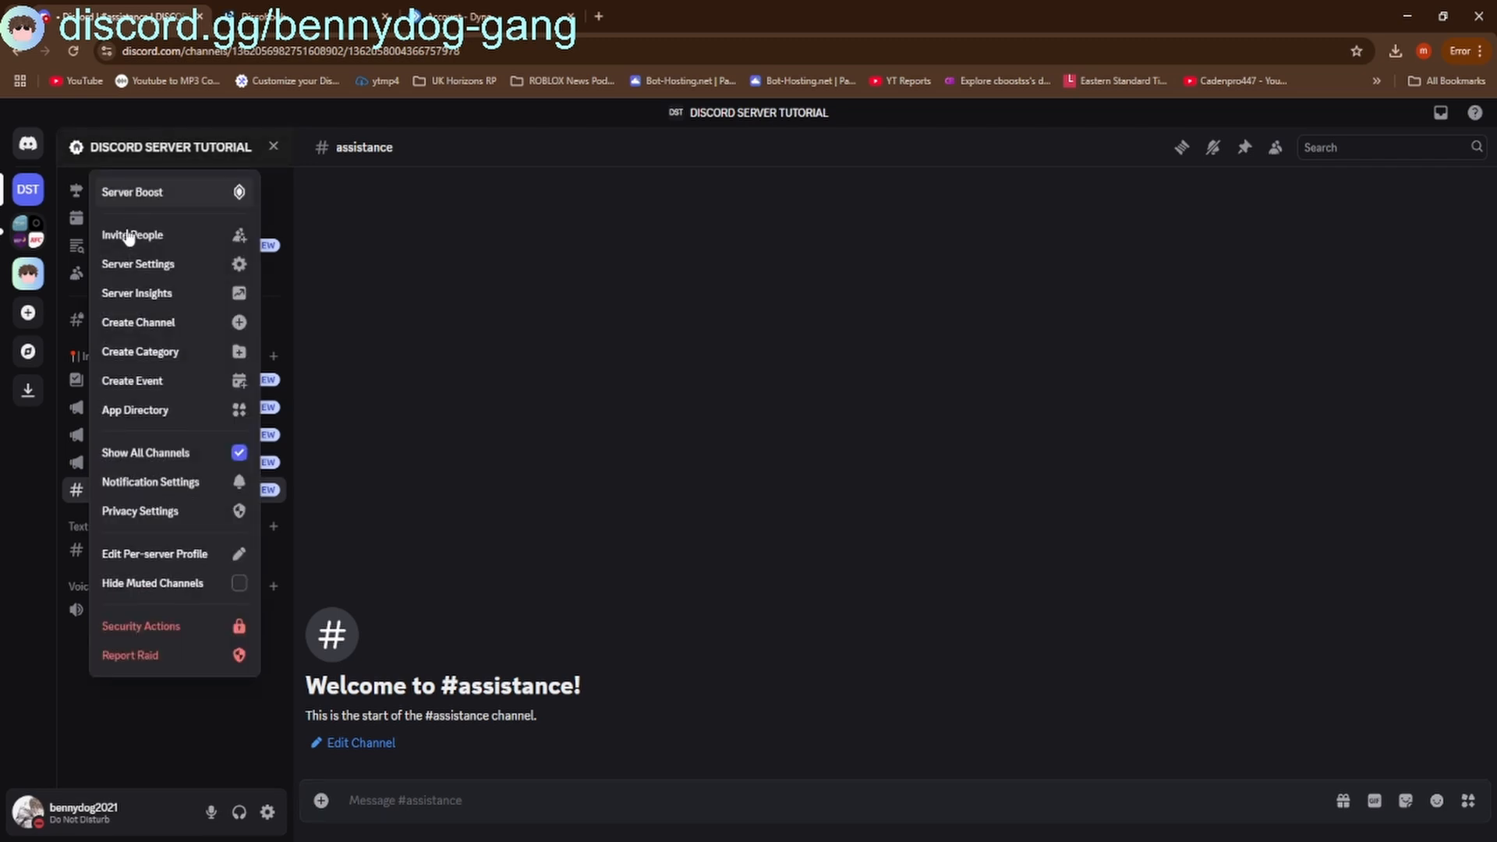
click(130, 265)
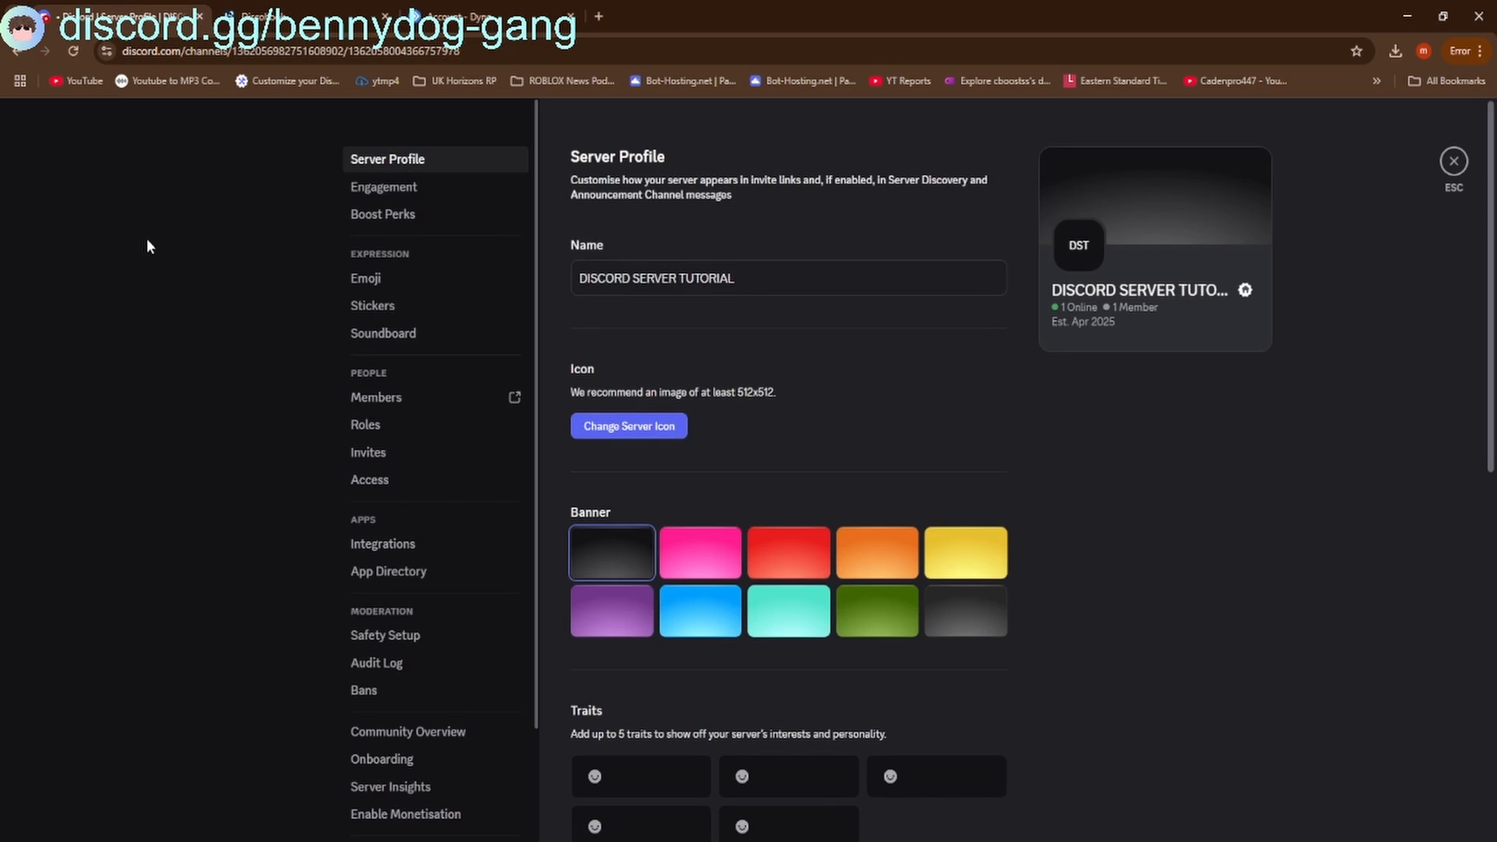
scroll(432, 675, down, 3)
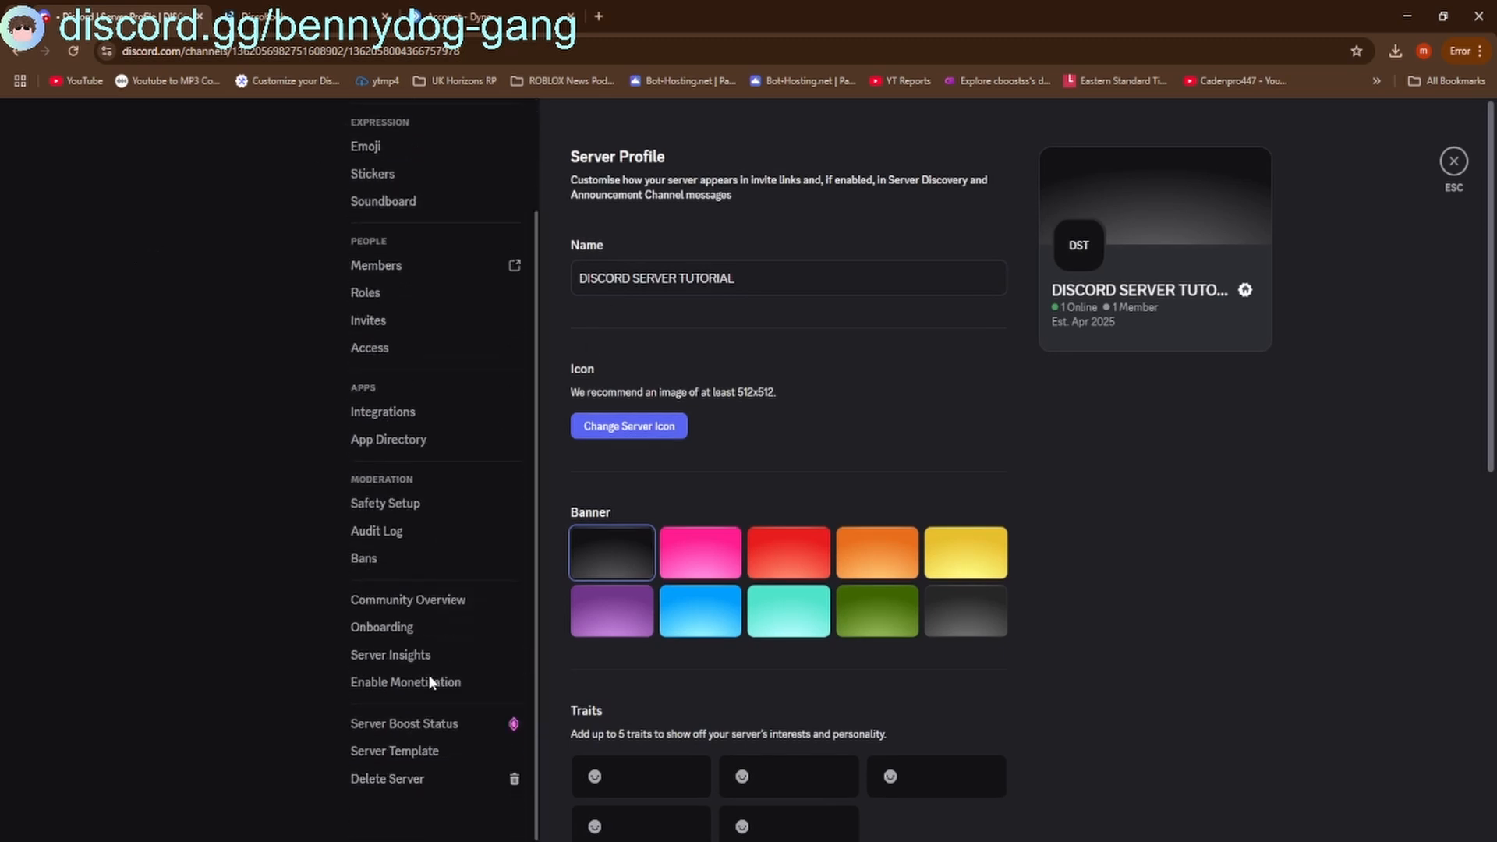
scroll(444, 647, up, 3)
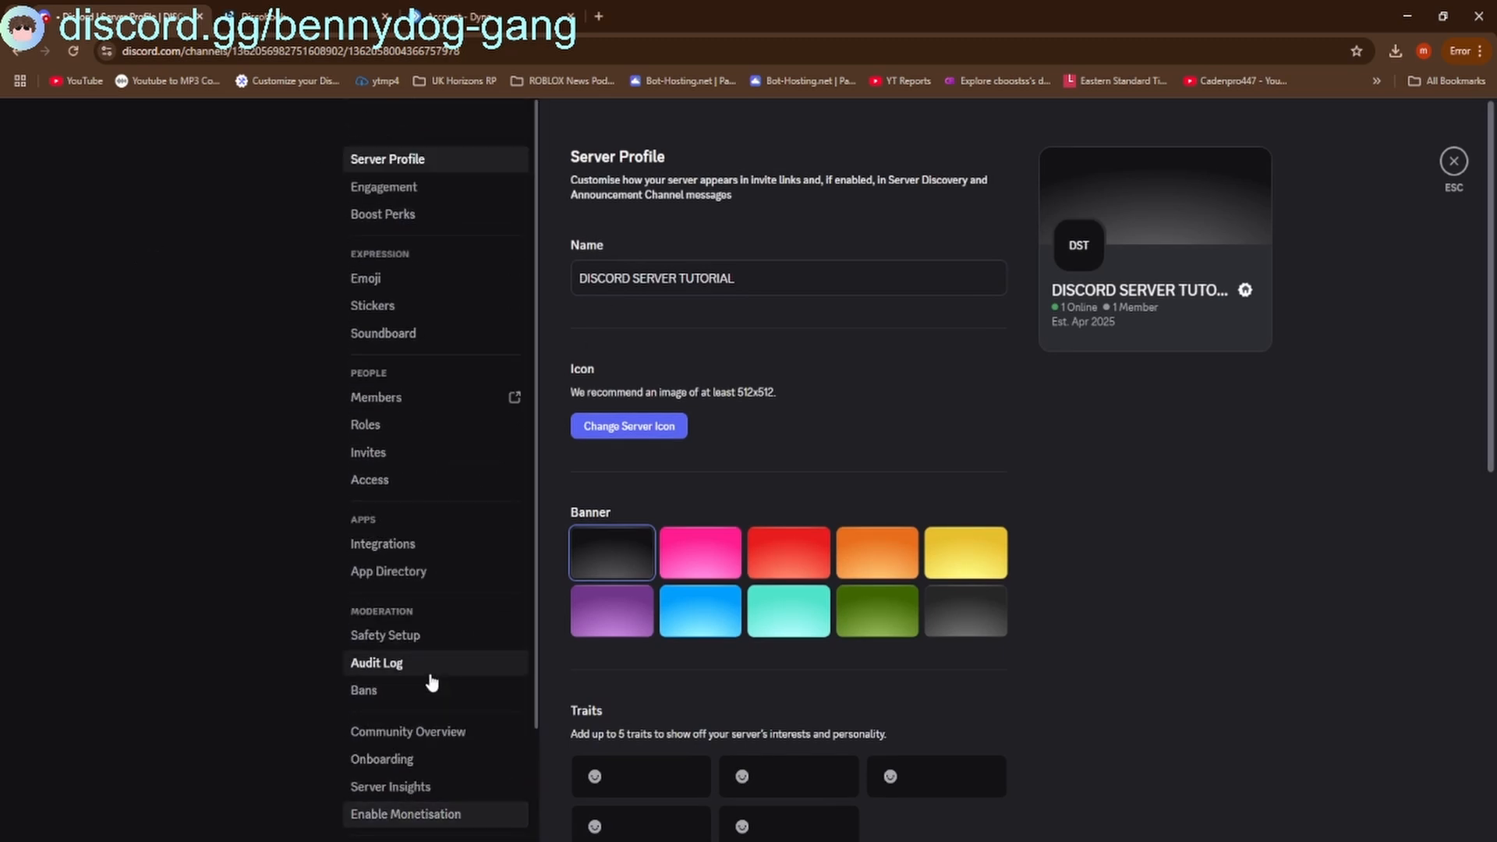
click(419, 433)
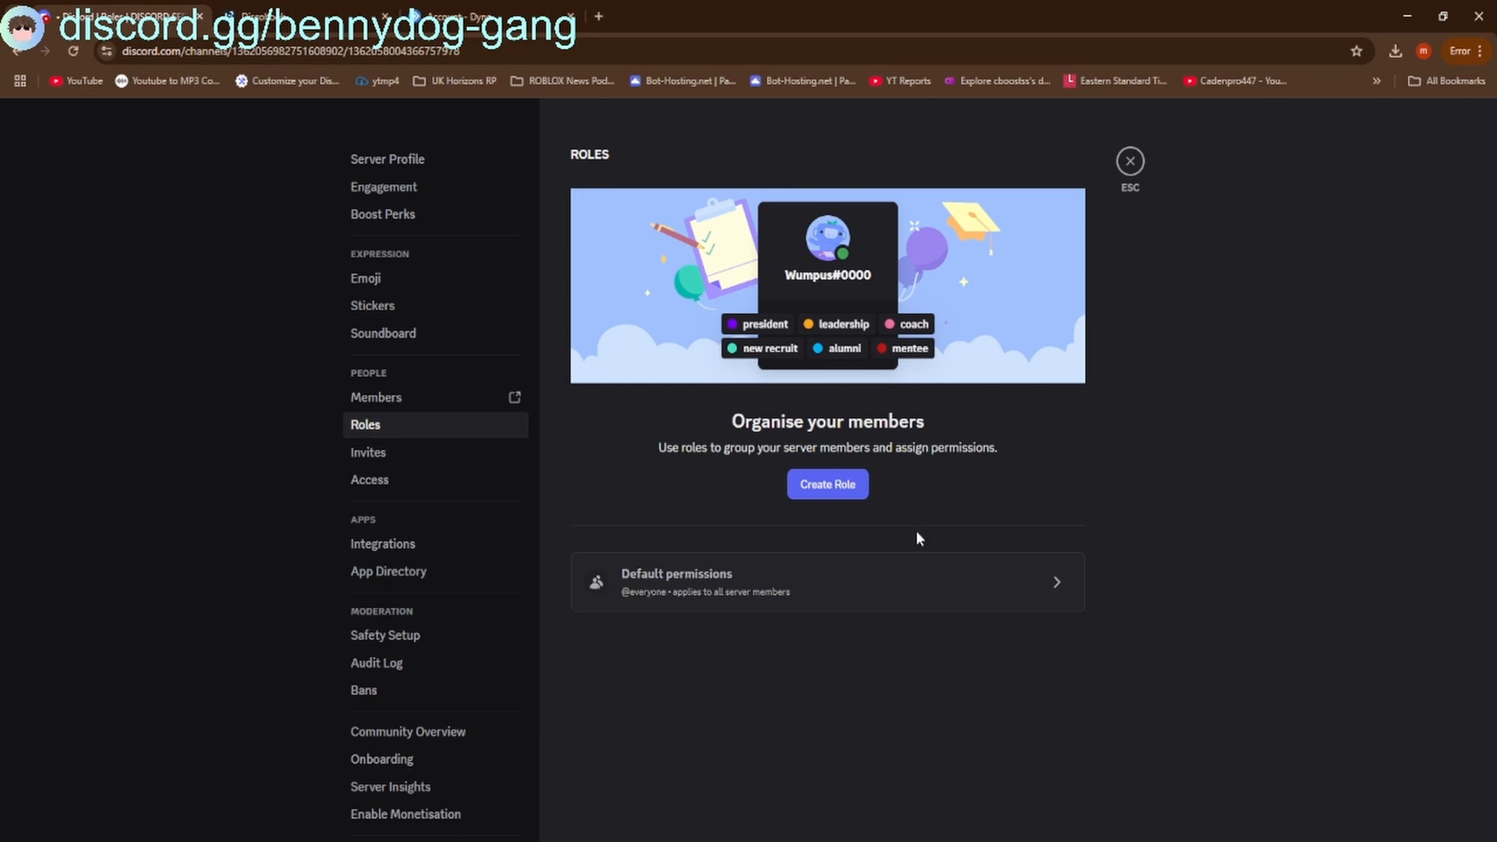
Create a server role named Owner
click(857, 491)
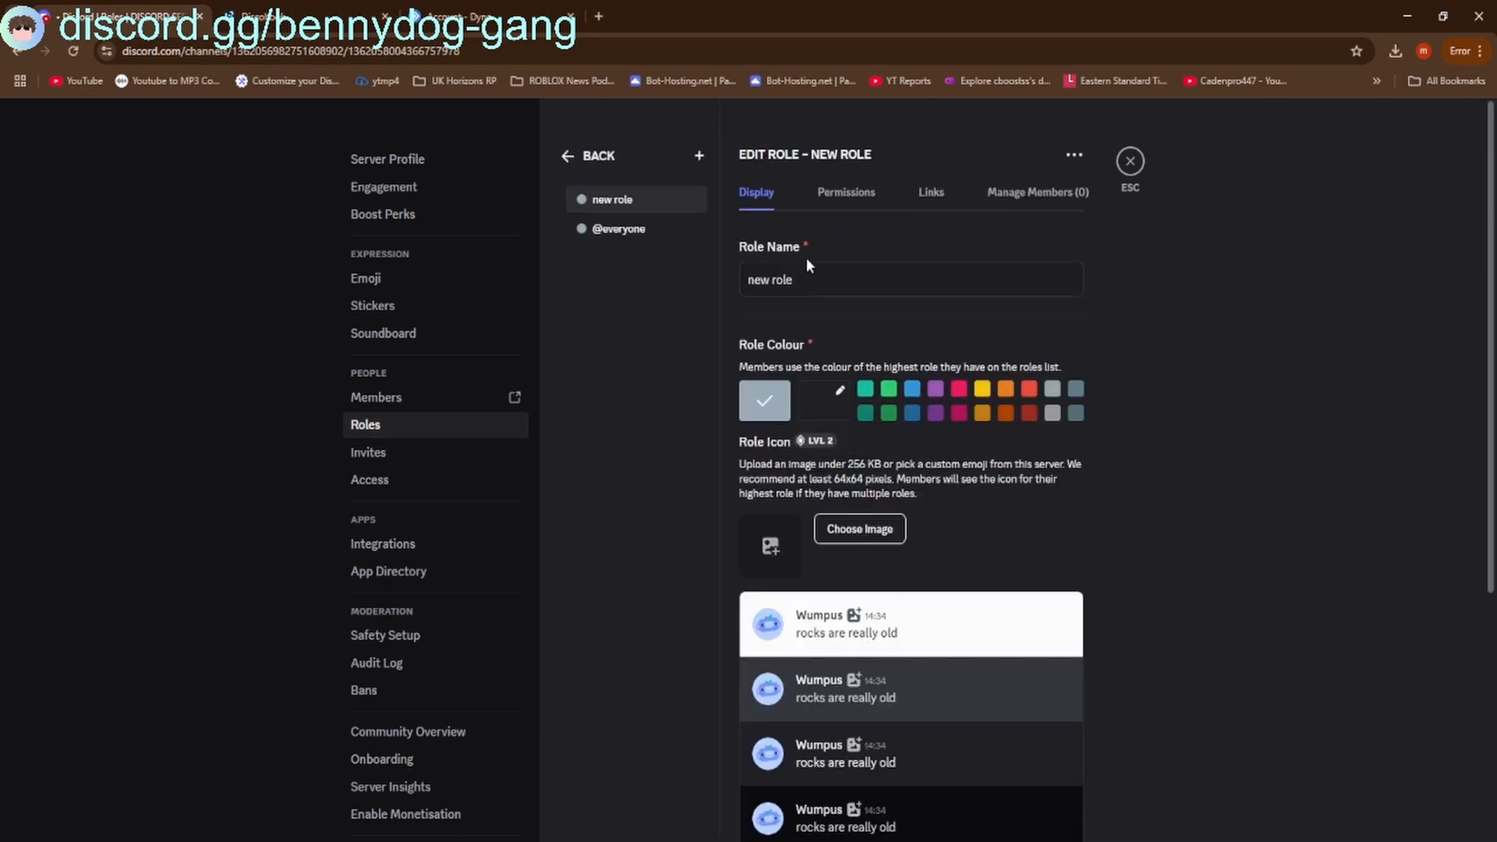
triple_click(808, 281)
text(Owen)
key(BackSpace)
key(BackSpace)
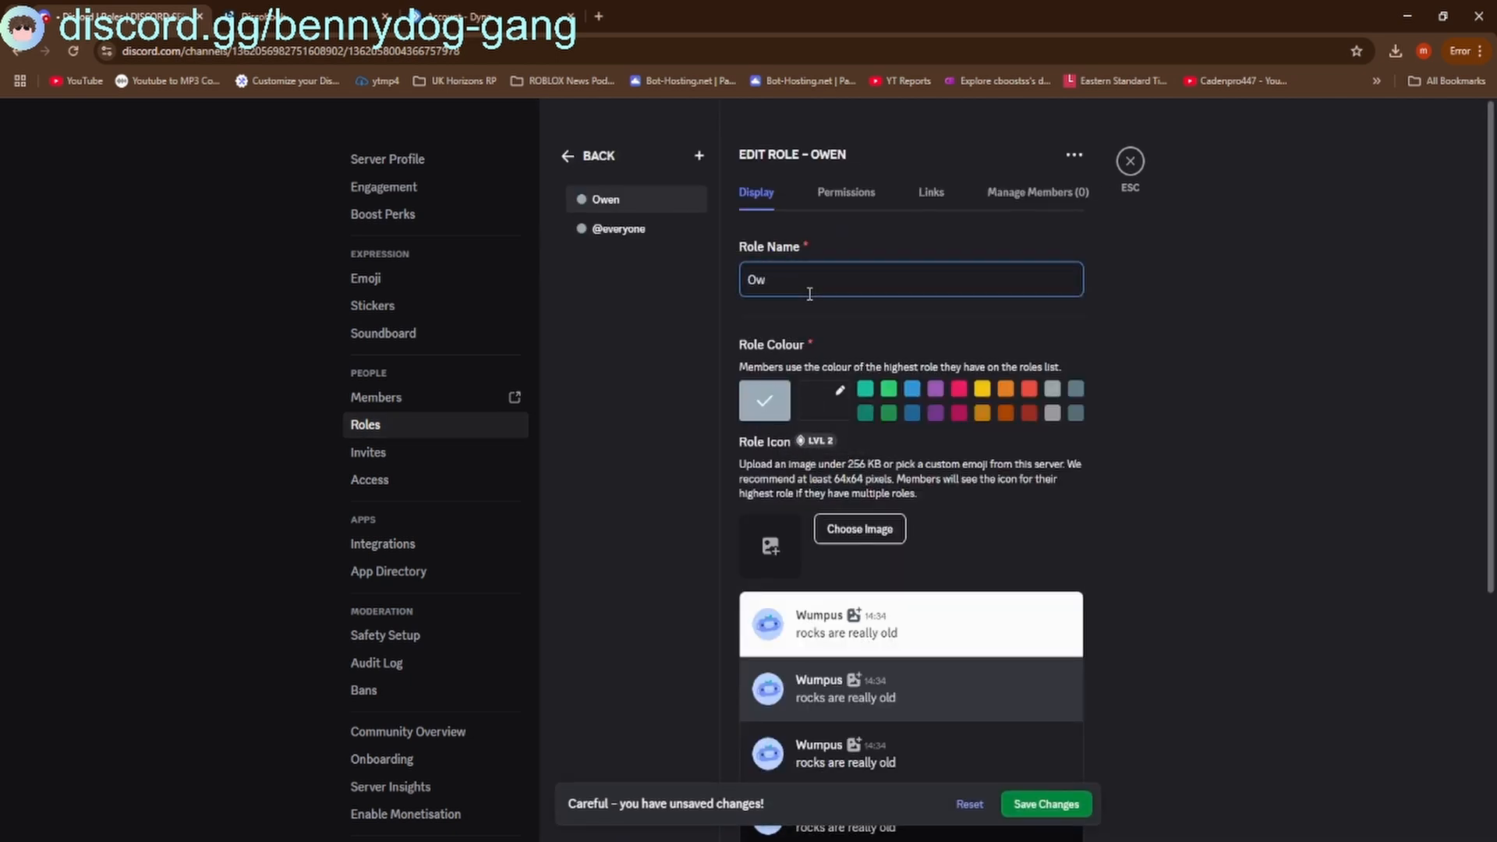
text(mner)
key(BackSpace)
key(BackSpace)
key(BackSpace)
key(BackSpace)
text(ner)
Add a second role named Co-Owner
click(698, 158)
triple_click(784, 279)
text(Co-)
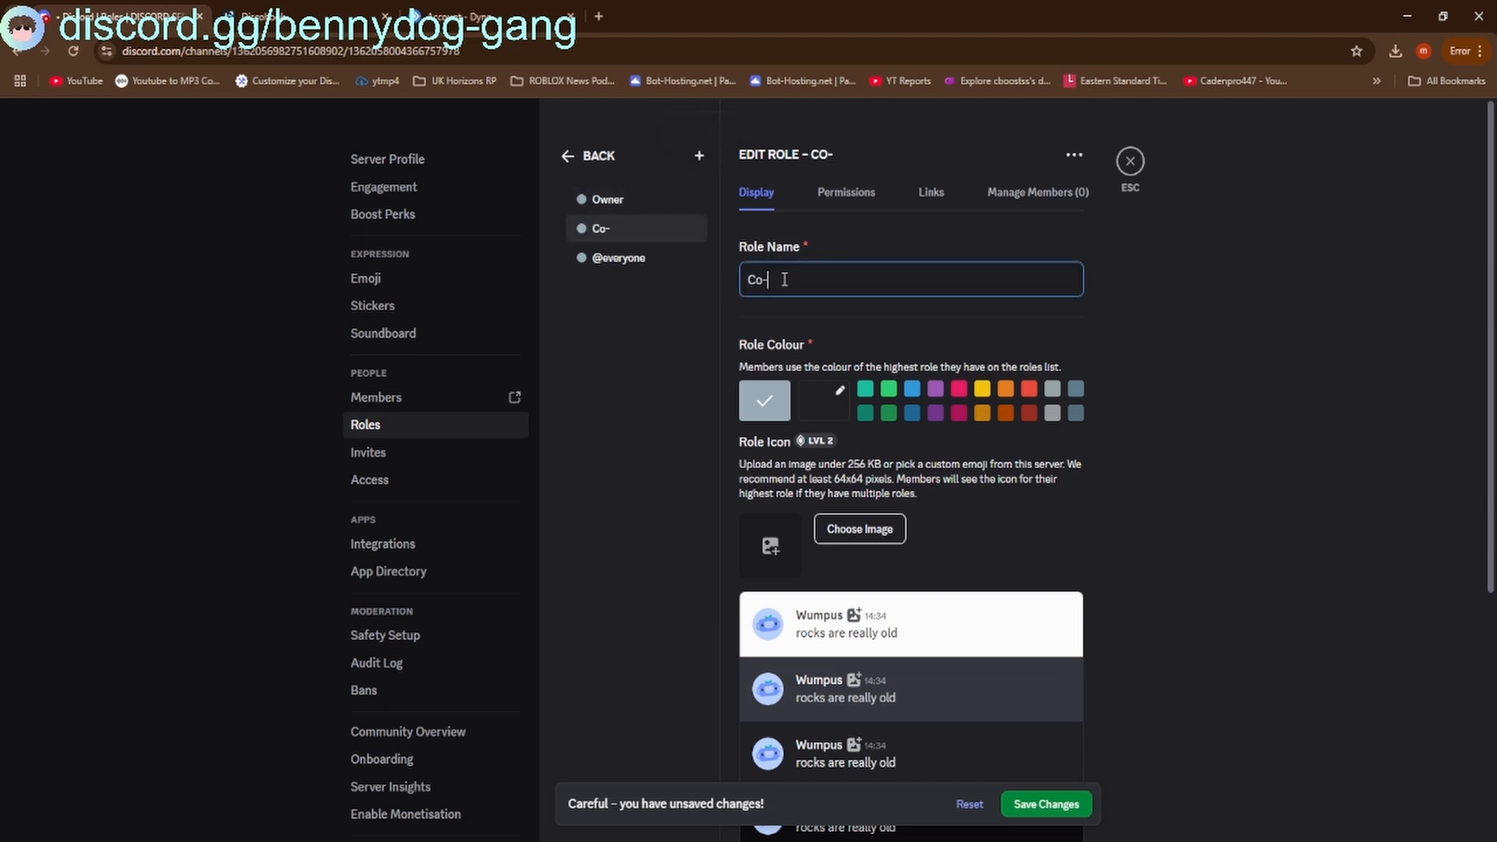
text(Owen)
key(BackSpace)
key(BackSpace)
text(ner)
Add another role named Admin below the Co-Owner role
click(699, 156)
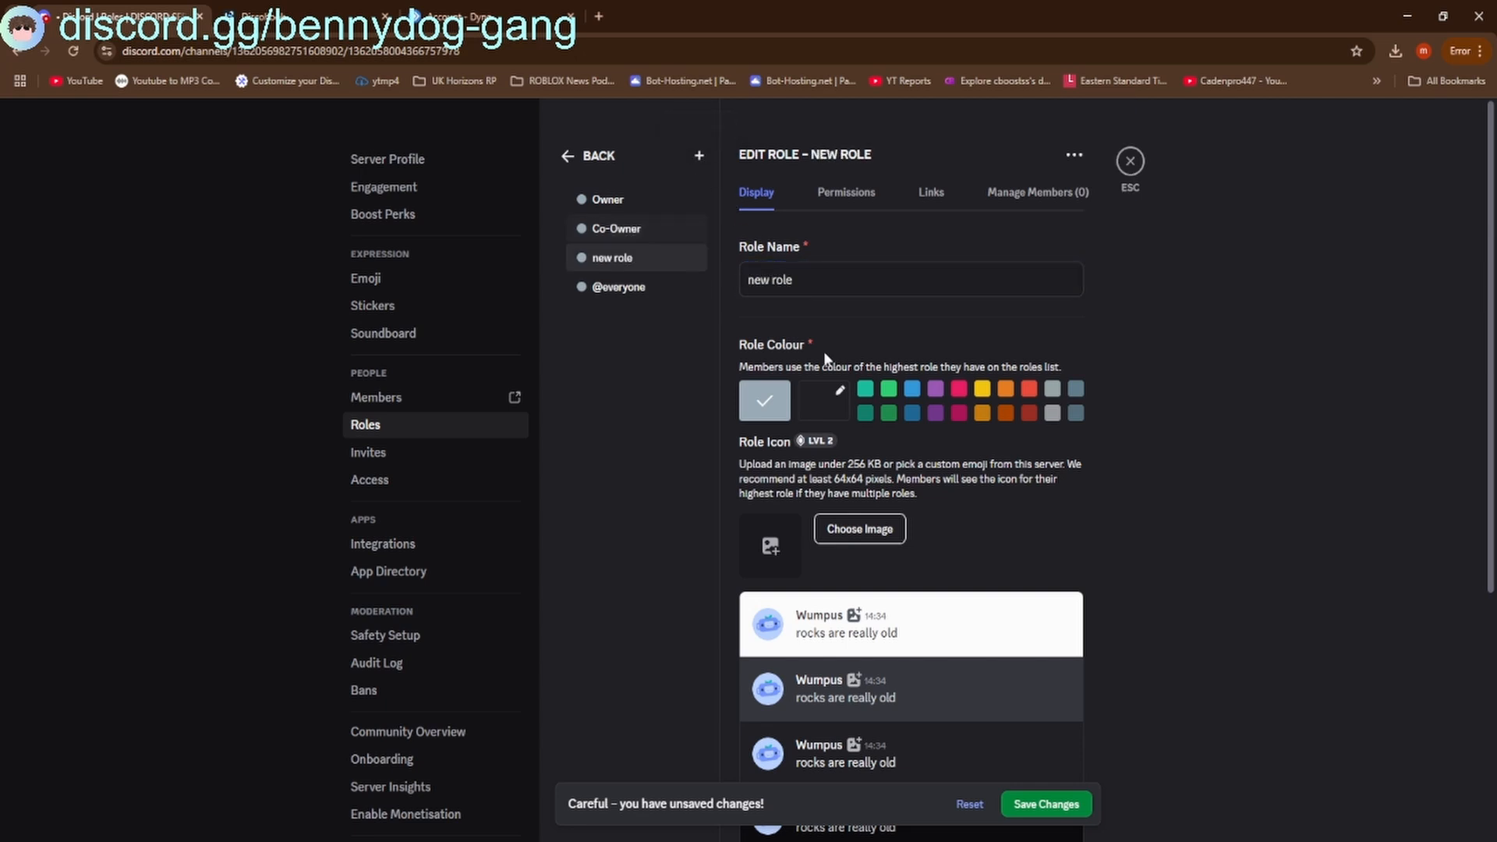
triple_click(852, 279)
text(Admi)
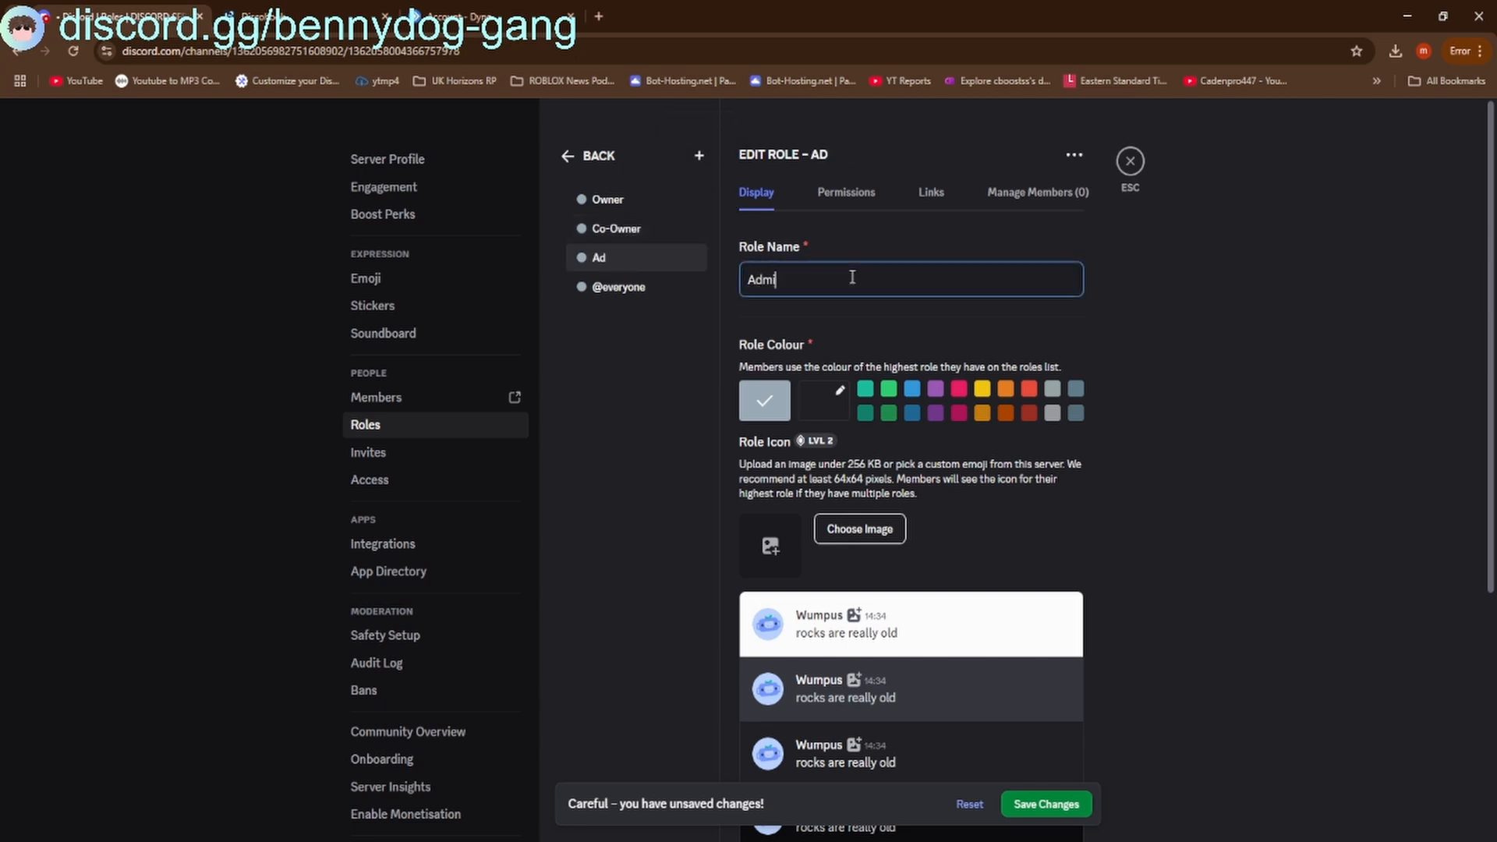
text(n)
Add another role named Moderator below the Admin role
click(698, 157)
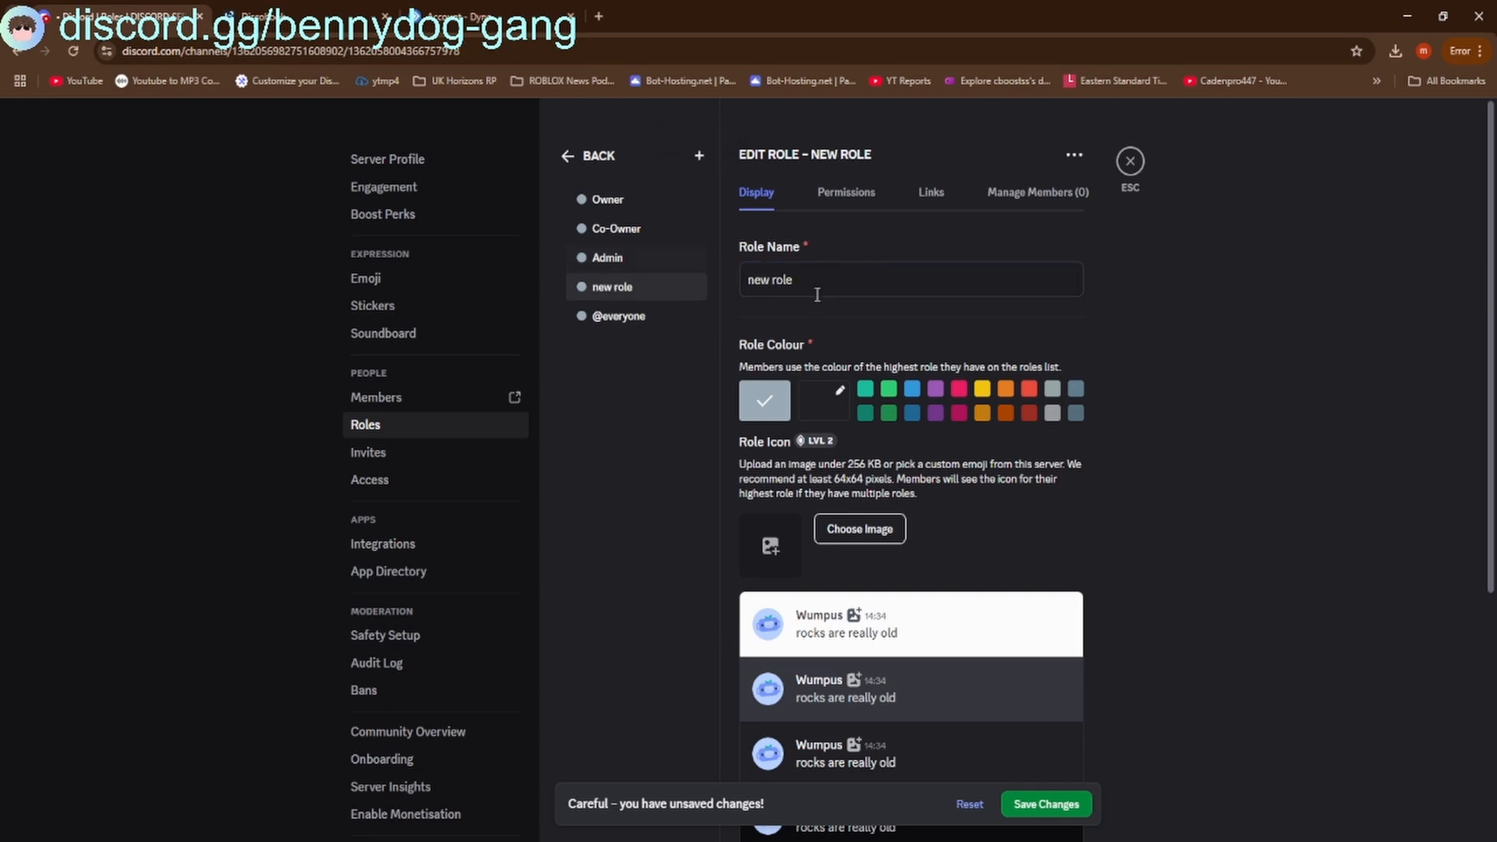
triple_click(819, 281)
text(Moderator)
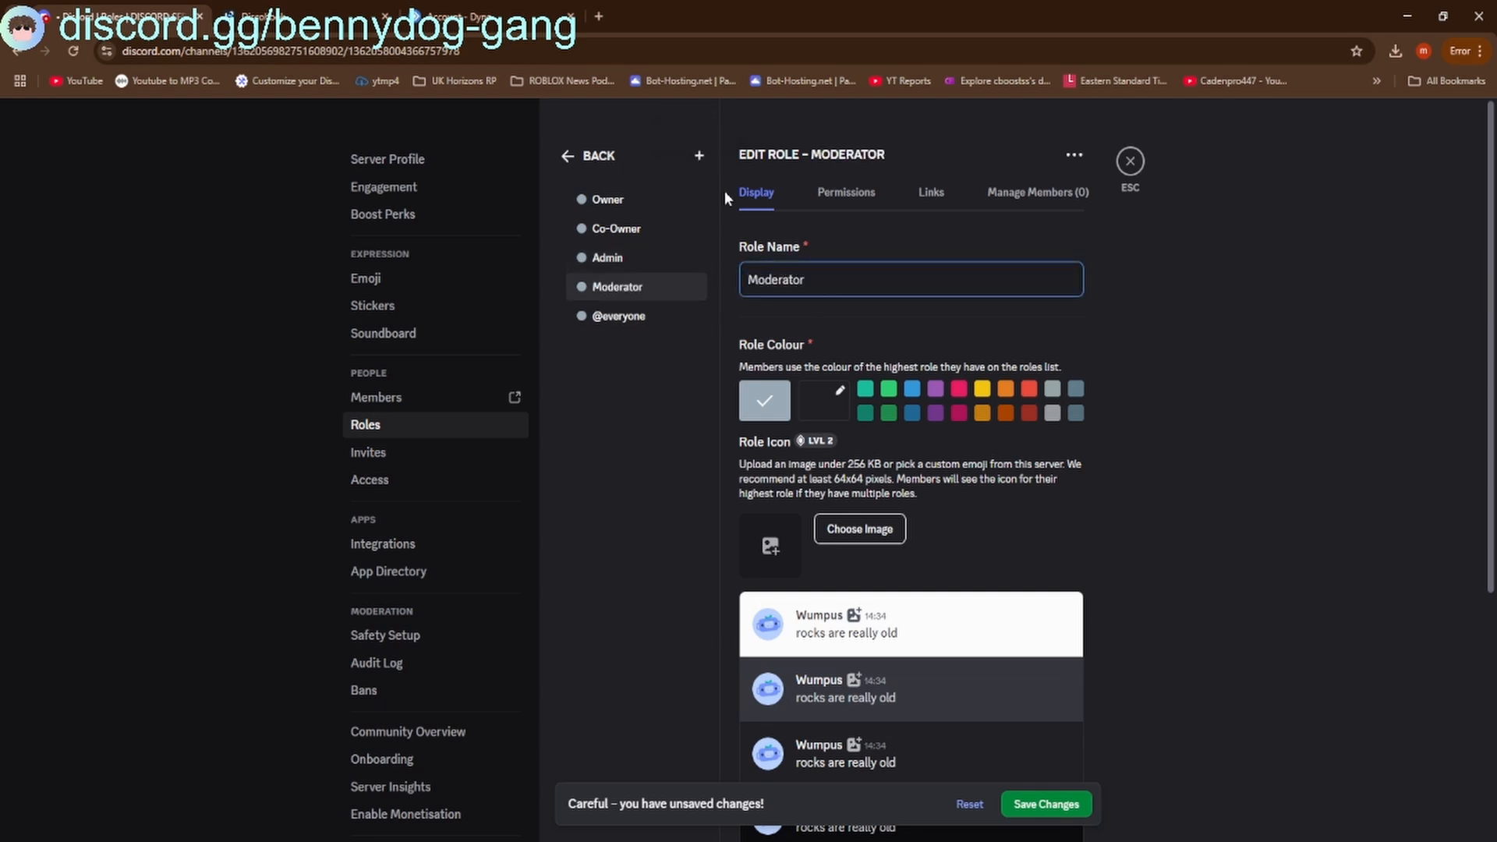
Add another role named Trial Moderator below the Moderator role
click(698, 155)
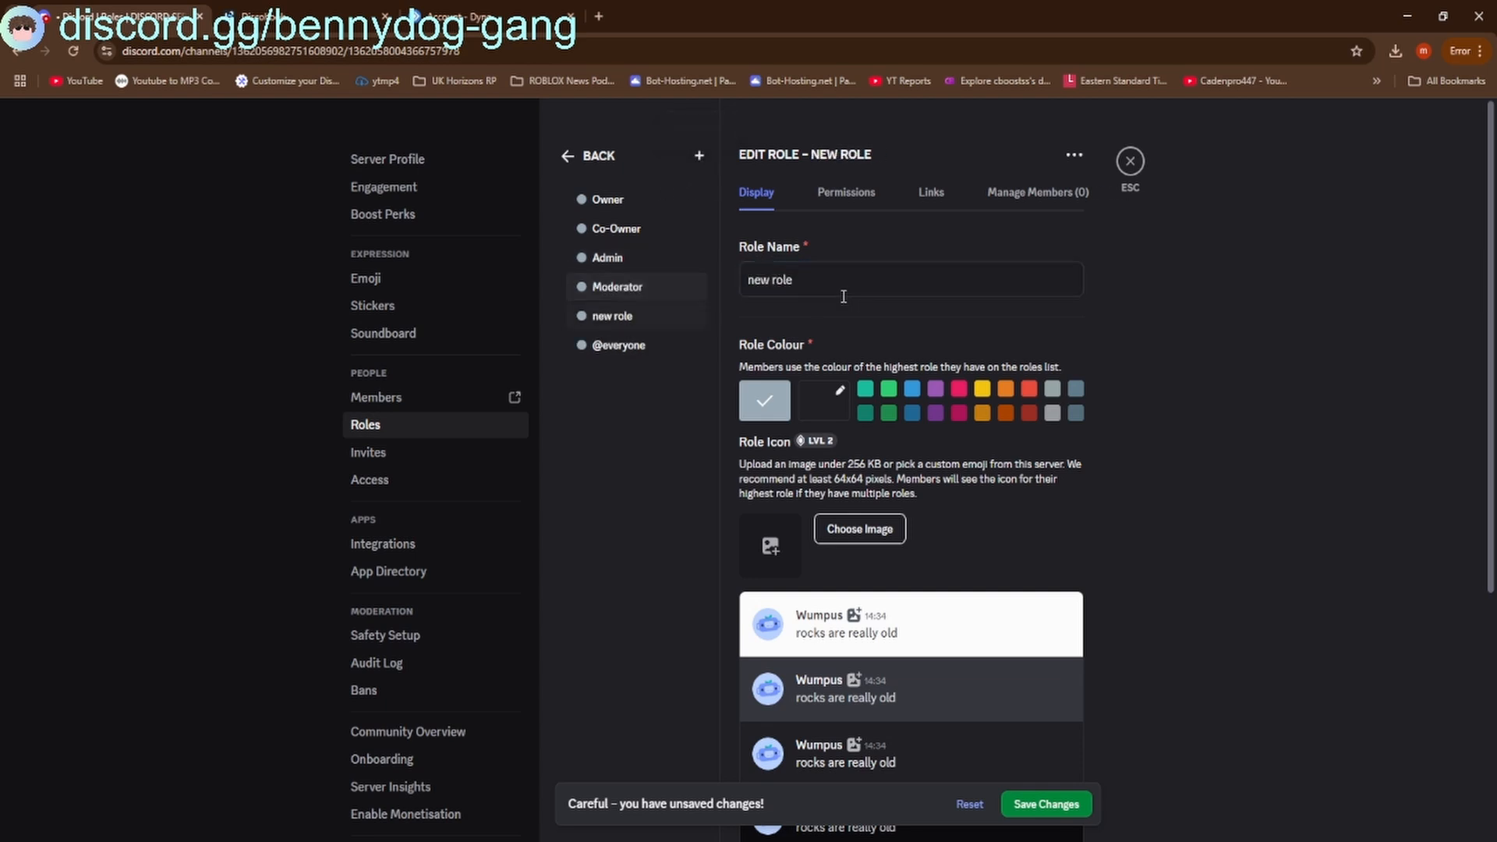
triple_click(840, 278)
text(Trial)
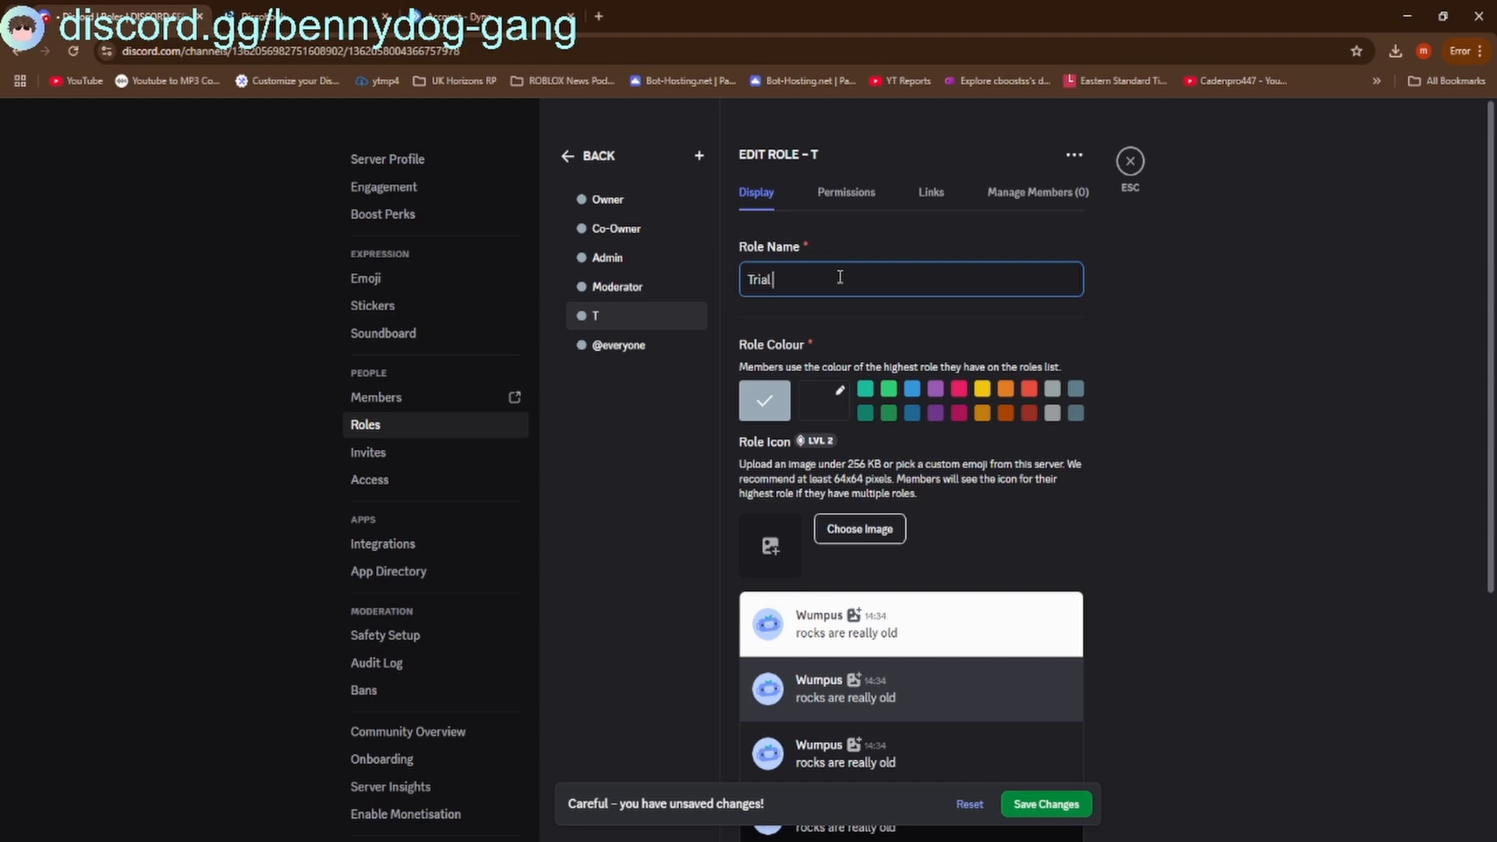
text( Moder)
key(BackSpace)
key(BackSpace)
text(dera)
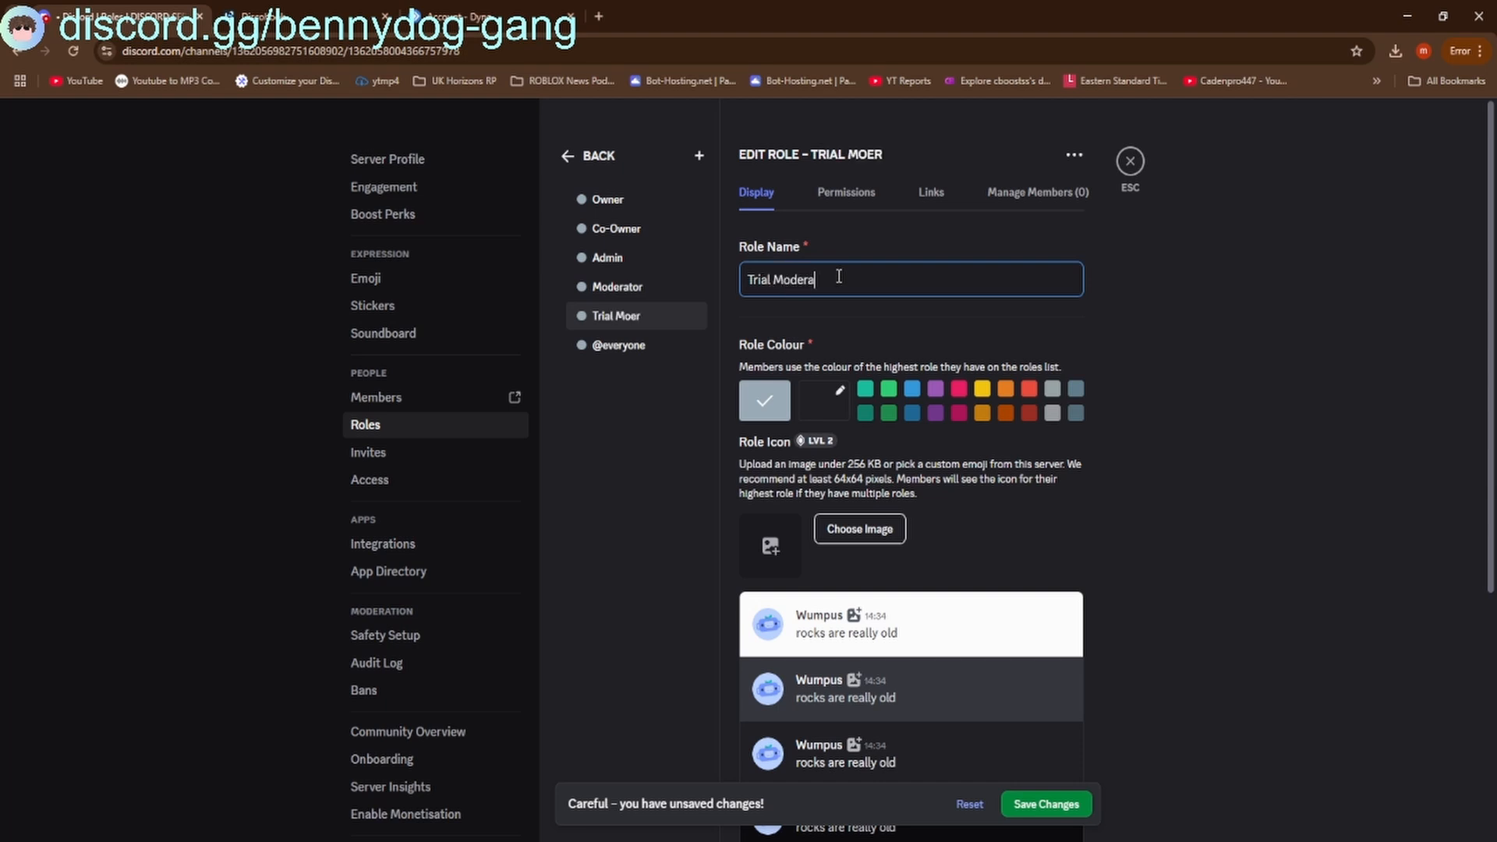
text(tor)
Add another role named V.I.P member below the Trial Moderator role
click(698, 155)
triple_click(788, 264)
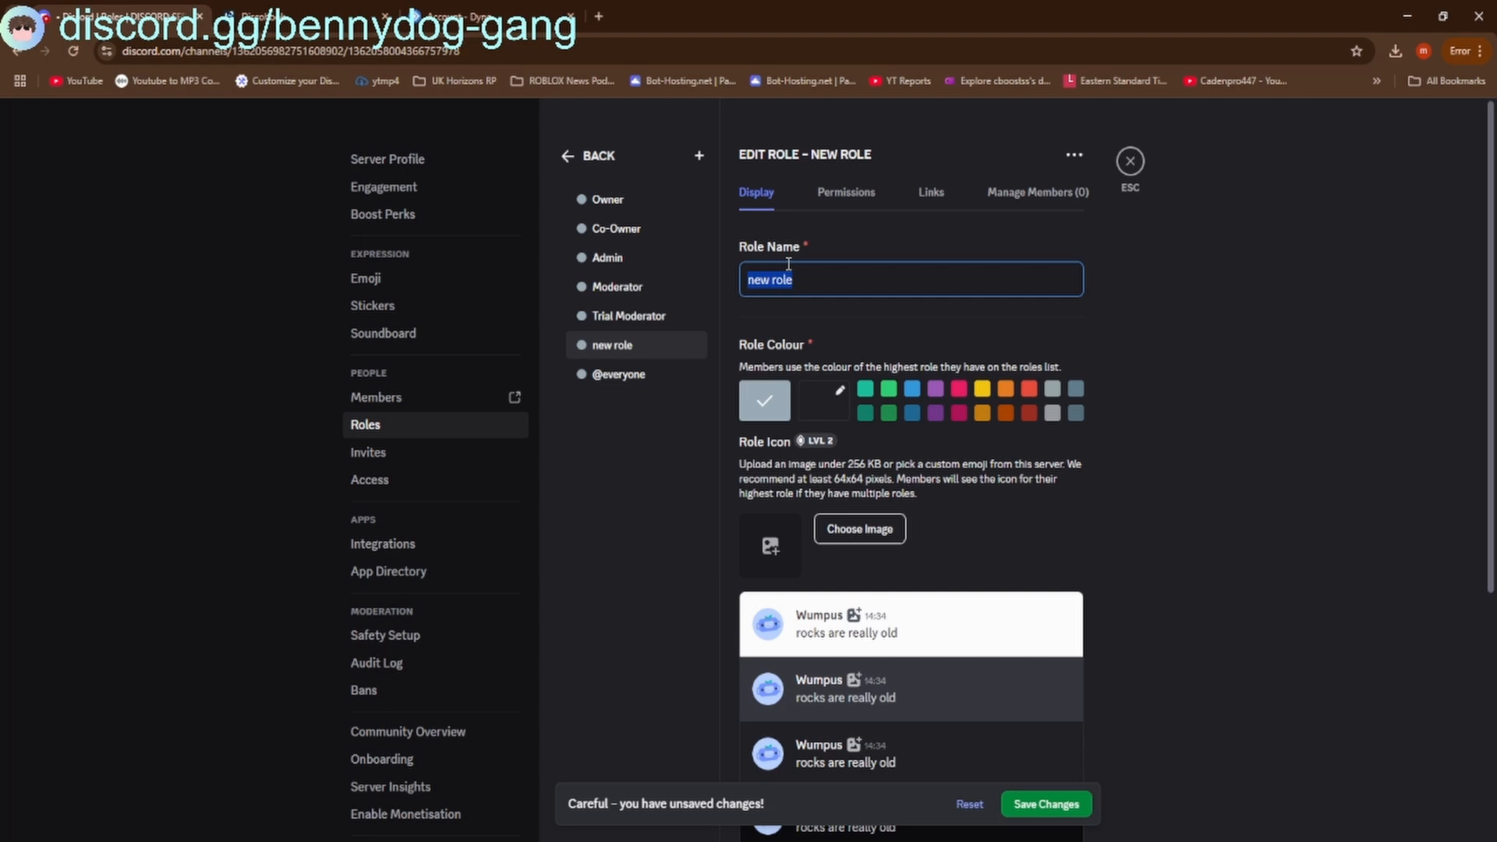
text(V.I.P meember)
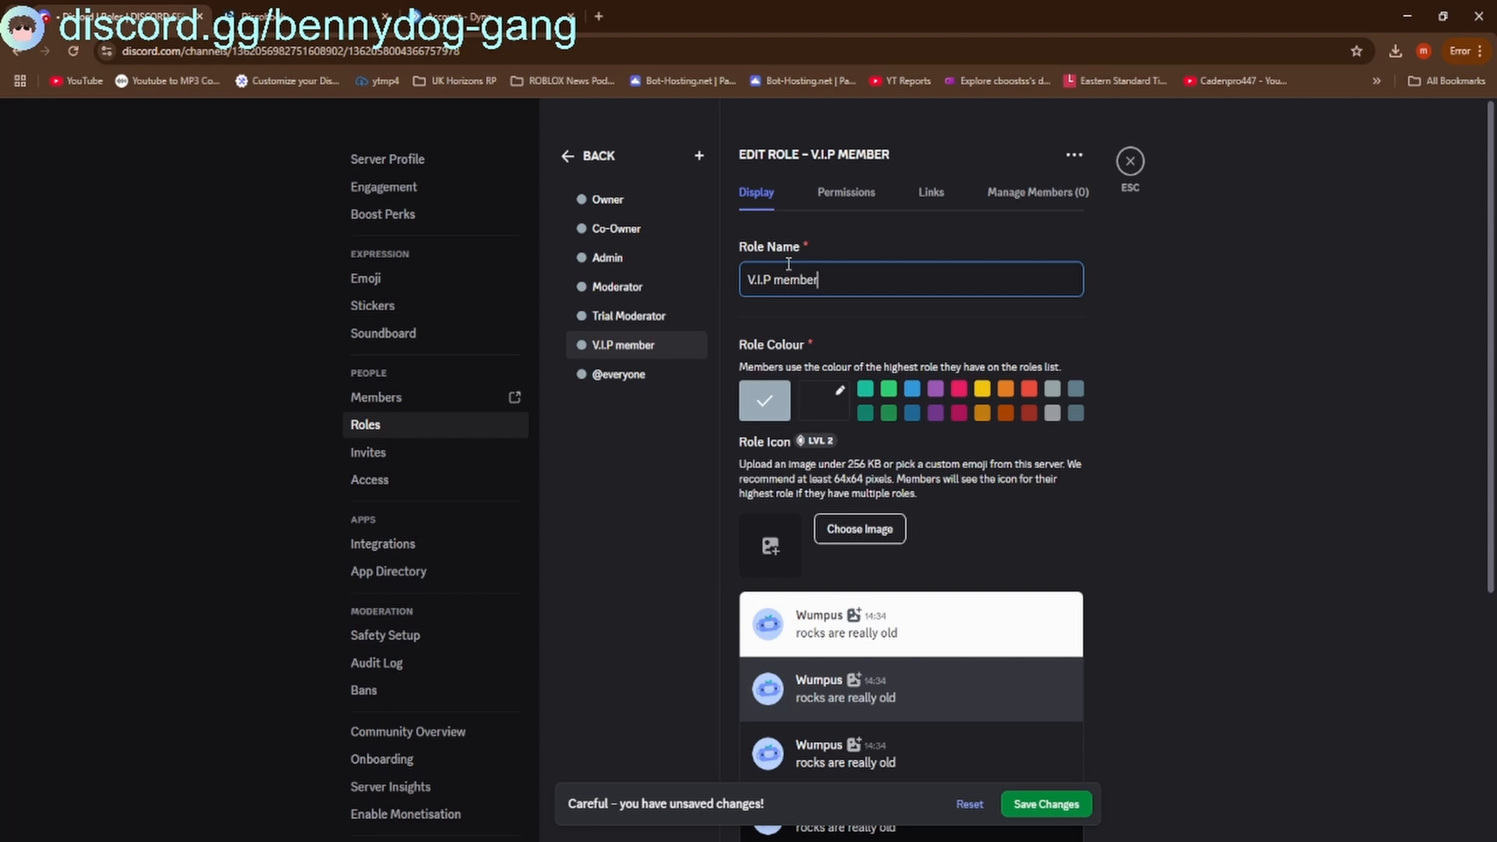
Add a last role named member below V.I.P member and save the role changes
click(698, 155)
key(ctrl+a)
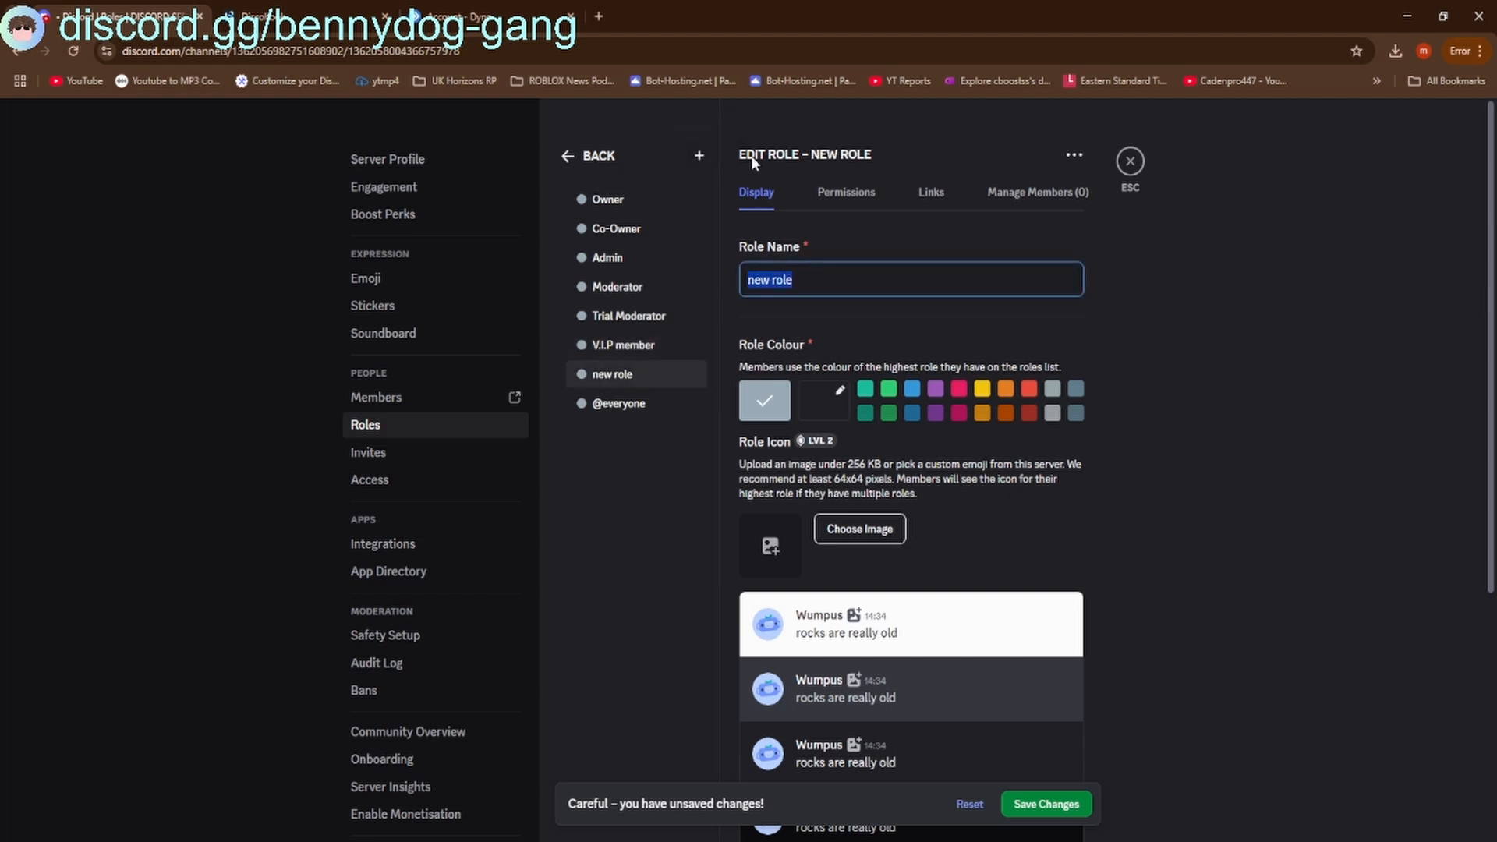
text(member)
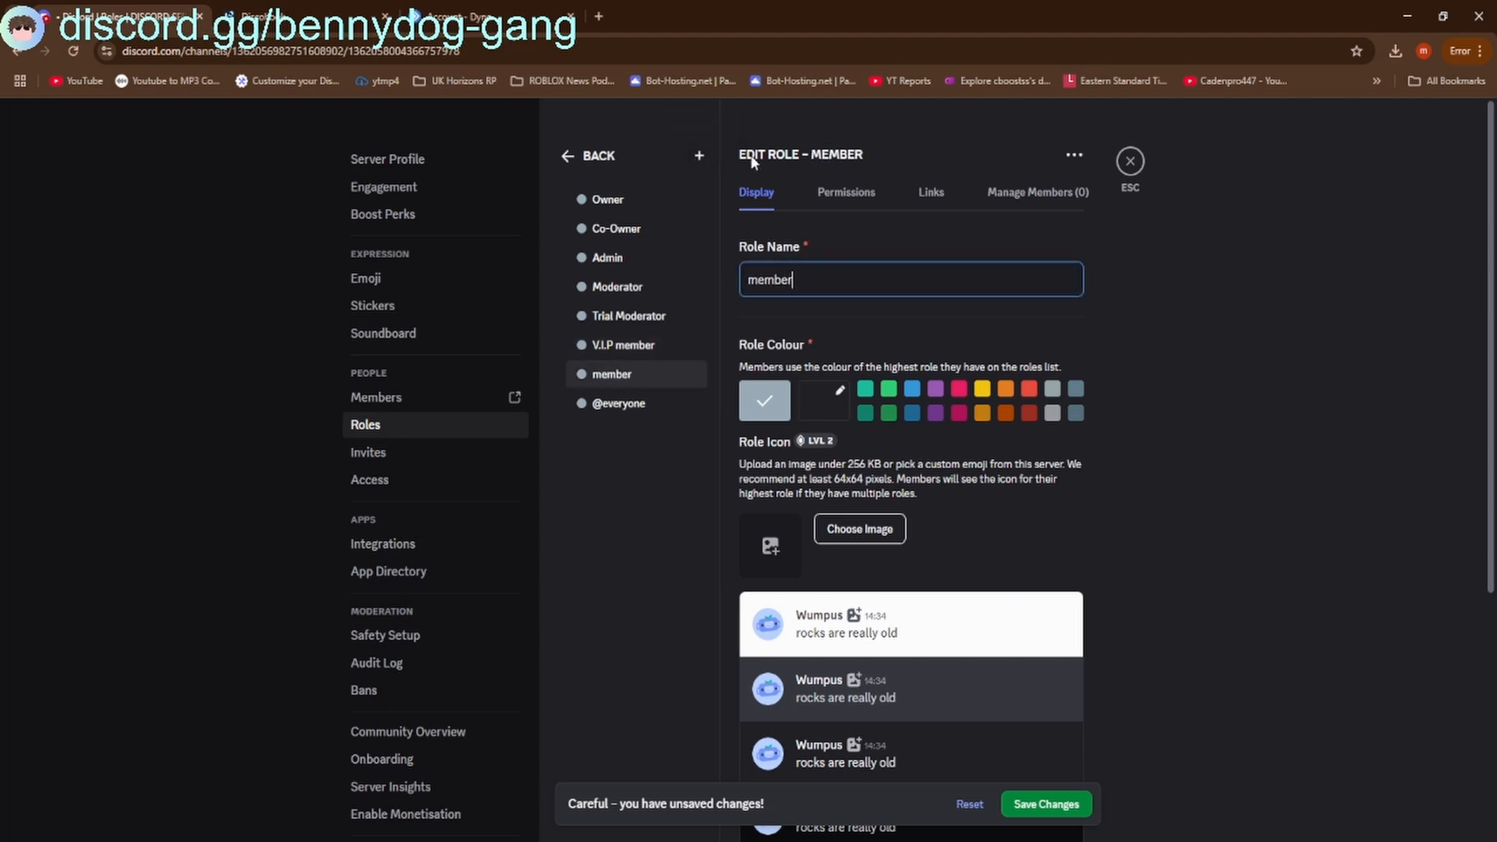
click(1027, 802)
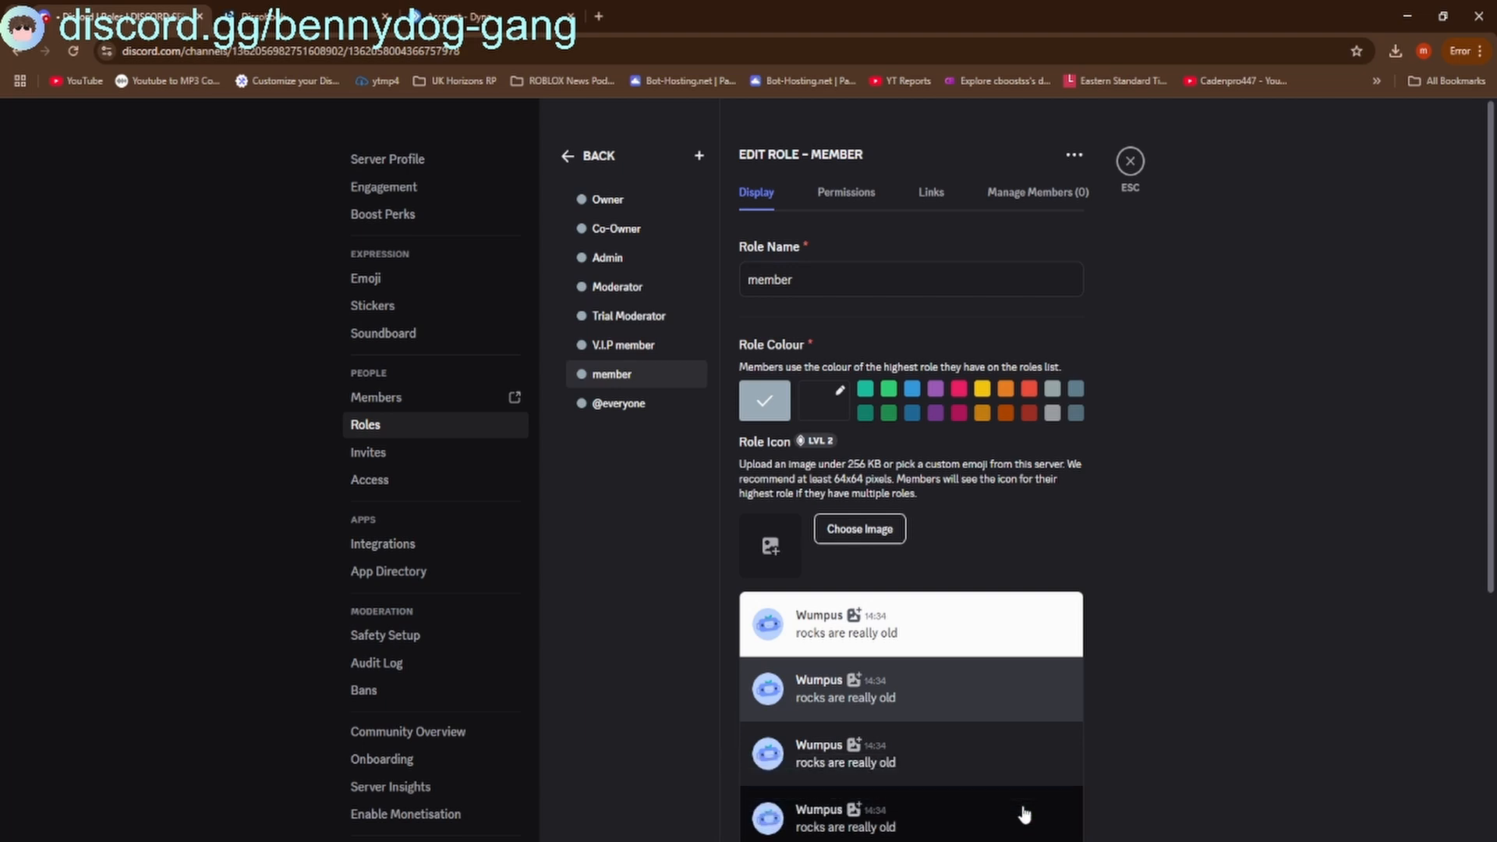
Leave the server settings and assign the Owner role to the server owner's account from the member list
key(Escape)
click(1275, 147)
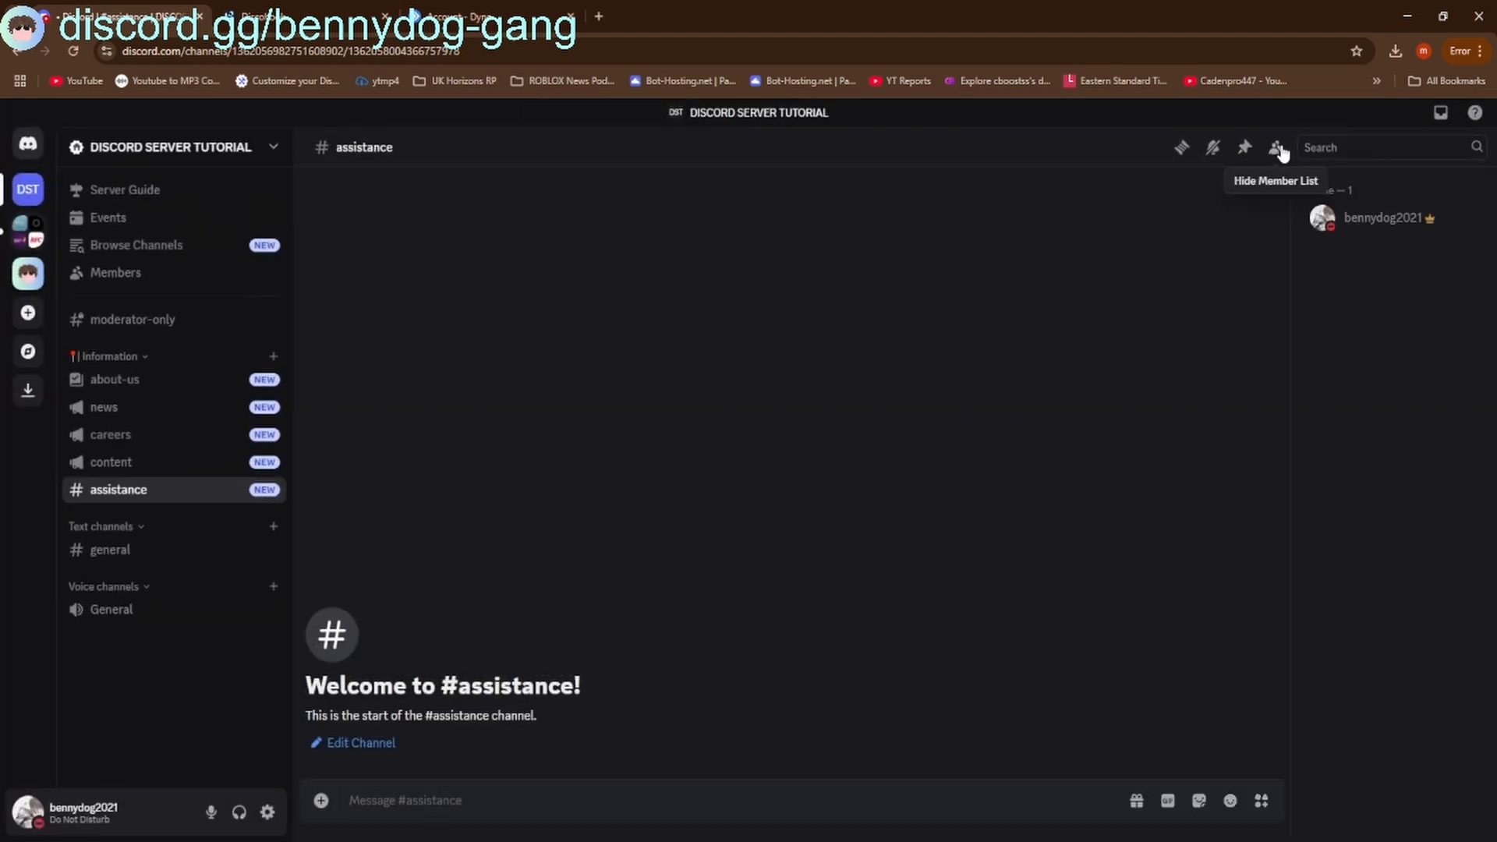
click(1367, 225)
click(1075, 377)
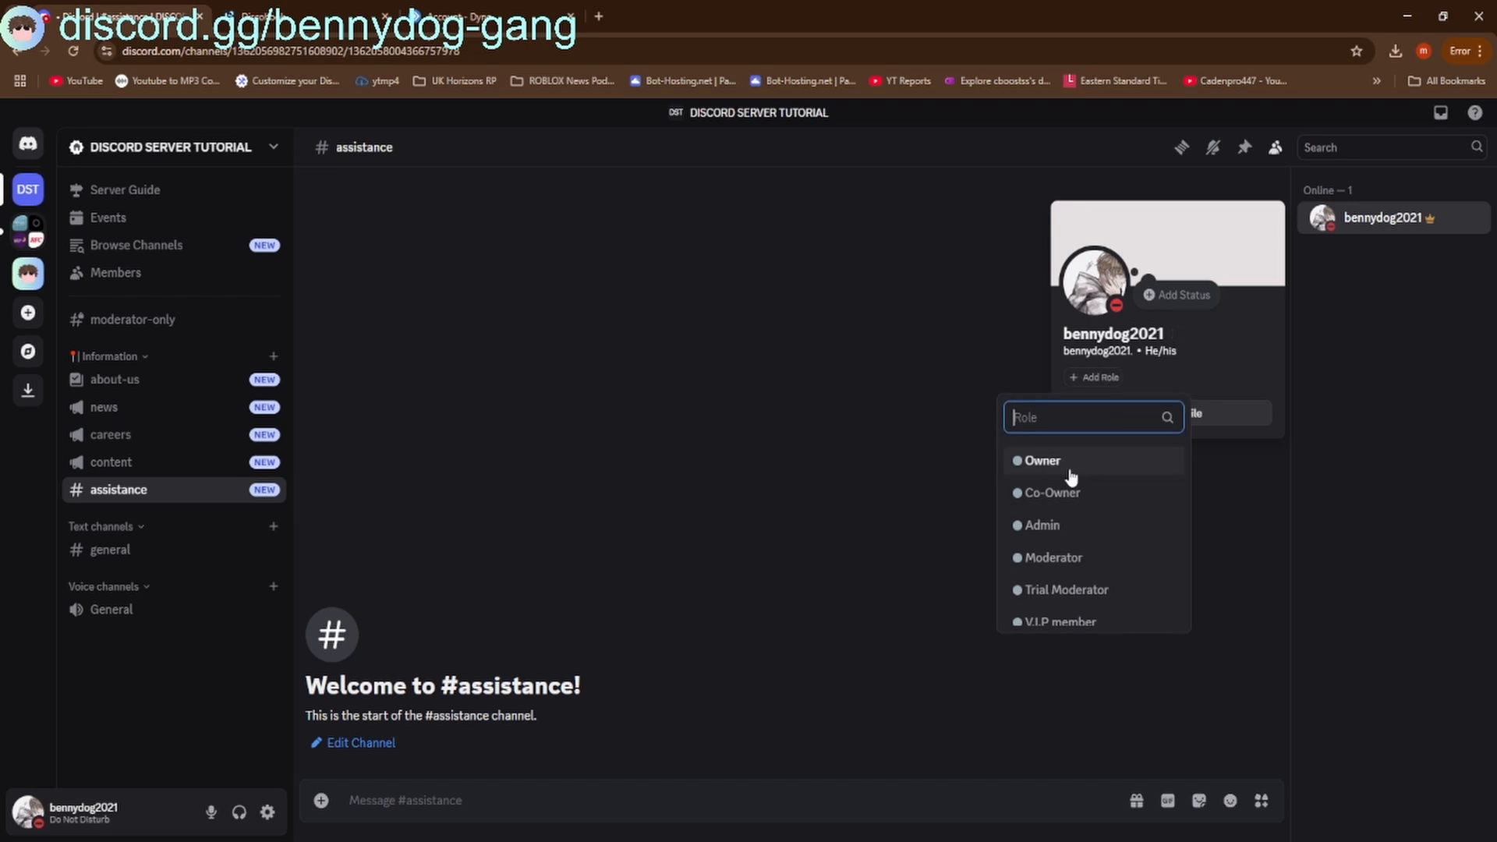
click(980, 460)
click(1397, 419)
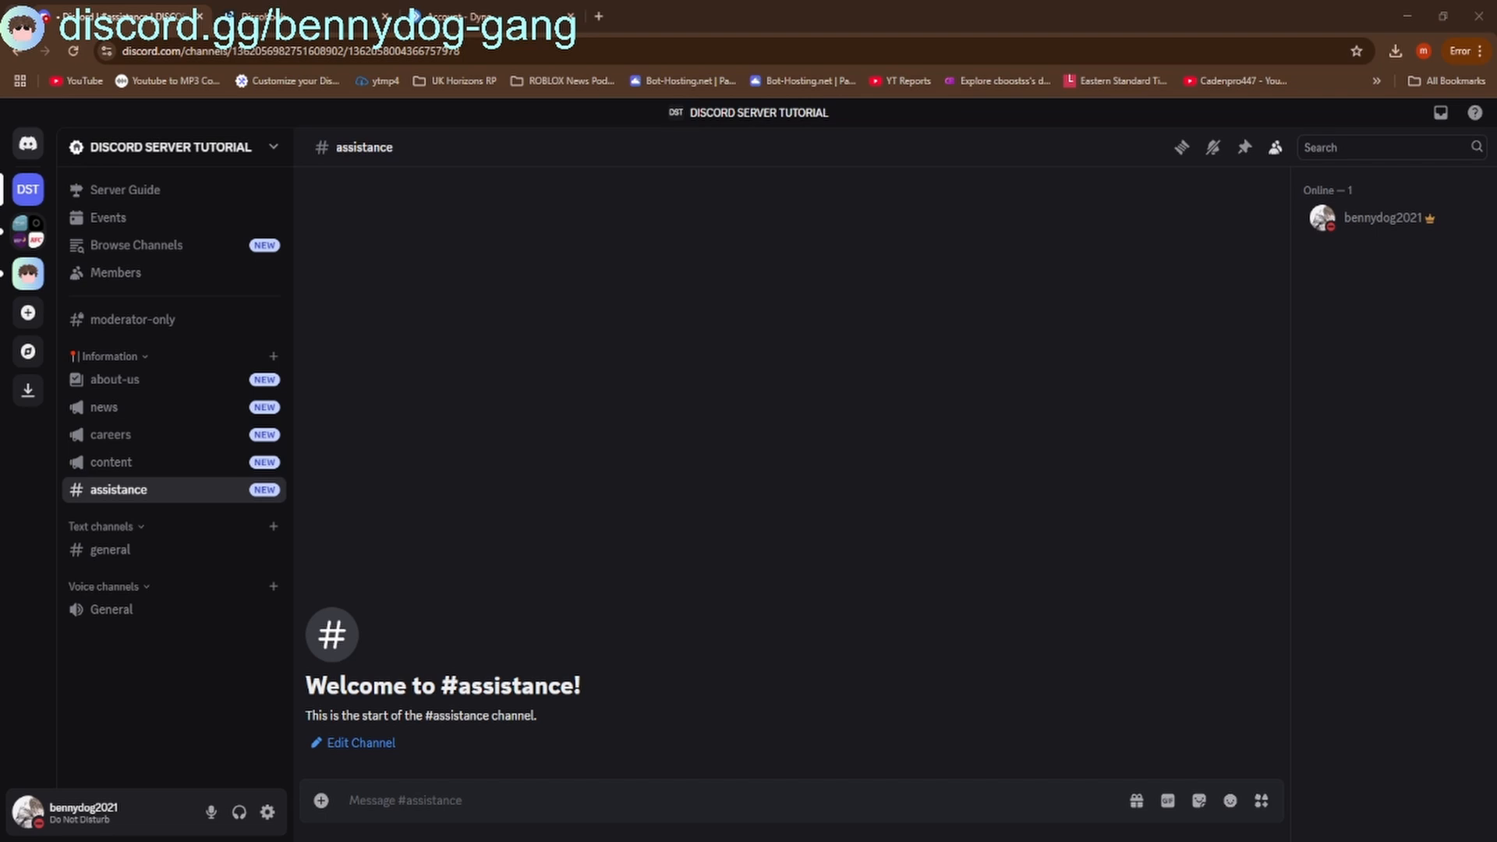
Set the Owner role to display its members separately from online members, save, and leave the server settings
click(226, 147)
click(126, 254)
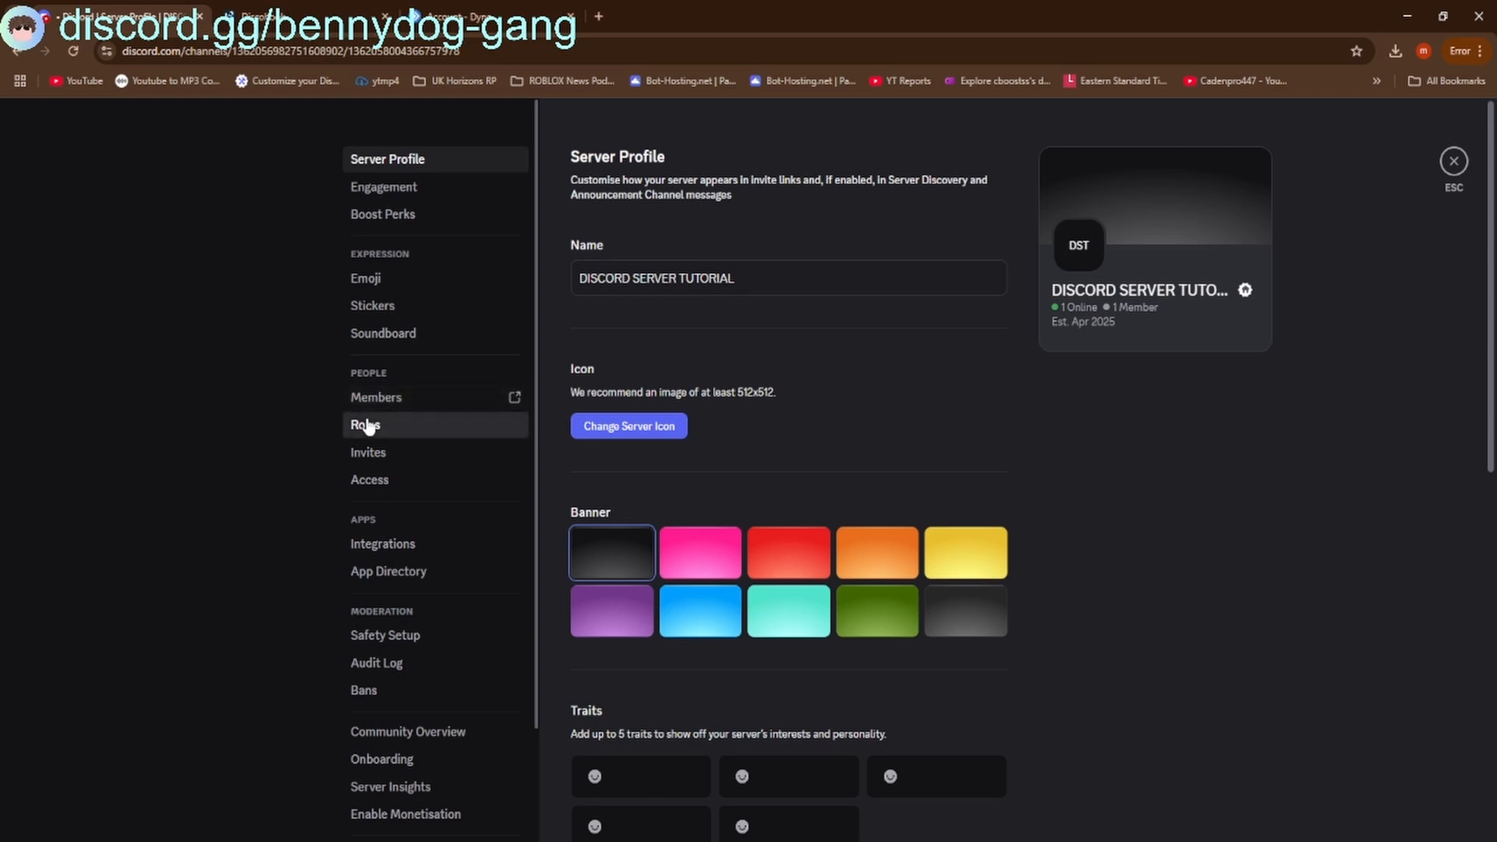
click(366, 425)
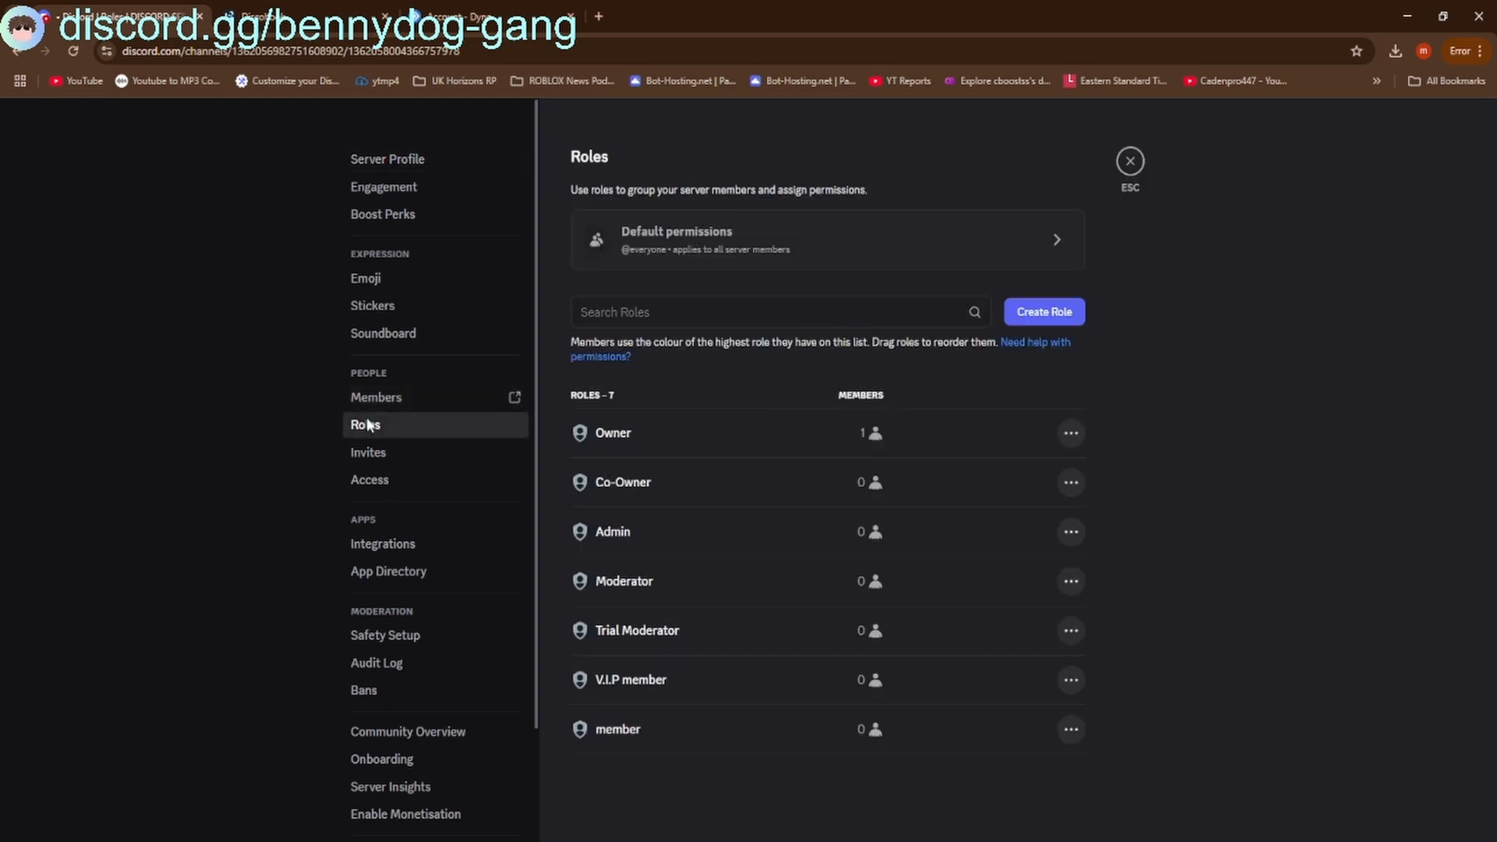
click(651, 440)
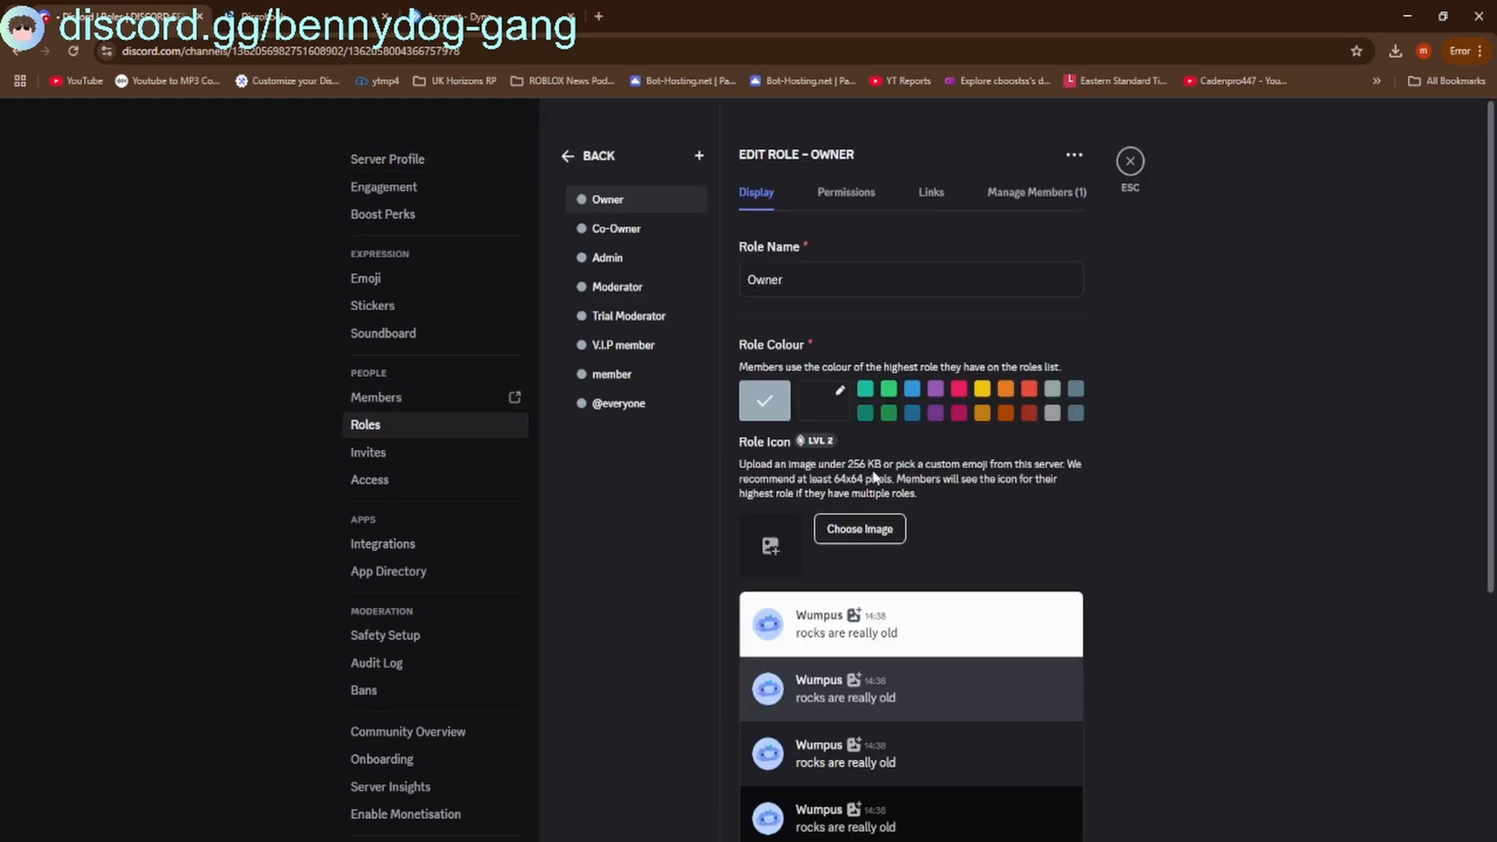
scroll(1006, 495, down, 5)
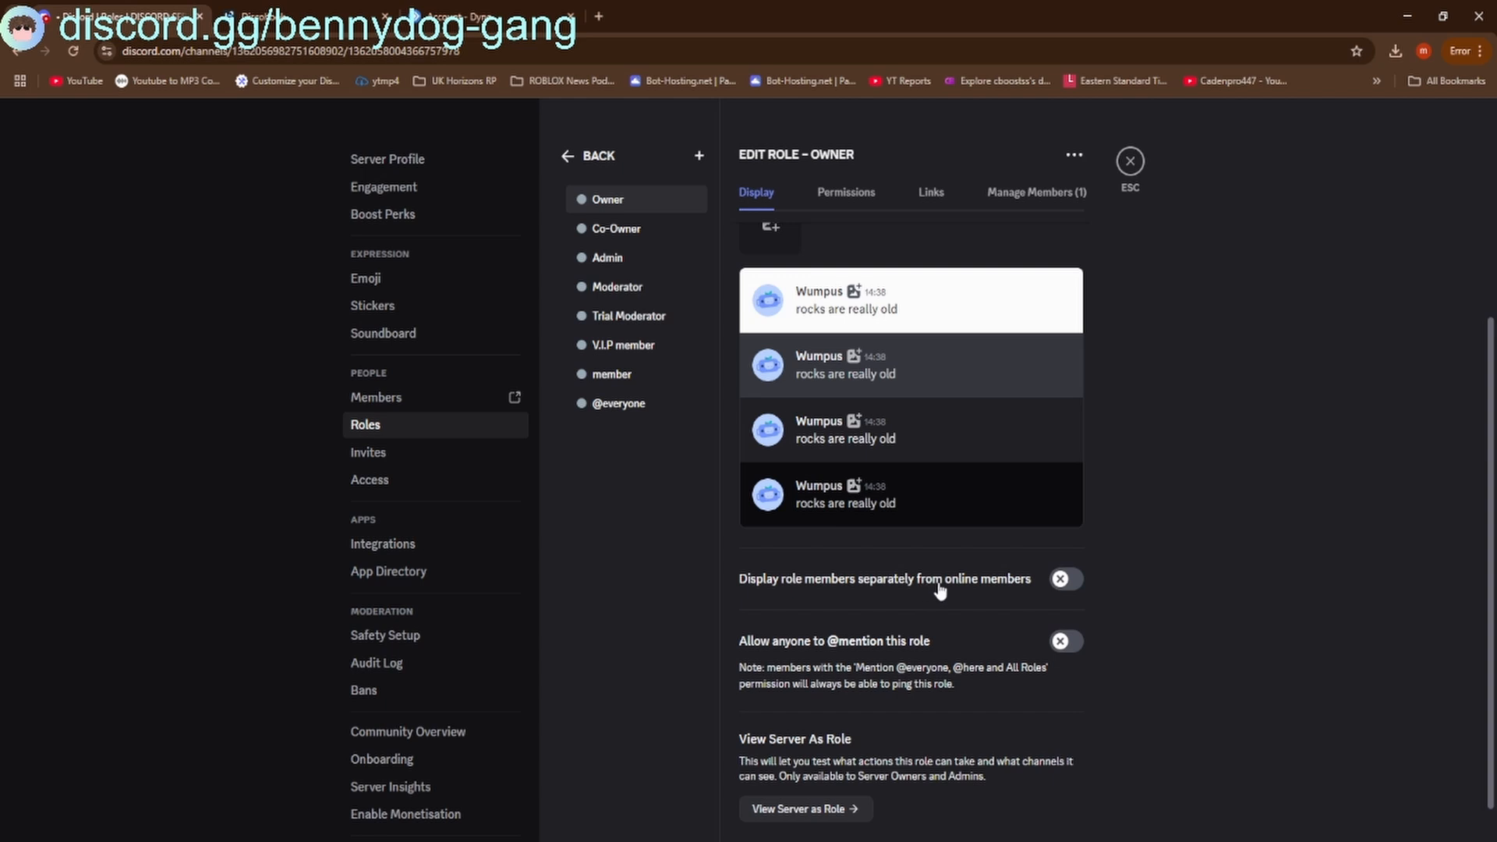
click(1064, 581)
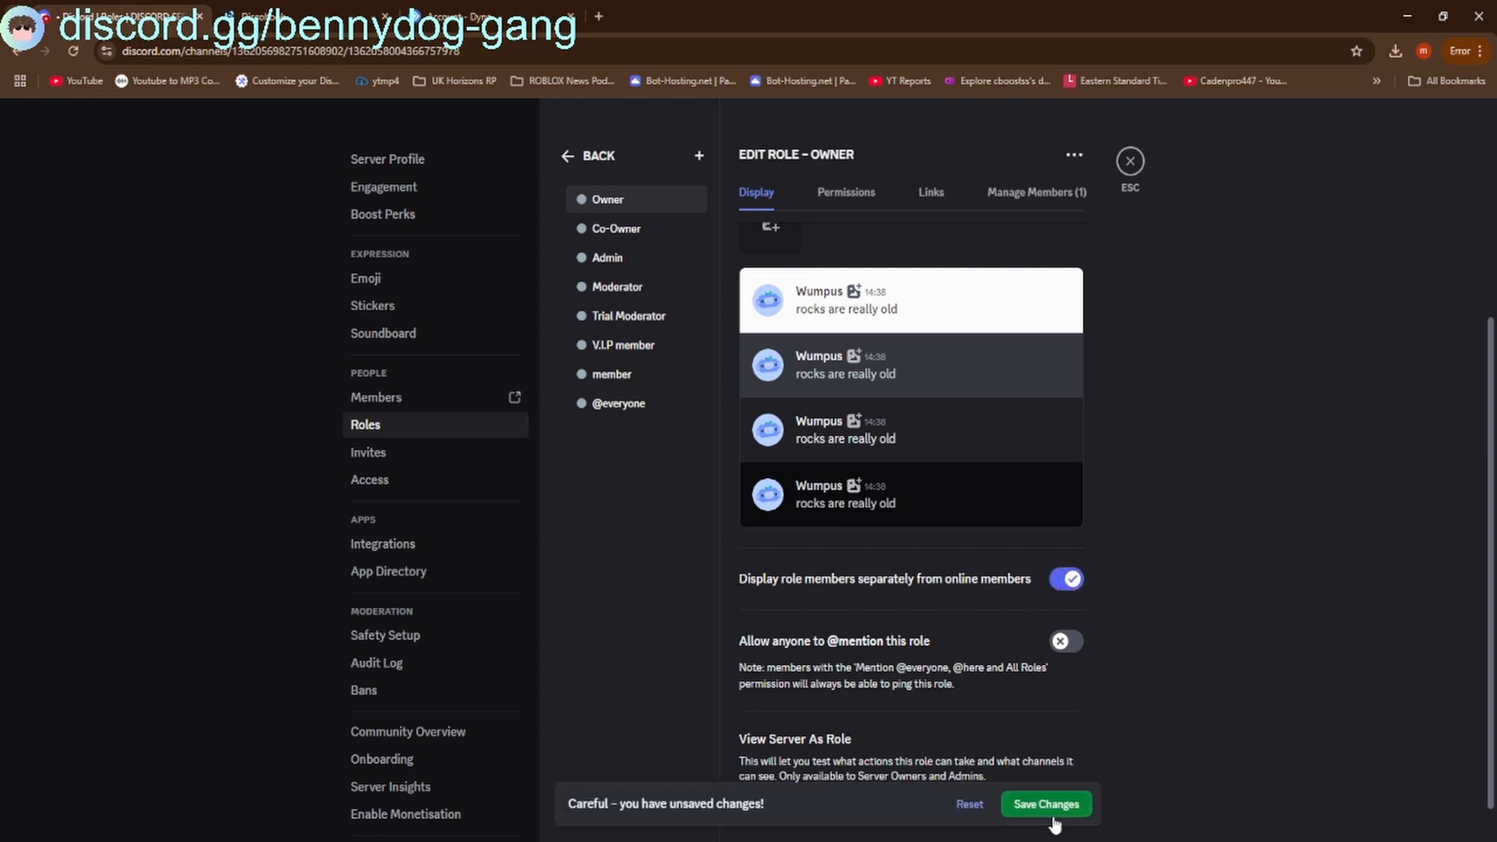
click(1050, 814)
click(1129, 163)
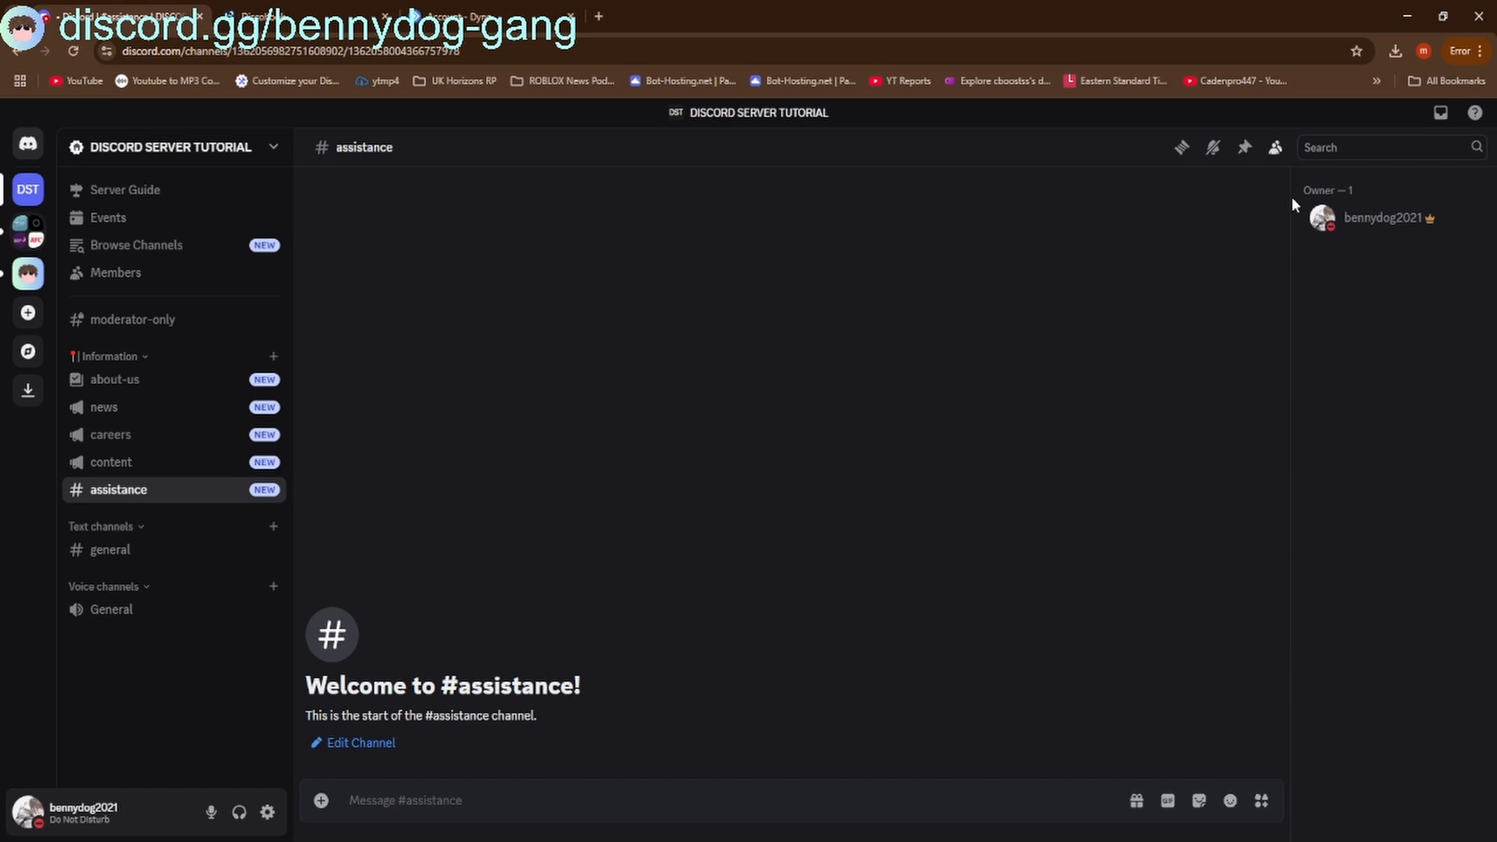
In the server's role settings, enable displaying members separately from online members for the Co-Owner and Admin roles
click(157, 147)
click(171, 264)
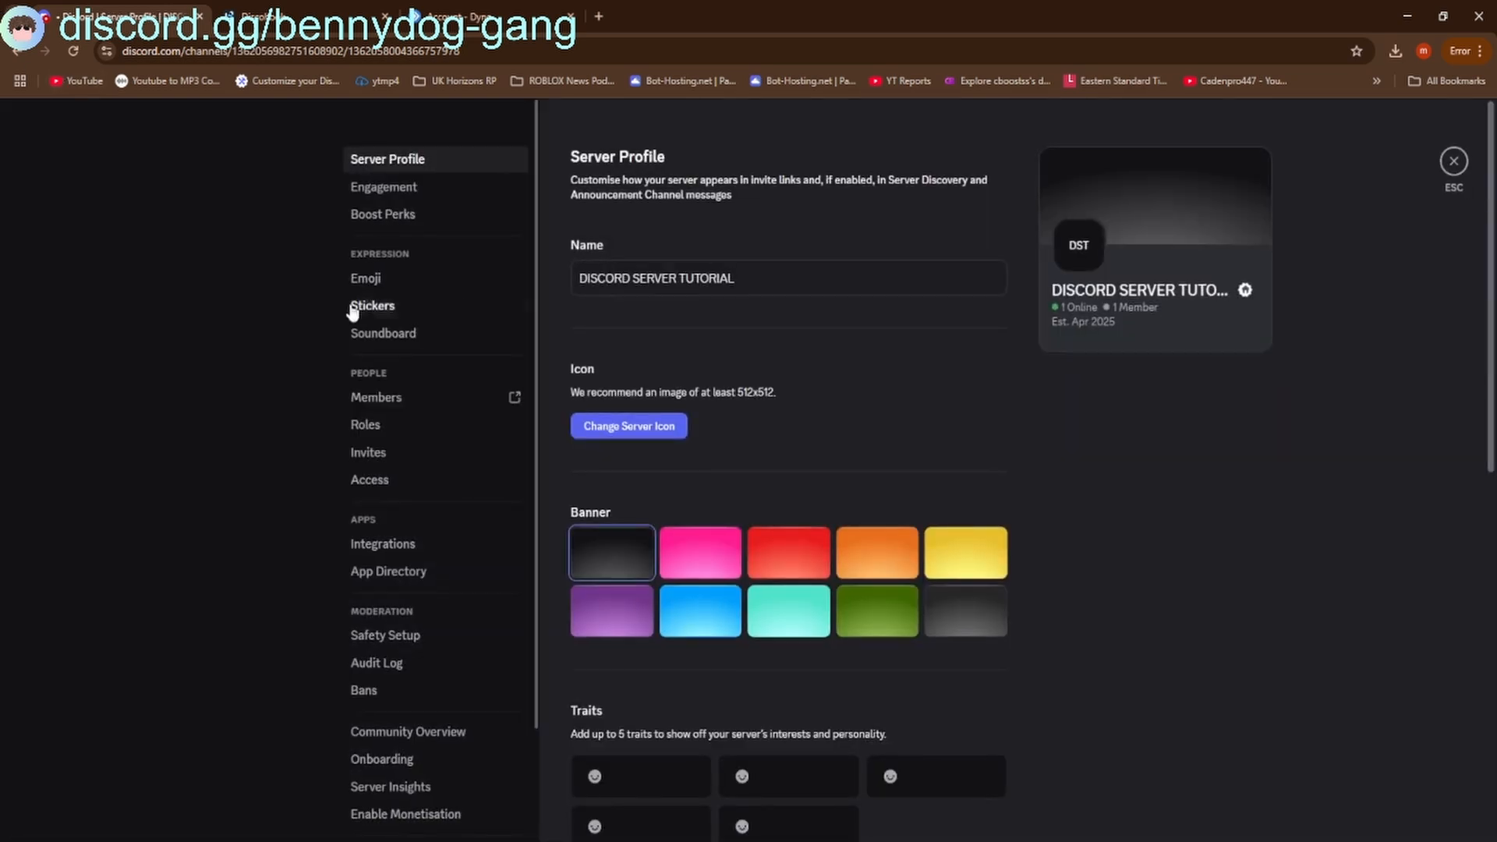
click(389, 421)
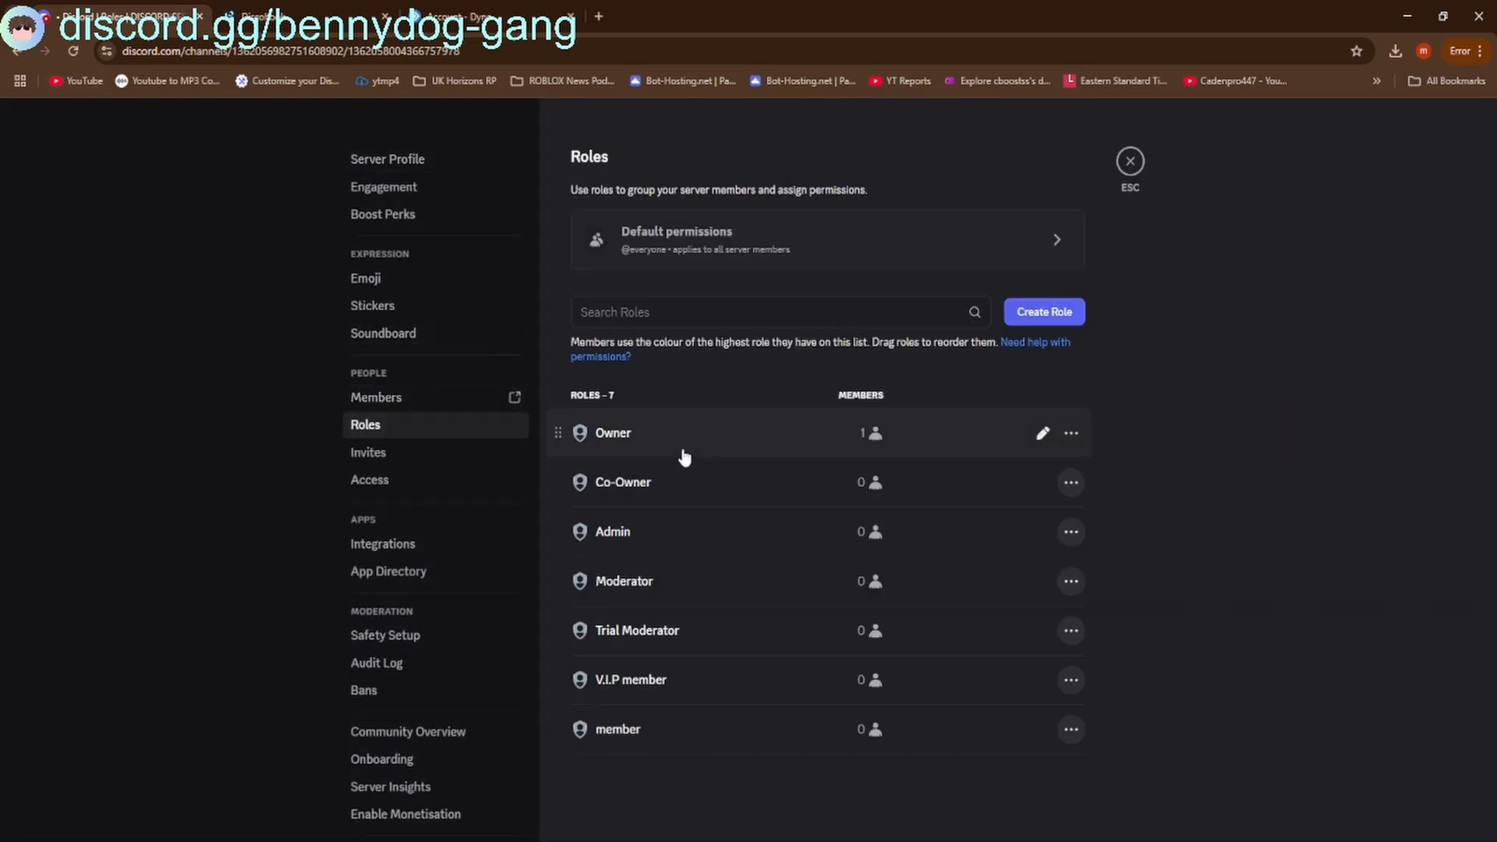
click(694, 491)
scroll(967, 503, down, 4)
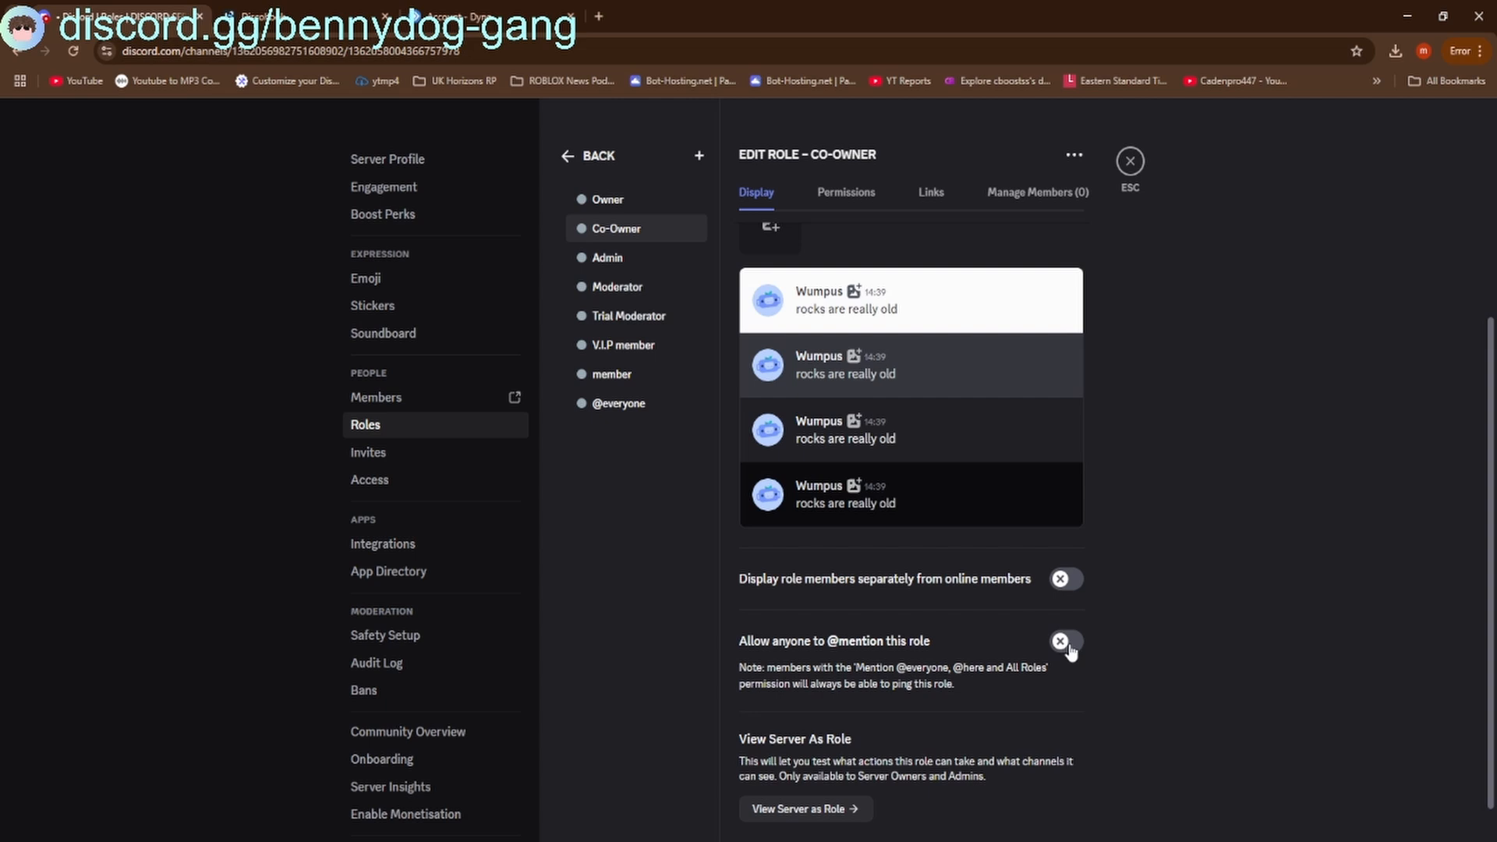
click(1054, 585)
click(608, 258)
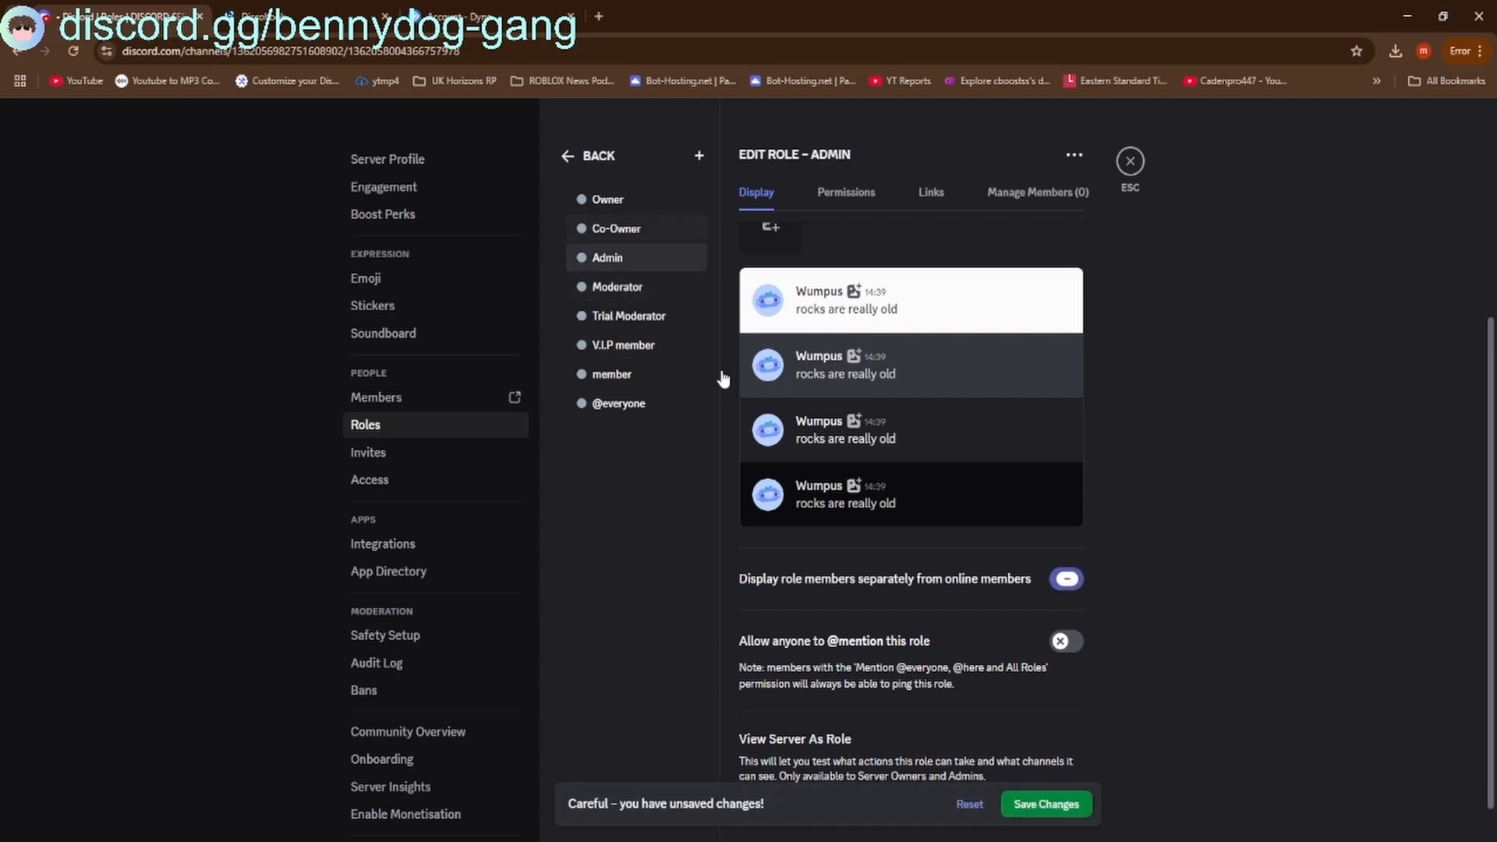
click(1067, 584)
Enable displaying members separately from online members for the Moderator, Trial Moderator and V.I.P member roles
click(624, 287)
click(1066, 579)
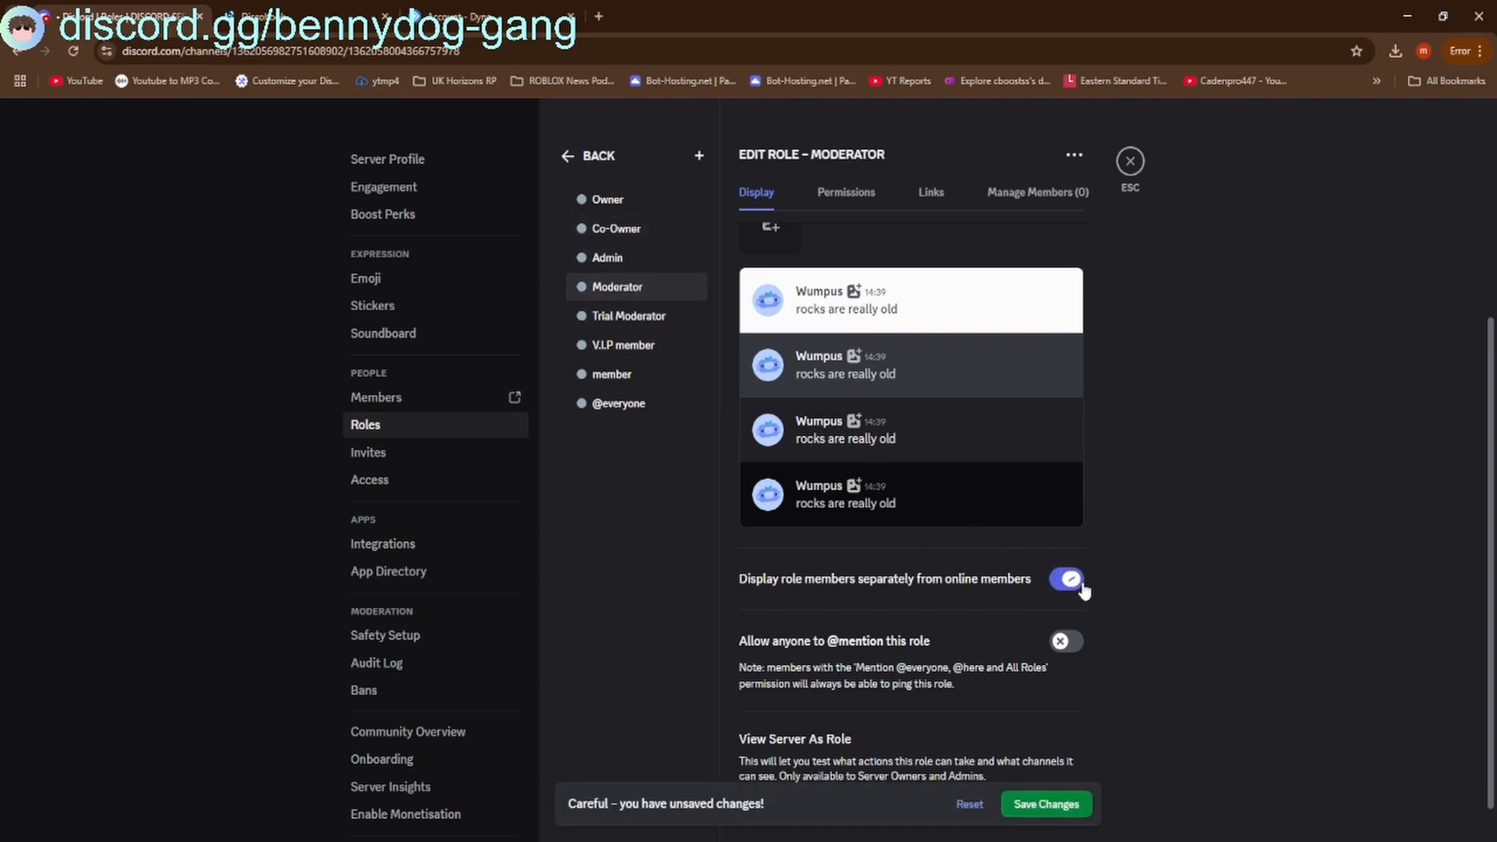
click(635, 316)
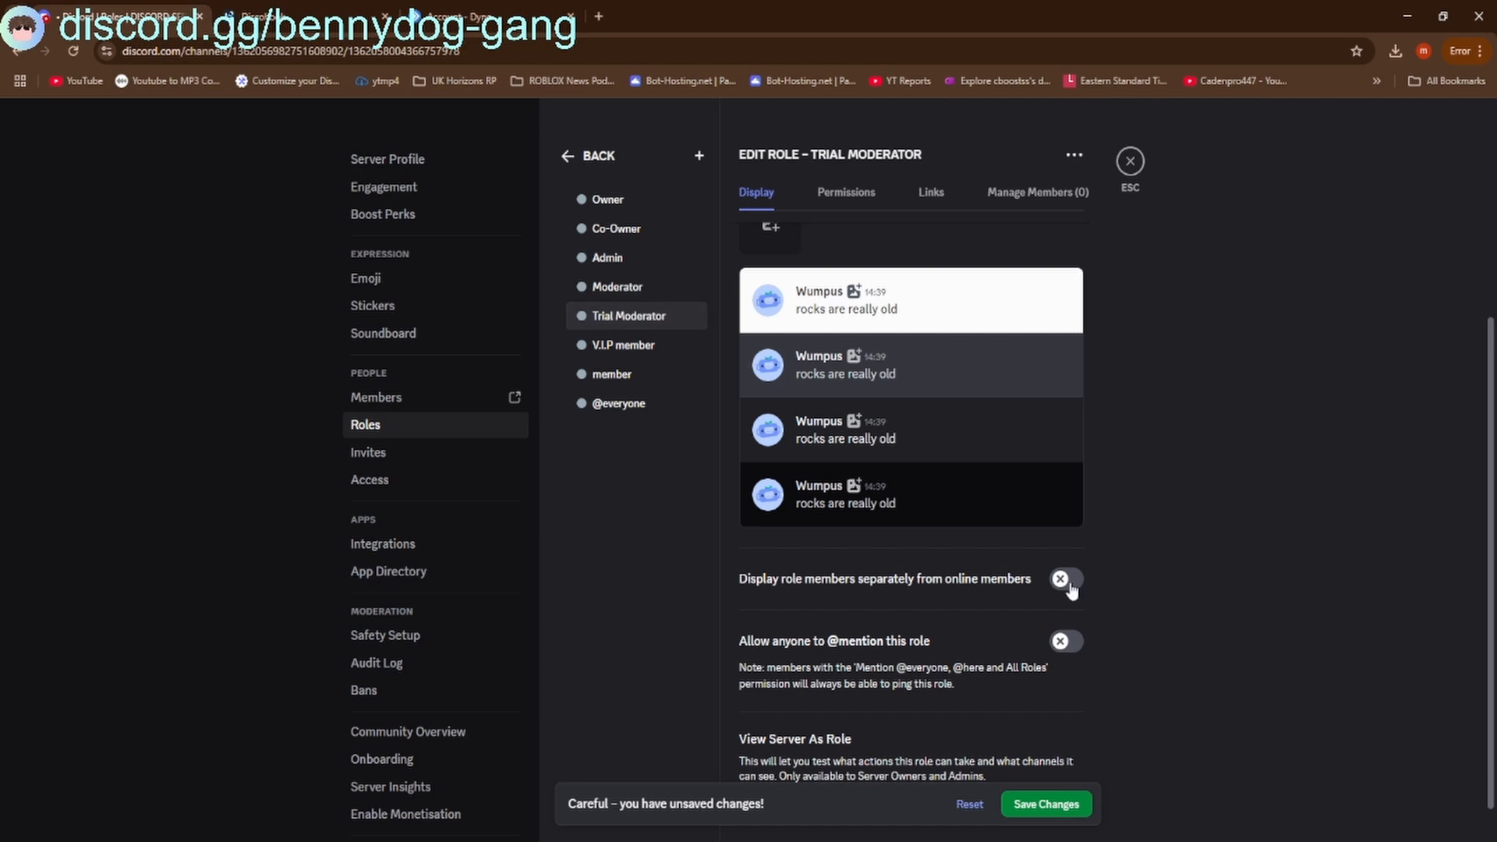
click(623, 344)
click(1074, 583)
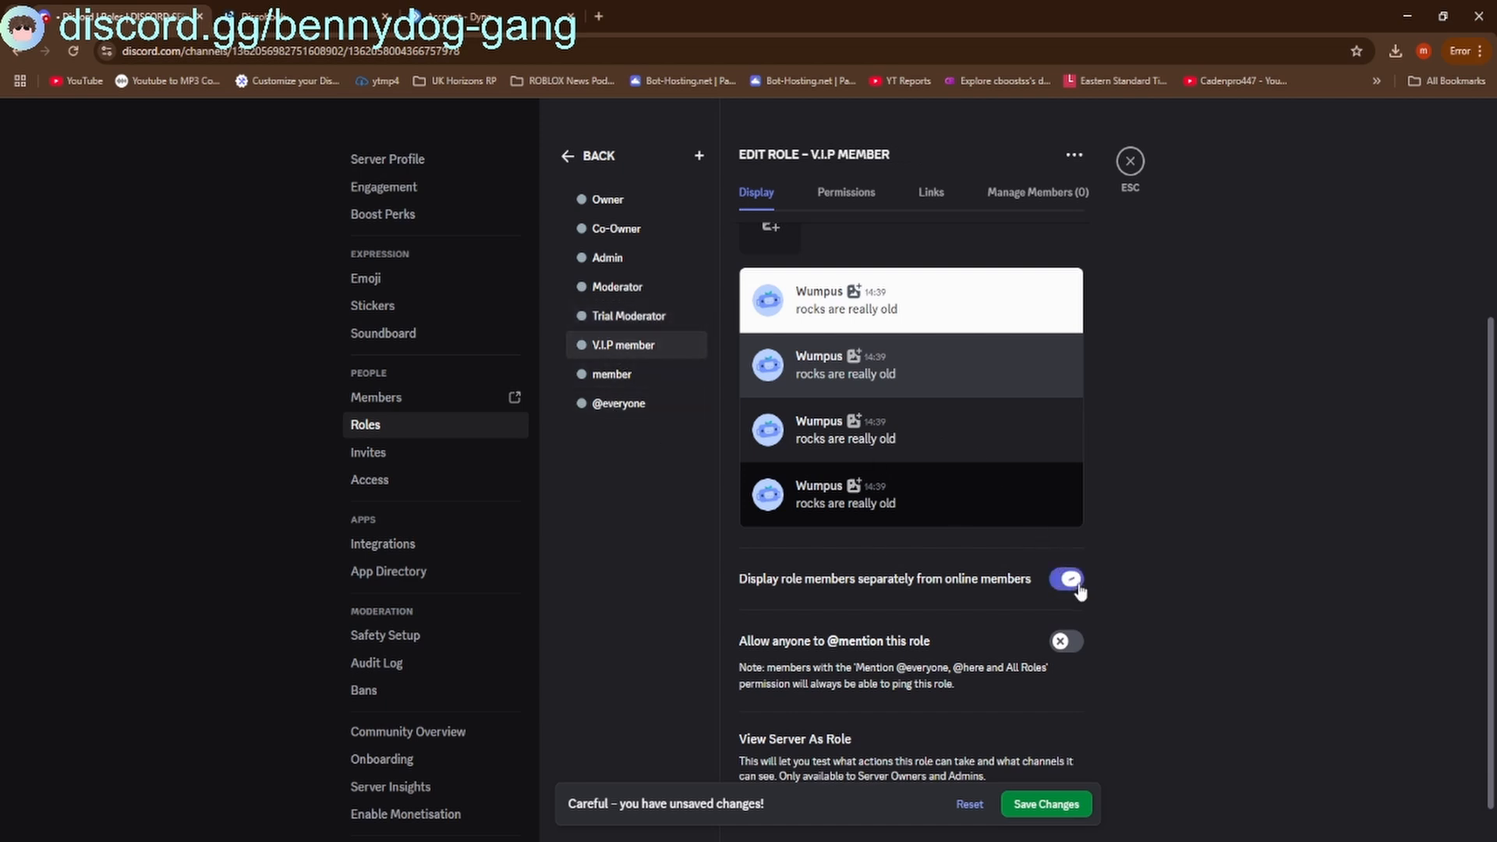
Enable displaying members separately for the member role, save all role changes, and leave the server settings
click(615, 402)
click(616, 374)
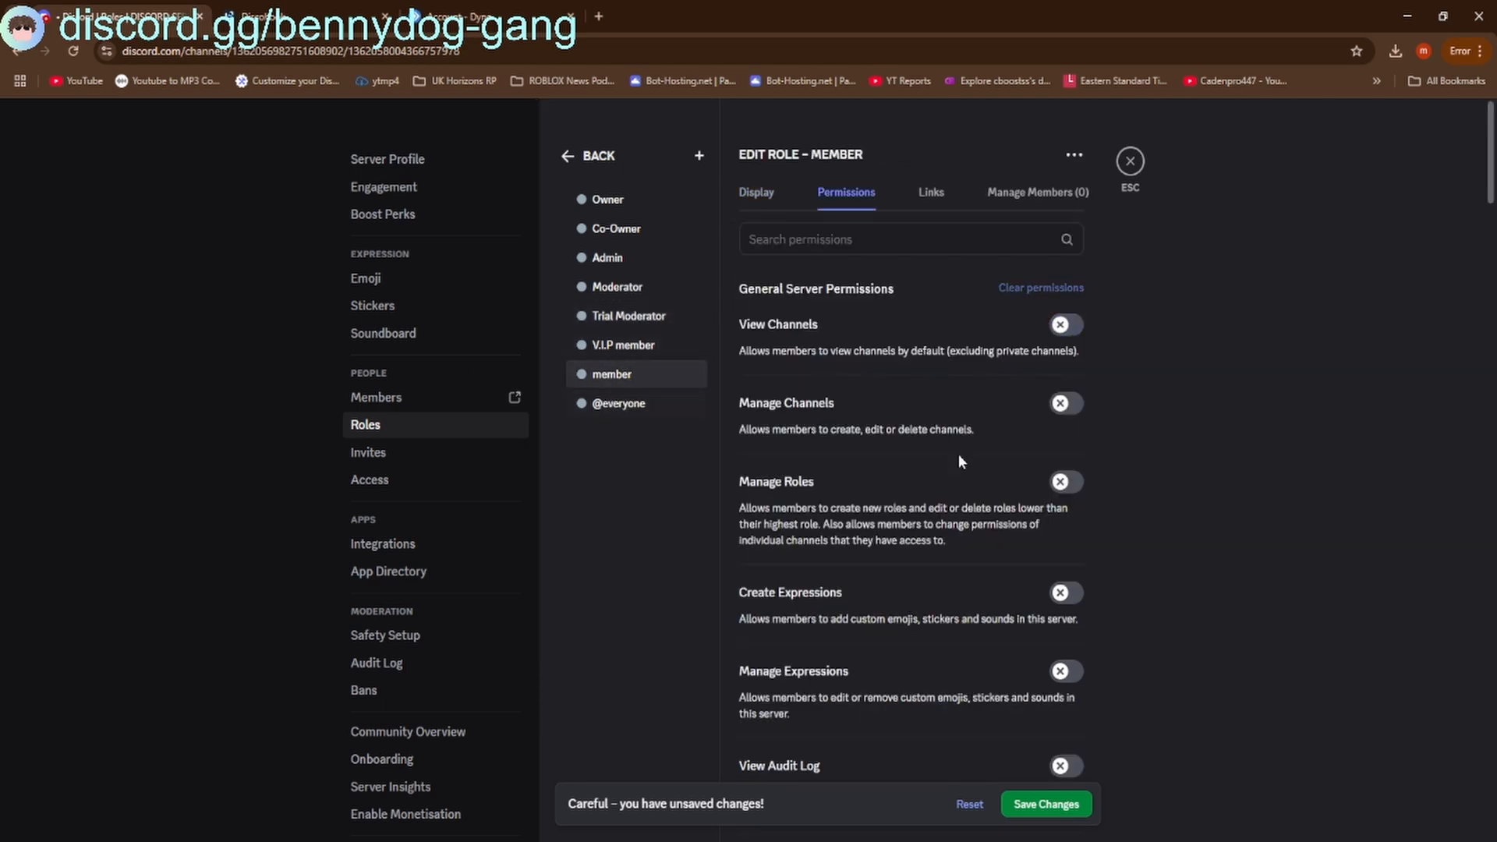
click(760, 209)
scroll(1060, 618, down, 5)
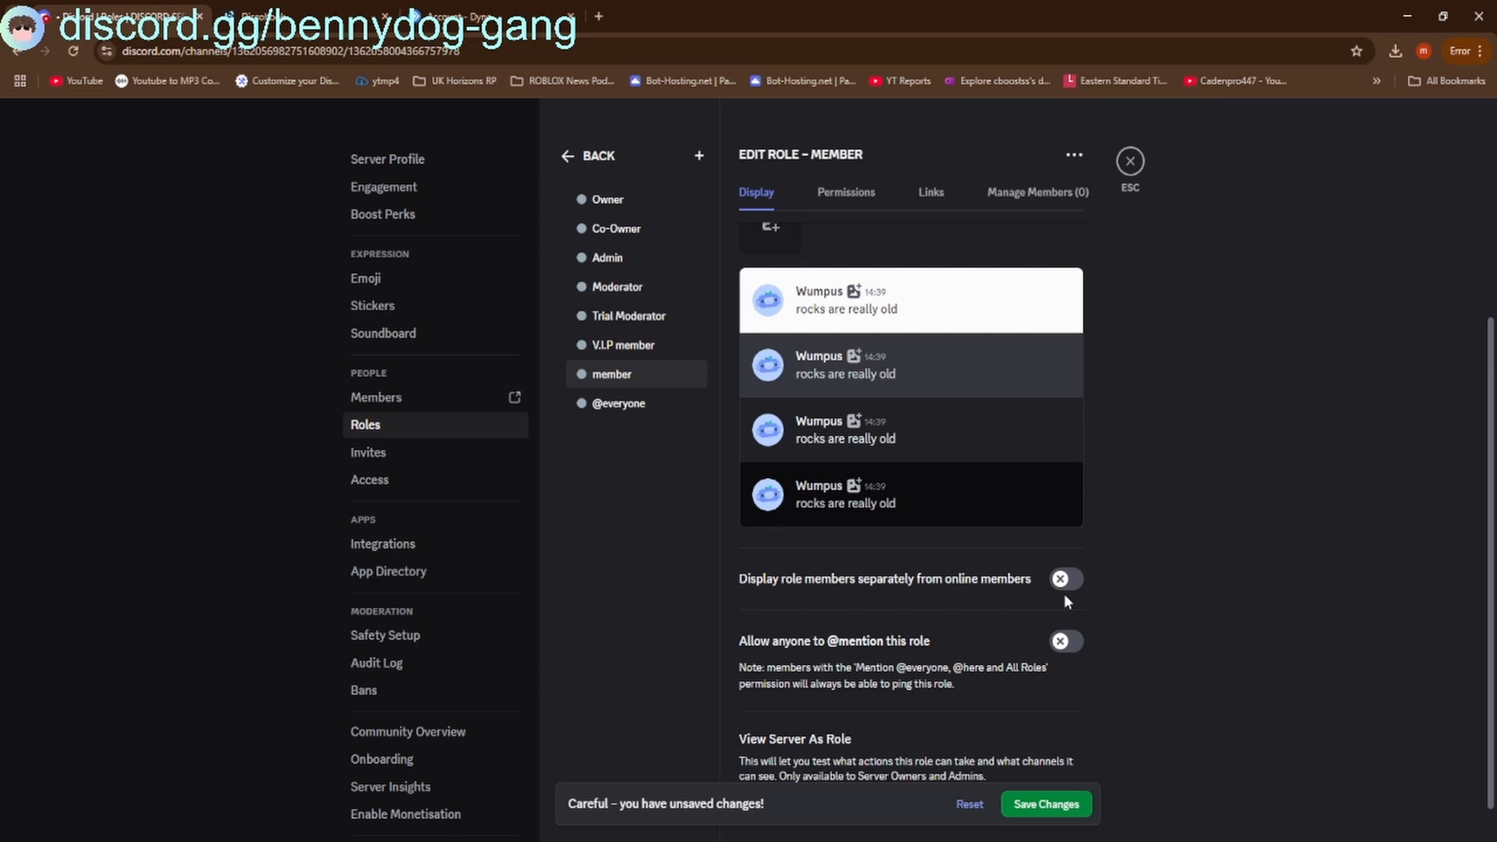
click(1065, 584)
click(1043, 807)
click(1119, 173)
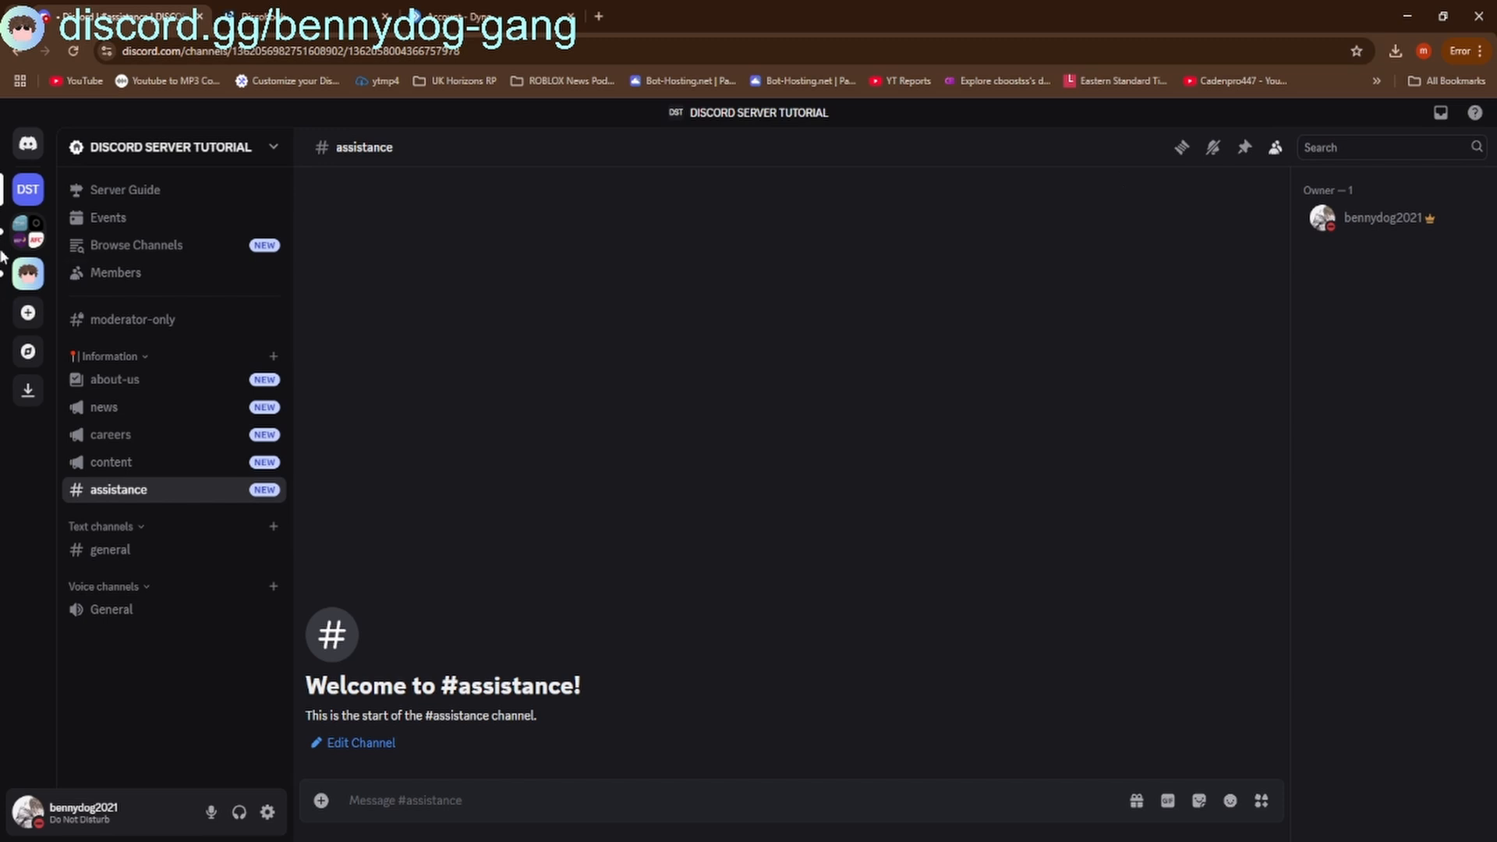
In the server's role settings, grant the Administrator permission to the Owner role
click(207, 162)
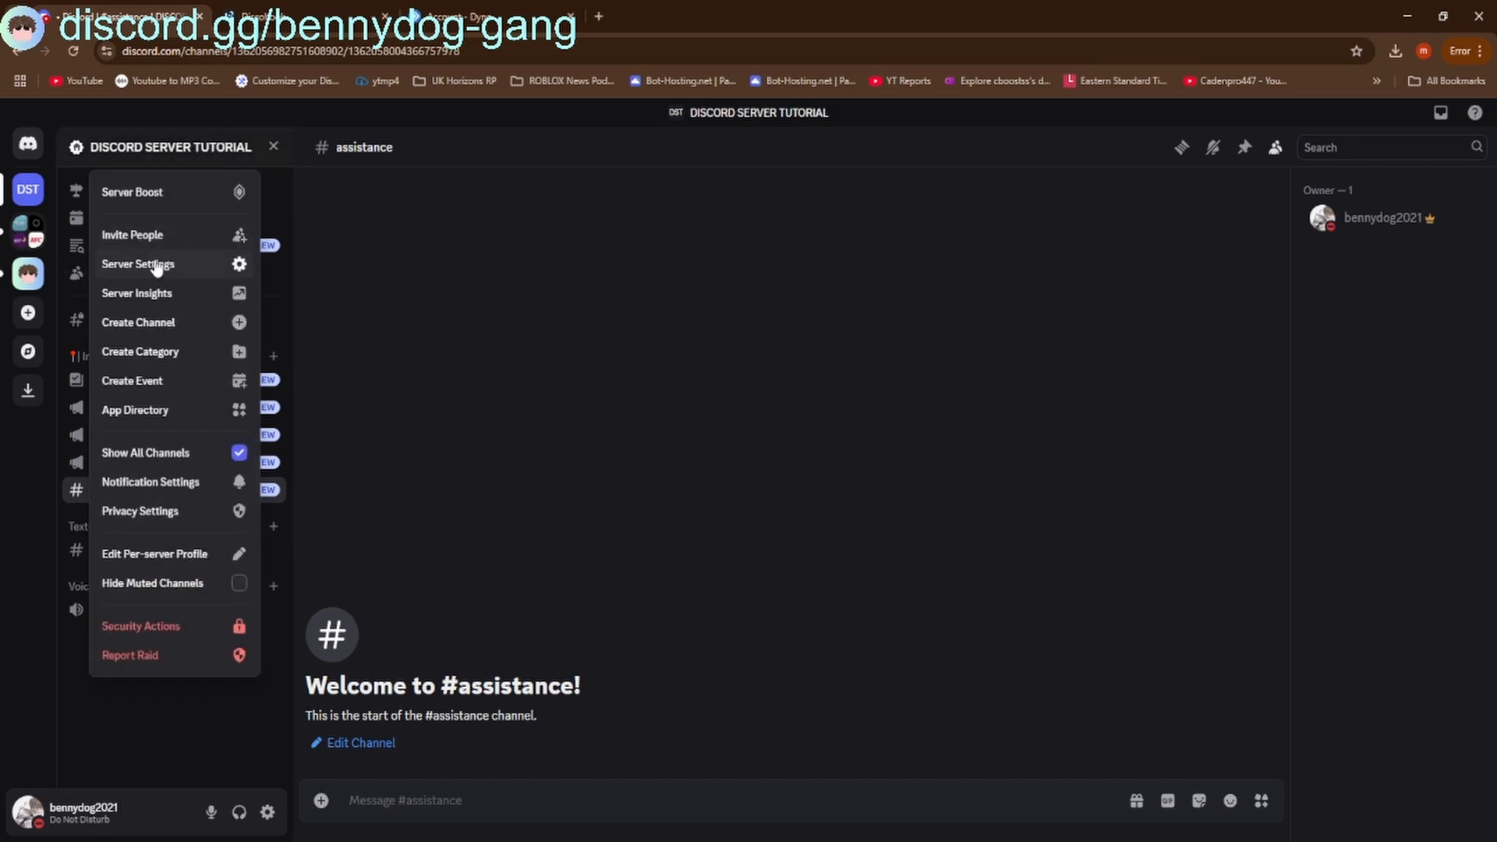
click(162, 260)
click(375, 426)
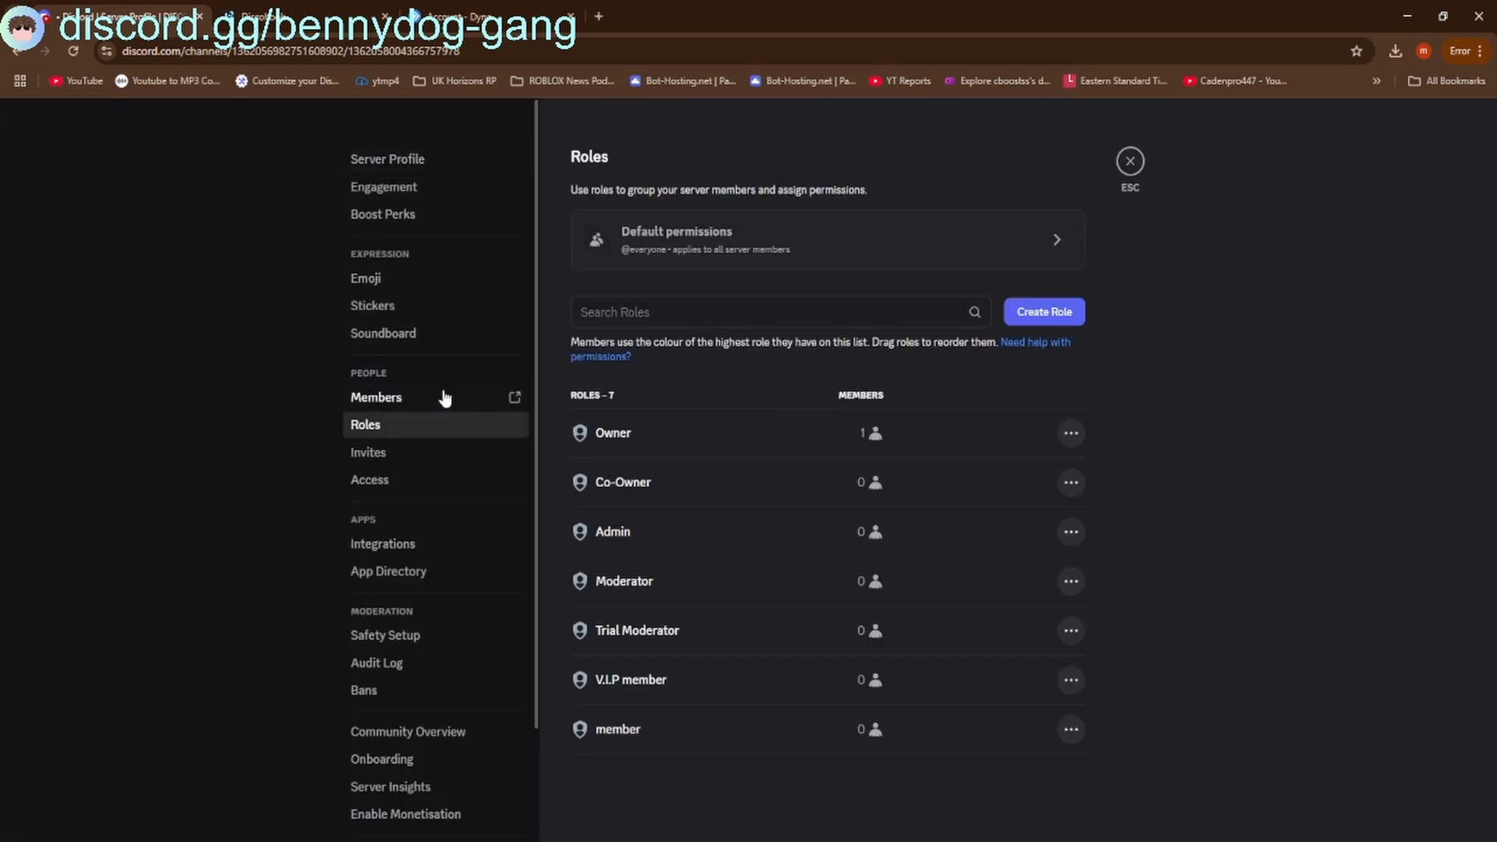
click(678, 438)
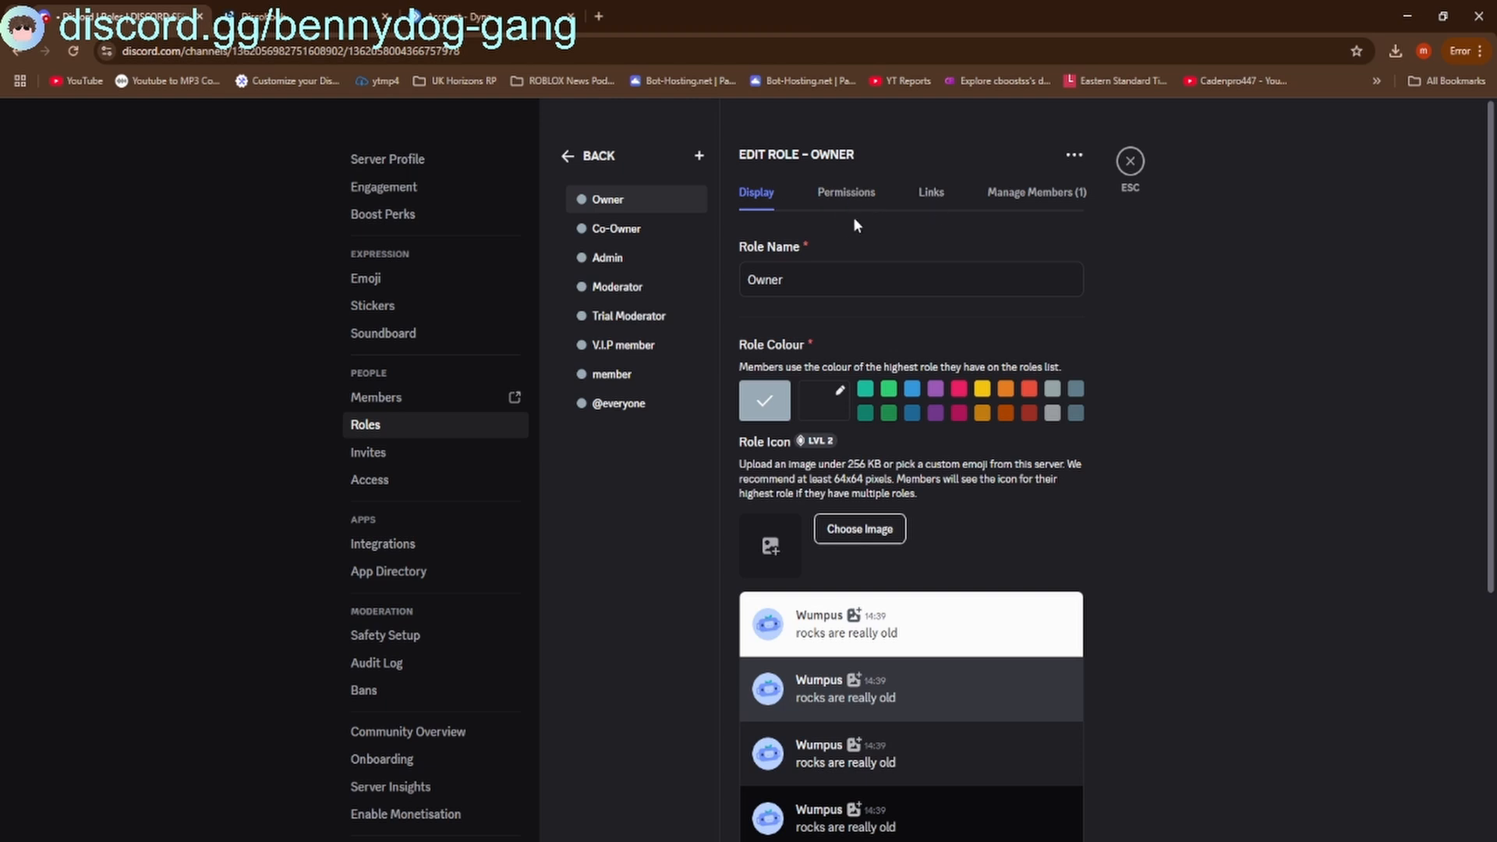
click(858, 198)
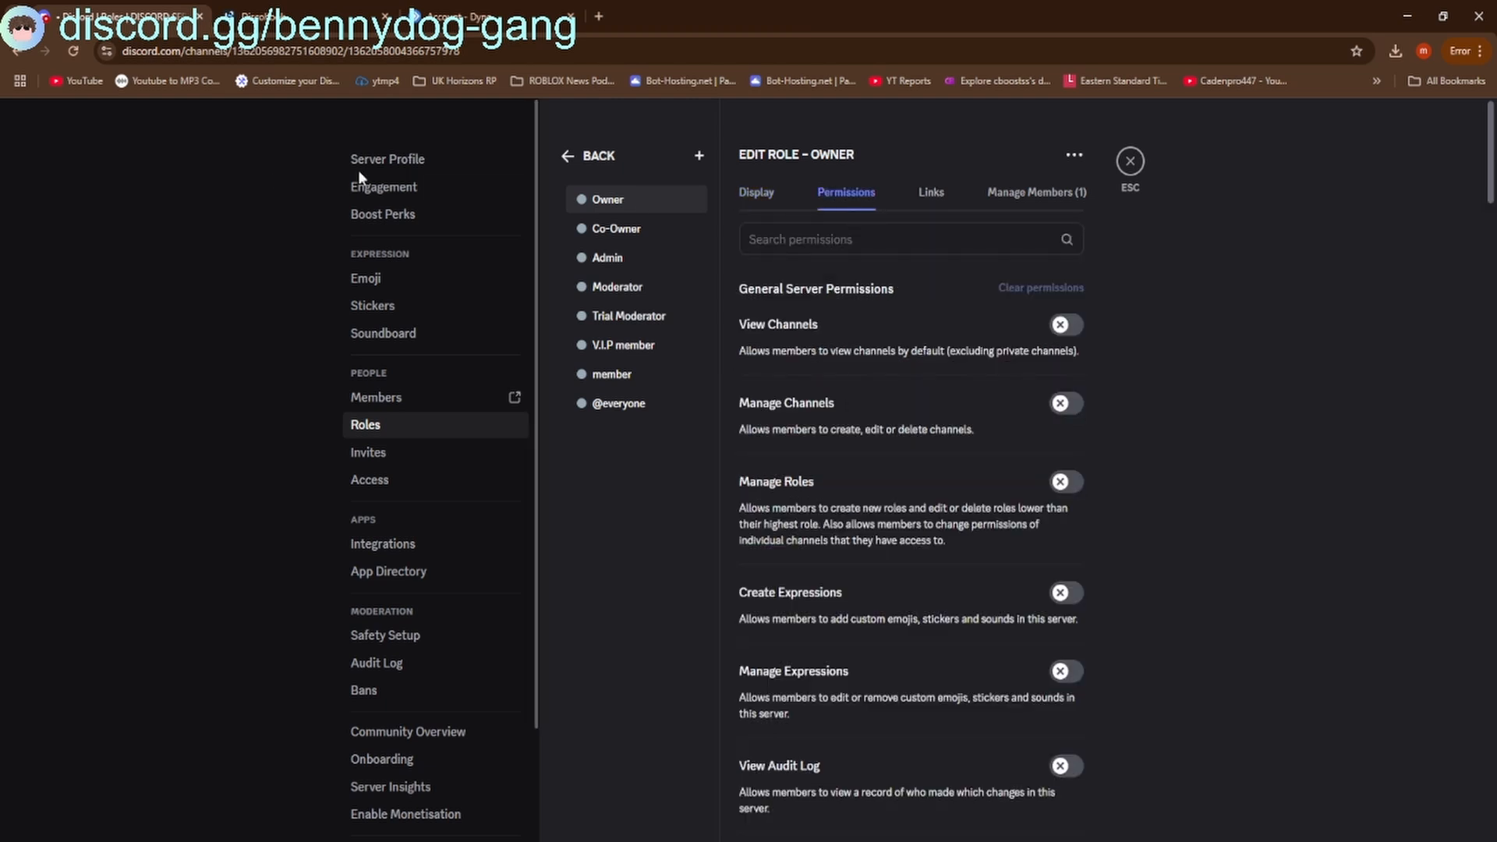
drag(1491, 164, 1411, 834)
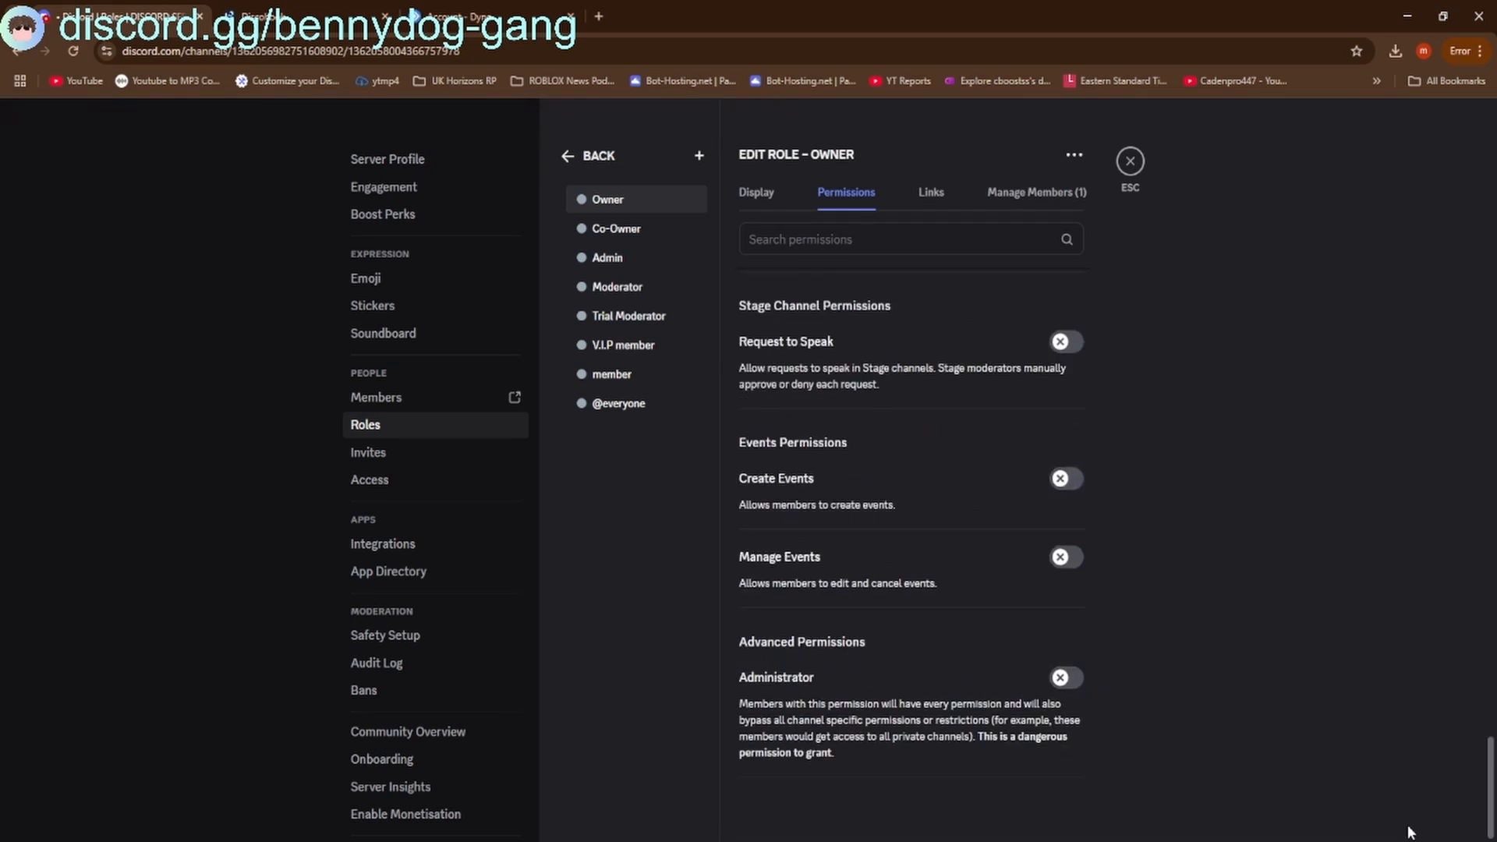
click(759, 684)
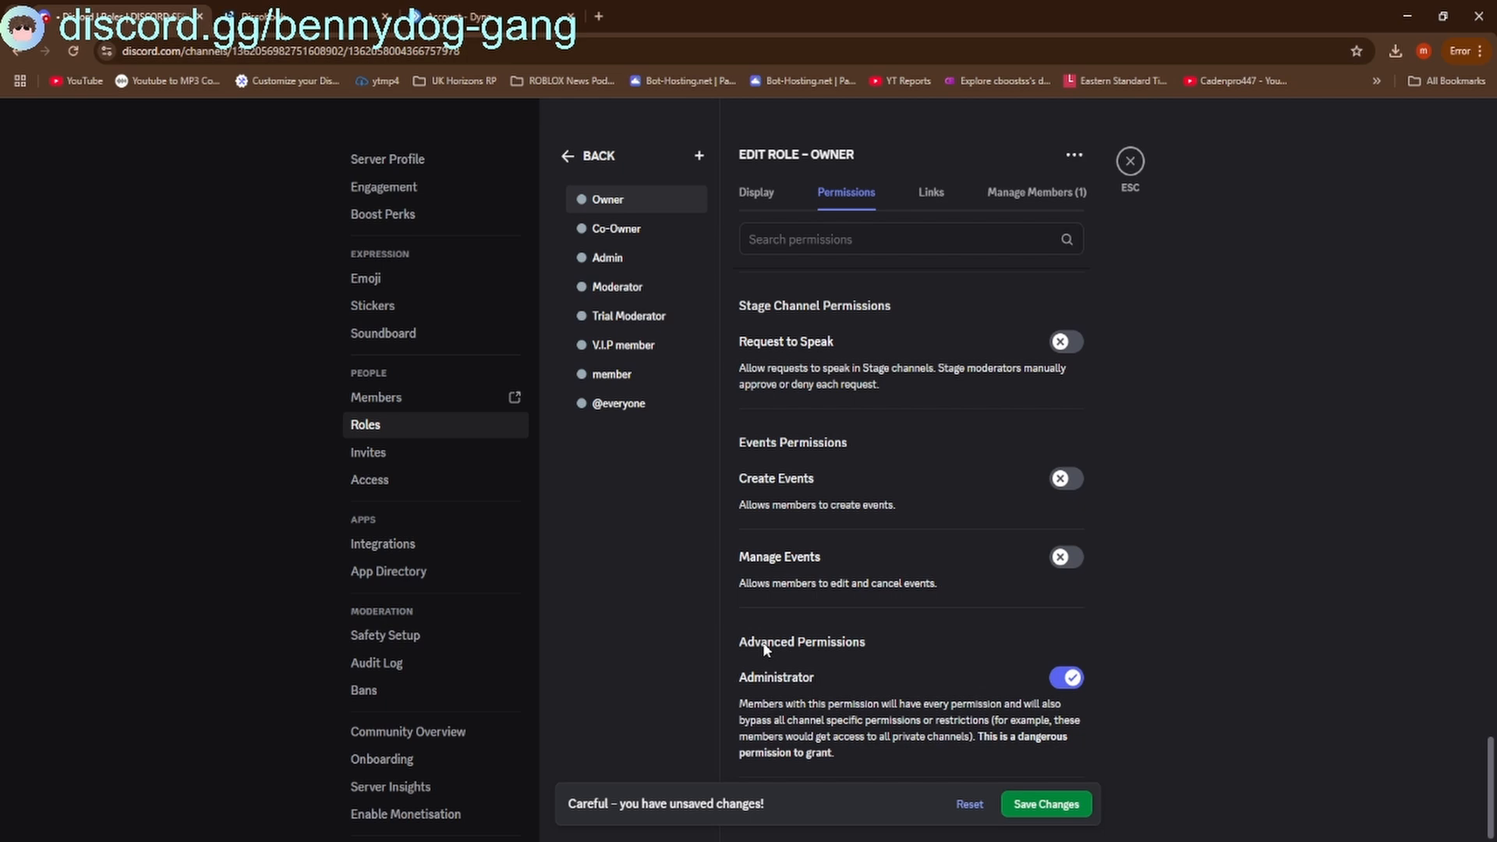
Grant the Administrator permission to the Co-Owner and Admin roles
click(660, 226)
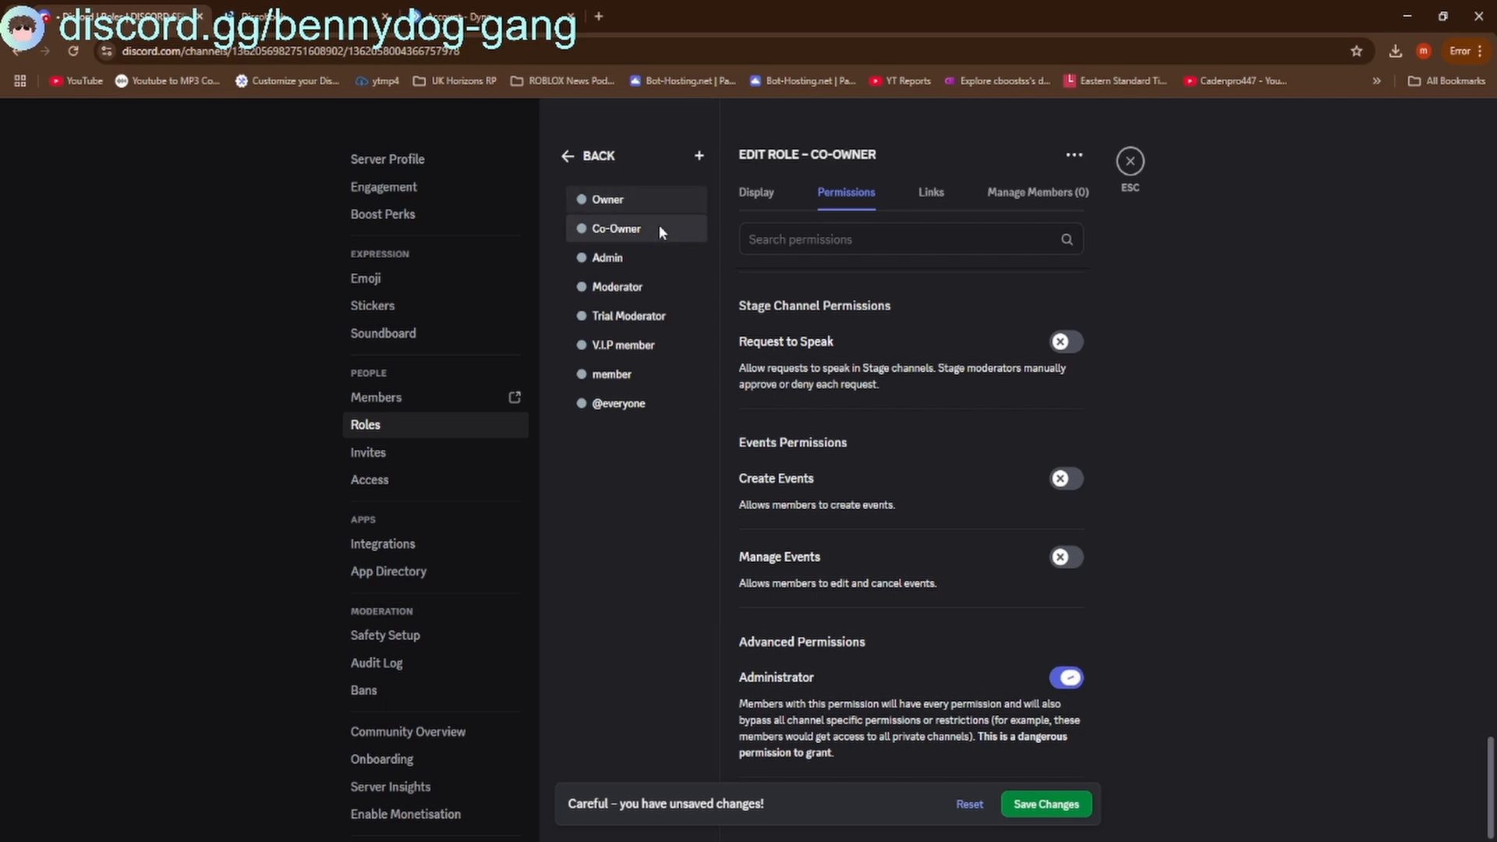
click(768, 679)
click(641, 260)
click(768, 686)
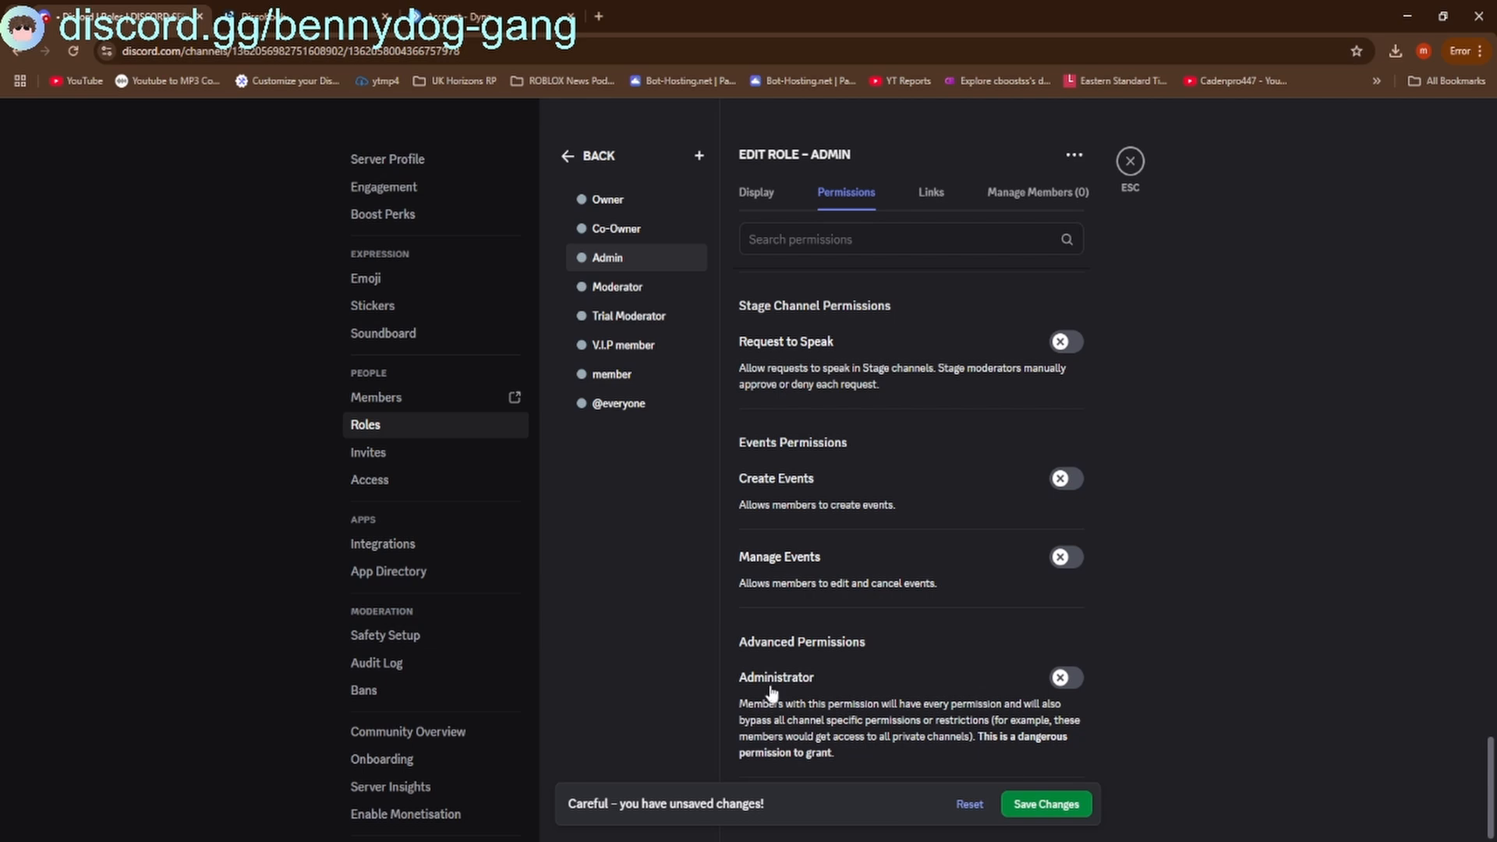
Turn on the Administrator permission for the Admin role and save the role changes
click(769, 688)
click(1079, 811)
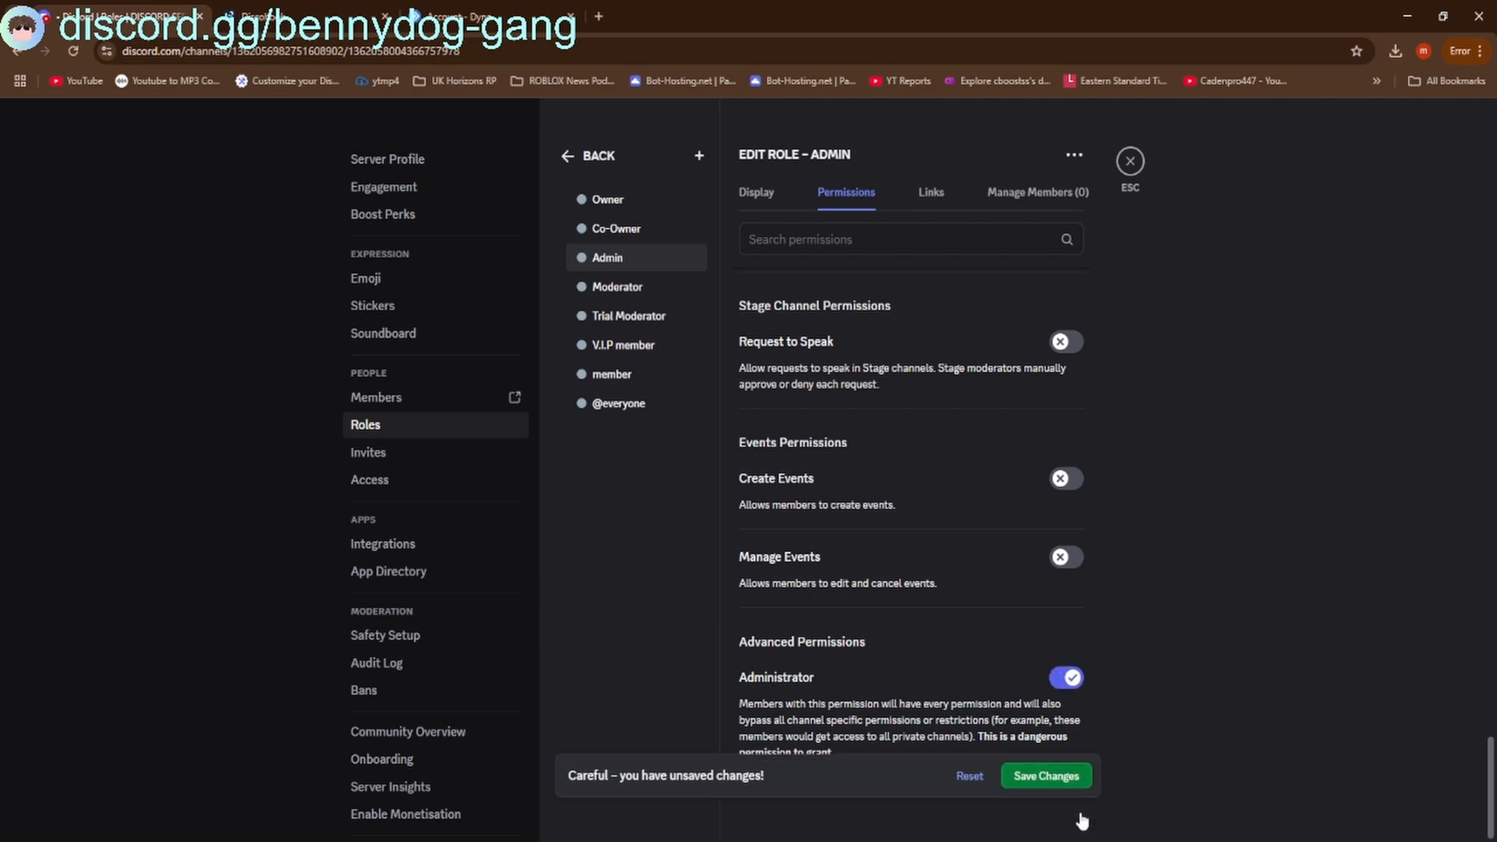
Grant the Moderator role the general server permissions View Channels, Create Expressions and View Audit Log
click(658, 289)
scroll(1325, 483, up, 1)
scroll(1326, 483, up, 15)
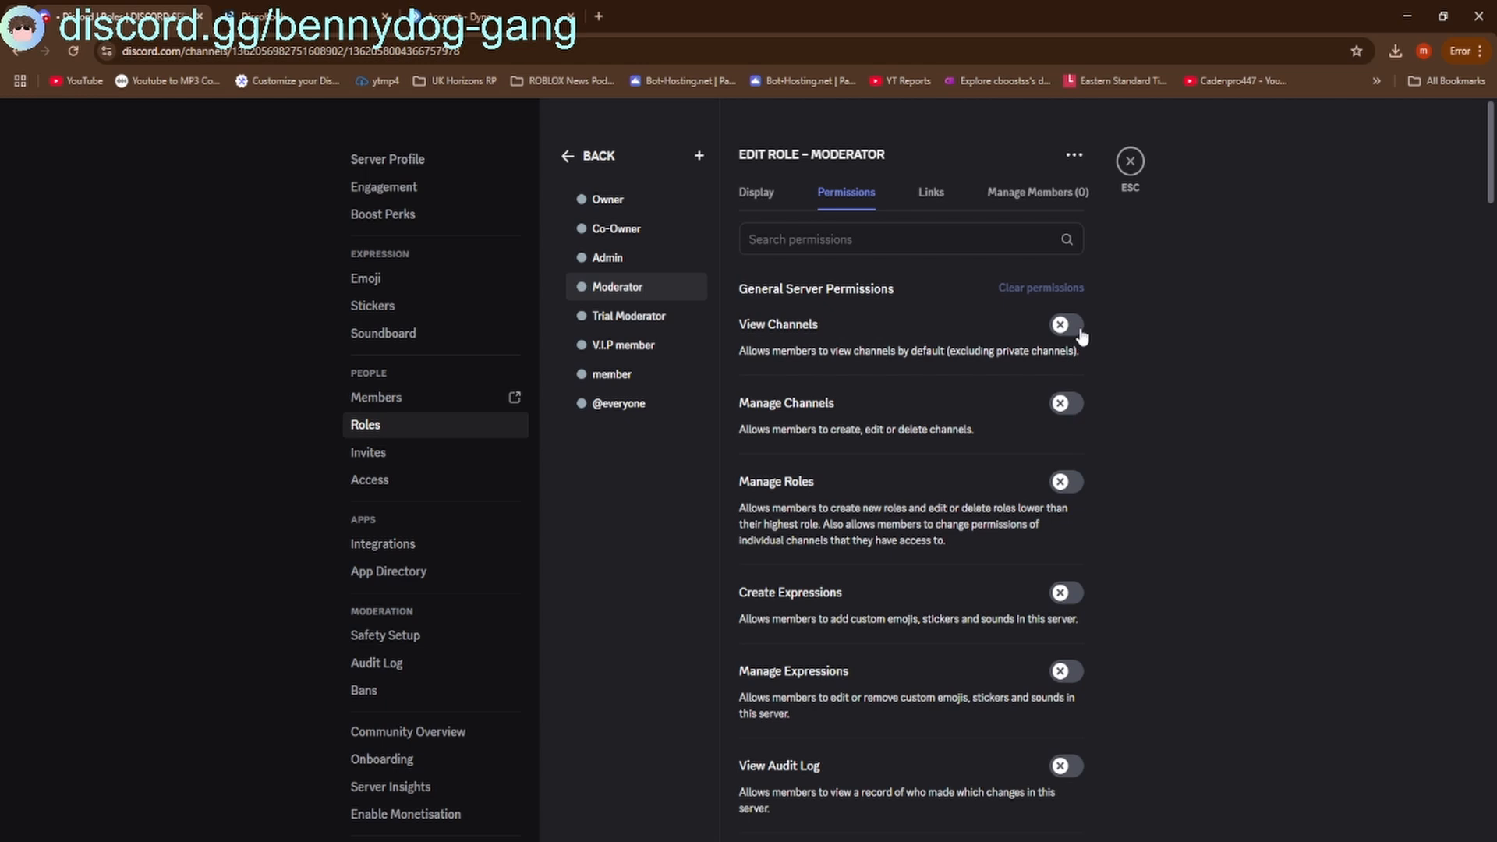
click(1080, 334)
scroll(1077, 347, down, 3)
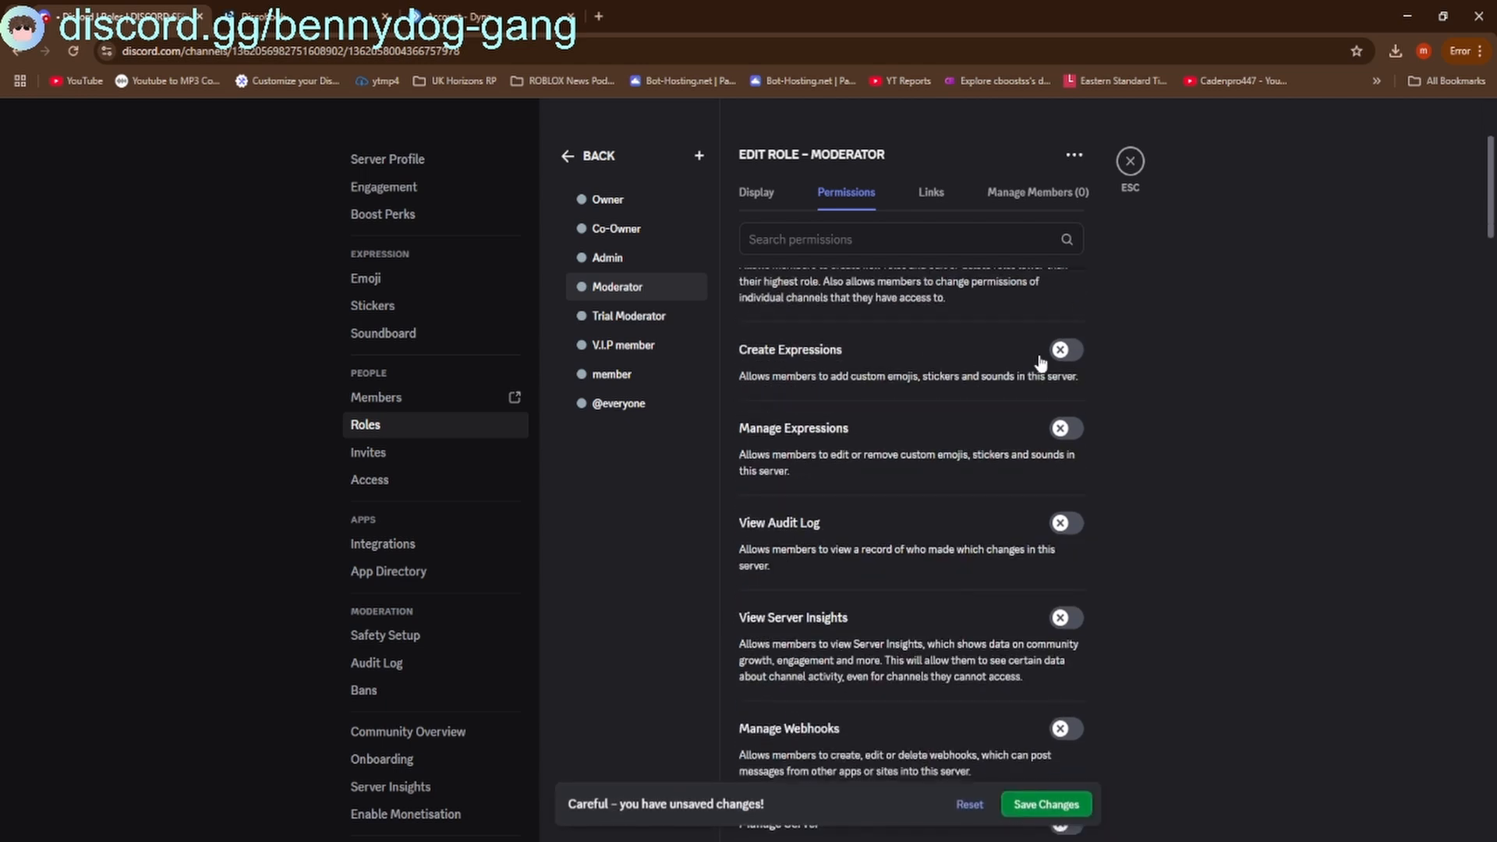
click(1072, 355)
click(1065, 523)
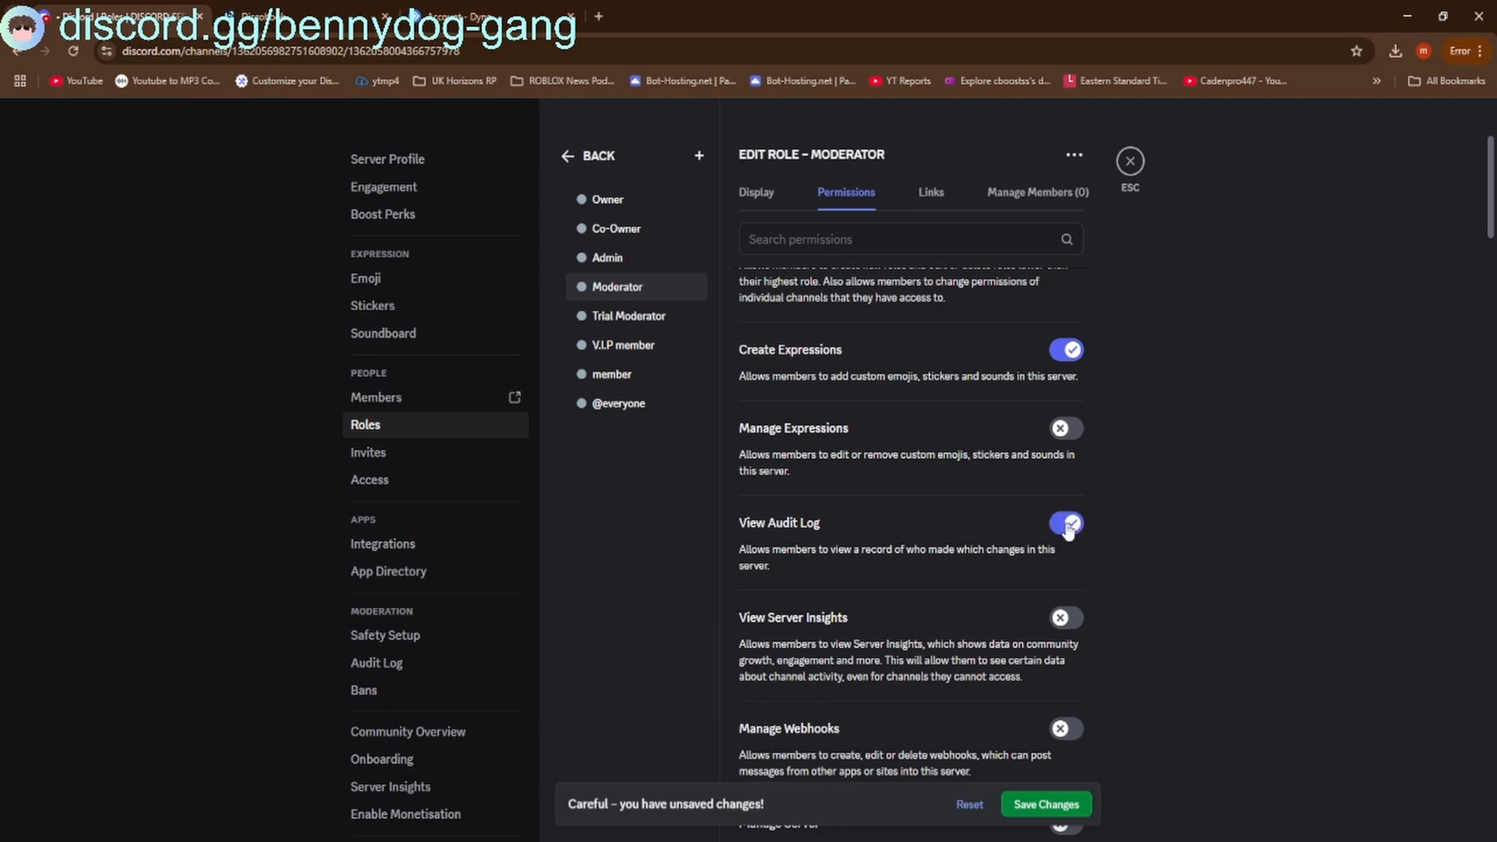
Grant the Moderator role the membership permissions Create Invite, Change Nickname and Time out members
scroll(1067, 531, down, 2)
scroll(1068, 531, down, 4)
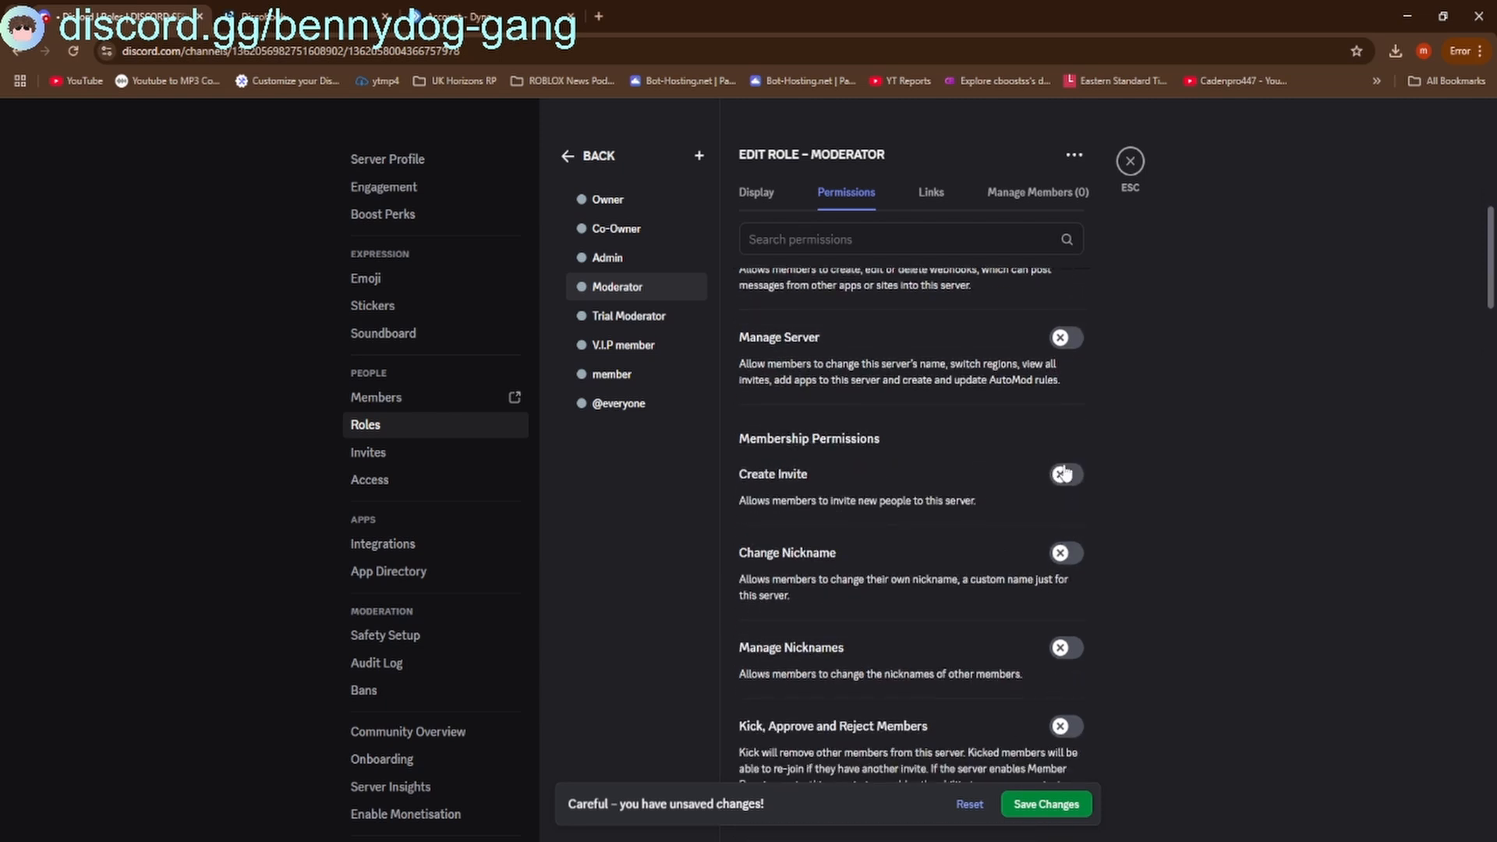
click(1064, 477)
click(1074, 553)
scroll(944, 686, down, 3)
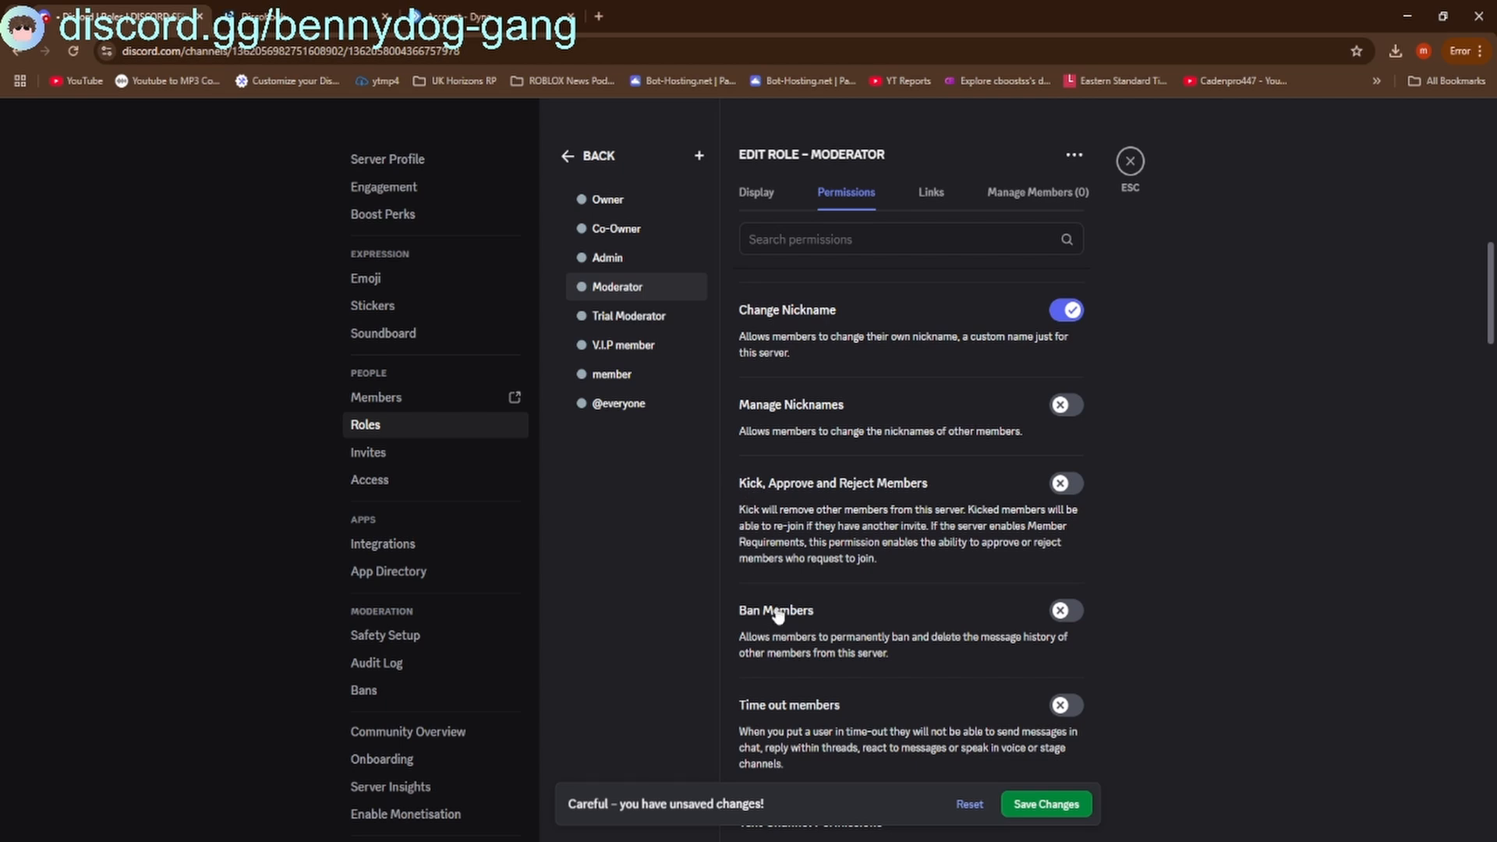
scroll(822, 574, down, 2)
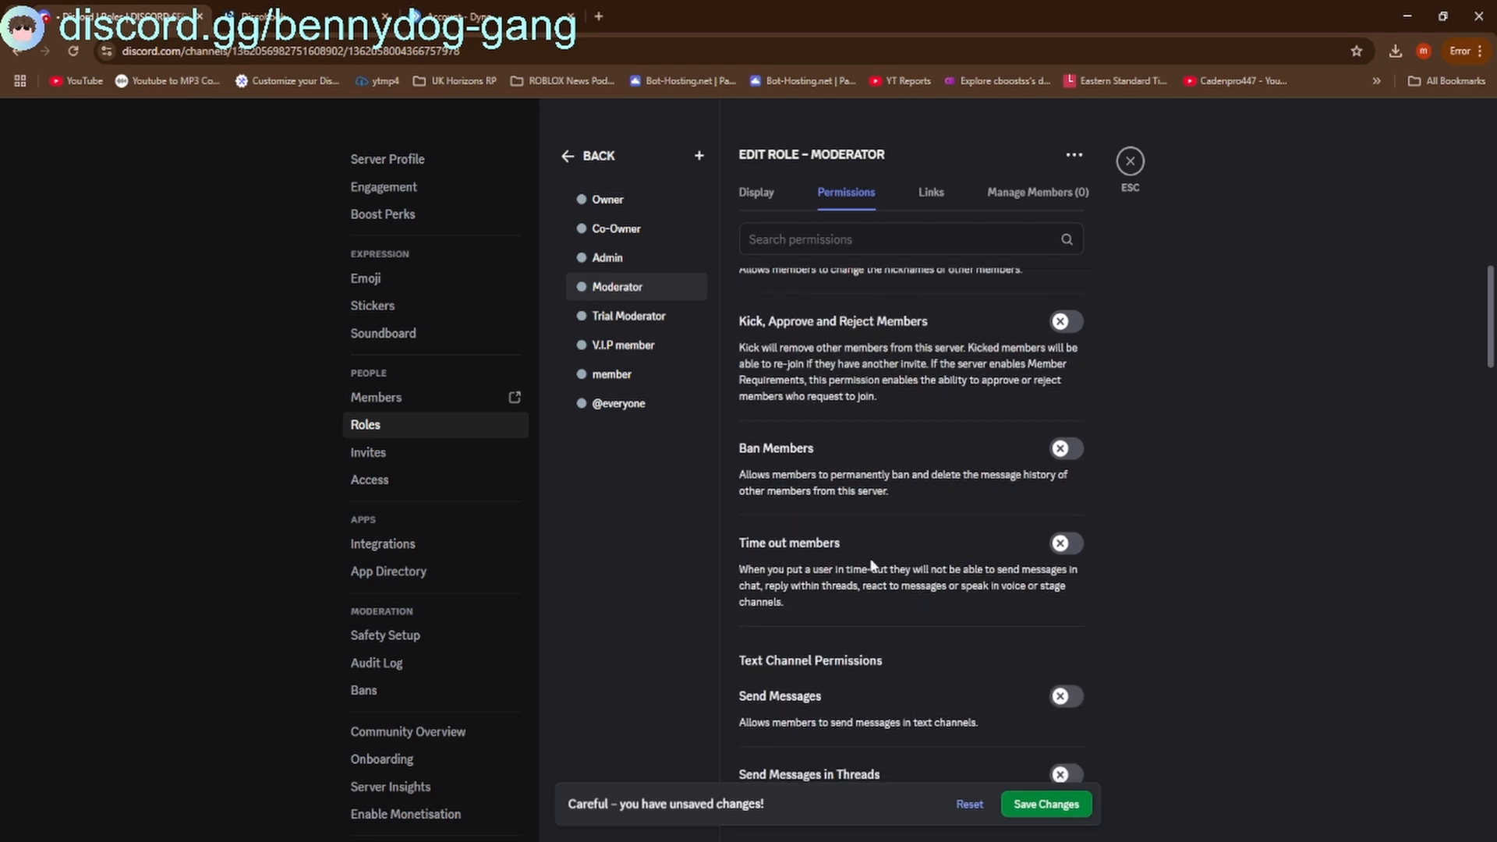
click(779, 551)
Allow the Moderator role to Send Messages, Send Messages in Threads and Create Public Threads
scroll(780, 553, down, 2)
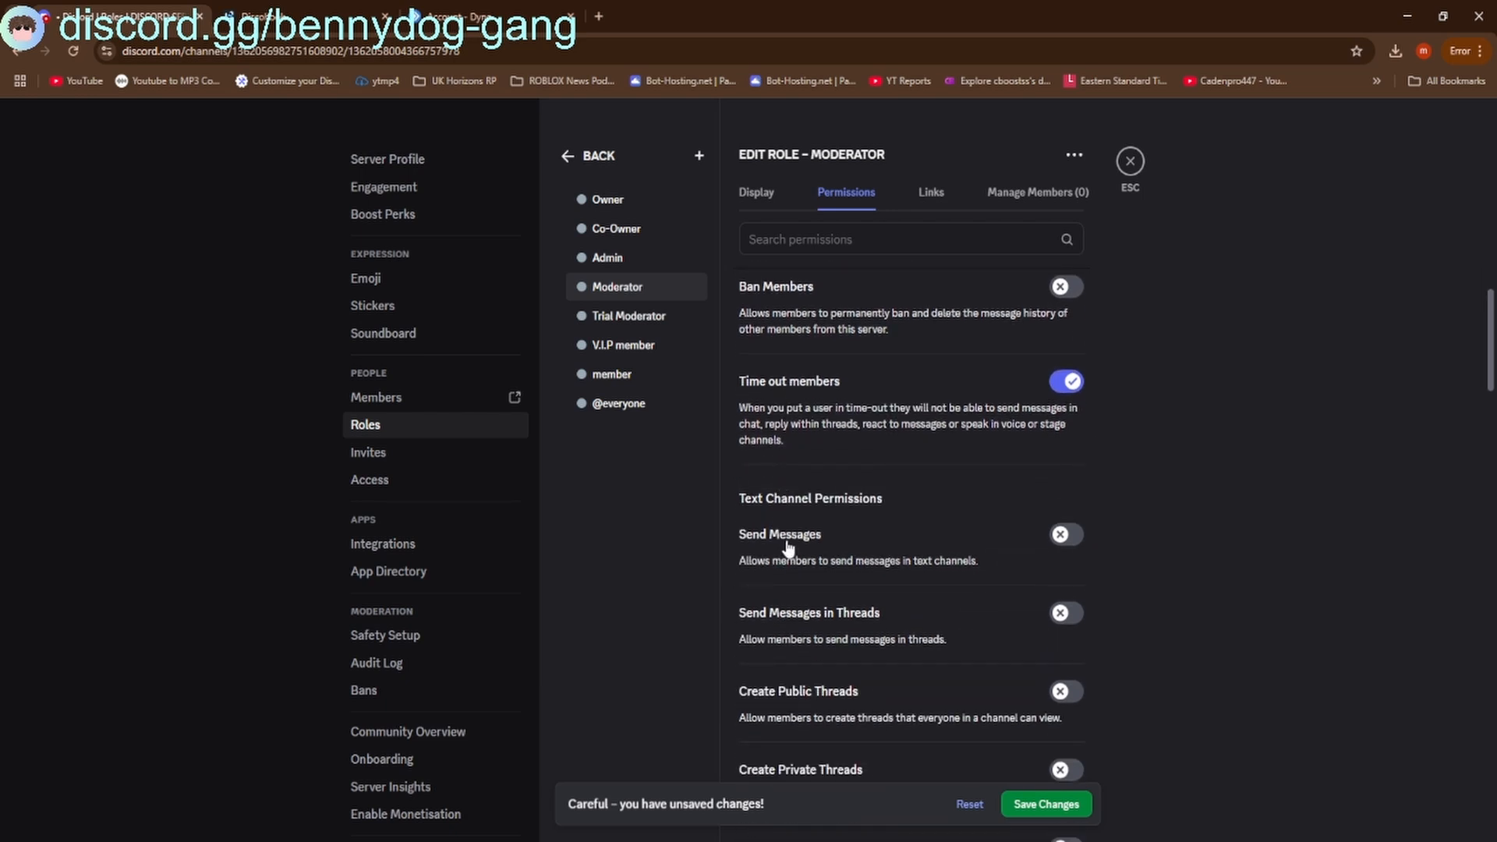
click(787, 548)
click(823, 620)
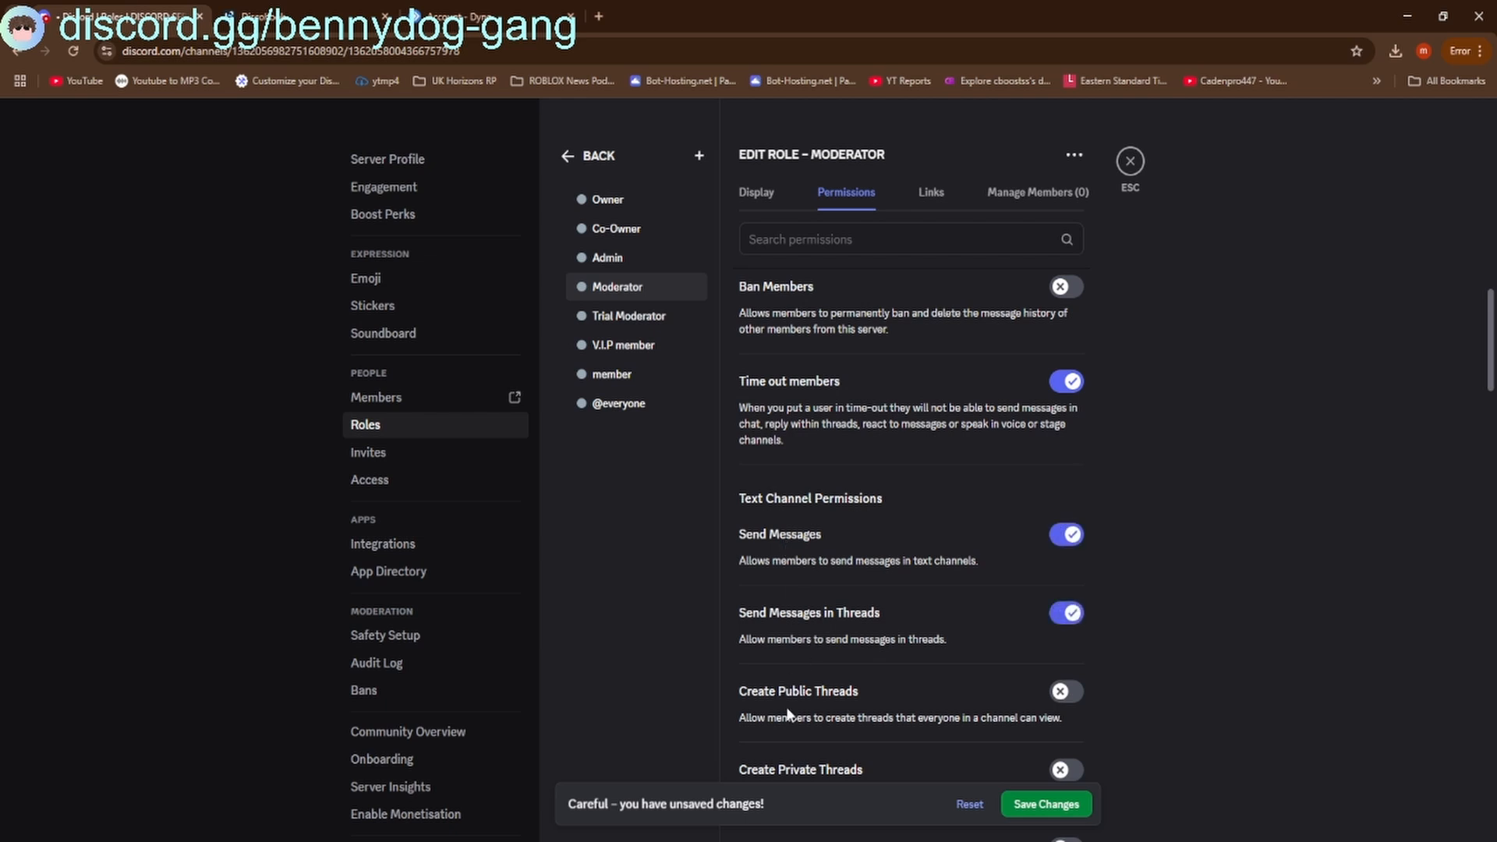
click(781, 693)
Allow the Moderator role to Embed Links, Attach Files, Add Reactions, Use External Emojis and Use External Stickers
scroll(782, 697, down, 1)
scroll(782, 697, down, 2)
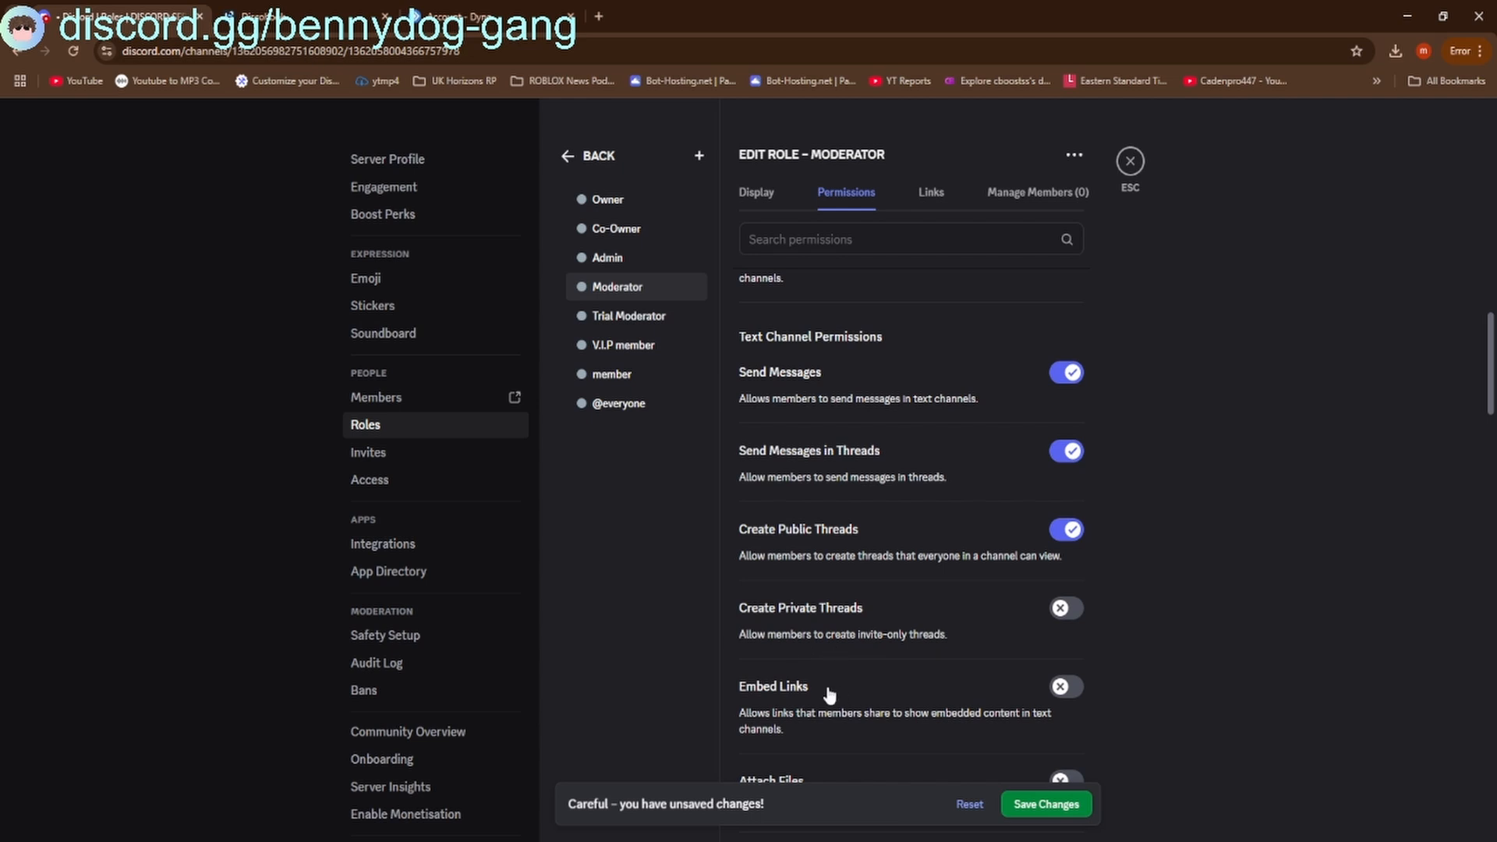
scroll(828, 694, down, 4)
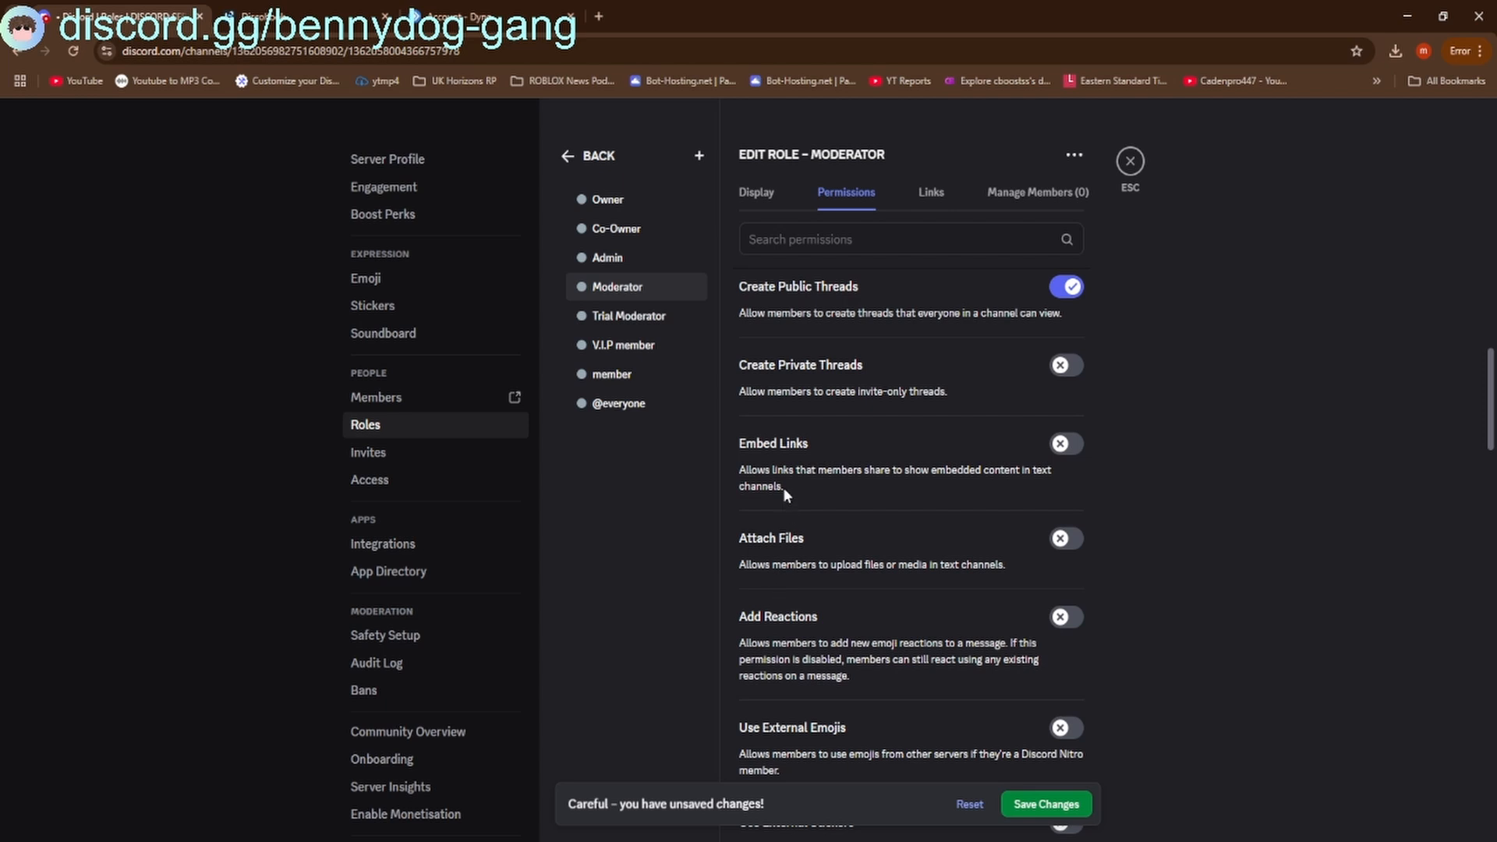
click(796, 446)
click(763, 551)
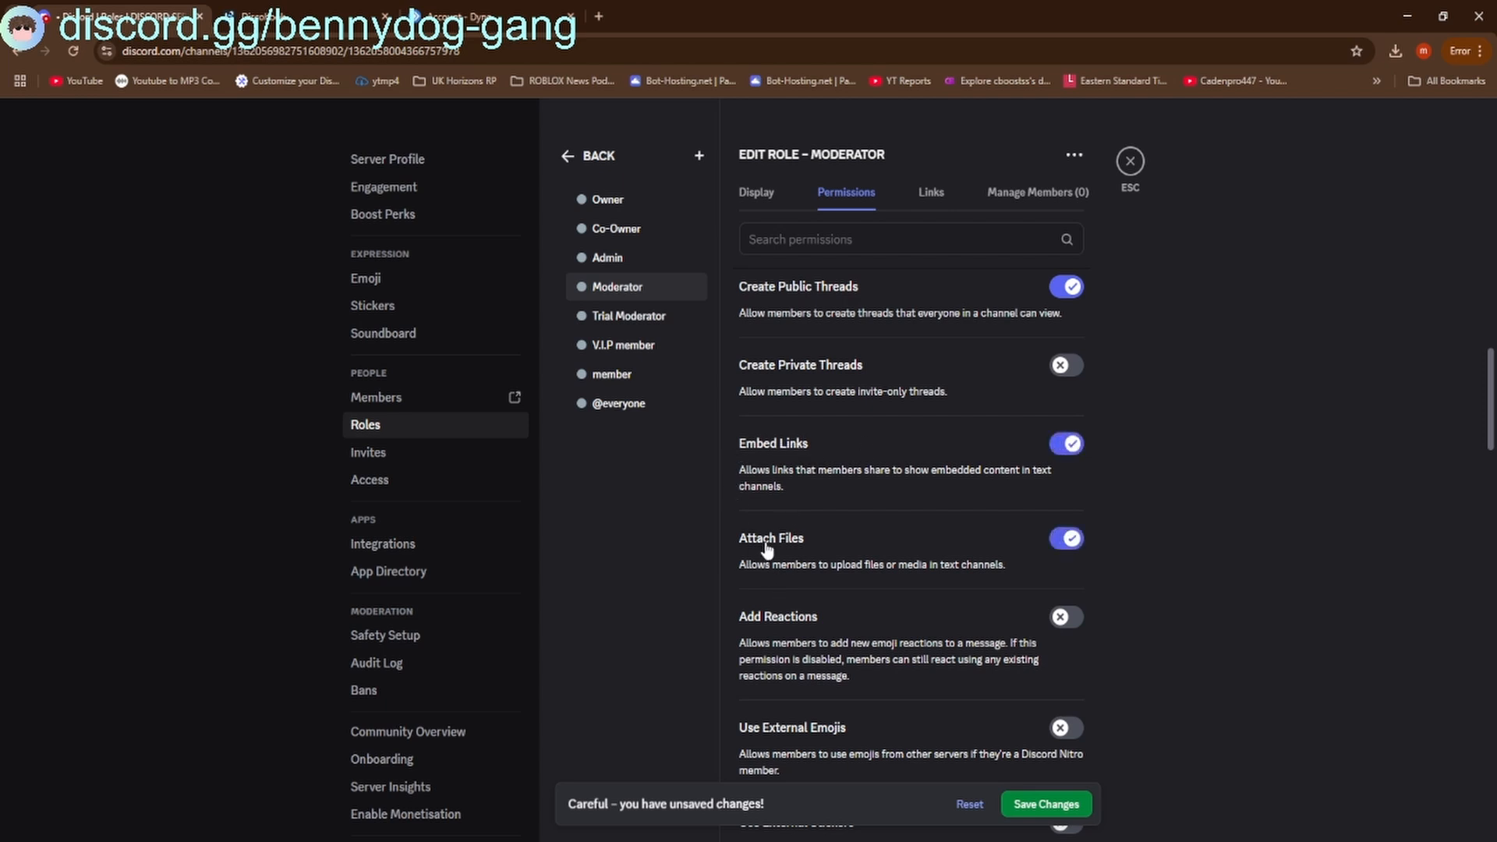
click(760, 622)
scroll(760, 622, down, 5)
scroll(761, 621, up, 1)
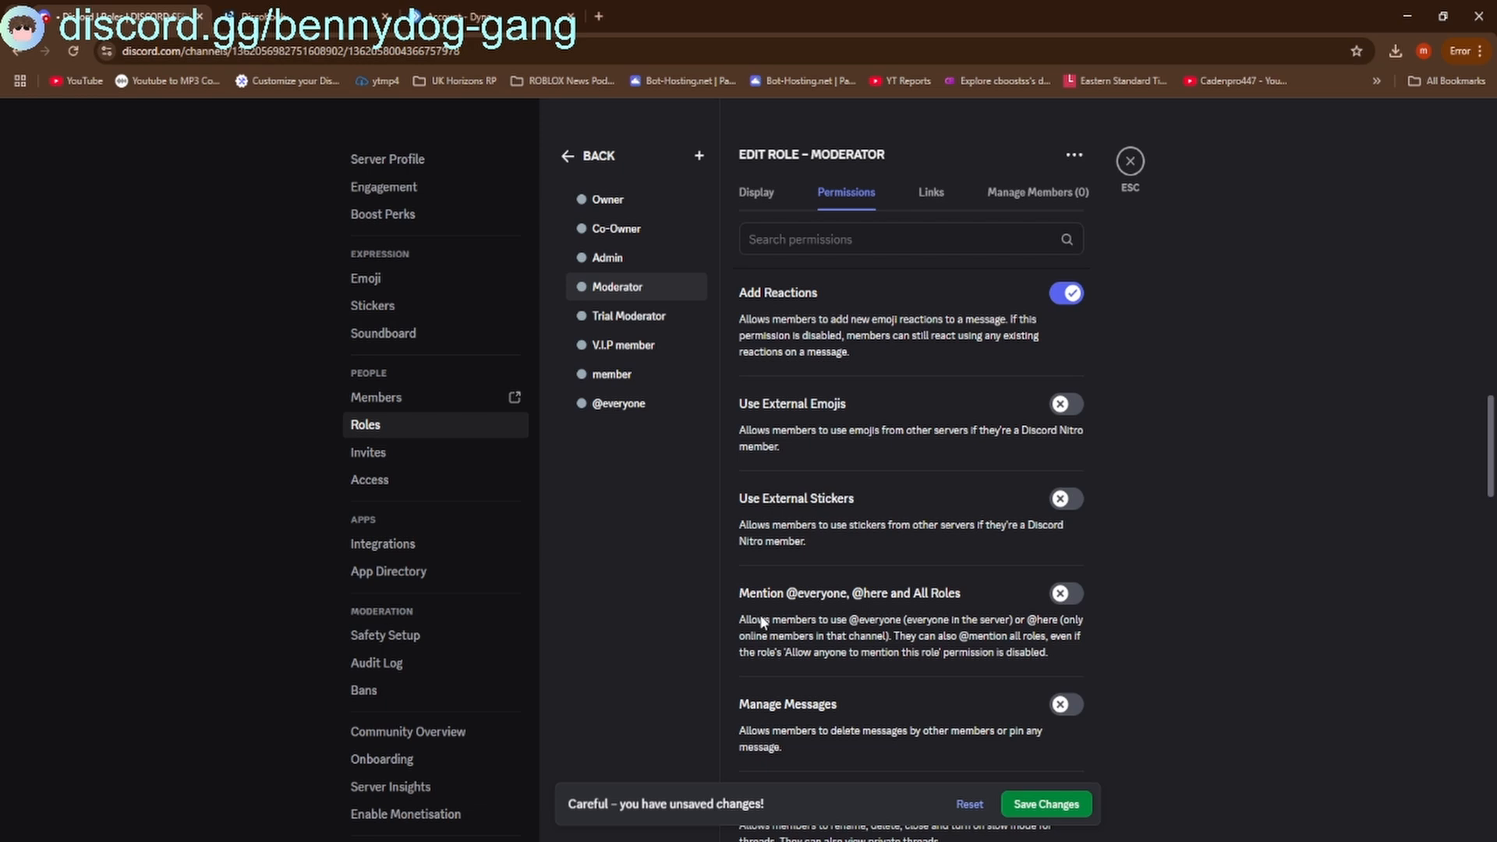
click(1065, 498)
click(1064, 404)
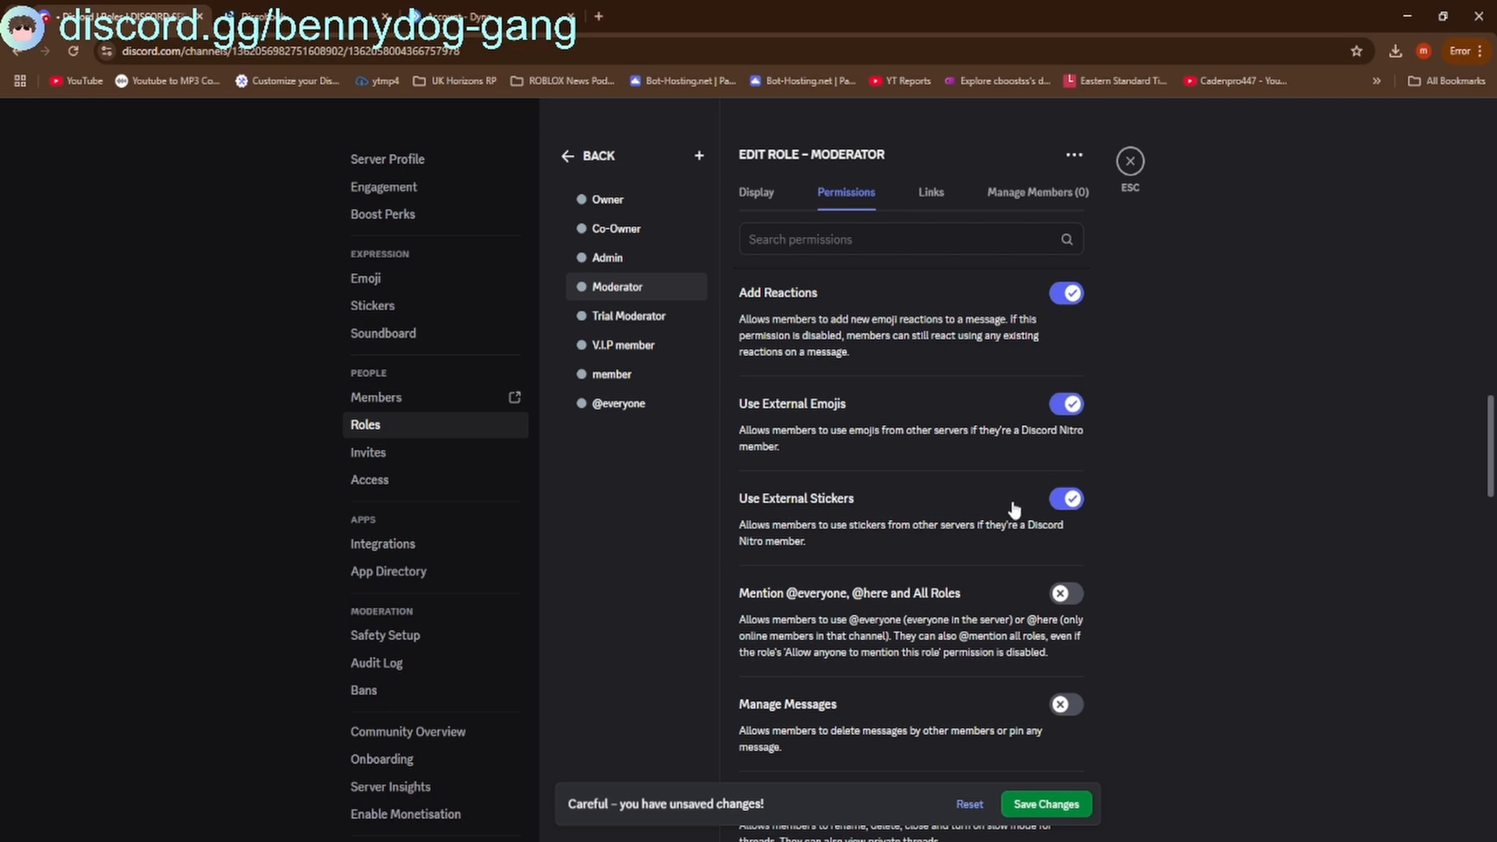
Enable Read Message History, Send Text-to-speech Messages, Send Voice Messages and Create Polls for the Moderator role
scroll(1010, 515, down, 2)
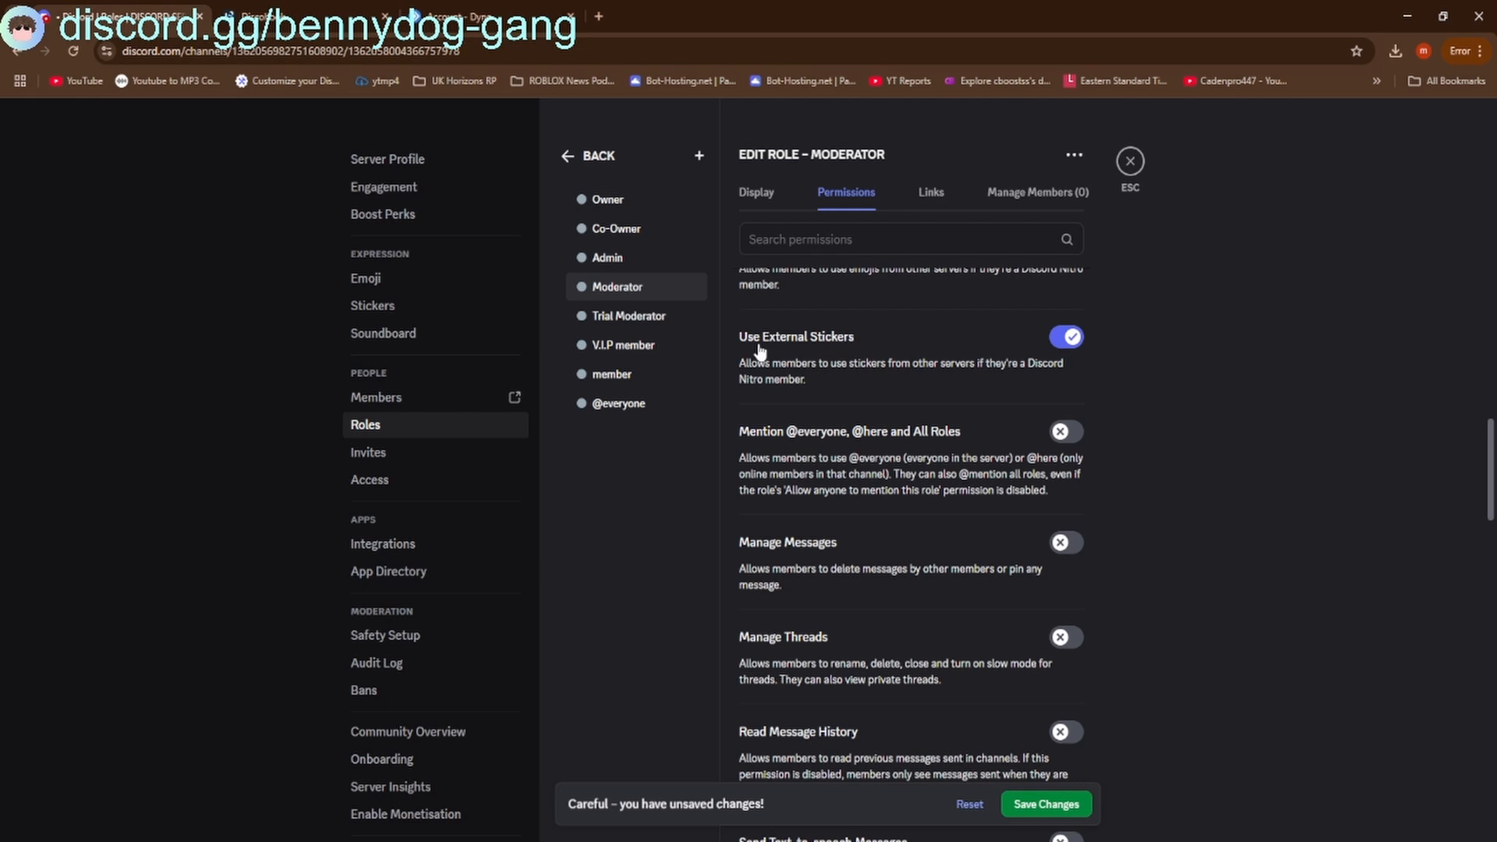
scroll(825, 518, down, 1)
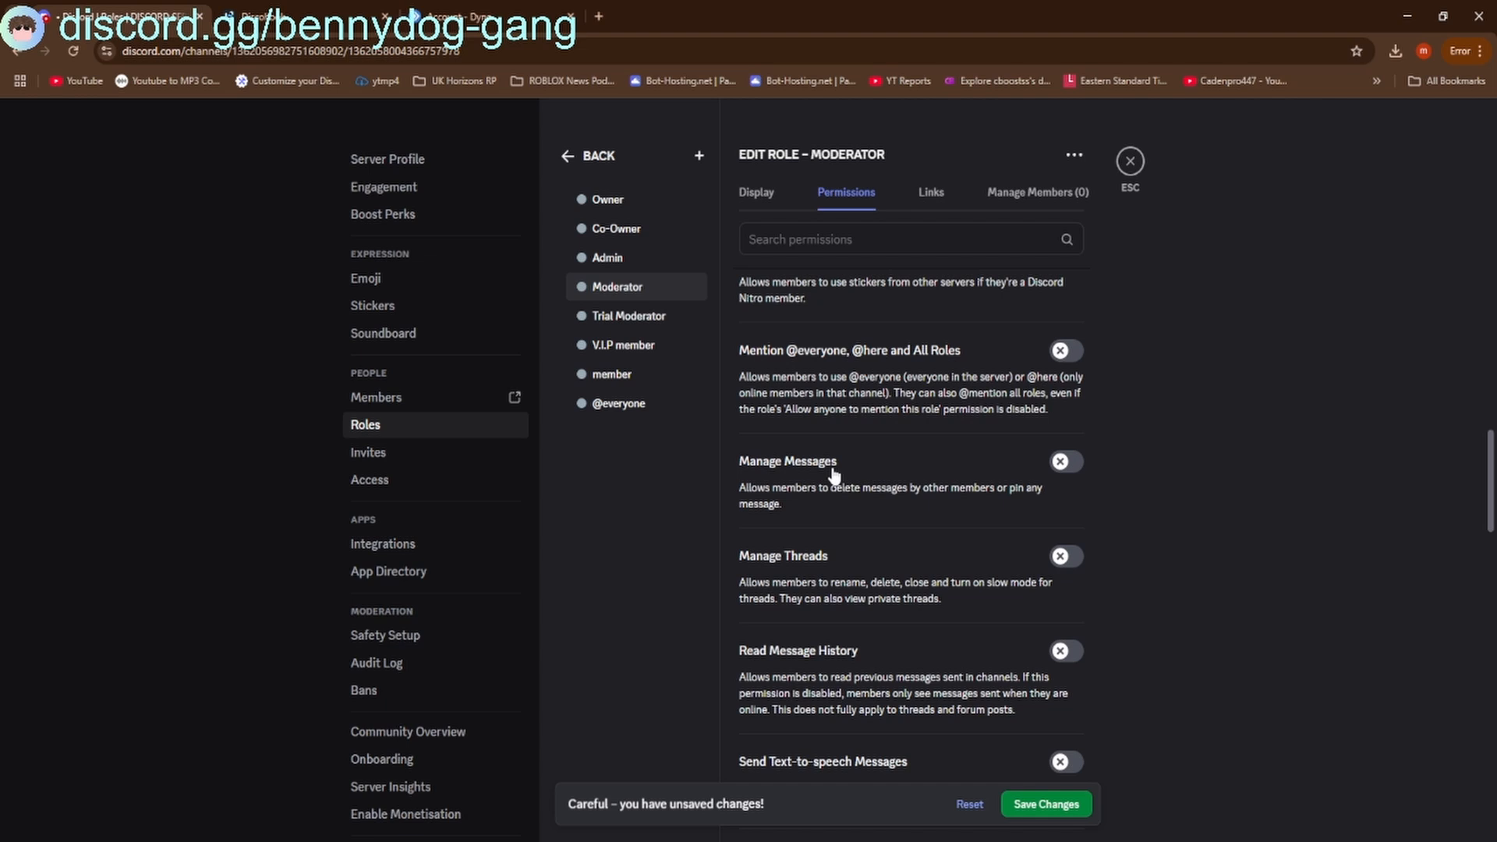
click(789, 665)
scroll(789, 665, down, 2)
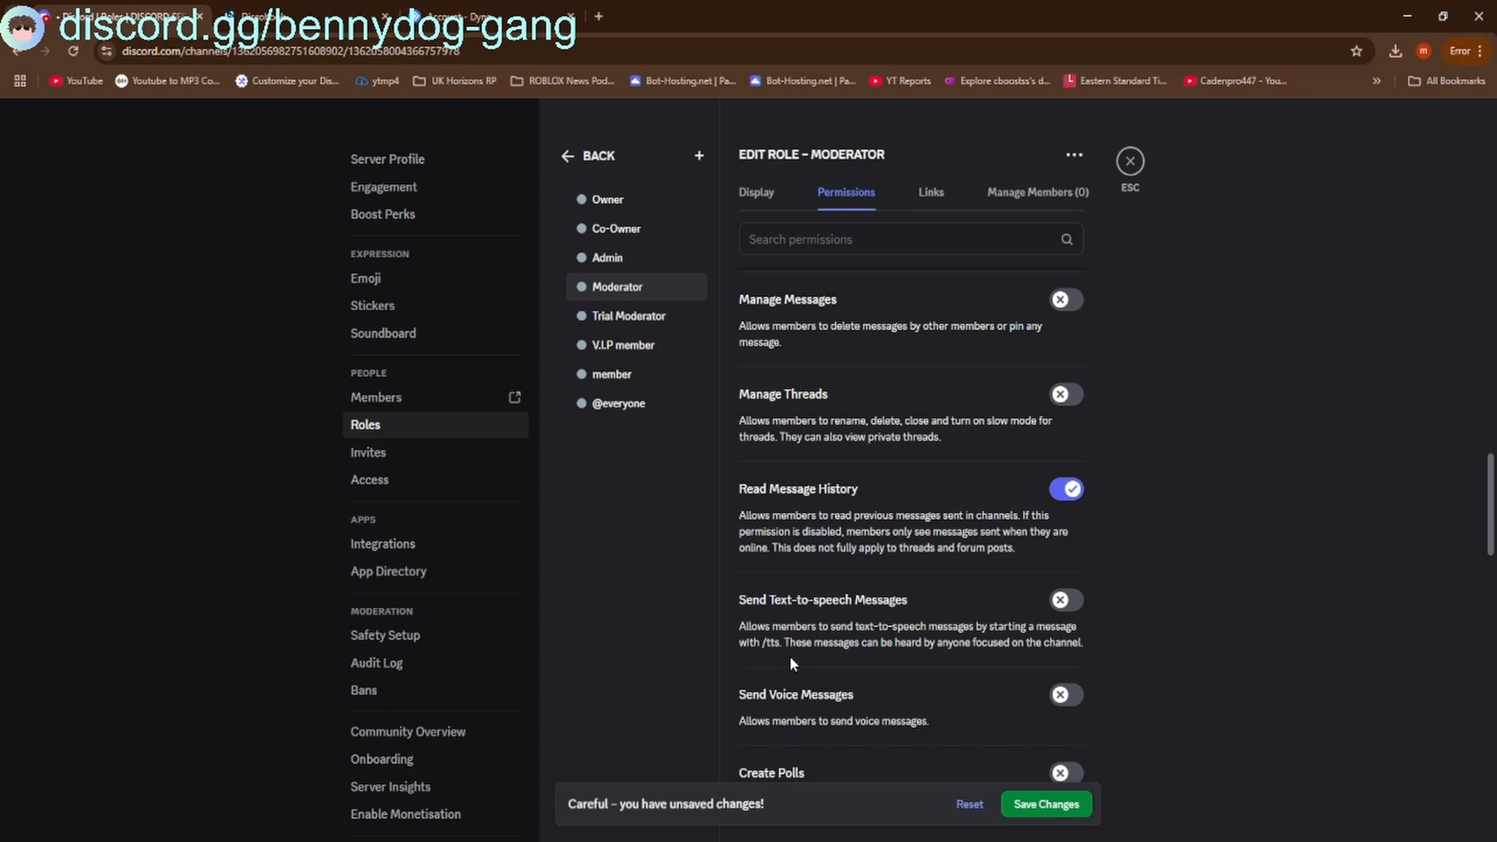
click(805, 601)
click(815, 693)
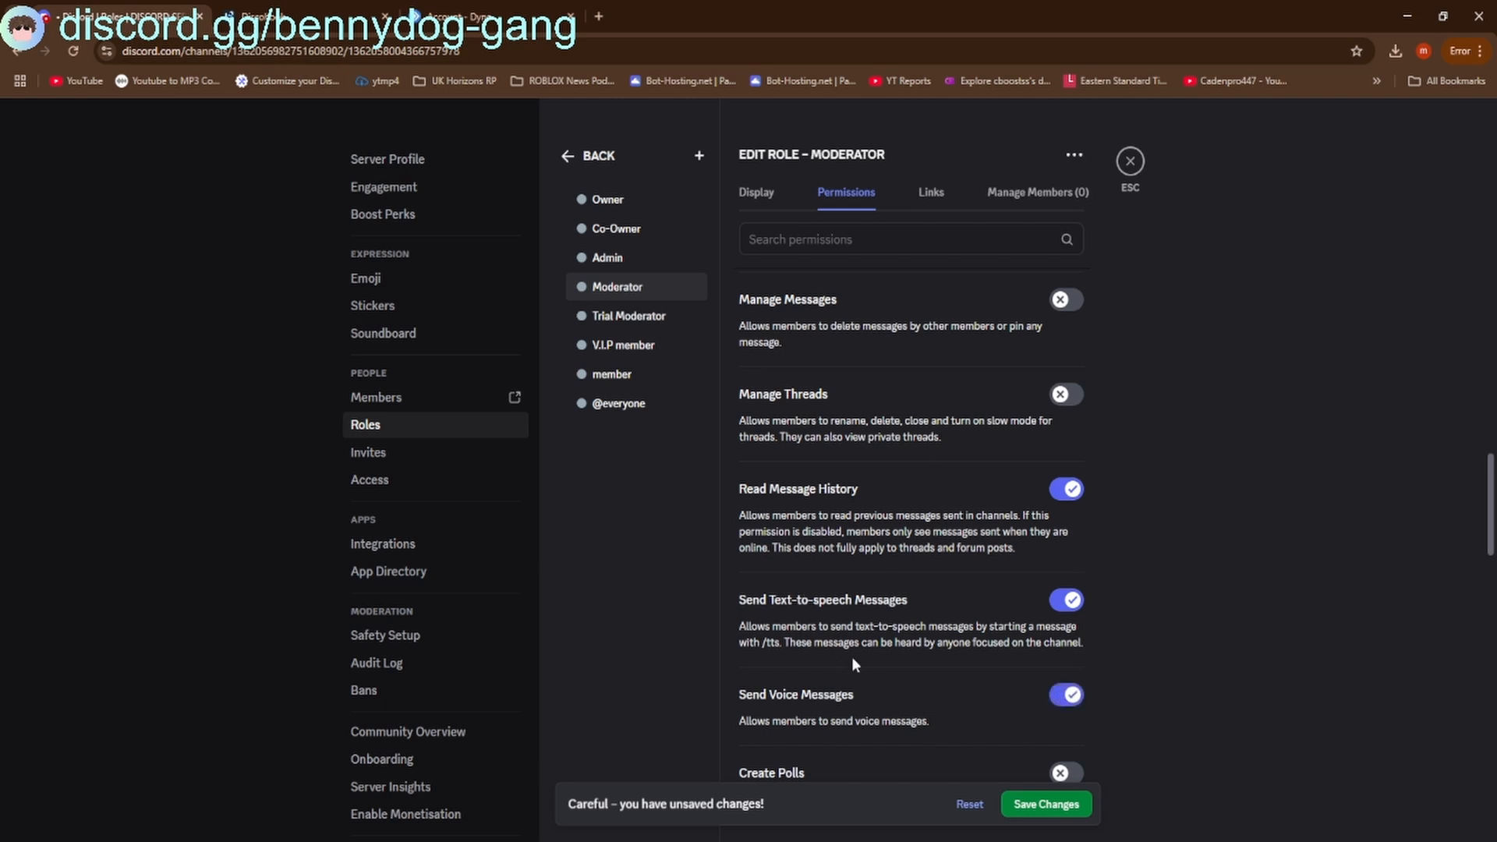
scroll(851, 656, down, 2)
click(771, 612)
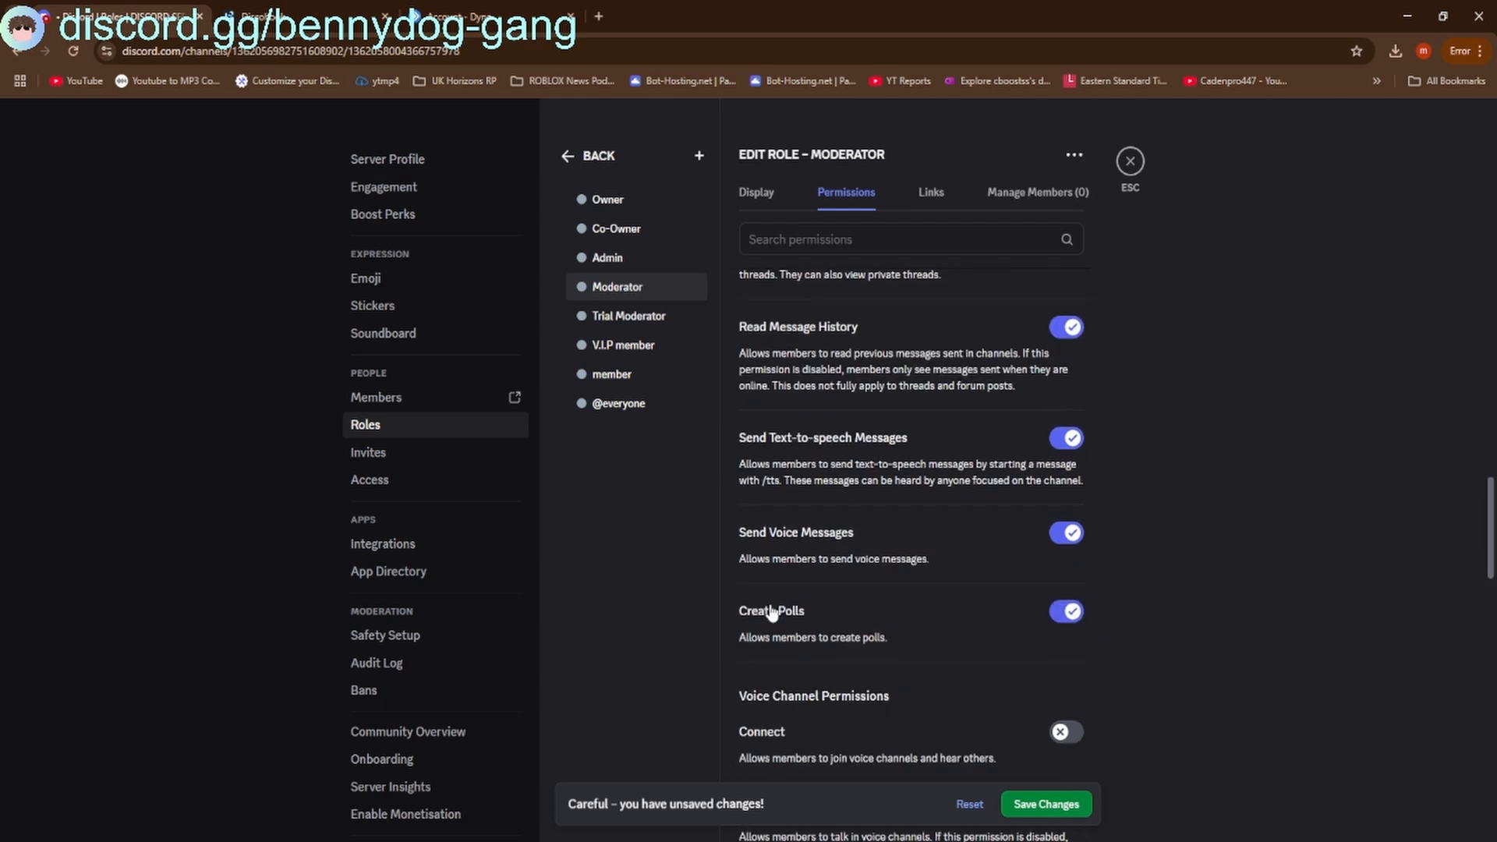
Enable the voice channel permissions Connect, Speak, Video, Use Soundboard and Use External Sounds for the Moderator role
scroll(778, 593, down, 2)
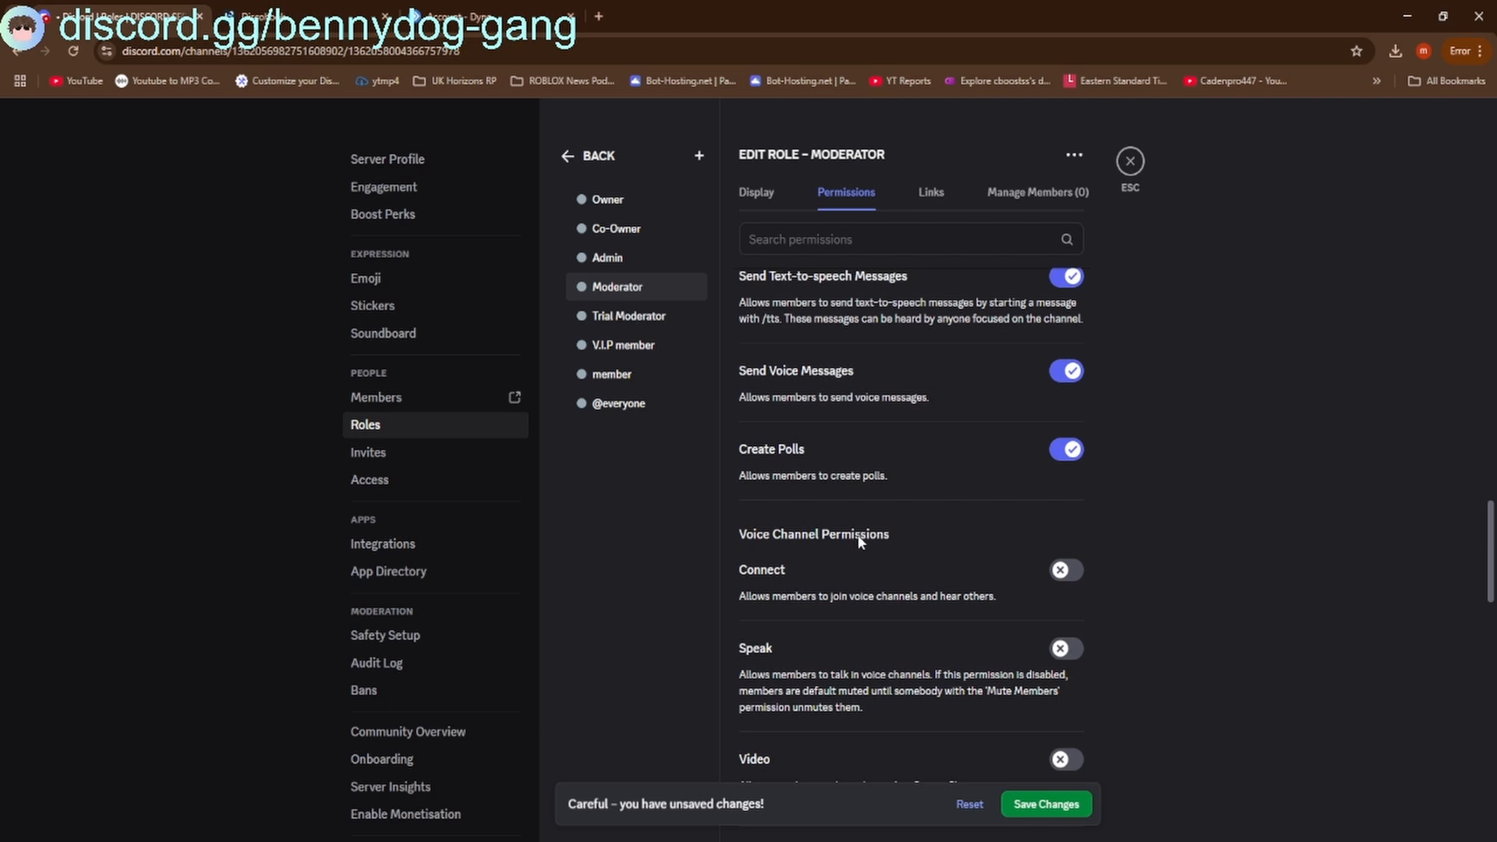
scroll(860, 541, down, 1)
click(751, 499)
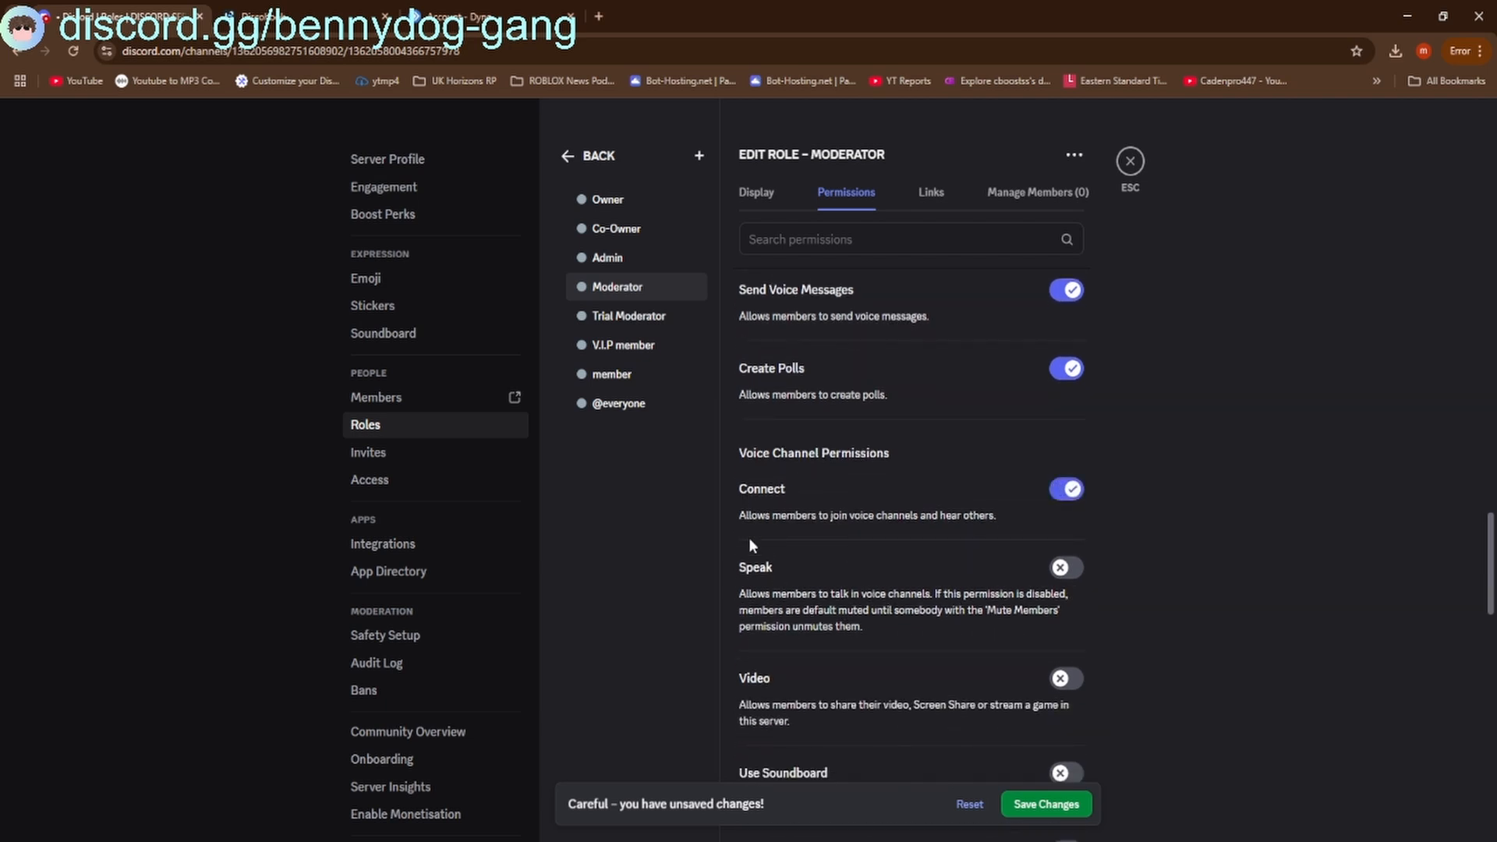
click(750, 572)
click(751, 679)
scroll(756, 645, down, 3)
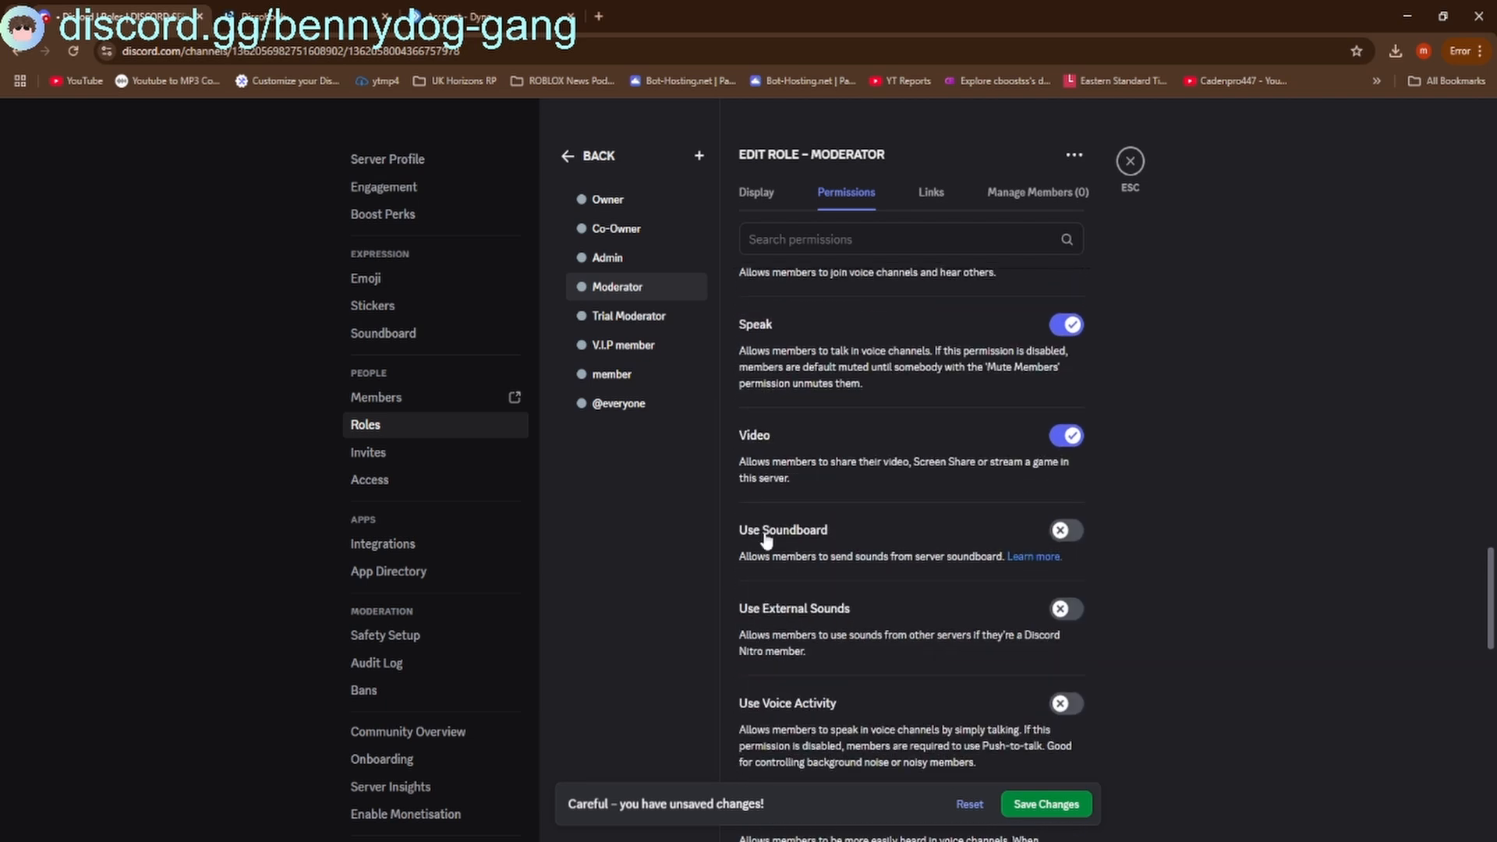
click(766, 537)
click(784, 614)
Enable the Priority Speaker and Set Voice Channel Status permissions for the Moderator role
scroll(784, 614, down, 6)
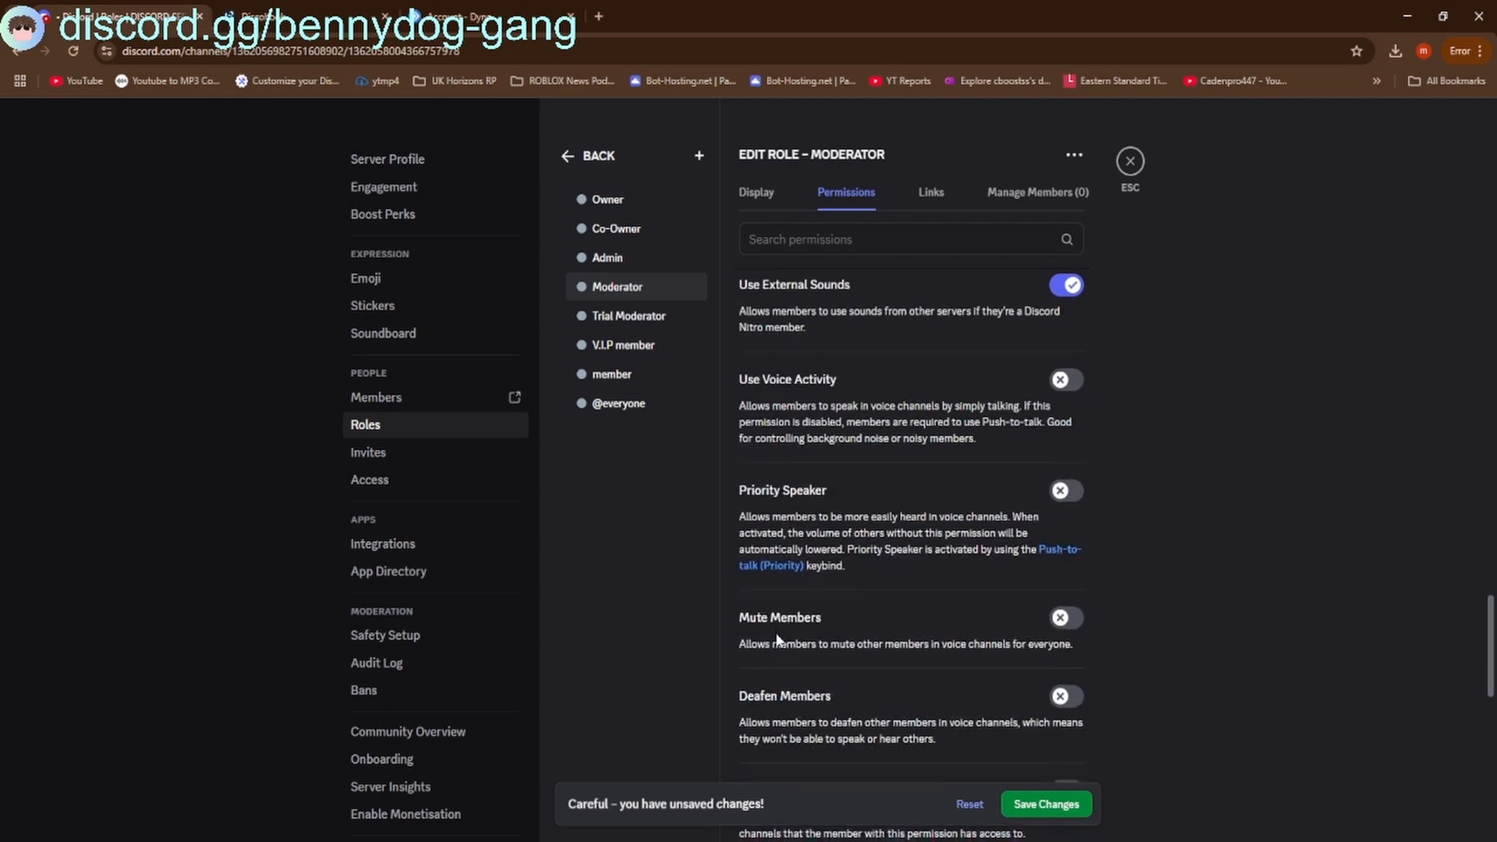
click(760, 331)
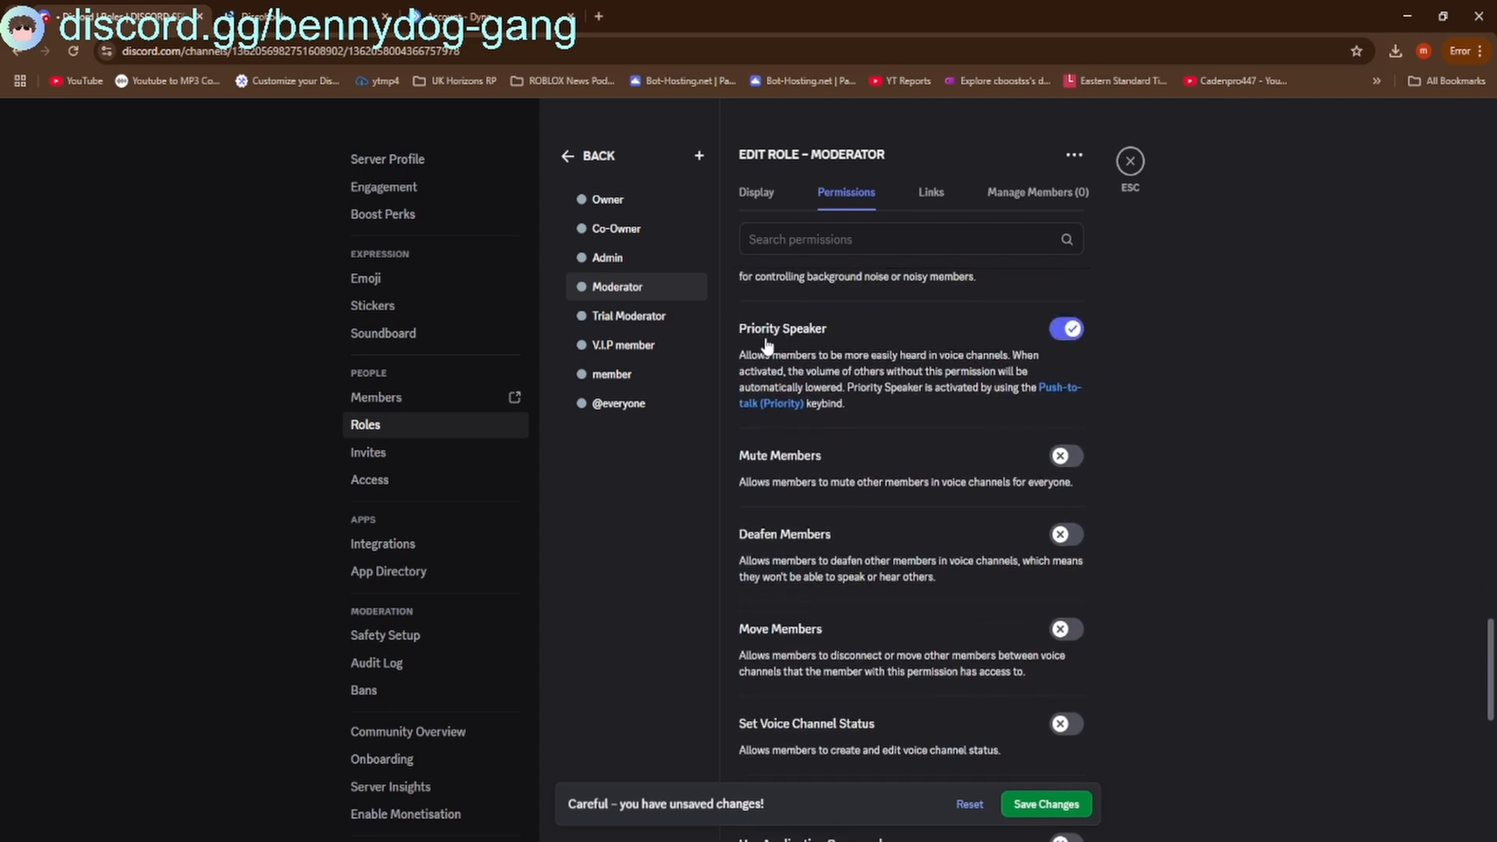
scroll(775, 435, down, 3)
click(809, 479)
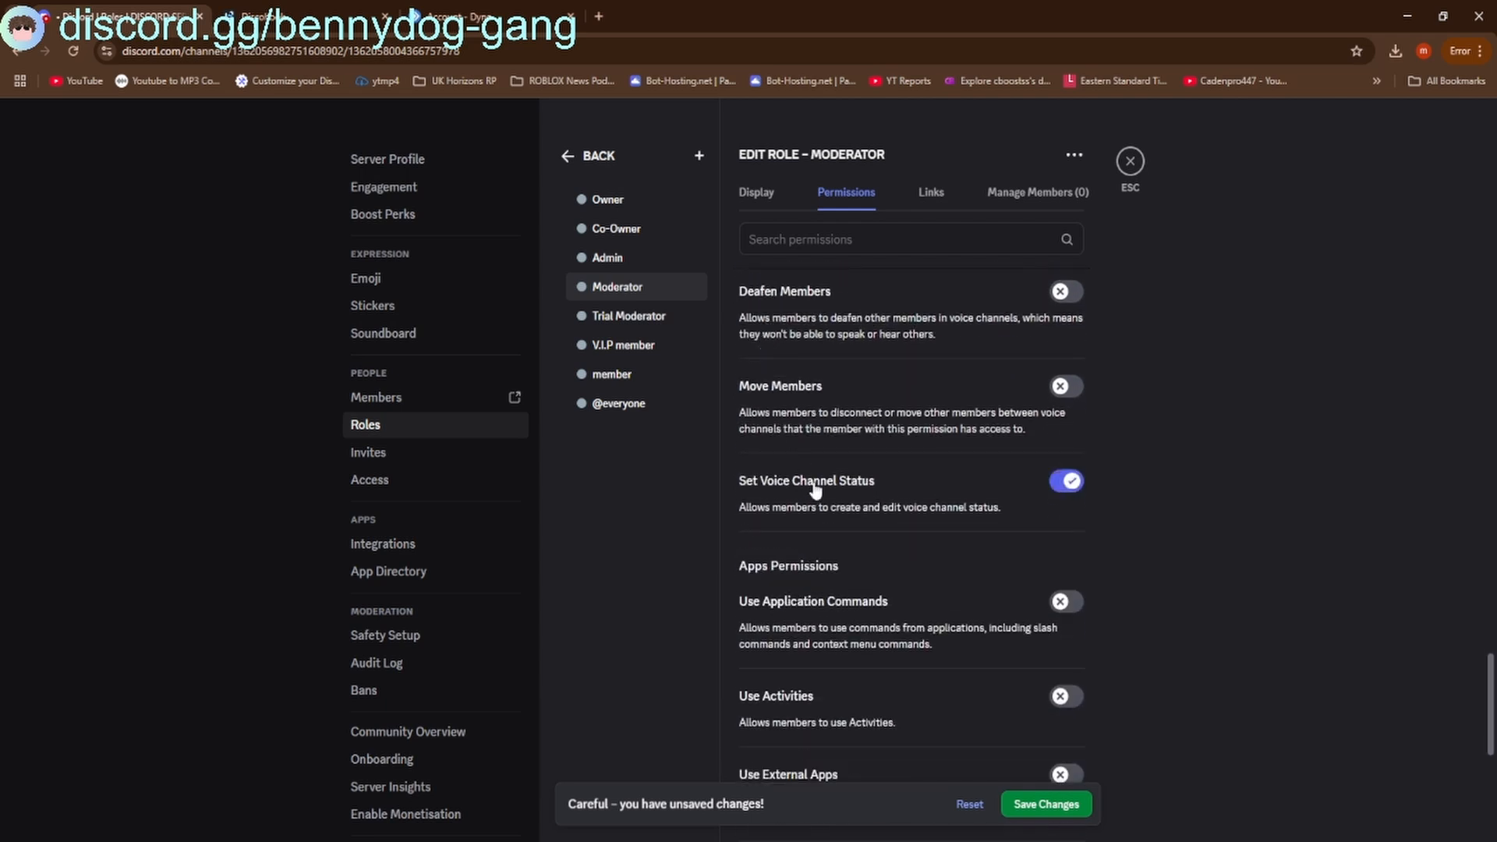
Enable Use Application Commands, Use Activities, Use External Apps and the stage channel permission Request to Speak for the Moderator role
scroll(803, 514, down, 3)
click(811, 359)
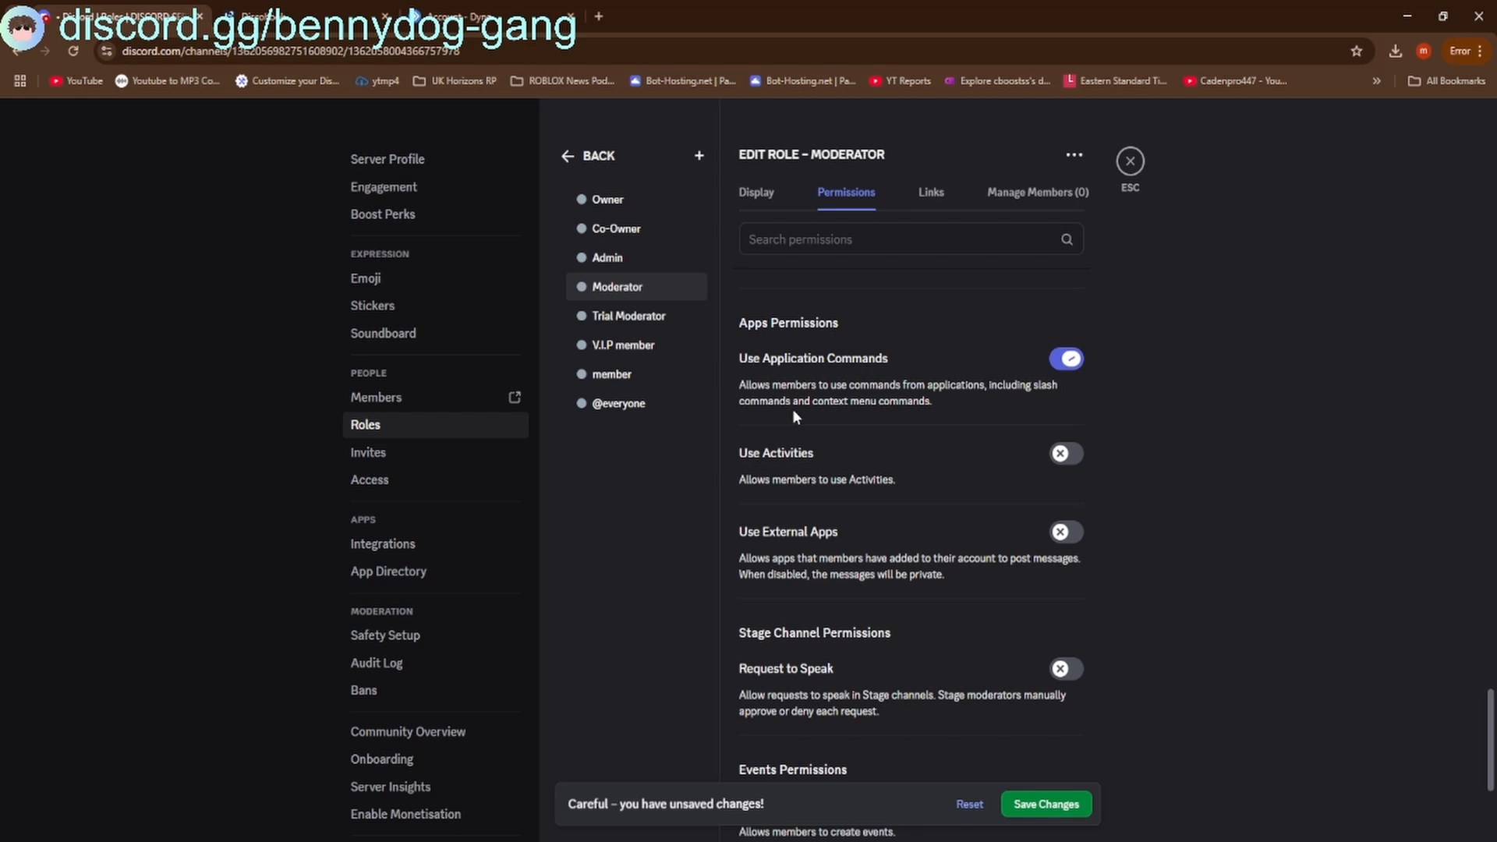
click(779, 457)
click(781, 532)
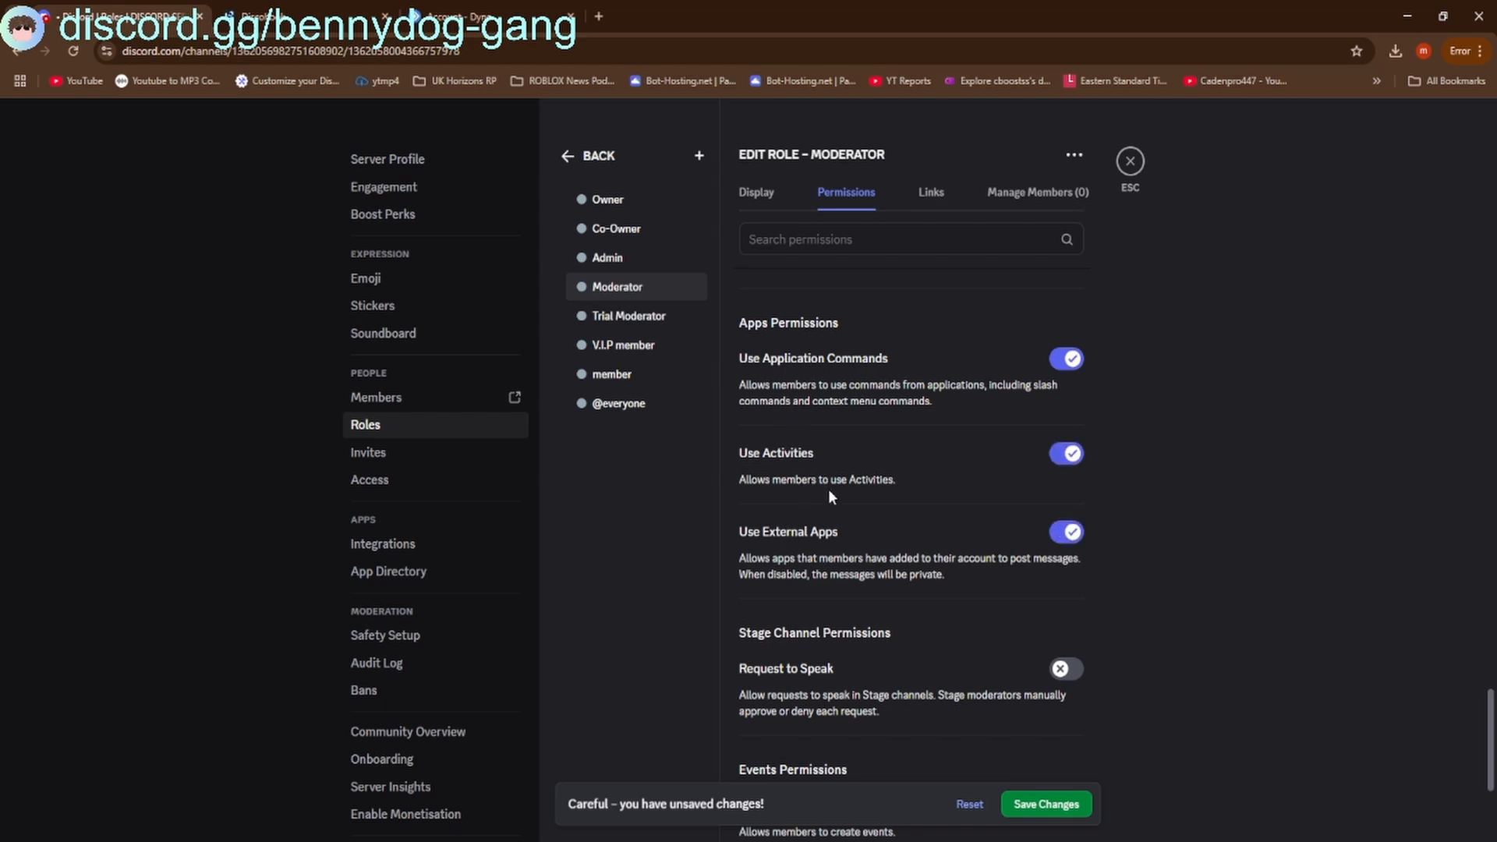
scroll(828, 489, down, 3)
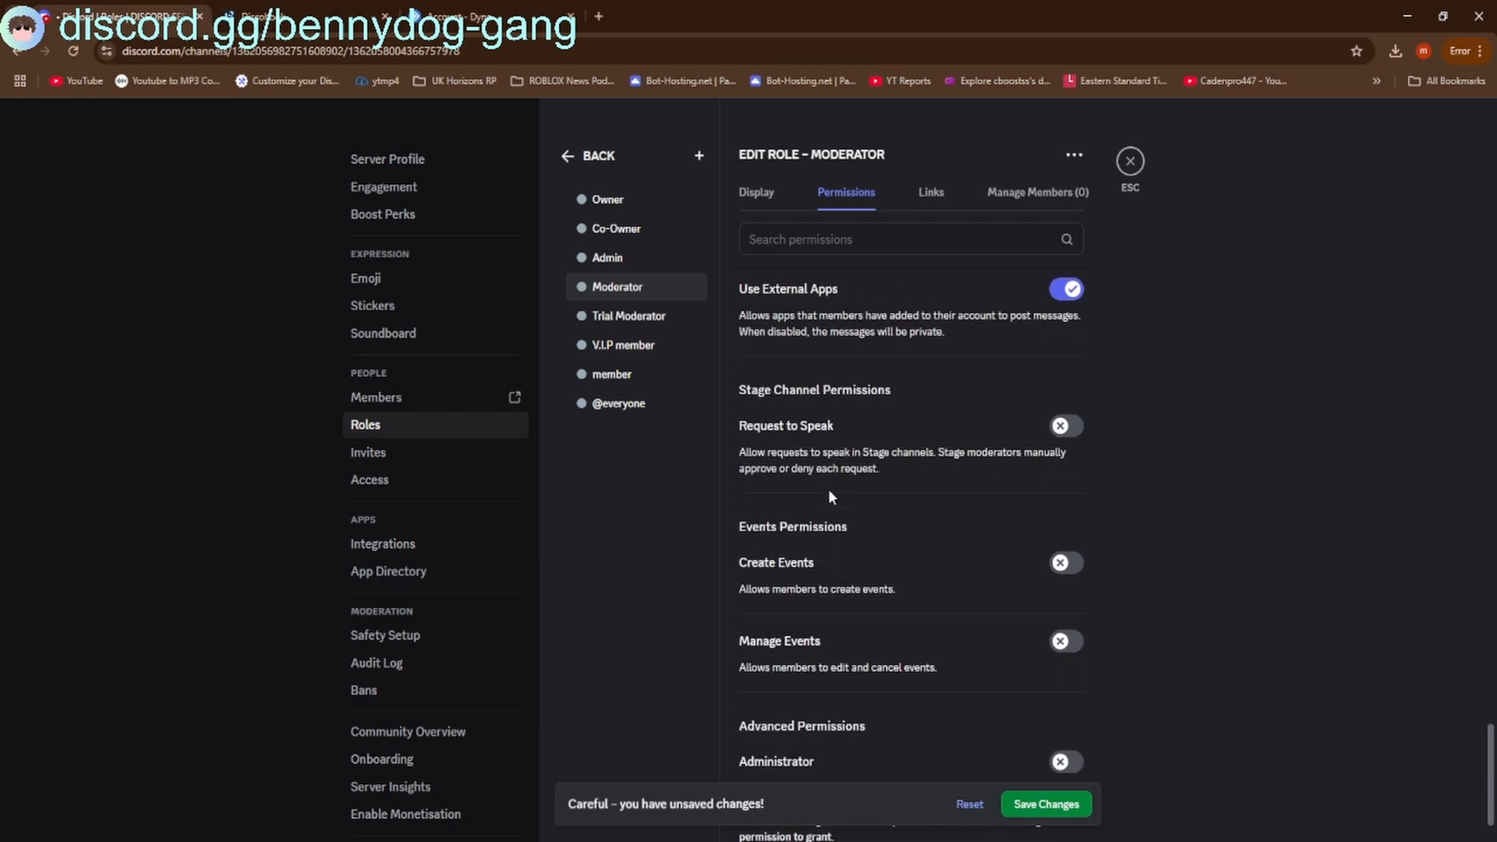
click(793, 445)
scroll(788, 483, down, 1)
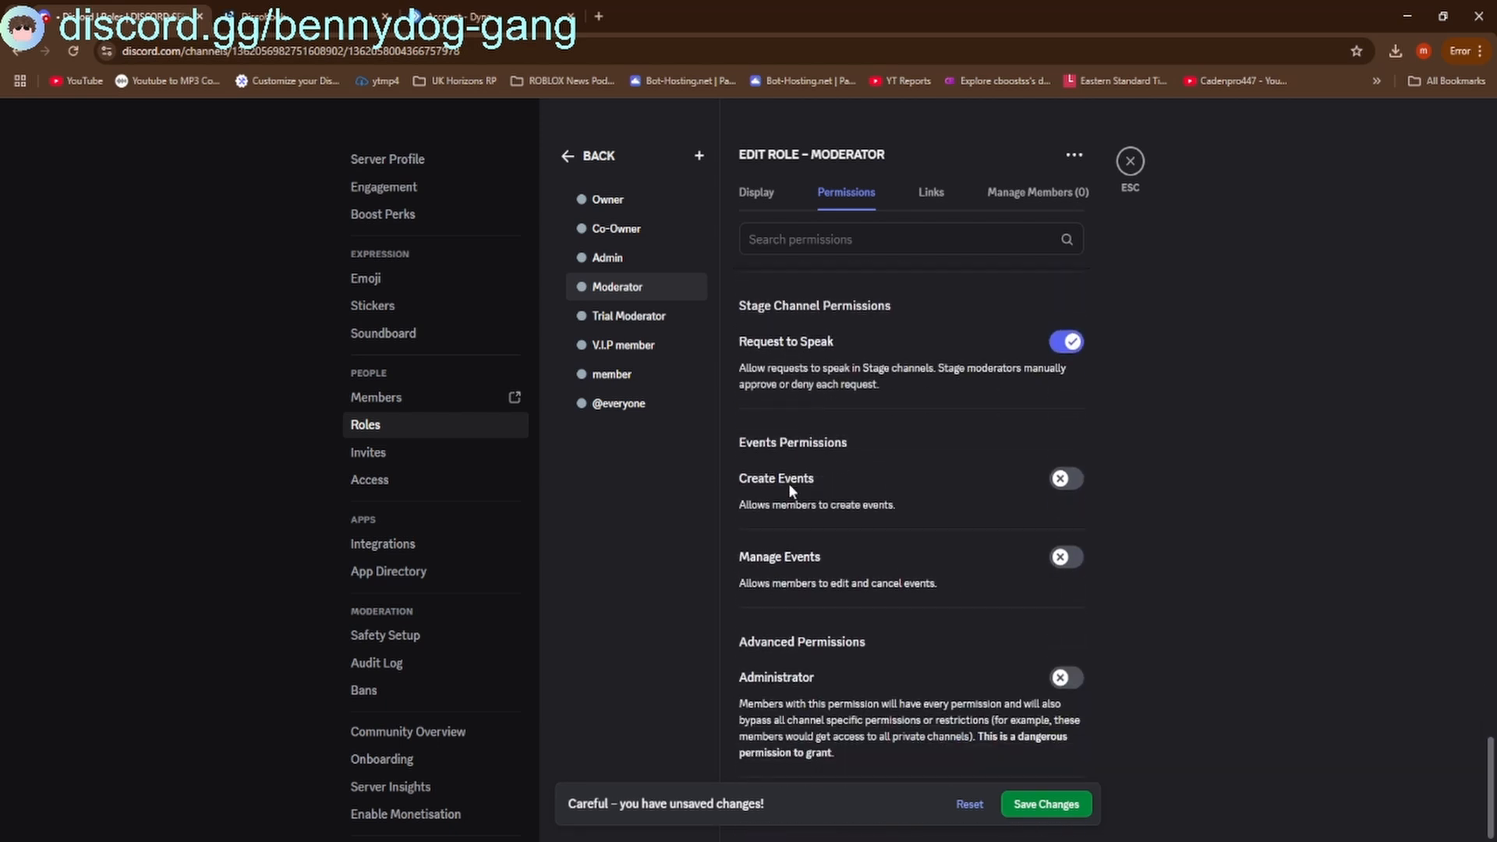
Grant the Trial Moderator role Request to Speak, Use Activities, Use External Apps and Use Application Commands
click(656, 326)
click(786, 350)
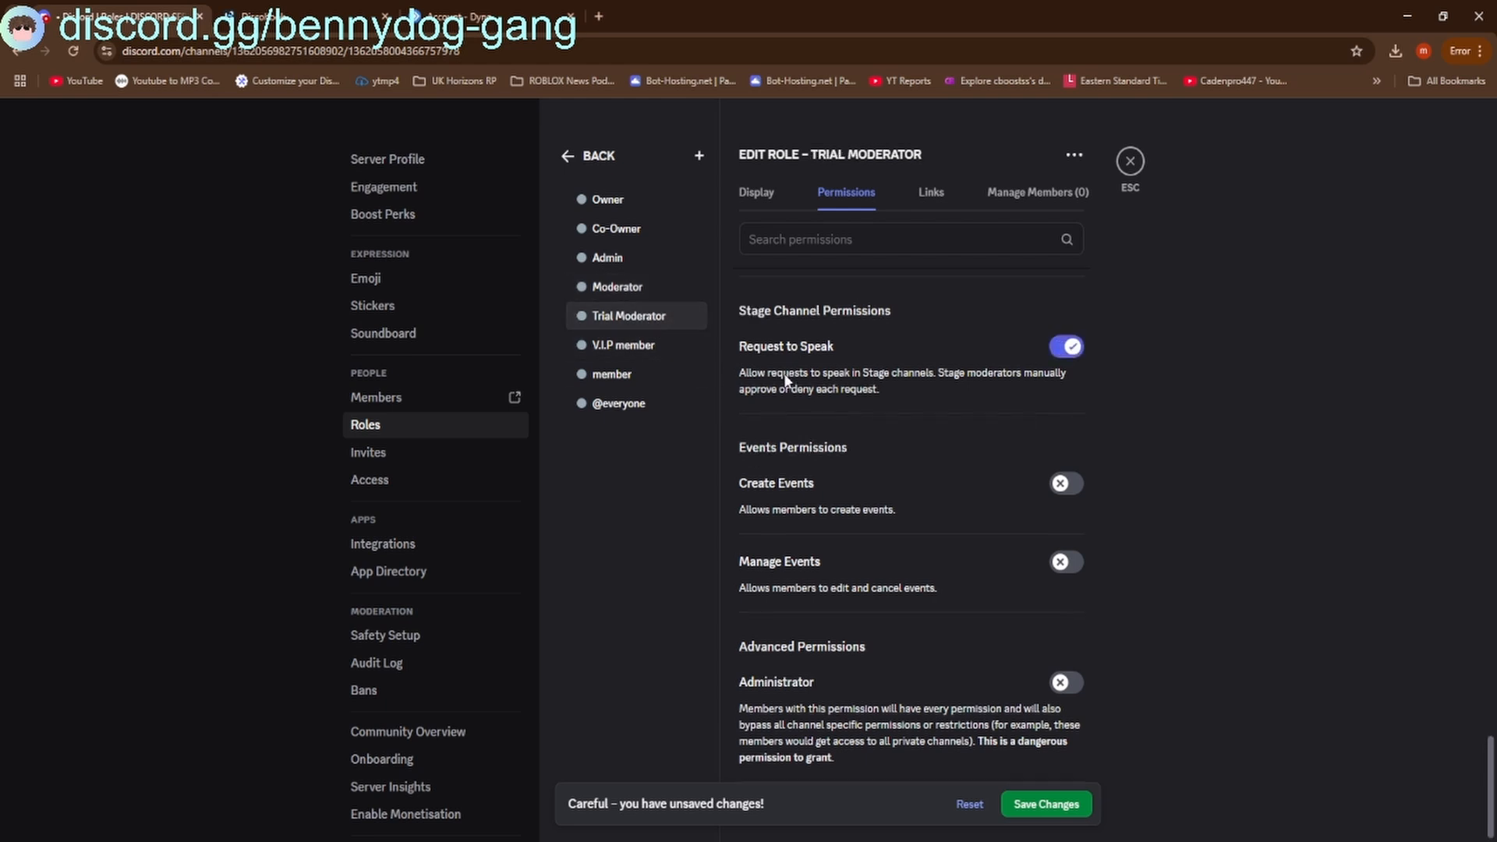
scroll(787, 380, up, 2)
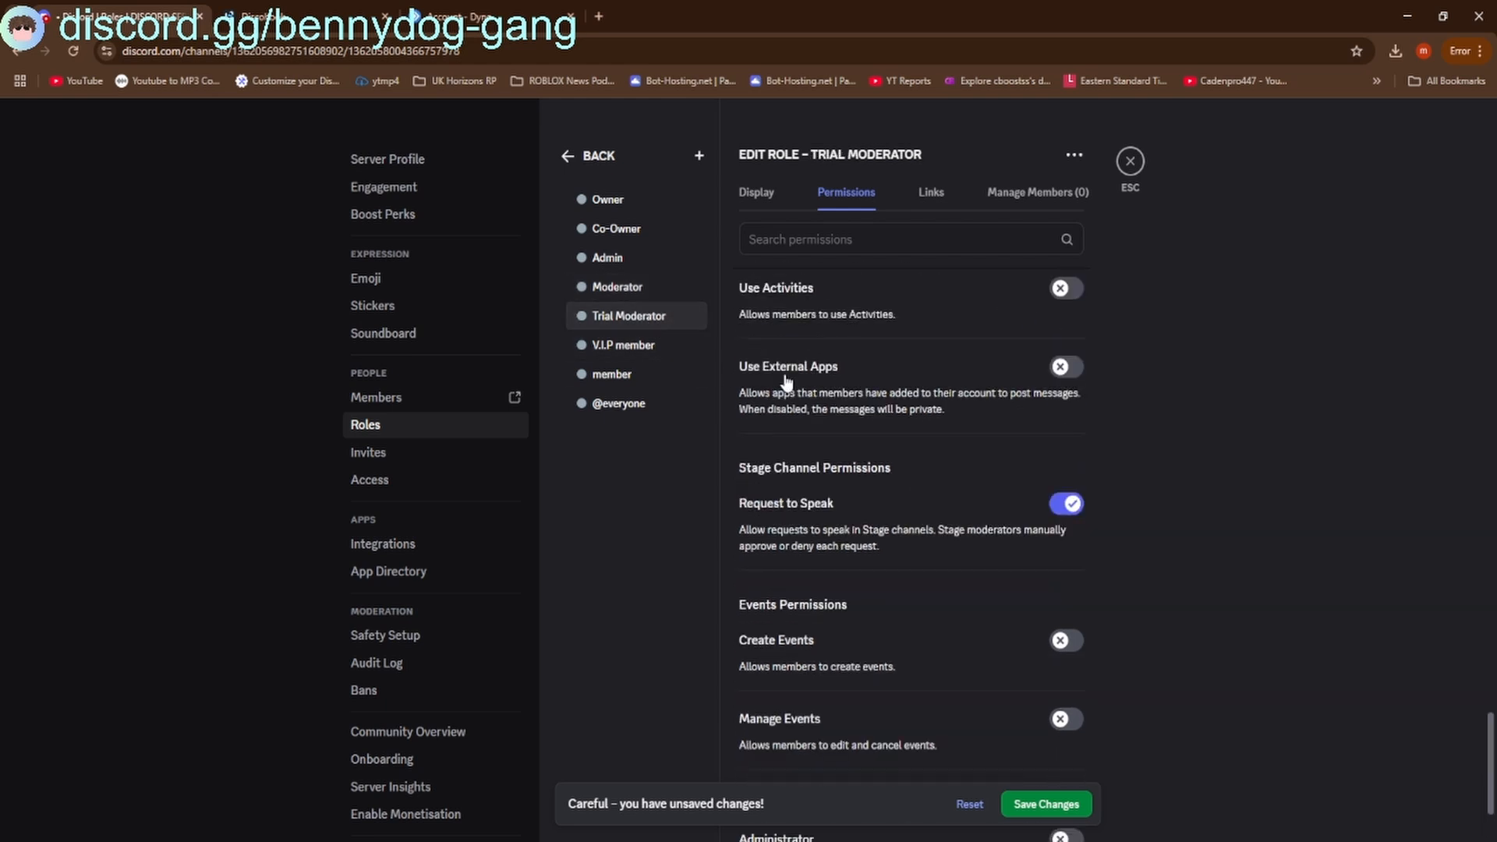
scroll(786, 380, up, 2)
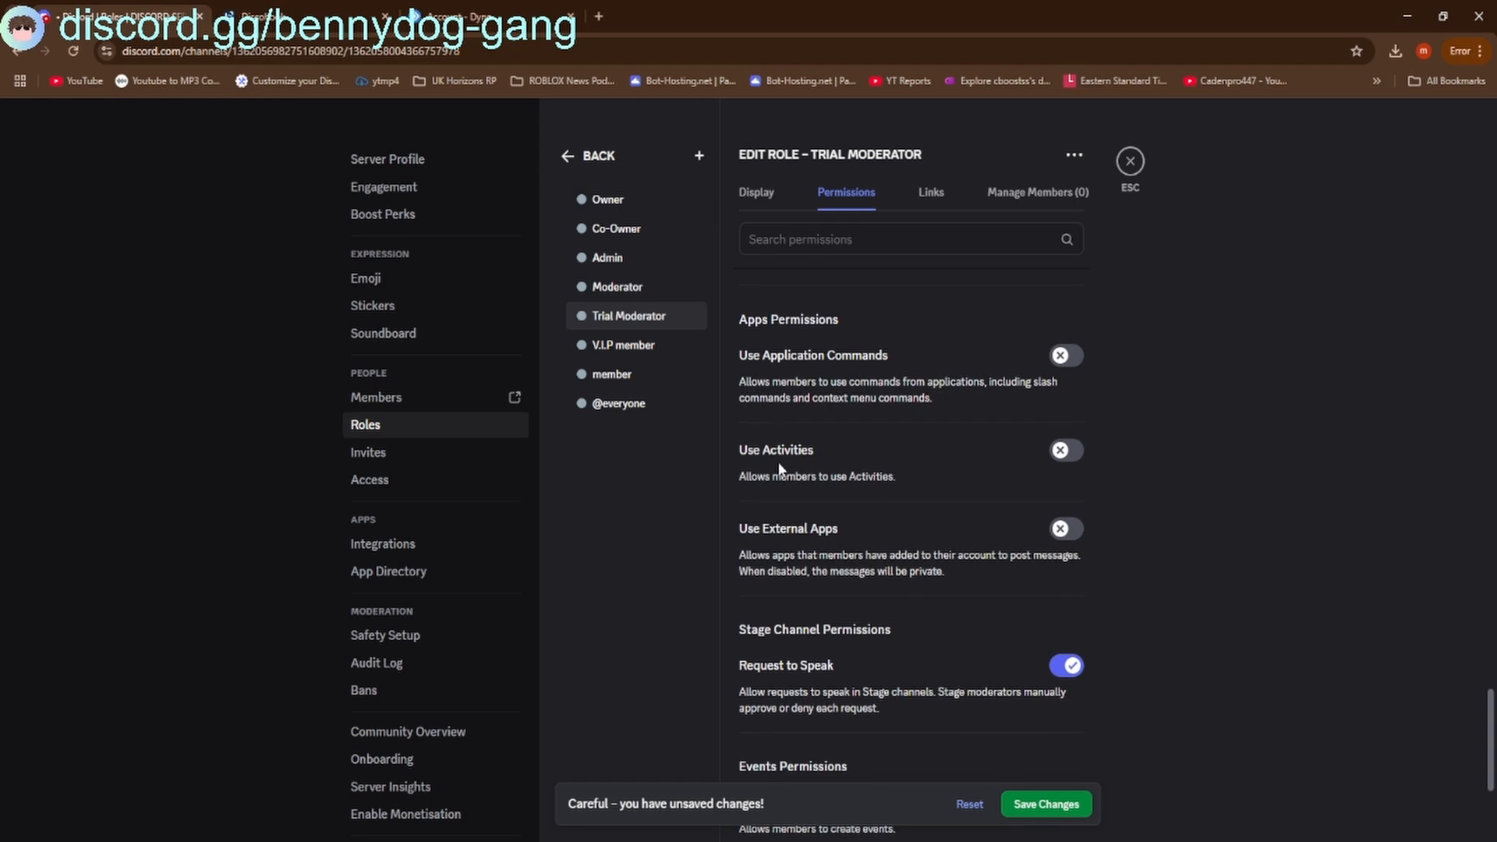
click(782, 473)
click(781, 528)
click(784, 356)
Enable Set Voice Channel Status and Priority Speaker for the Trial Moderator role
scroll(783, 357, up, 3)
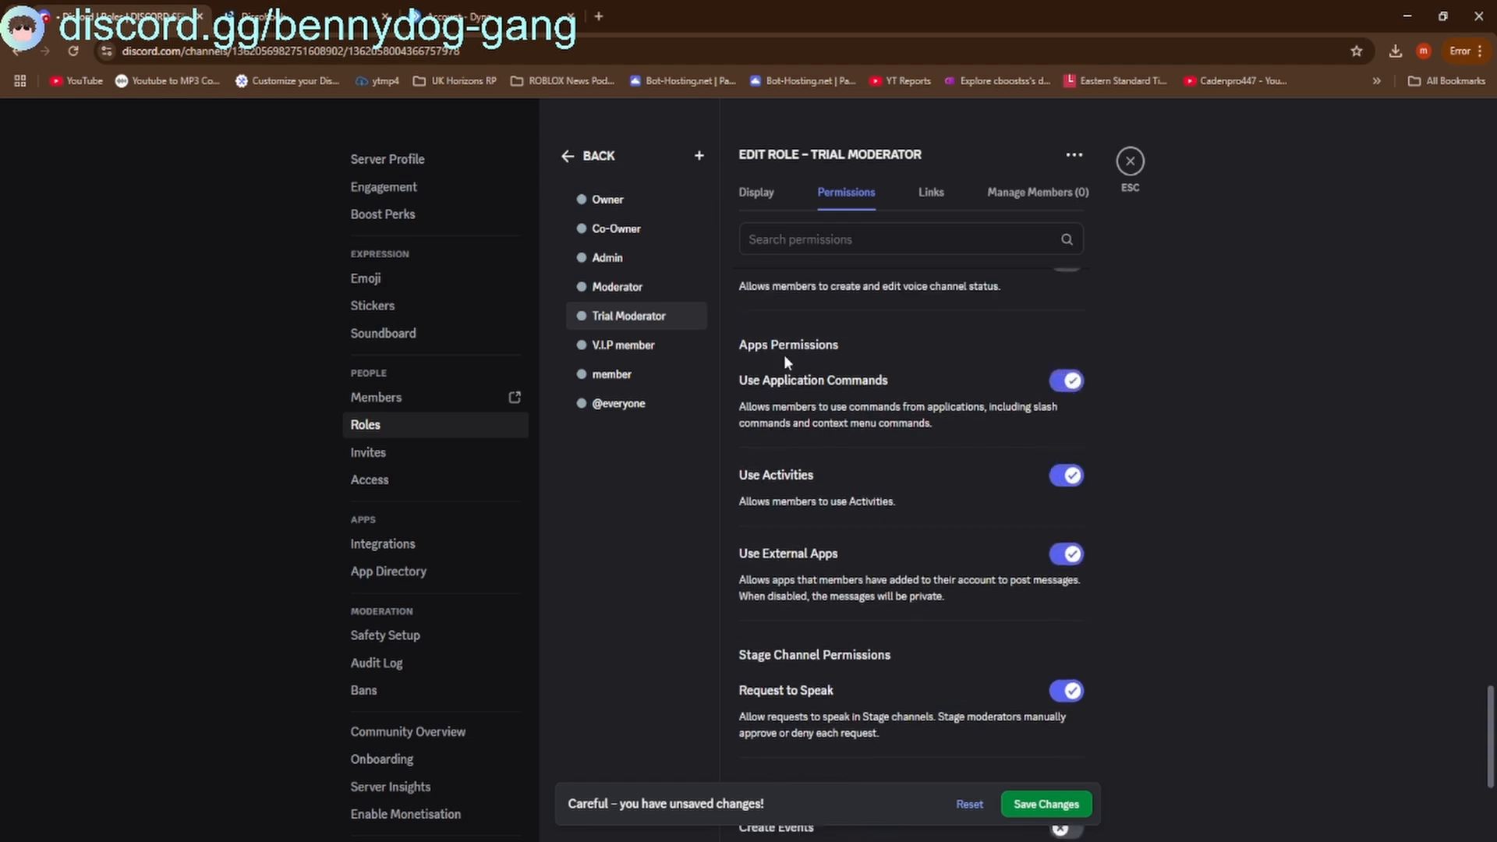
scroll(787, 392, up, 2)
click(784, 547)
scroll(785, 535, up, 3)
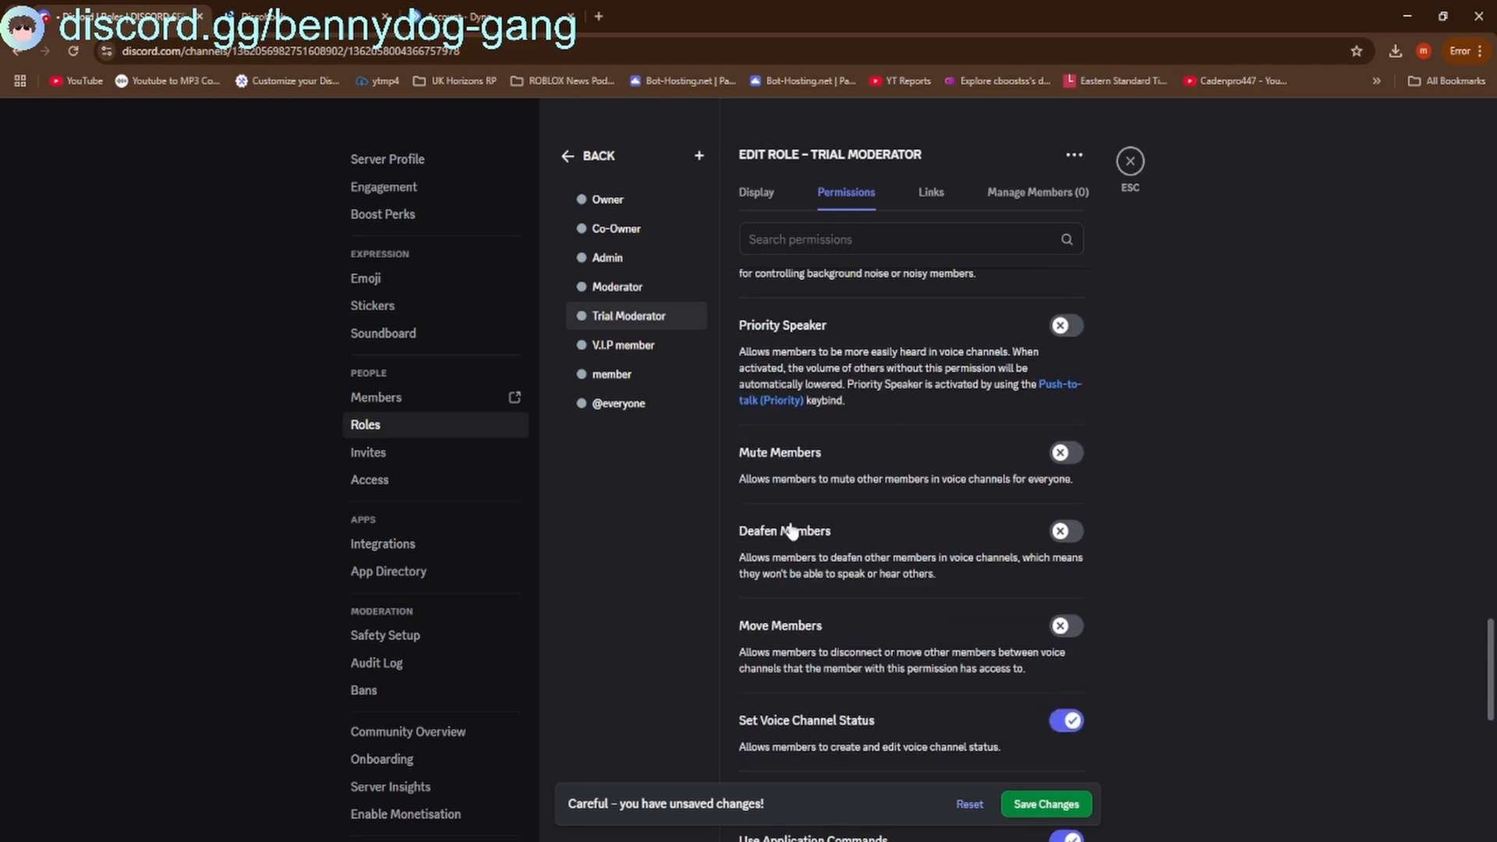
scroll(789, 512, up, 1)
click(784, 490)
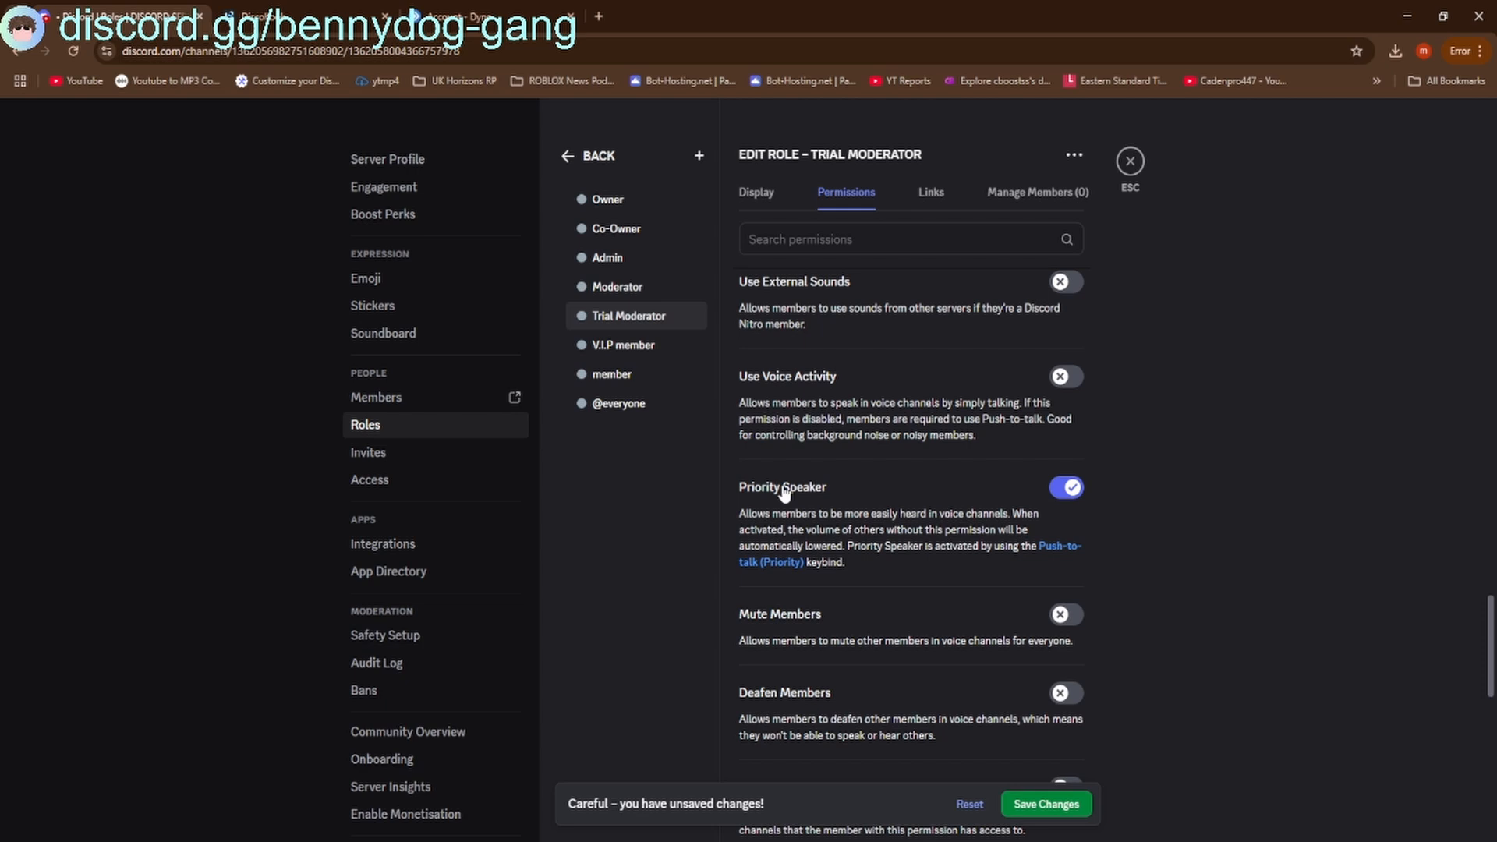
Enable the Use External Sounds and Use Soundboard permissions for the Trial Moderator role
scroll(785, 490, up, 4)
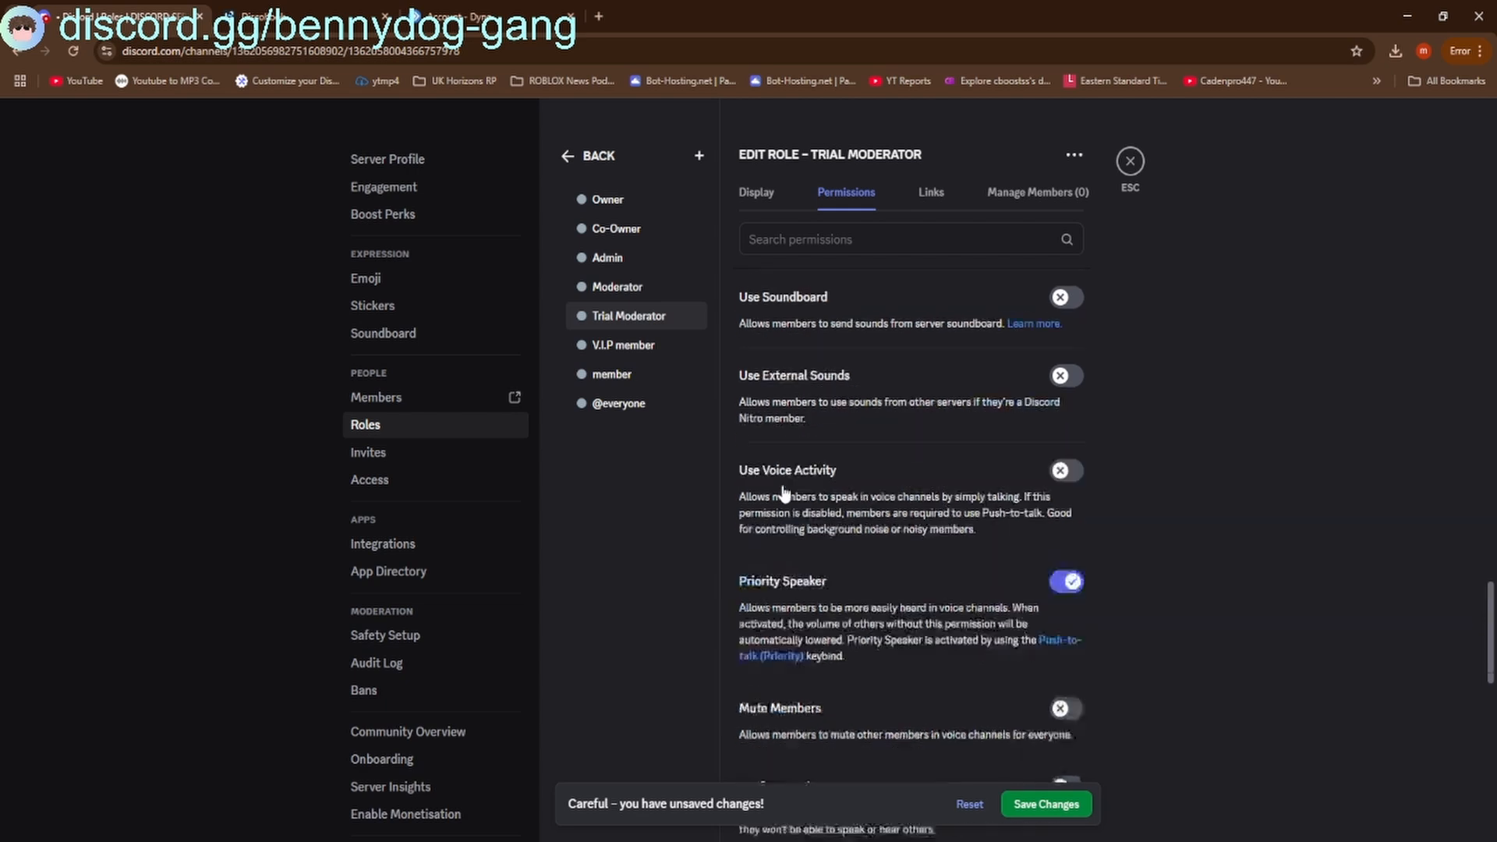
scroll(806, 608, down, 1)
click(816, 531)
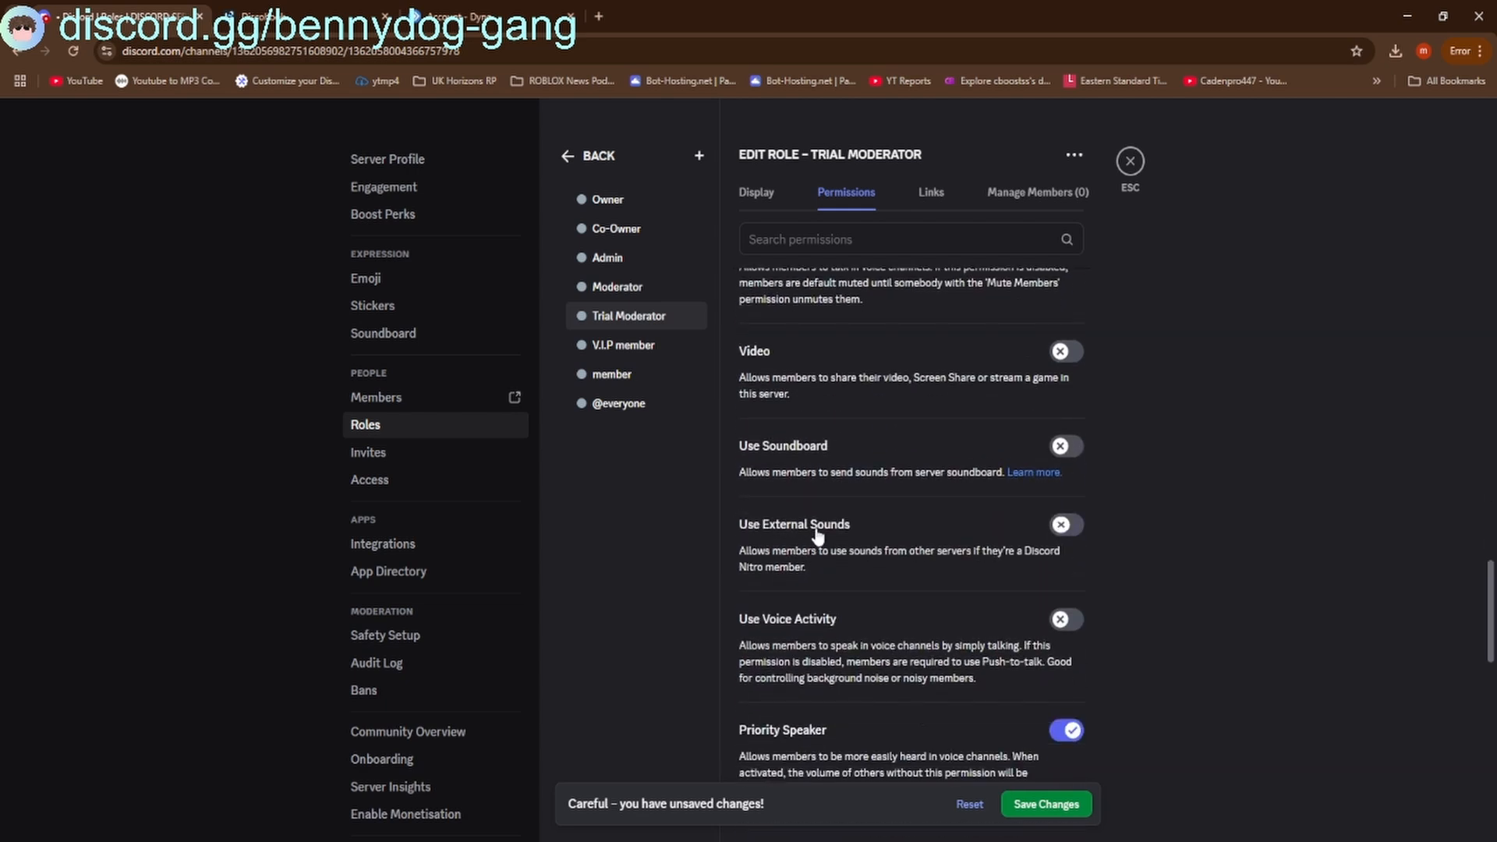
click(799, 449)
scroll(795, 456, up, 1)
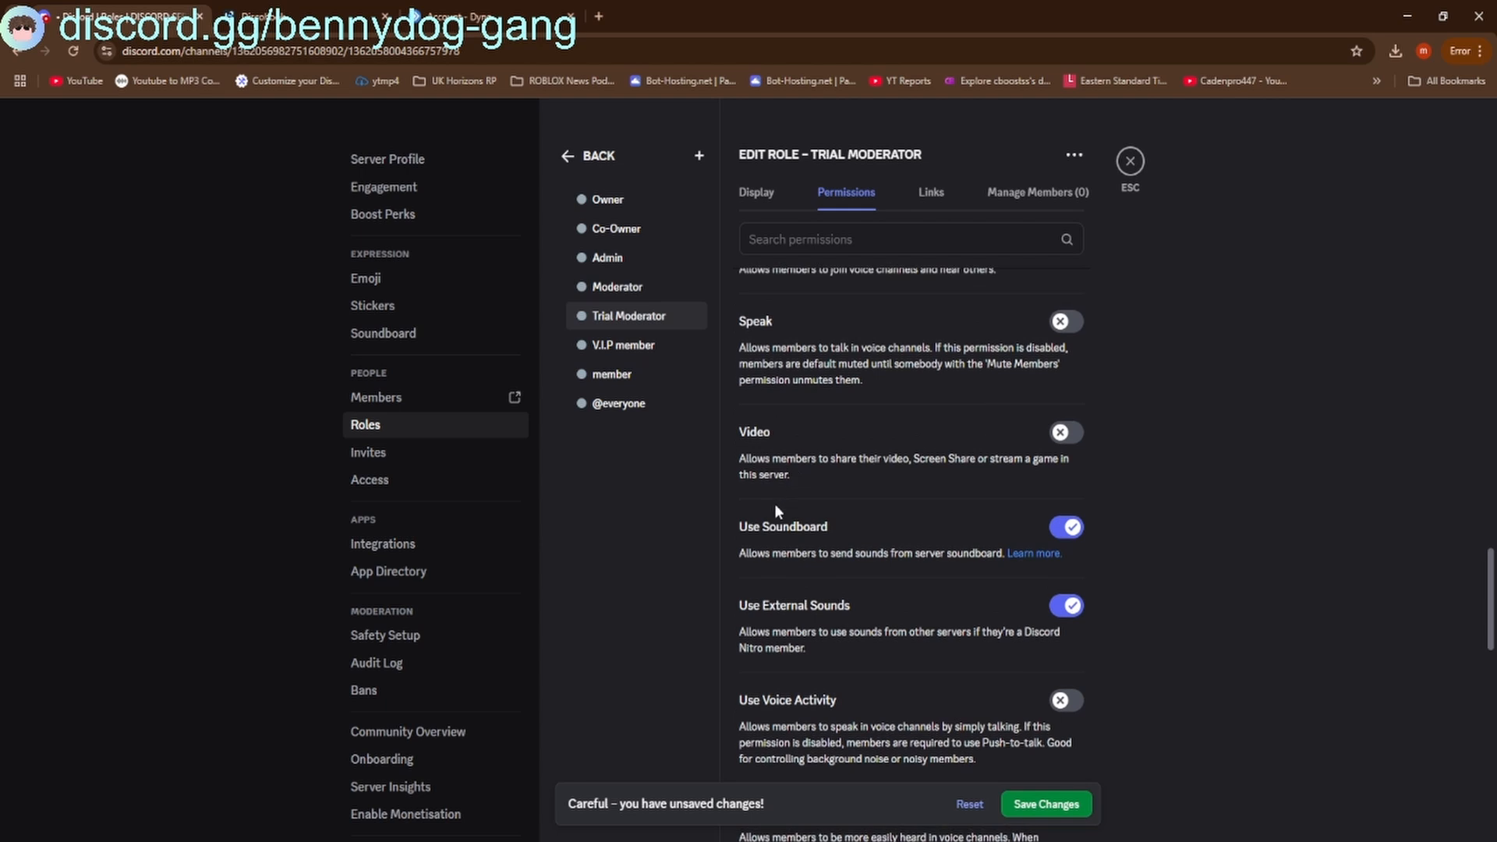
Enable the voice channel permissions Video, Speak and Connect for the Trial Moderator role
click(753, 459)
click(747, 326)
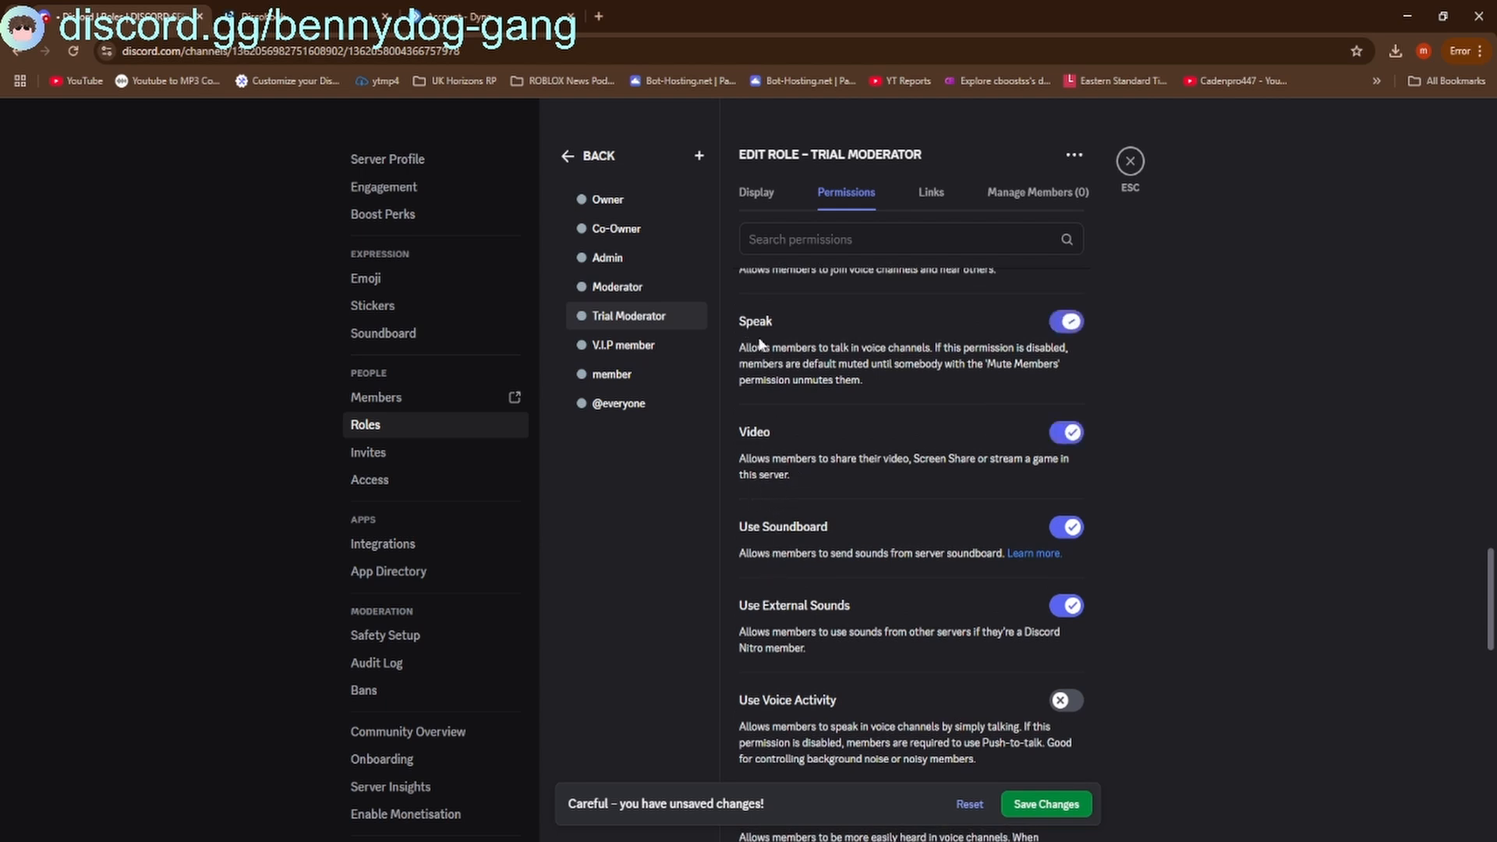
scroll(747, 343, up, 2)
click(744, 416)
scroll(745, 413, up, 2)
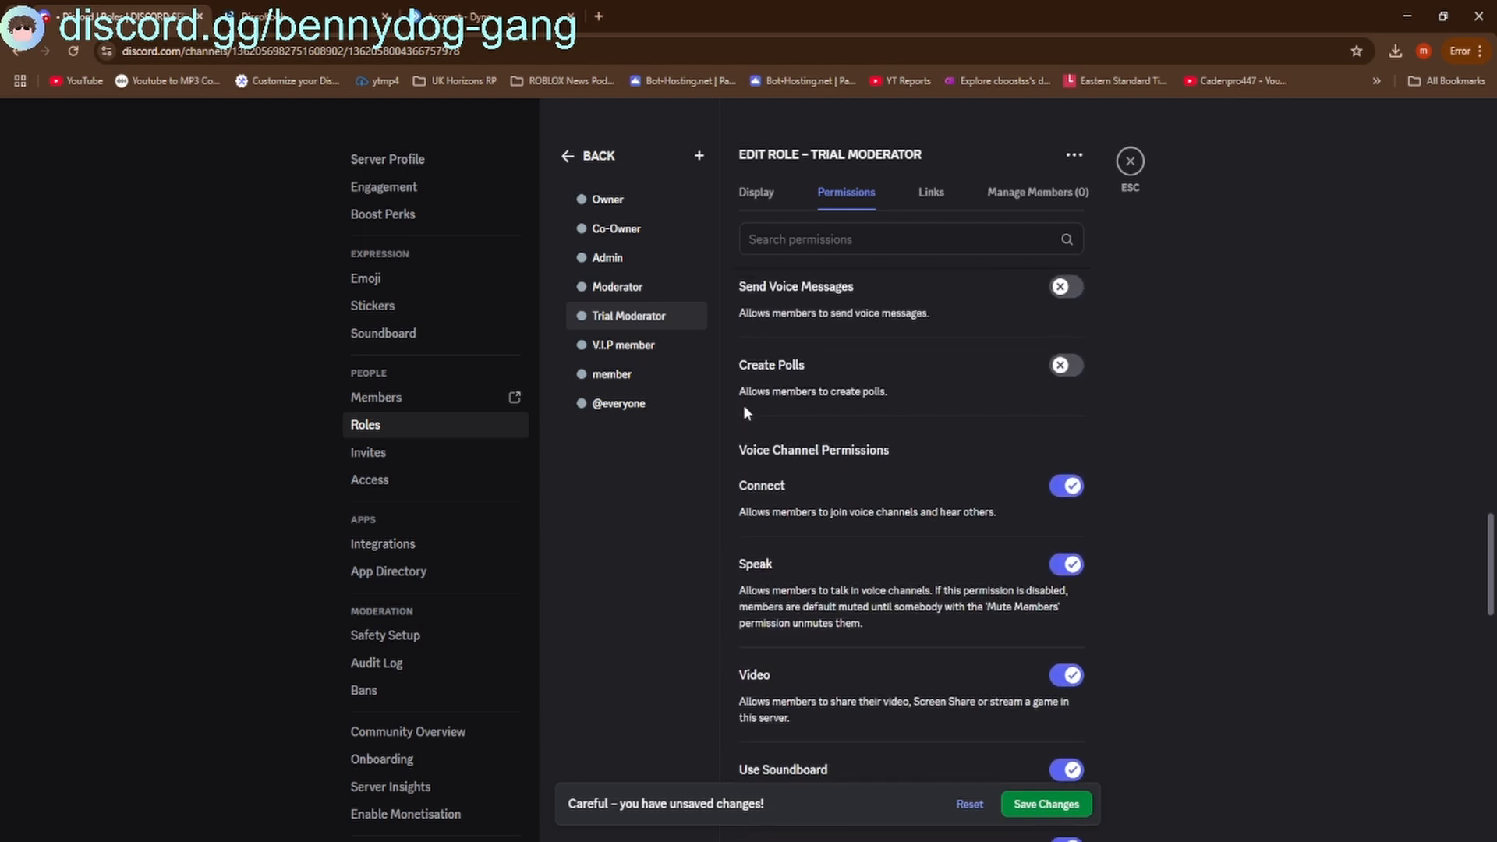
Grant the Trial Moderator role Create Polls, Send Voice Messages and Send Text-to-speech Messages
click(760, 448)
click(779, 374)
scroll(781, 372, up, 1)
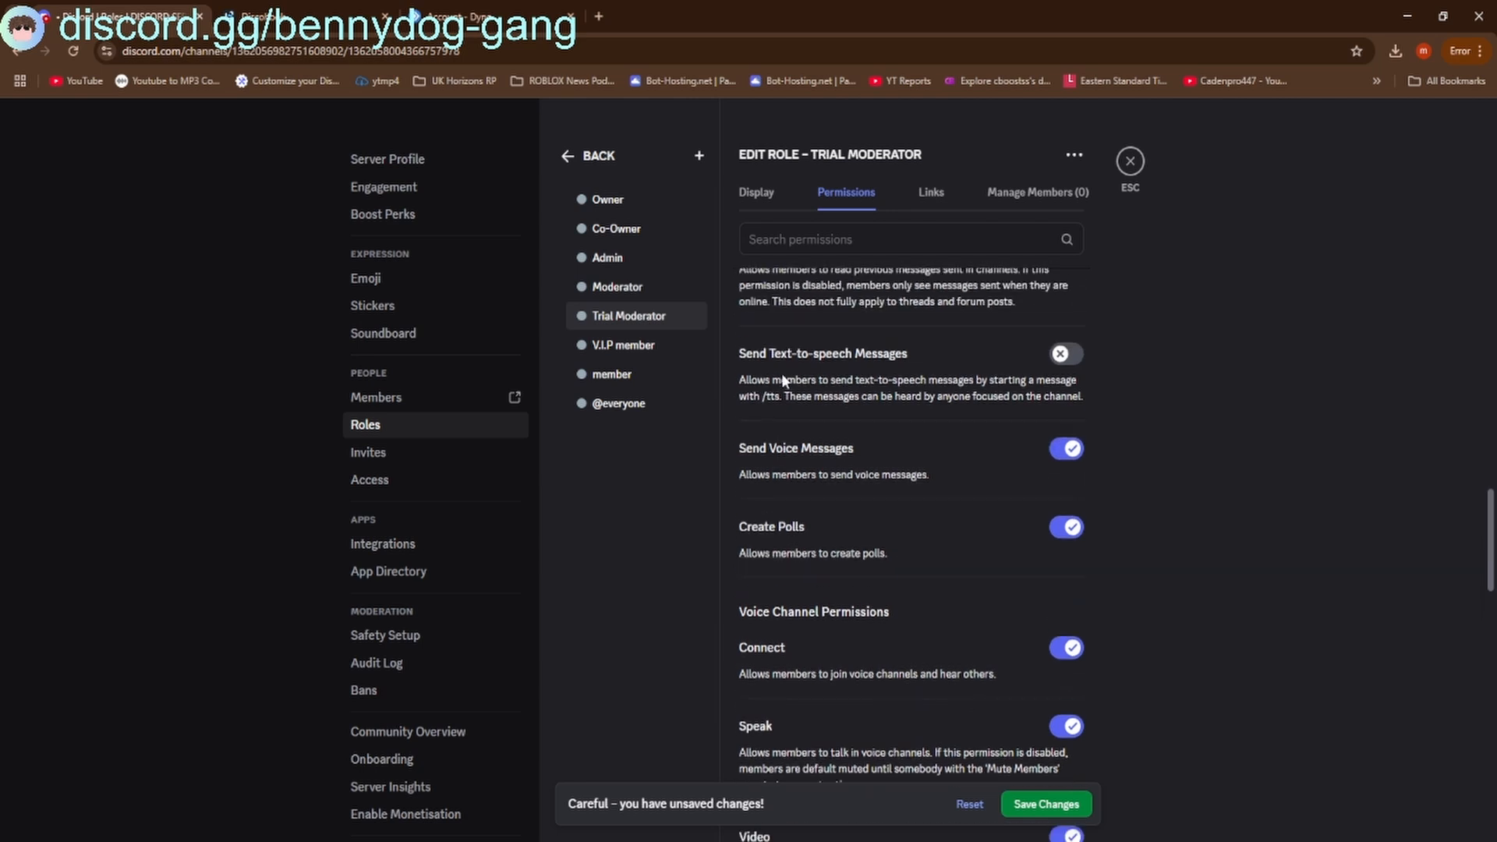
click(792, 365)
scroll(788, 374, up, 2)
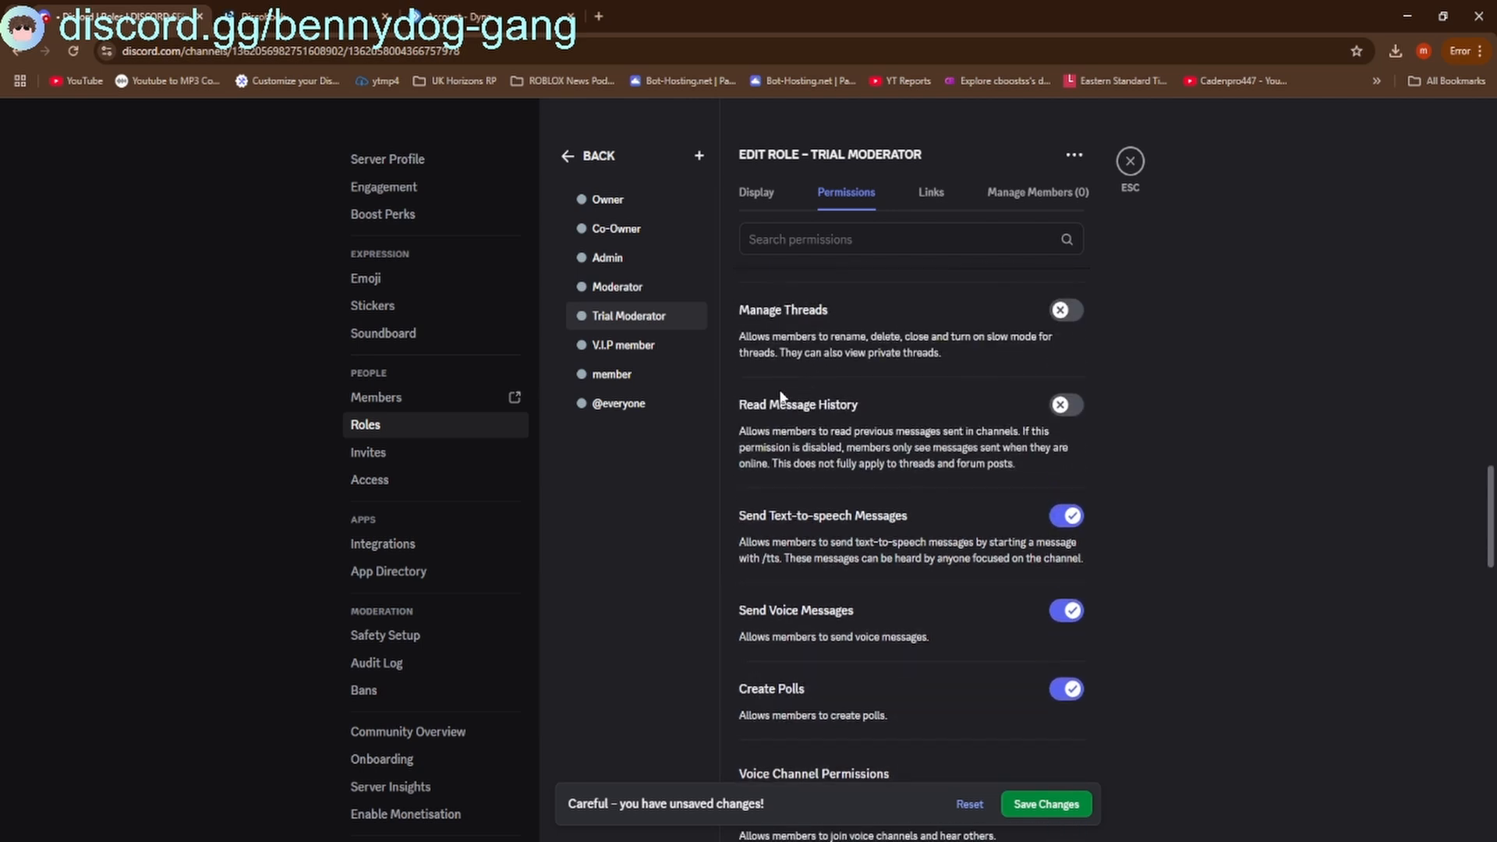
Enable Read Message History, Use External Stickers, Use External Emojis and Attach Files for the Trial Moderator role
click(777, 399)
scroll(775, 406, up, 1)
scroll(775, 413, up, 4)
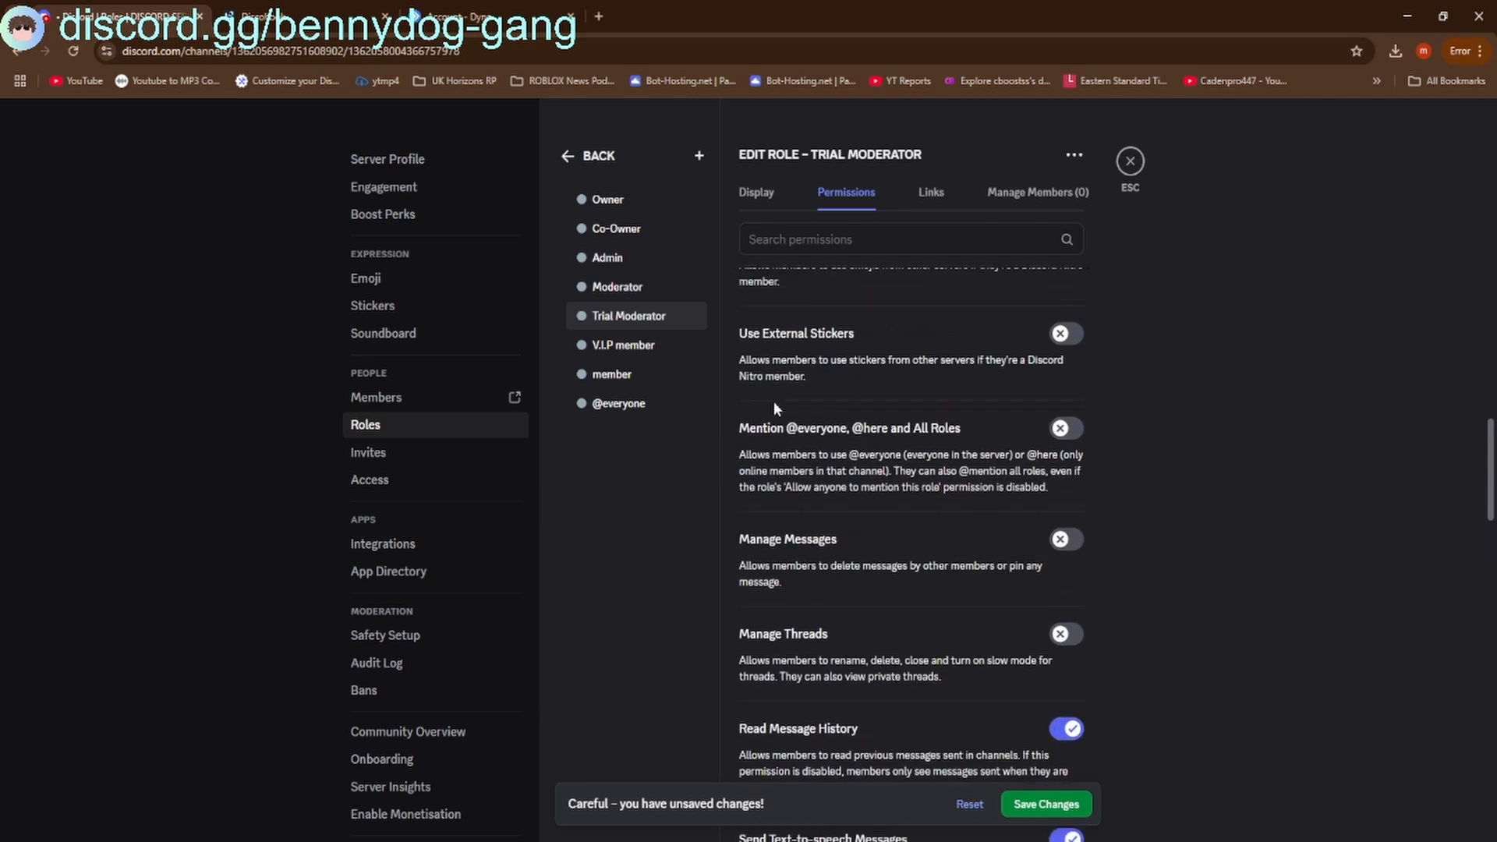
click(777, 415)
click(799, 321)
scroll(797, 335, up, 2)
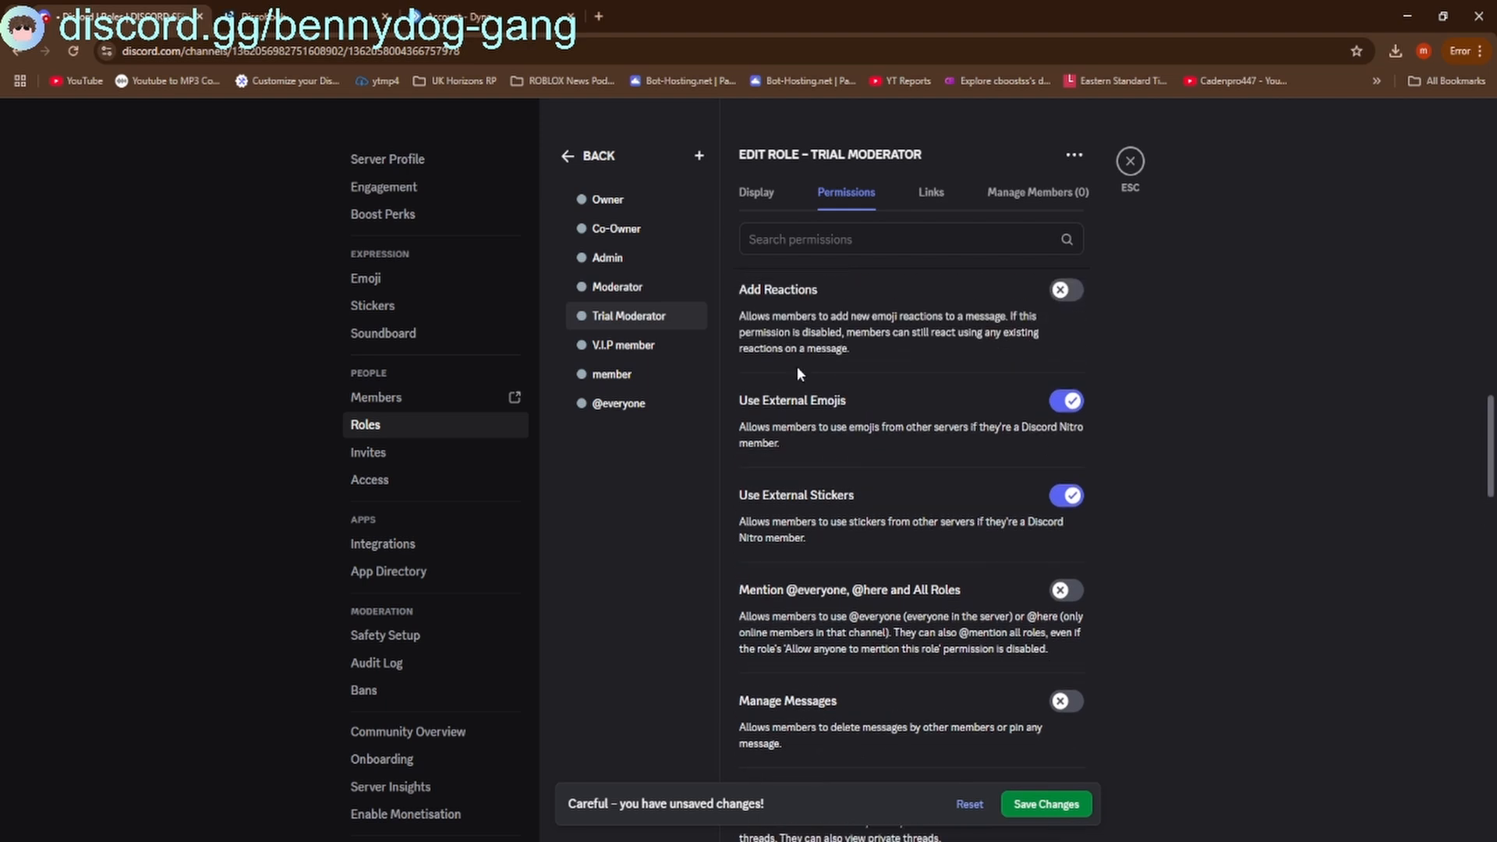
scroll(787, 304, up, 1)
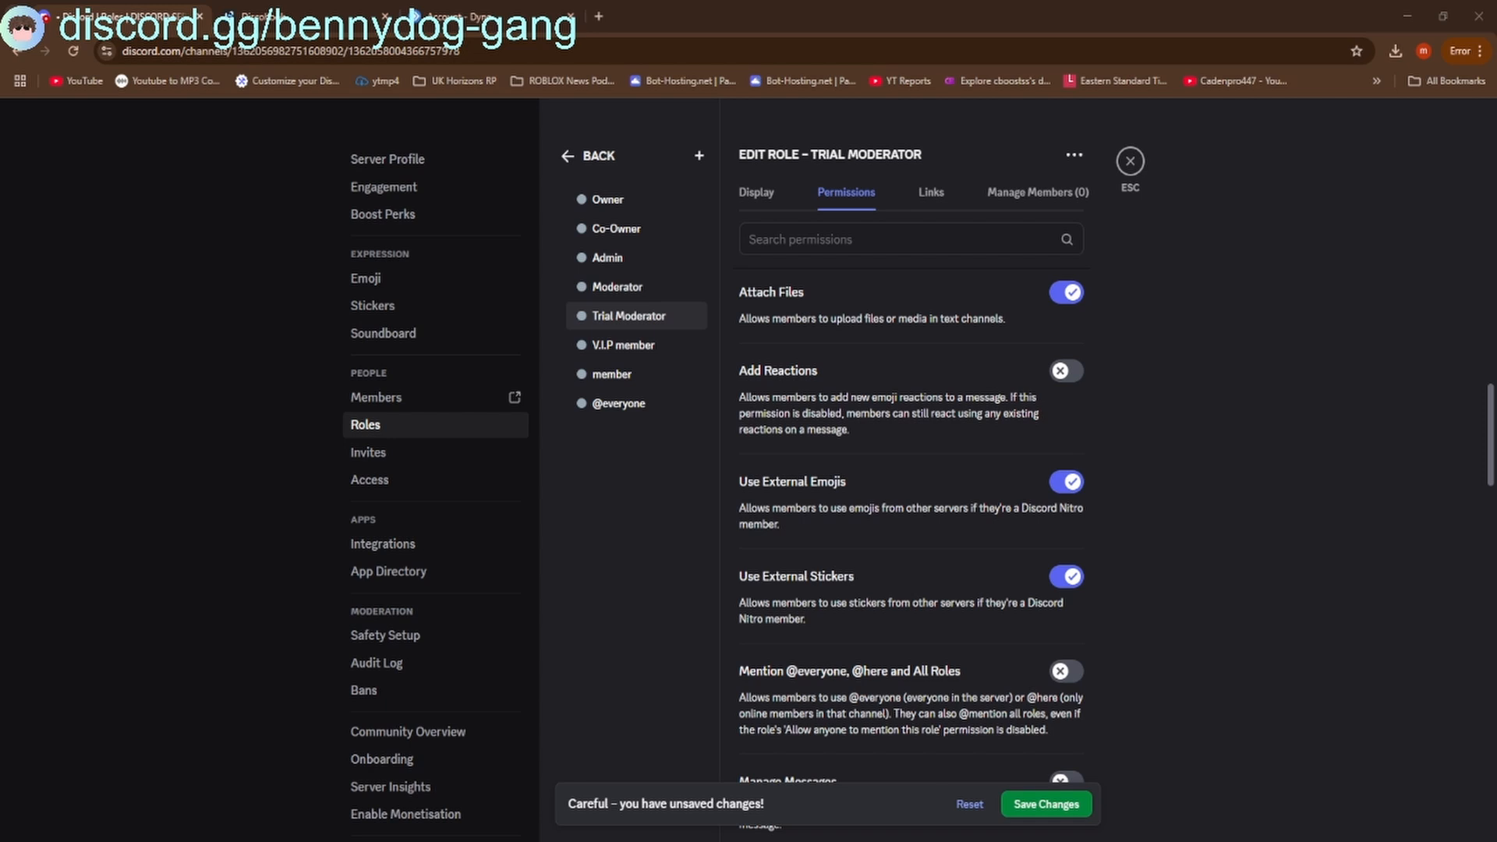
click(1409, 10)
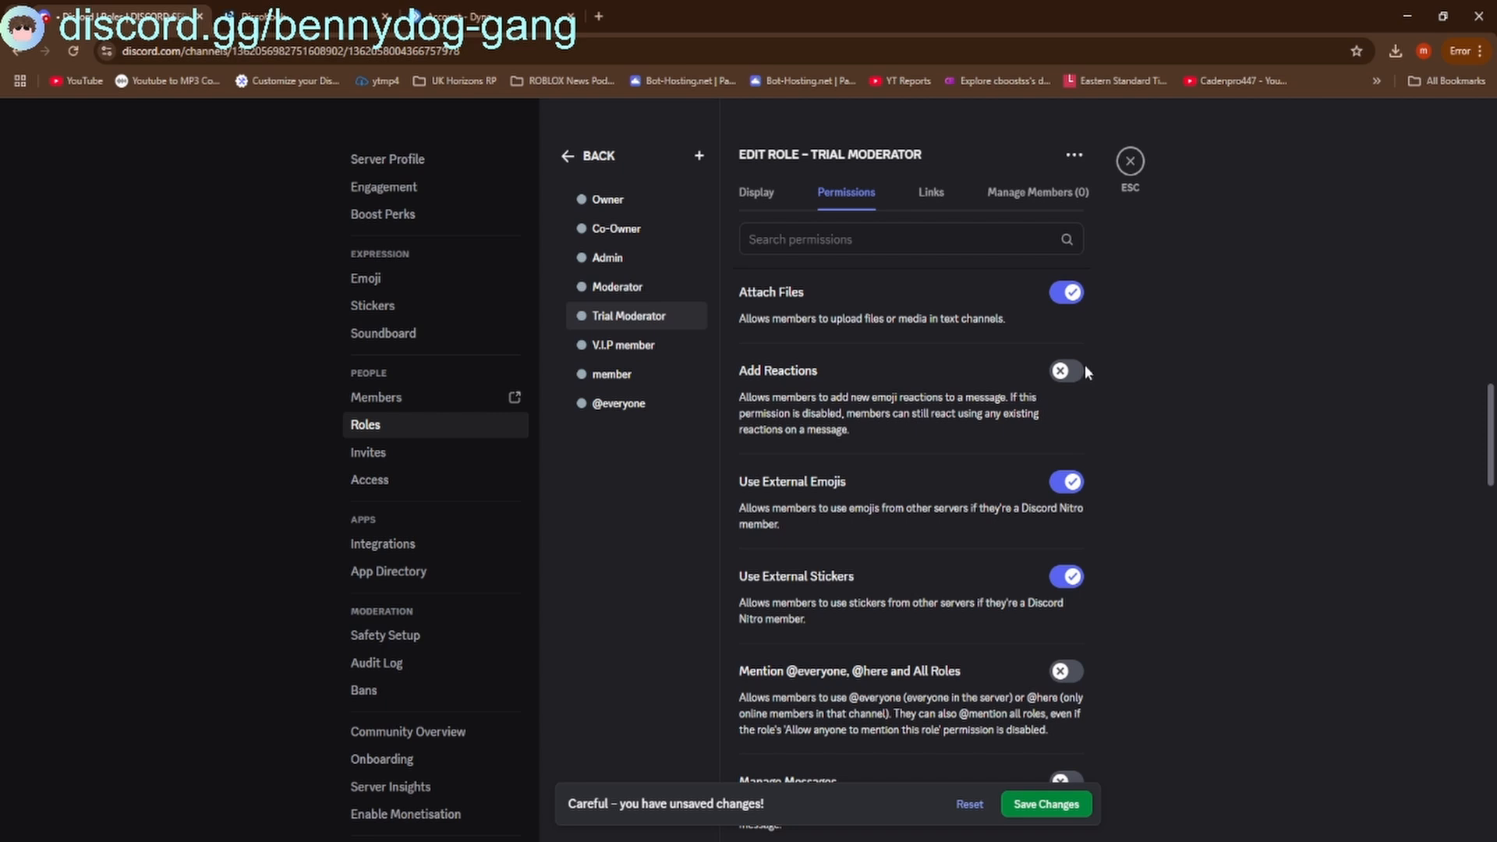
Grant the Trial Moderator role Embed Links, Create Public Threads, Send Messages in Threads and Send Messages
scroll(1063, 391, up, 3)
click(752, 441)
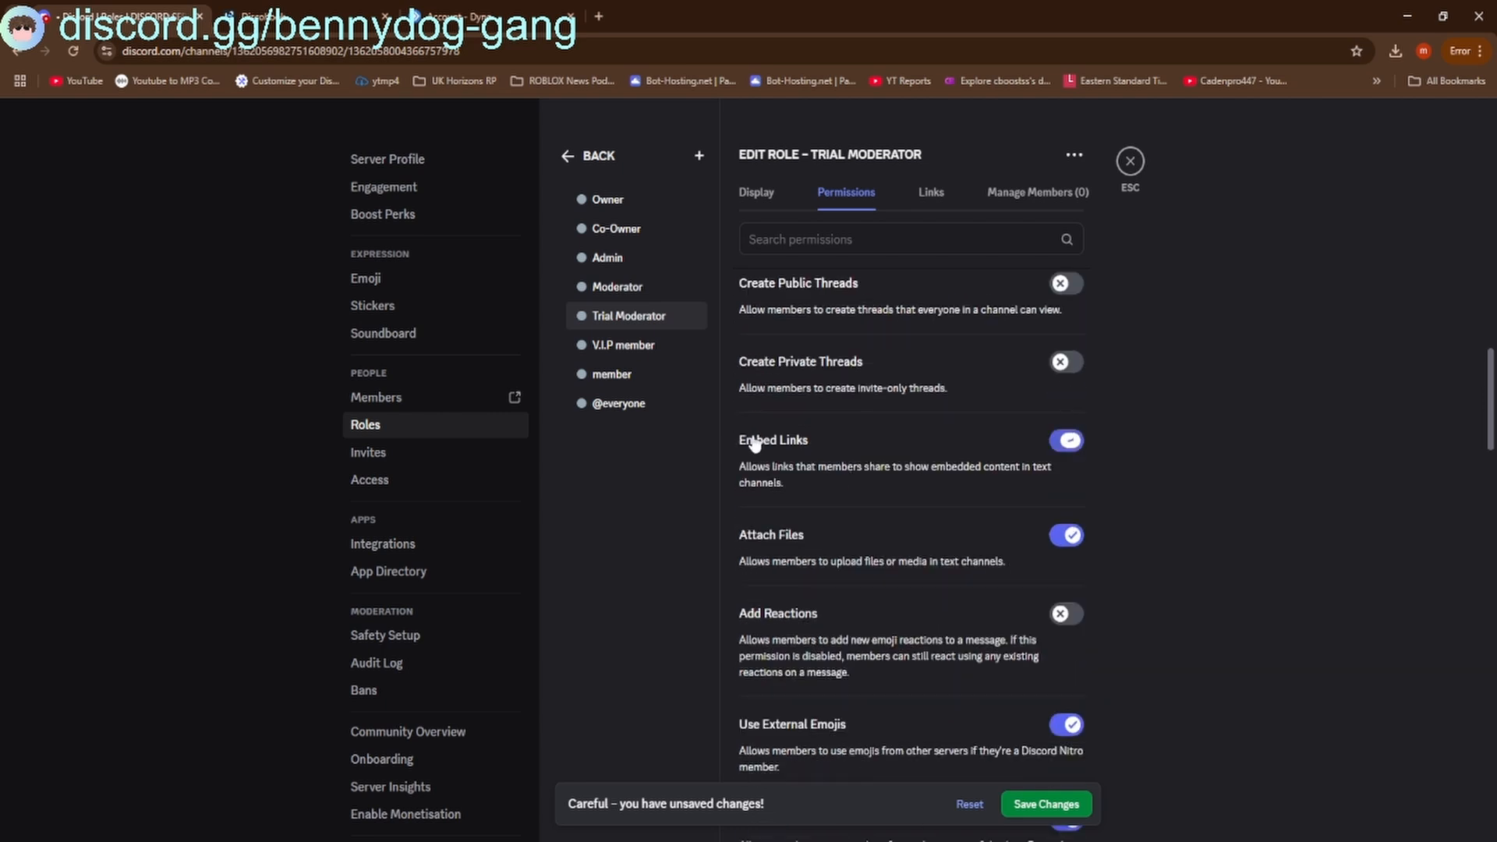
click(801, 379)
click(801, 380)
click(802, 301)
scroll(783, 343, up, 2)
click(788, 344)
click(765, 301)
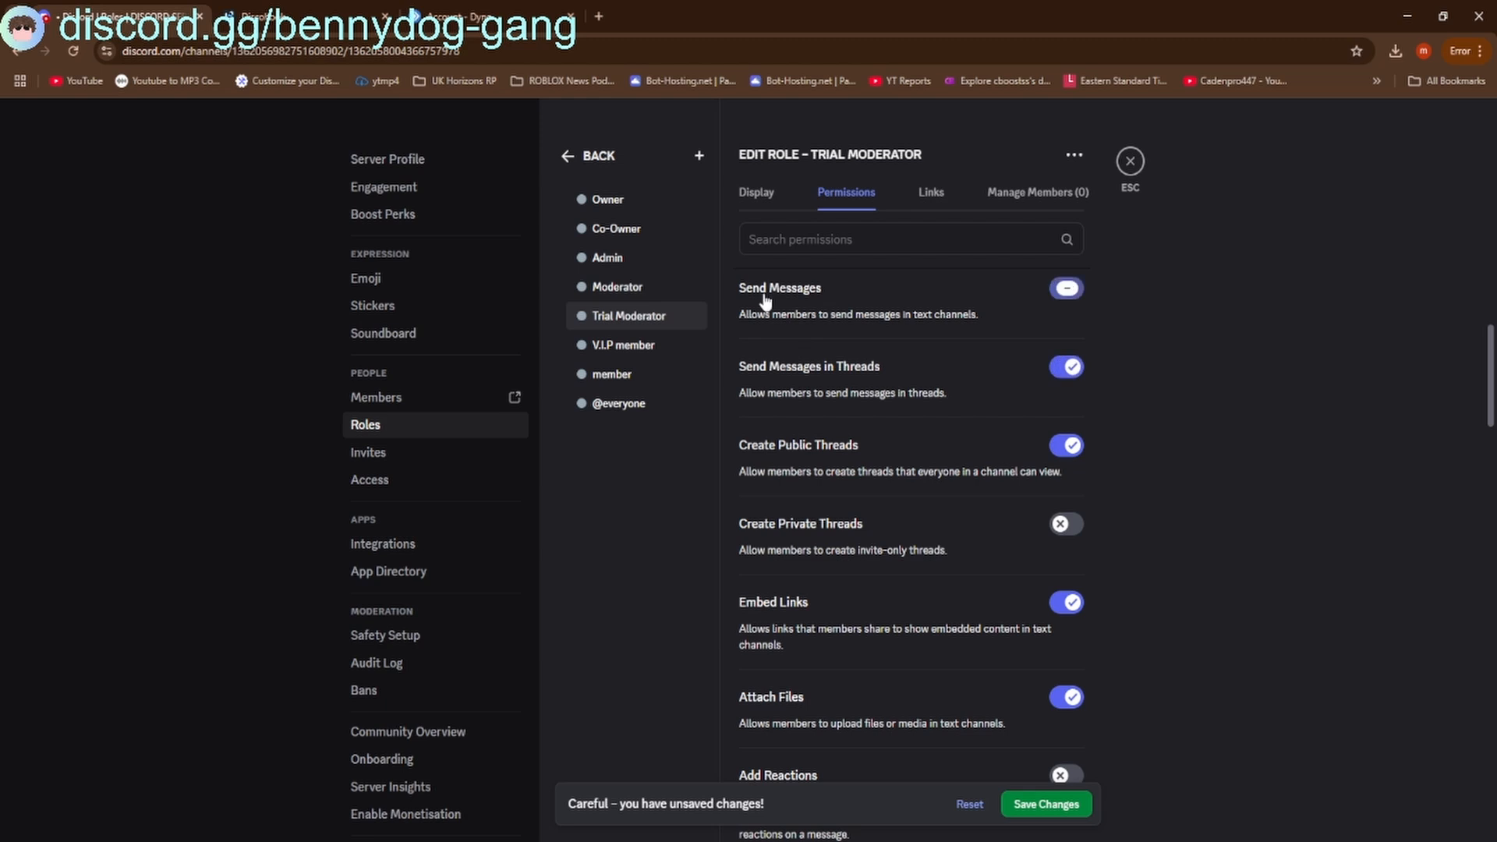
scroll(764, 343, up, 3)
scroll(762, 357, up, 1)
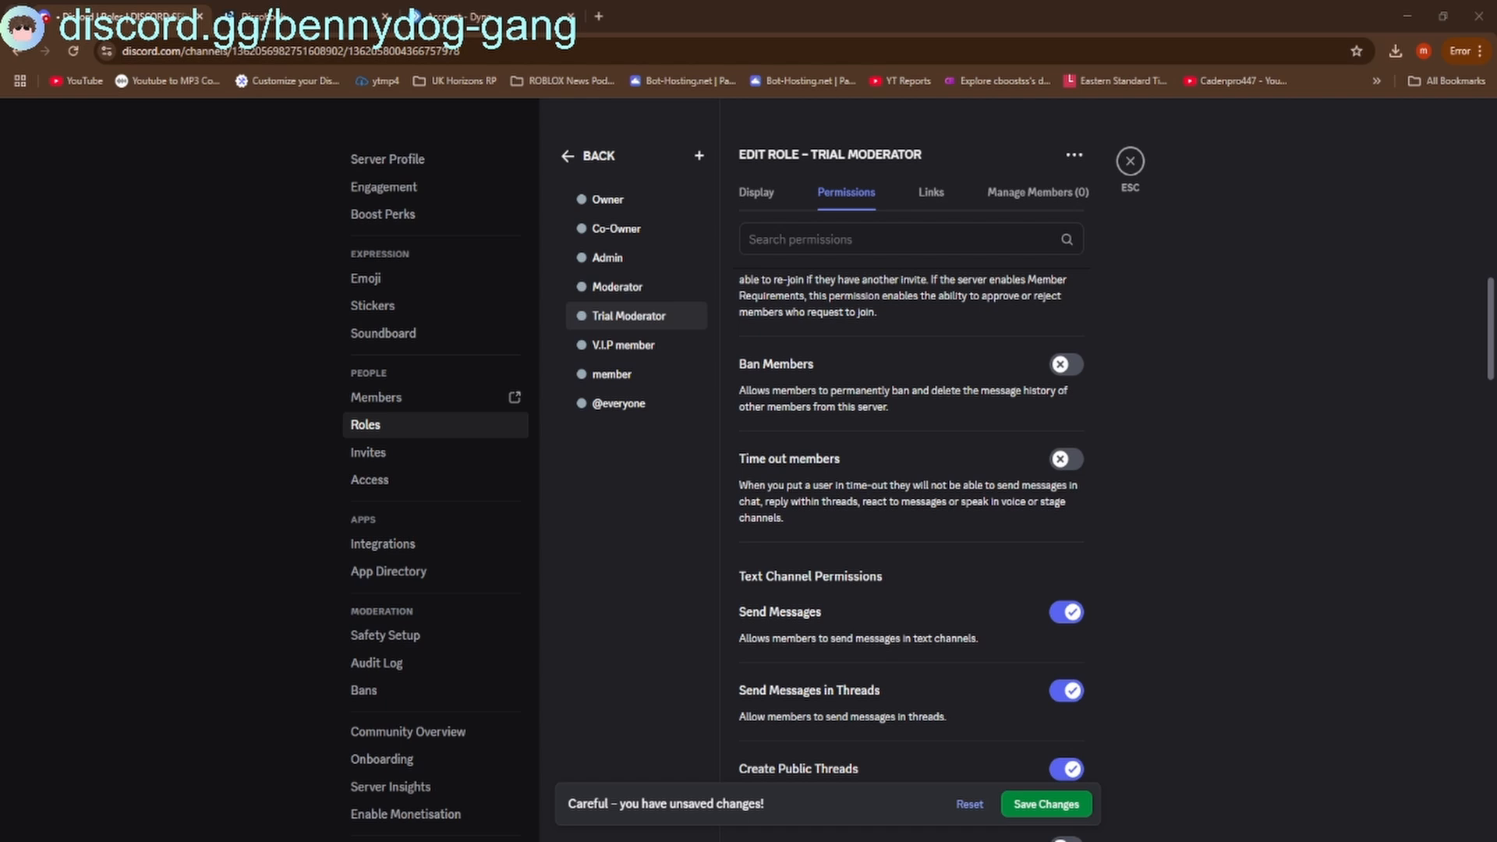
Enable Change Nickname, Create Invite and View Channels for the Trial Moderator role
scroll(986, 351, up, 2)
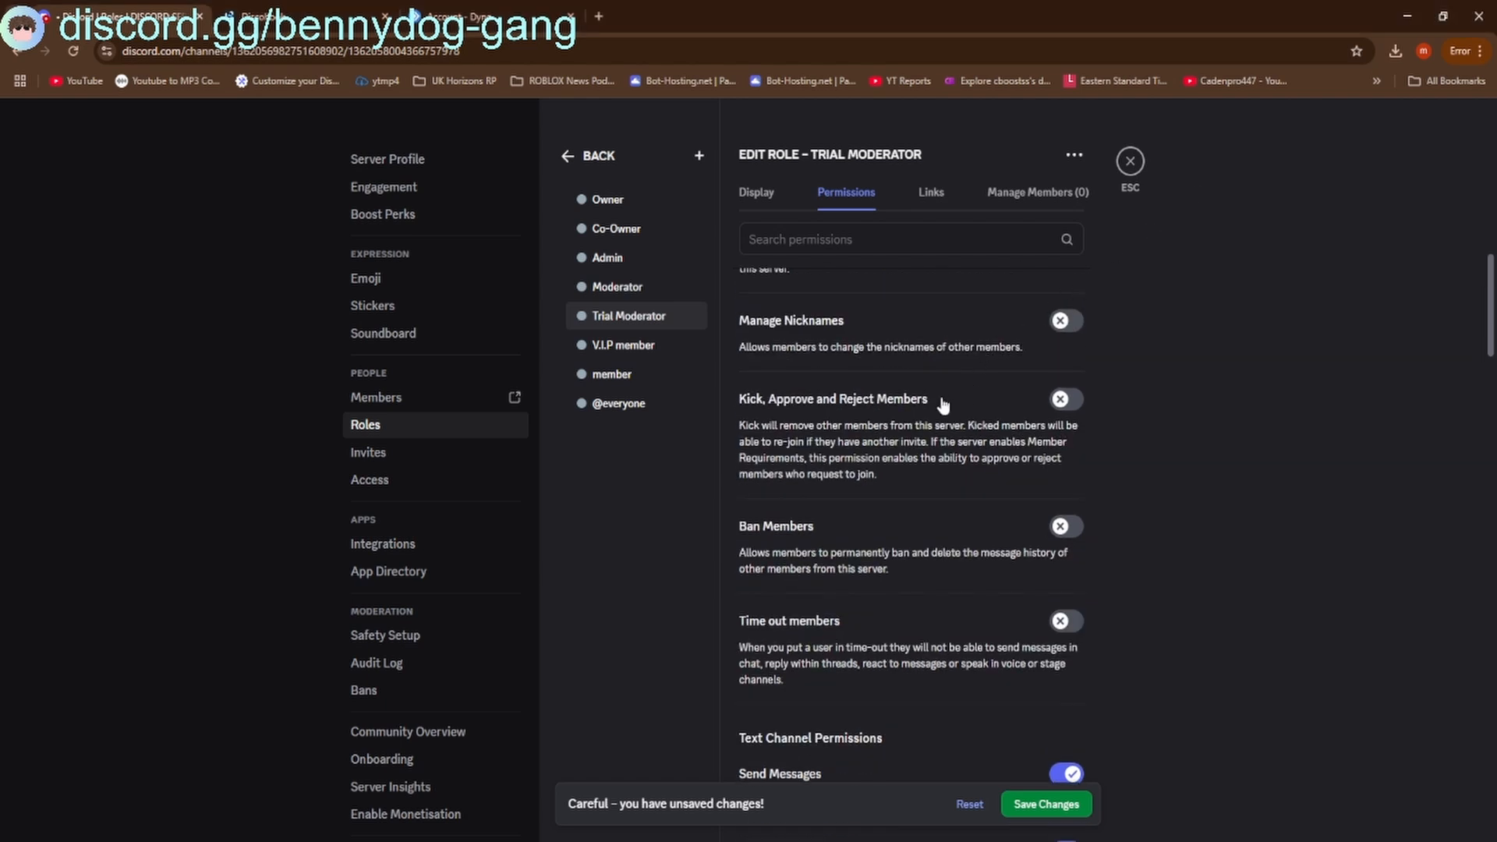
scroll(944, 405, up, 4)
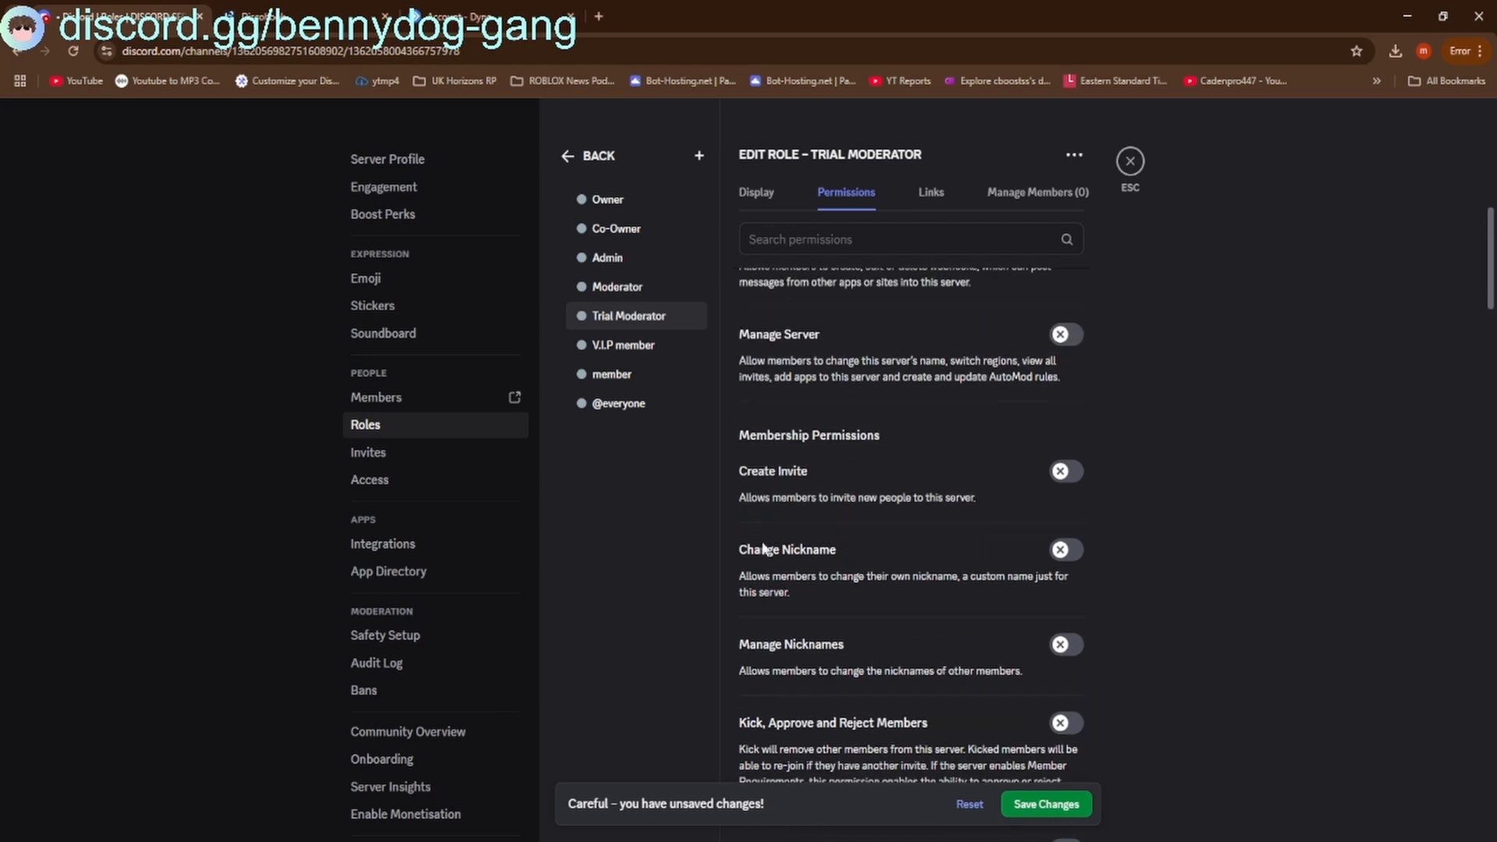
click(762, 548)
click(771, 471)
scroll(796, 472, up, 2)
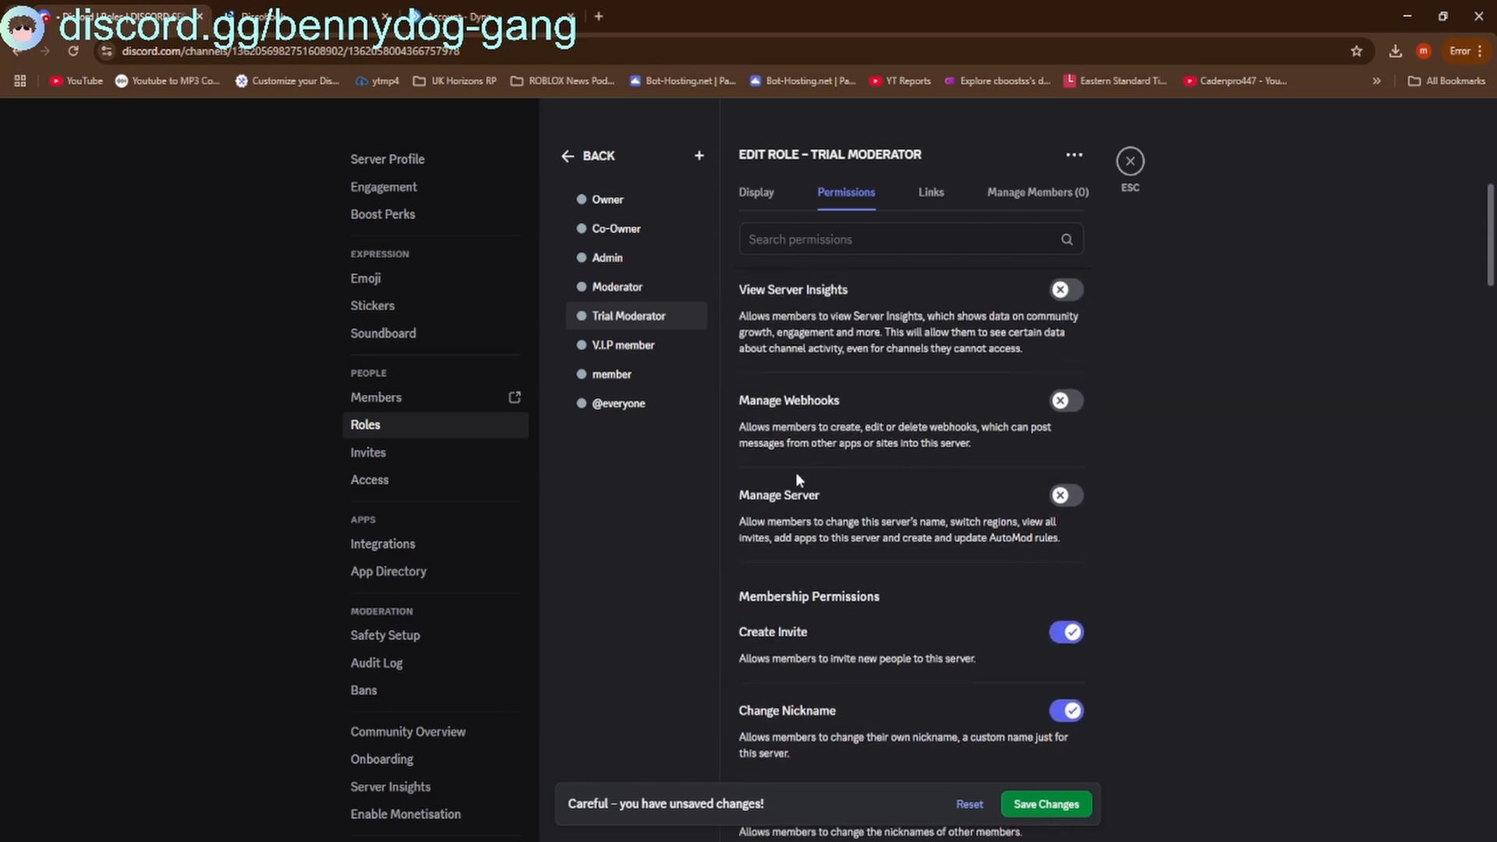
scroll(796, 475, up, 7)
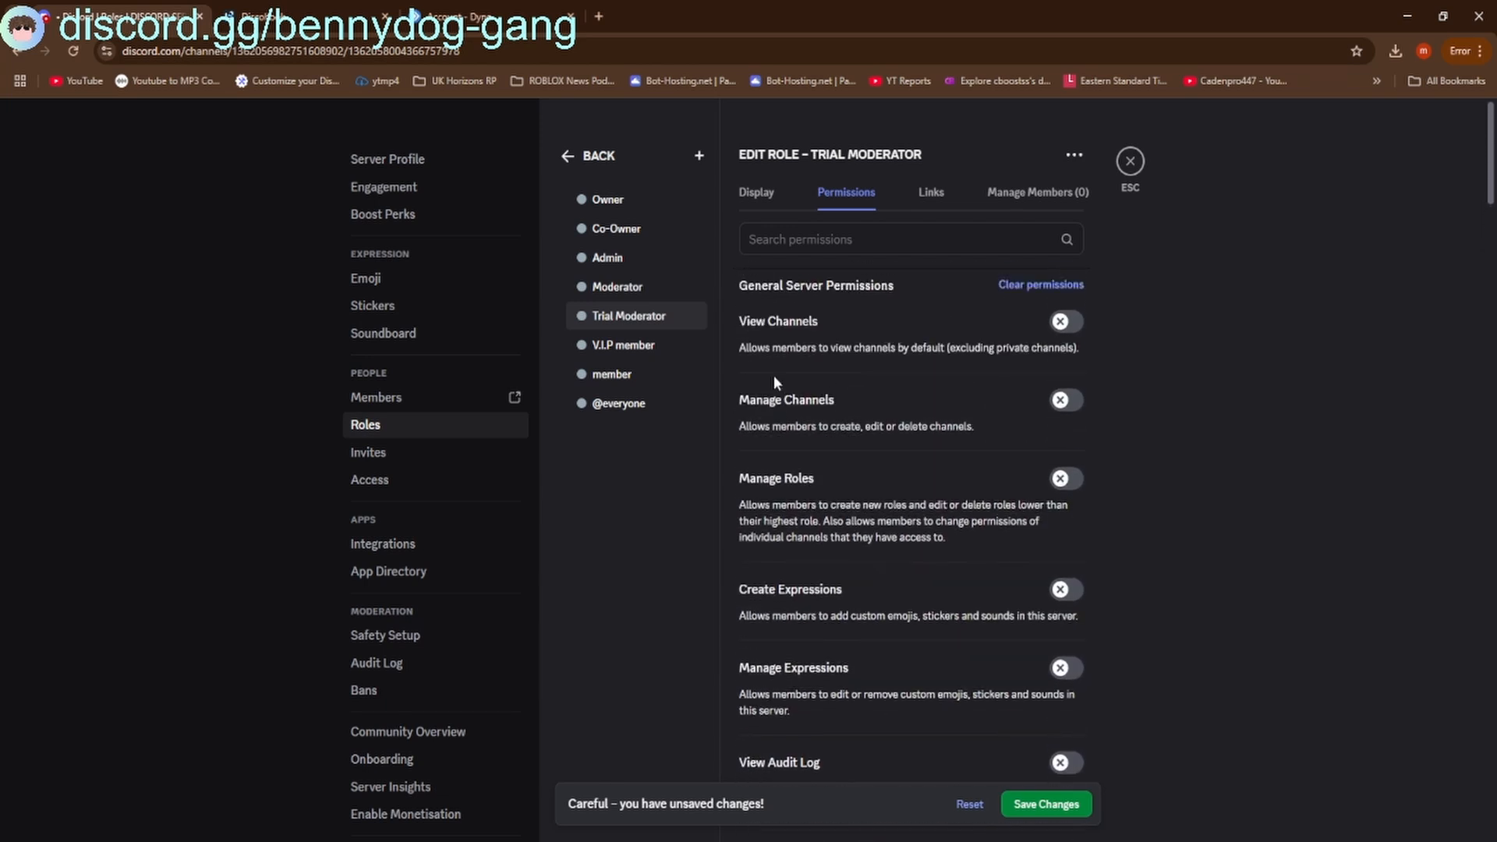
click(800, 336)
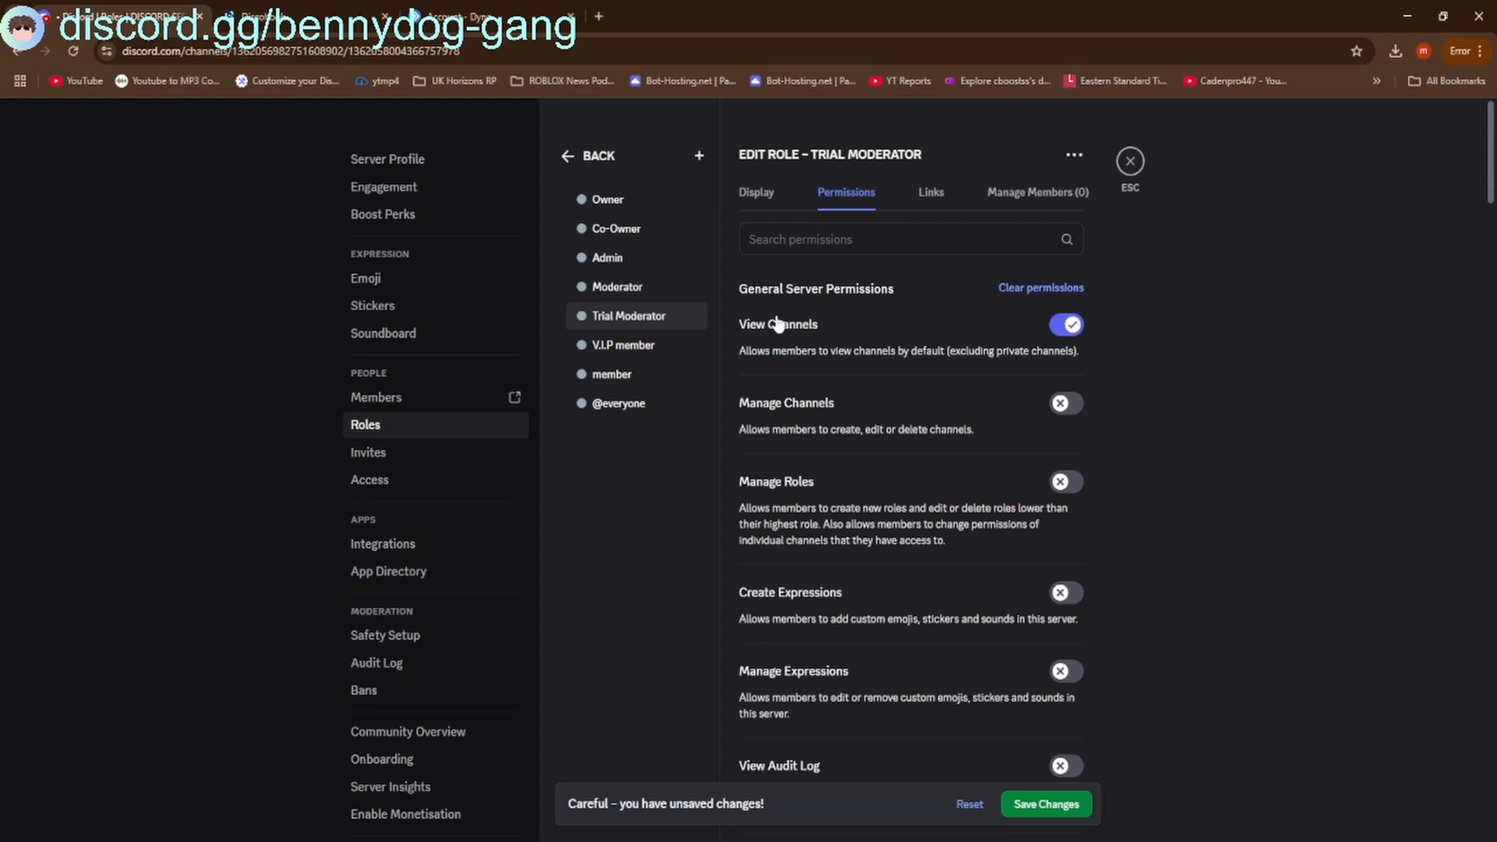
scroll(778, 308, down, 7)
scroll(779, 314, up, 7)
Look at the permission settings of the V.I.P member and member roles
click(633, 344)
click(656, 367)
click(643, 351)
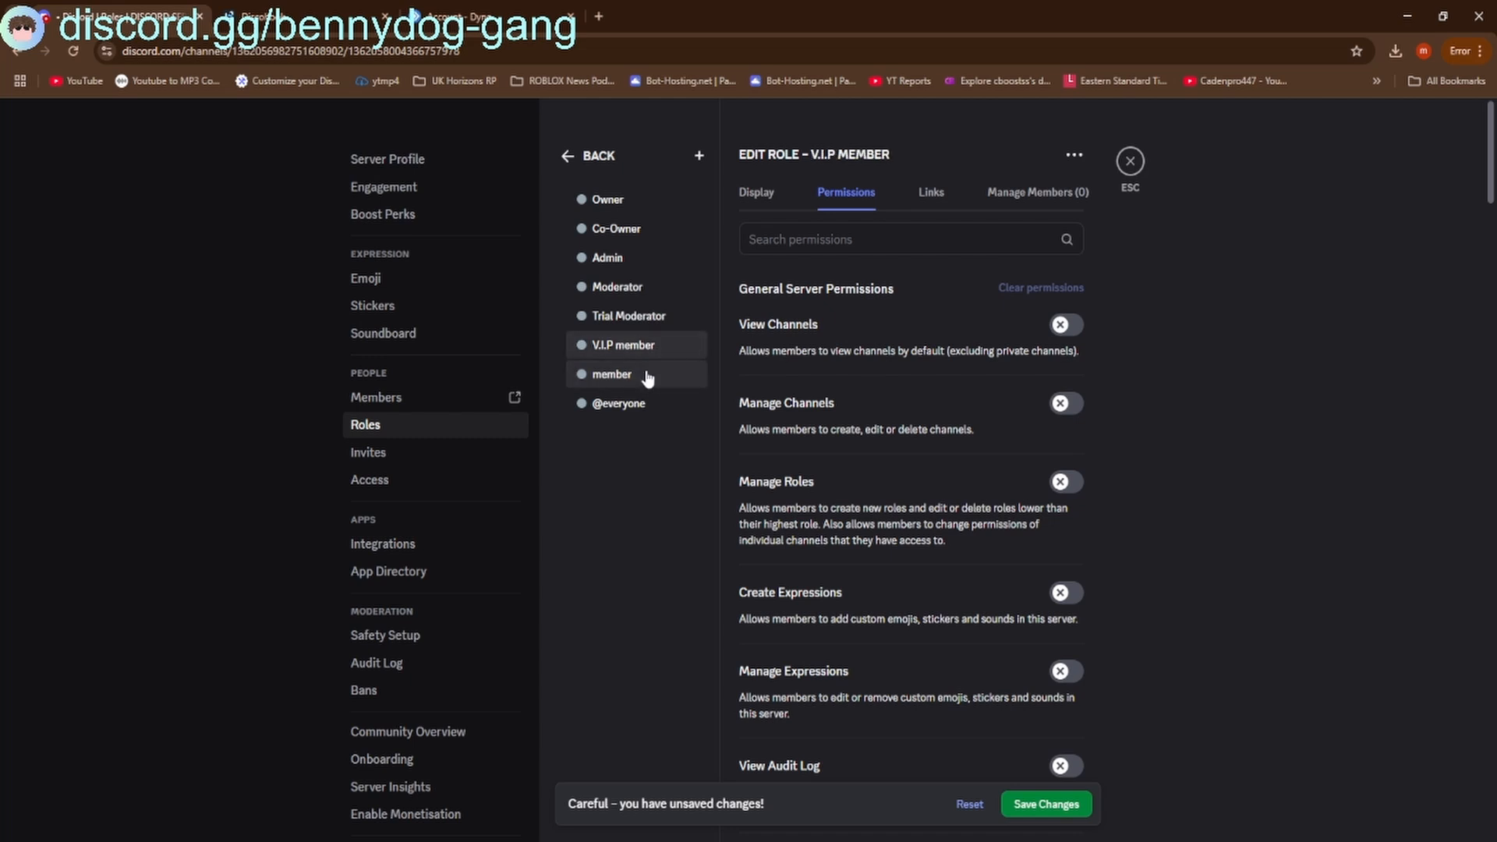
click(649, 361)
click(635, 348)
click(635, 364)
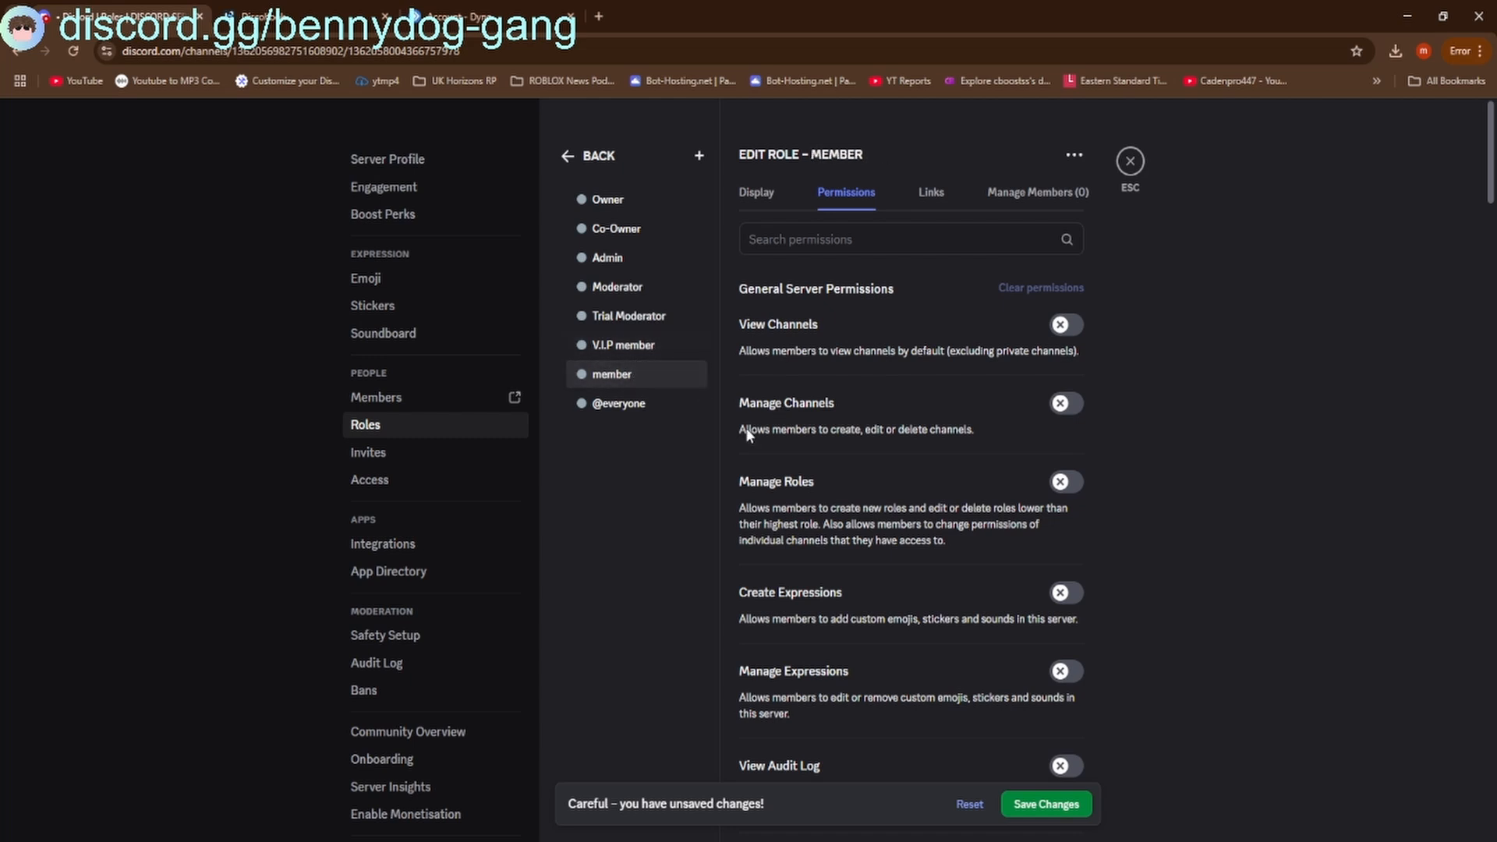
Save the role permission changes and check the server owner's assigned role on their profile card
click(1068, 813)
click(1130, 162)
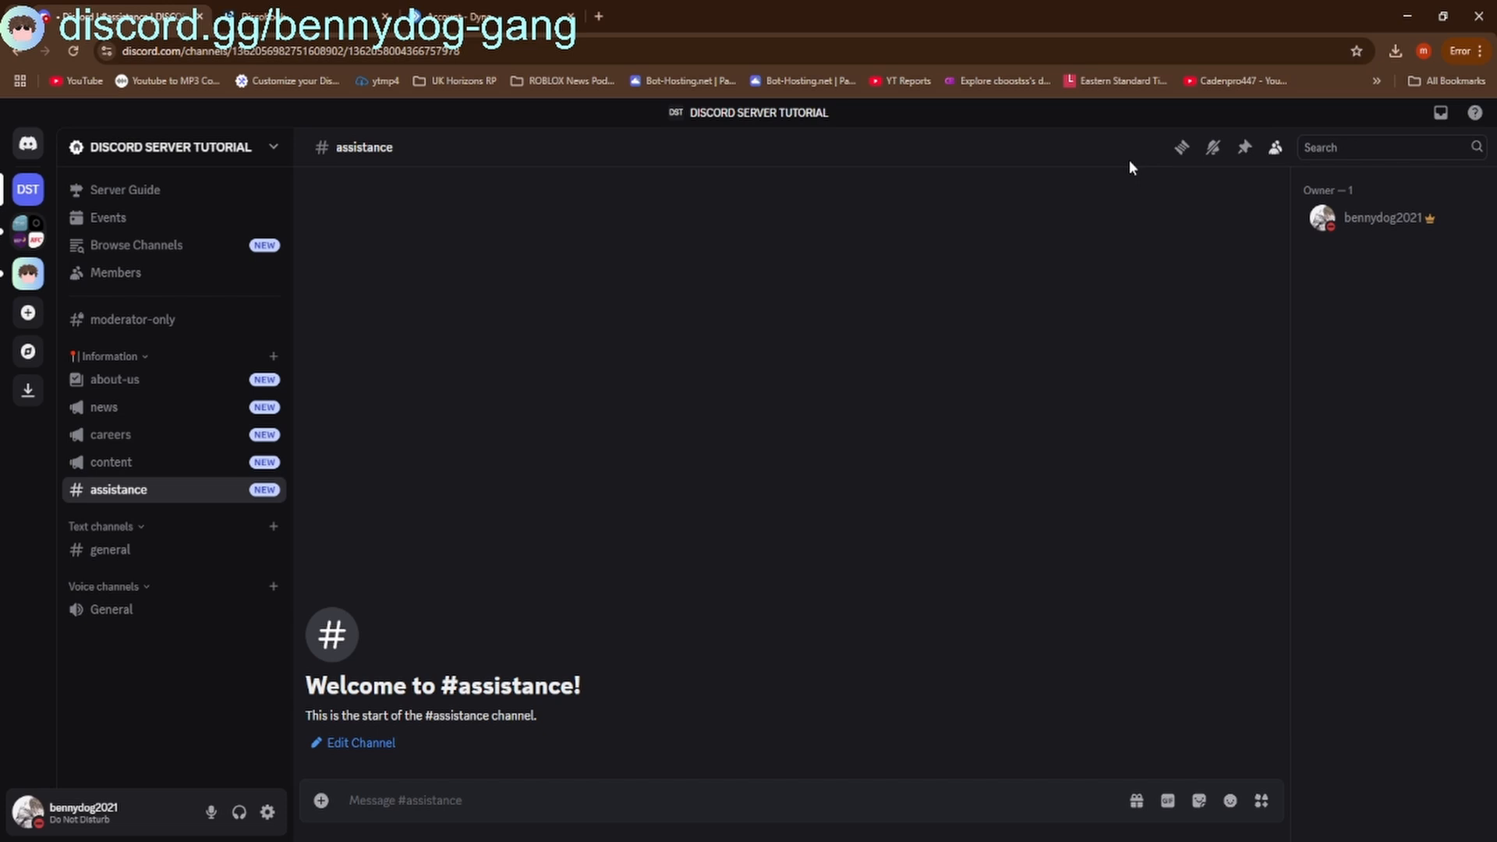
click(1399, 219)
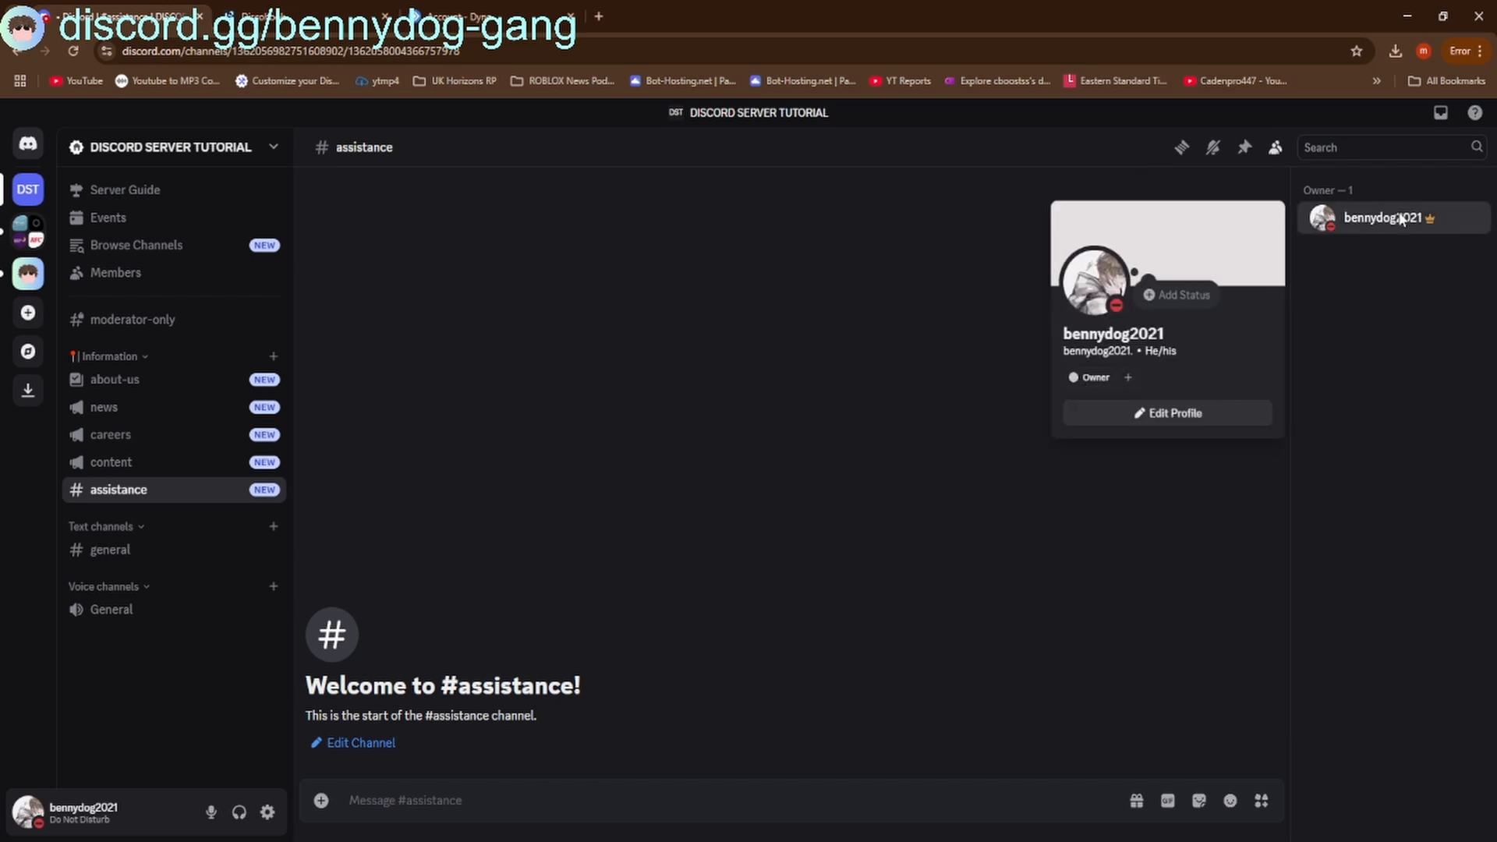
click(1400, 219)
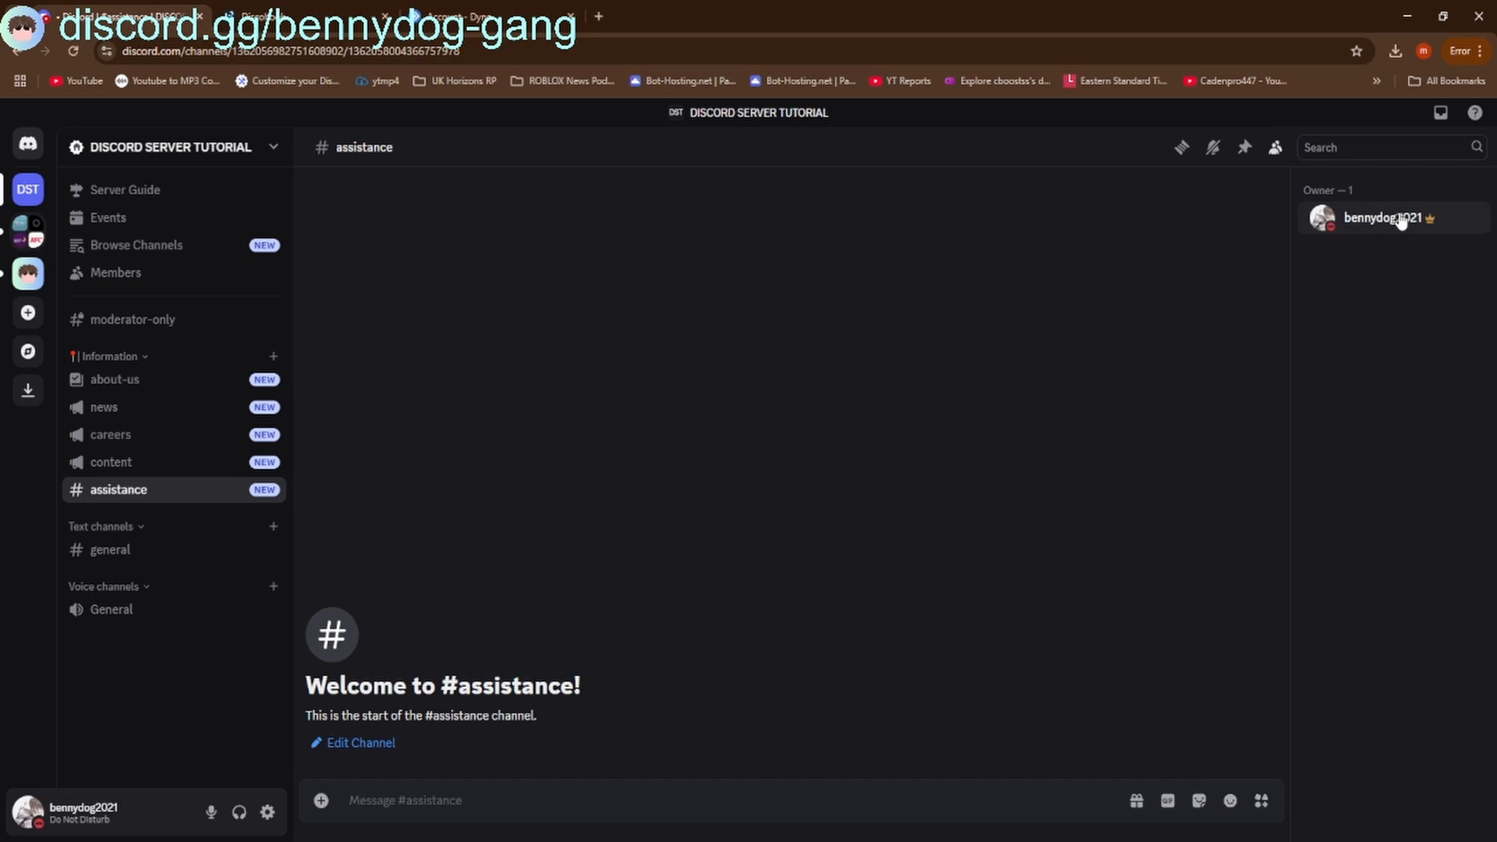
Set the Owner role's colour to the custom bright blue #0696f6 in the server's role settings
click(184, 153)
click(147, 264)
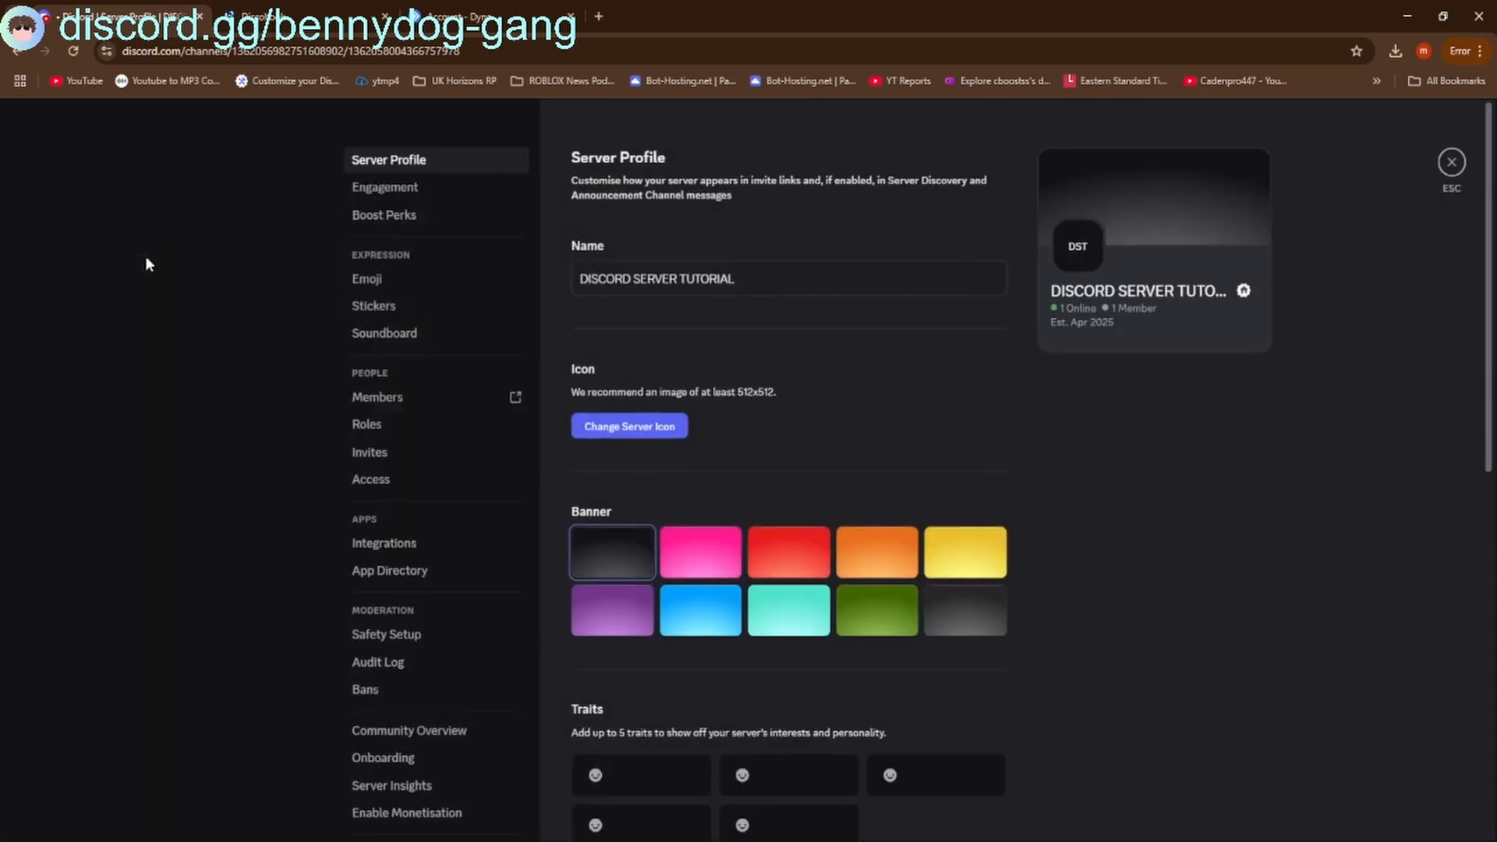
click(381, 426)
click(608, 477)
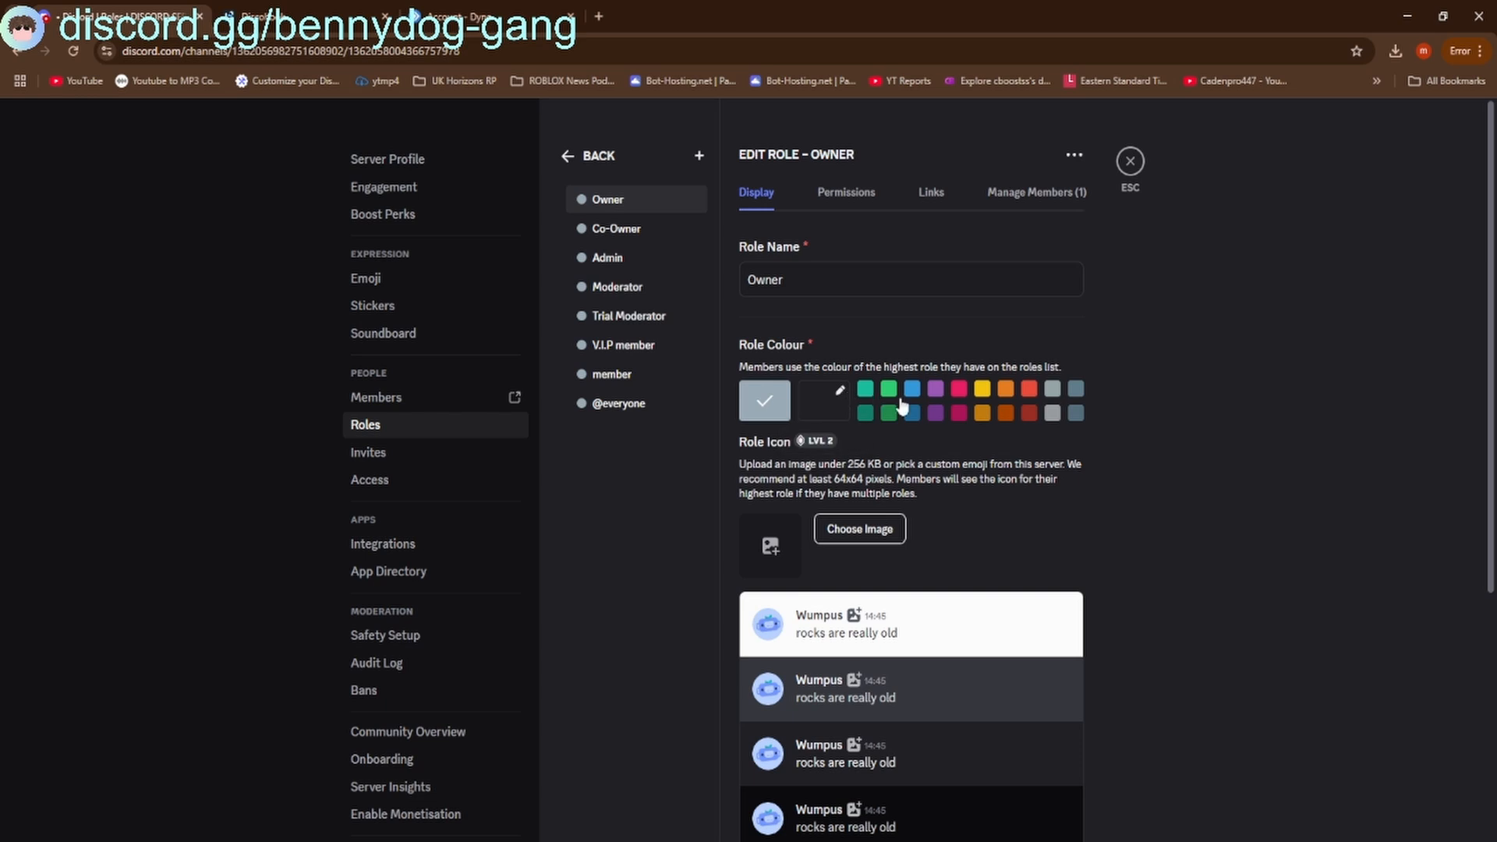
click(824, 402)
drag(935, 572, 878, 574)
click(950, 564)
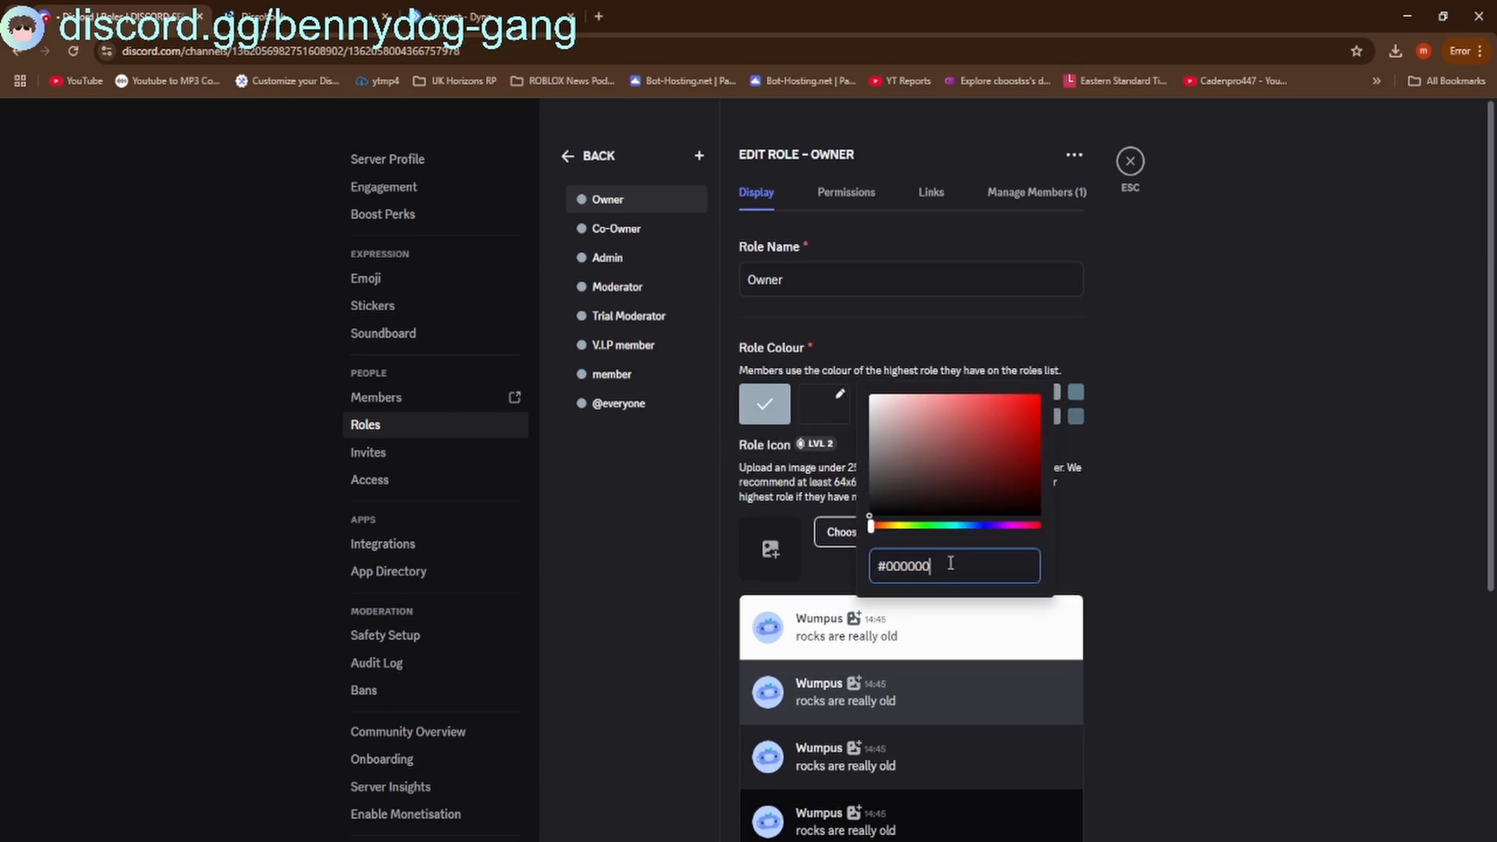
click(933, 535)
click(990, 422)
click(966, 526)
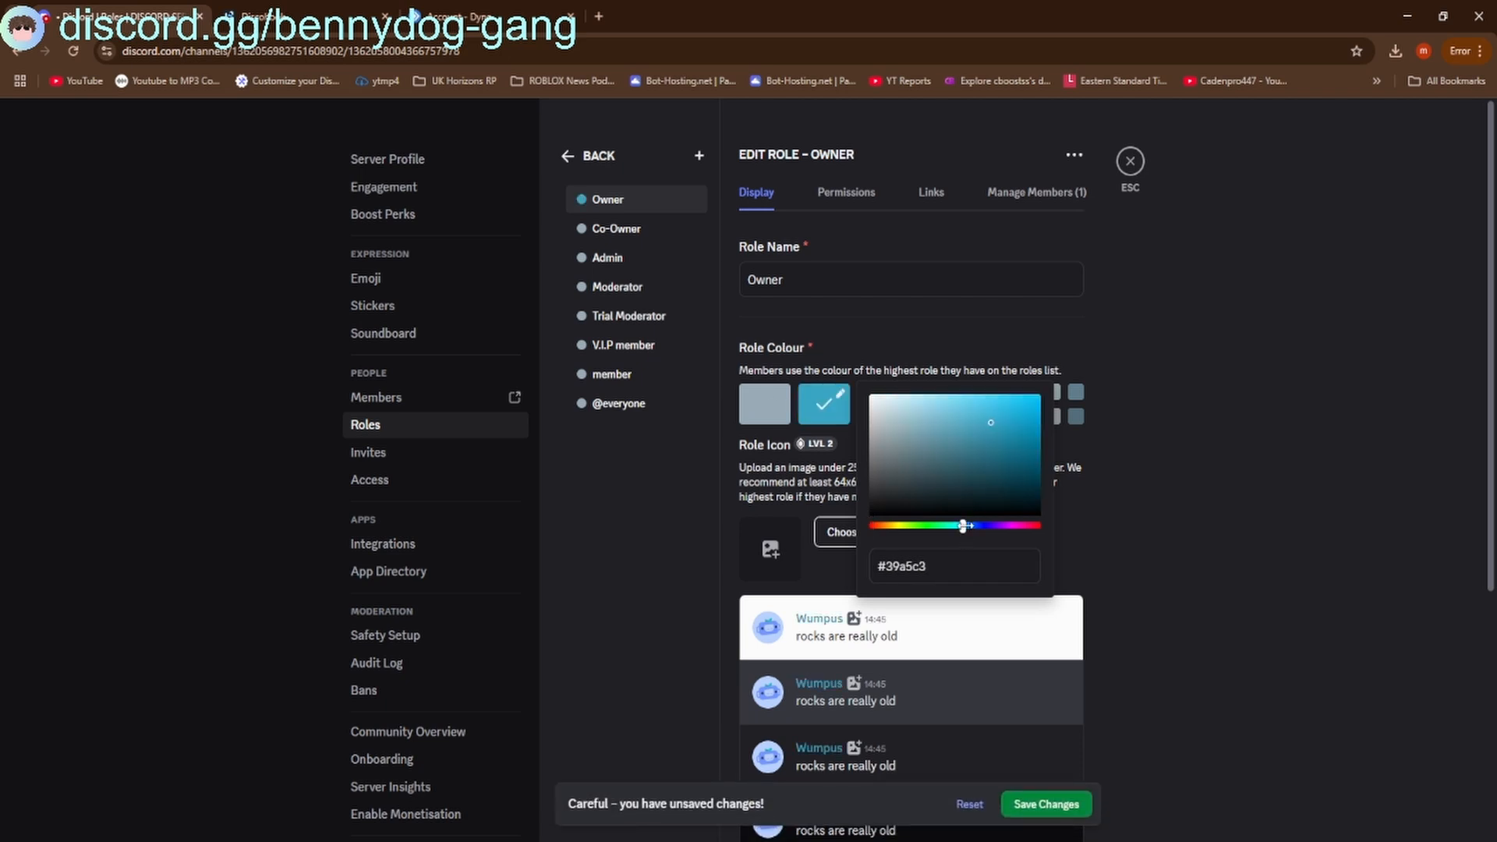
drag(990, 423, 1037, 399)
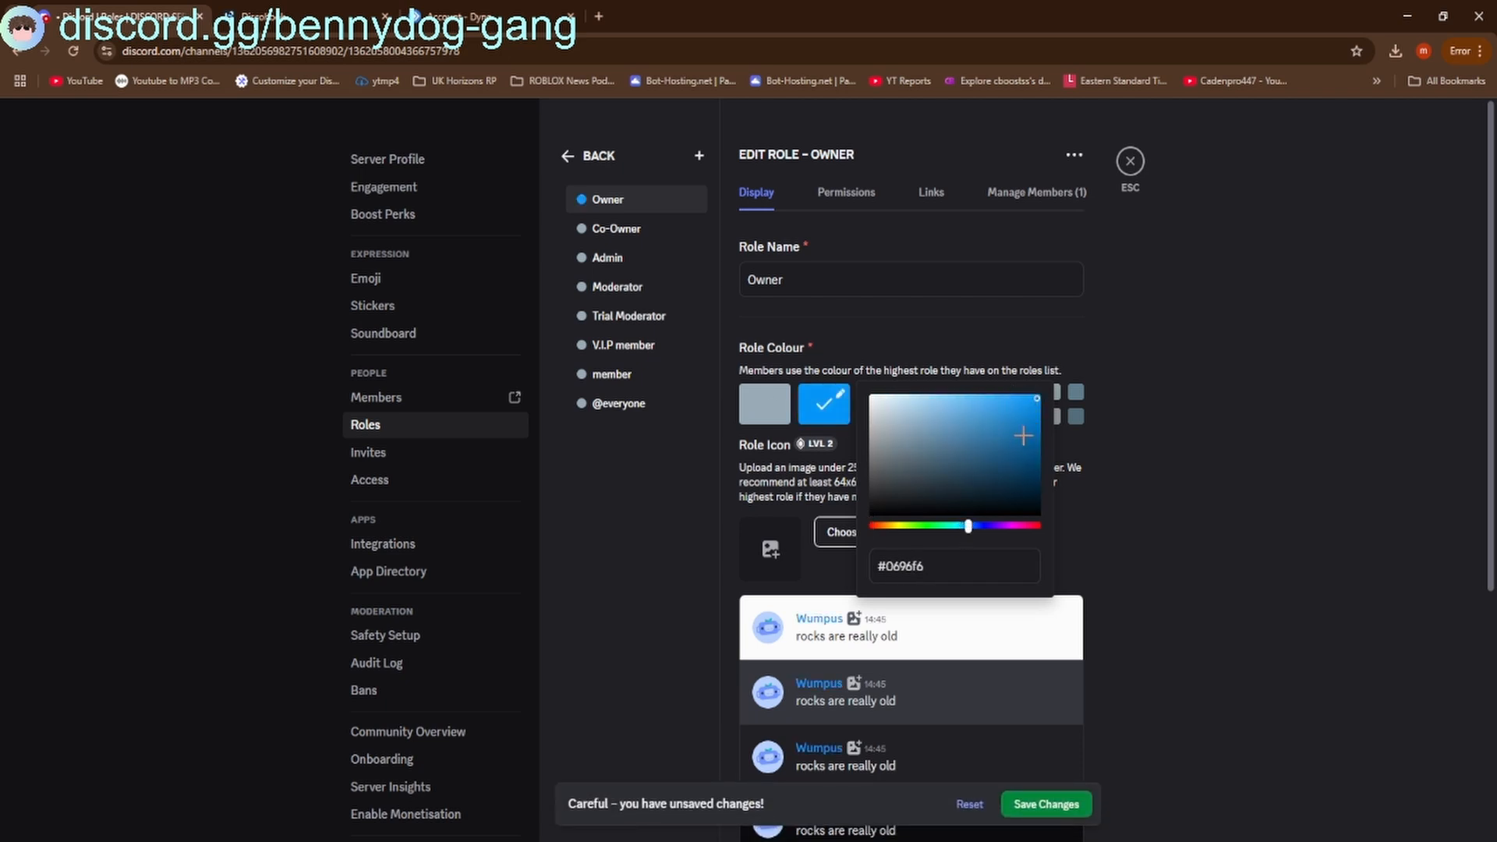
click(1152, 475)
Give the Co-Owner role a custom deep, vivid blue colour
click(615, 228)
click(824, 403)
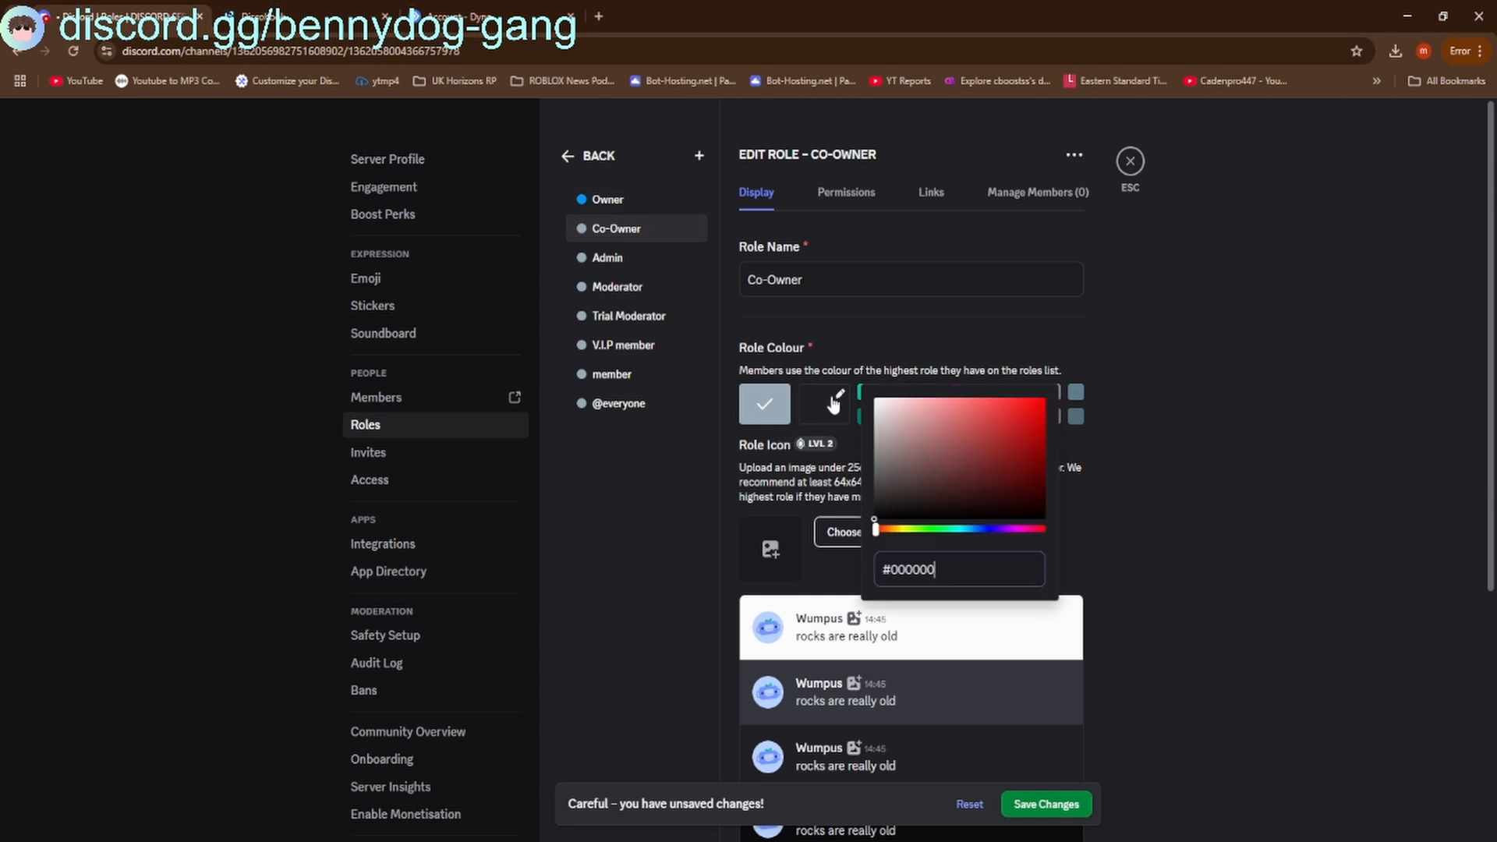
drag(965, 528, 982, 529)
drag(1007, 418, 1014, 402)
click(1135, 447)
Give the Moderator role the preset dark blue colour and the Admin role a custom light blue
click(608, 257)
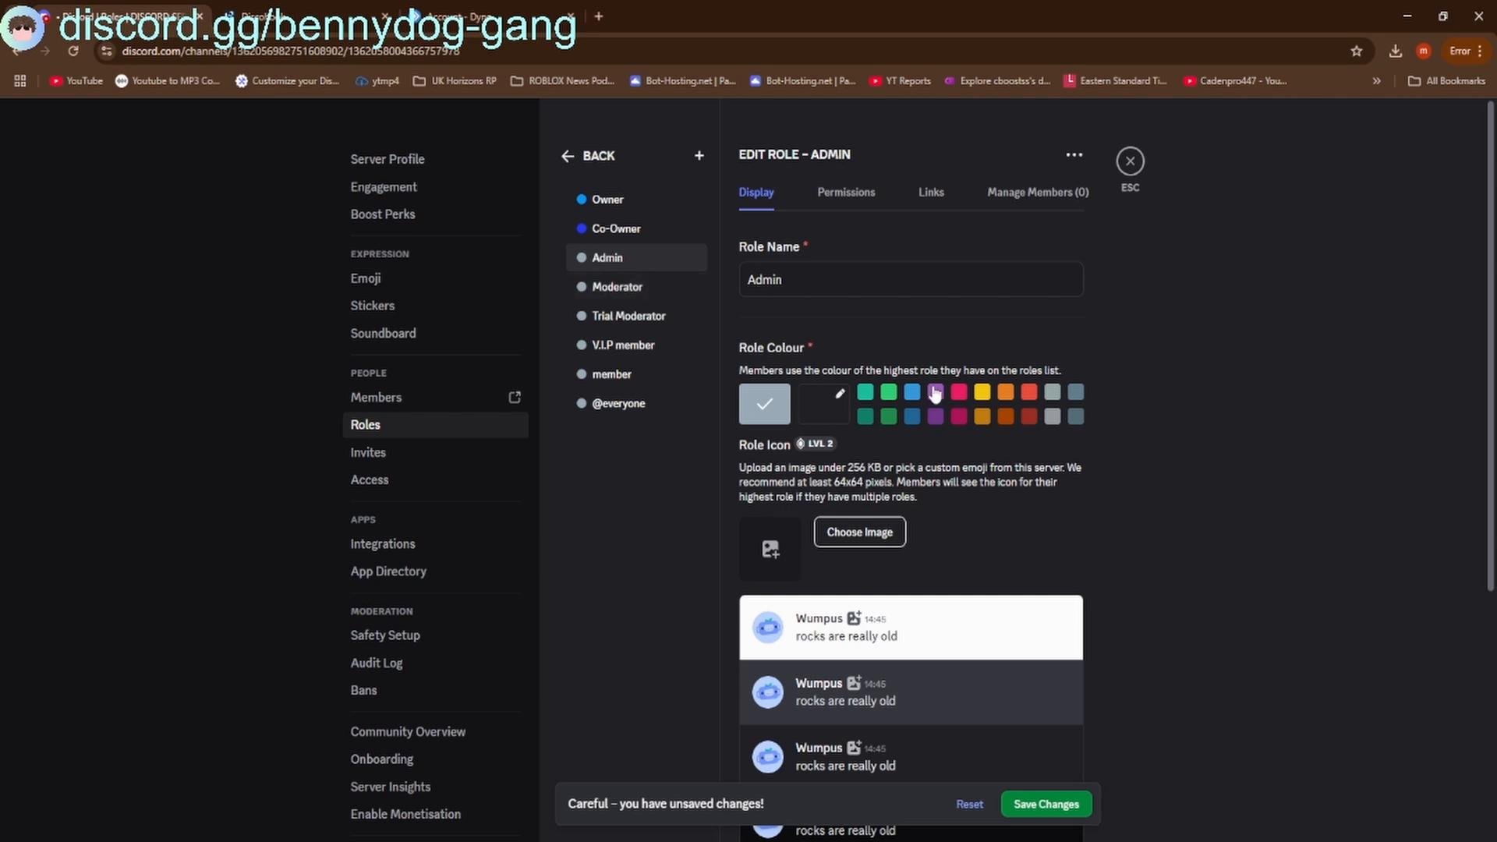
click(612, 288)
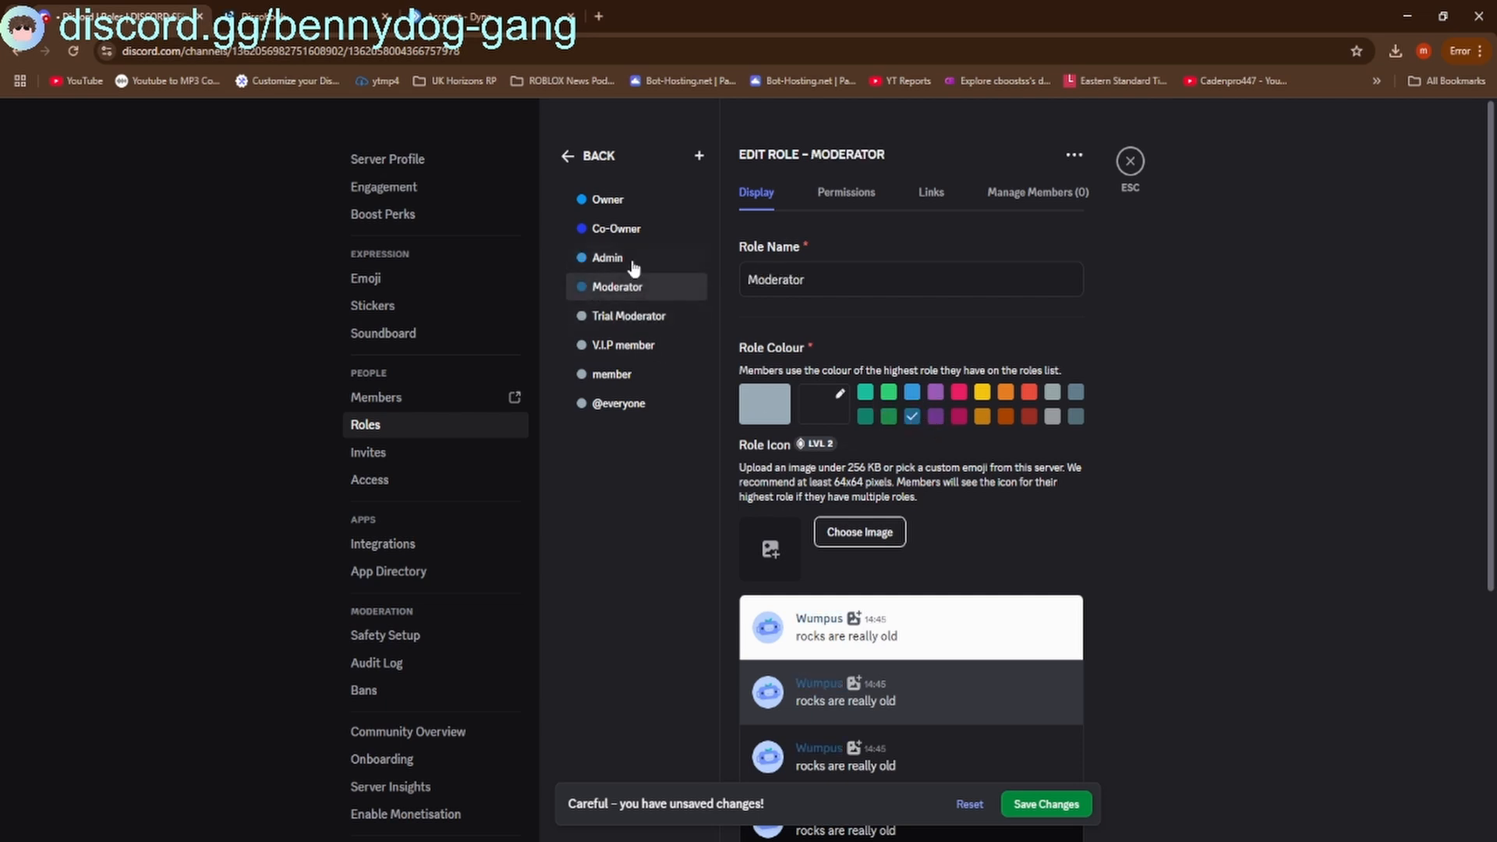
click(630, 257)
click(819, 406)
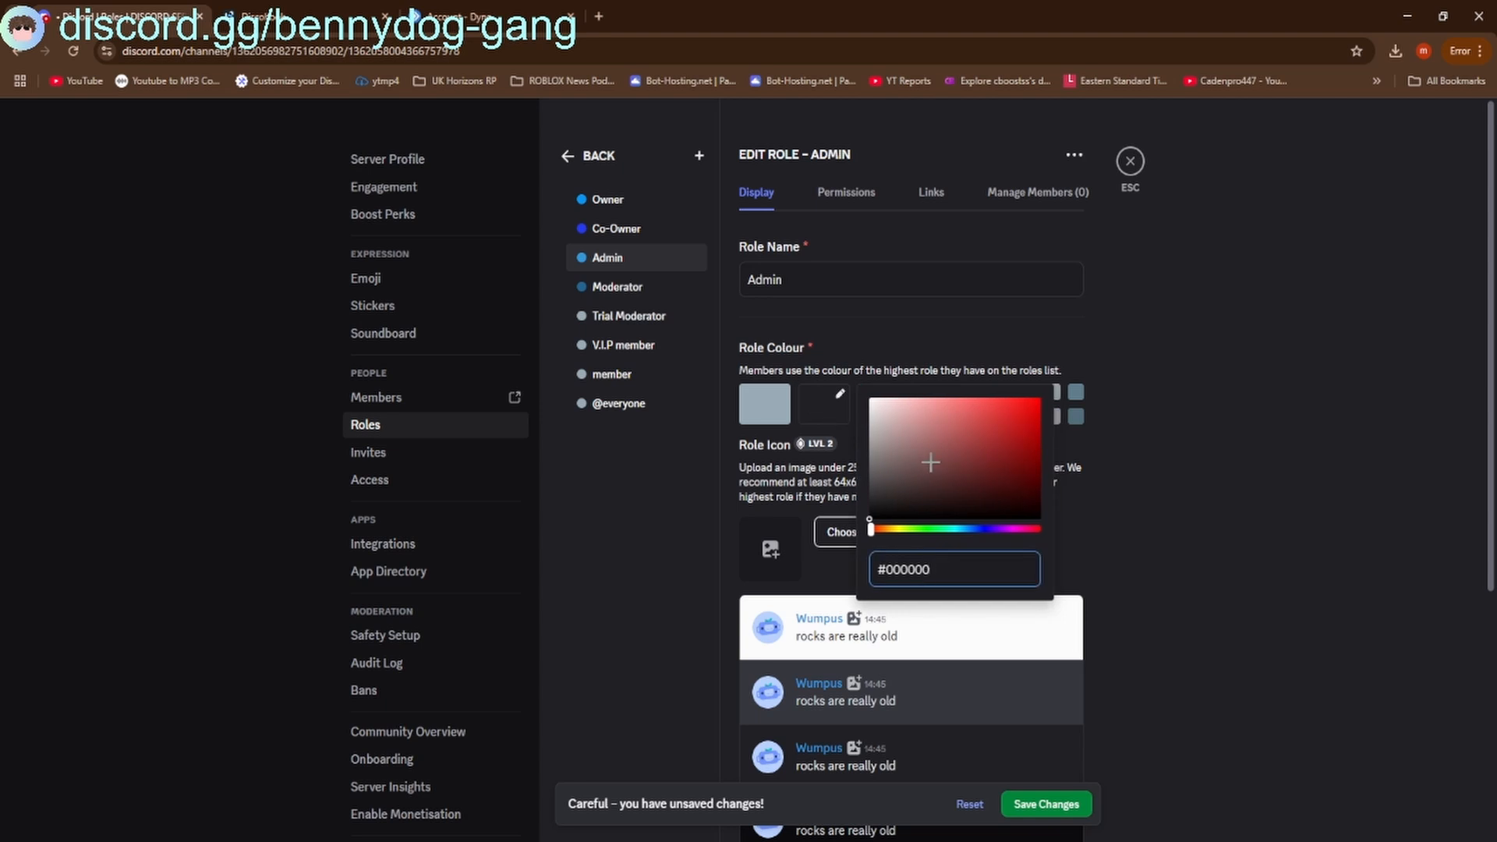
drag(936, 527, 974, 528)
click(1035, 448)
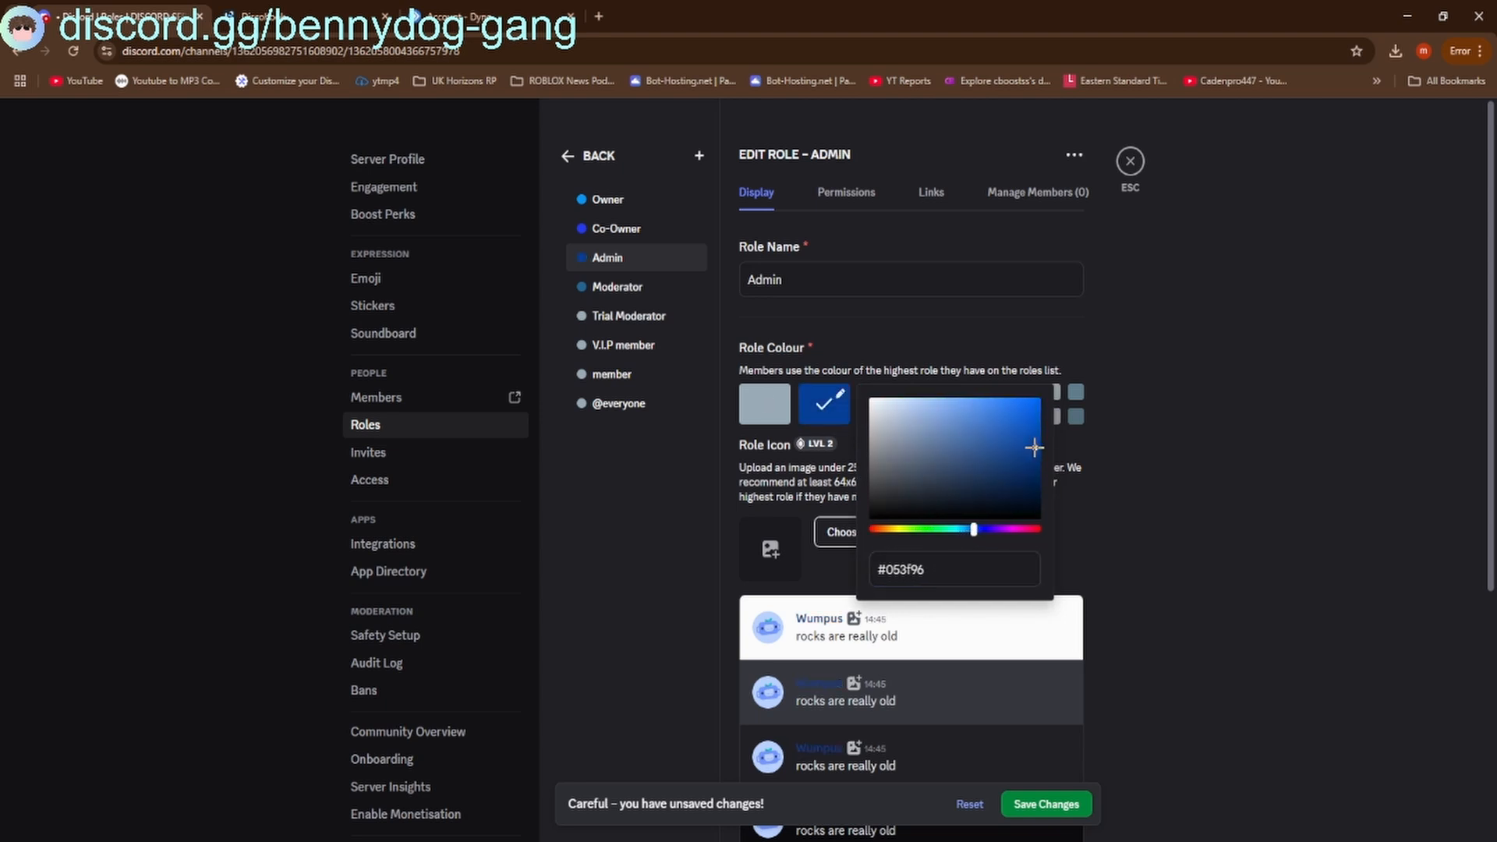
drag(990, 453, 940, 402)
Set the Trial Moderator role's colour to the custom vivid blue #0019ff
click(594, 317)
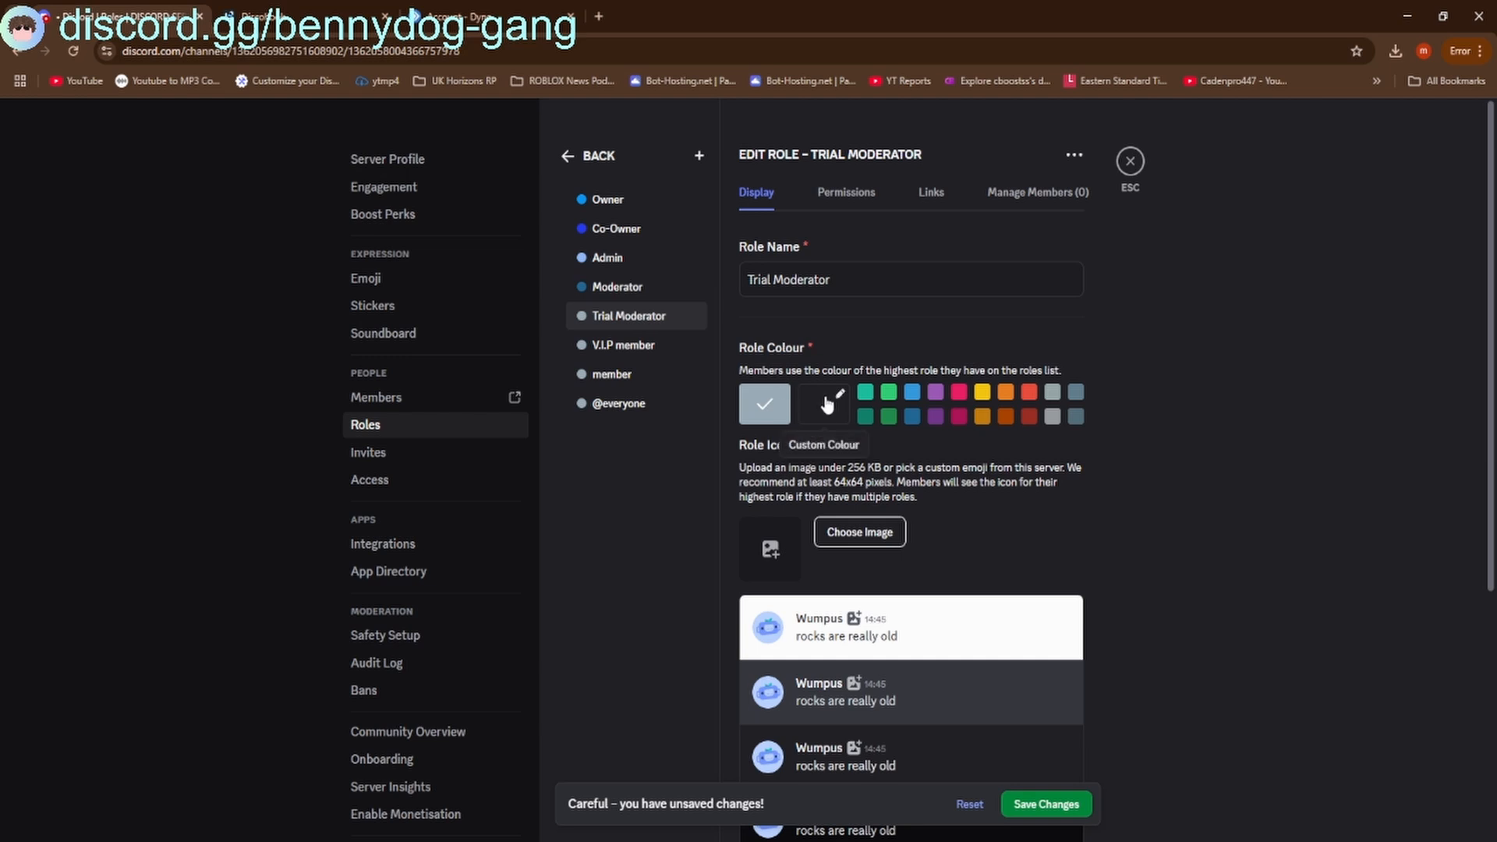
click(828, 404)
click(983, 527)
click(1000, 491)
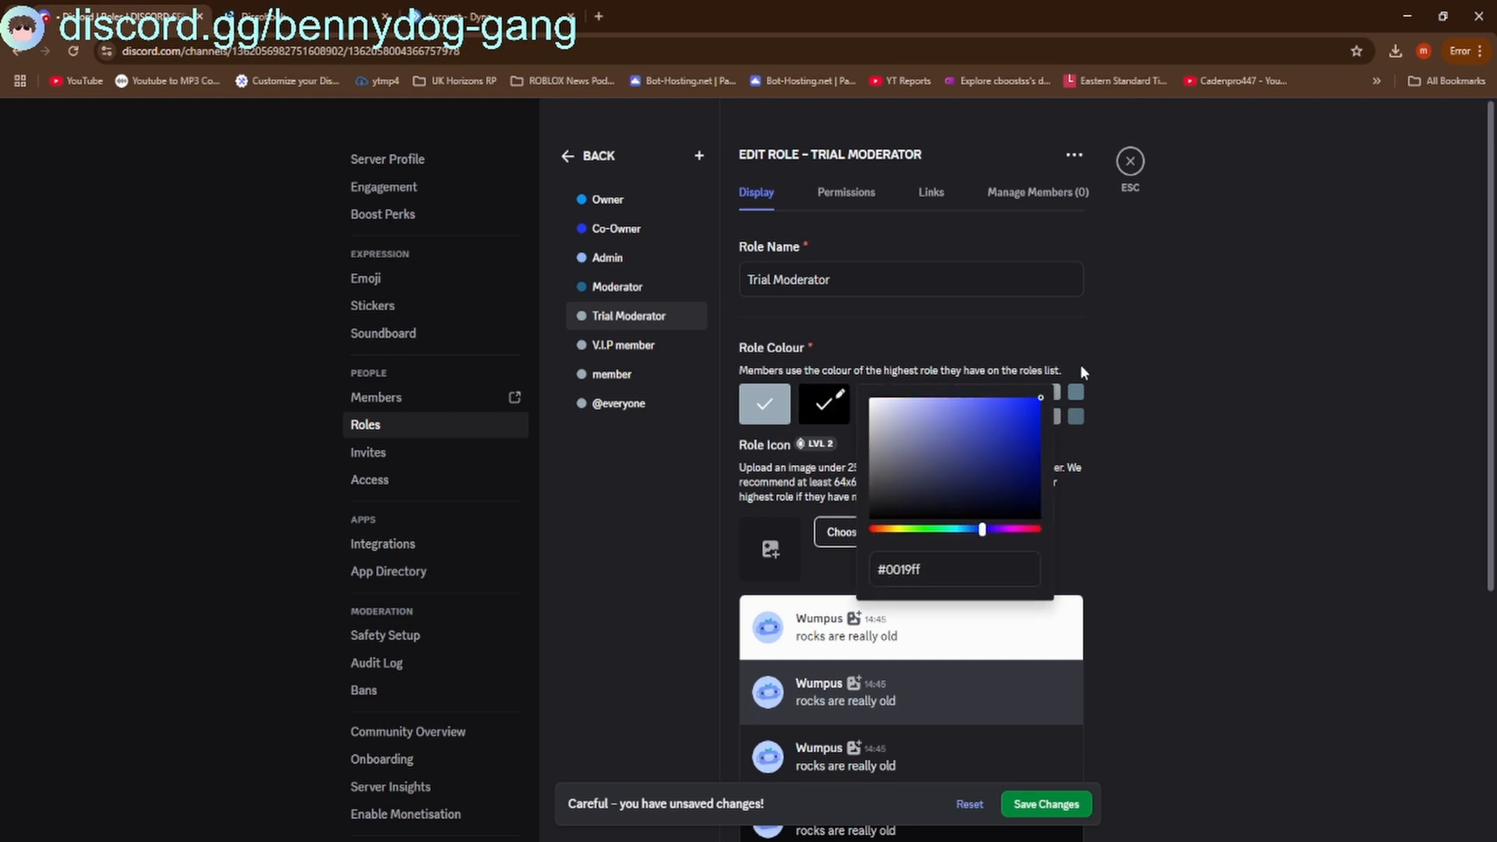
Give the V.I.P member role a custom, very dark navy blue colour
click(607, 346)
click(825, 404)
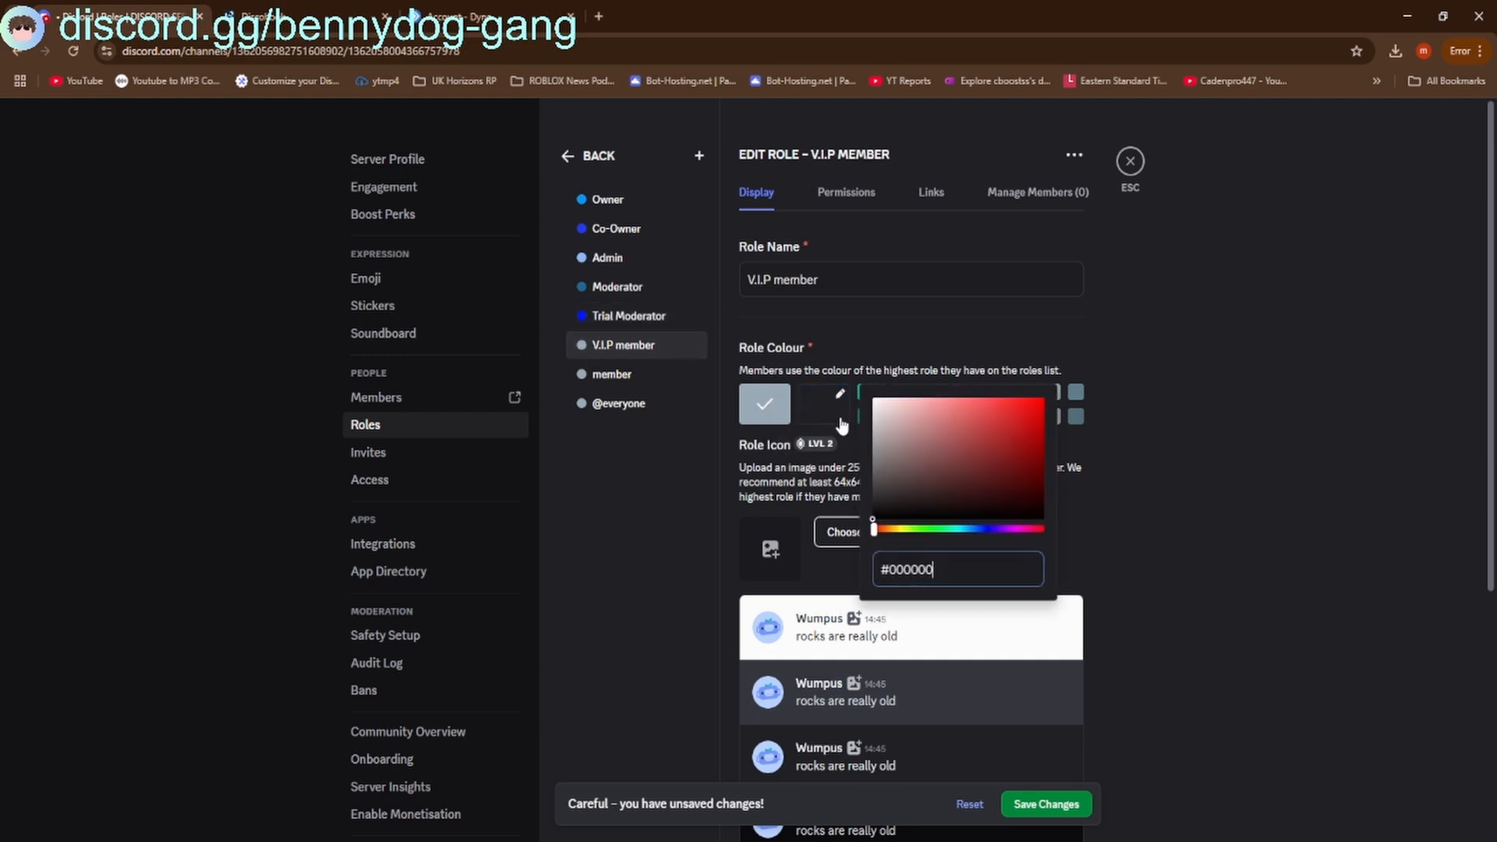
click(972, 528)
drag(969, 508, 973, 490)
Give the member role a custom light cyan colour, save the role changes and leave the server settings
click(602, 374)
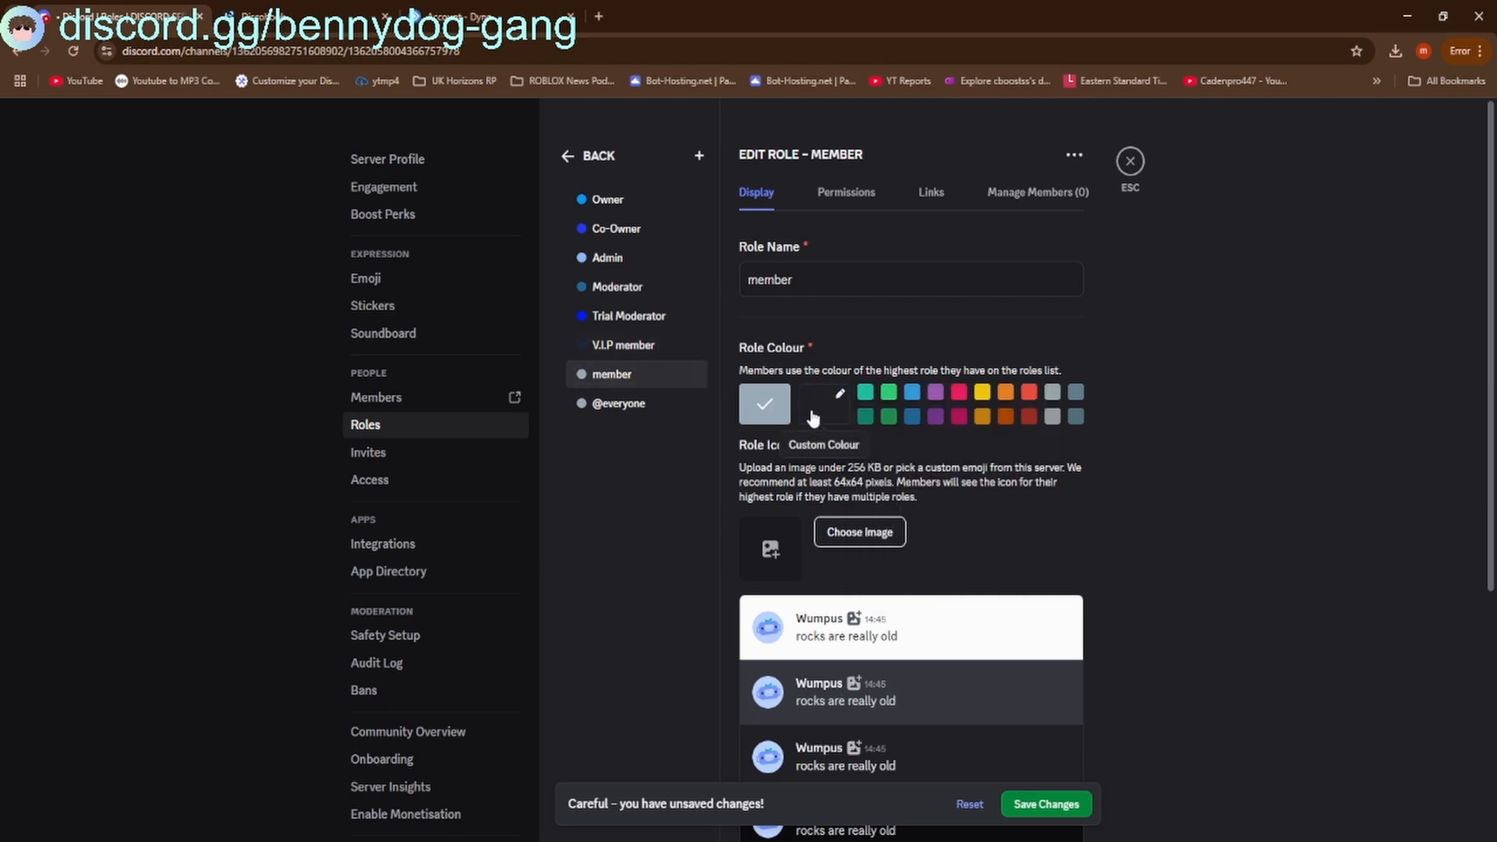
click(814, 417)
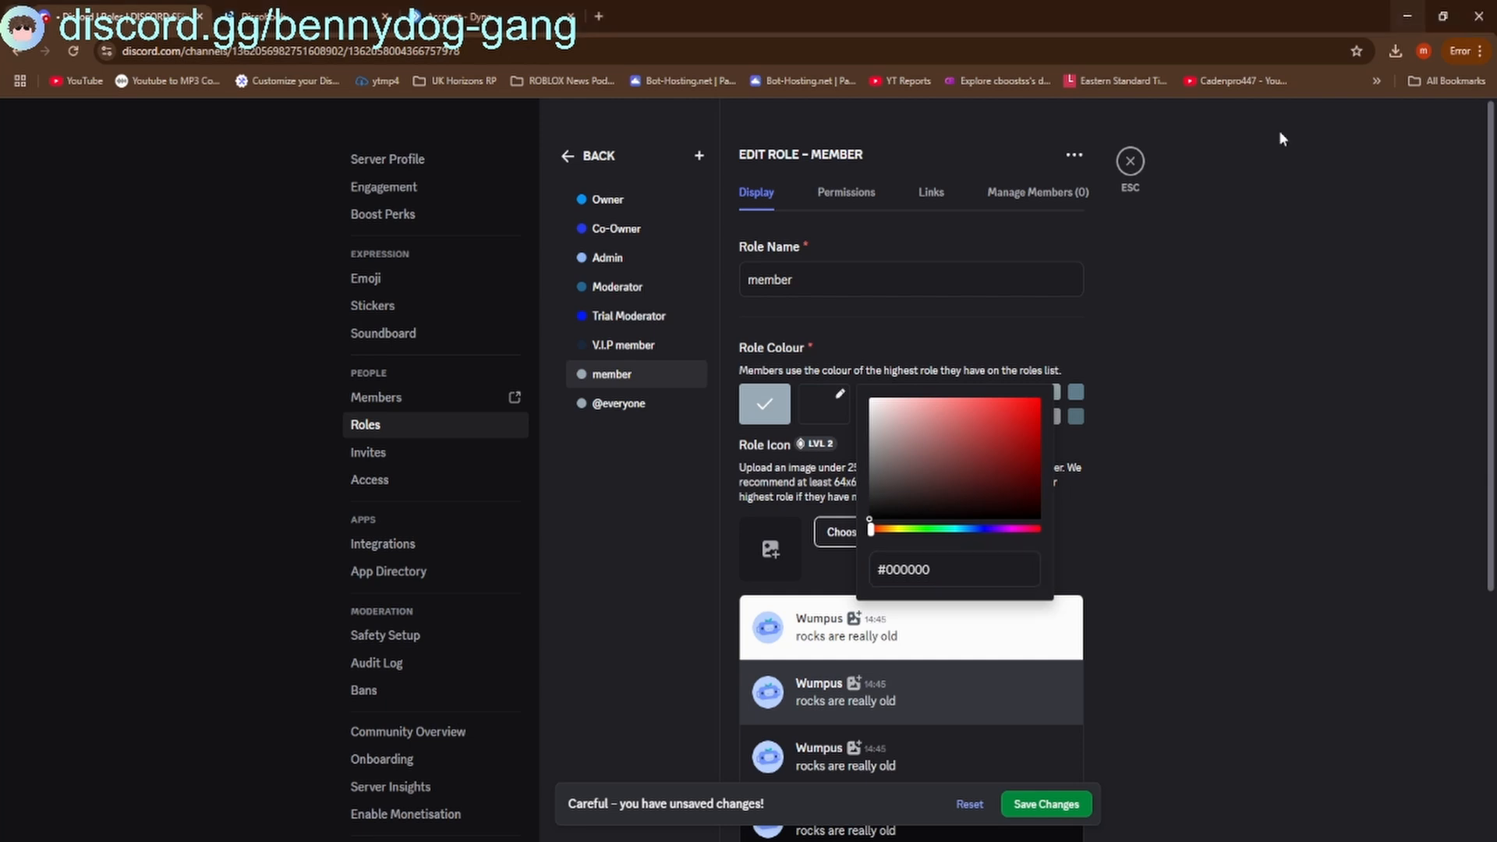
click(959, 528)
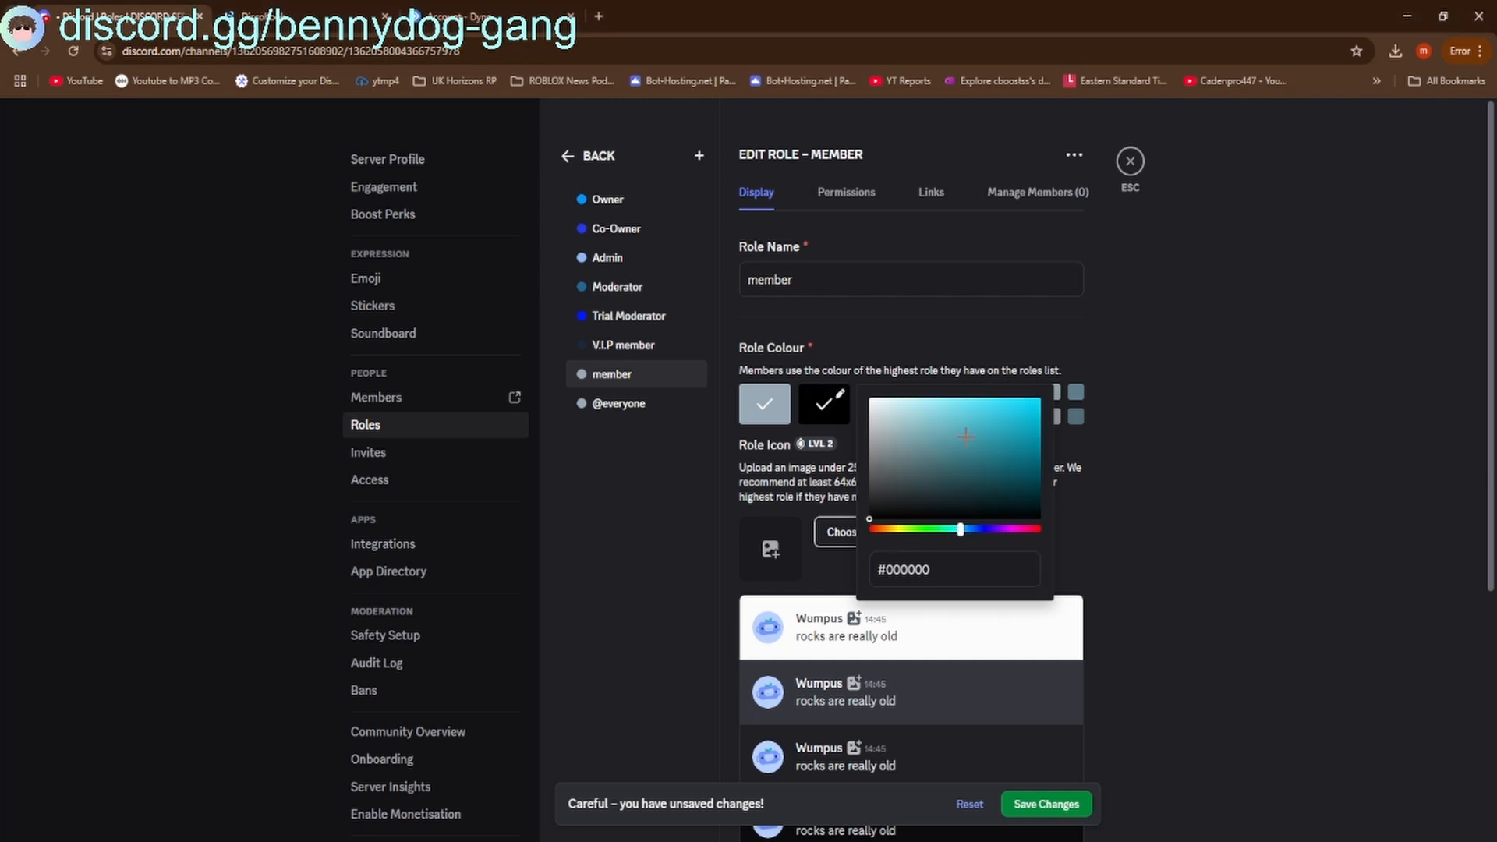
click(963, 401)
click(644, 421)
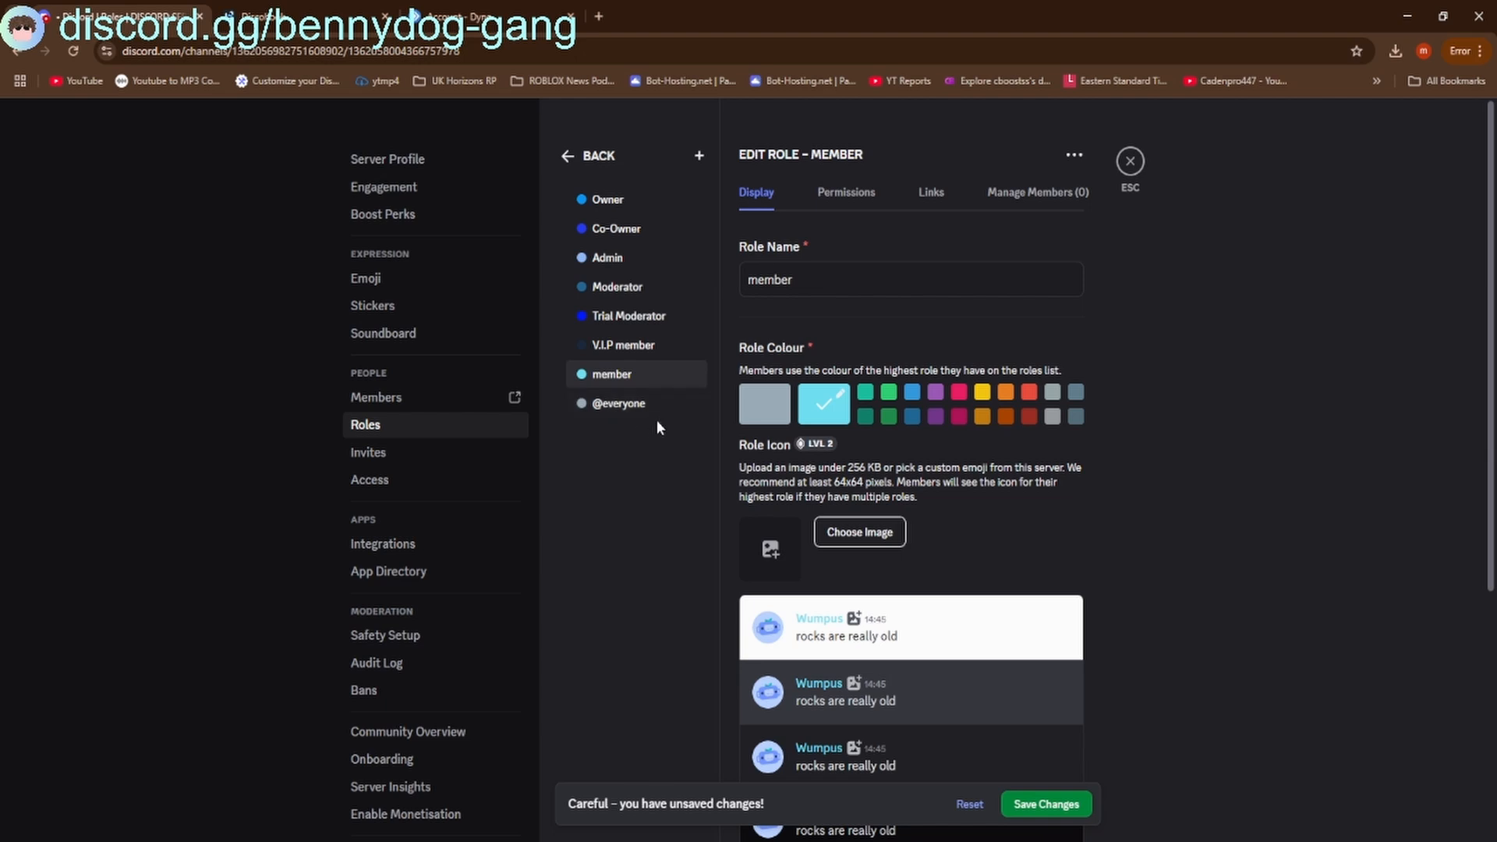
click(1070, 811)
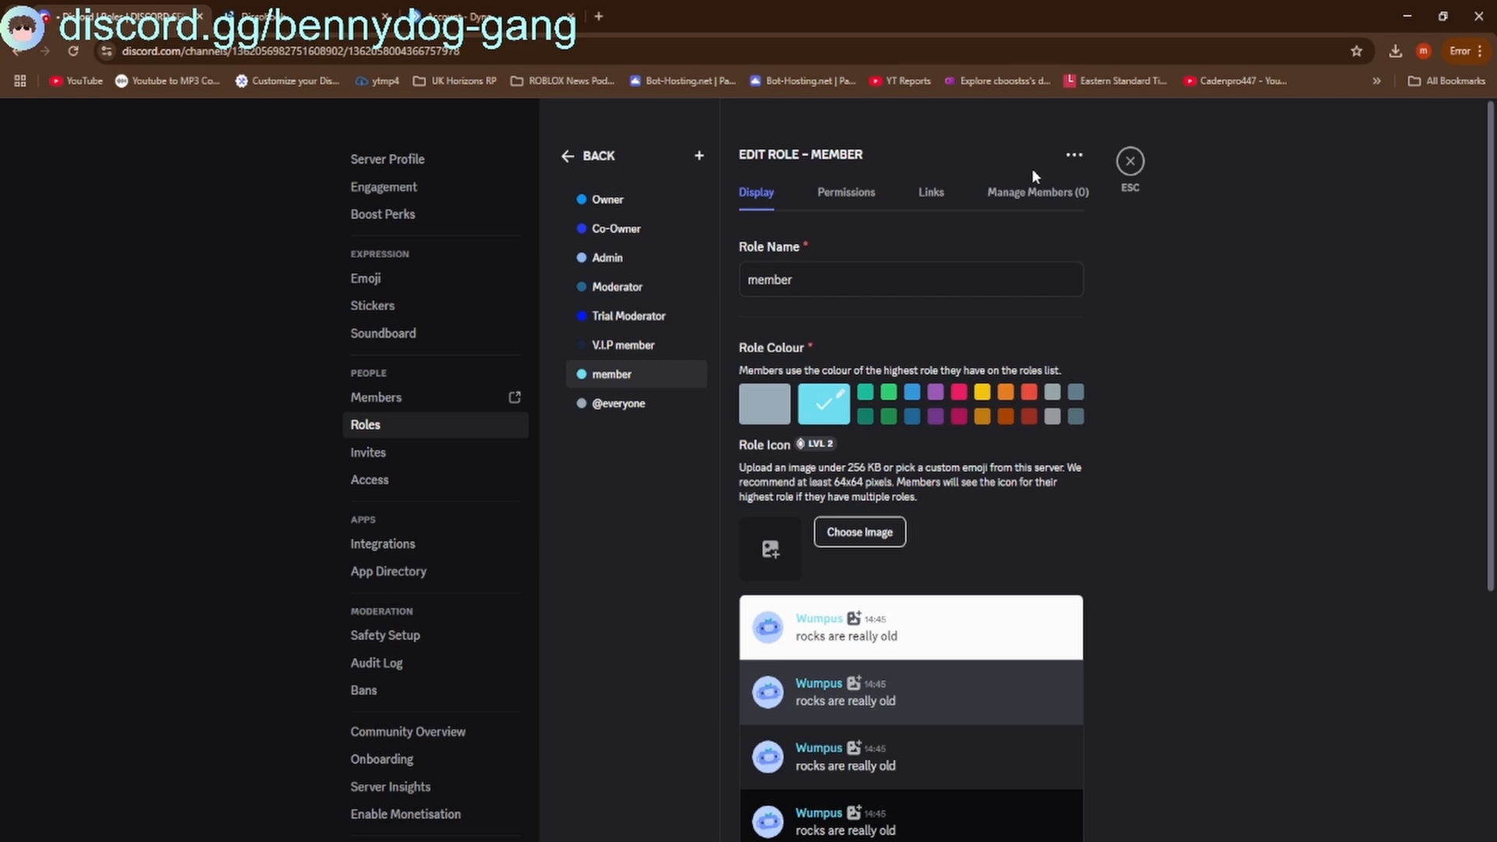
click(1130, 163)
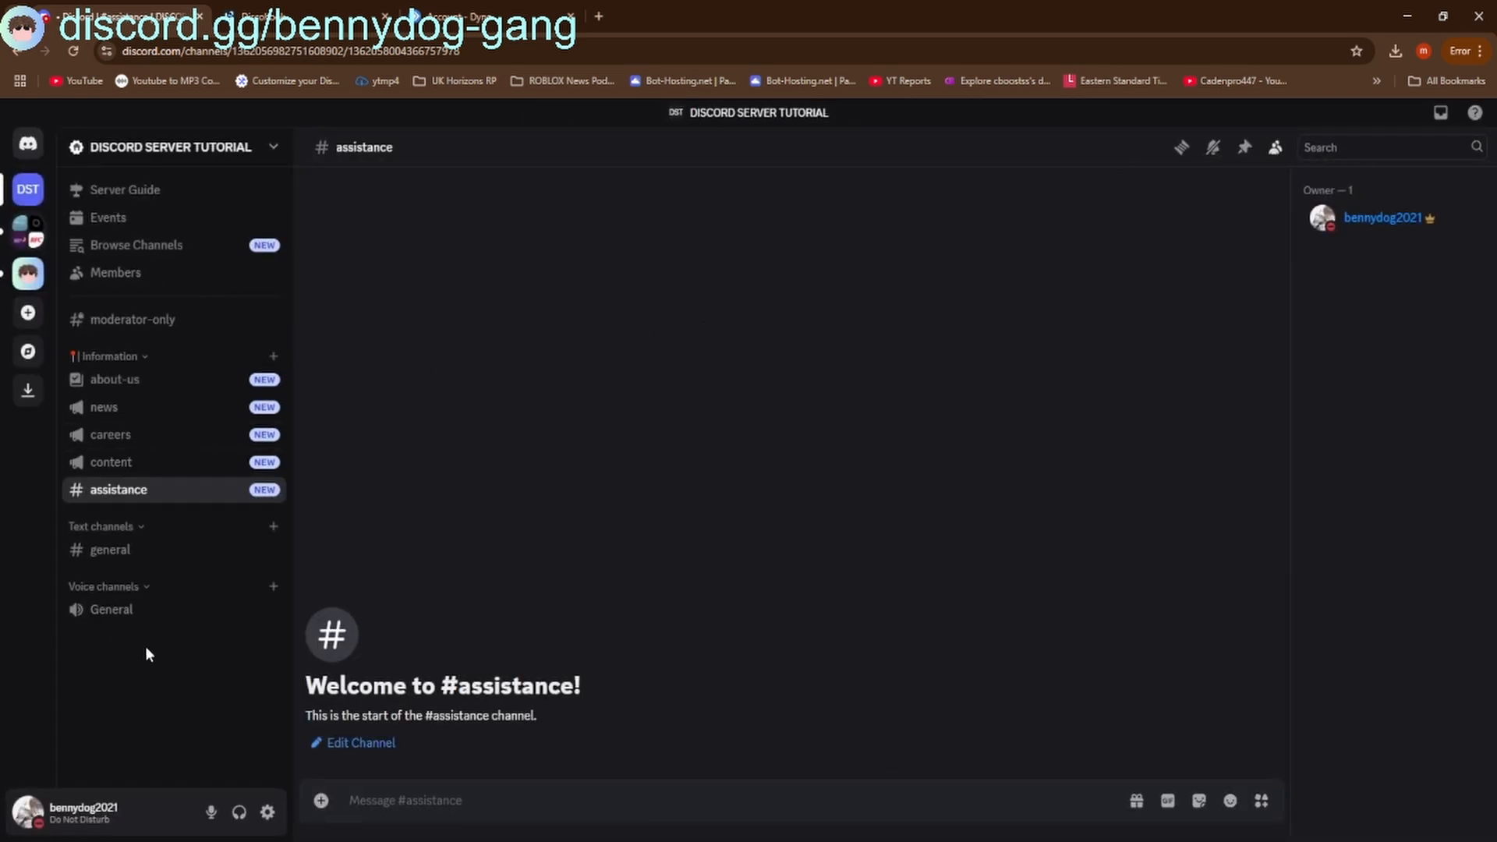
Create a text channel named media in the Text channels category
click(273, 526)
text(me)
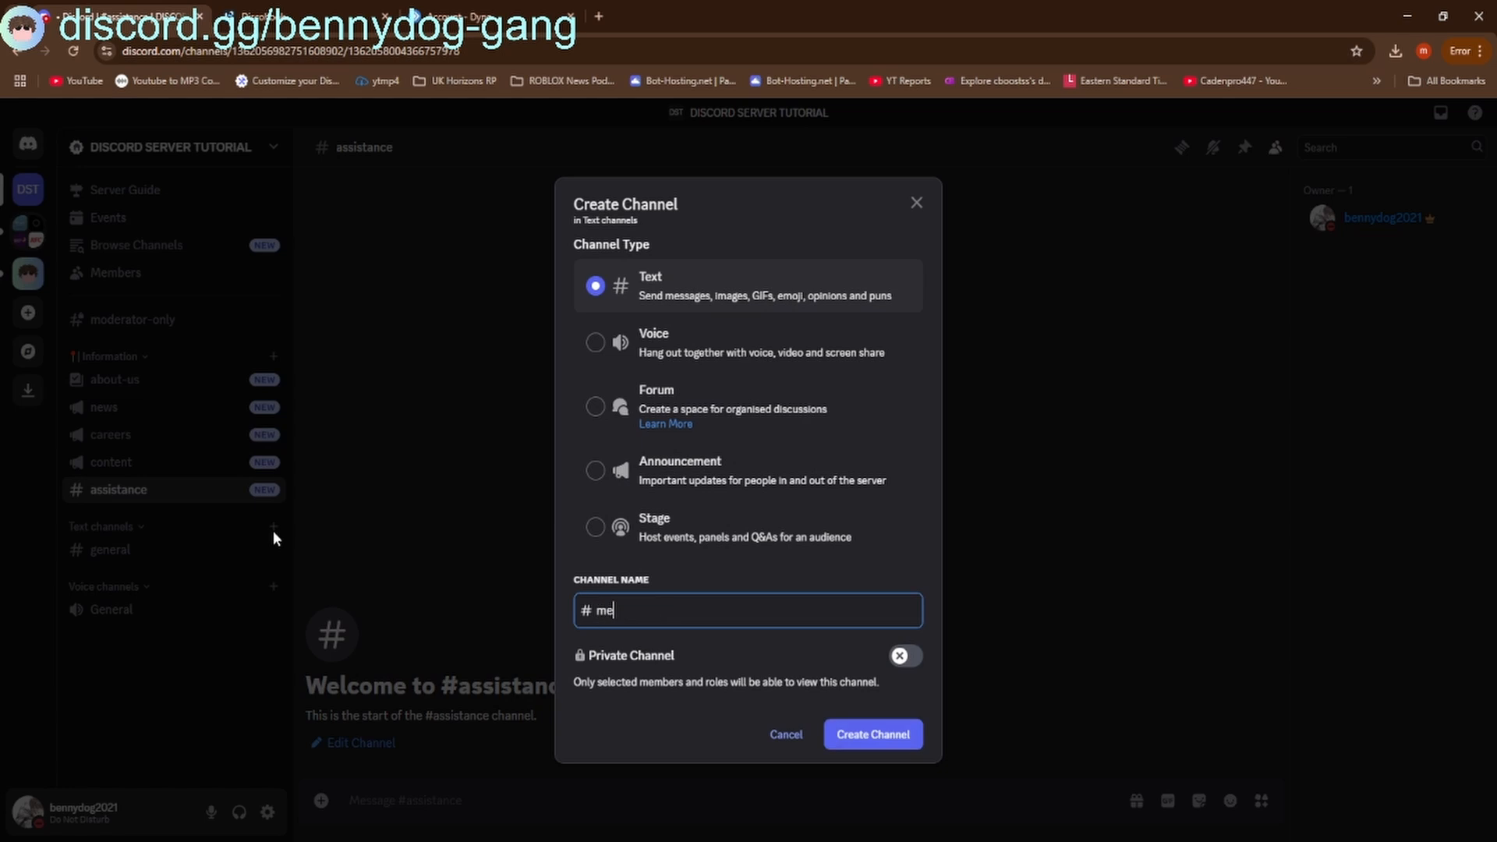
text(dia)
key(Return)
Add a text channel named commands to the Text channels category
click(272, 529)
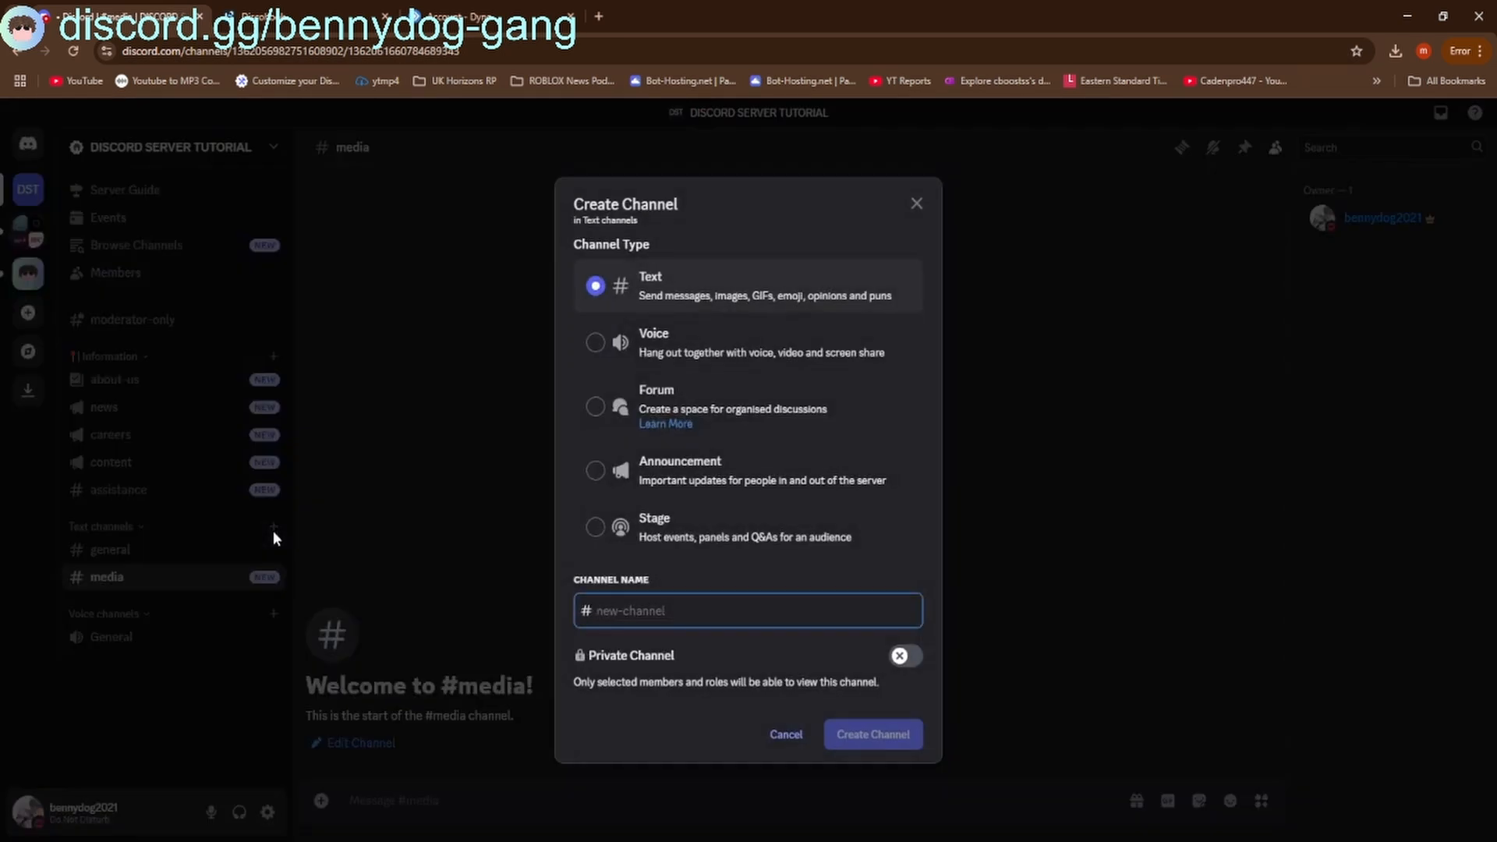
text(comm)
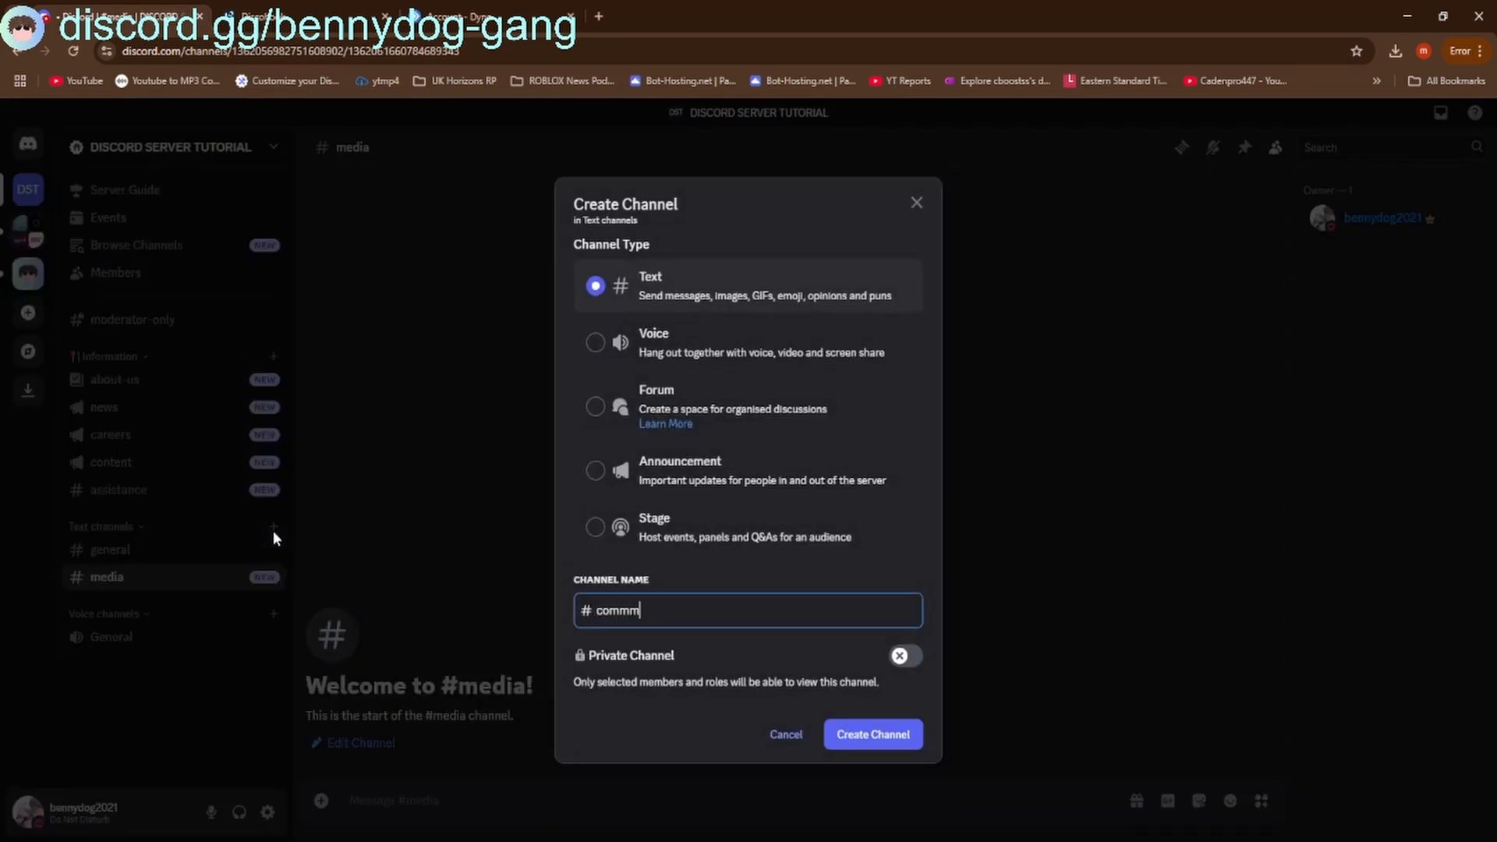
text(ands)
key(Return)
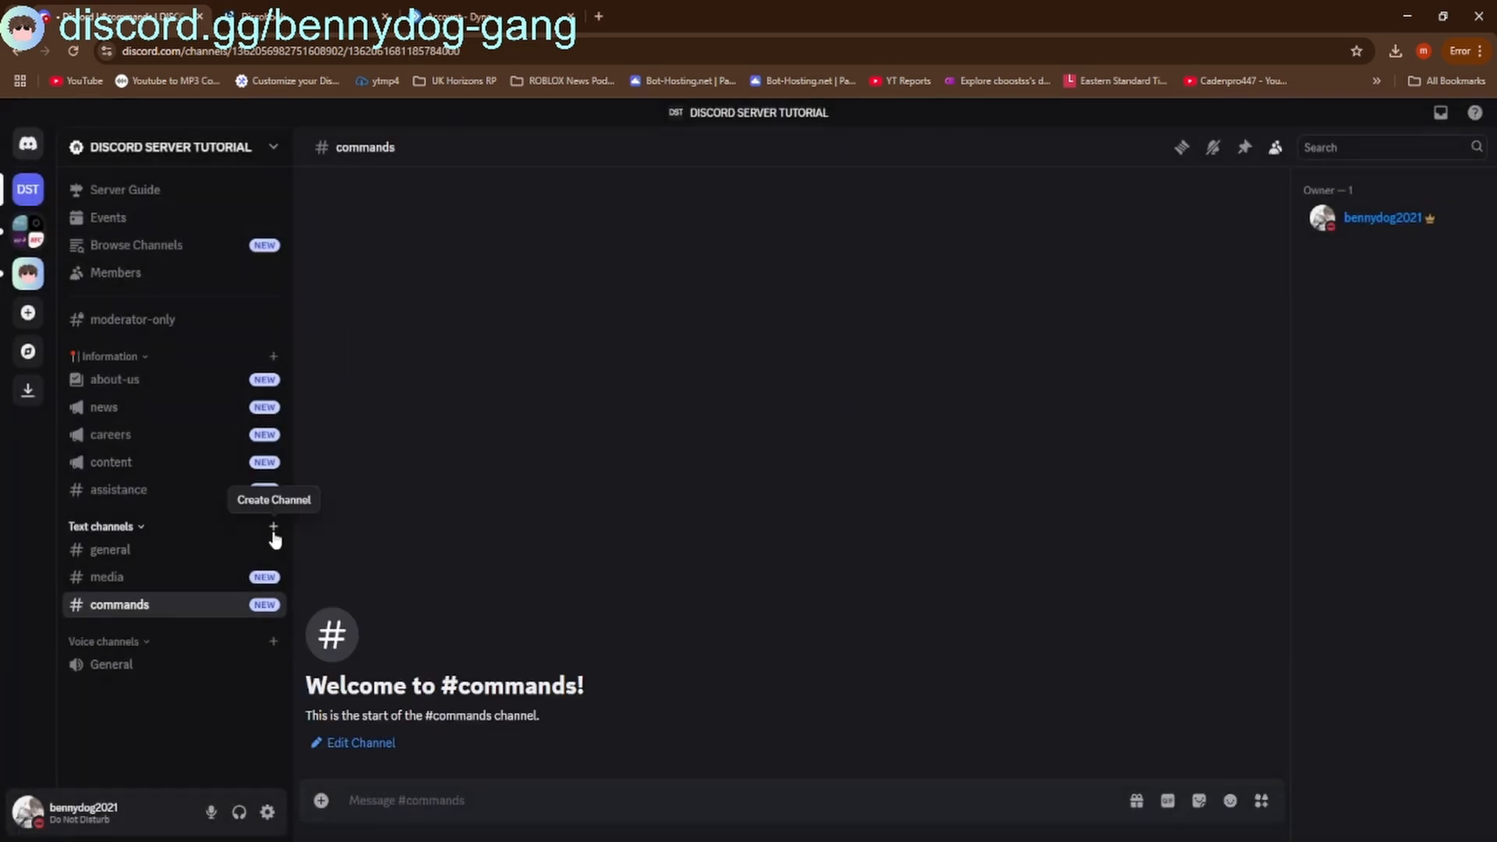
Add a text channel named suggestions to the Text channels category
click(273, 530)
text(suggestions)
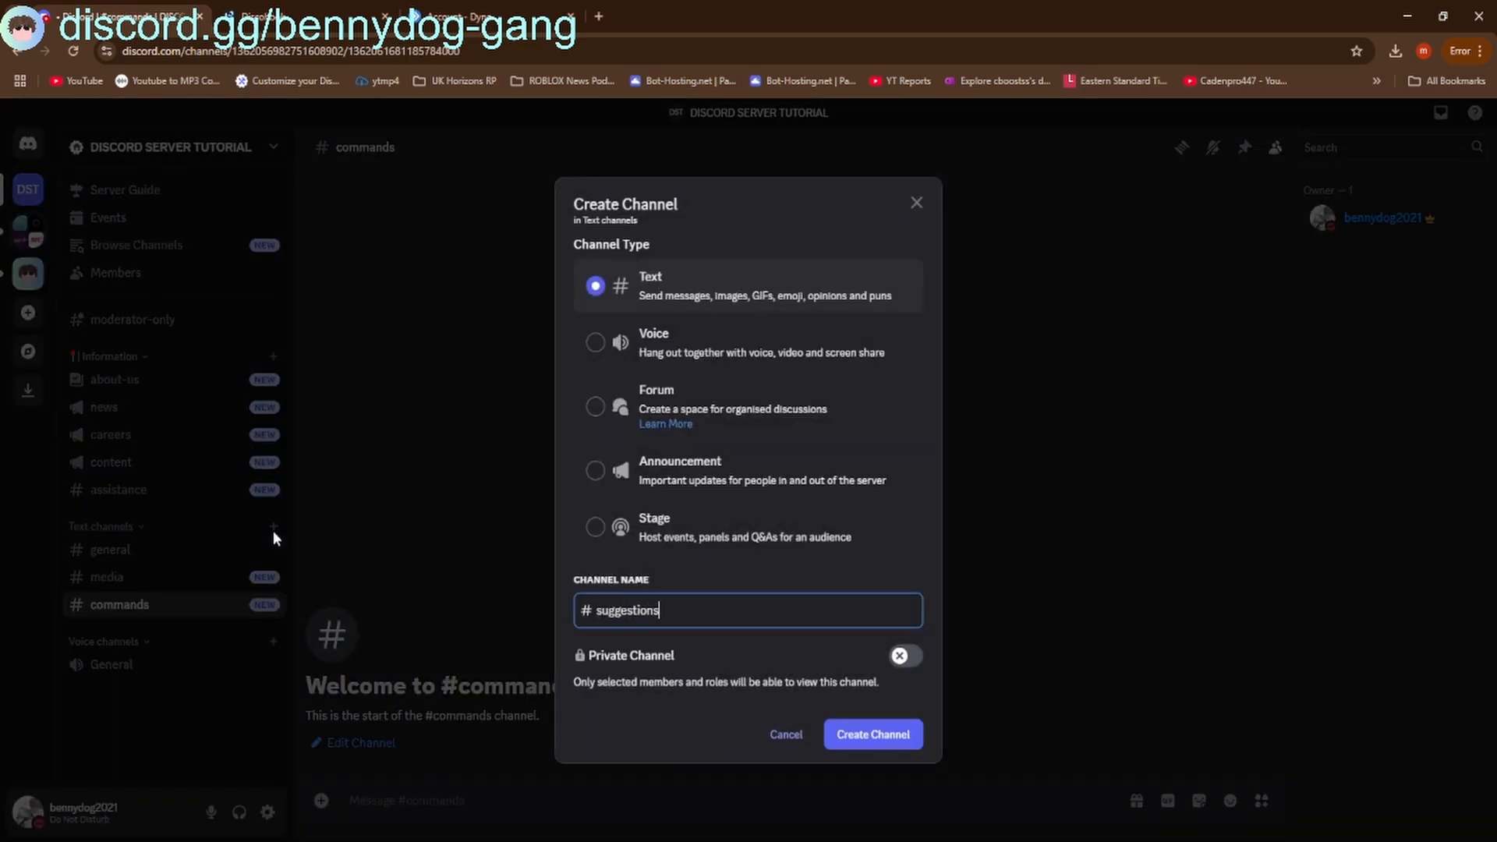
key(Return)
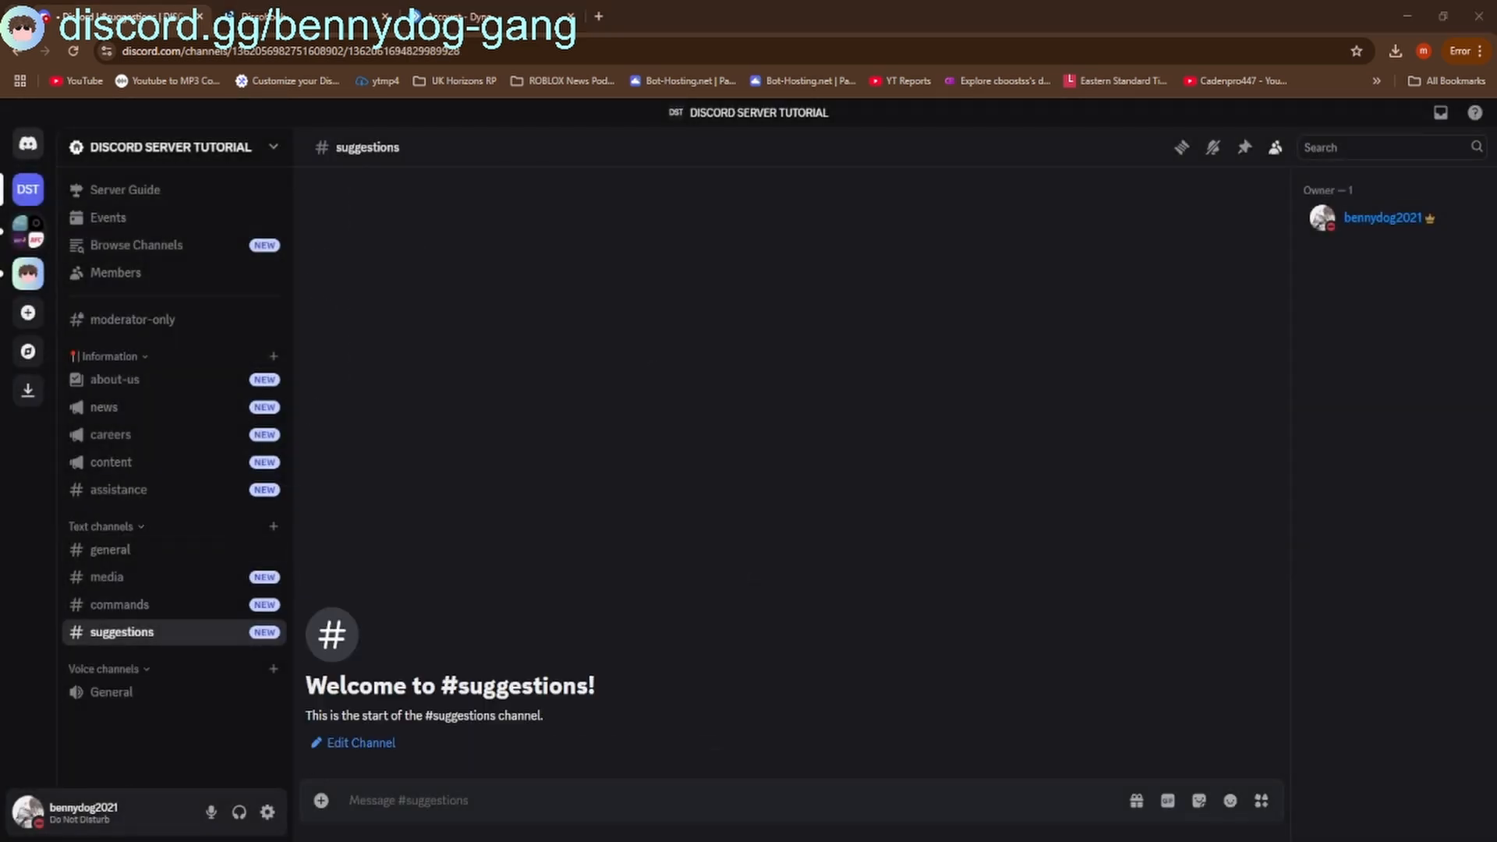
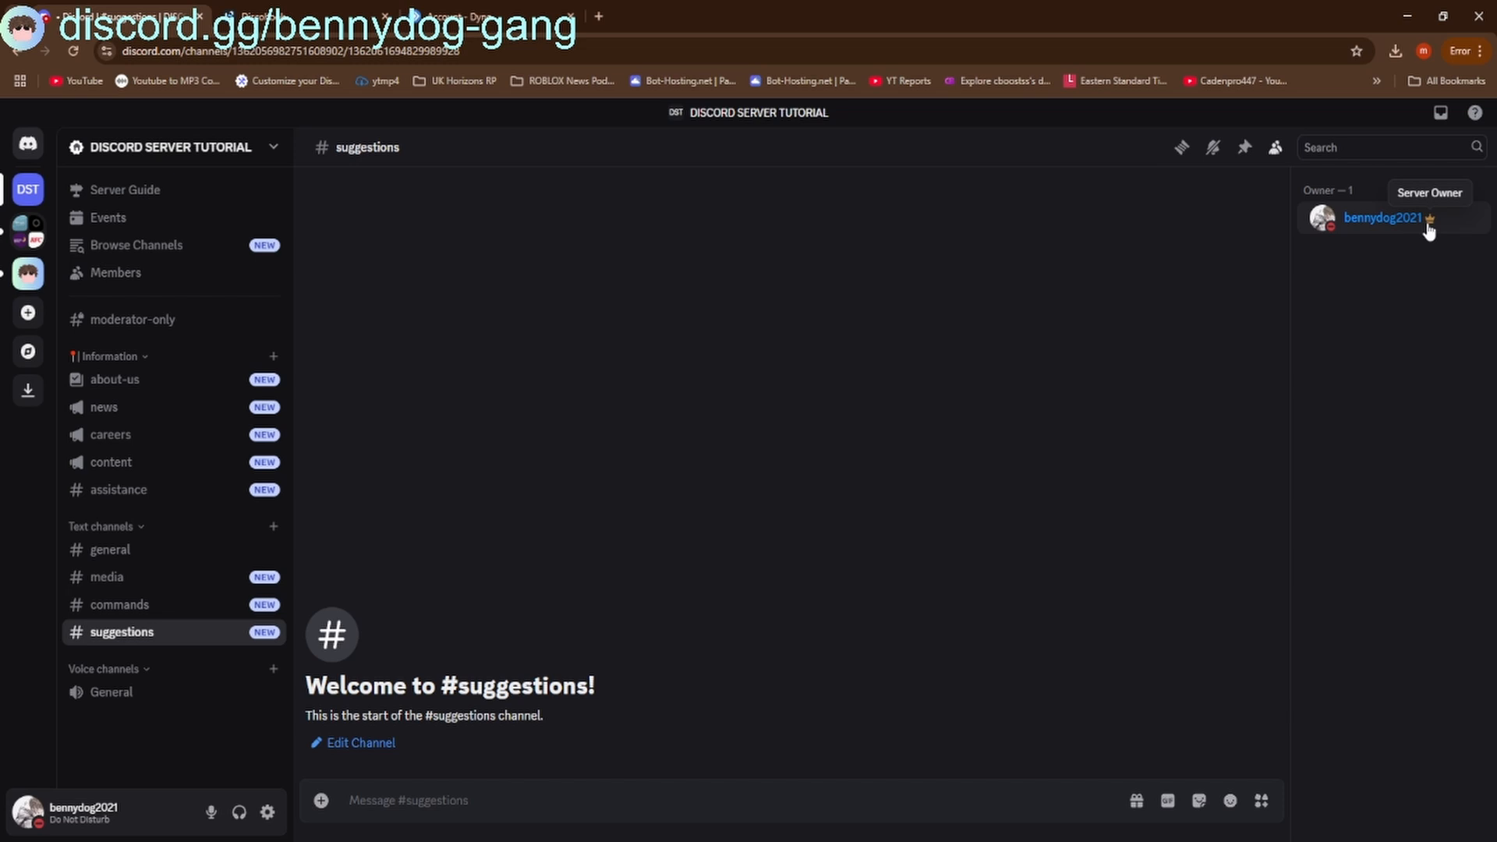
click(1355, 220)
click(1355, 222)
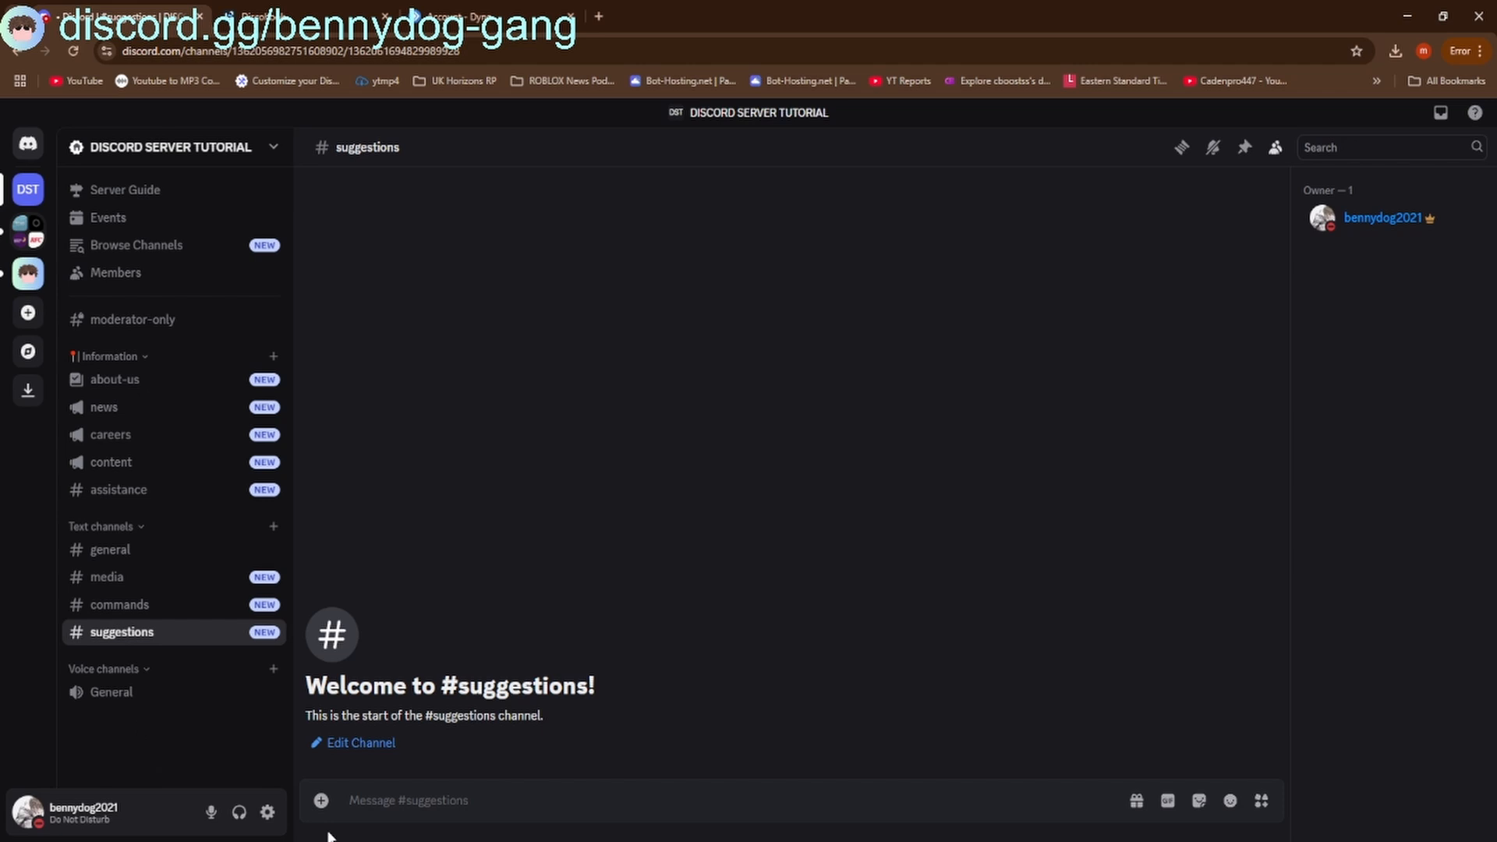
Create a voice channel named afk in the Voice channels category
click(273, 669)
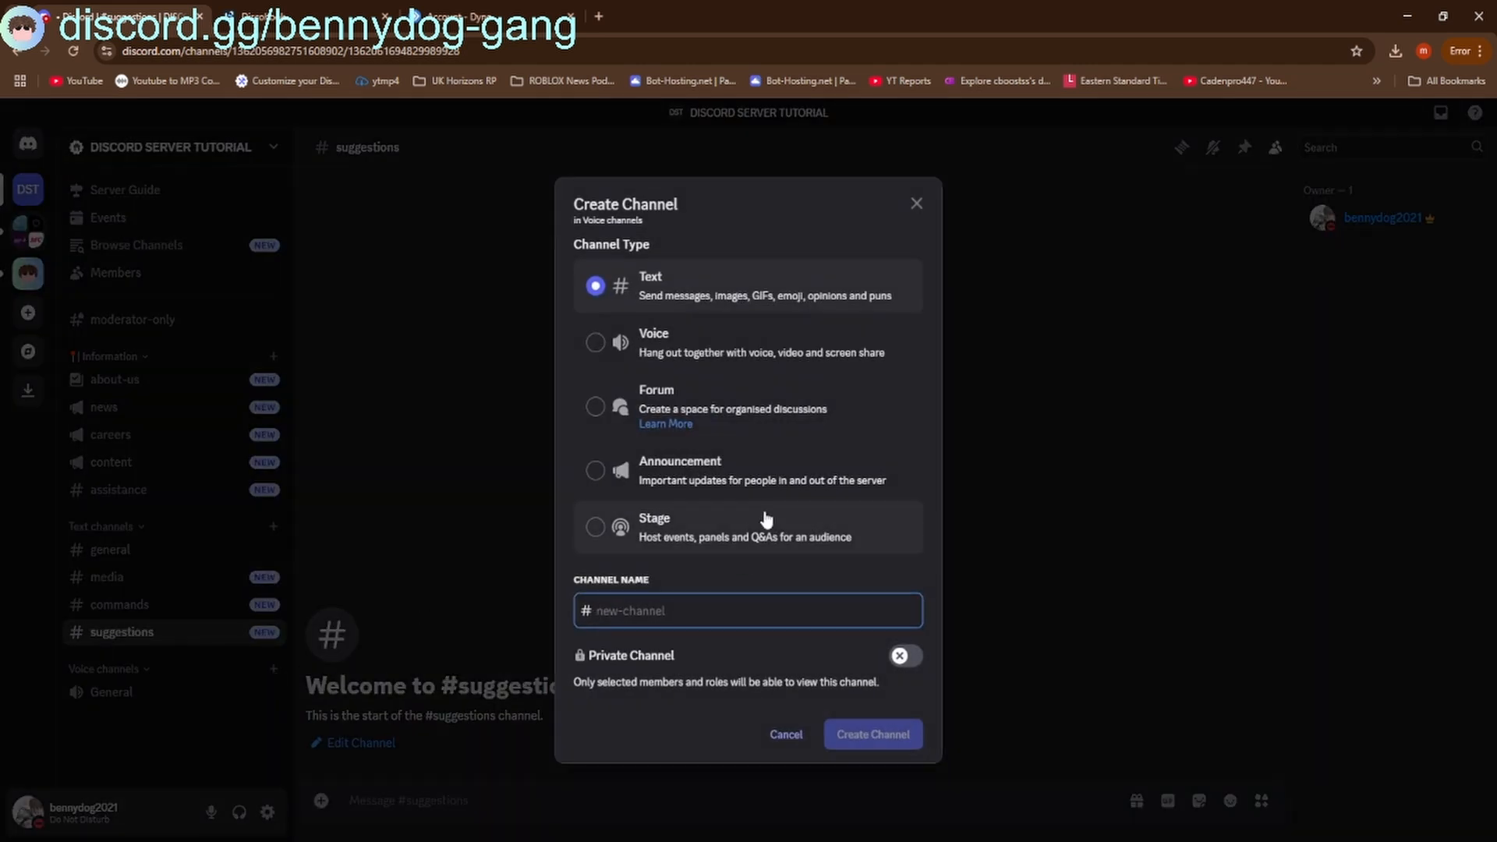
click(711, 352)
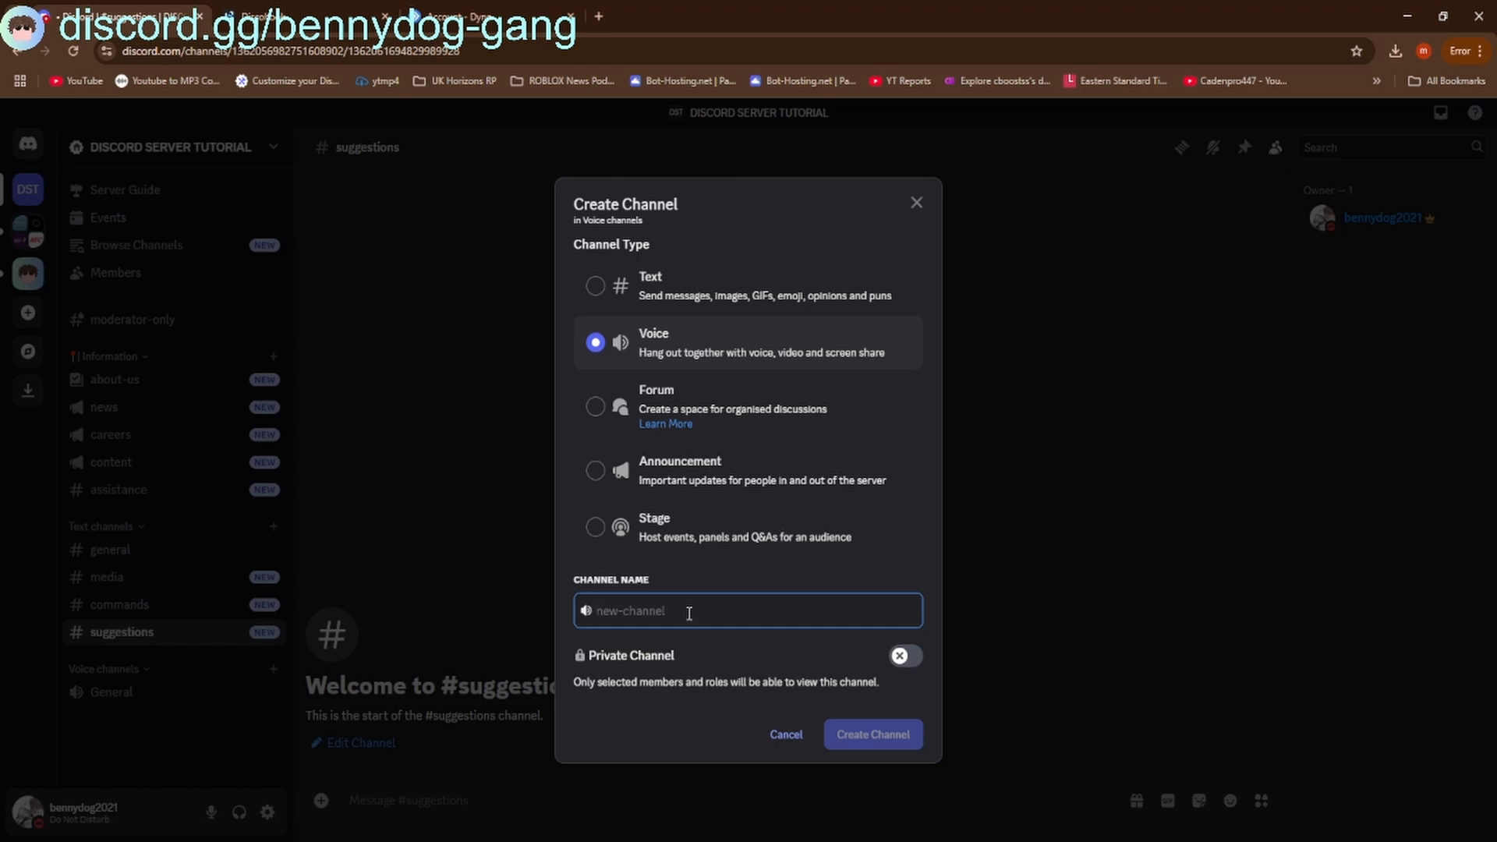
text(afk)
key(Return)
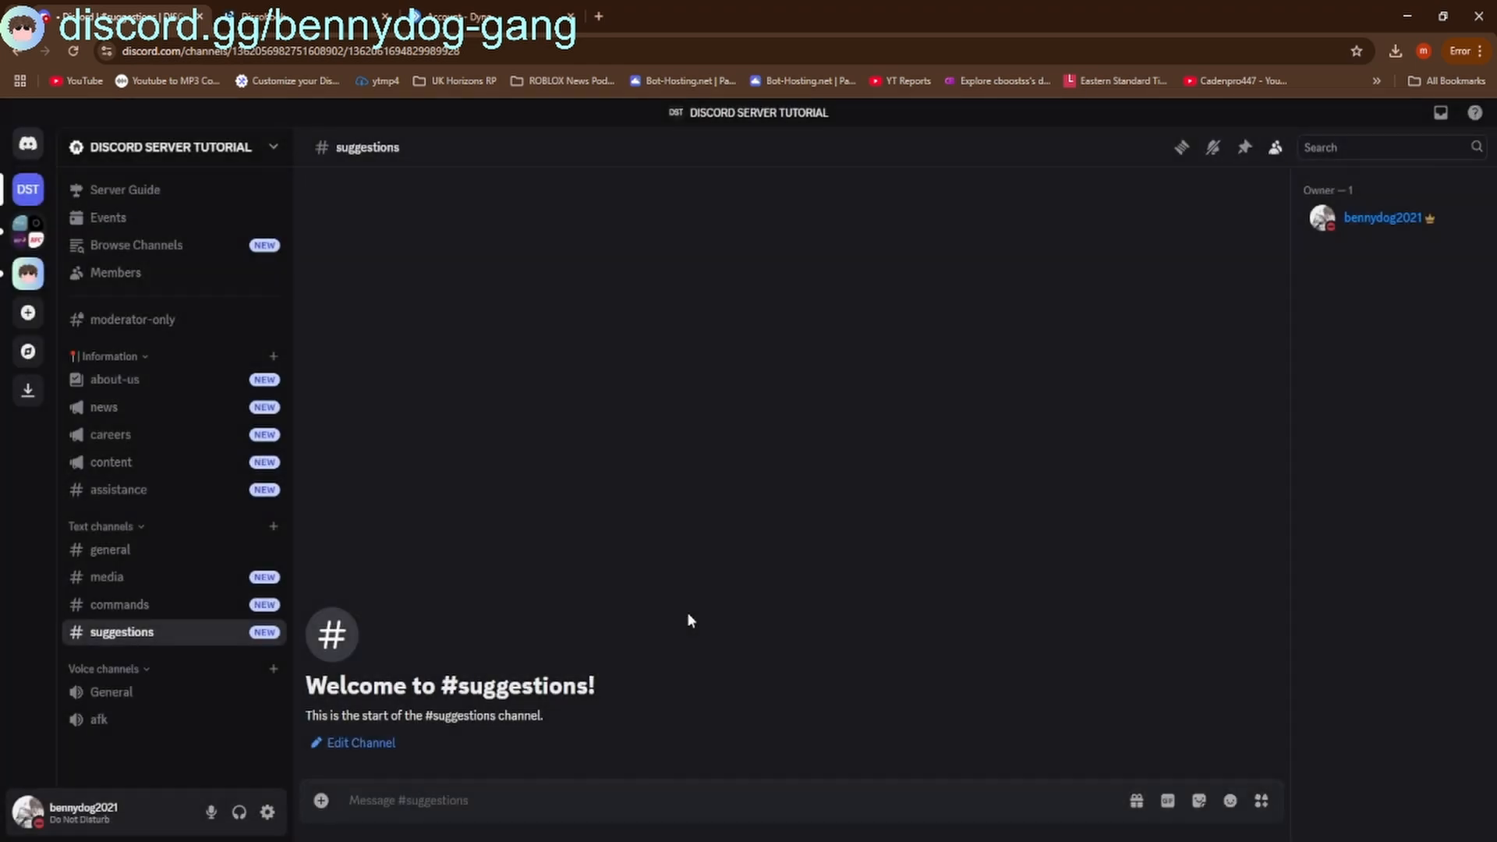
Open the Inactive Channel choices in the server's Engagement settings
click(172, 147)
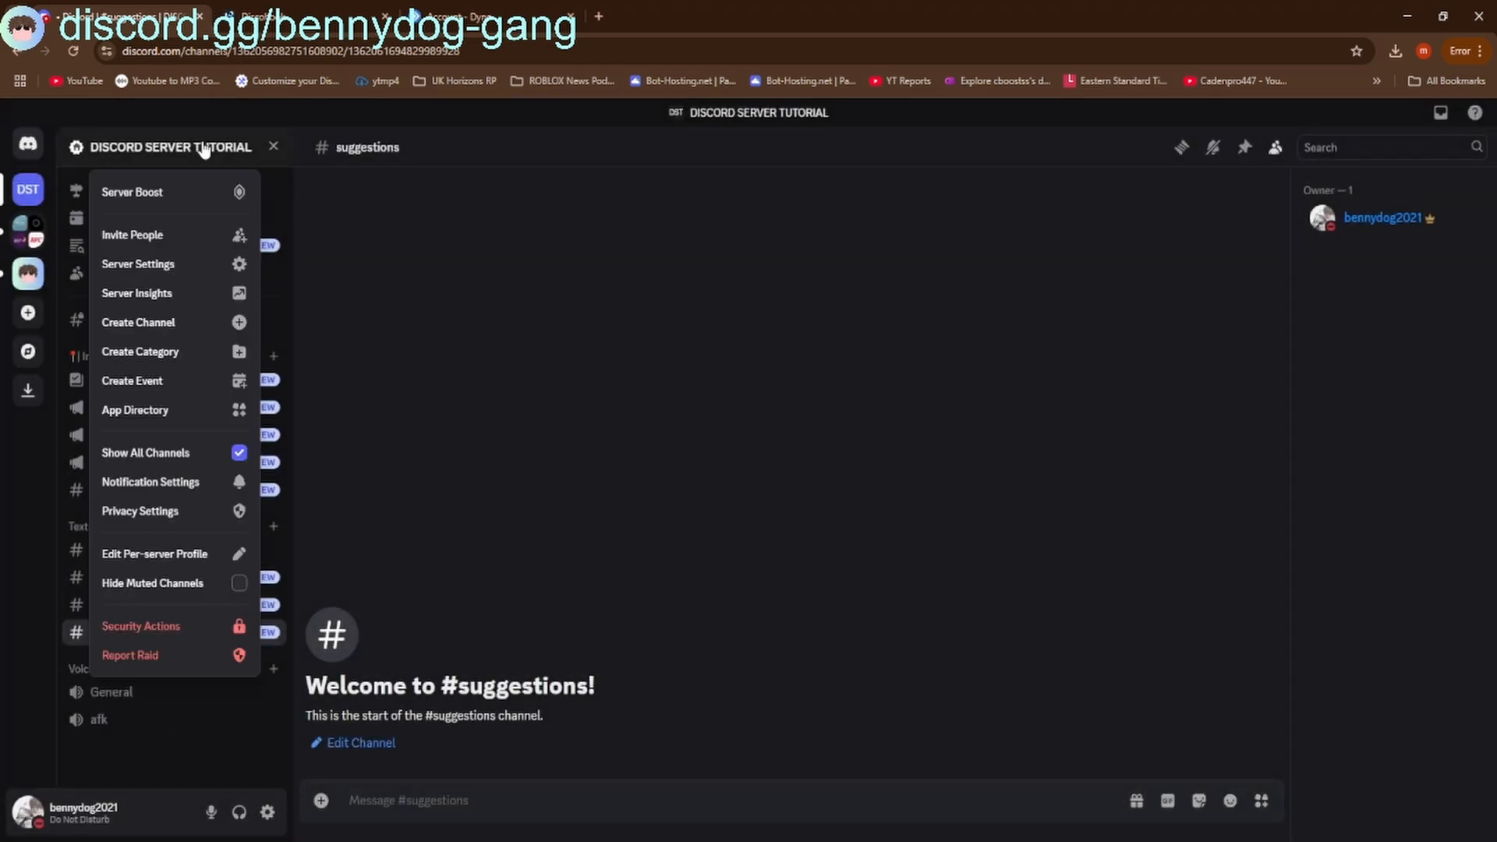
click(110, 261)
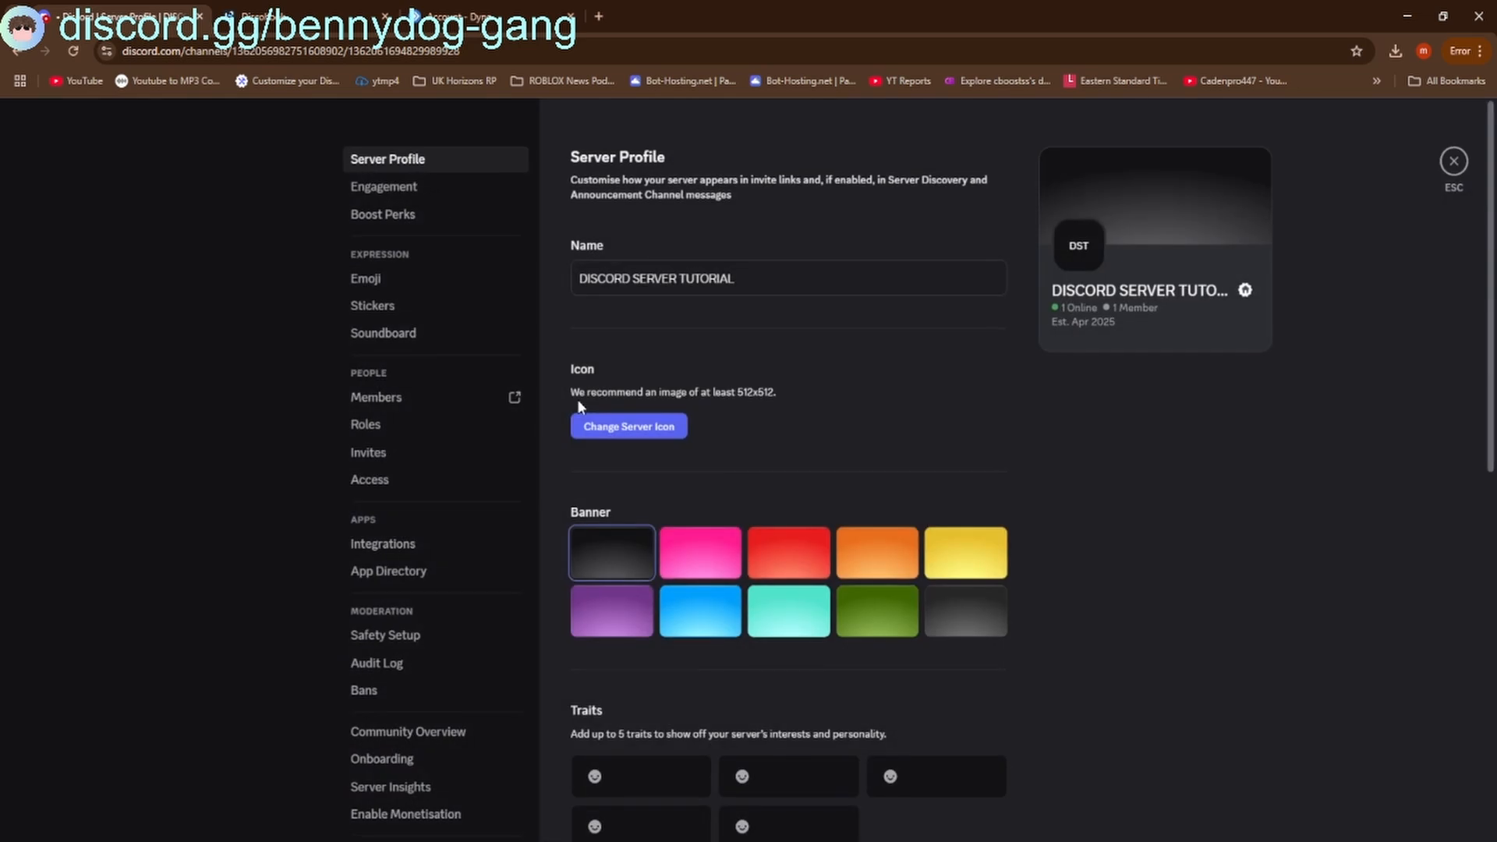
scroll(586, 390, down, 5)
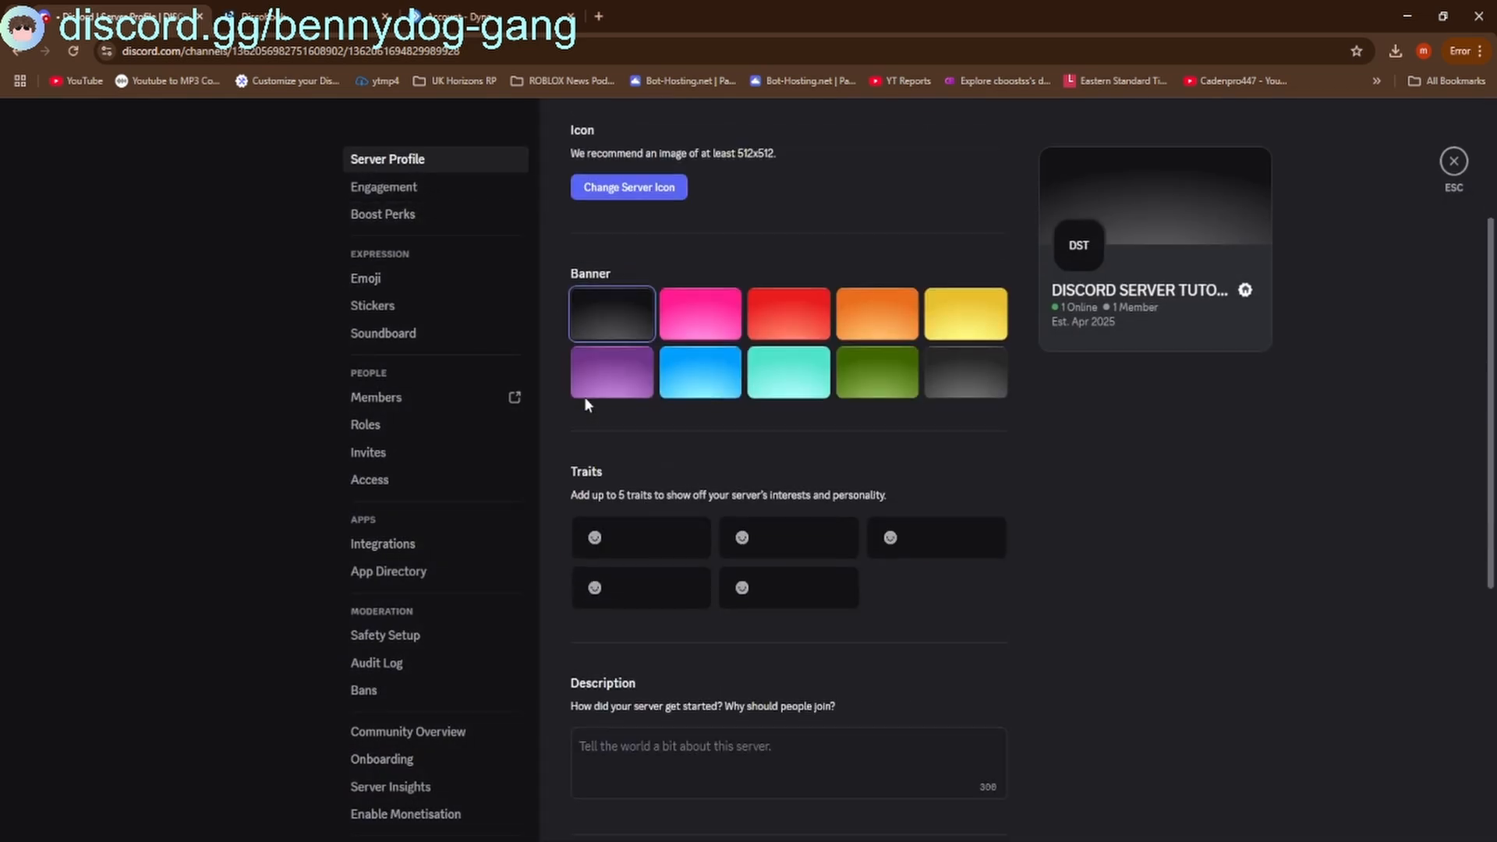
scroll(583, 405, down, 5)
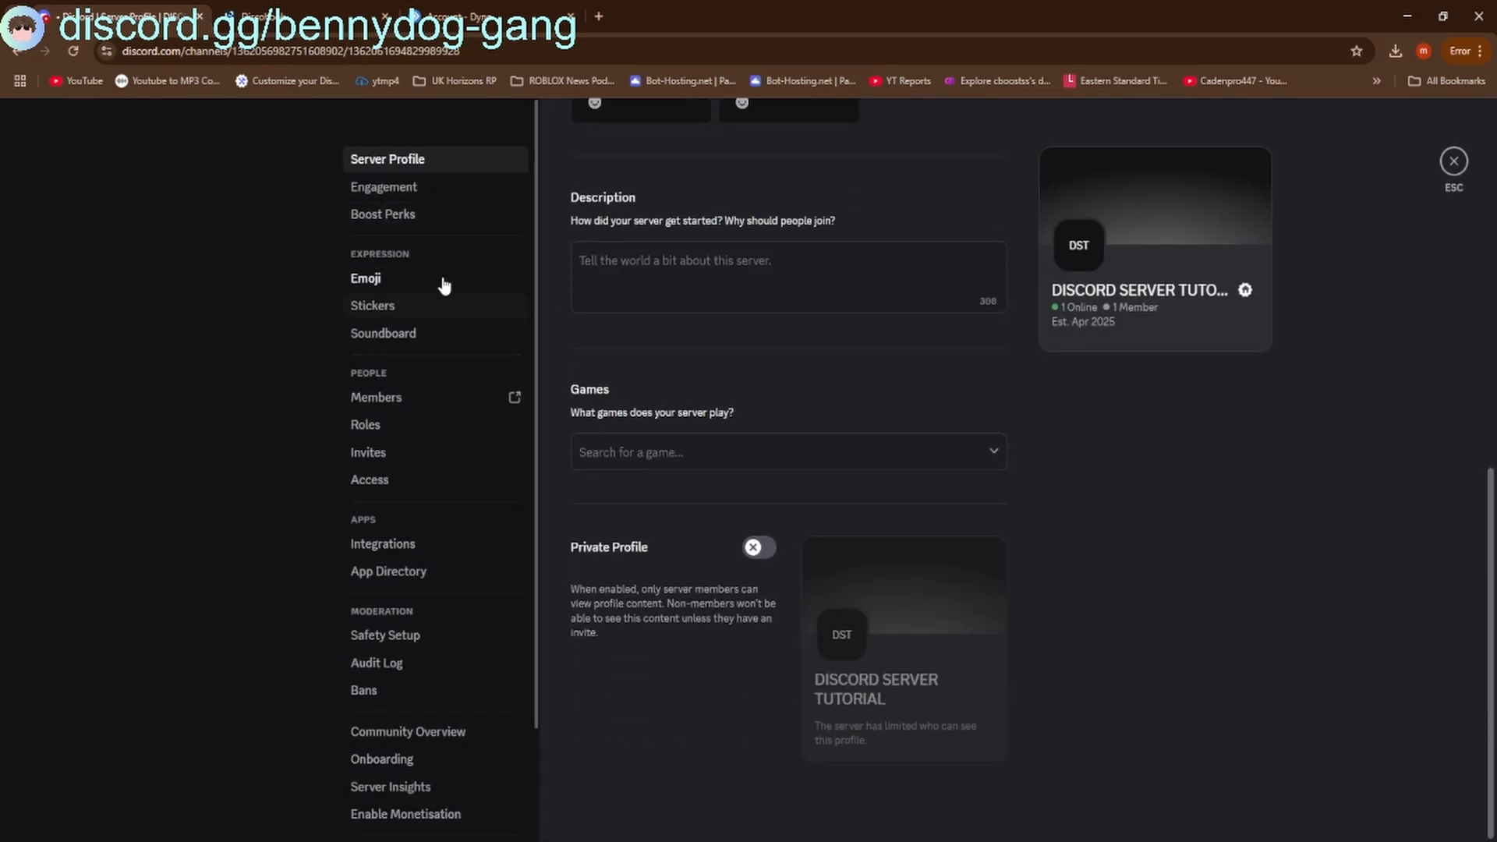
click(397, 195)
scroll(671, 394, down, 5)
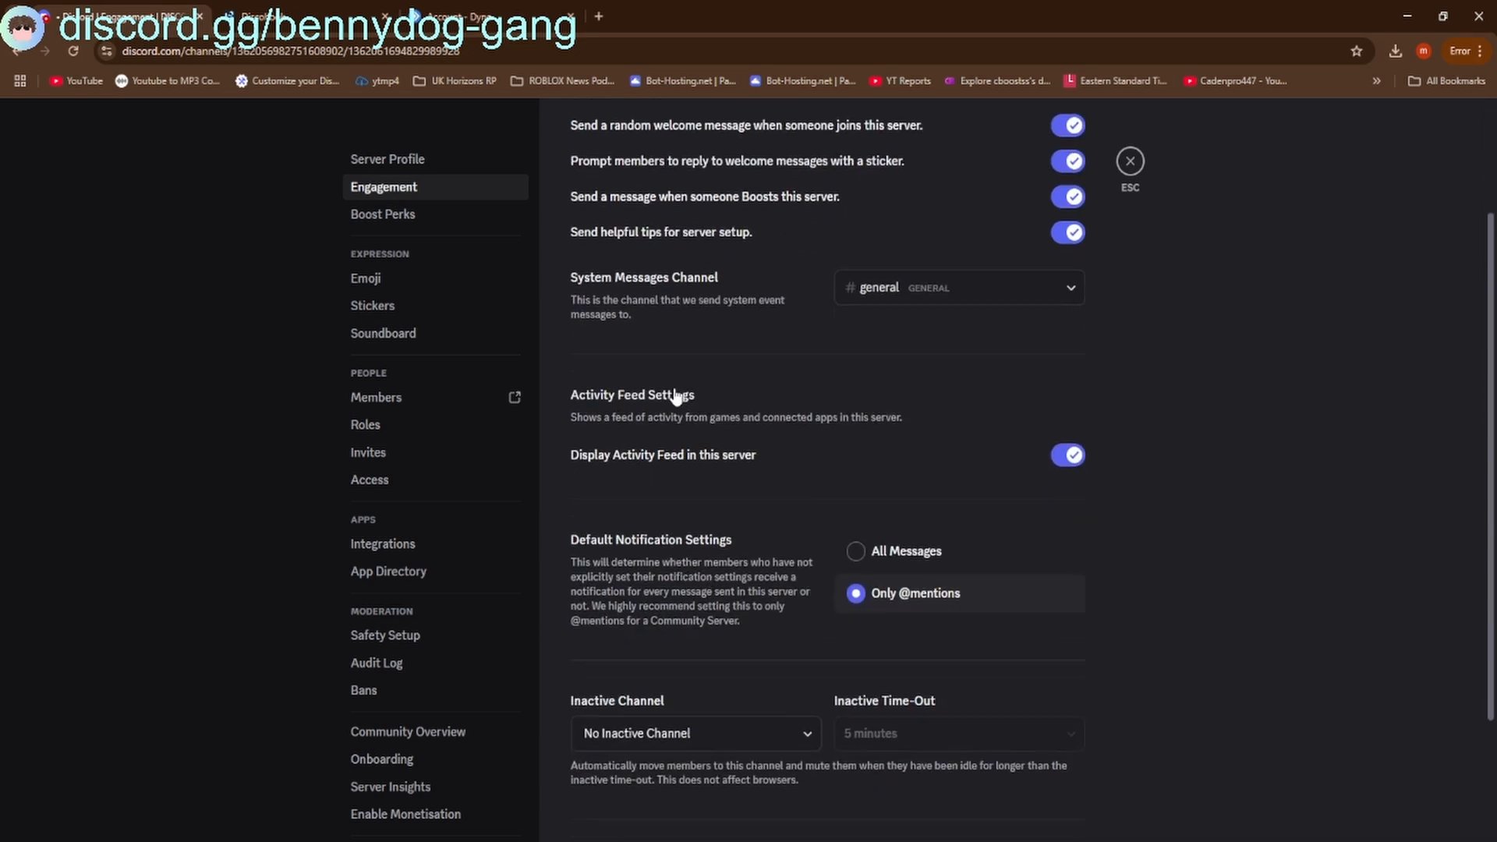
click(675, 578)
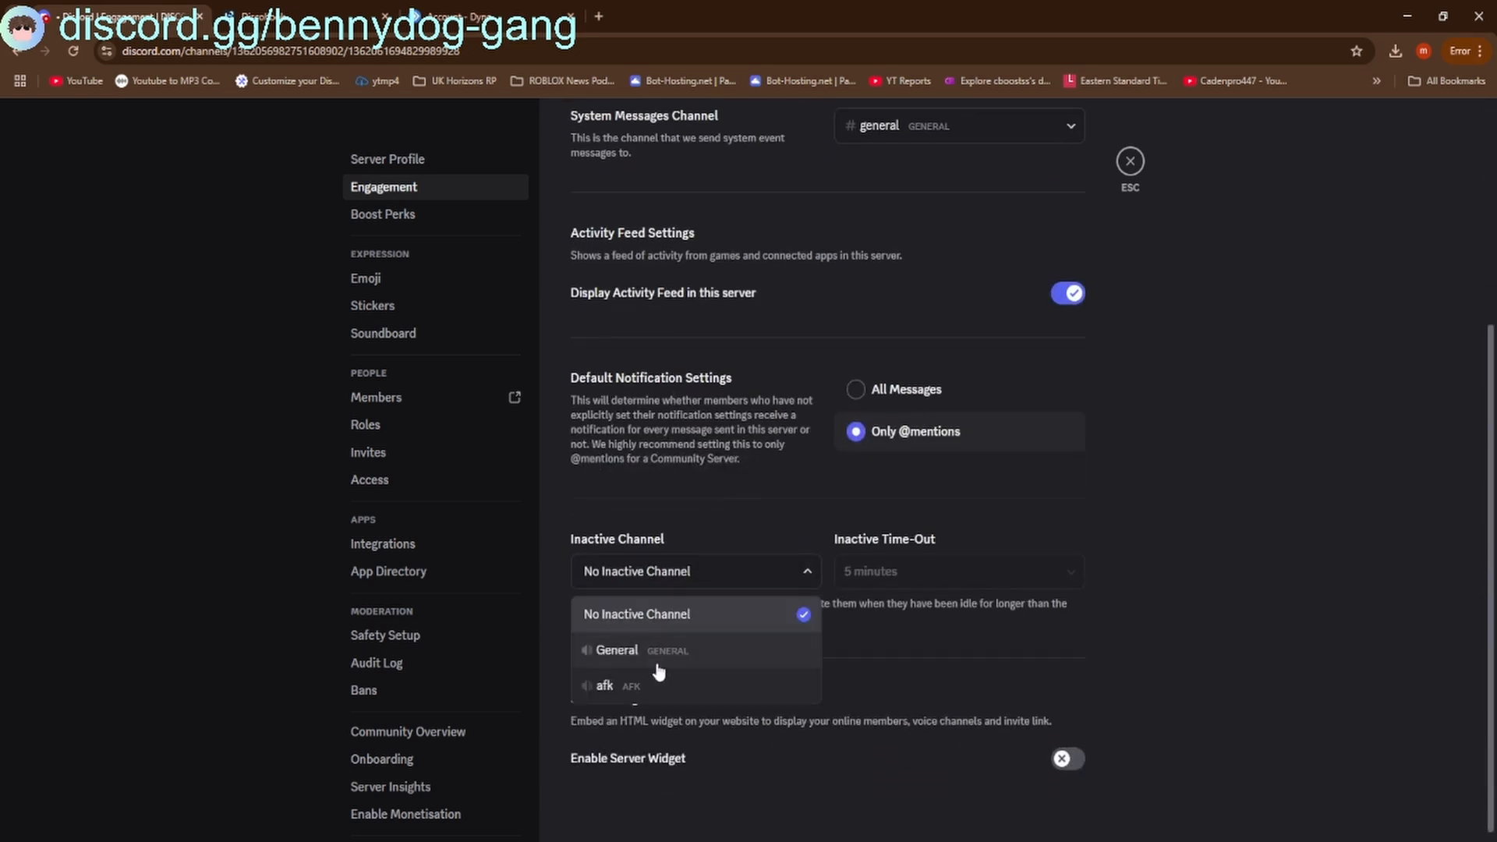
Set the inactive channel to afk with a 5-minute inactive time-out, save the changes and leave the server settings
click(628, 690)
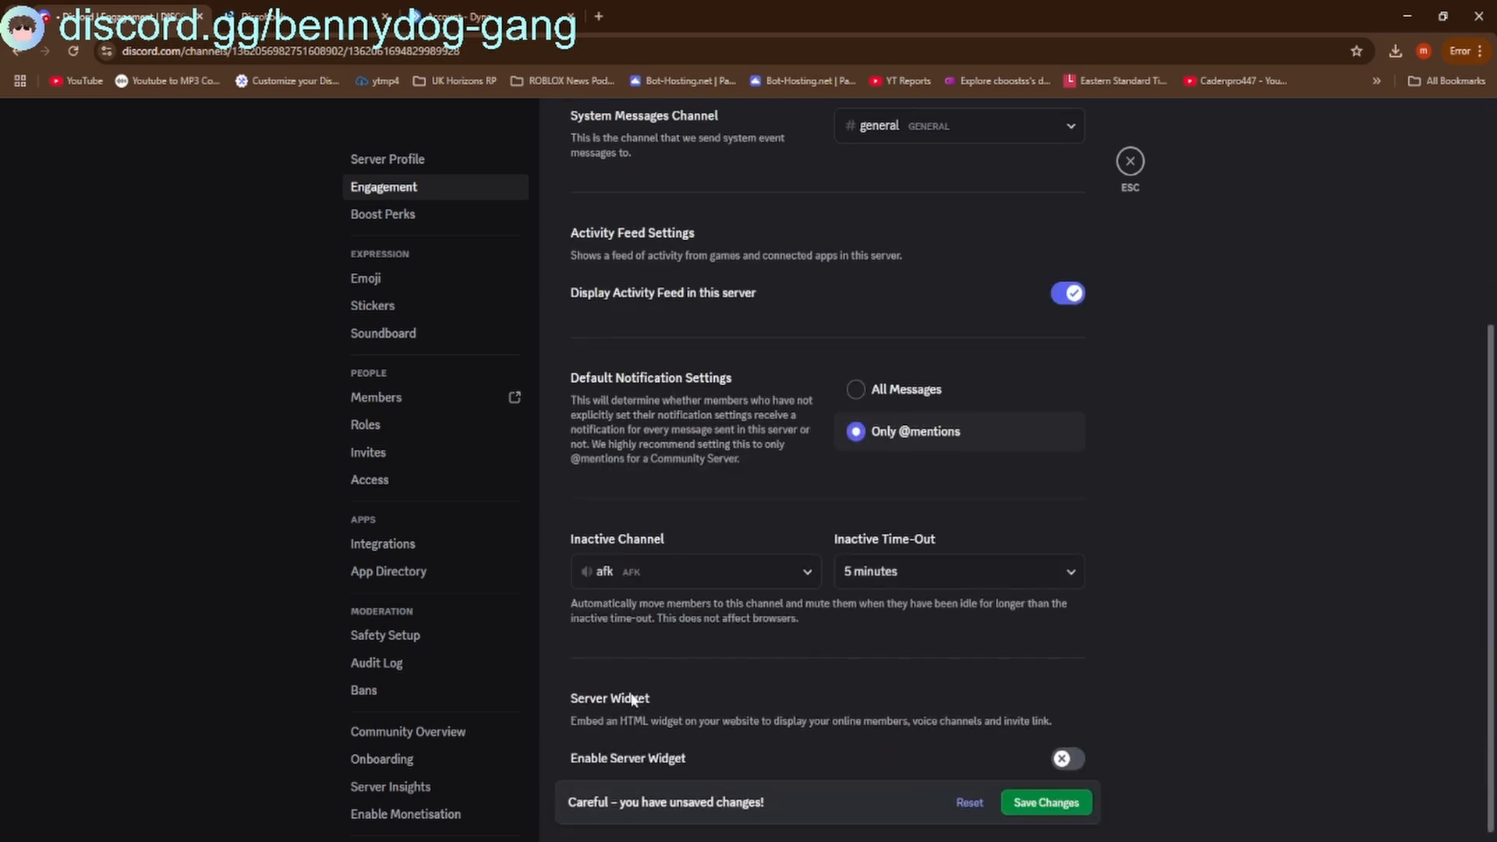
click(938, 572)
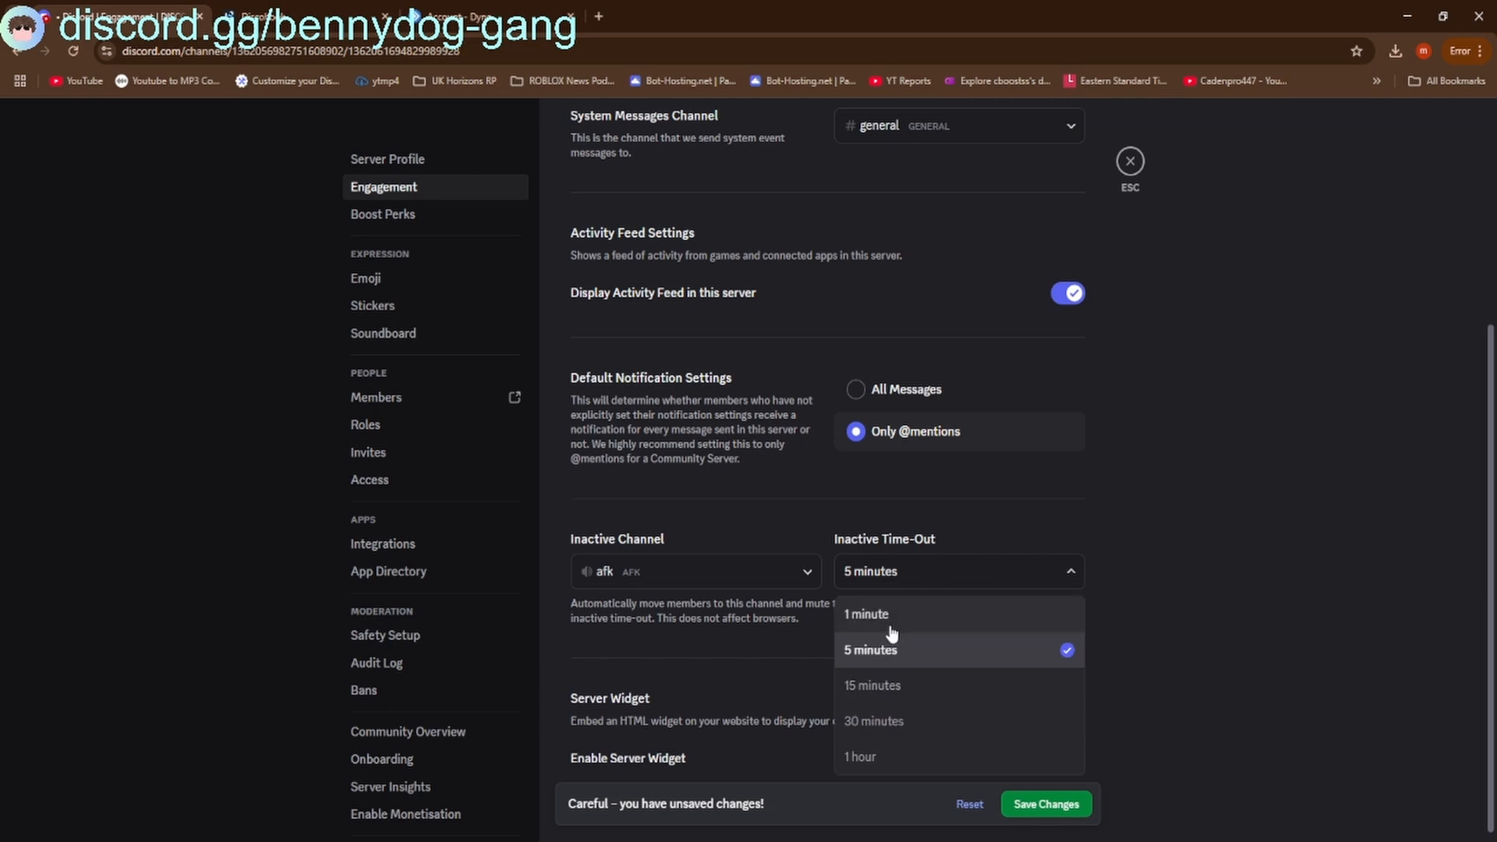
click(871, 644)
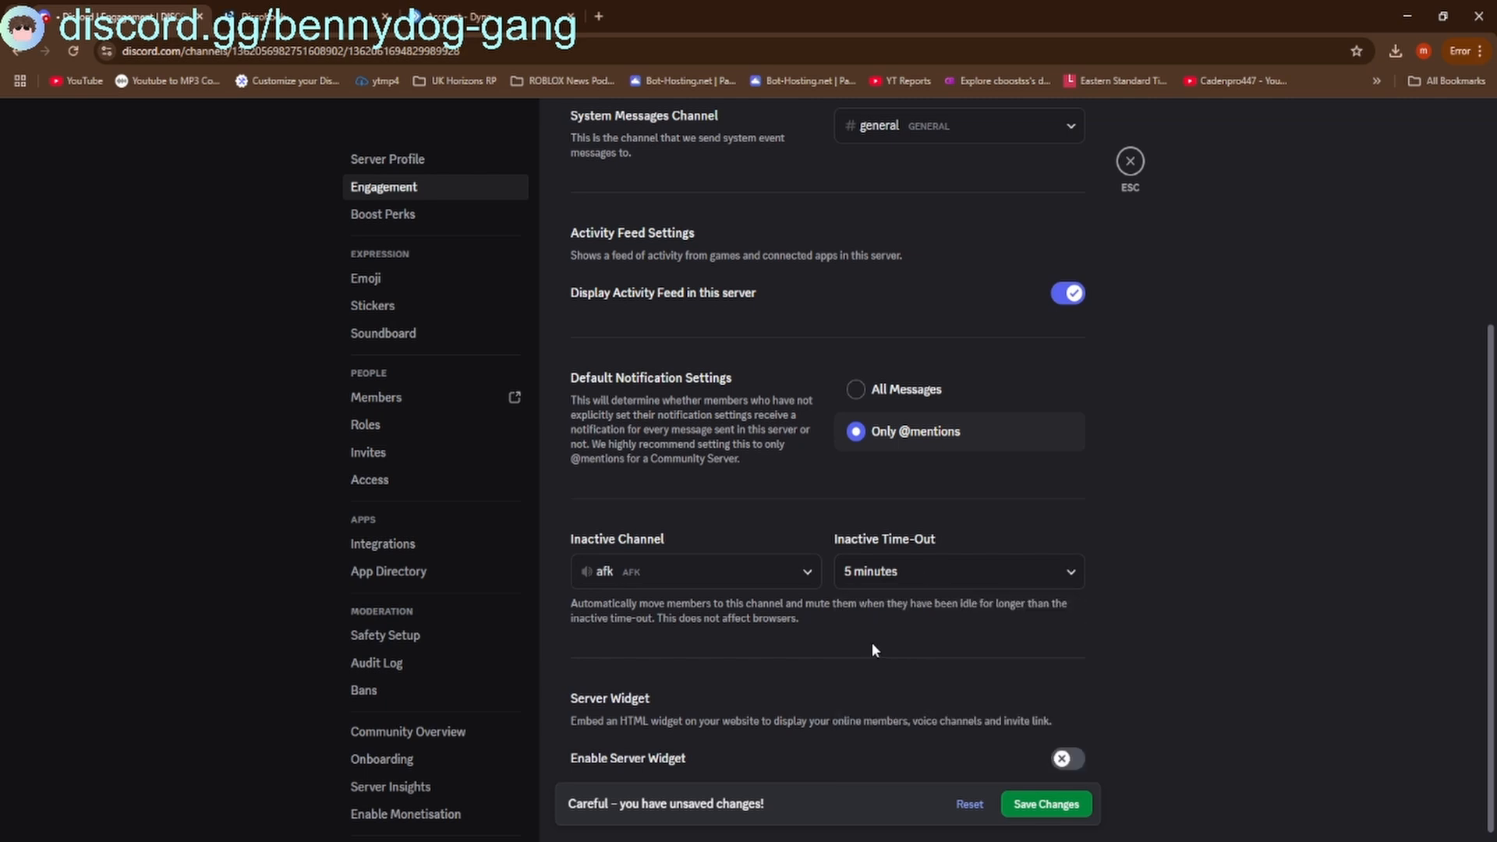
click(1051, 811)
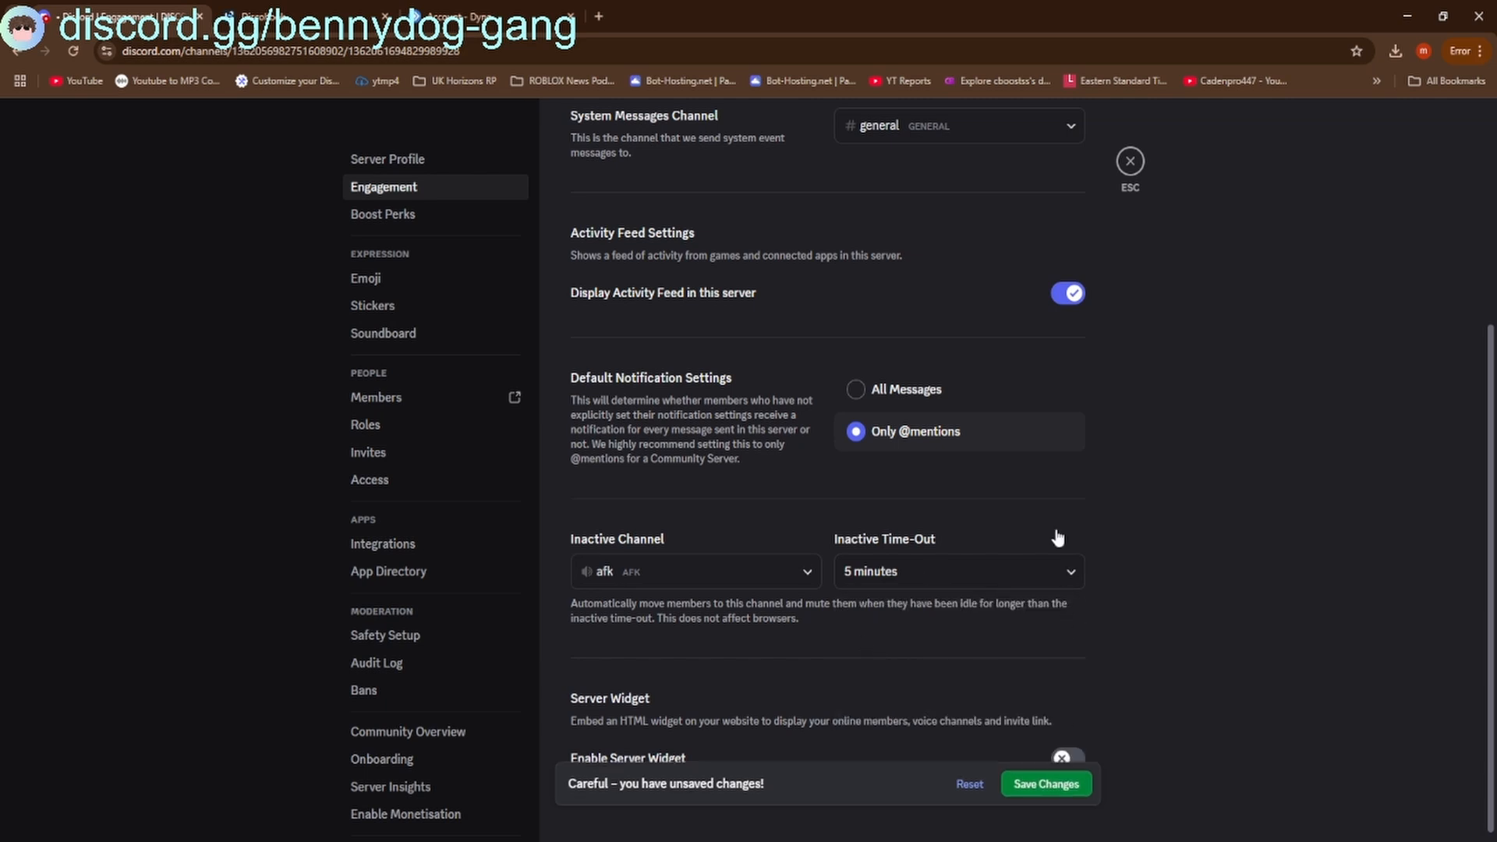
click(1132, 163)
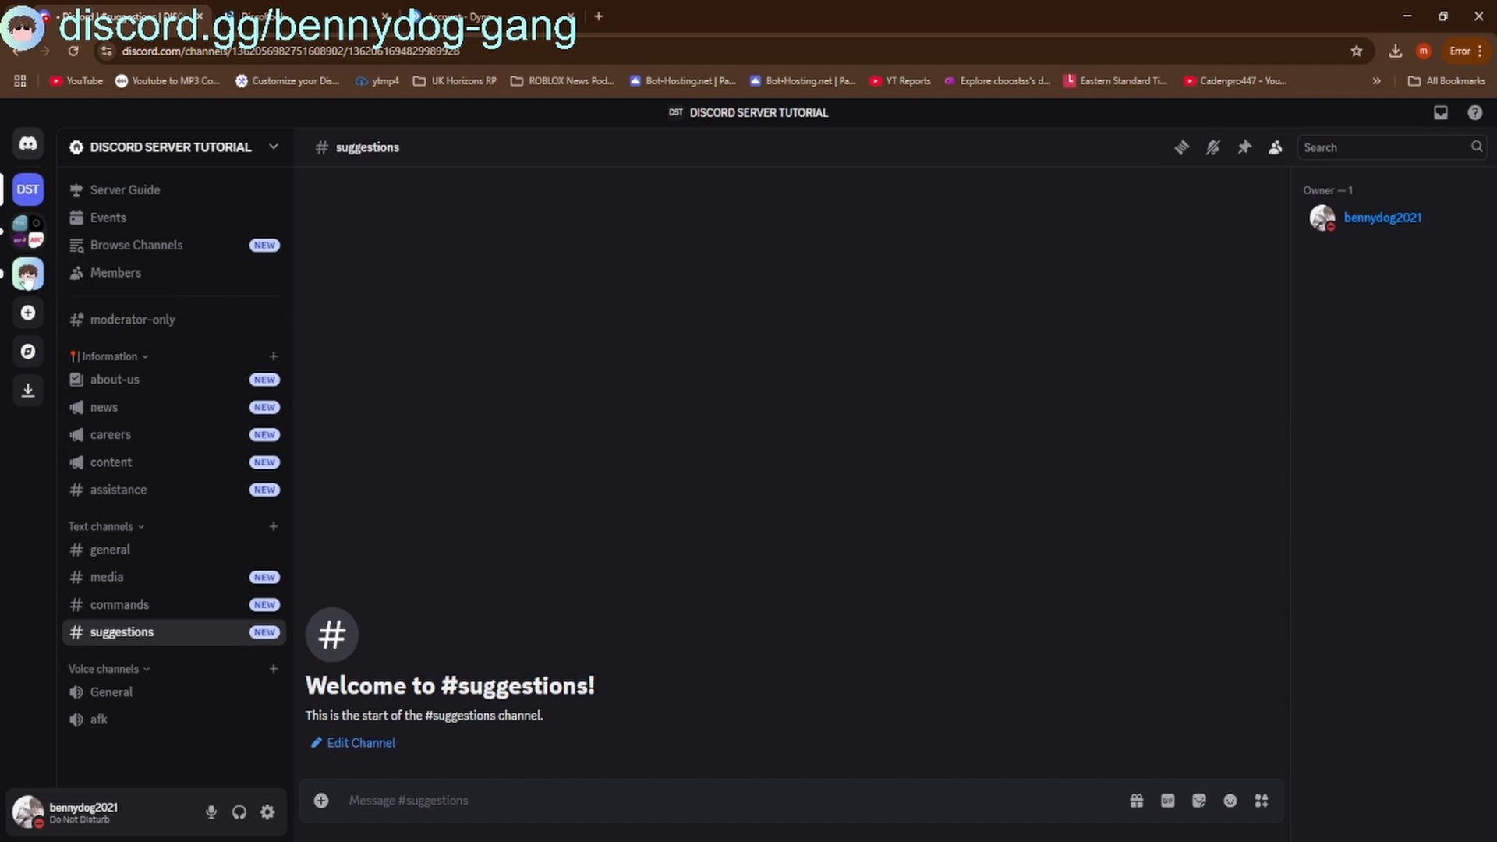
right_click(28, 273)
click(423, 446)
right_click(178, 360)
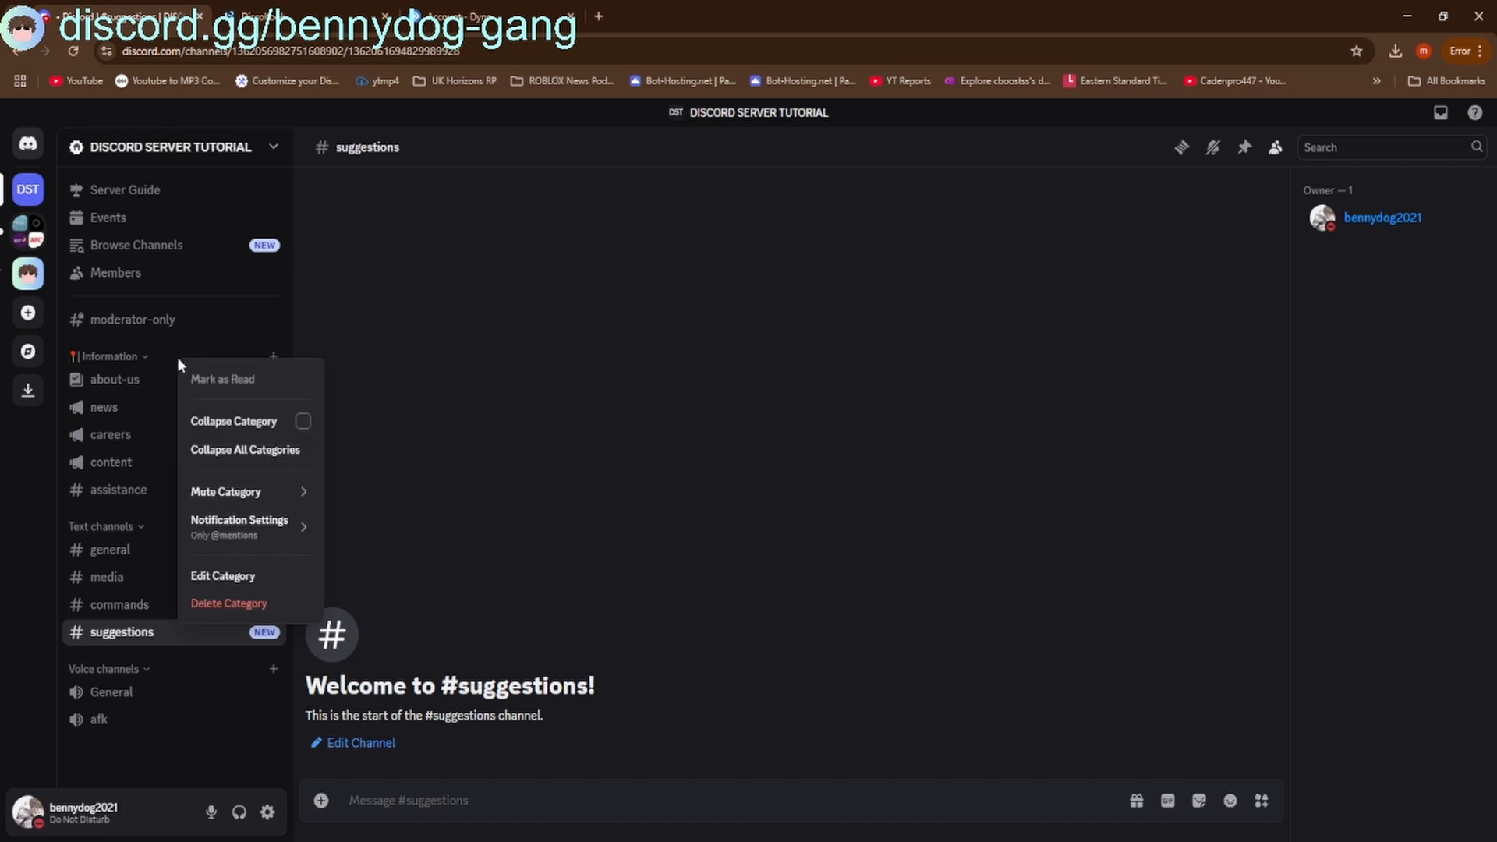
mouse_move(226, 546)
click(225, 575)
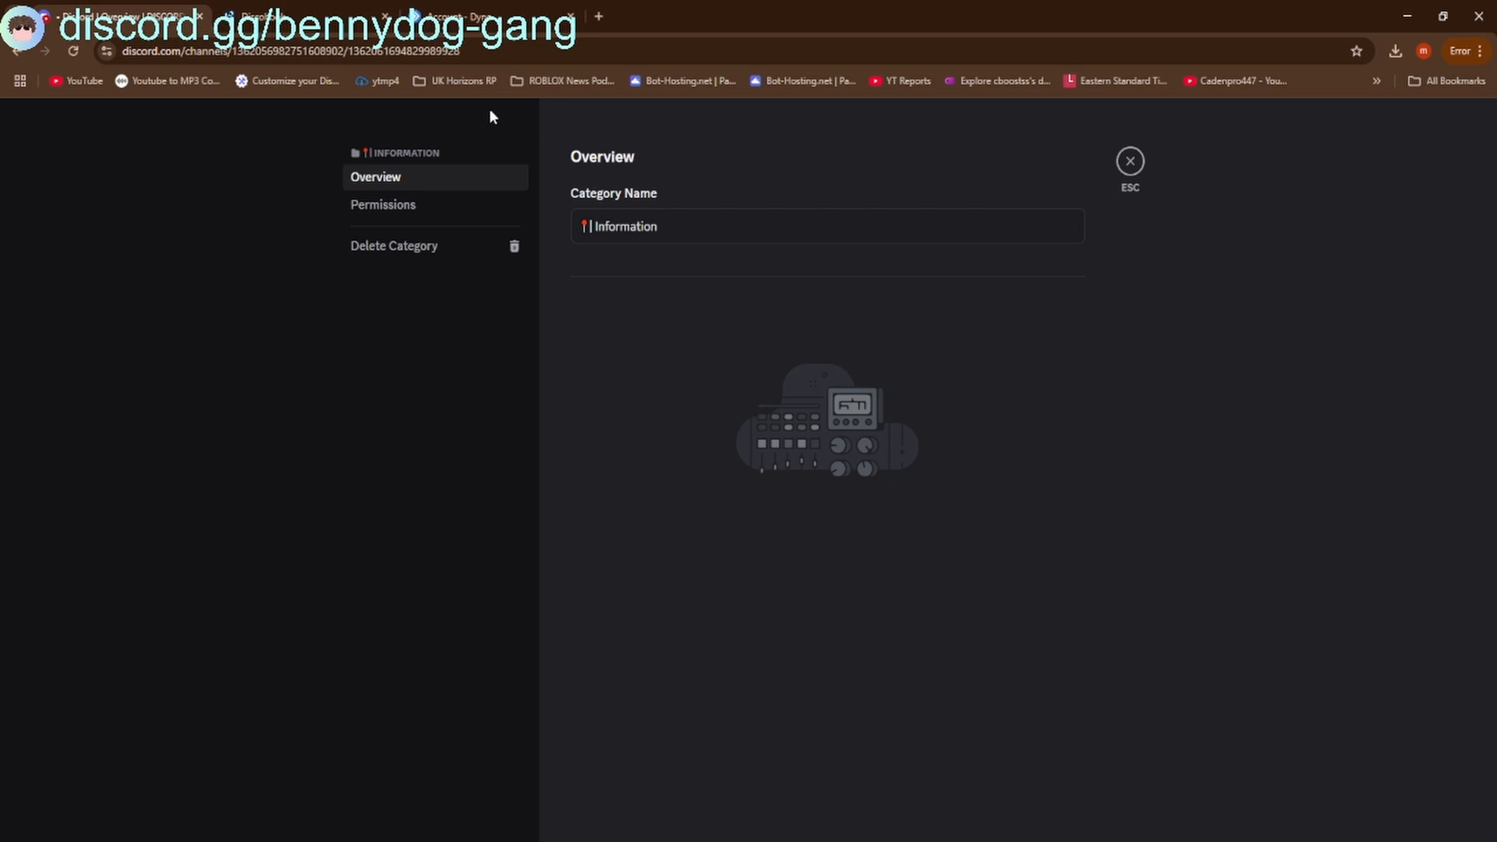
click(422, 209)
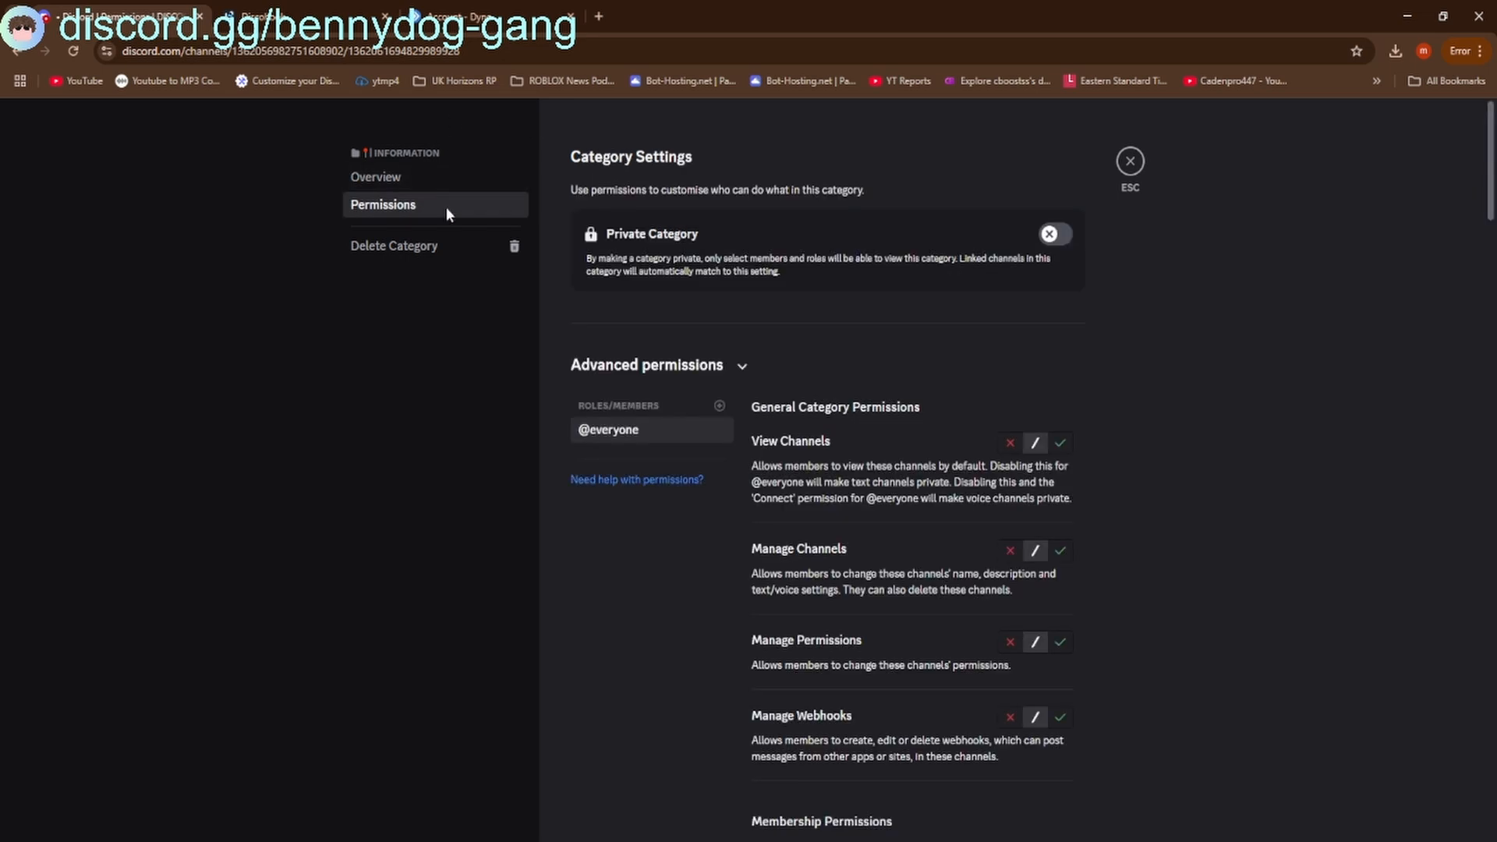
scroll(862, 312, down, 3)
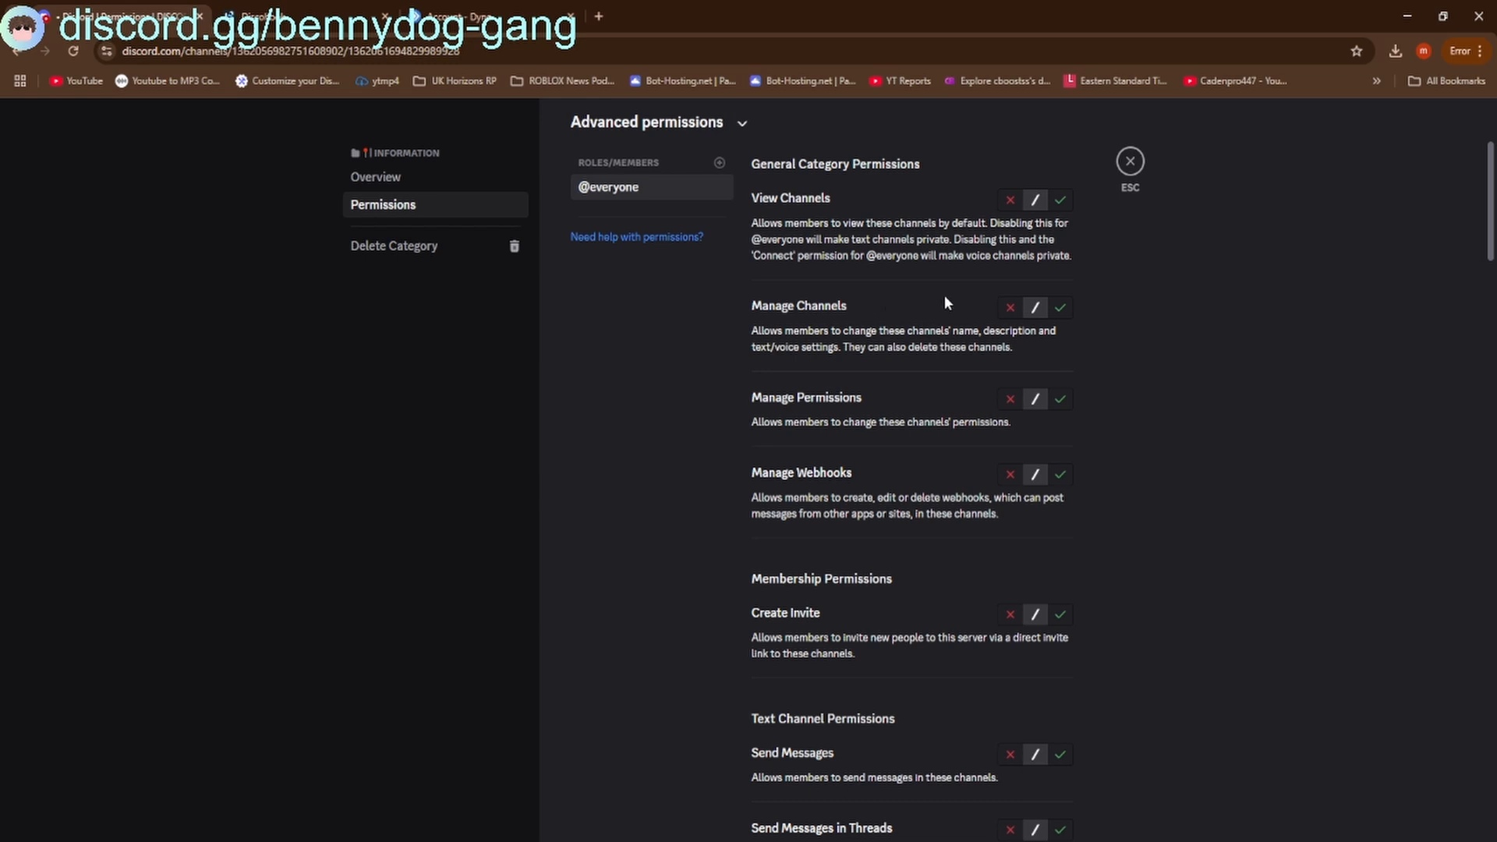
scroll(789, 289, up, 2)
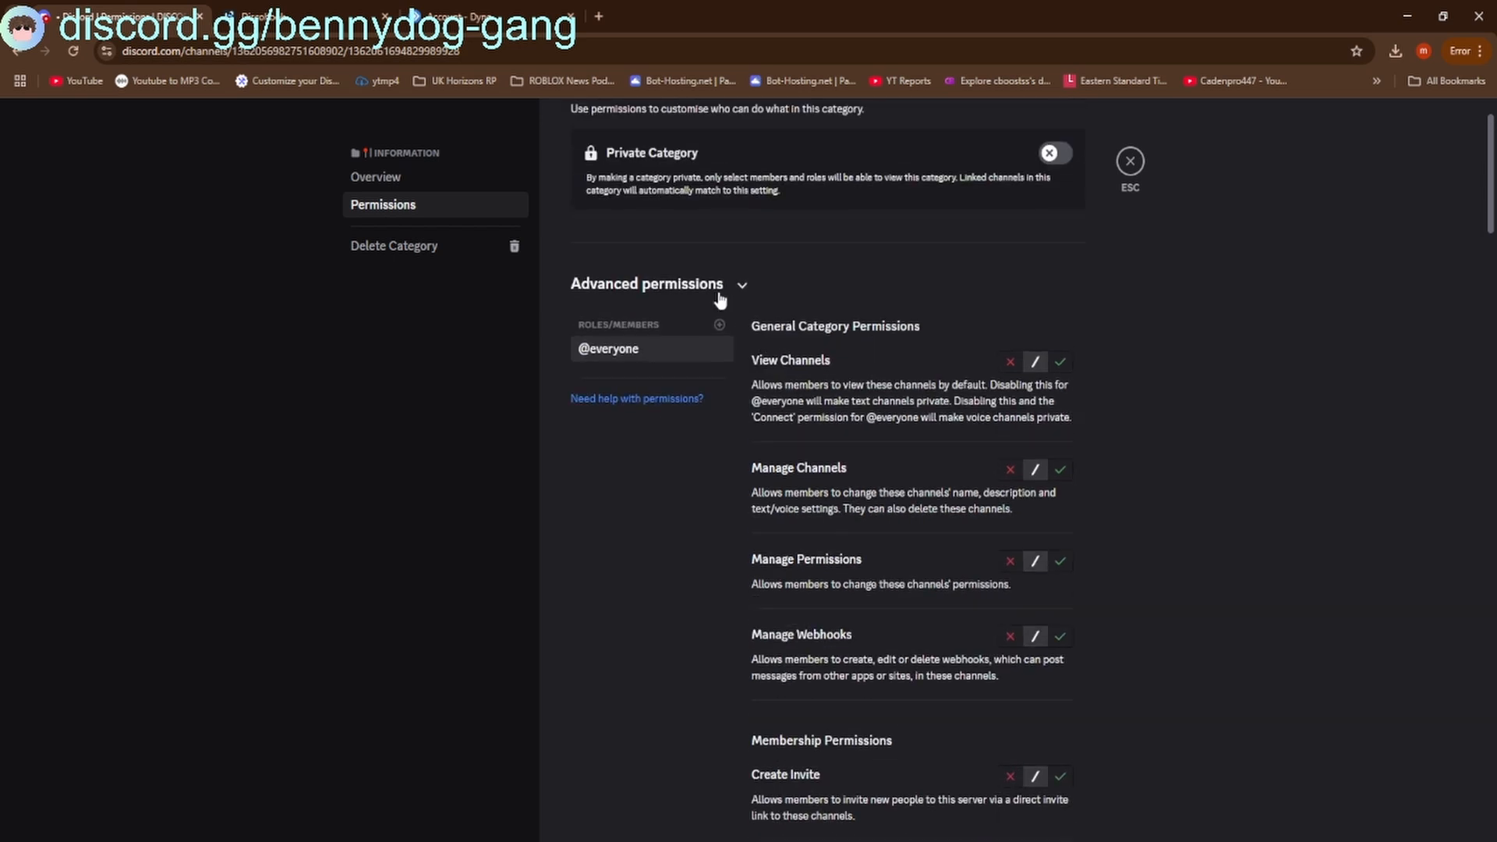
click(1061, 361)
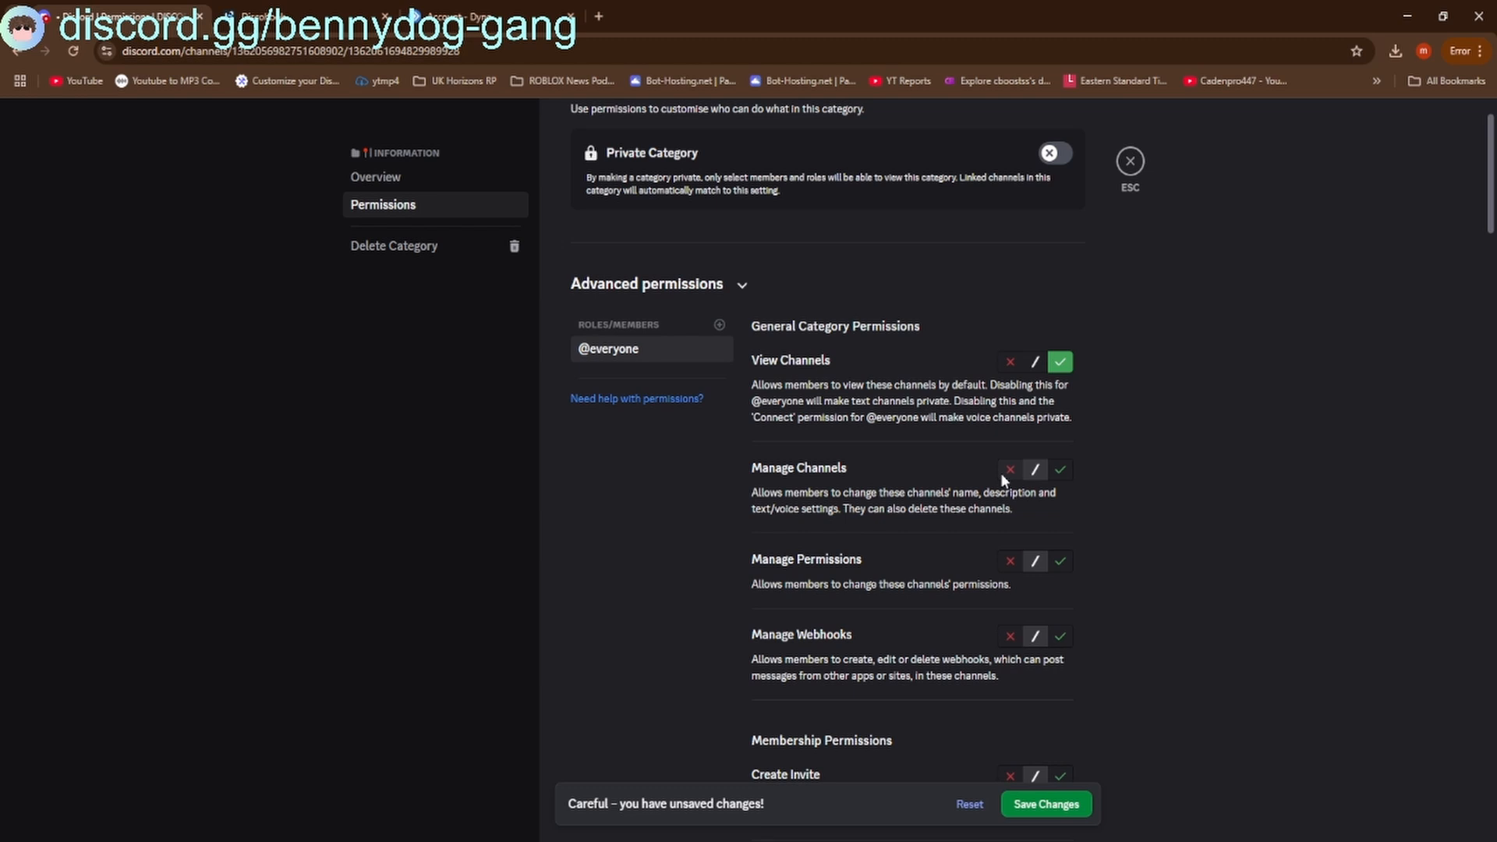
click(1009, 636)
scroll(990, 606, down, 2)
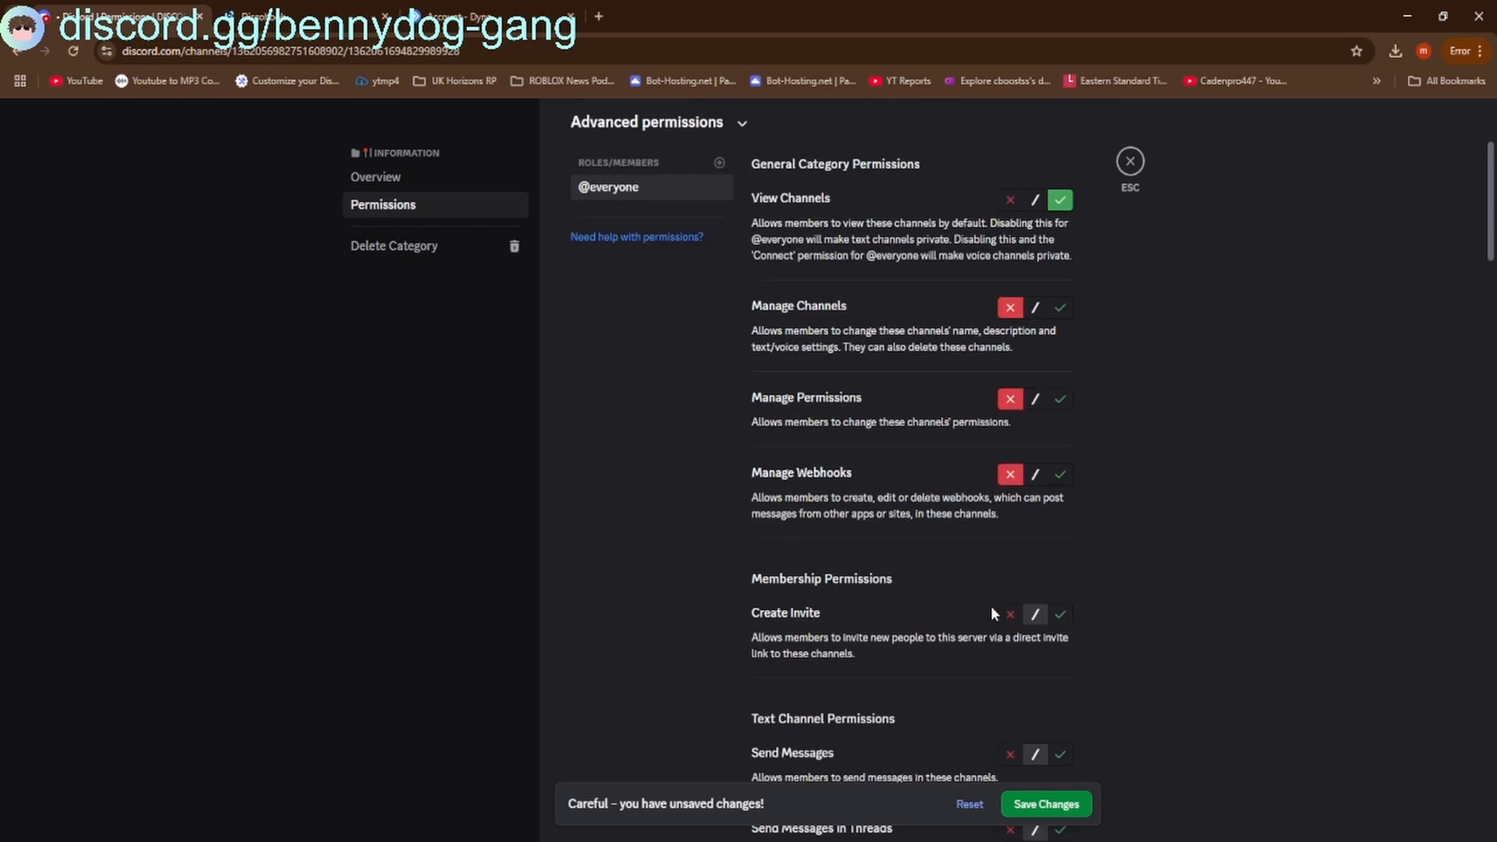
click(1012, 613)
scroll(1013, 600, down, 2)
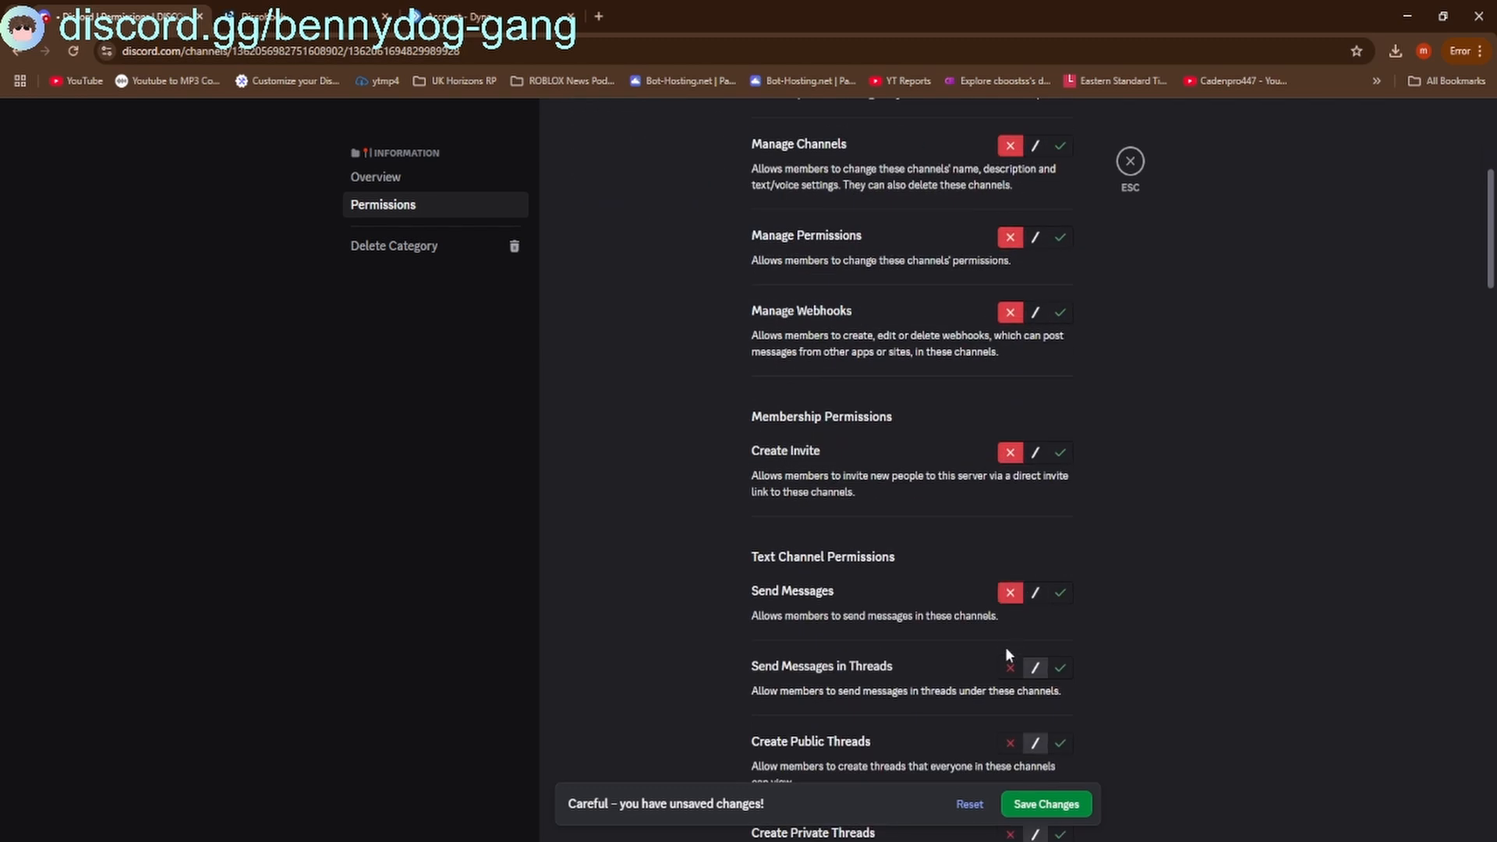
click(1009, 666)
scroll(1013, 592, down, 3)
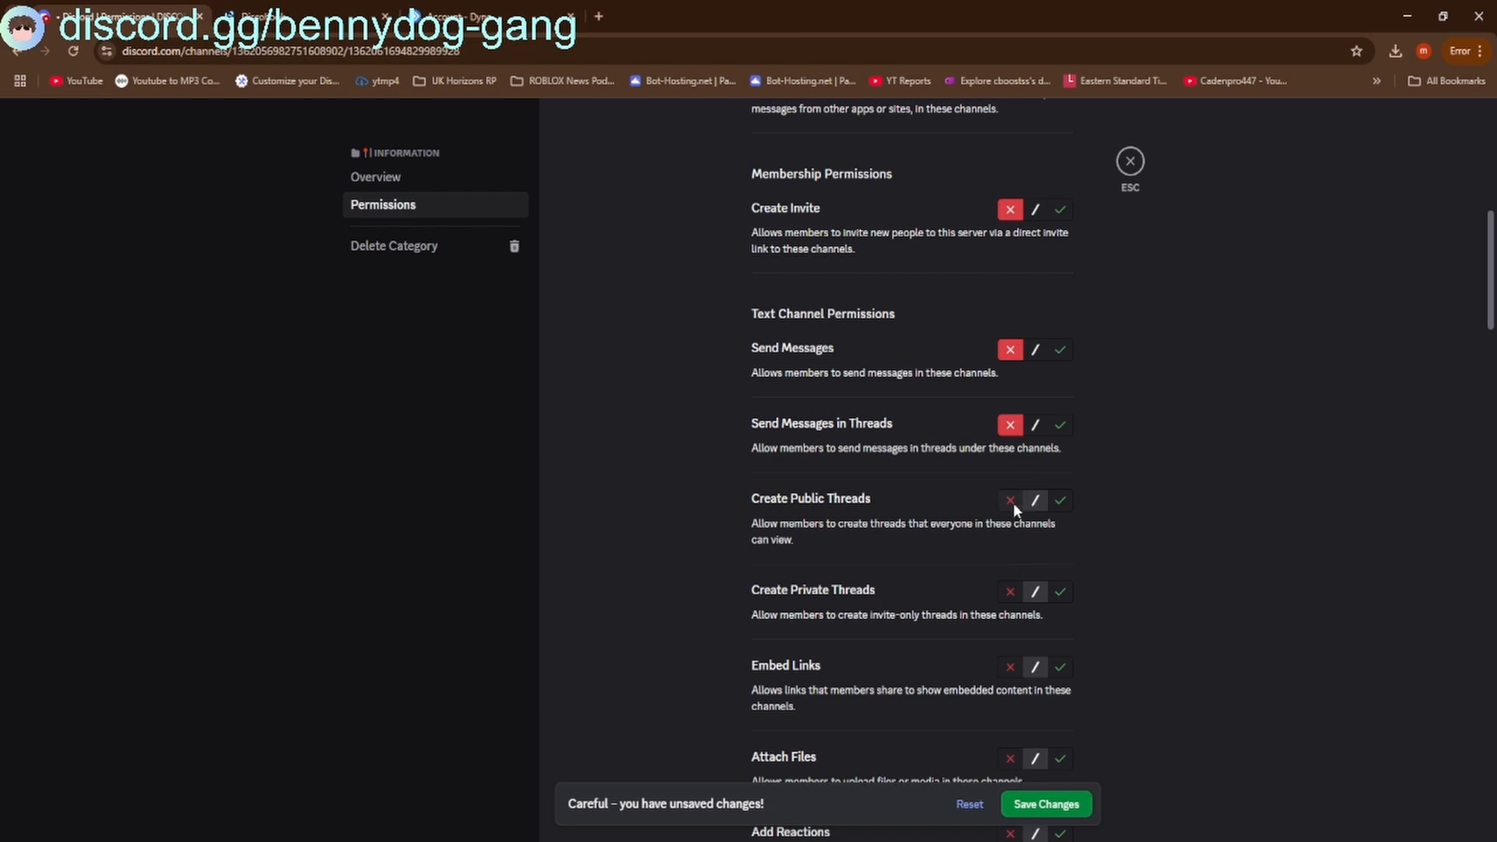
scroll(1012, 647, down, 2)
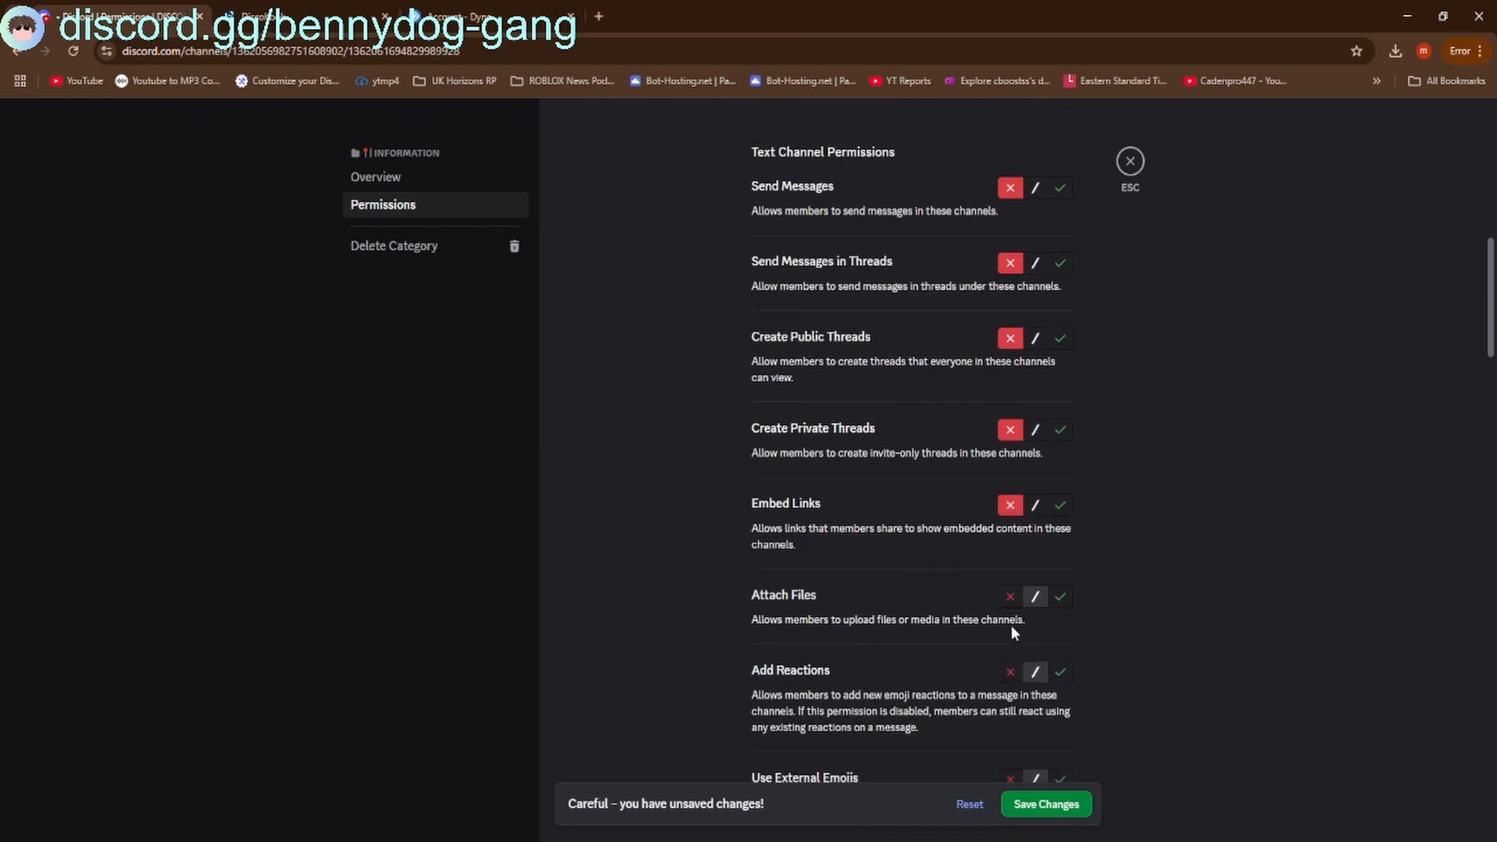
click(1009, 670)
scroll(1002, 663, down, 2)
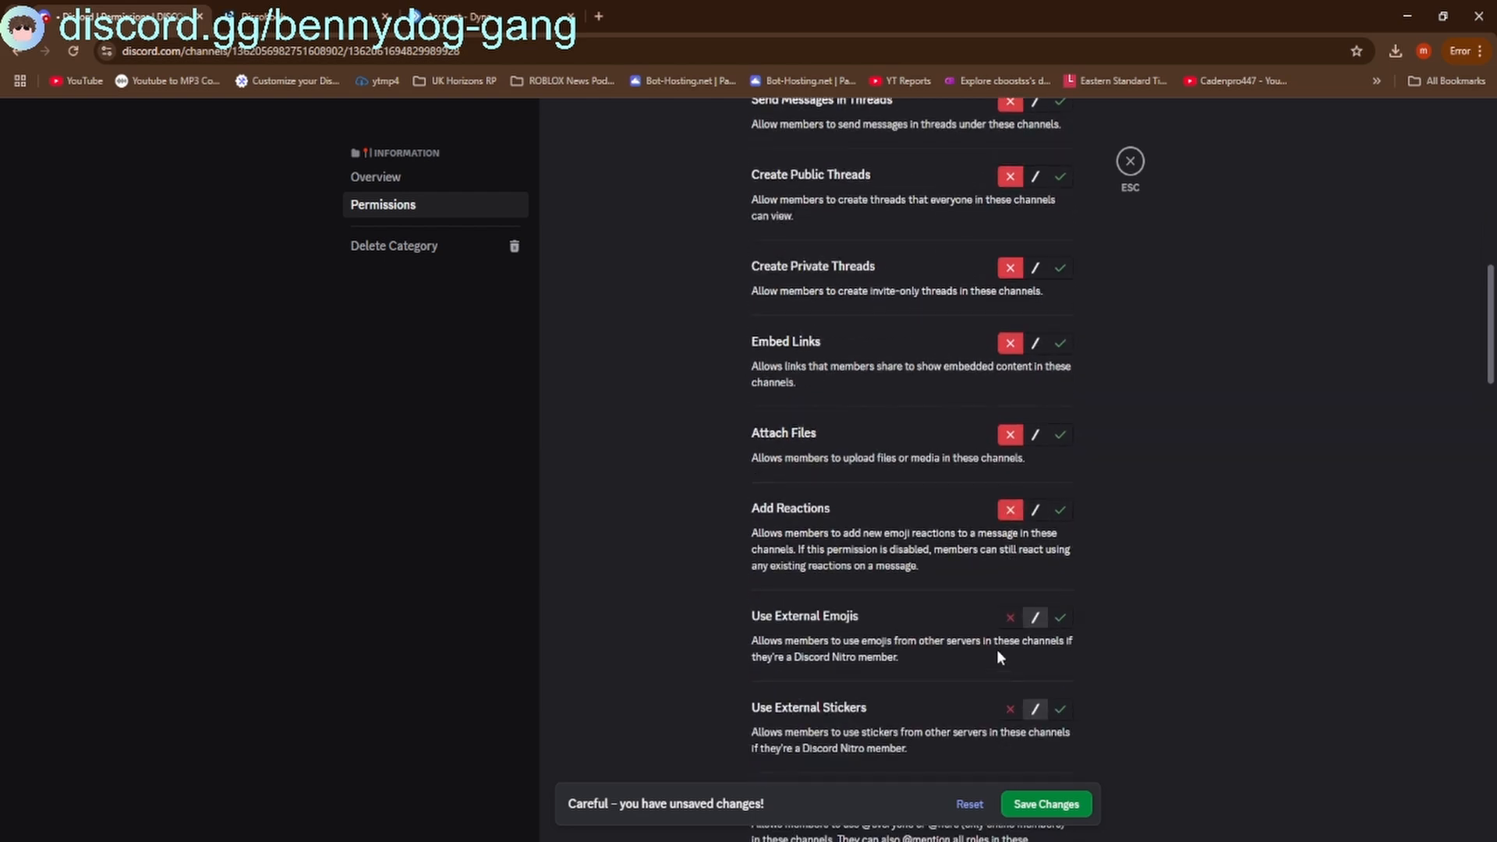
click(1009, 709)
scroll(1011, 633, down, 3)
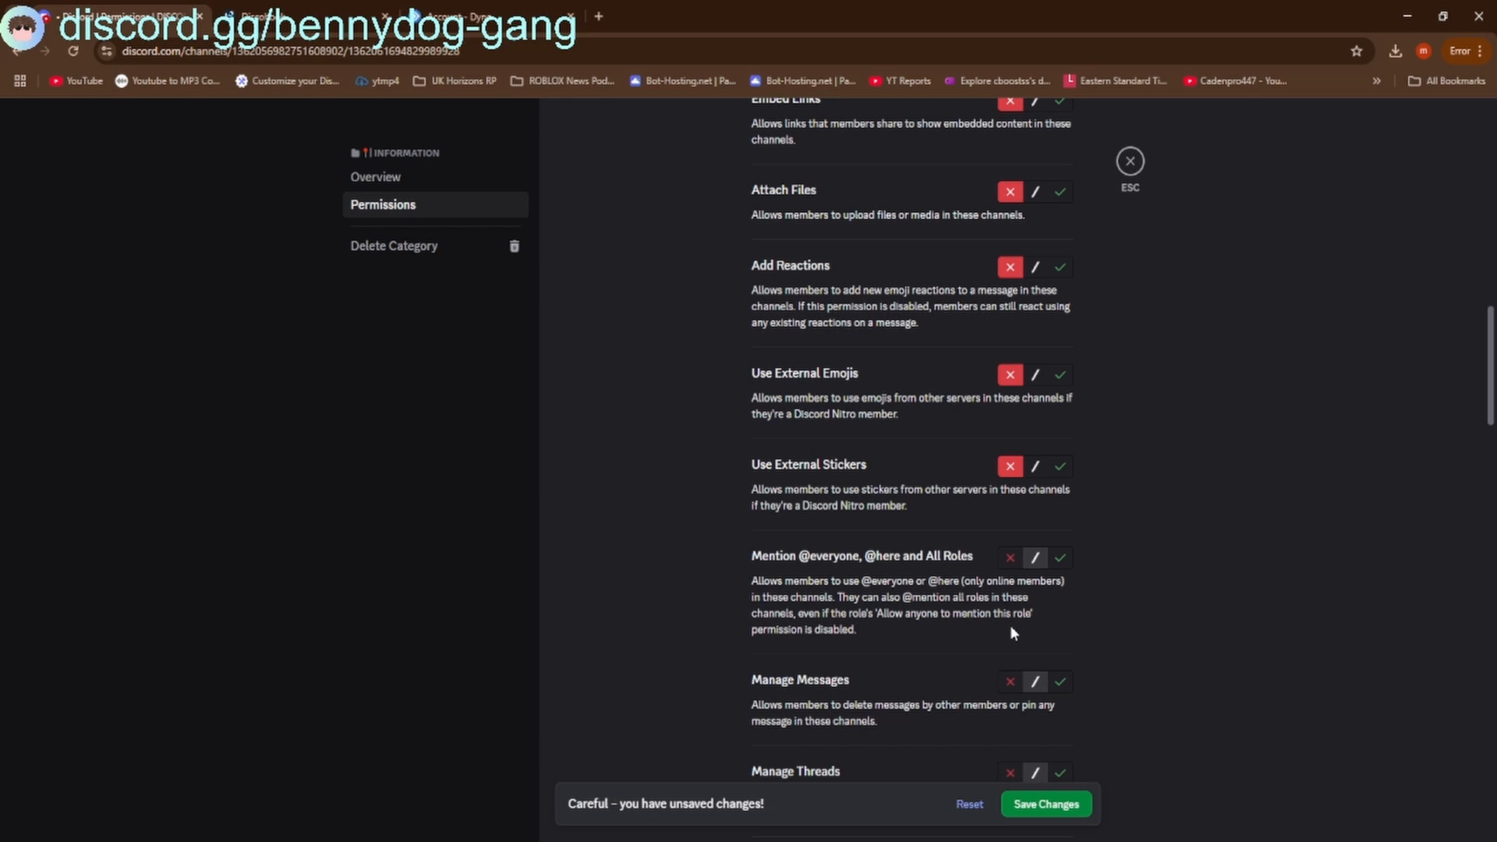
click(1010, 558)
click(1009, 682)
scroll(990, 670, down, 2)
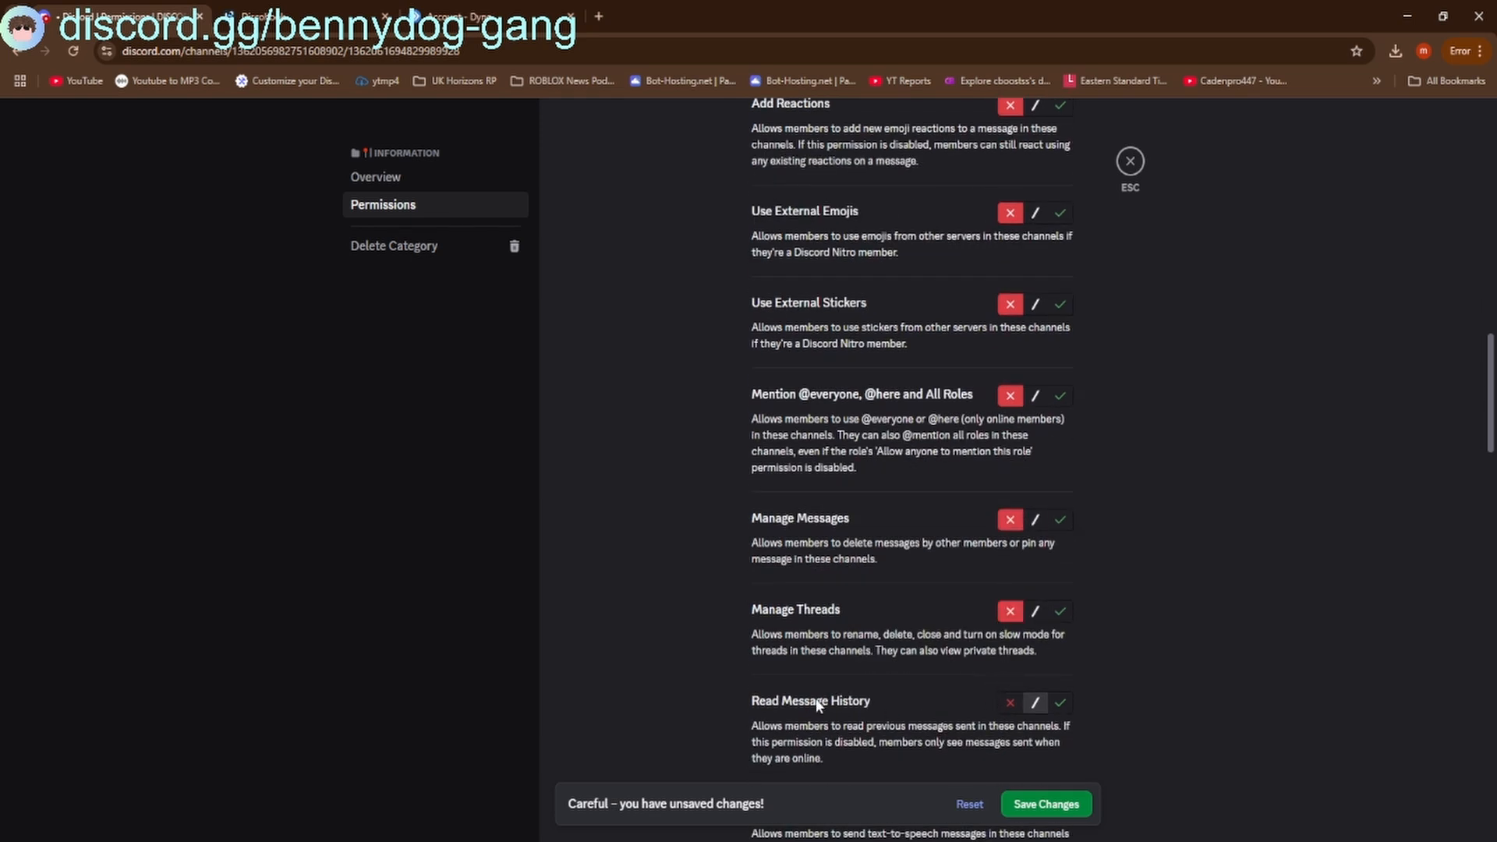
Allow Read Message History, deny Send Text-to-speech Messages, Send Voice Messages and Create Polls, save the category permissions and leave the settings
click(1060, 702)
scroll(1045, 671, down, 4)
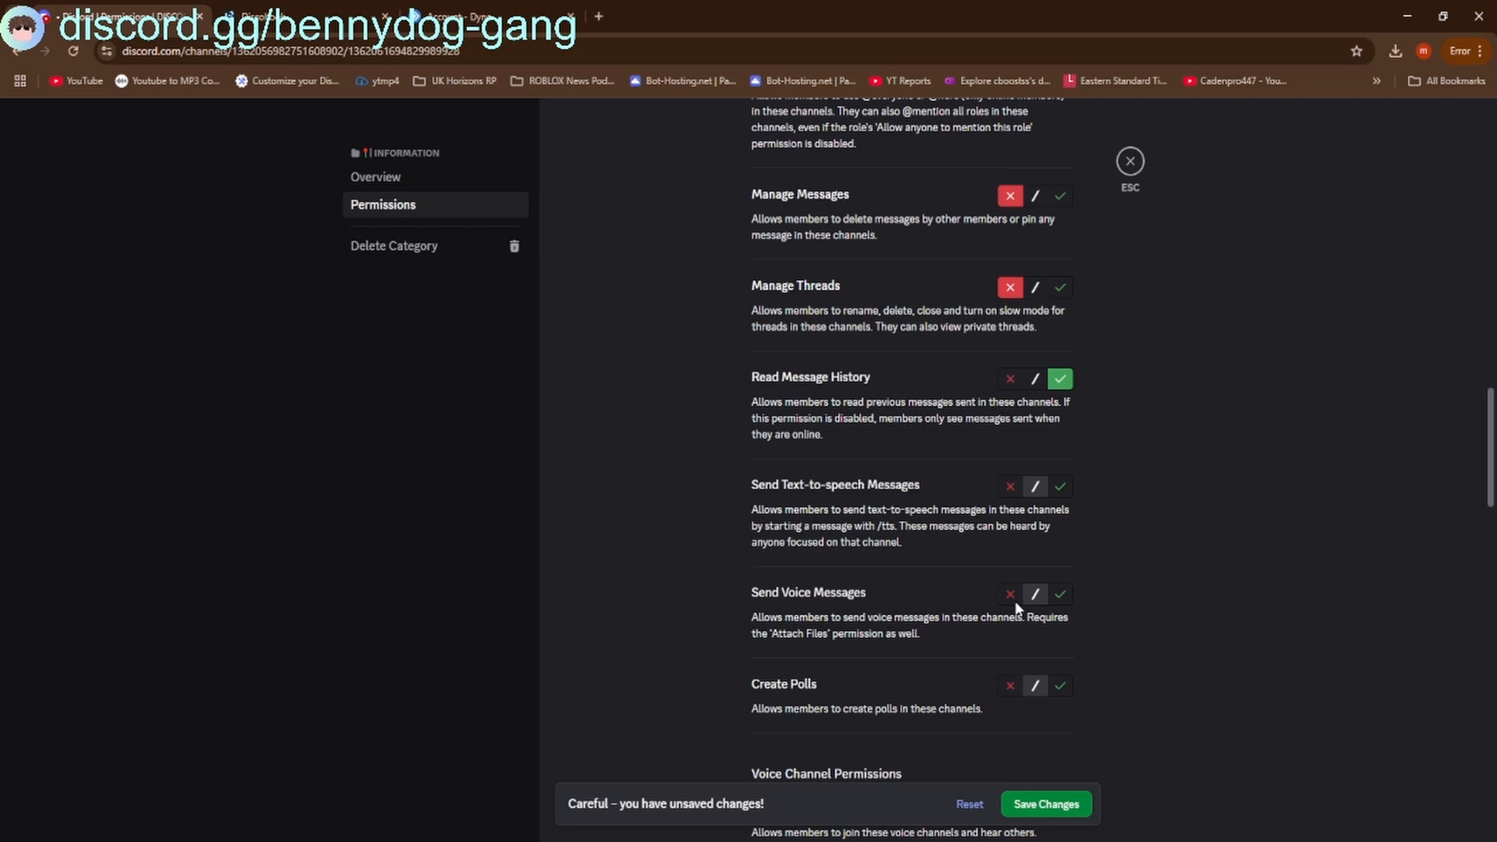
click(1011, 486)
scroll(1005, 686, down, 1)
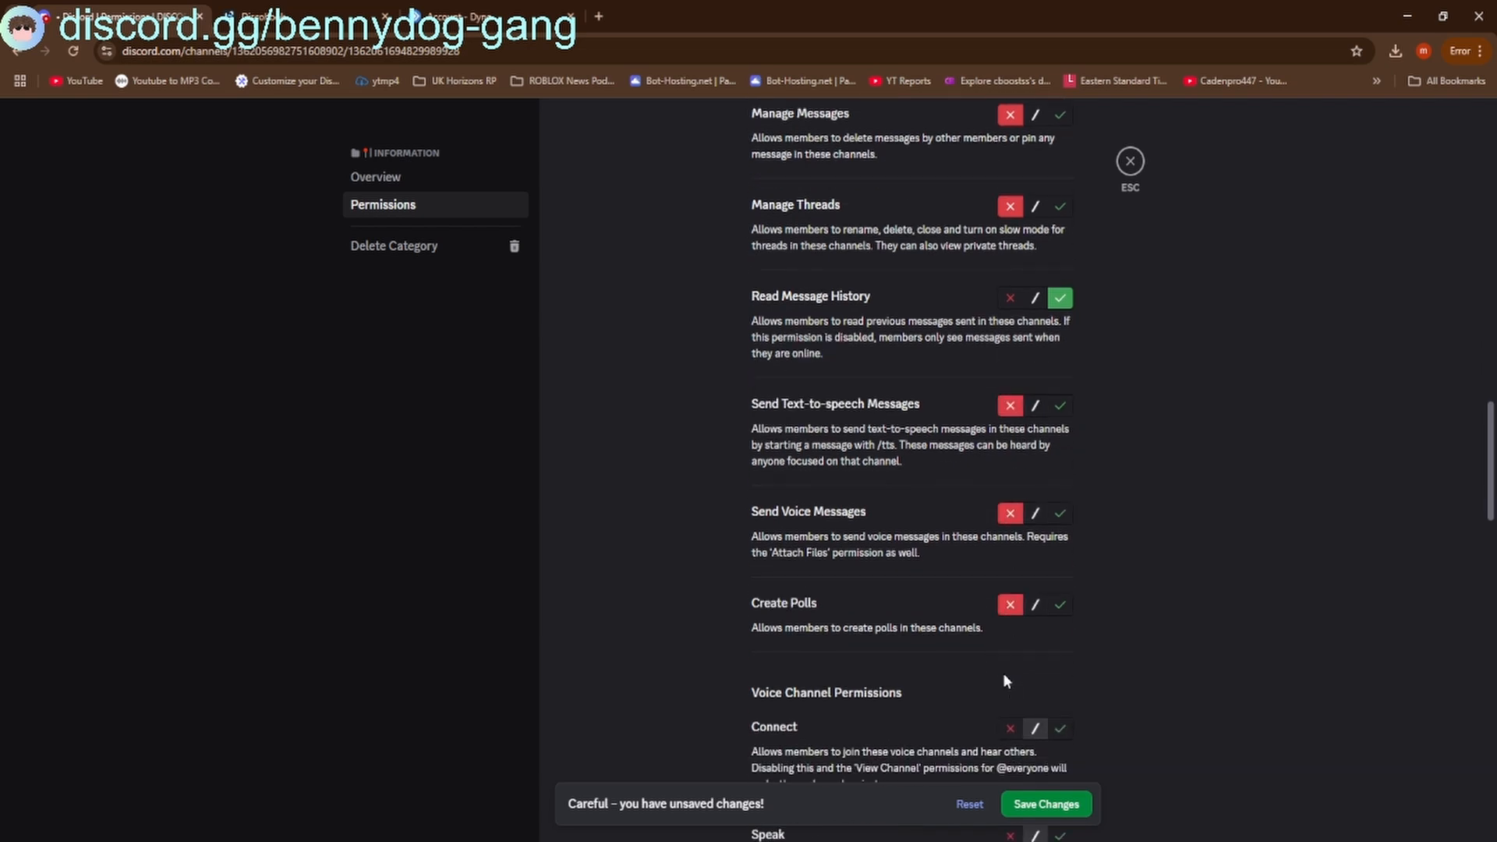
scroll(1006, 664, down, 1)
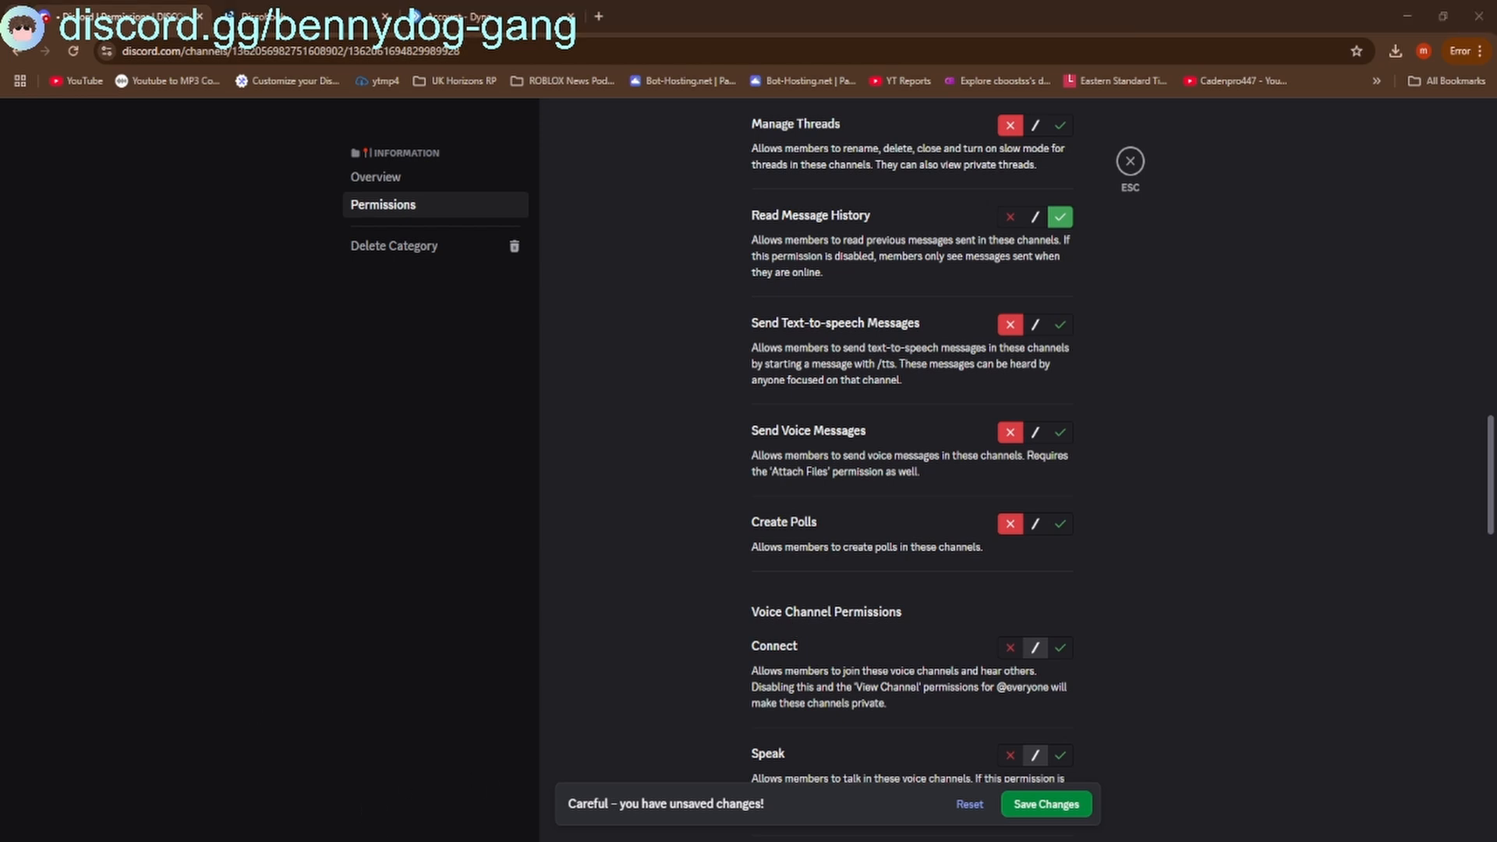
click(1114, 591)
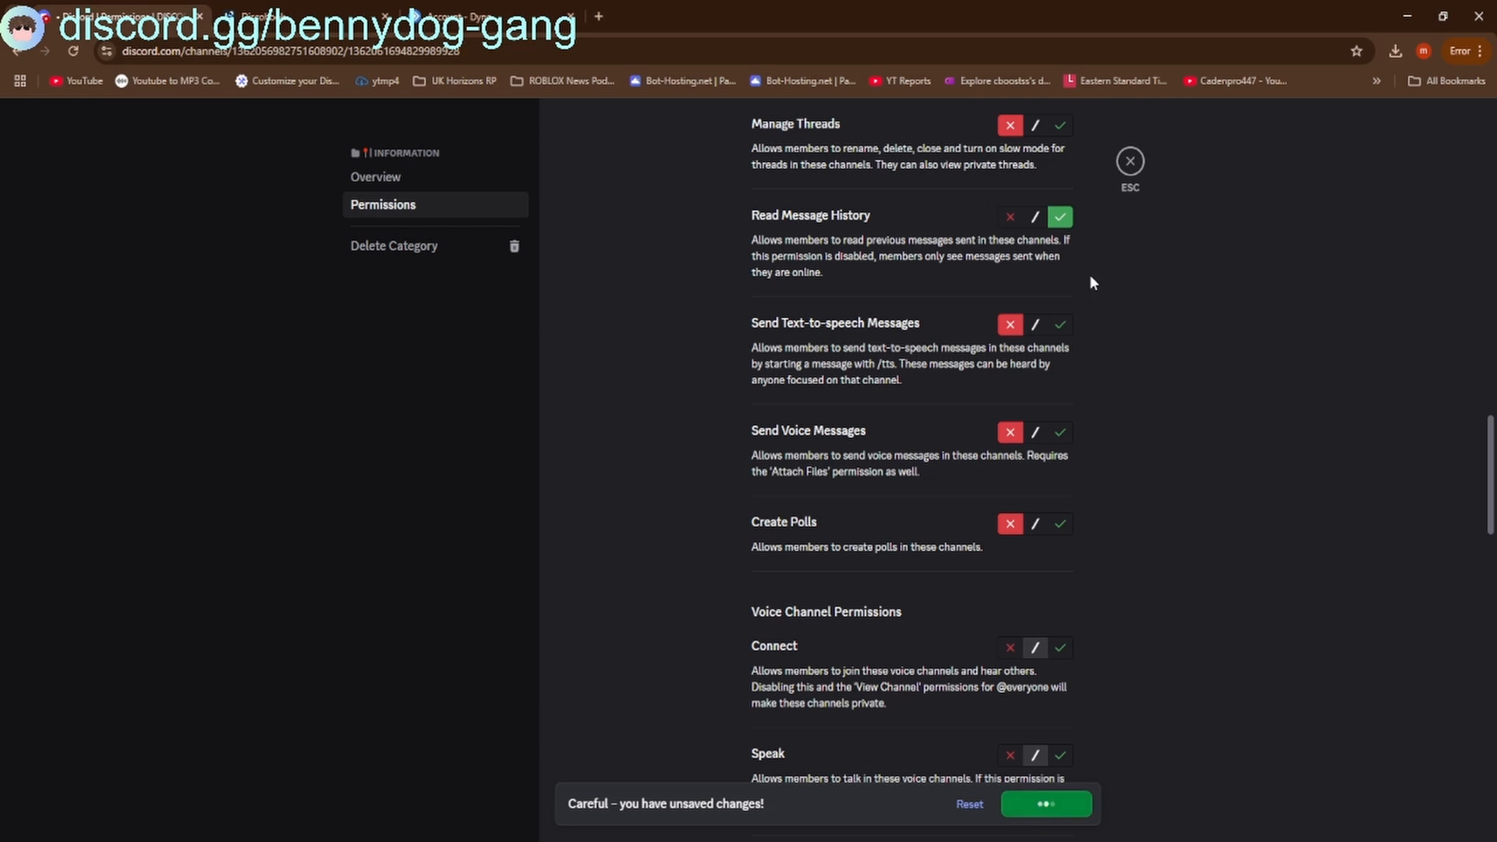
click(1130, 161)
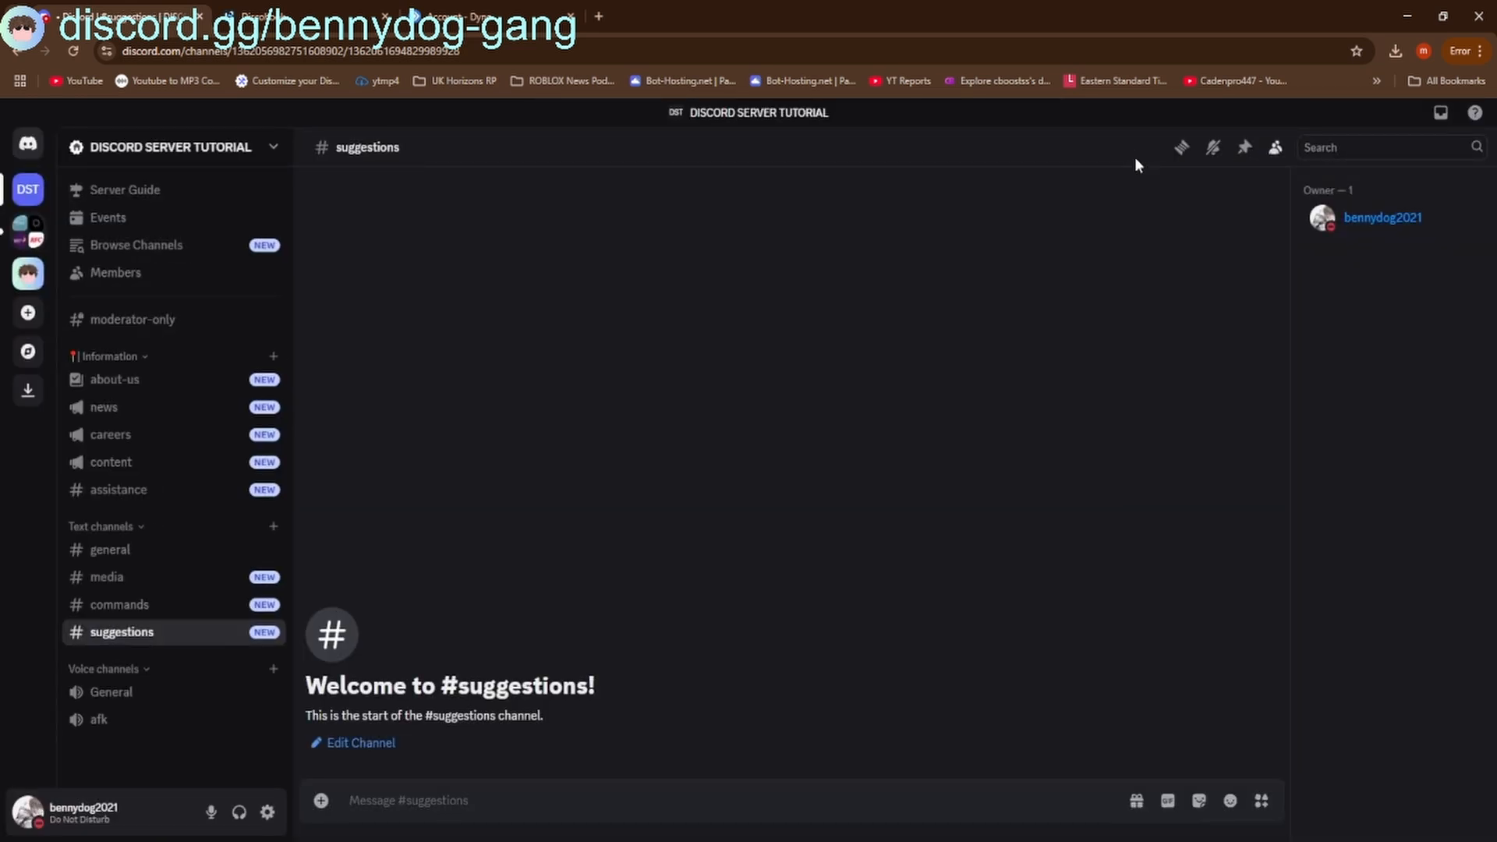
Look through the channels under Information and Text channels, finishing on the assistance channel
click(117, 406)
click(111, 462)
click(112, 493)
click(118, 551)
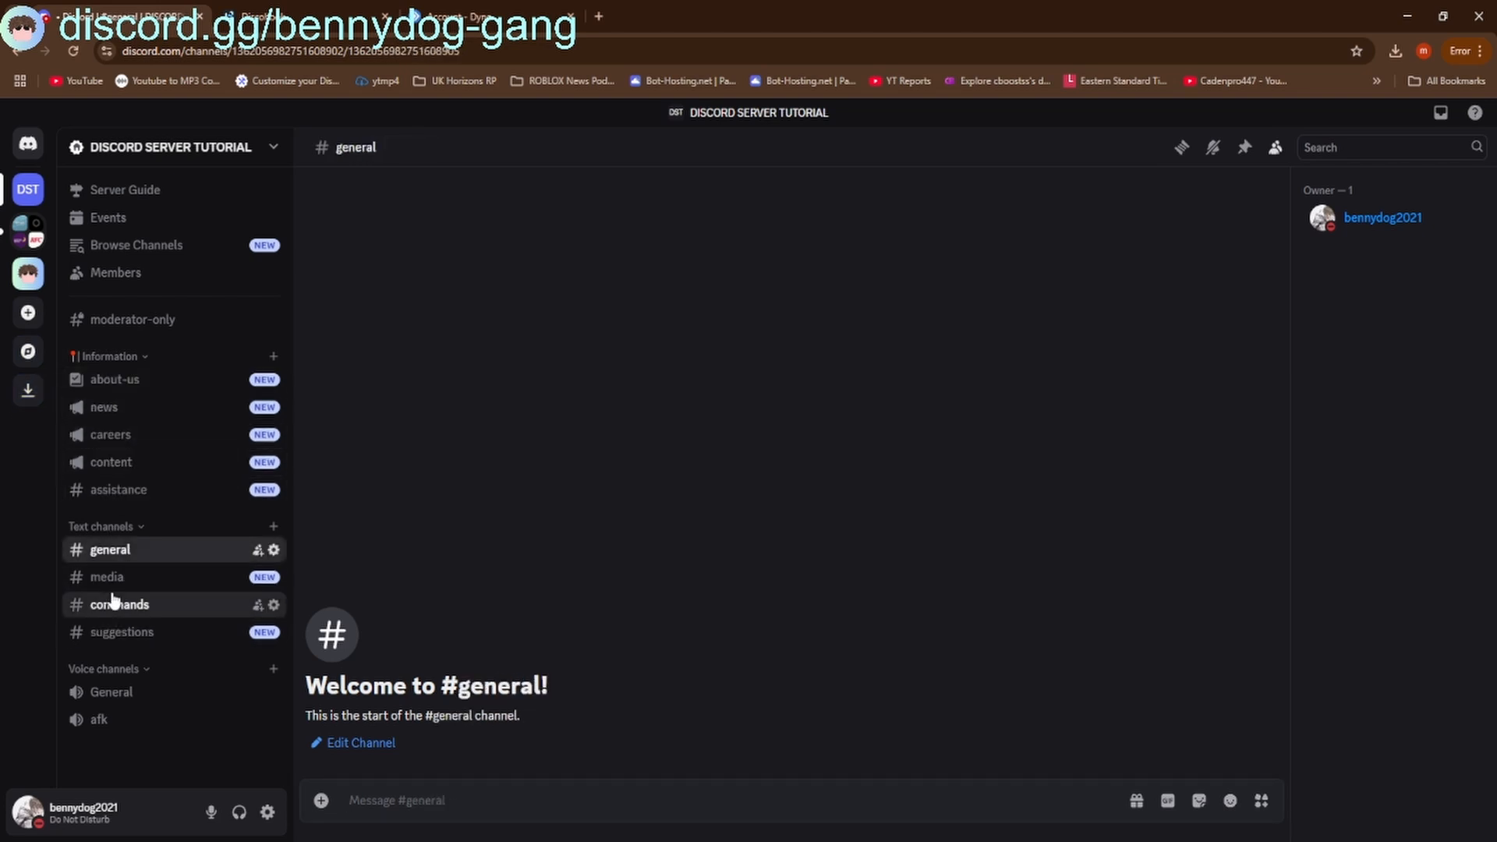
click(121, 605)
click(118, 630)
click(129, 407)
click(139, 380)
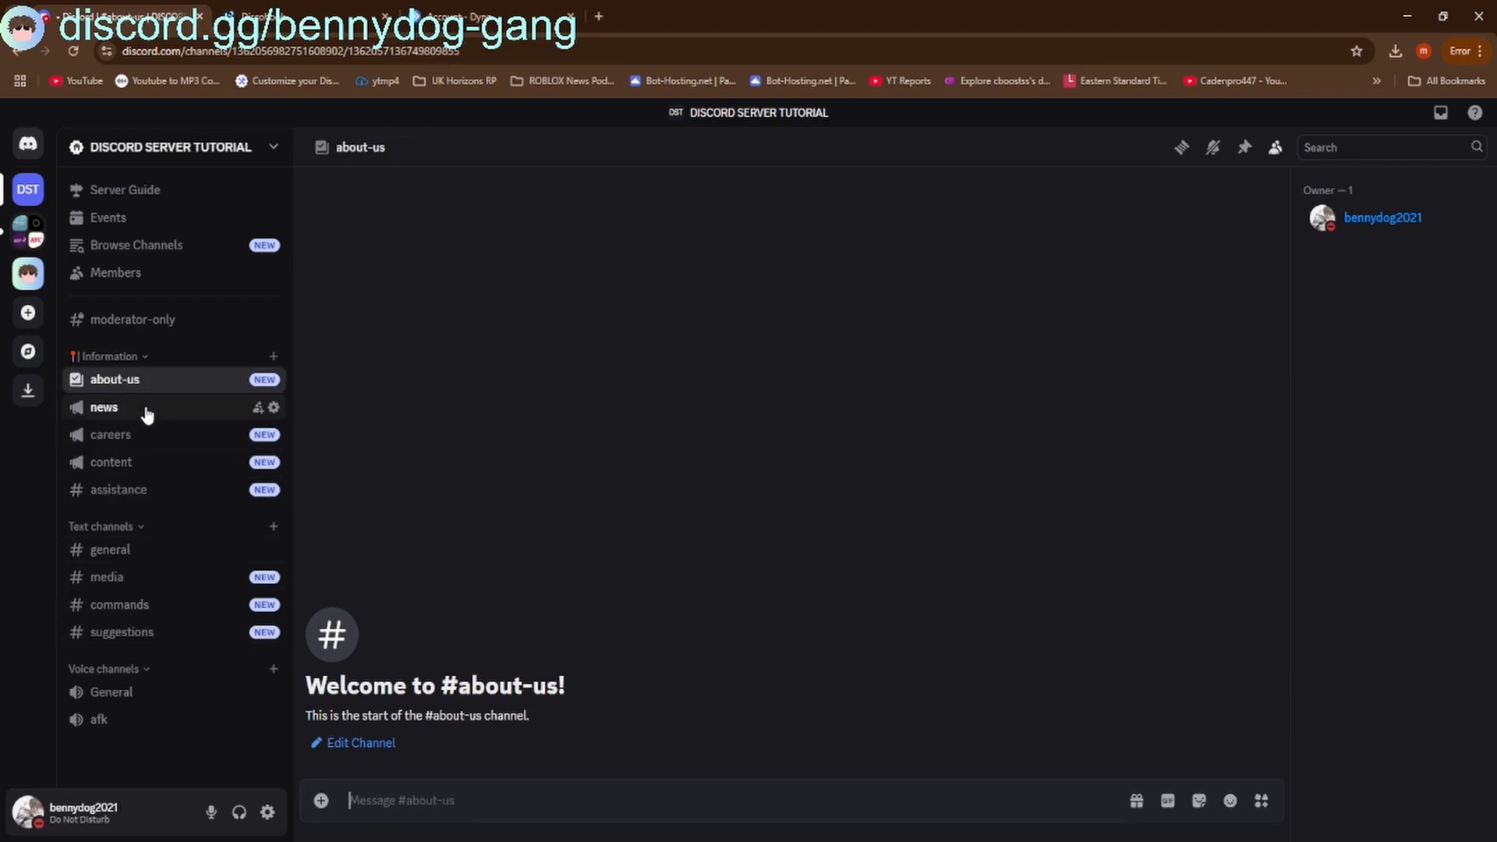
click(134, 407)
click(127, 446)
click(125, 490)
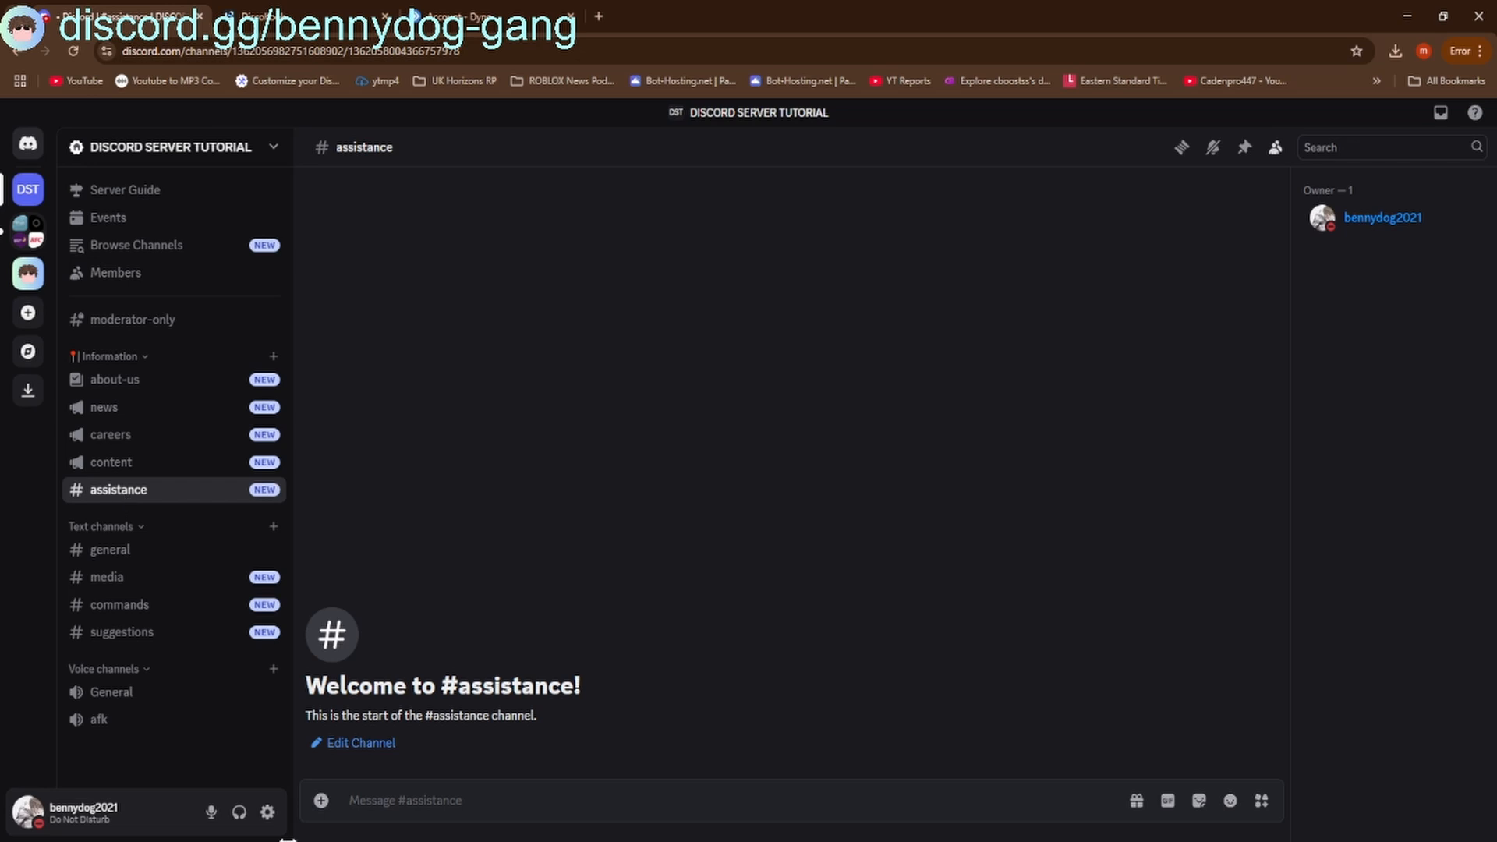
Switch to the Dyno website, log out of the current account and log in again with the Discord account that owns the server
click(477, 17)
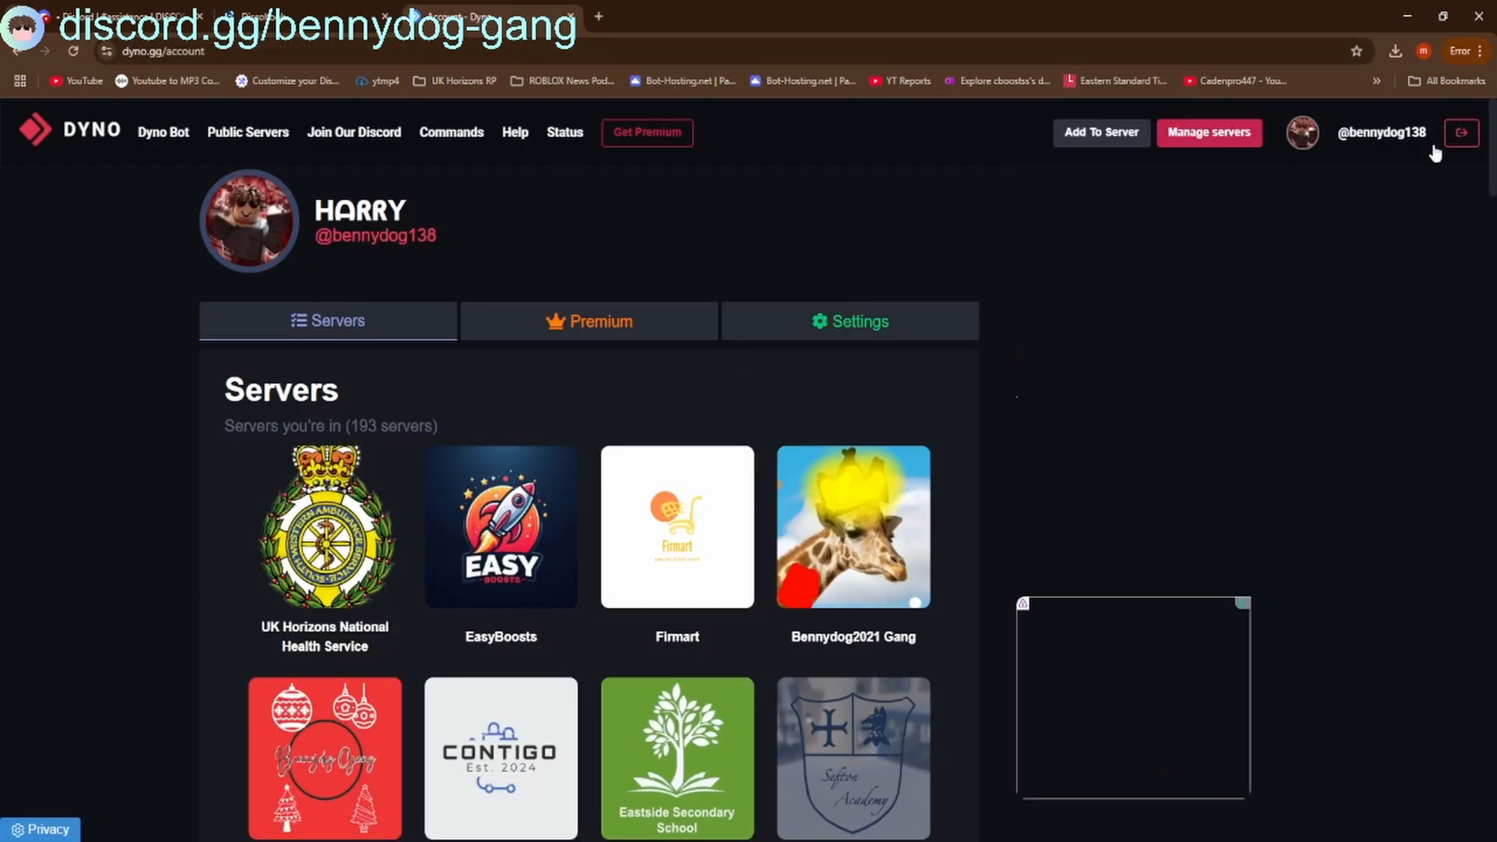
click(1461, 132)
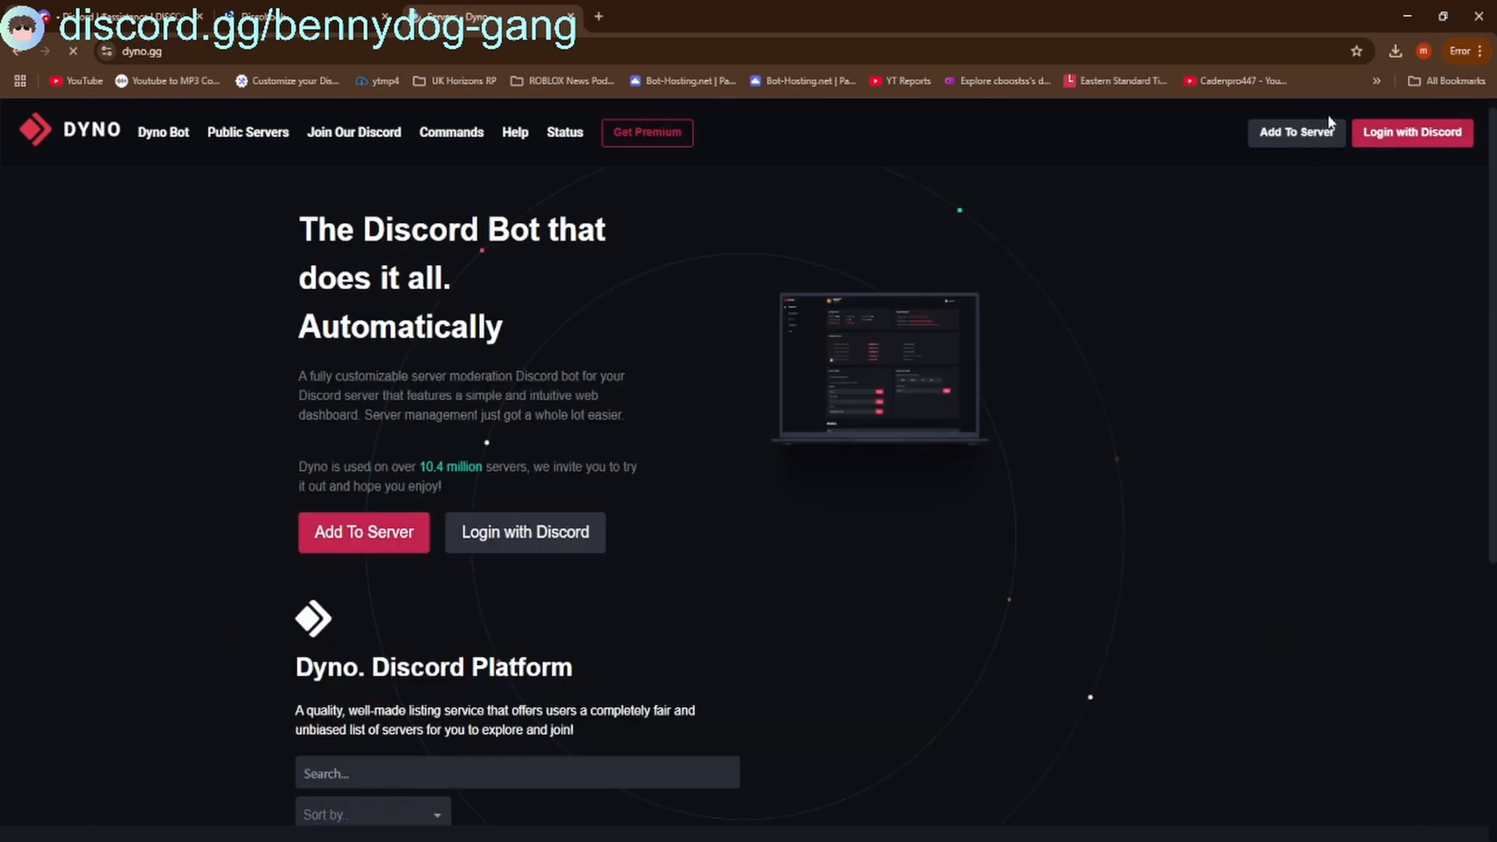
click(1399, 139)
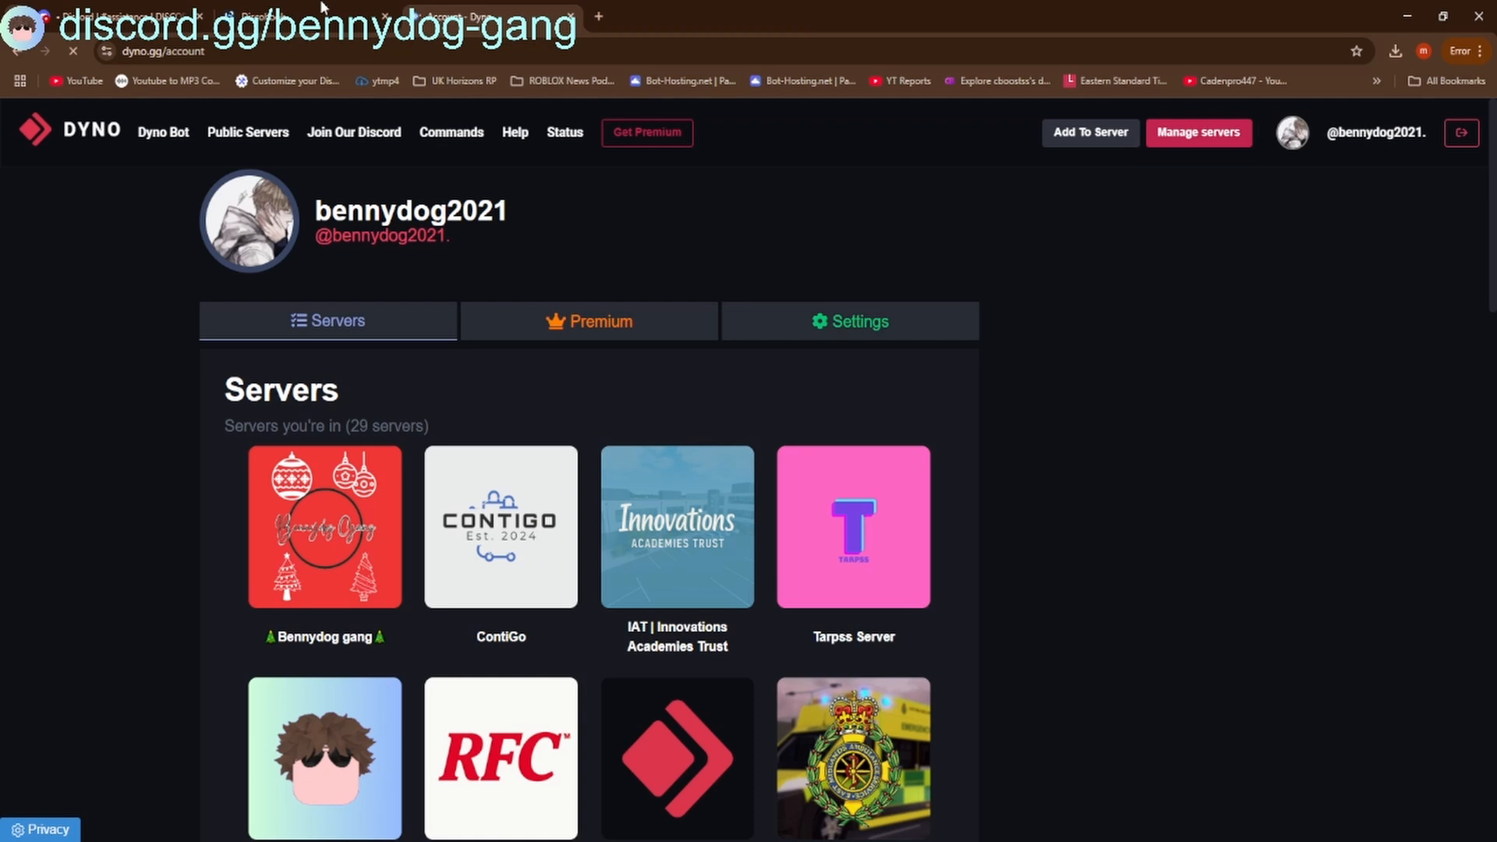
click(322, 8)
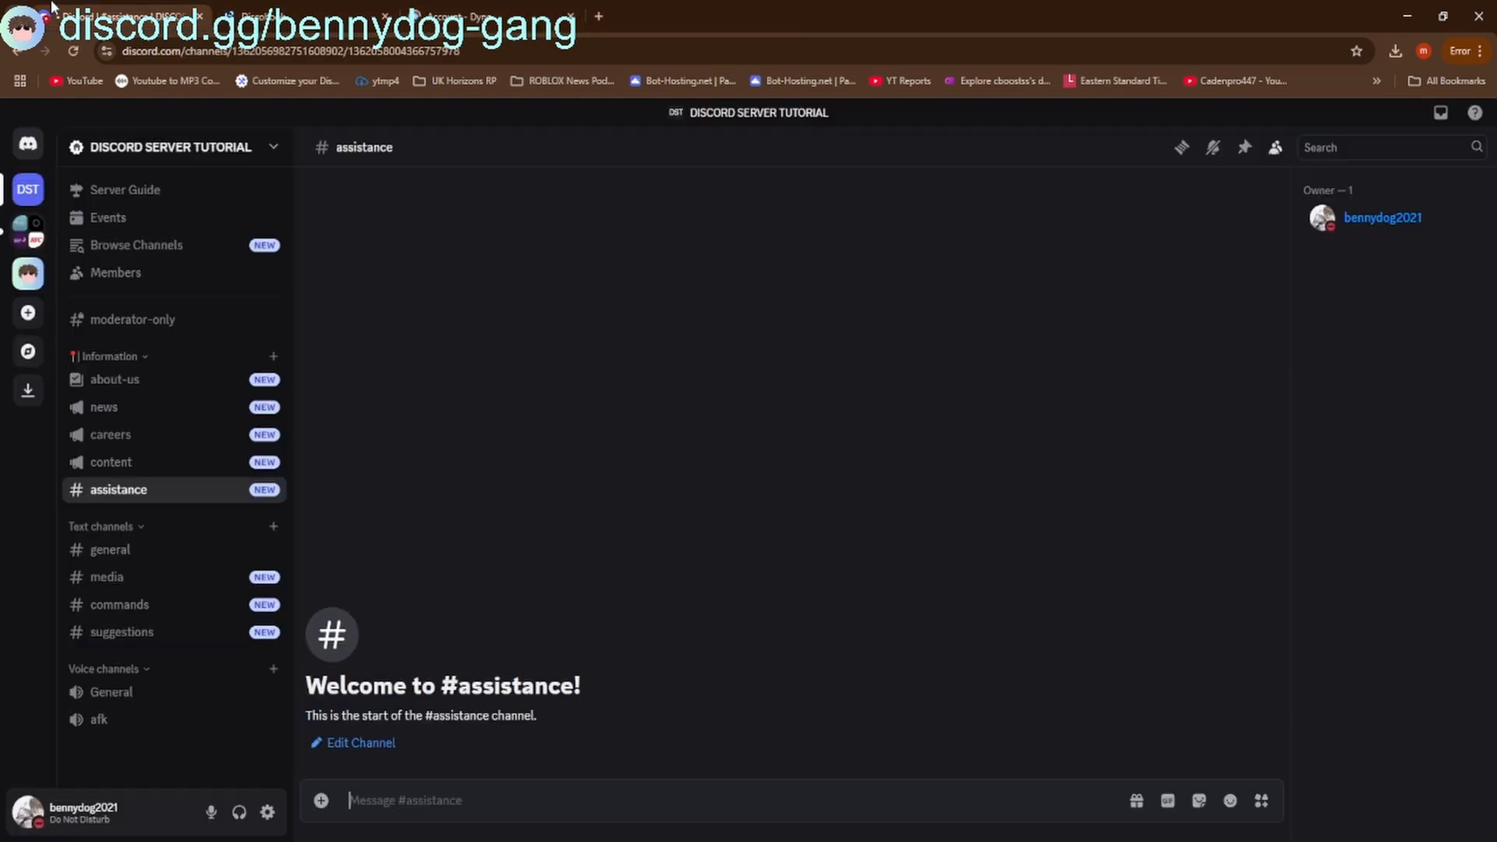
click(447, 12)
scroll(578, 475, down, 15)
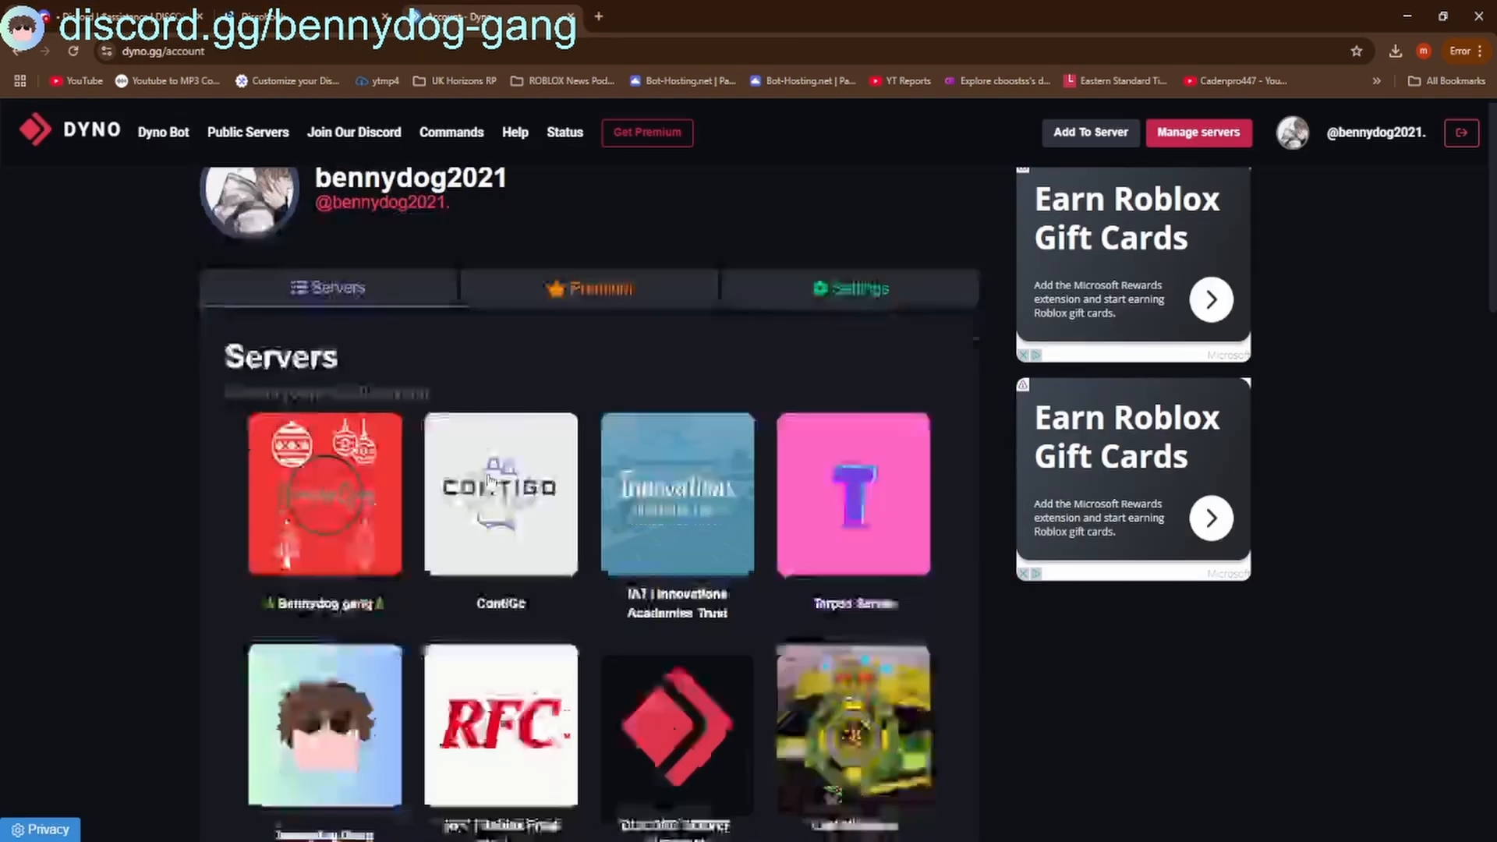
scroll(579, 470, down, 6)
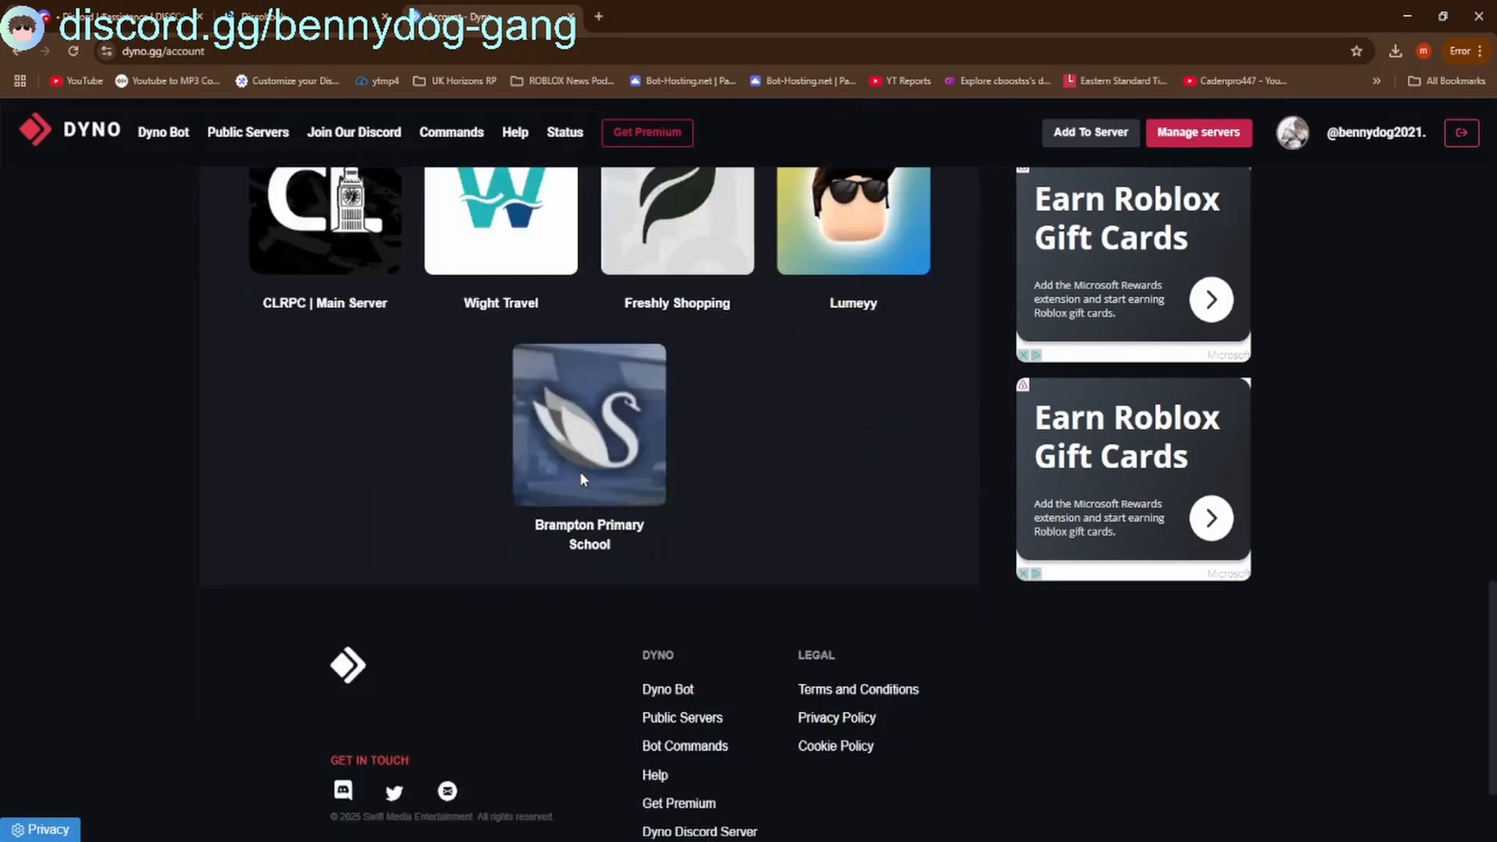
scroll(578, 471, up, 10)
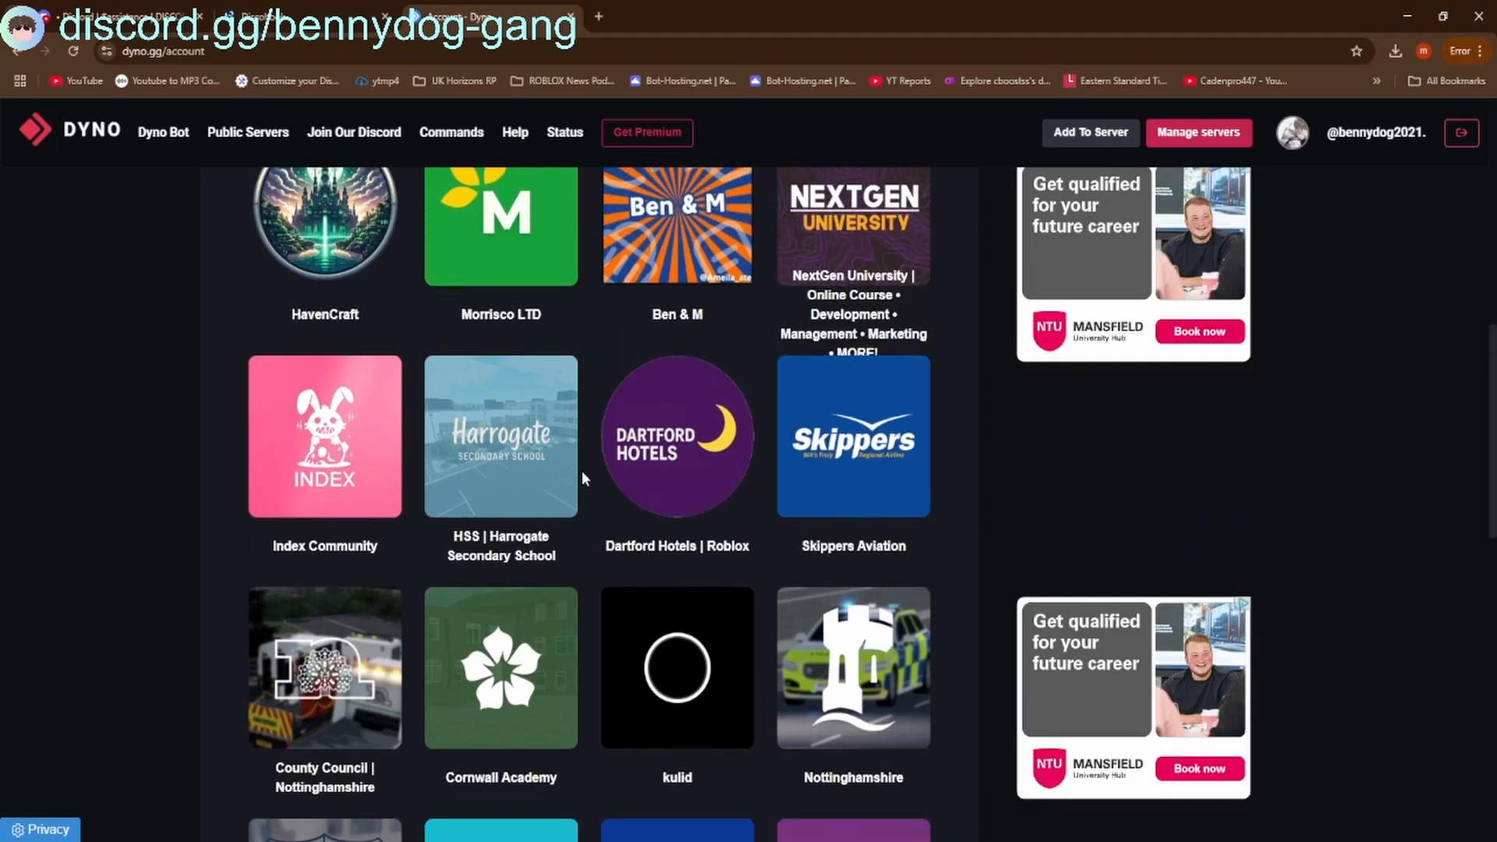
scroll(581, 470, up, 7)
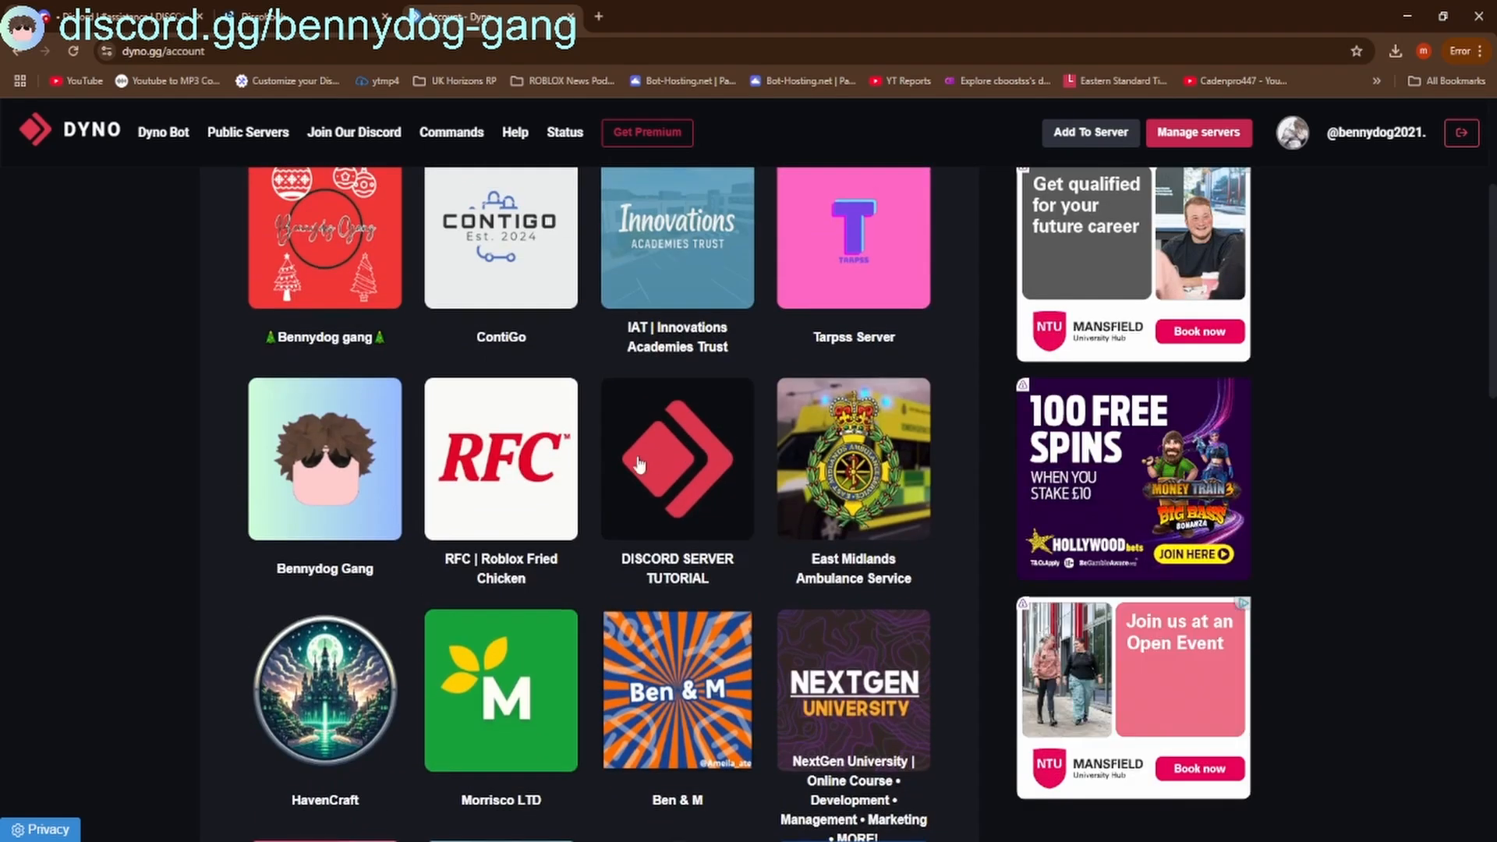
click(690, 451)
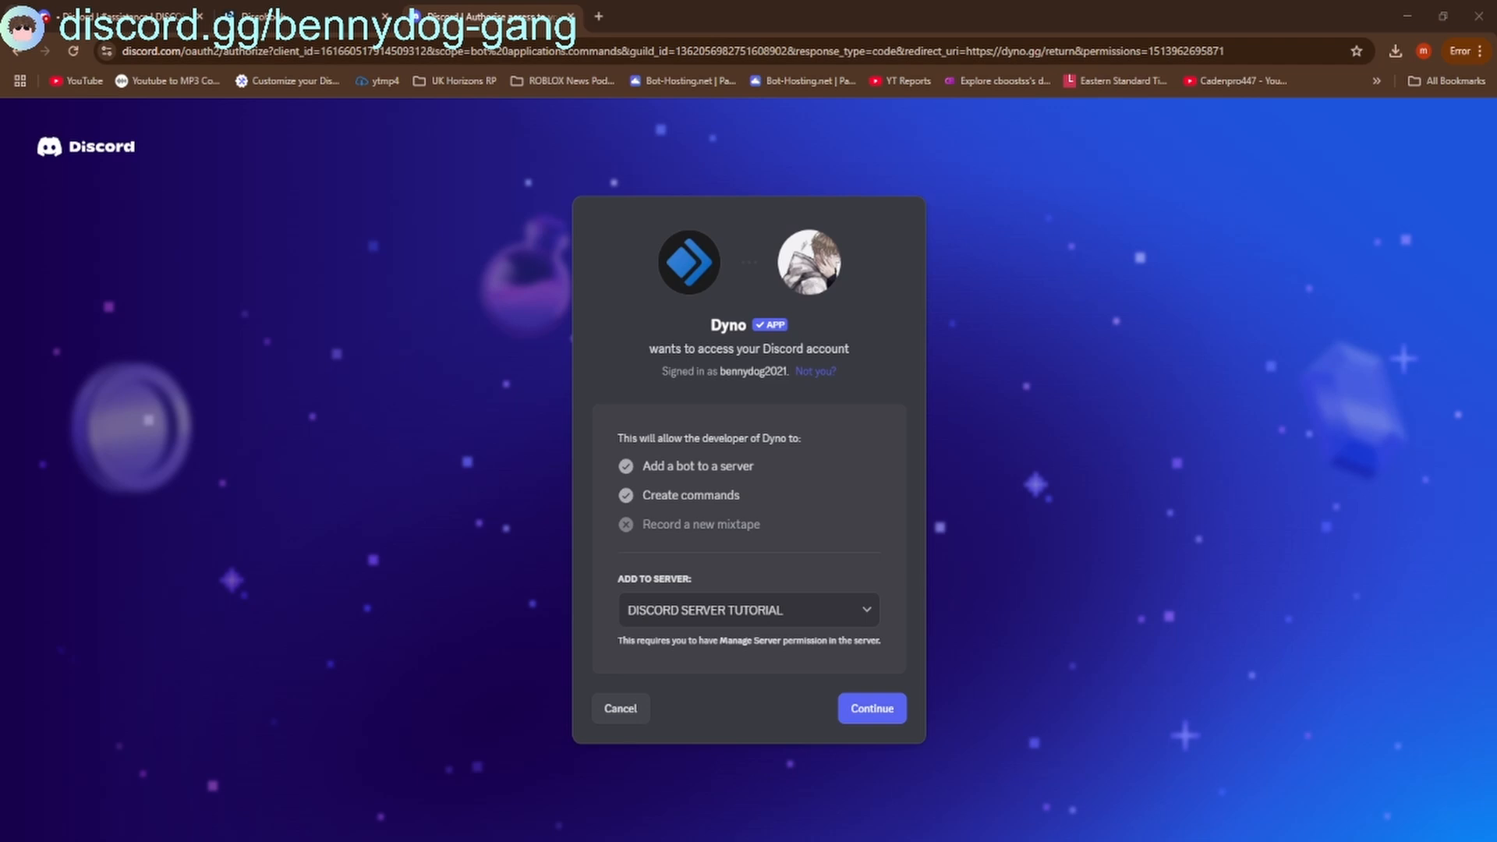
Authorise Dyno on DISCORD SERVER TUTORIAL with all of its requested permissions
click(867, 707)
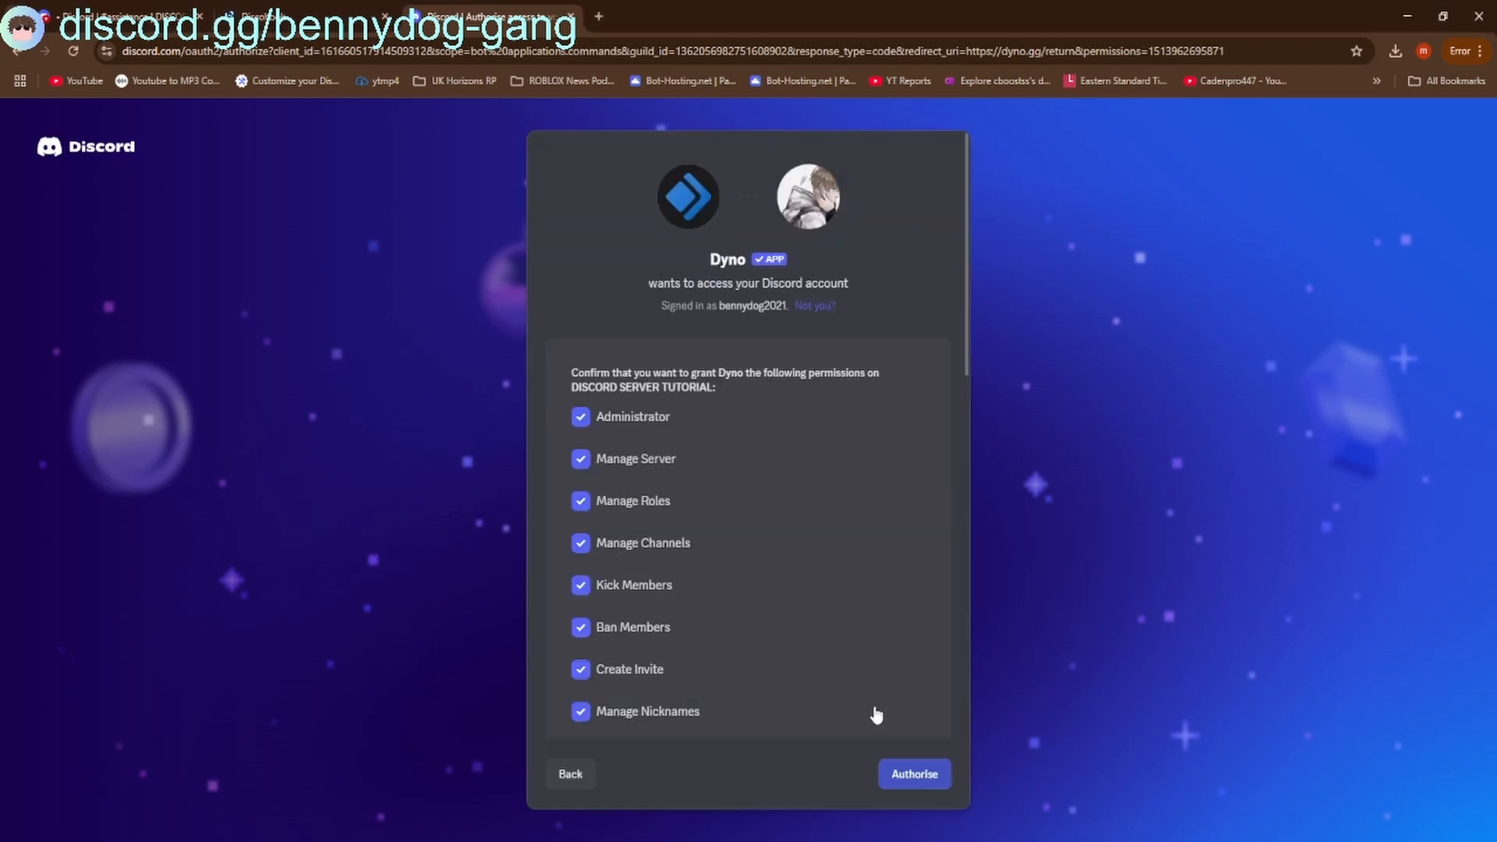
click(913, 774)
click(650, 561)
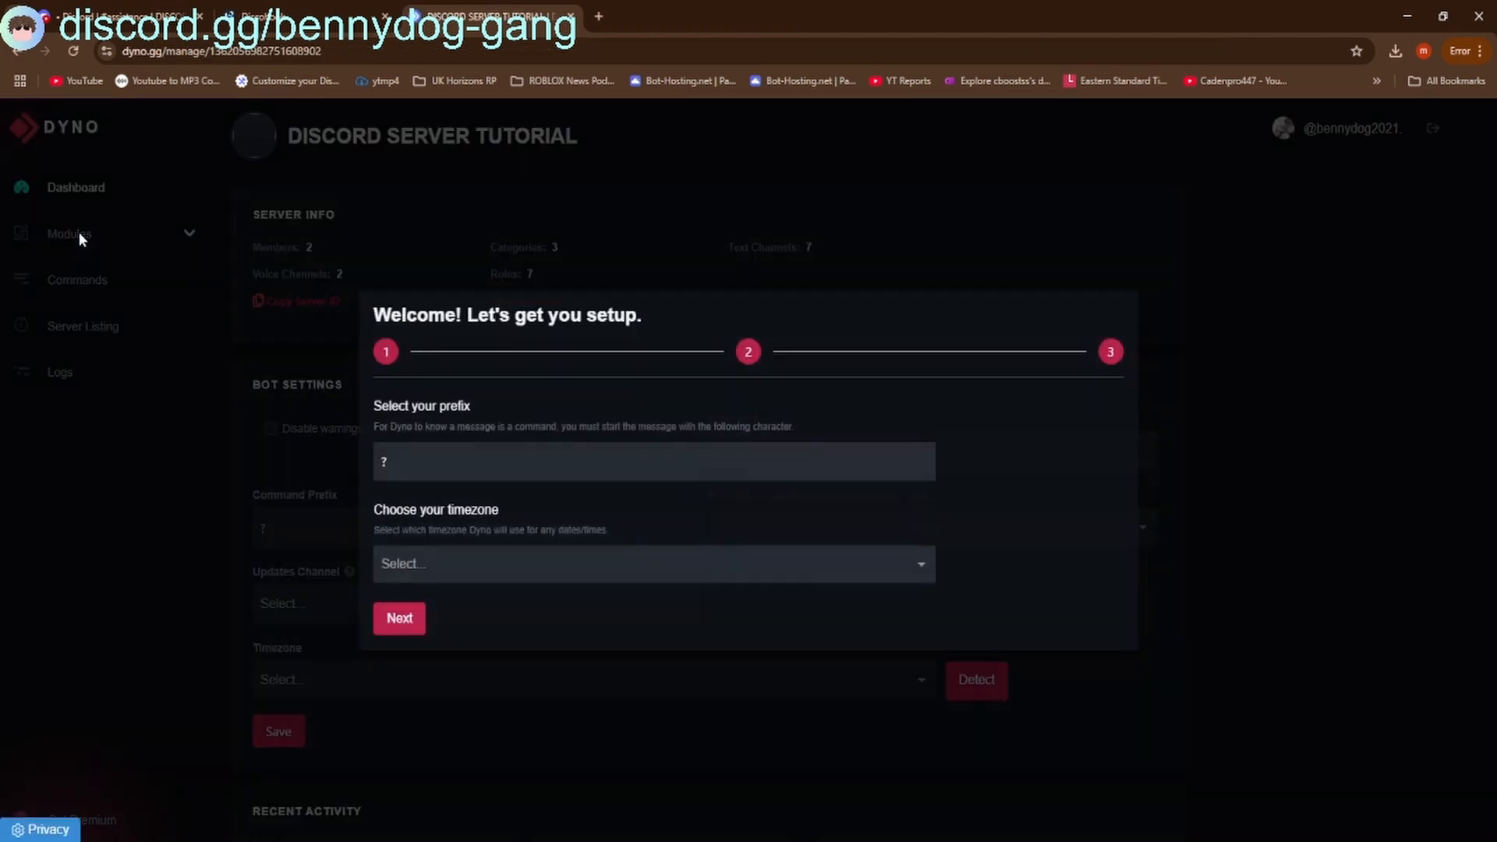
Advance through Dyno's setup wizard, keeping the prefix ? and leaving the timezone and updates channel unselected
click(399, 618)
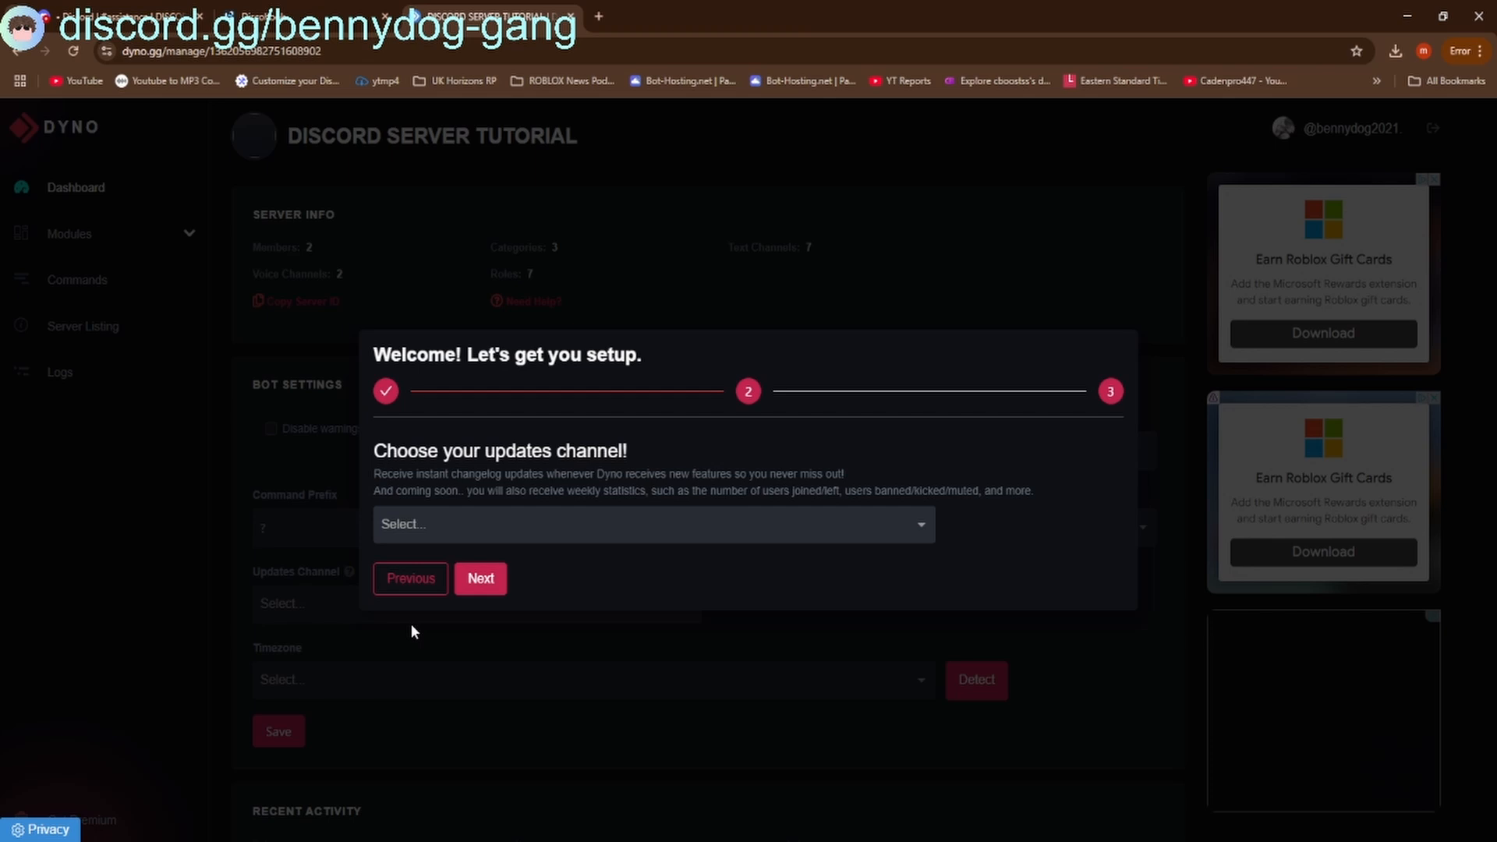
click(468, 578)
click(484, 578)
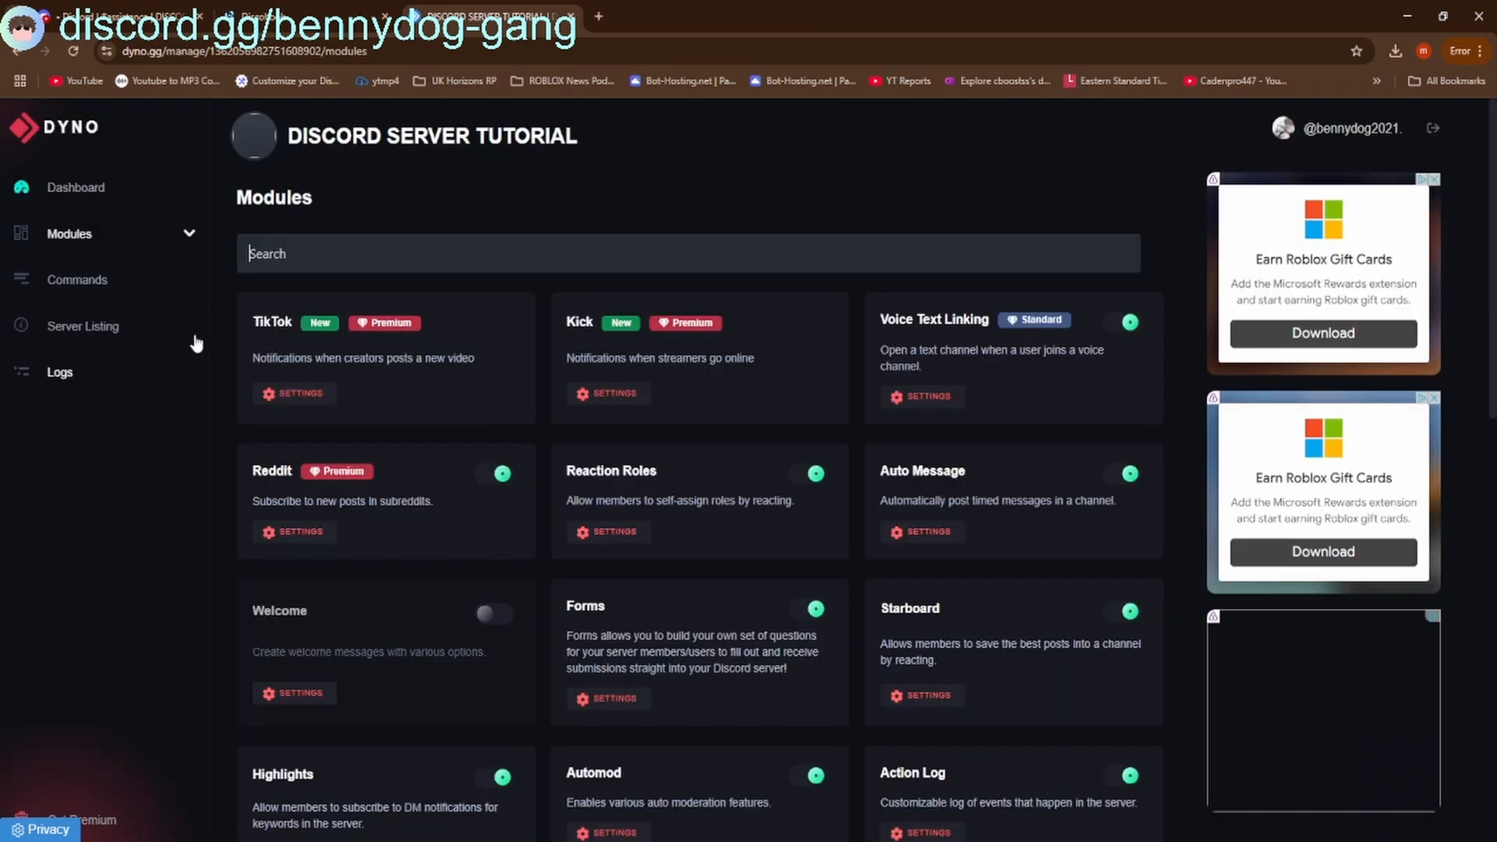
Find the Welcome module in Dyno's module list, enable it and open its settings
click(110, 247)
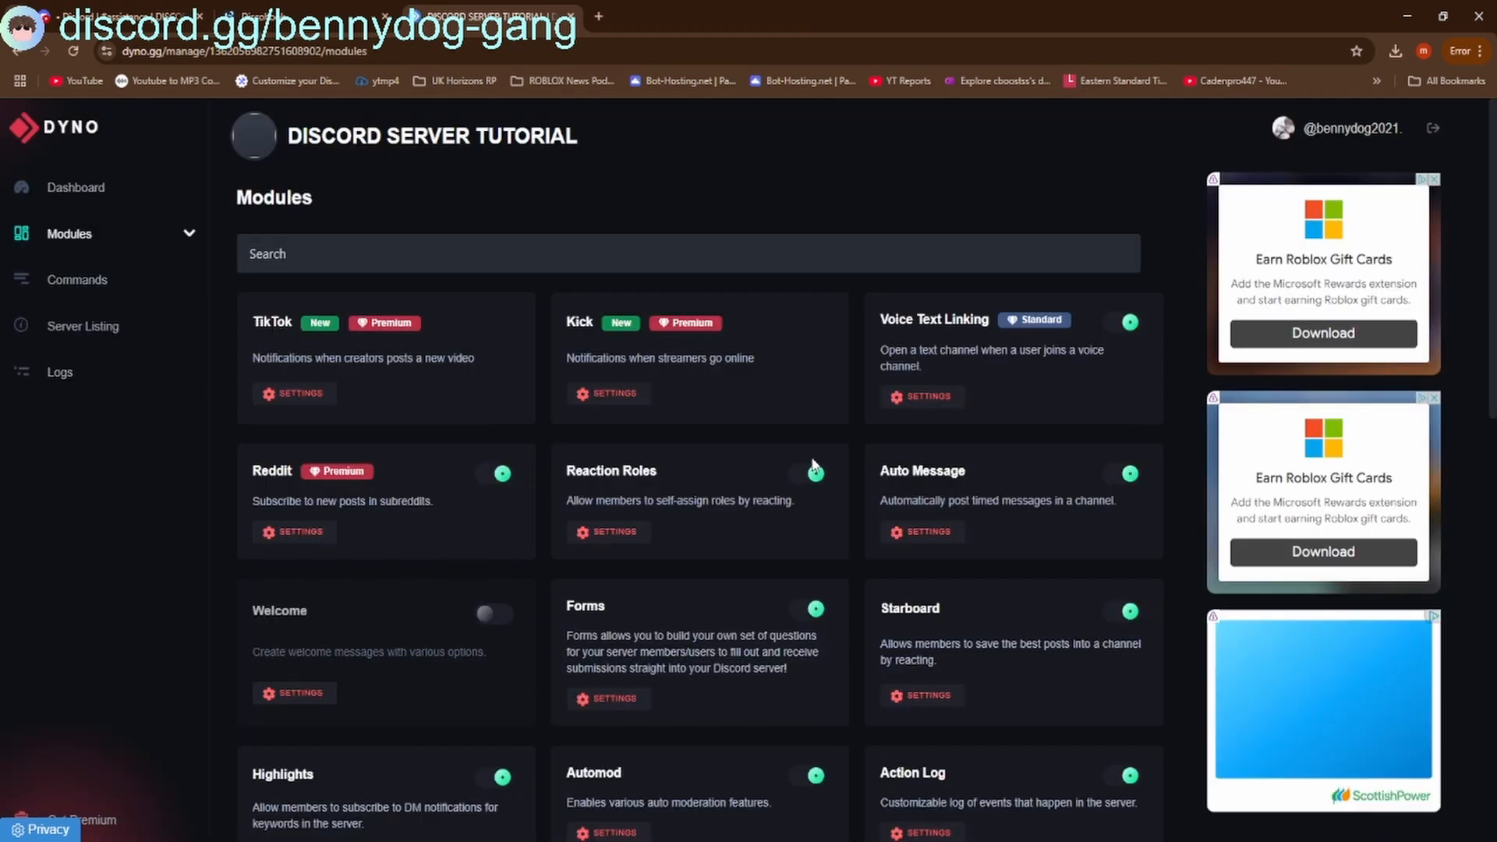
scroll(813, 472, down, 1)
scroll(813, 462, down, 2)
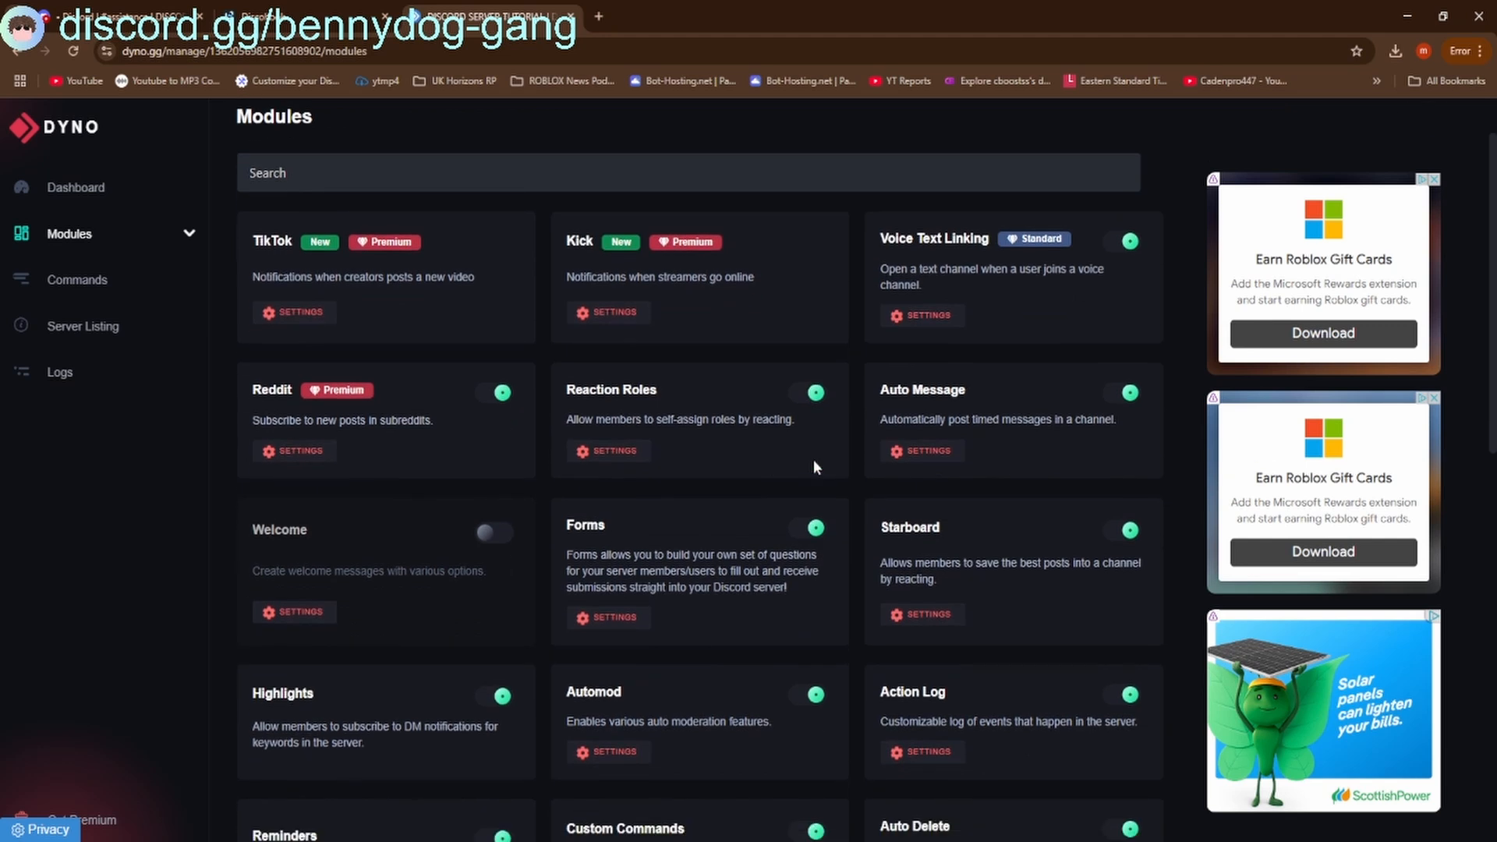
click(479, 454)
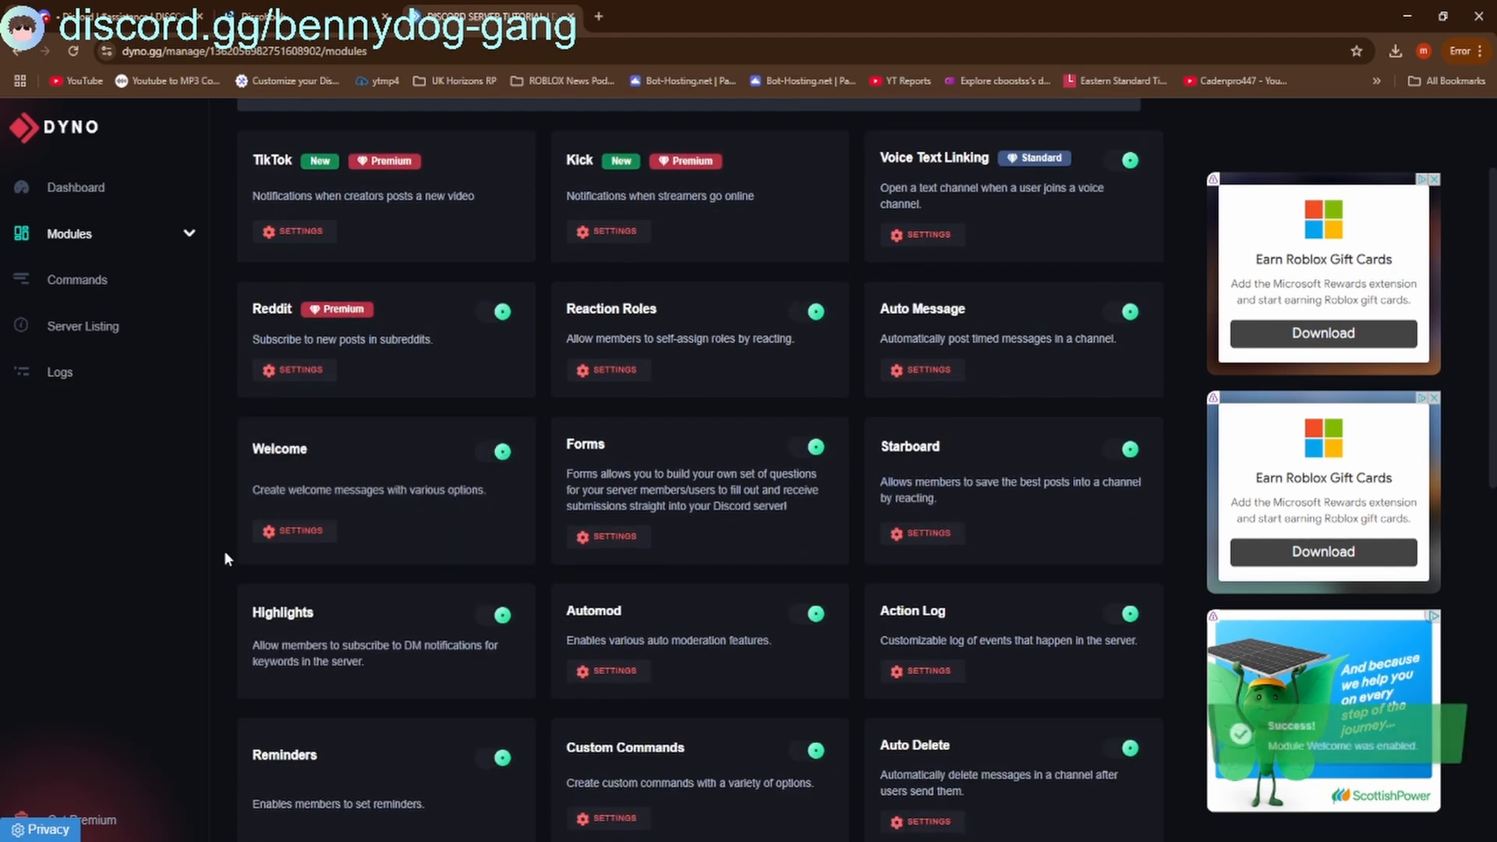
click(310, 529)
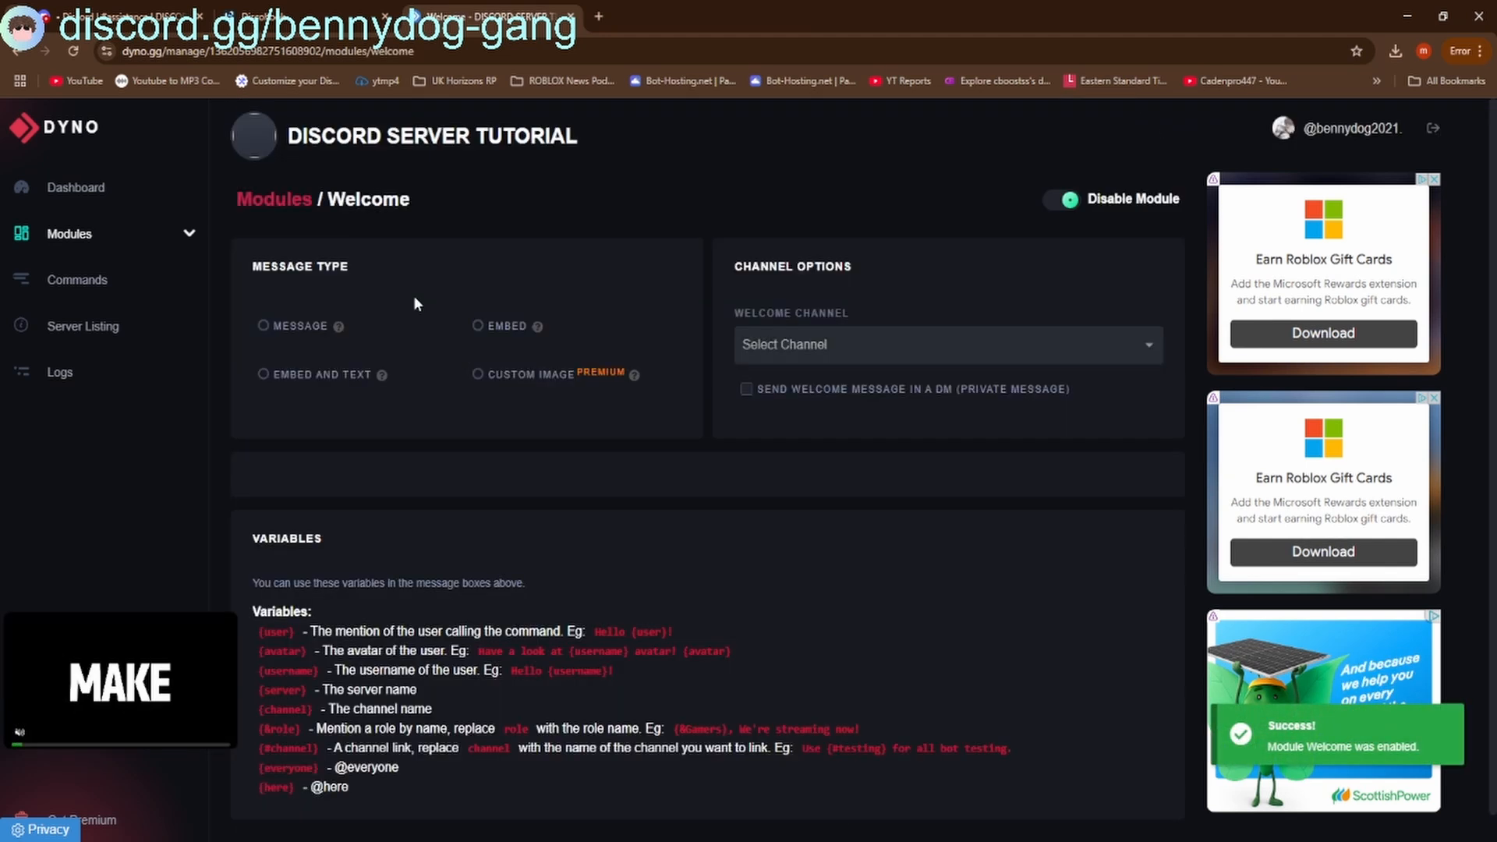
Set the welcome message type to Embed and choose general as the welcome channel
click(479, 326)
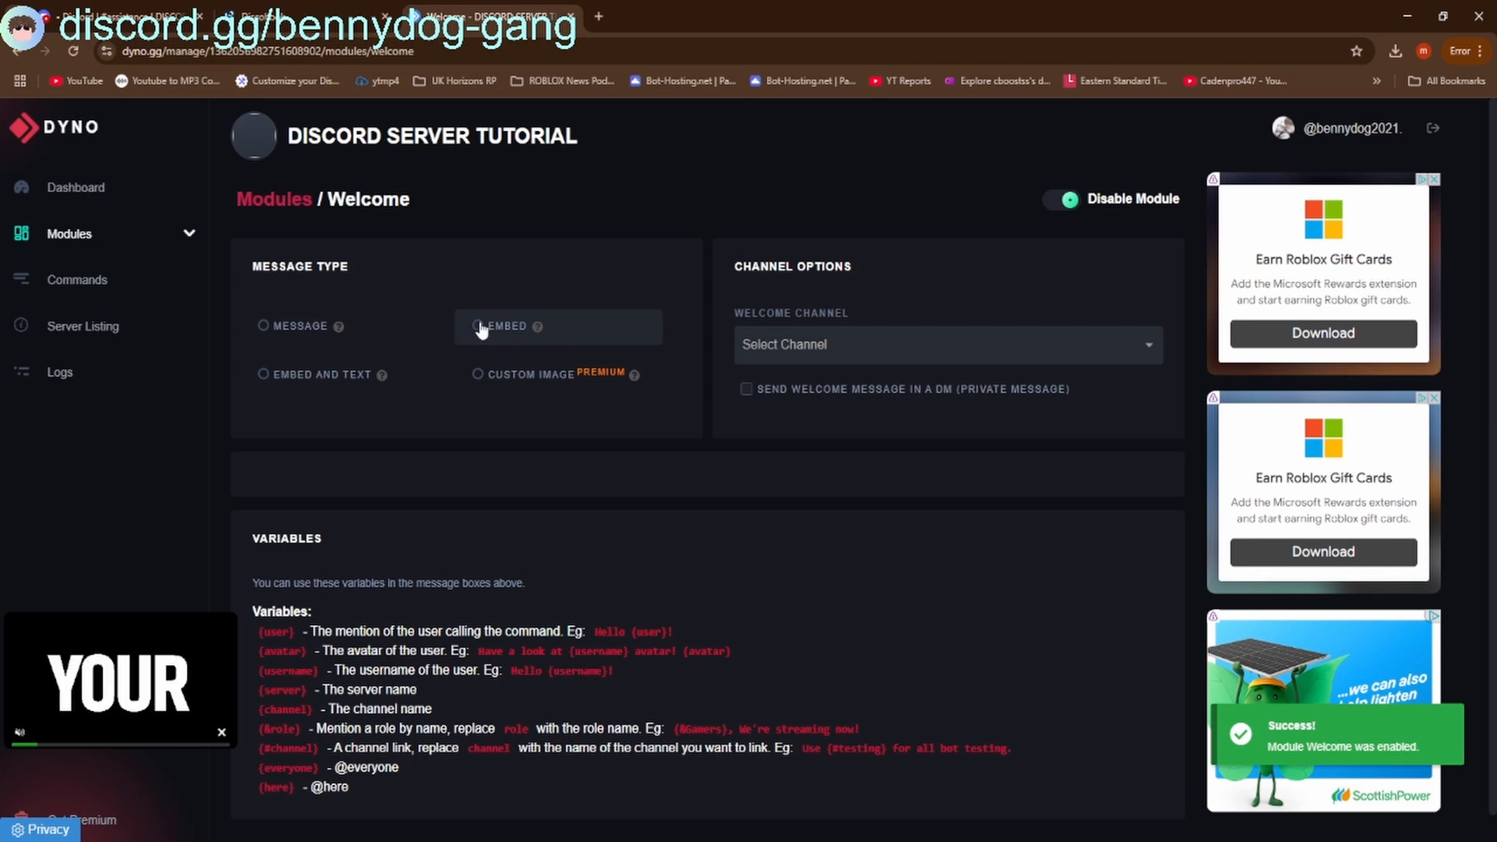
click(834, 345)
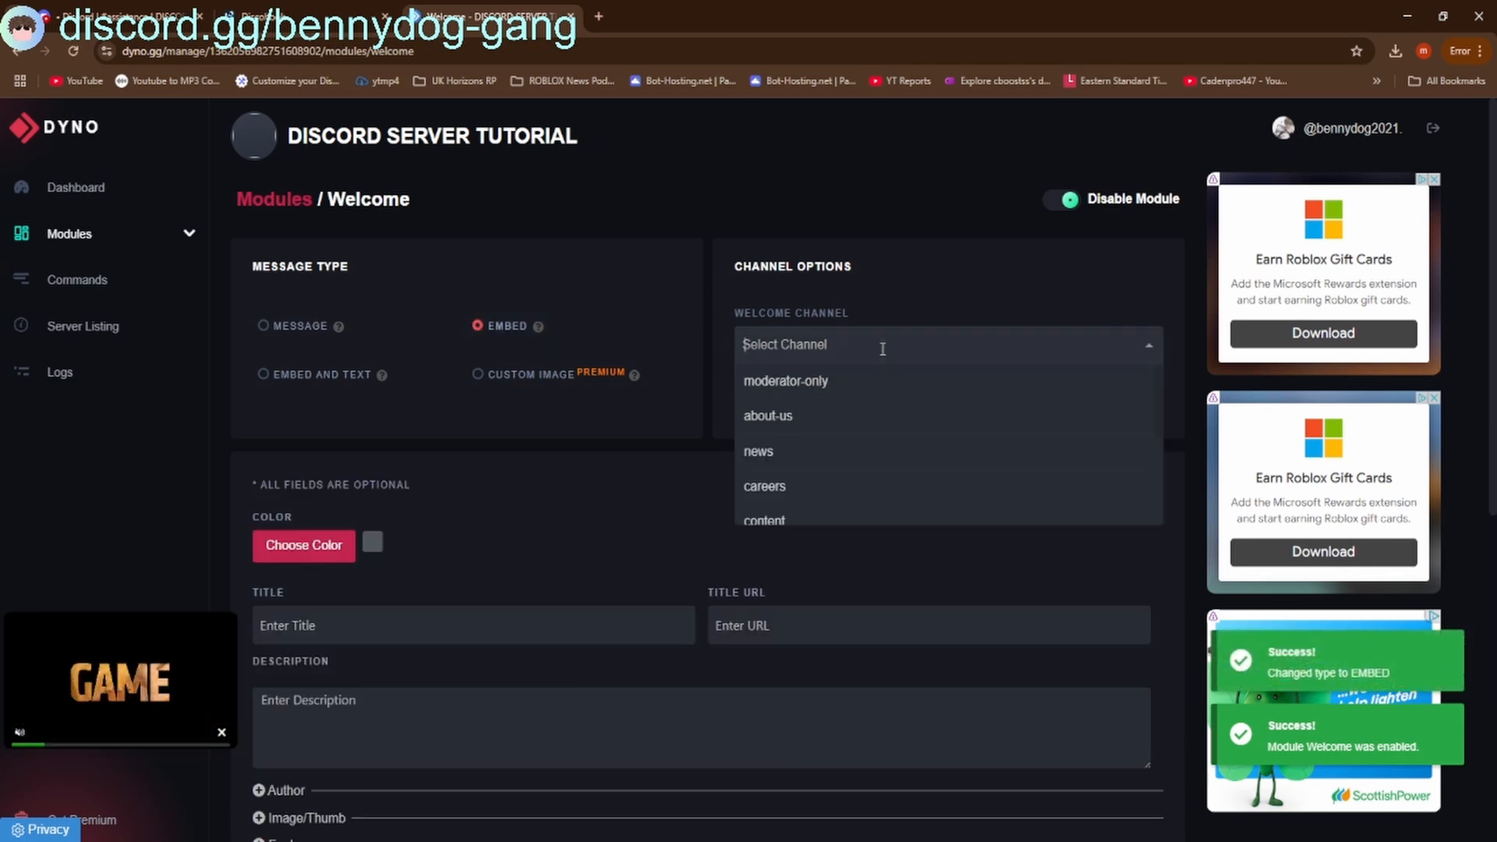
scroll(812, 441, down, 3)
click(796, 430)
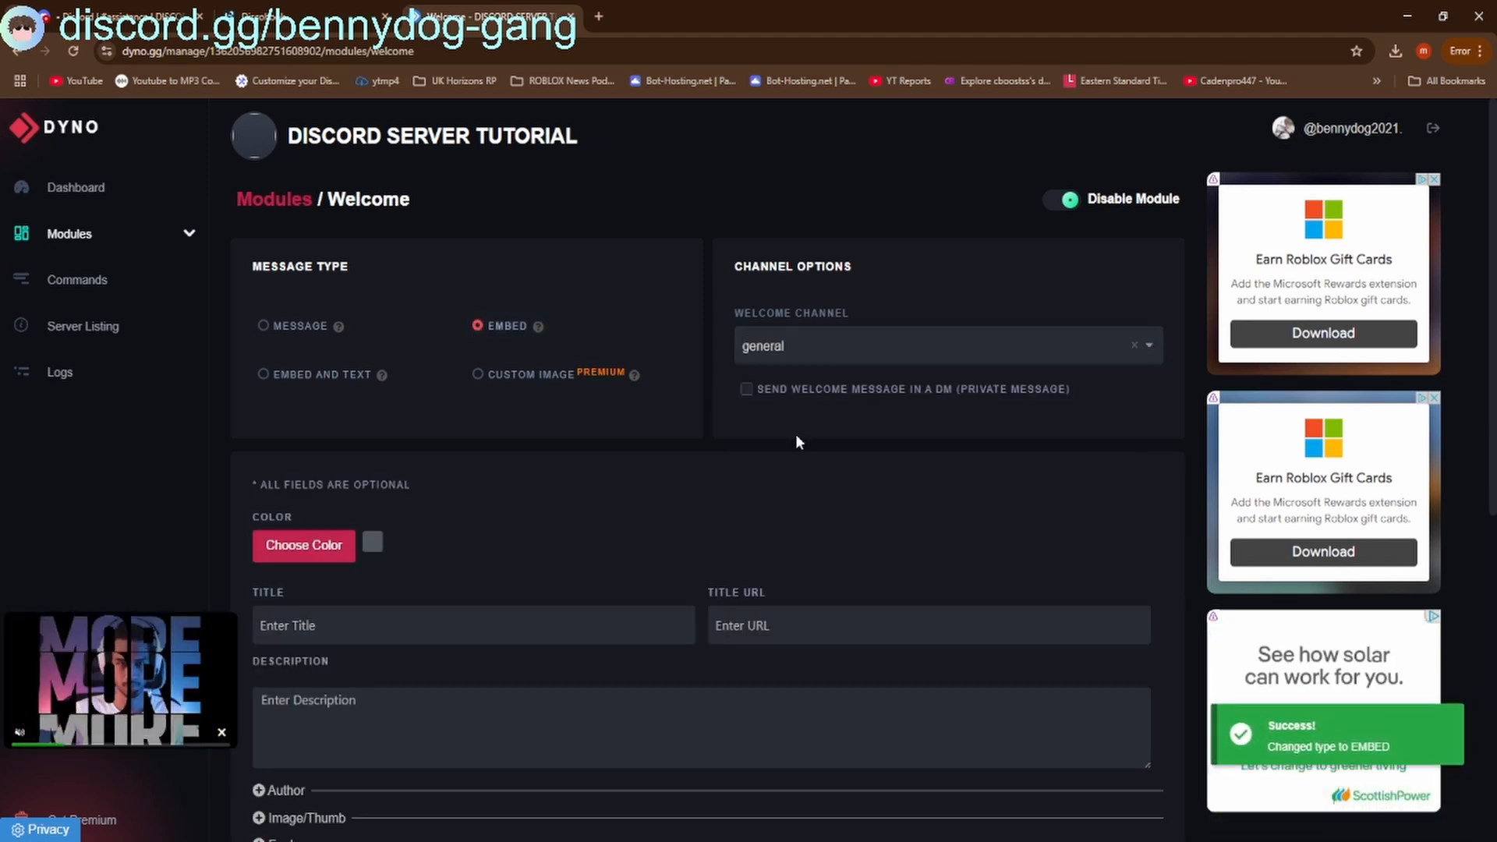
Choose a medium blue as the welcome embed's colour
click(304, 547)
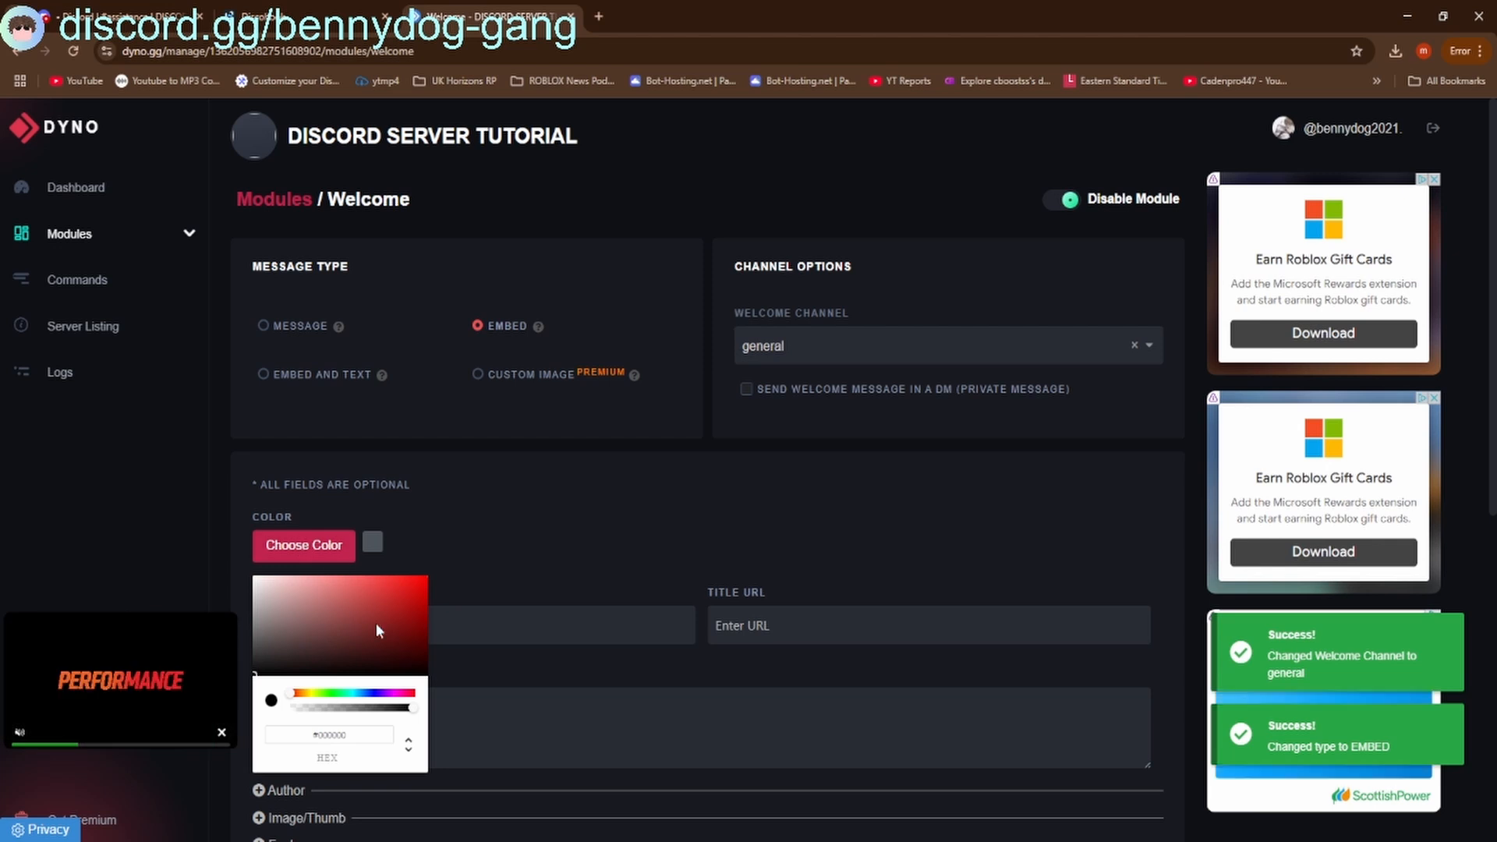
drag(380, 621, 397, 610)
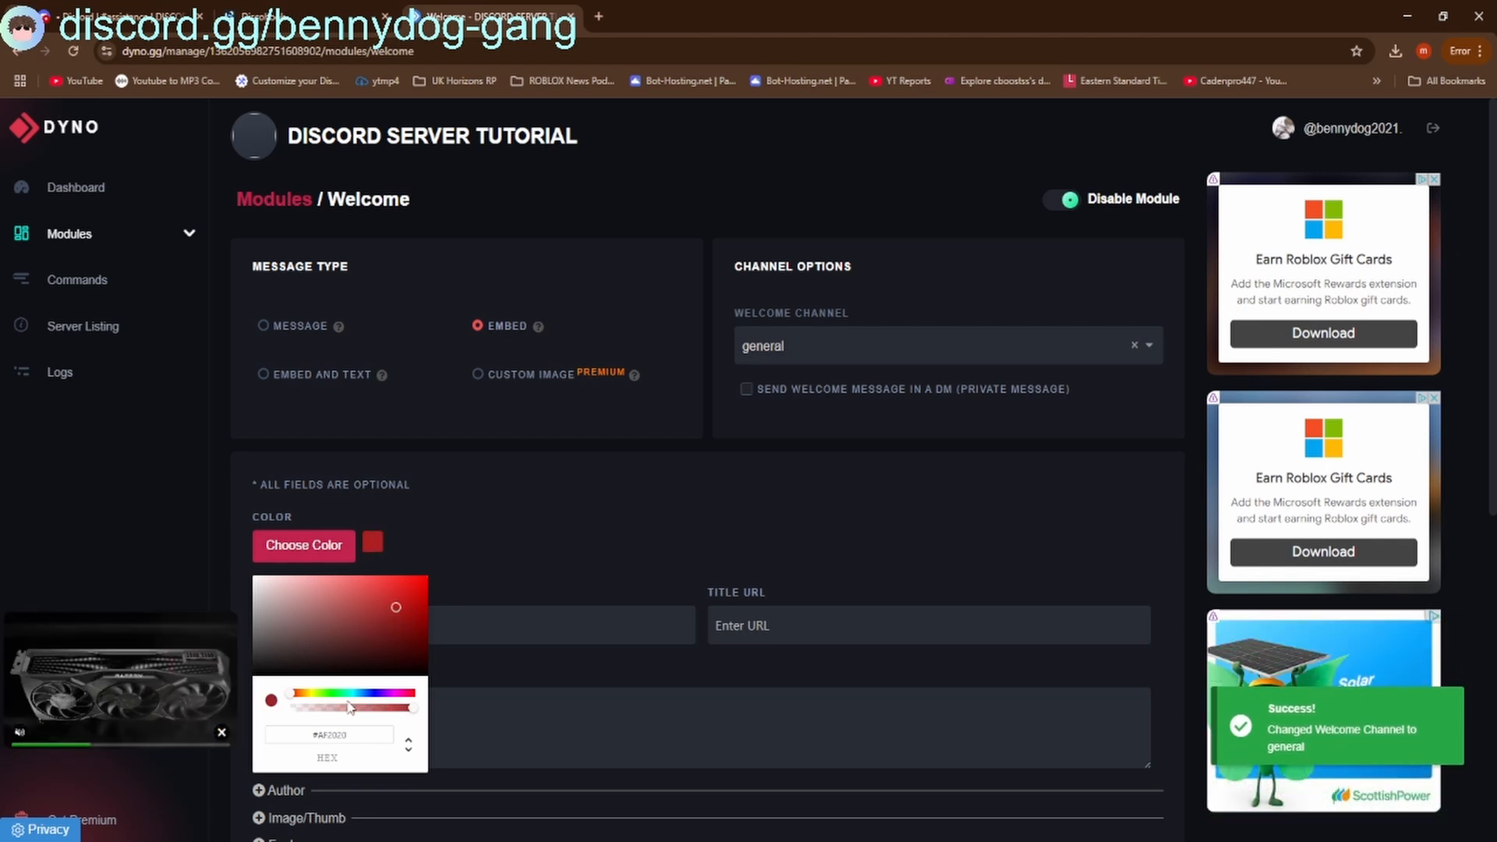
drag(353, 692, 363, 692)
Enter "Welcome to {server-name}" as the welcome embed's title
click(487, 616)
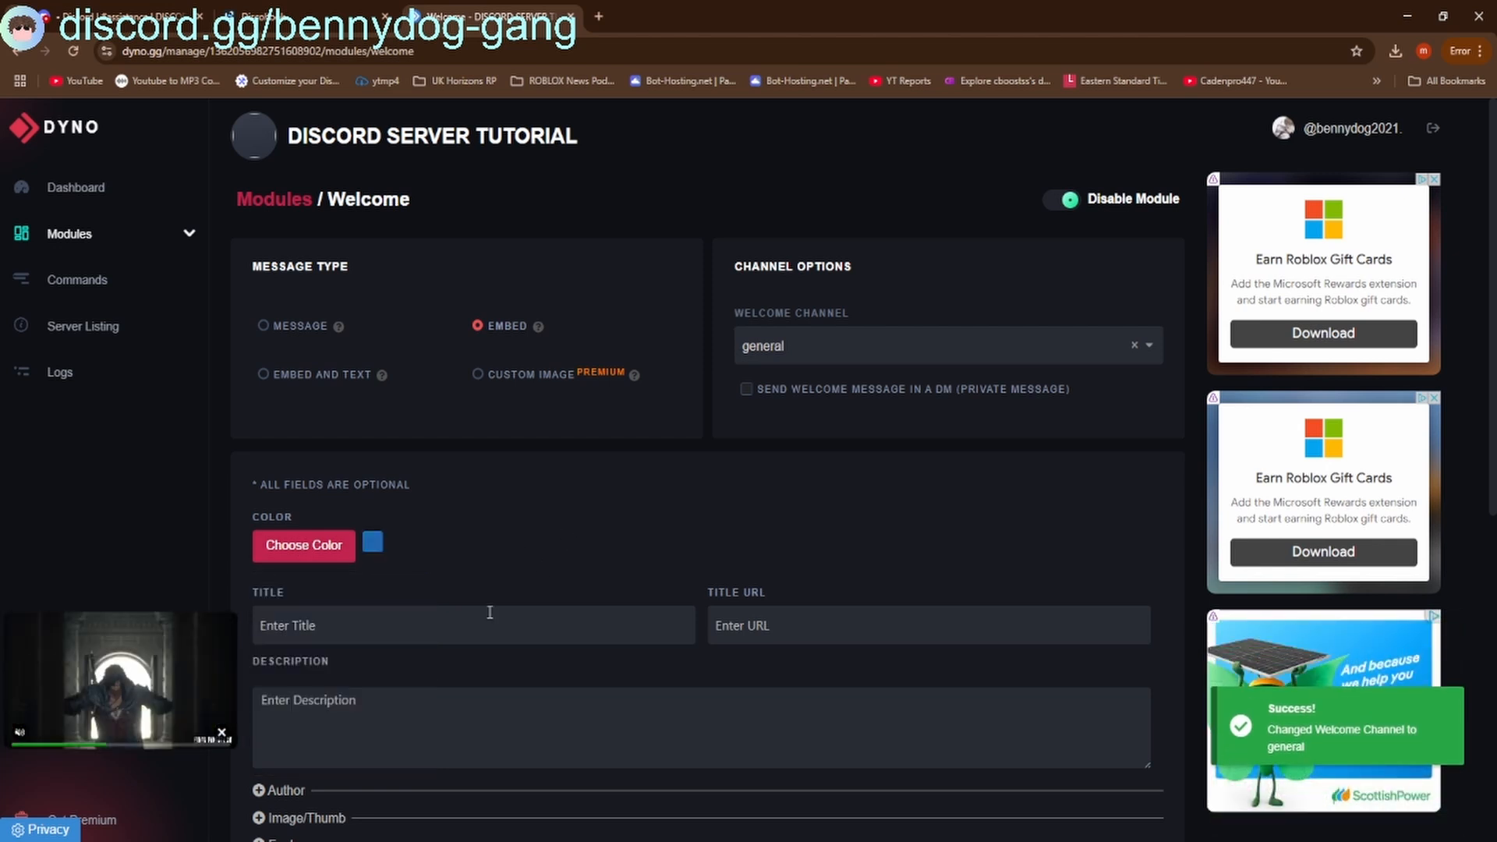
text(Welcome t)
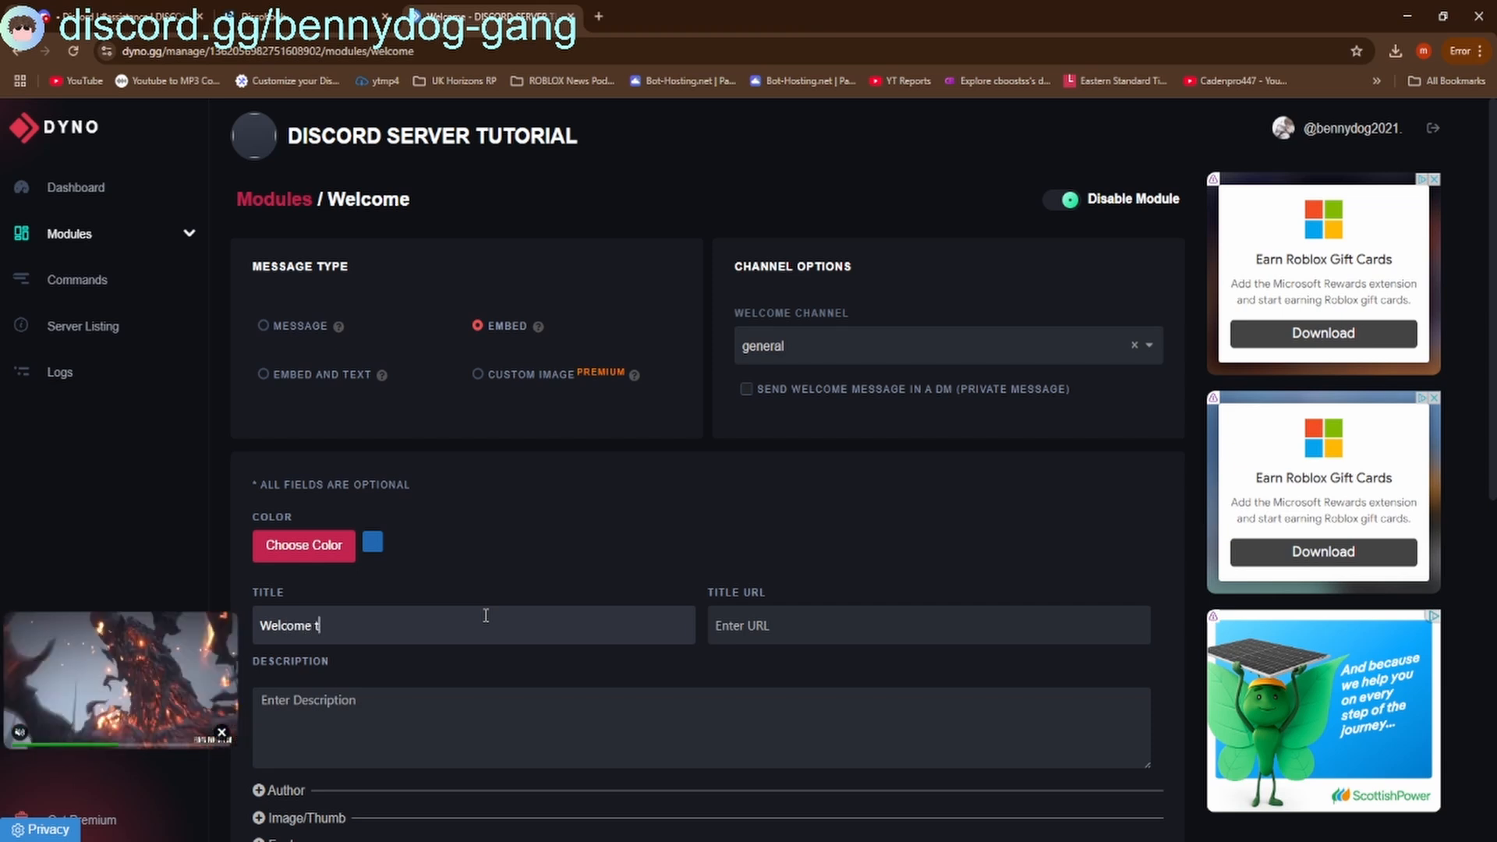
text(o {se)
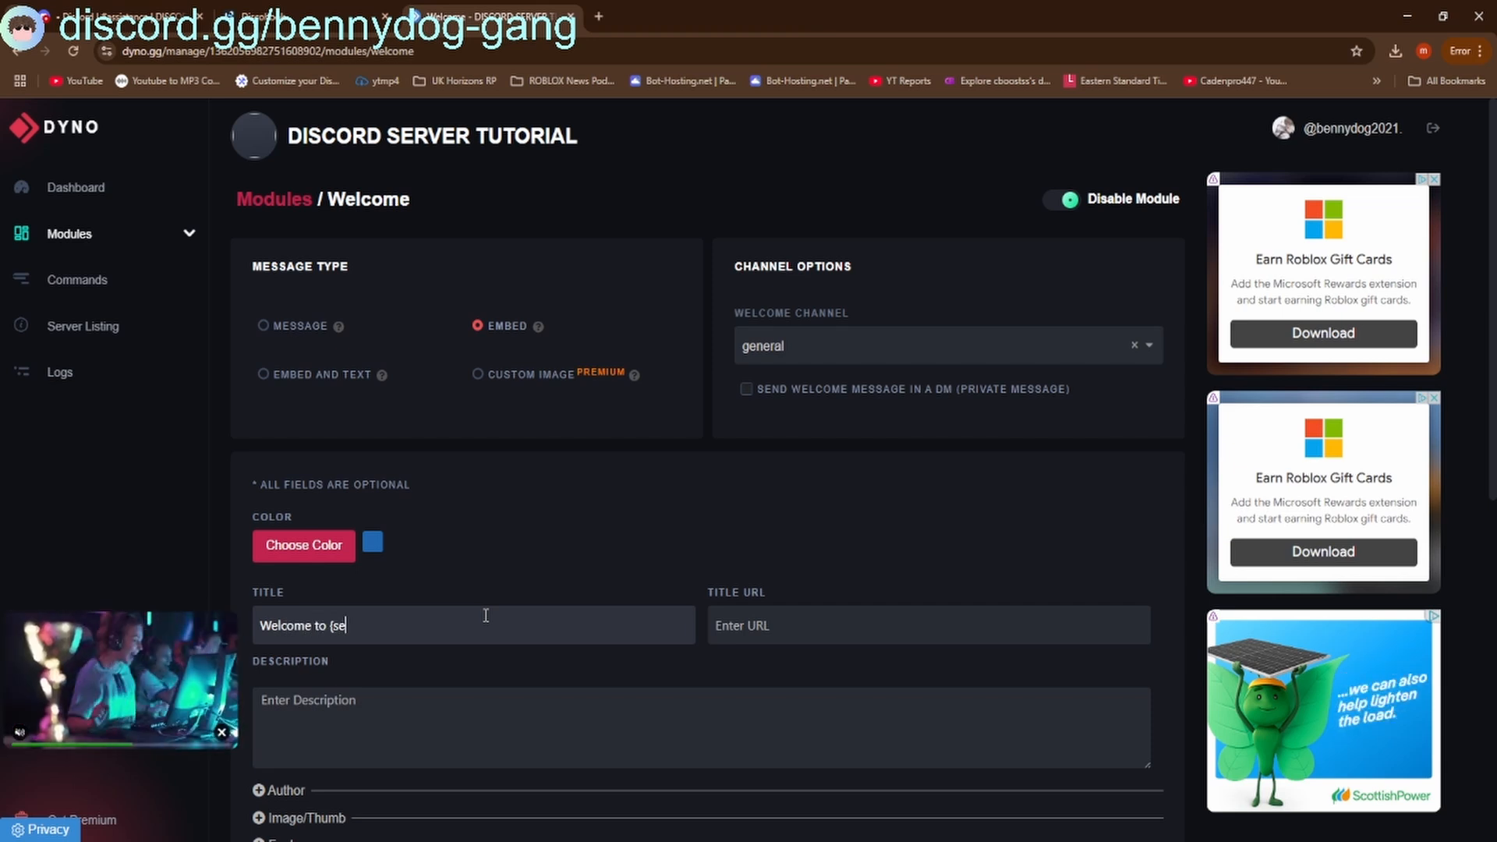
text(rver-name})
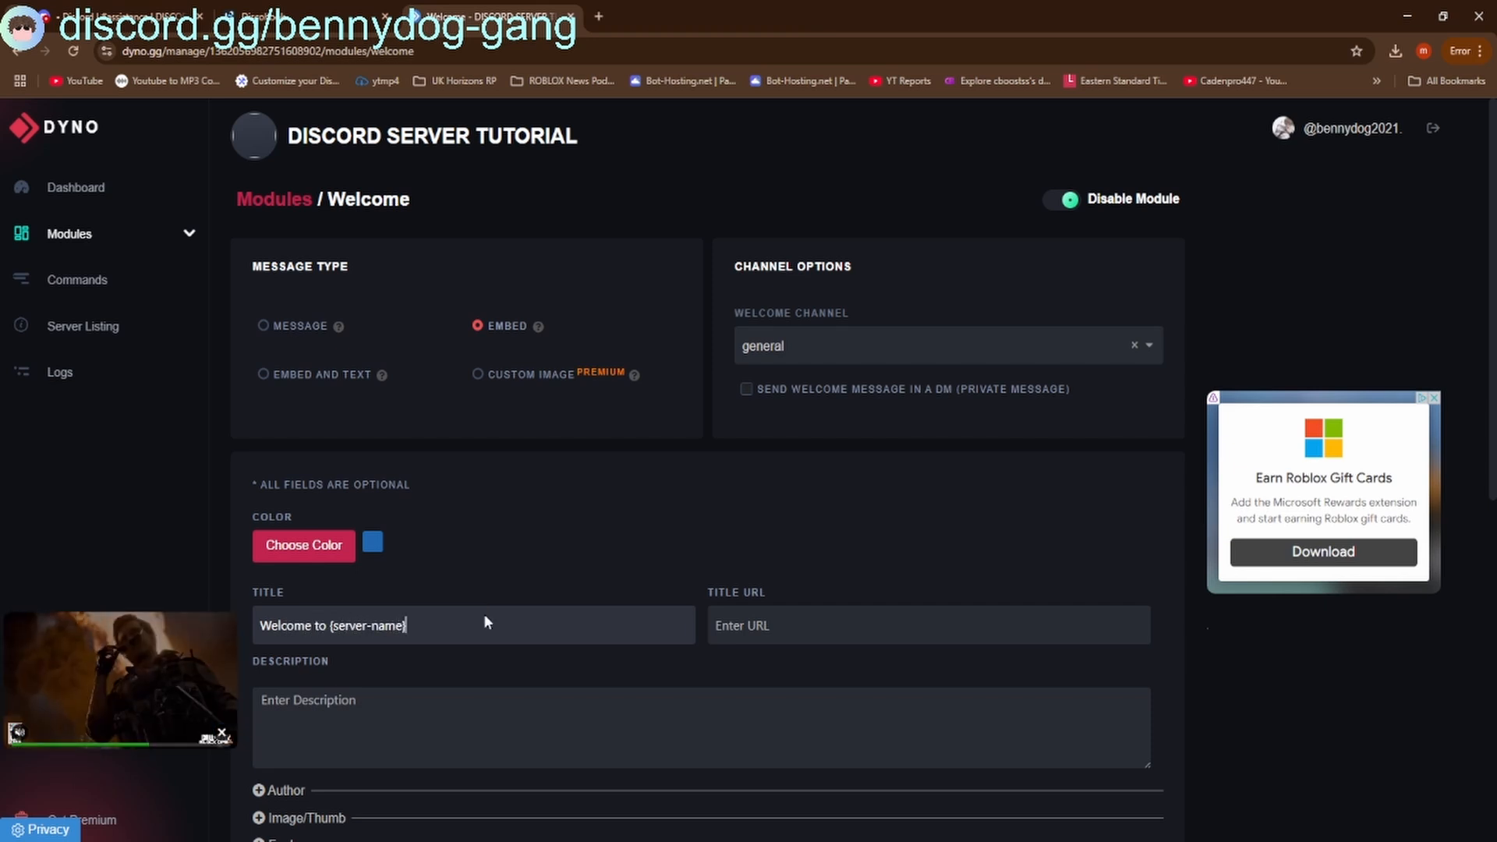
Check the server name variable in the variables list and correct the embed title to "Welcome to {server}"
scroll(512, 406, down, 1)
scroll(512, 406, down, 7)
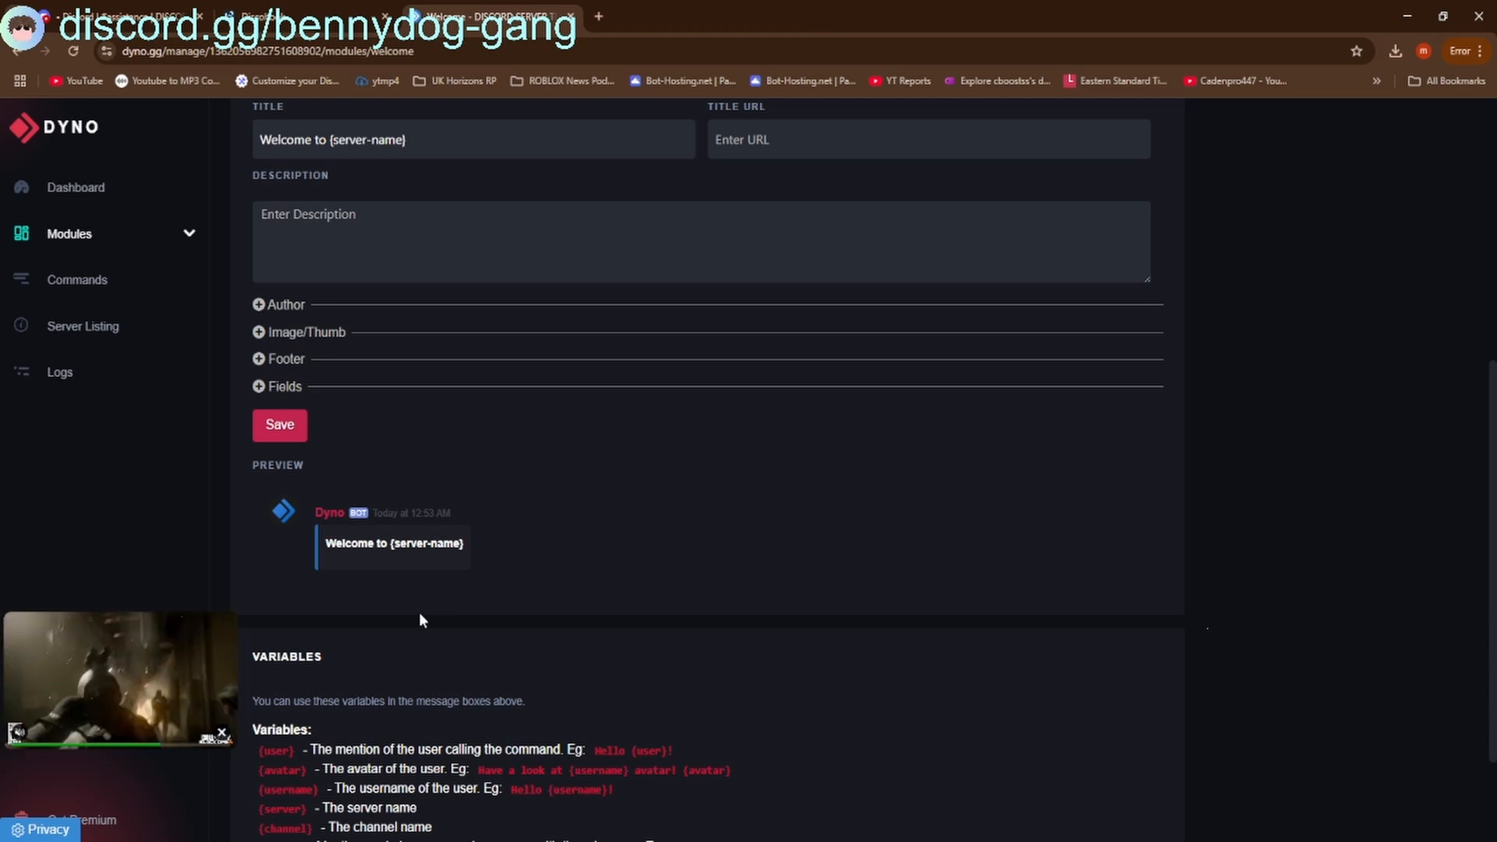
scroll(417, 620, down, 1)
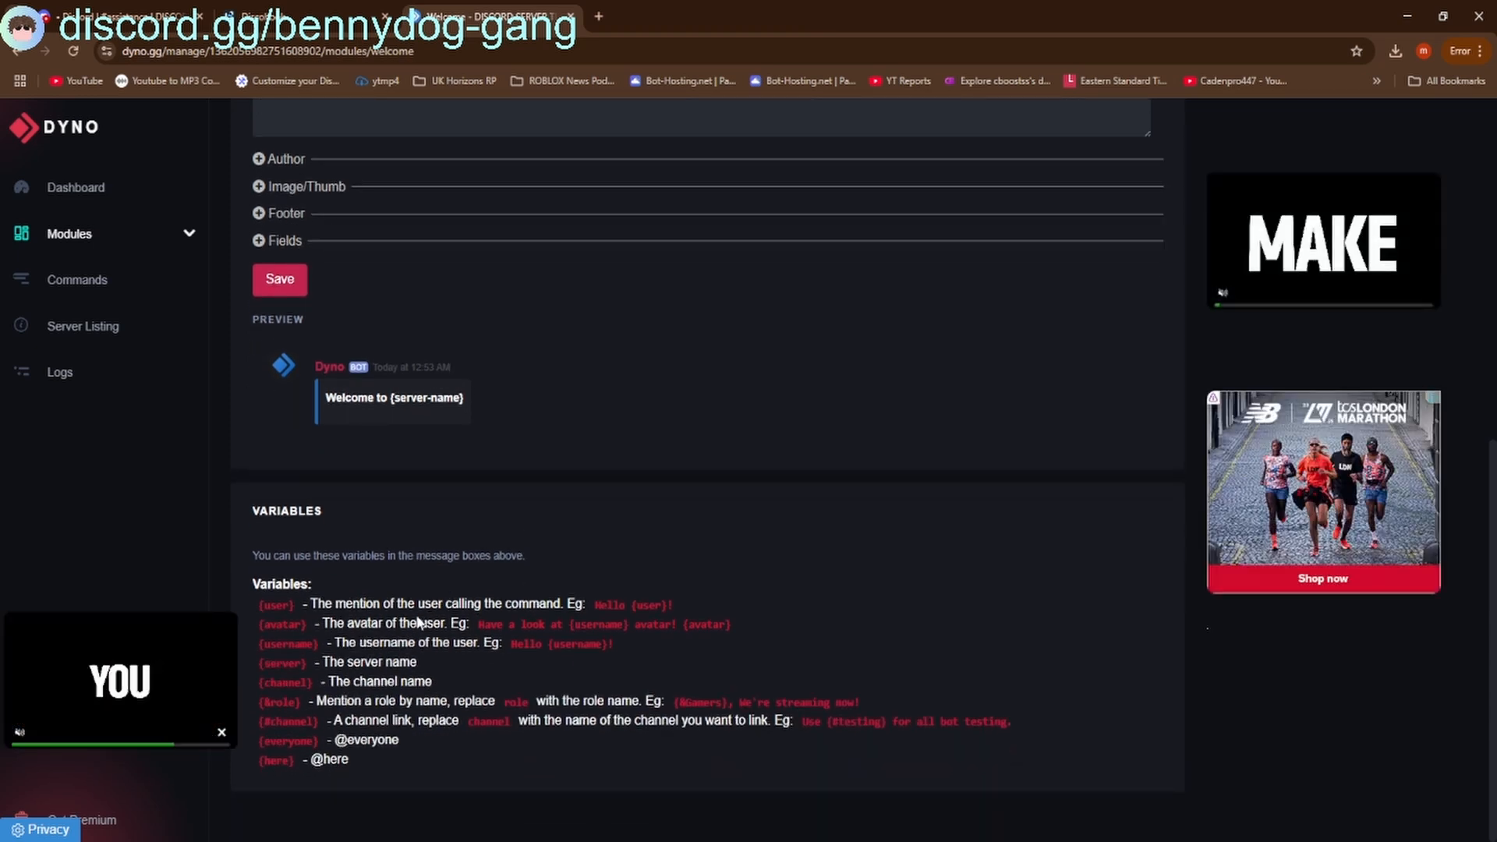
scroll(417, 620, up, 3)
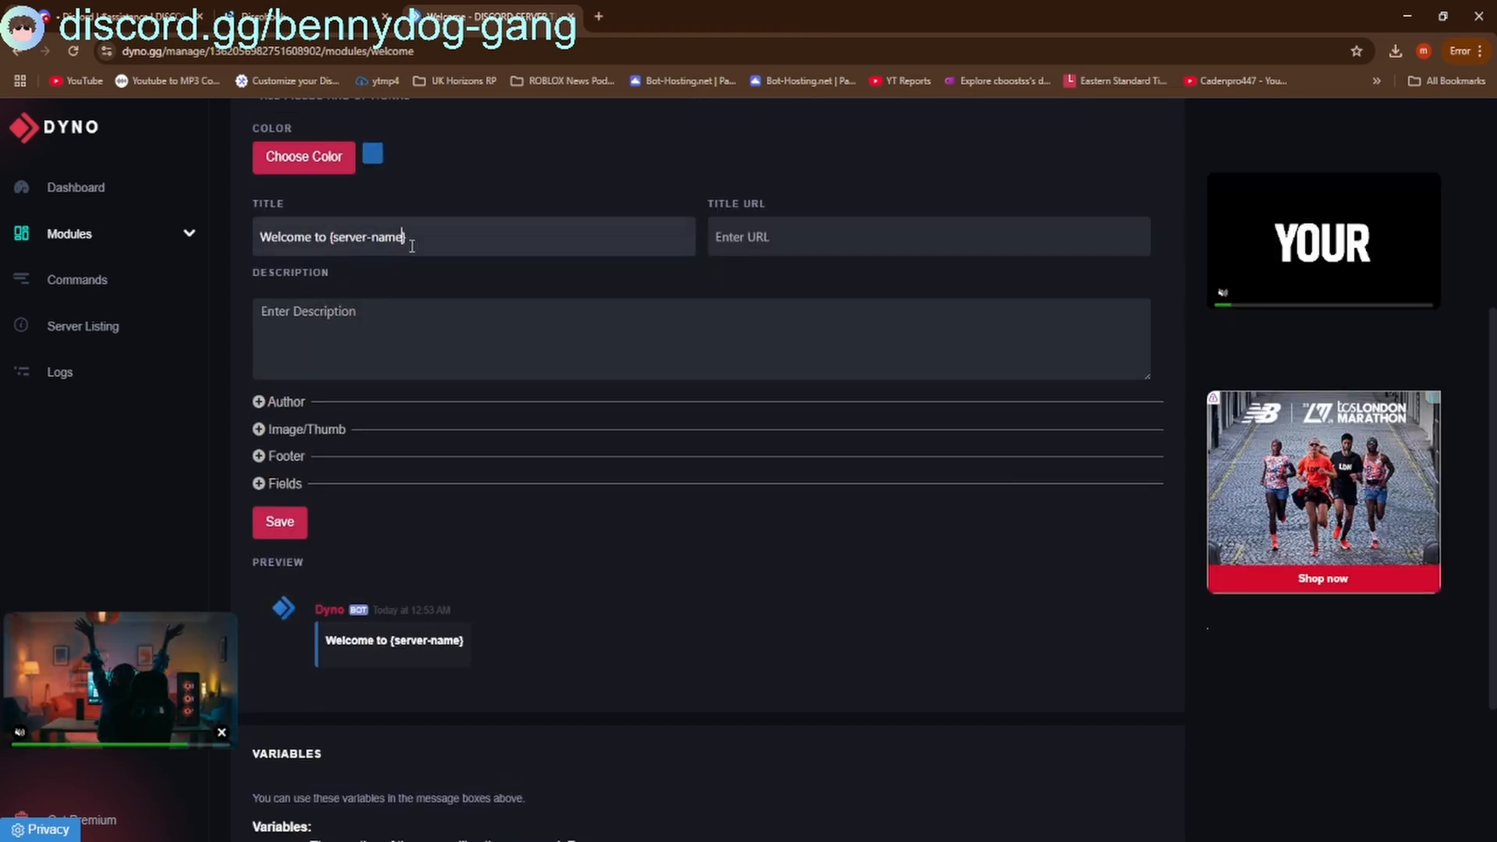
key(Left)
key(BackSpace)
key(BackSpace)
key(BackSpace)
key(BackSpace)
key(BackSpace)
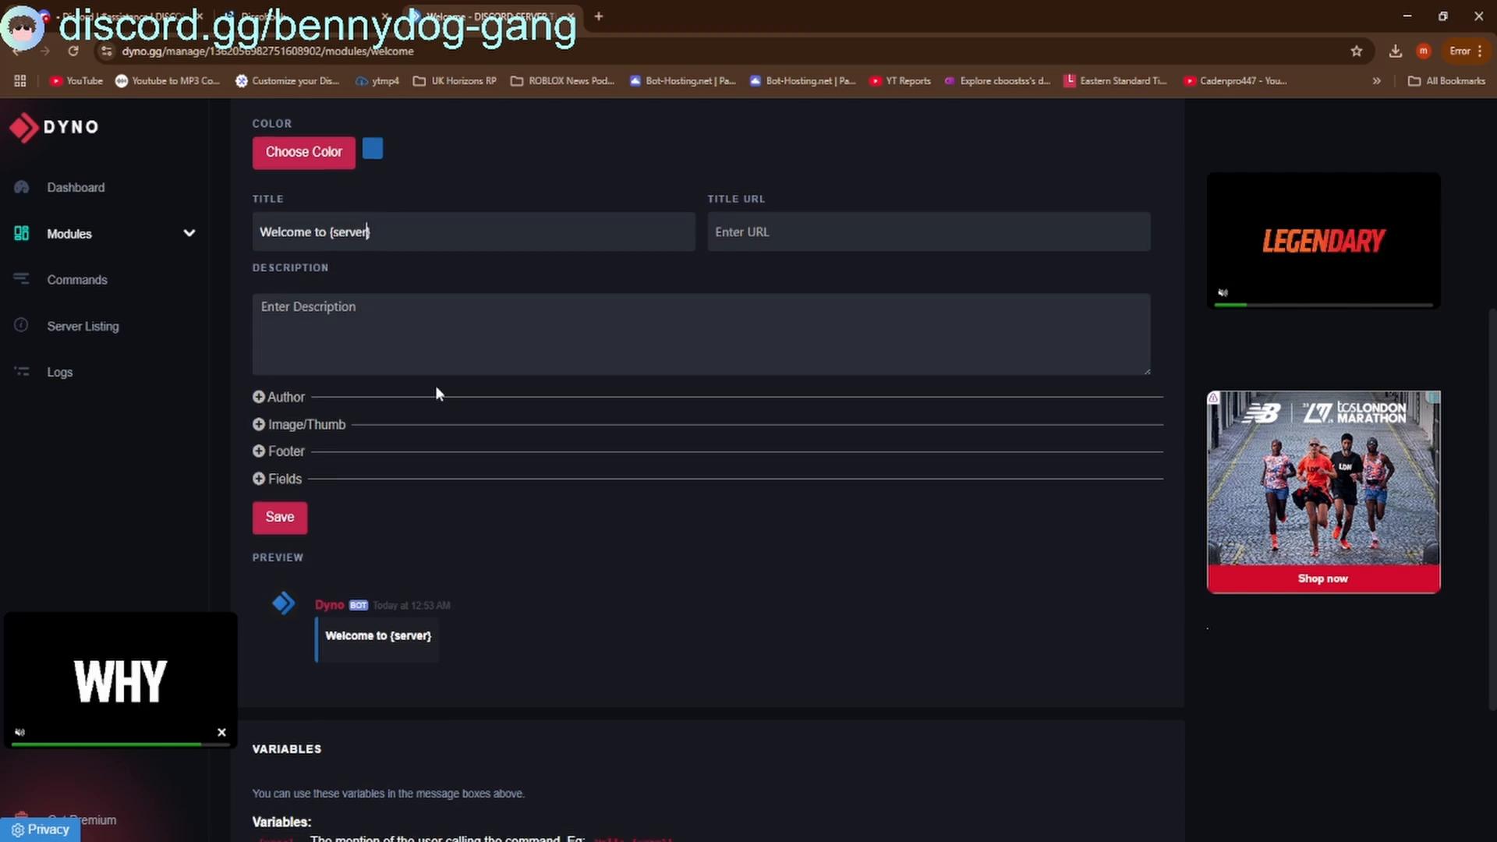
Review the list of variables available for the welcome message
scroll(435, 385, down, 3)
drag(353, 767, 248, 583)
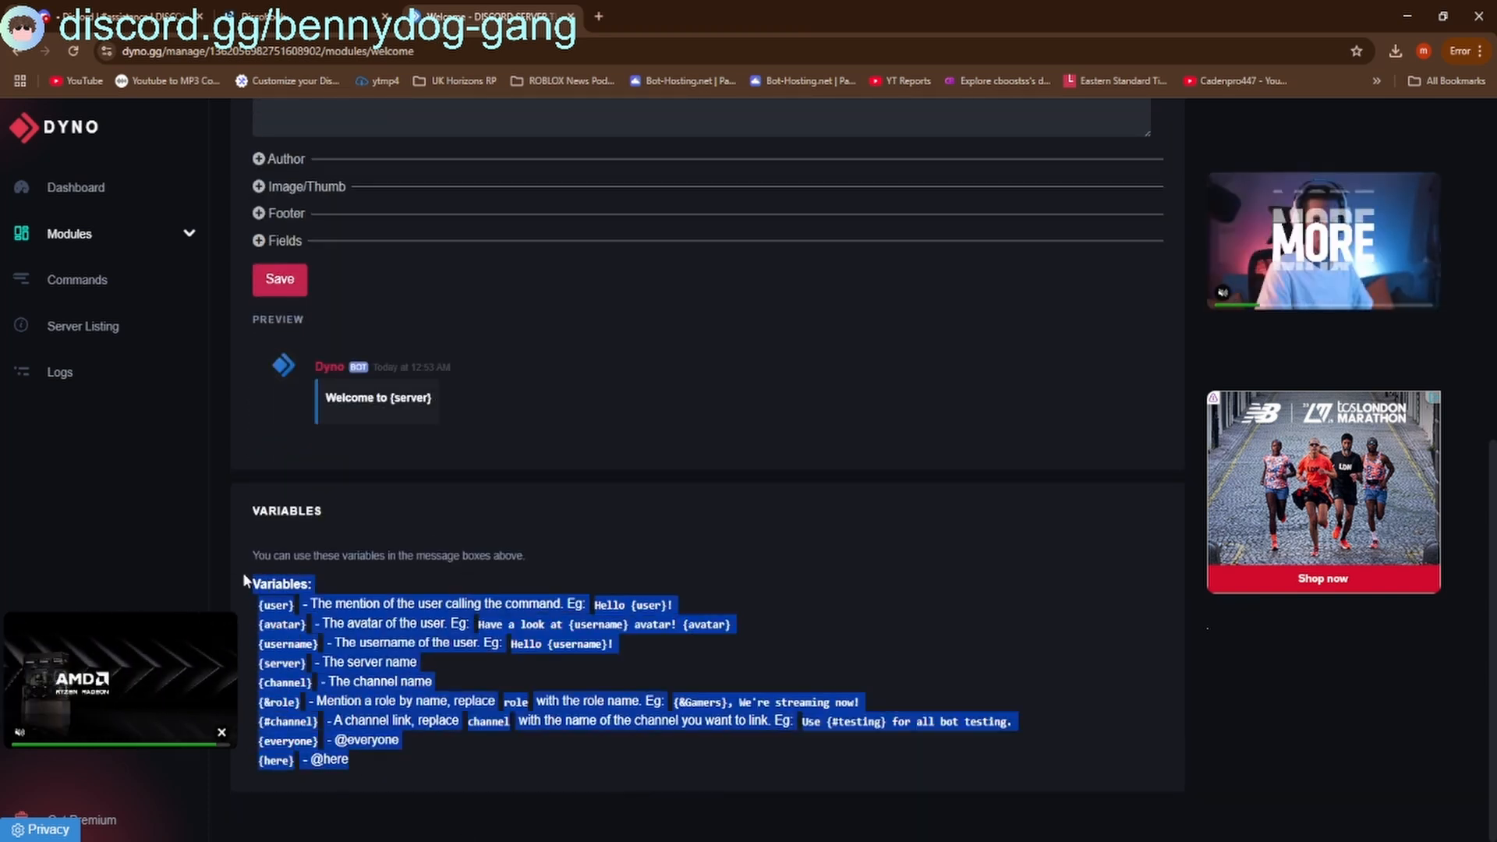
click(334, 649)
scroll(333, 649, up, 1)
scroll(333, 649, up, 4)
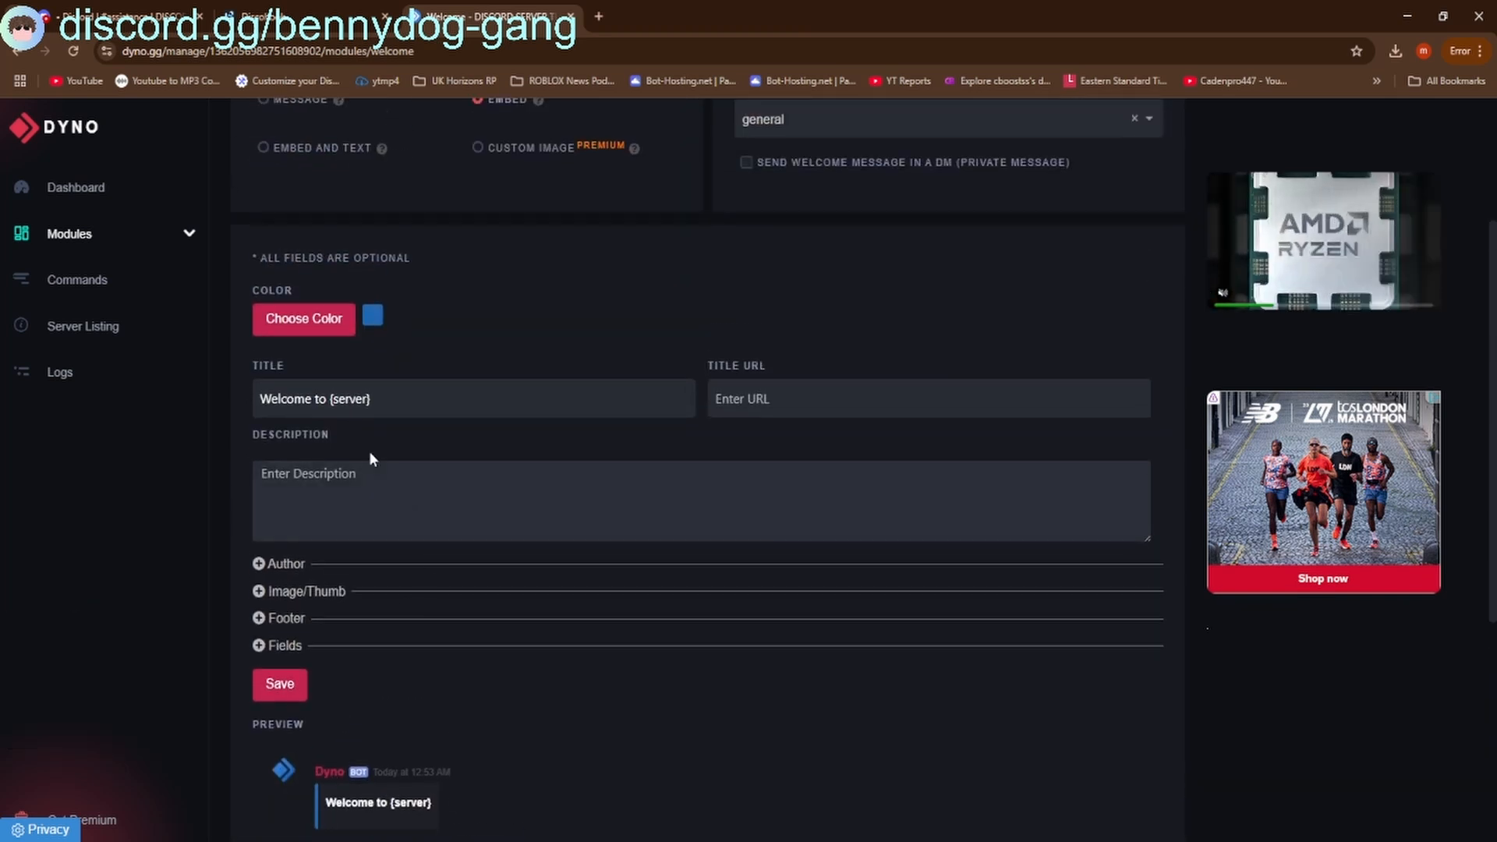
Write "Thank you {user}, for joining the discord server!" as the welcome embed's description
click(369, 471)
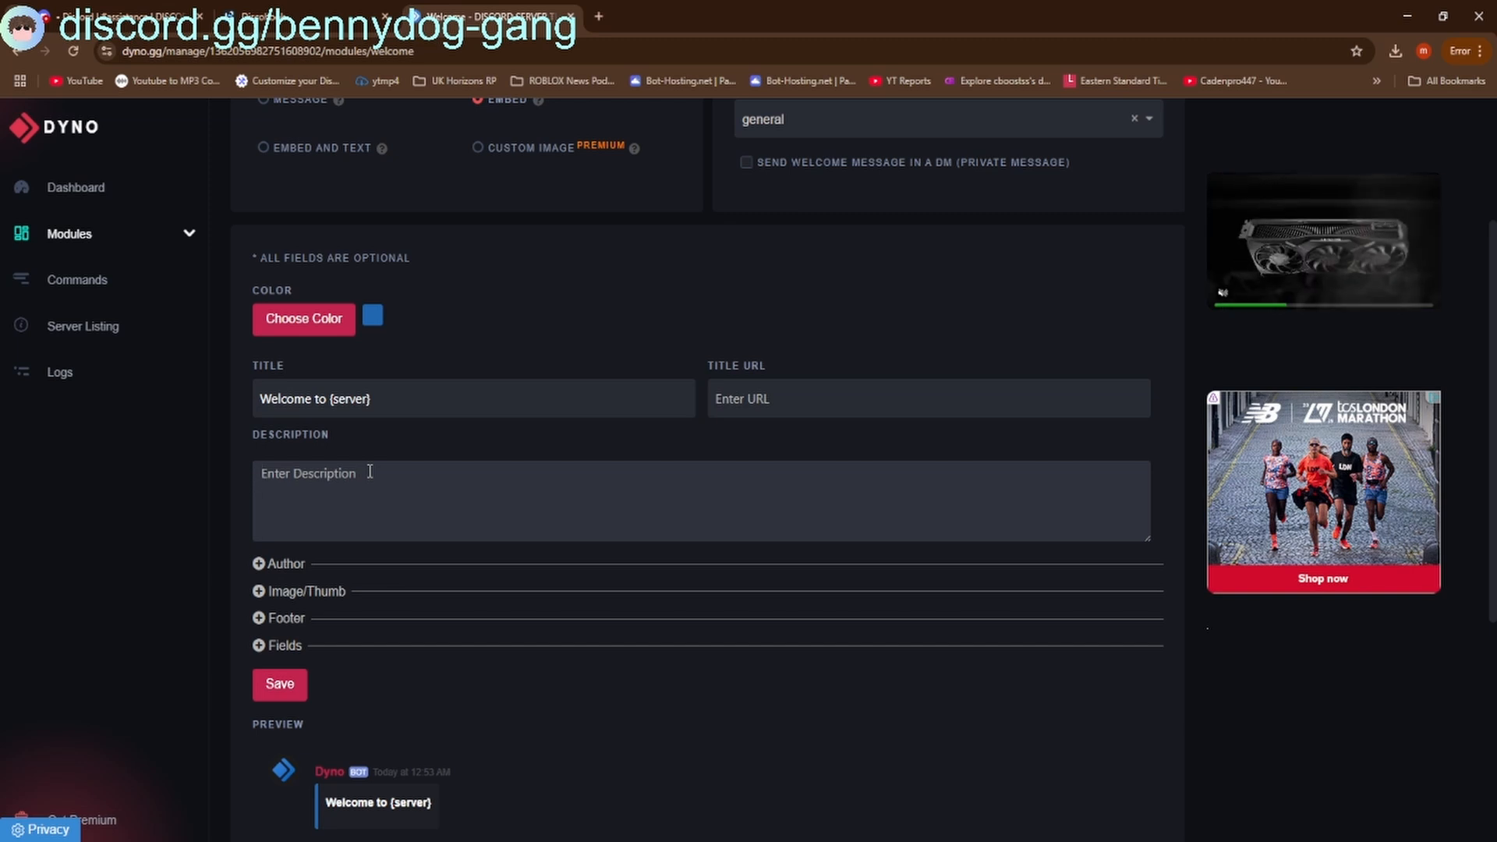
text(Thank)
key(ctrl+a)
key(BackSpace)
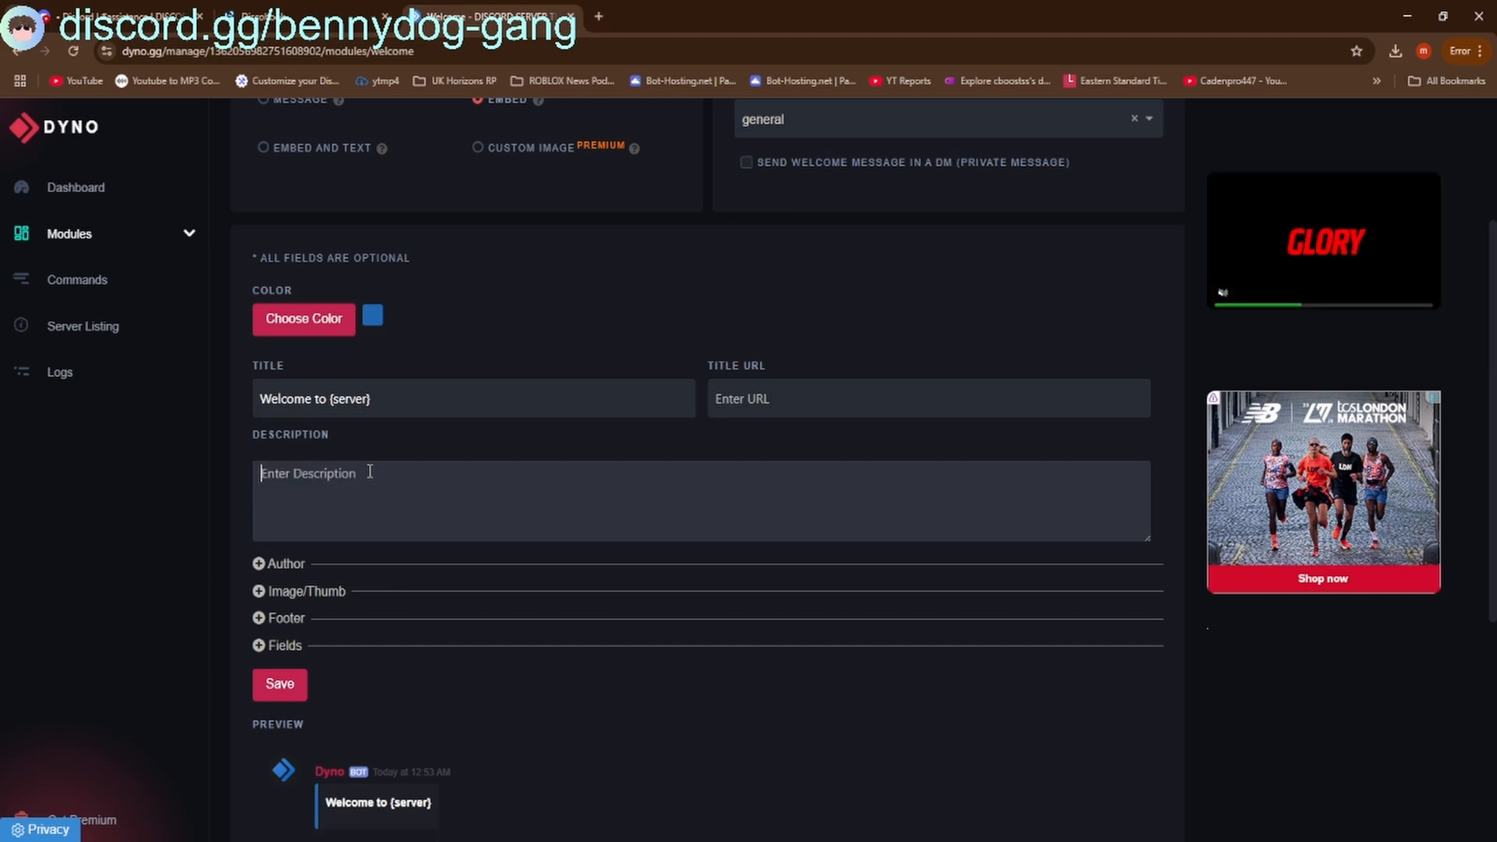
text(Thank yo)
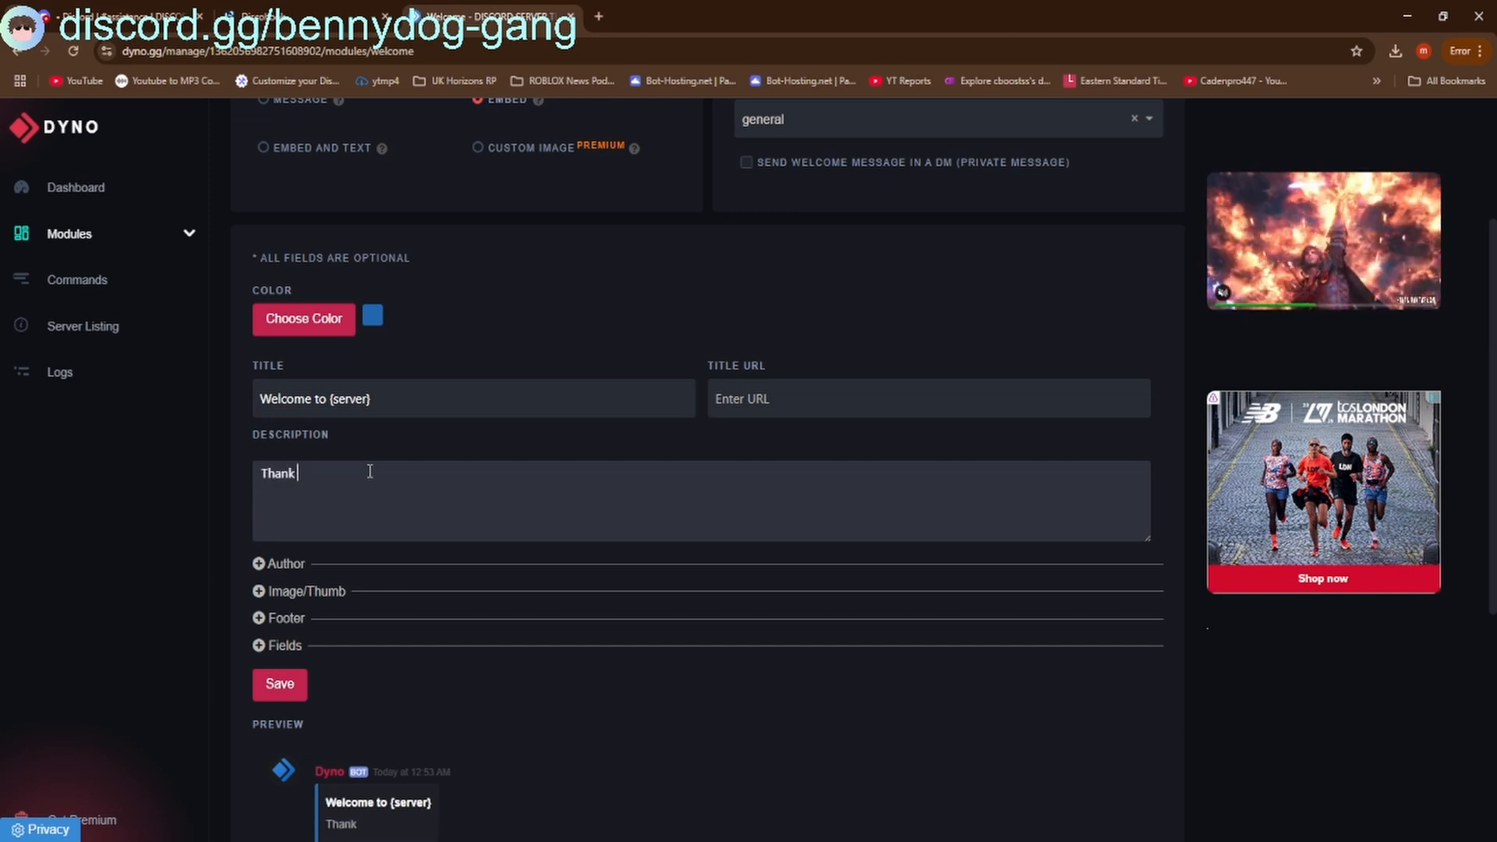
key(BackSpace)
key(BackSpace)
text(yo)
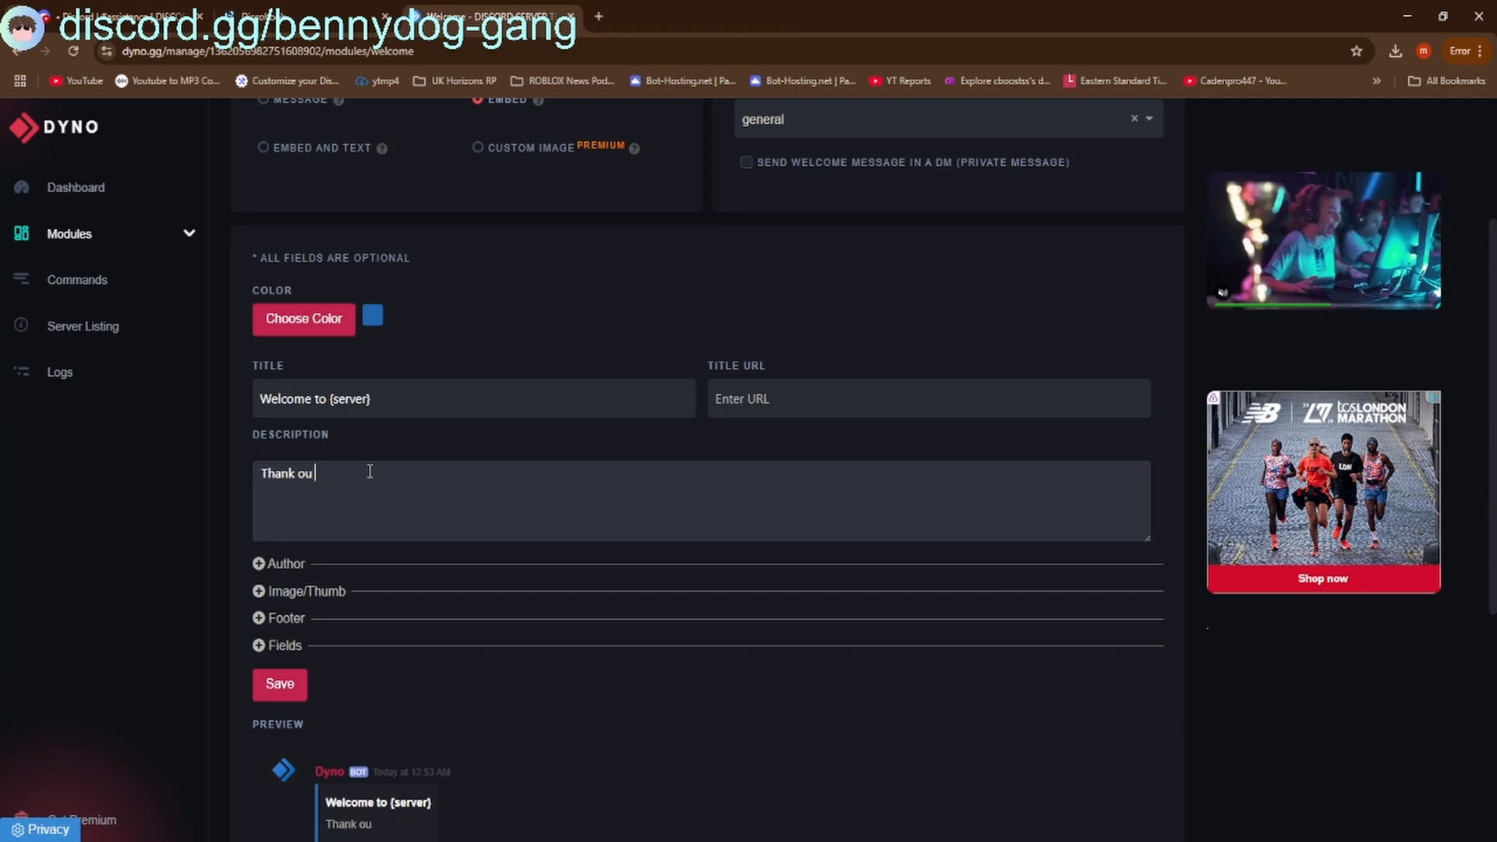
key(BackSpace)
key(BackSpace)
text(you)
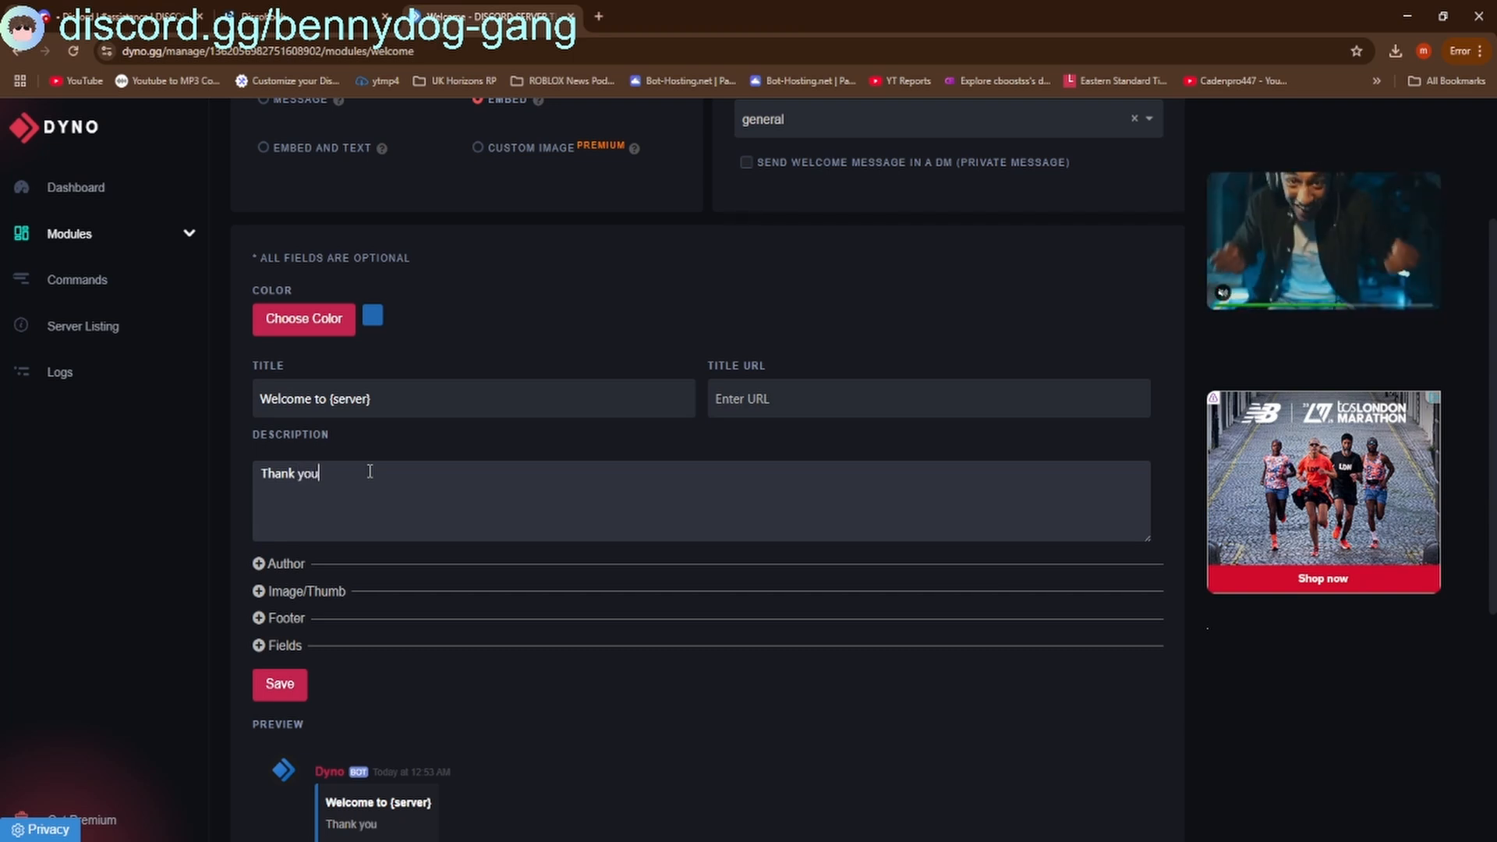
text( {user)
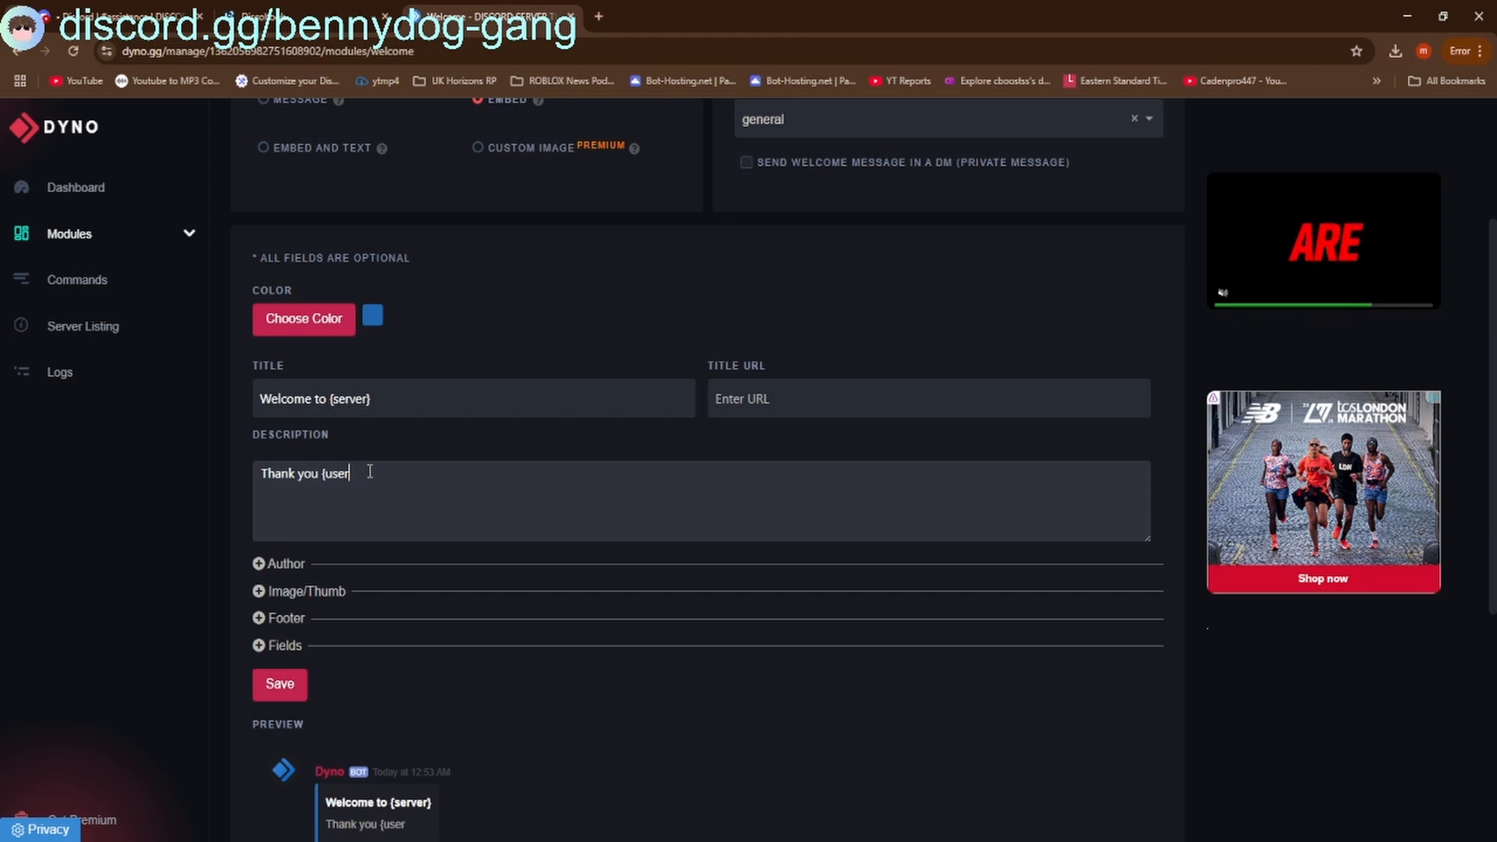
text(}, for join)
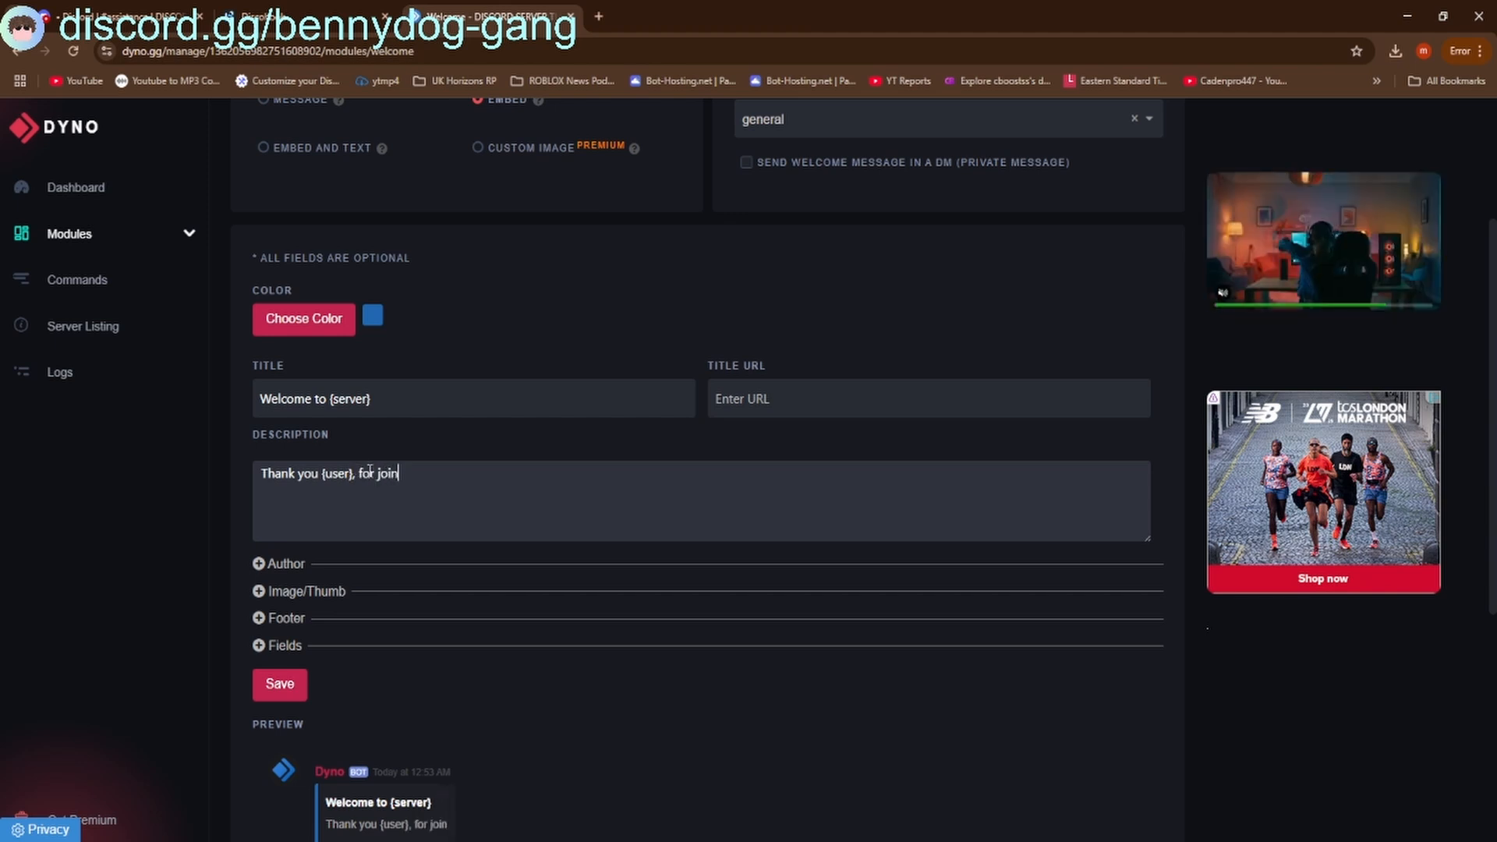
text(ing the dis)
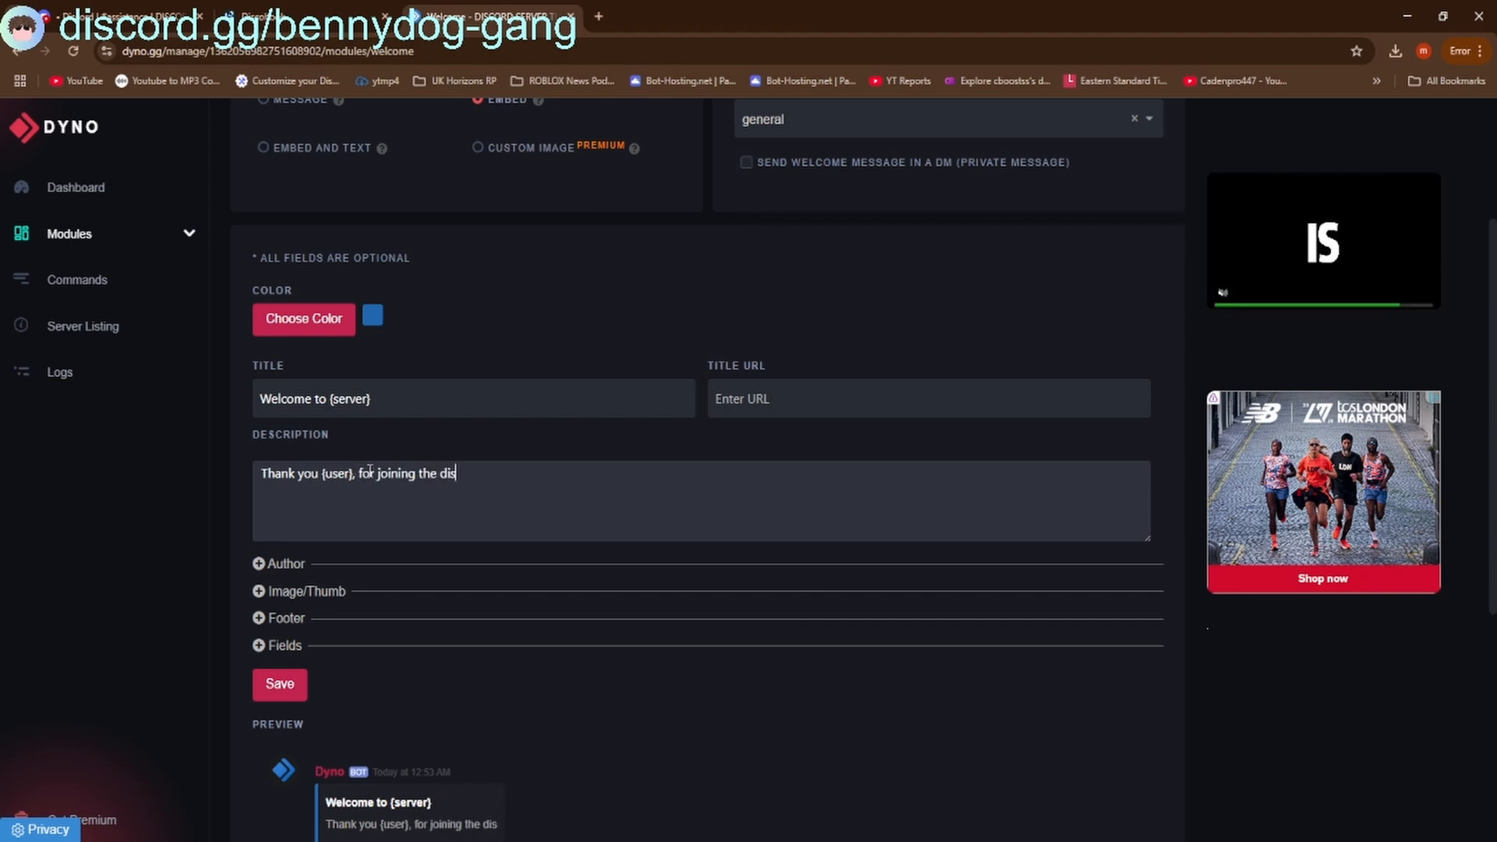
text(cord server.)
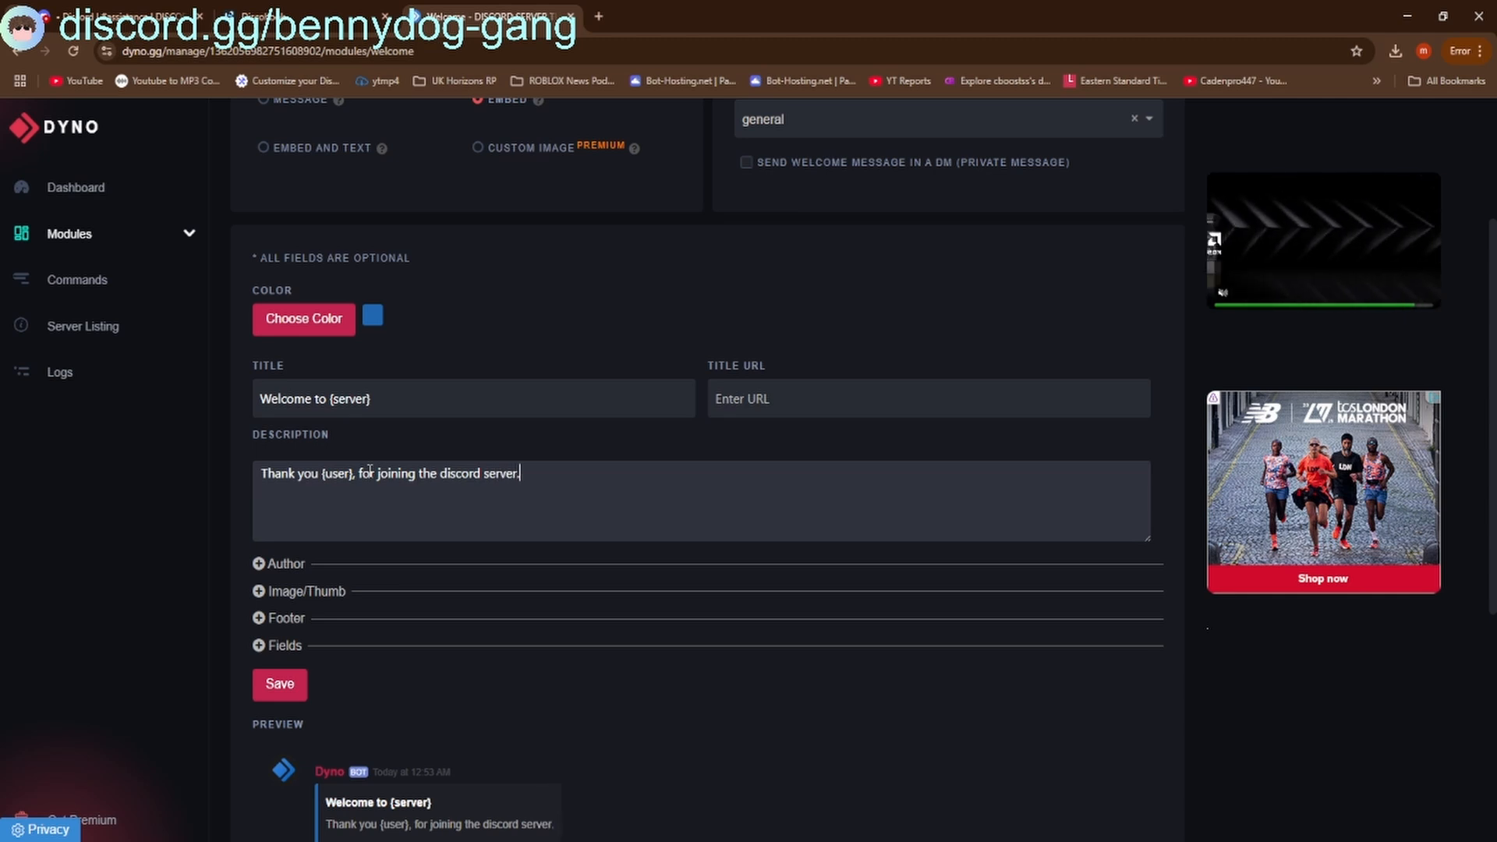
key(BackSpace)
text(!)
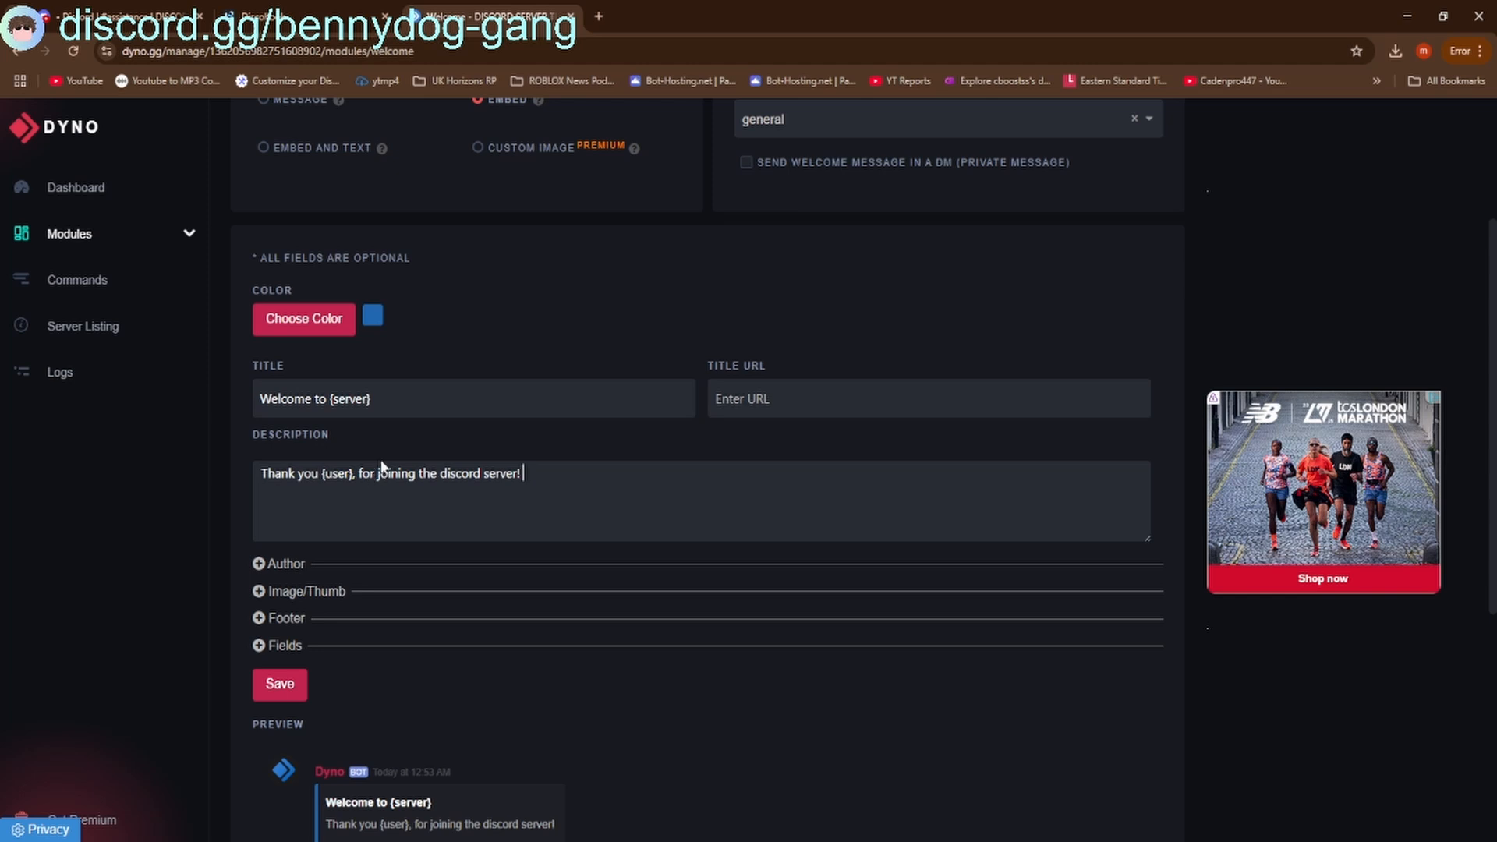
Add a smiling face emoji at the end of the embed description and check the message preview
text(smil)
click(612, 608)
click(257, 840)
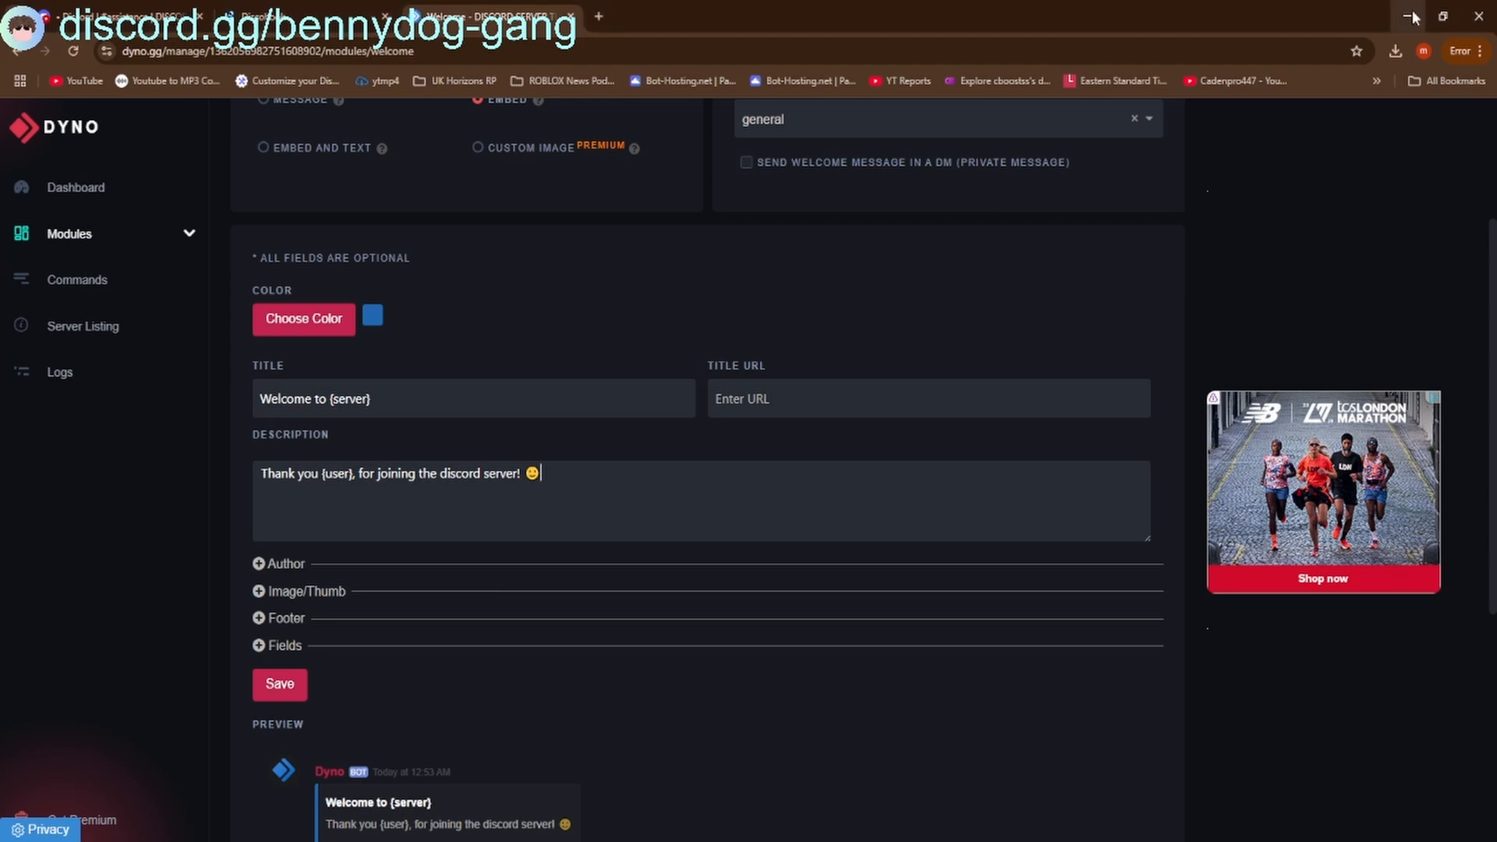
scroll(675, 680, down, 3)
click(664, 261)
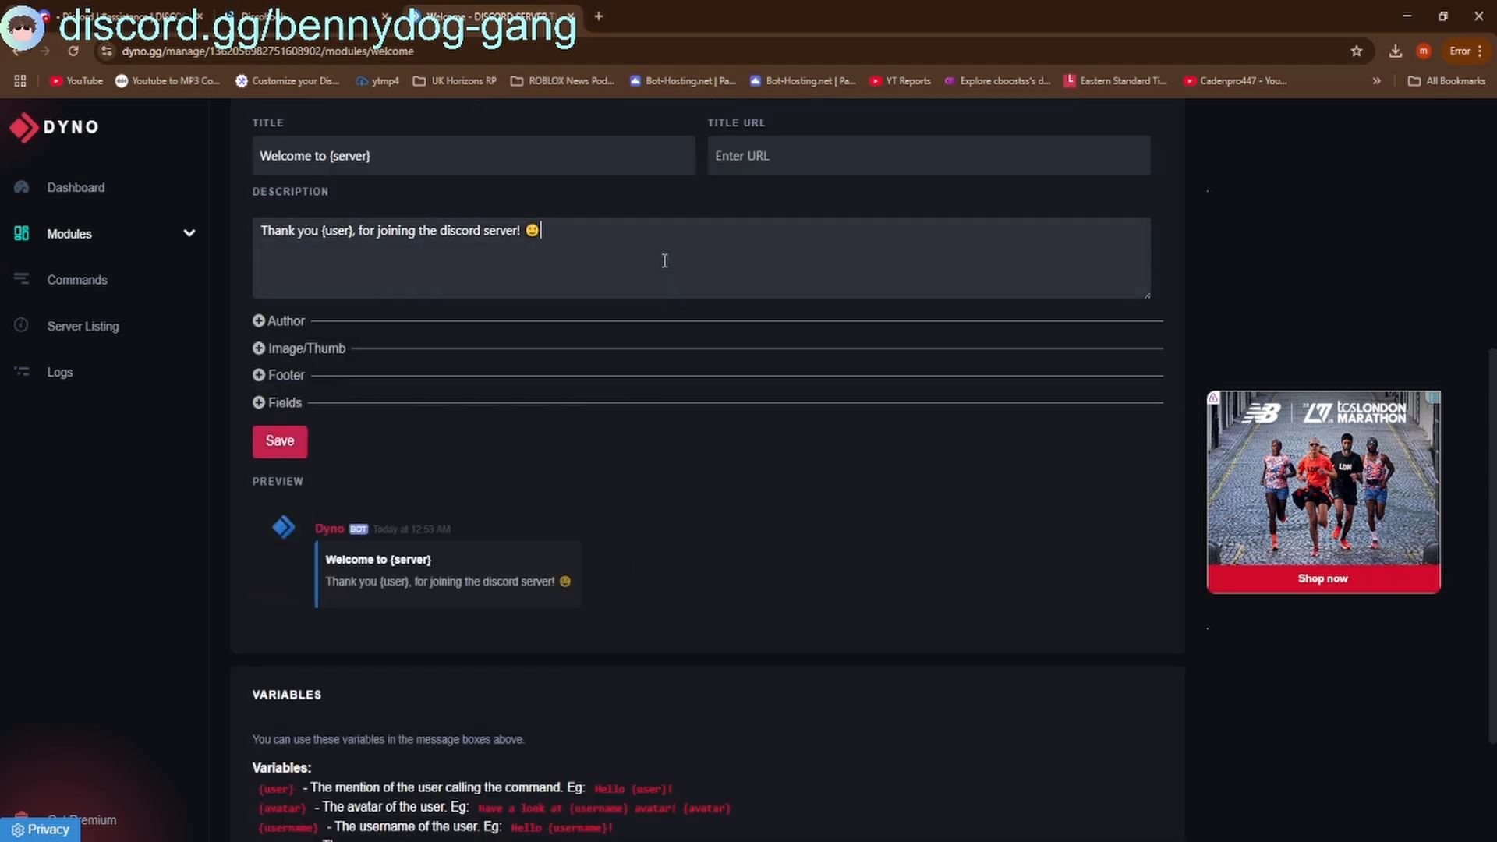
Continue the welcome embed's description after the emoji with "Make sure to check out"
text(Make a)
key(BackSpace)
key(BackSpace)
key(BackSpace)
key(BackSpace)
key(BackSpace)
key(BackSpace)
key(BackSpace)
key(BackSpace)
text(m)
key(BackSpace)
text(mak)
key(BackSpace)
key(BackSpace)
key(BackSpace)
text(Make sure to)
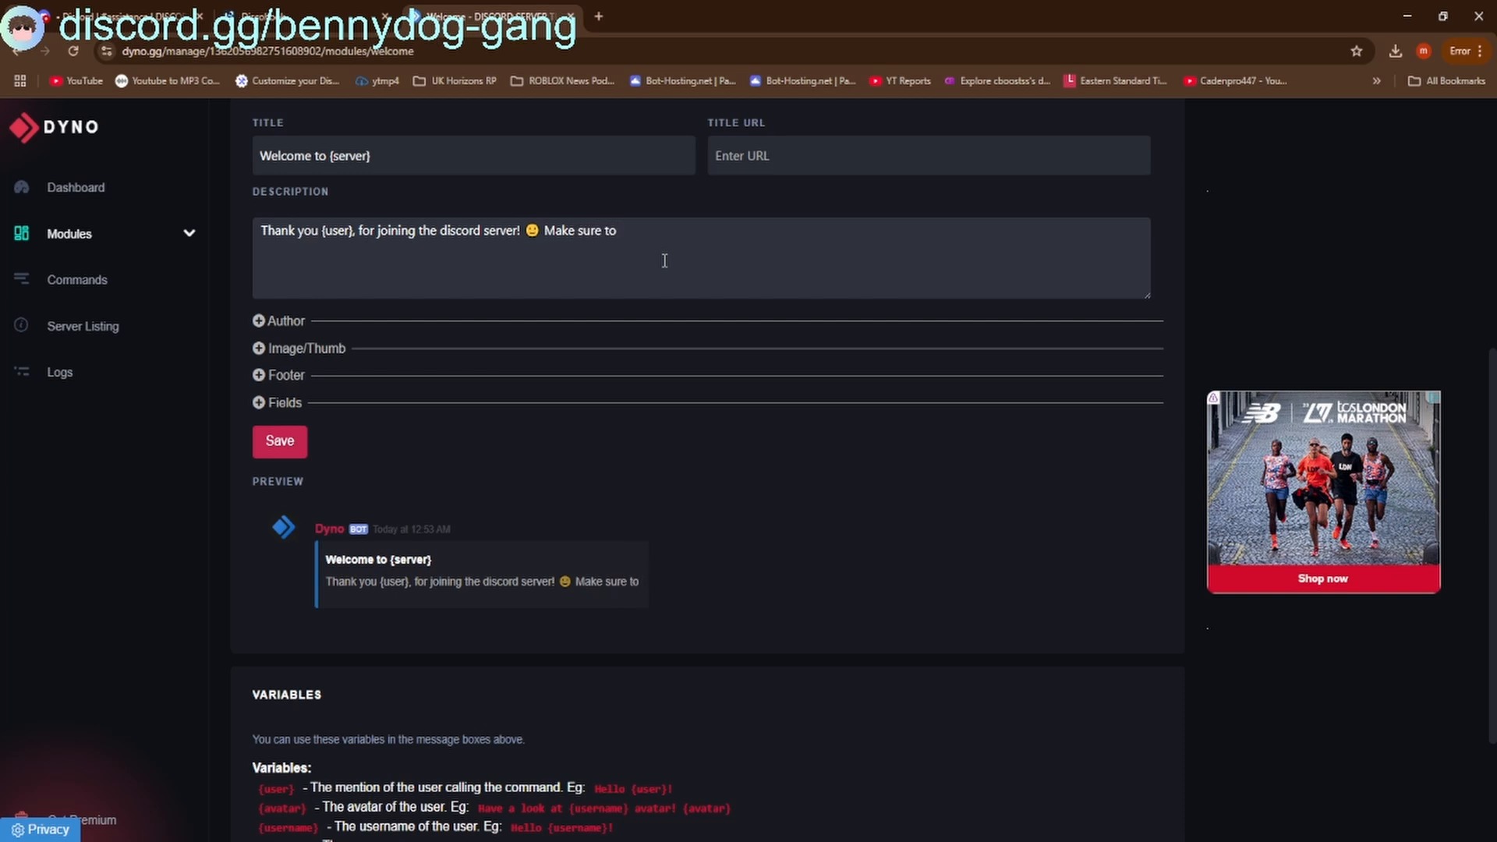
text( chek)
text(k out)
Finish the embed description with the channel link variable and text "{#about-us} to see our rules."
scroll(549, 412, down, 2)
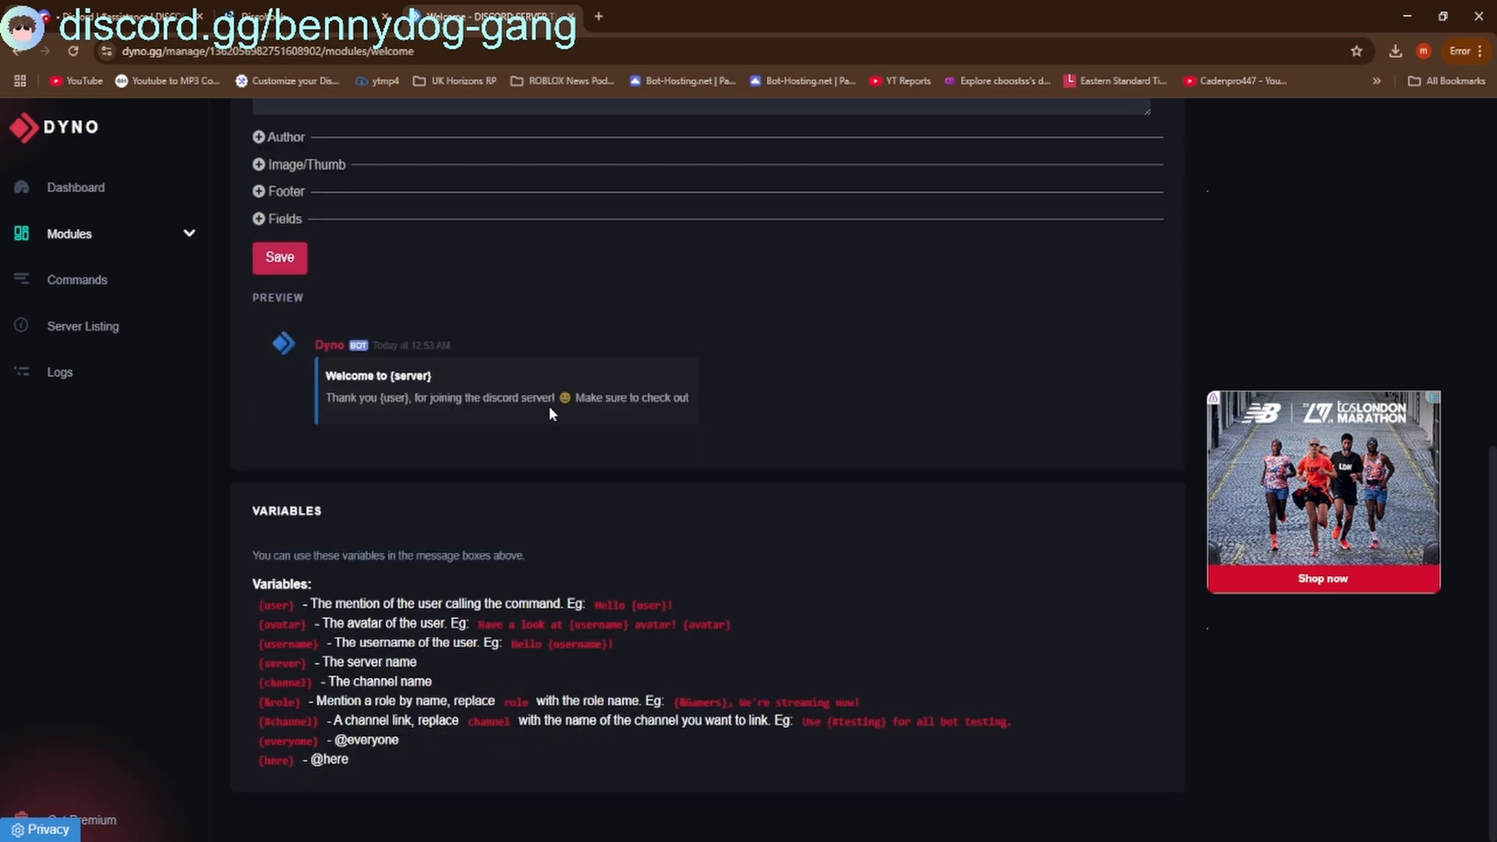
scroll(549, 407, up, 2)
text({)
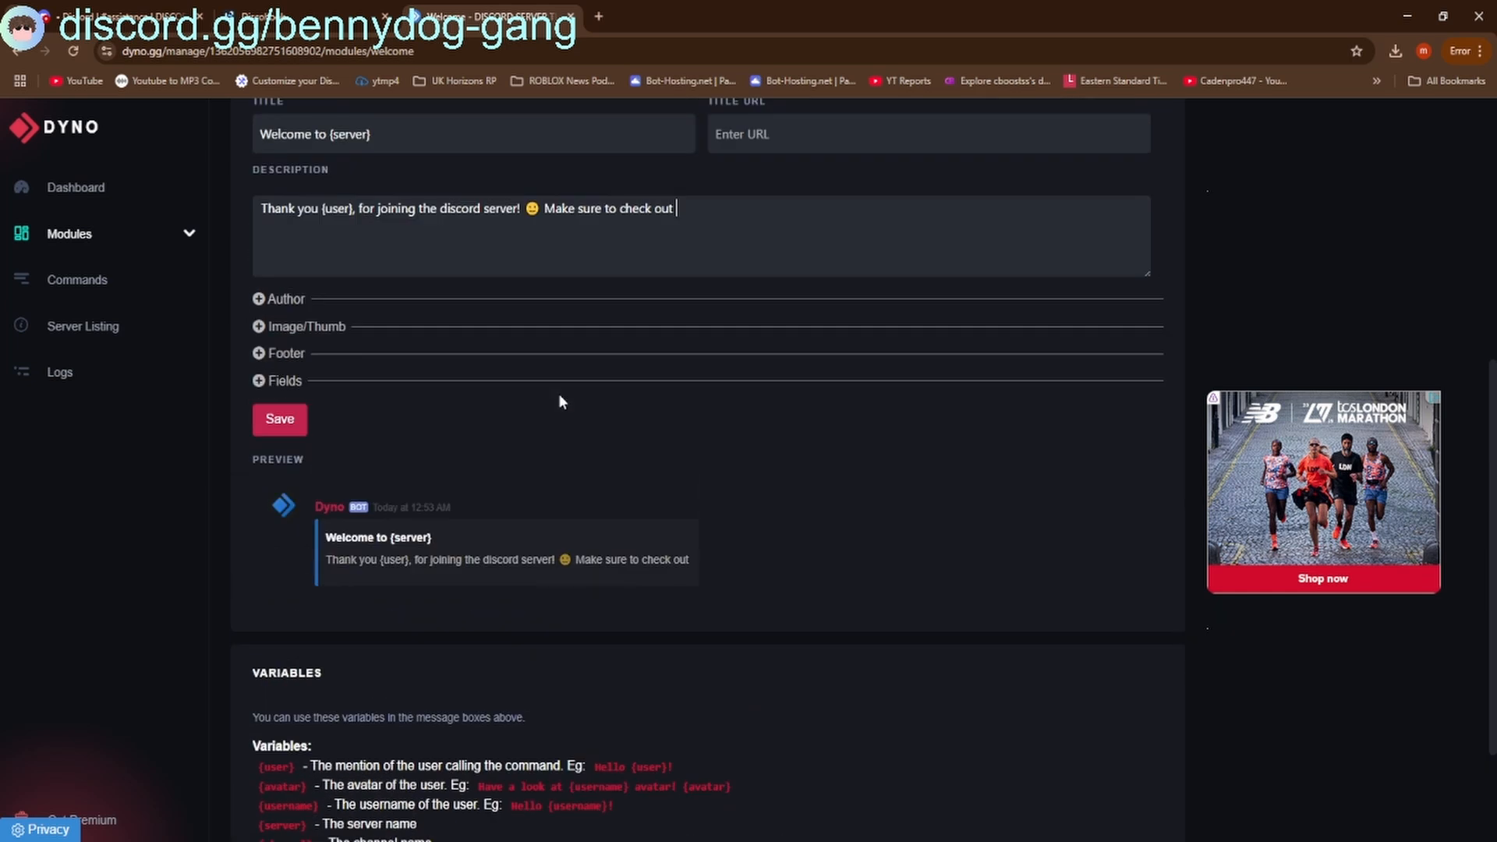
text(#abo)
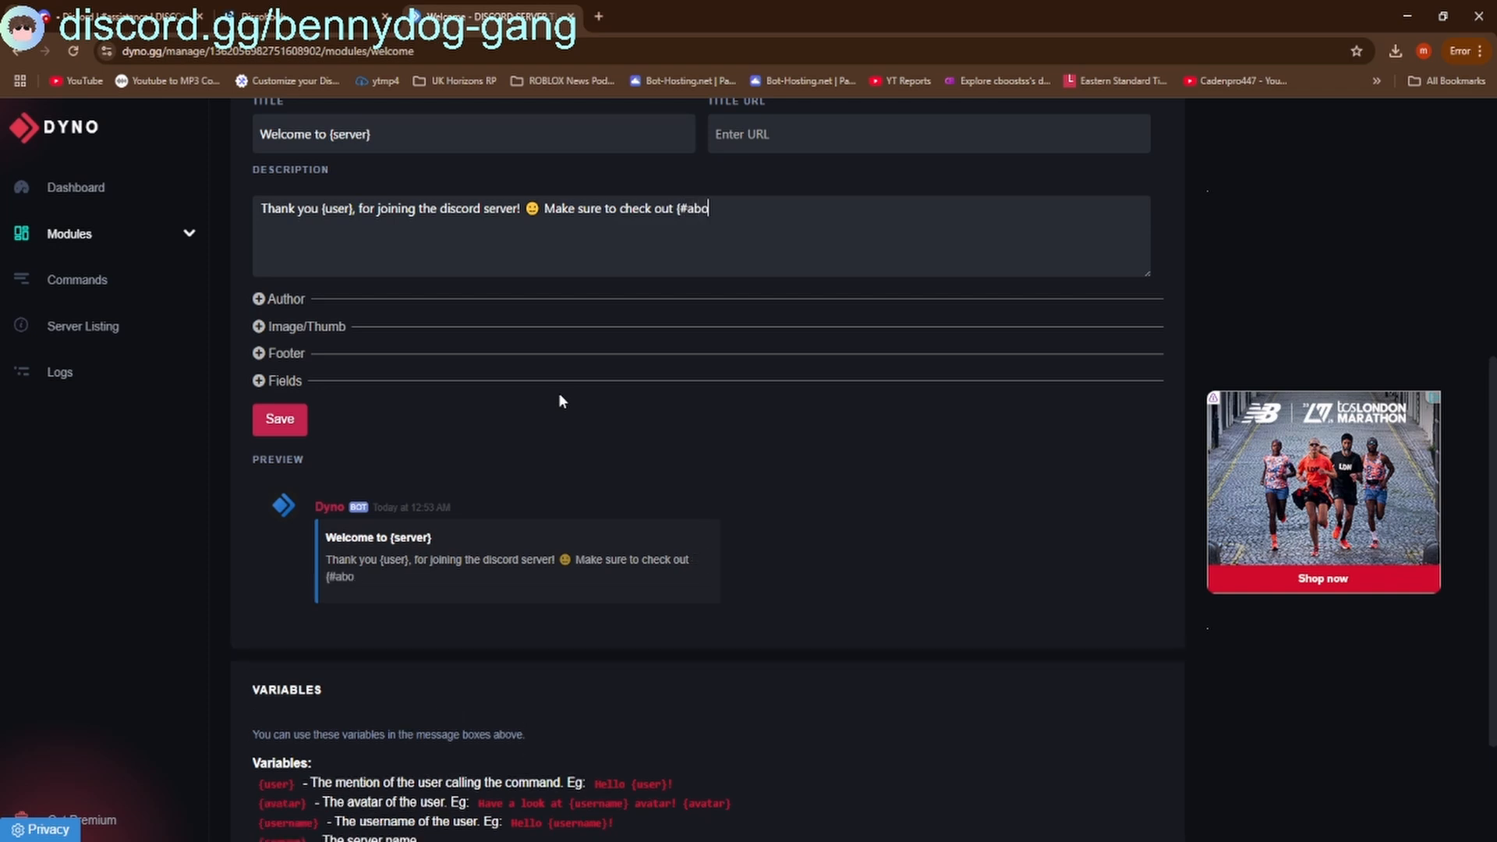
text(ur)
key(BackSpace)
text(t-us} to see our rules.)
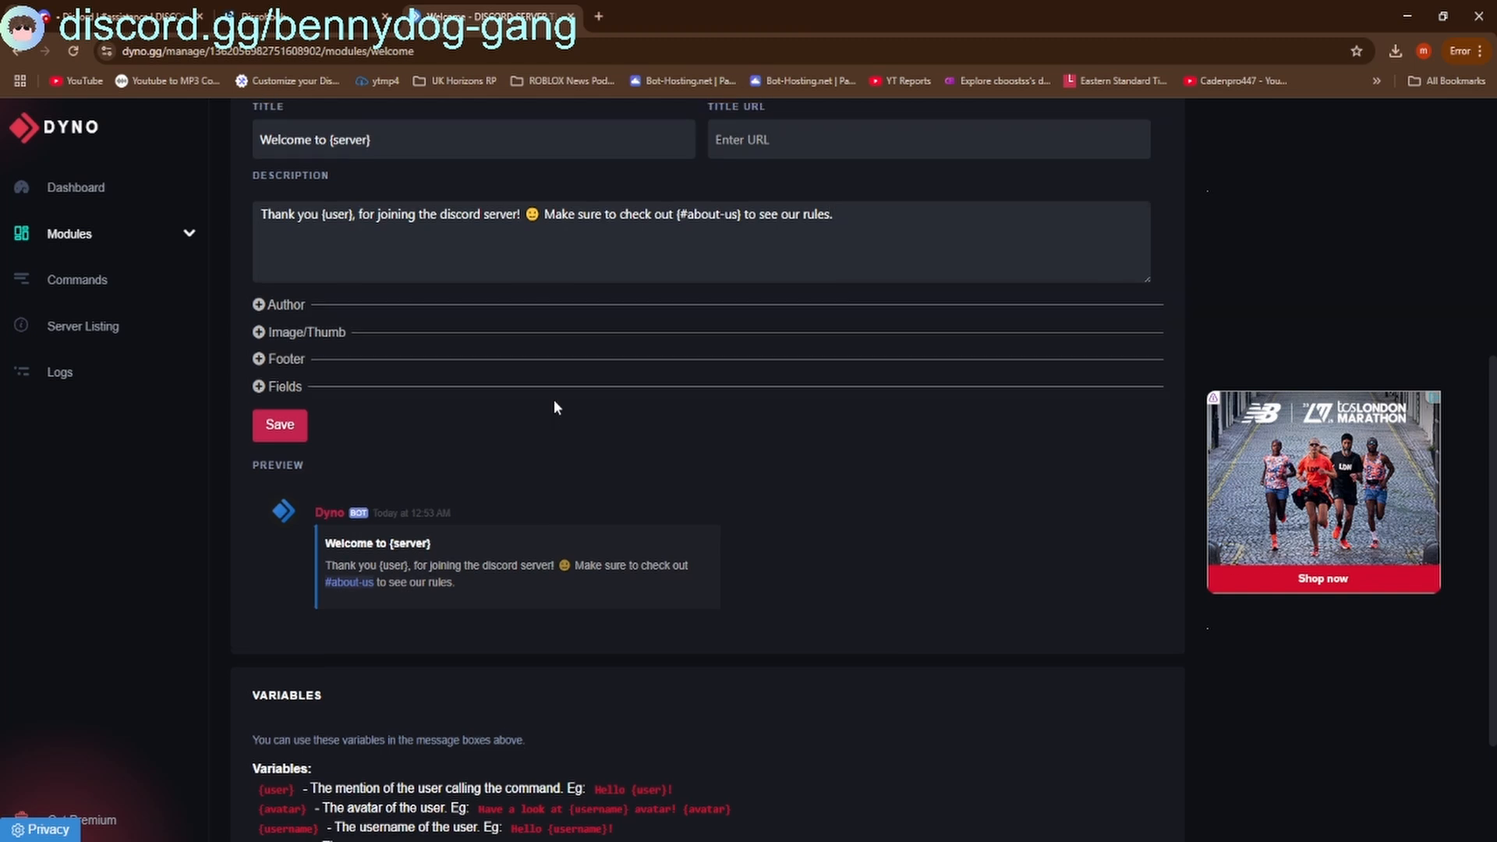
Save the welcome embed and return to the overview of all modules
scroll(553, 401, up, 2)
click(303, 583)
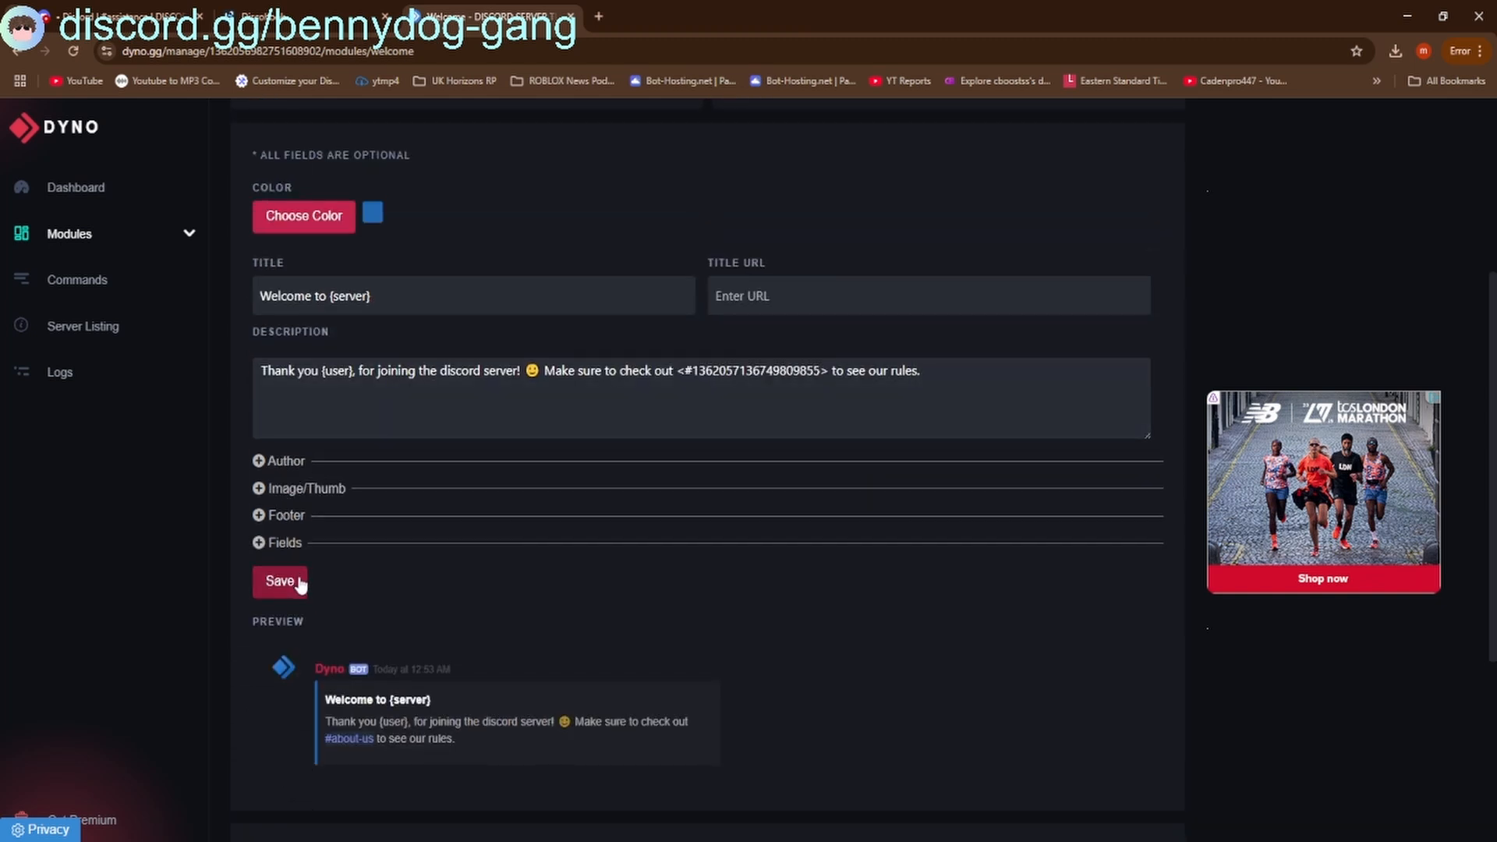
scroll(511, 768, up, 4)
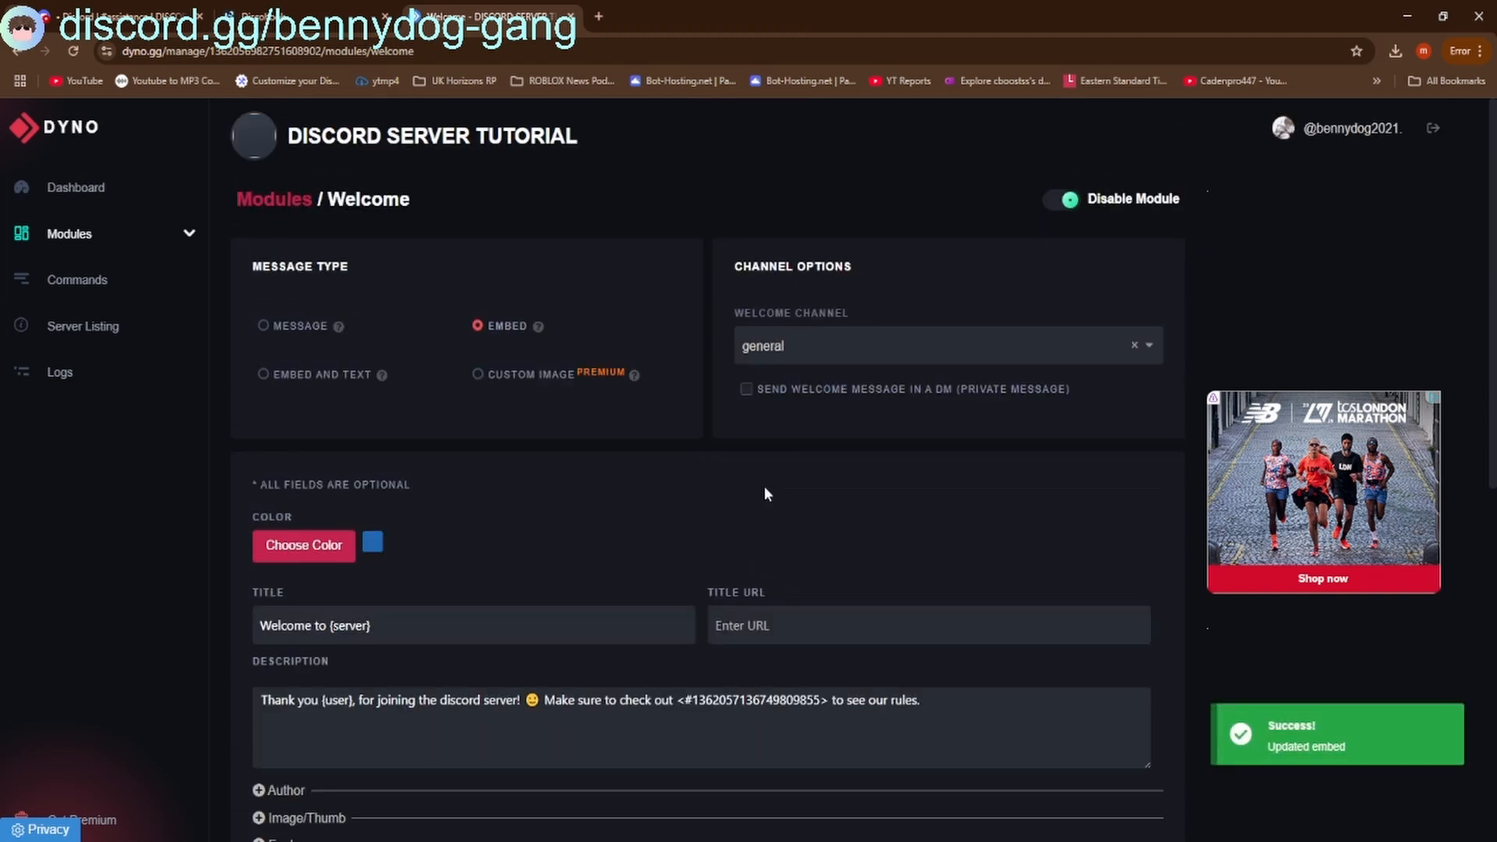
click(125, 236)
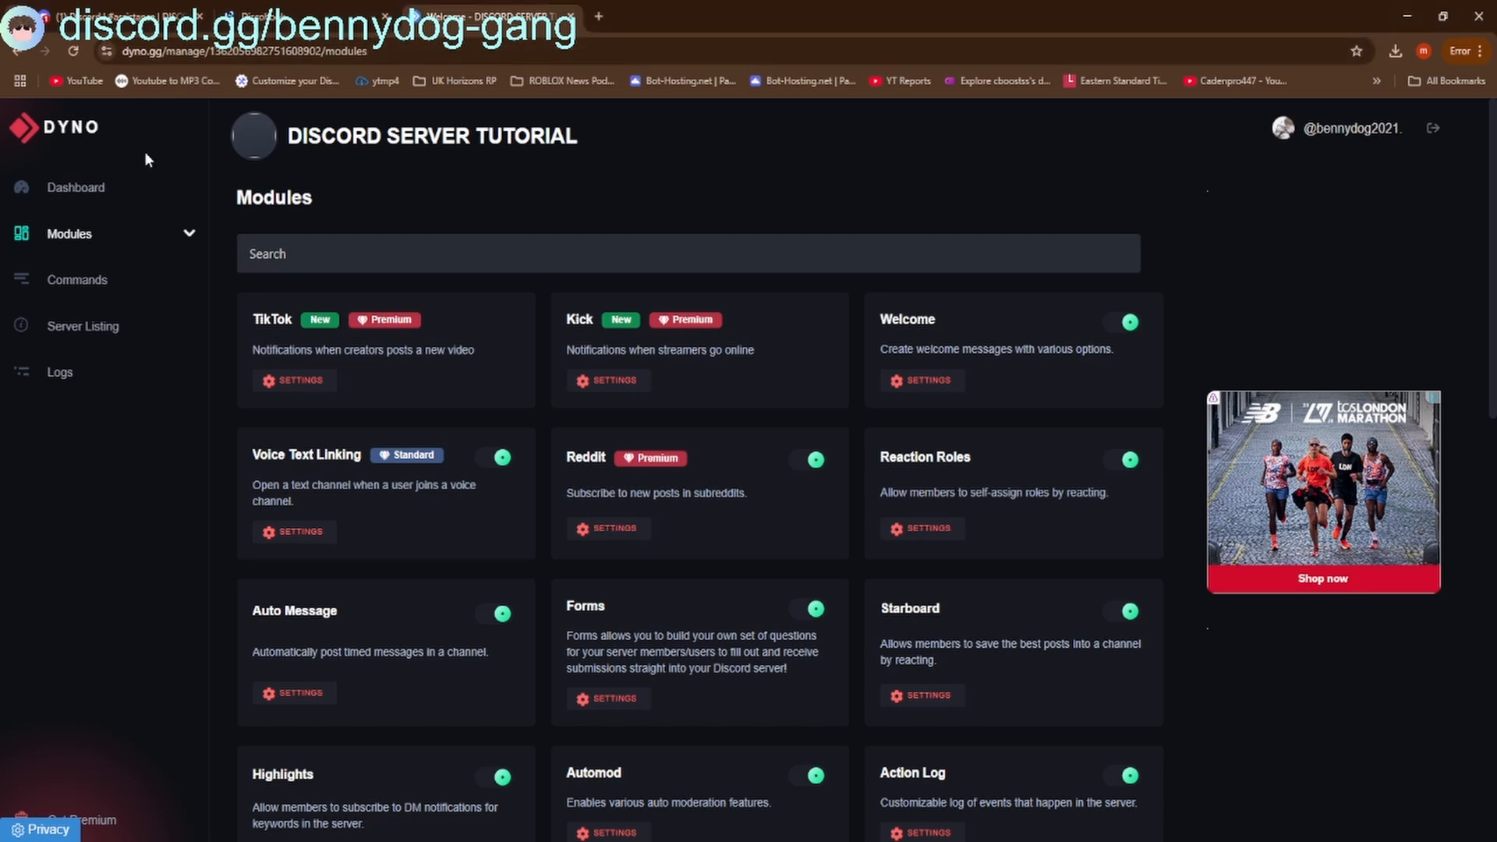
Switch to Discord and give the Dyno bot the Admin role from the general channel's member list
click(116, 15)
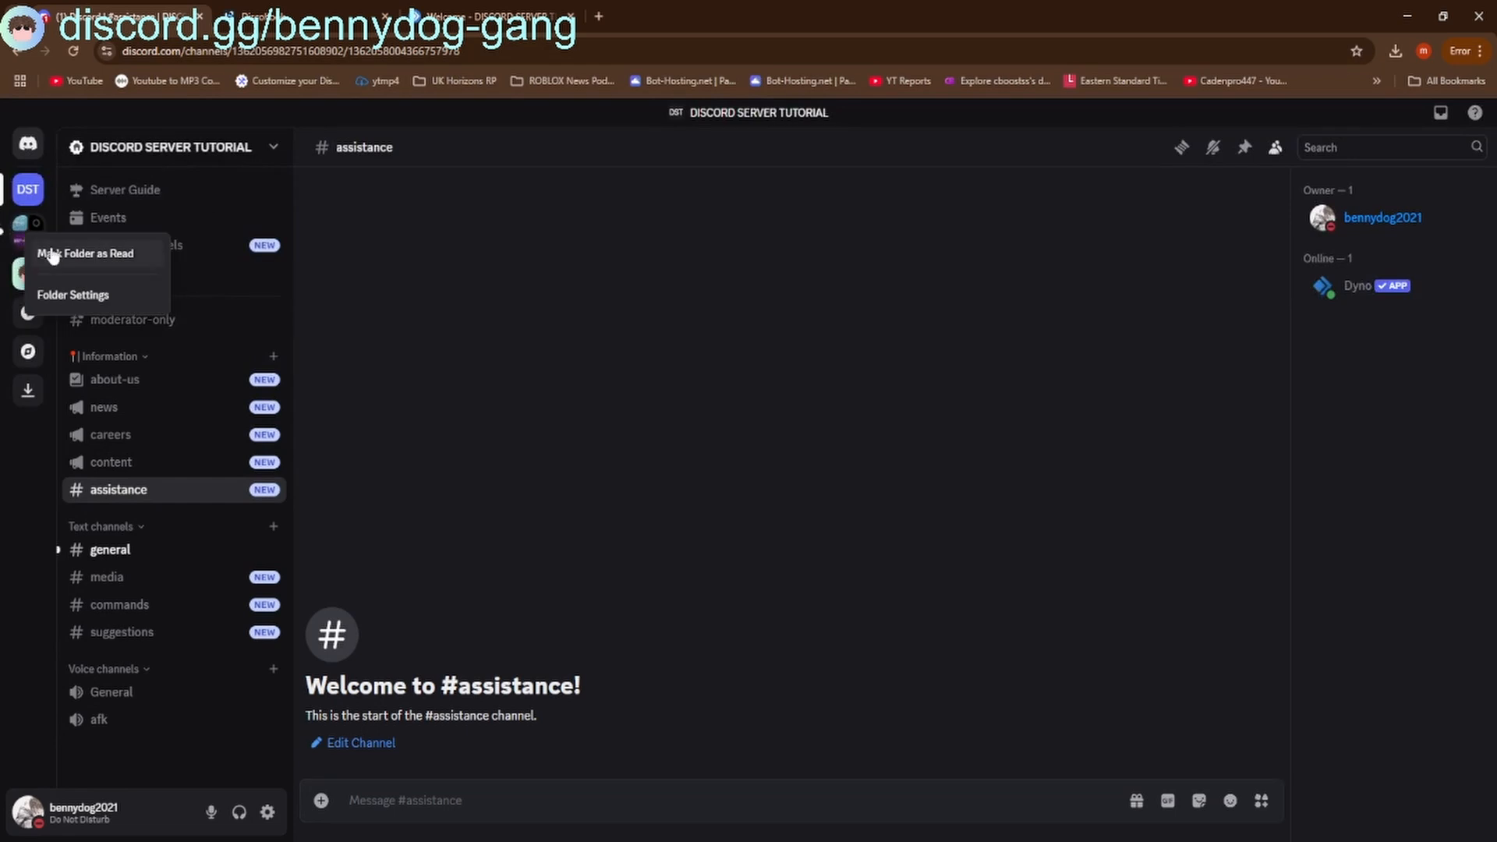
click(110, 552)
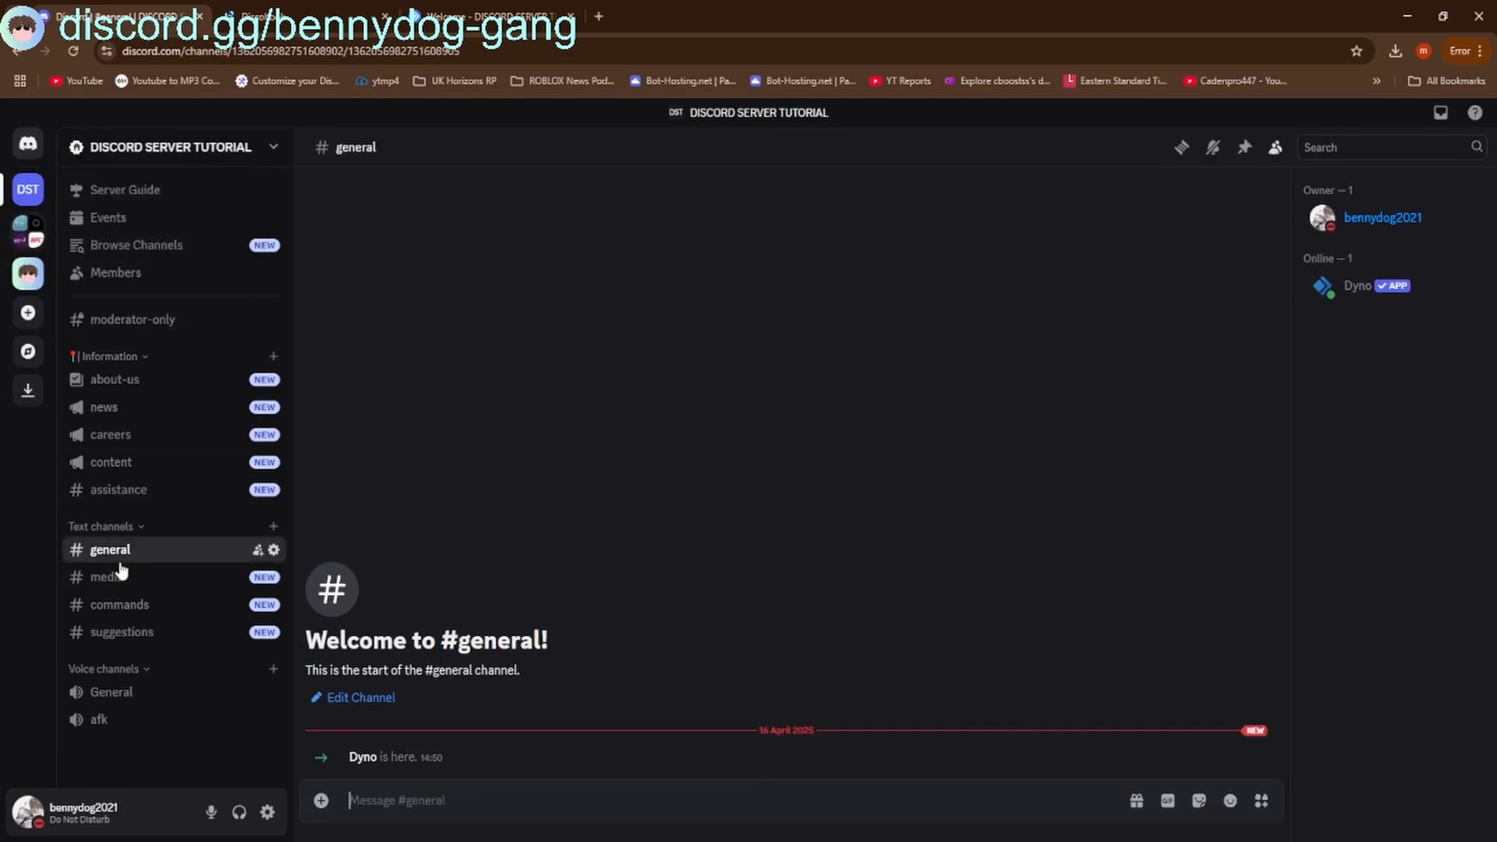
click(1354, 290)
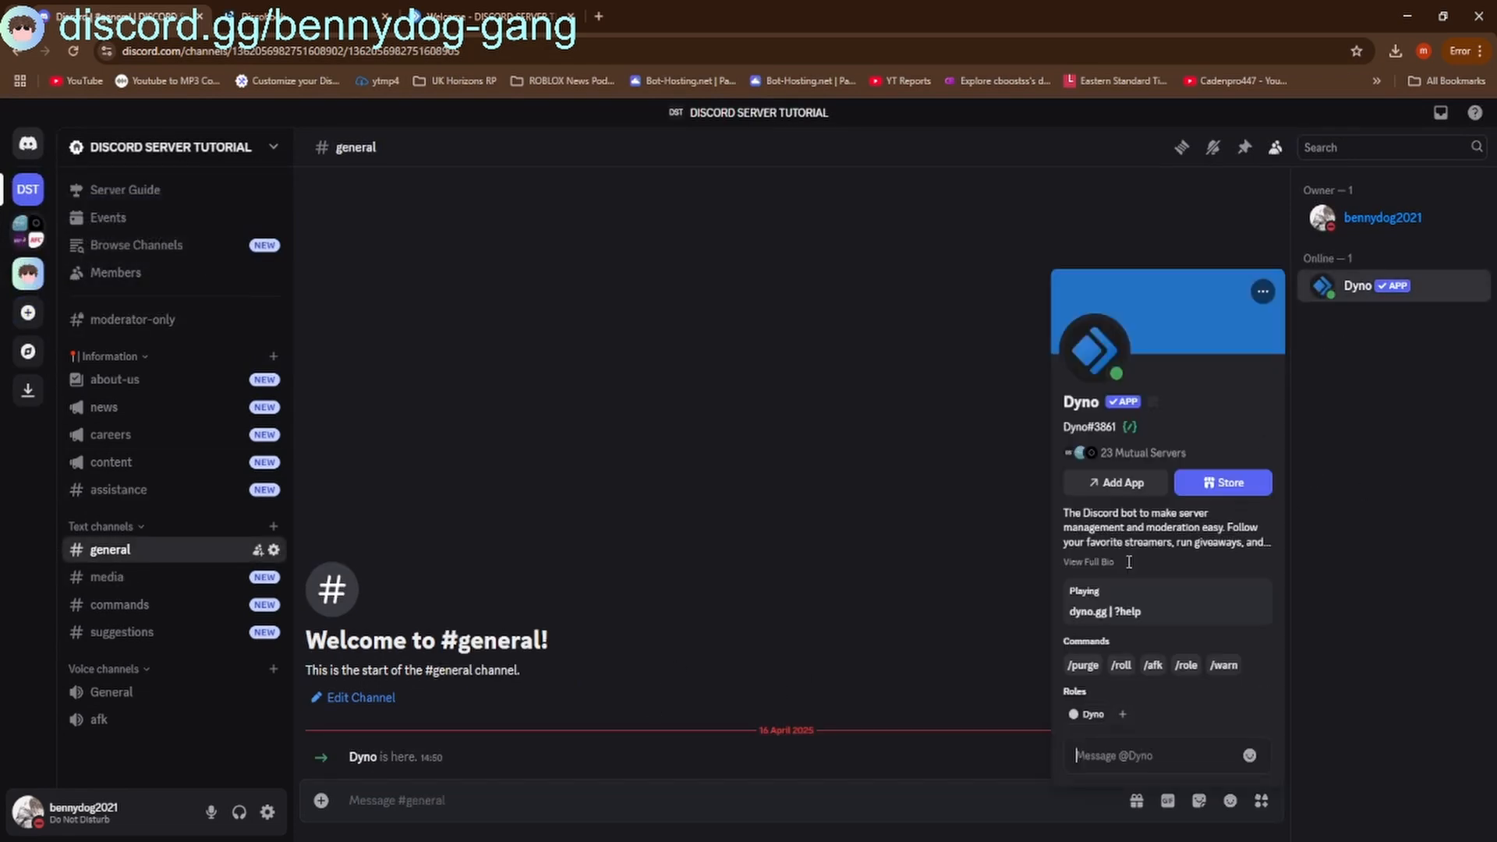
click(1122, 714)
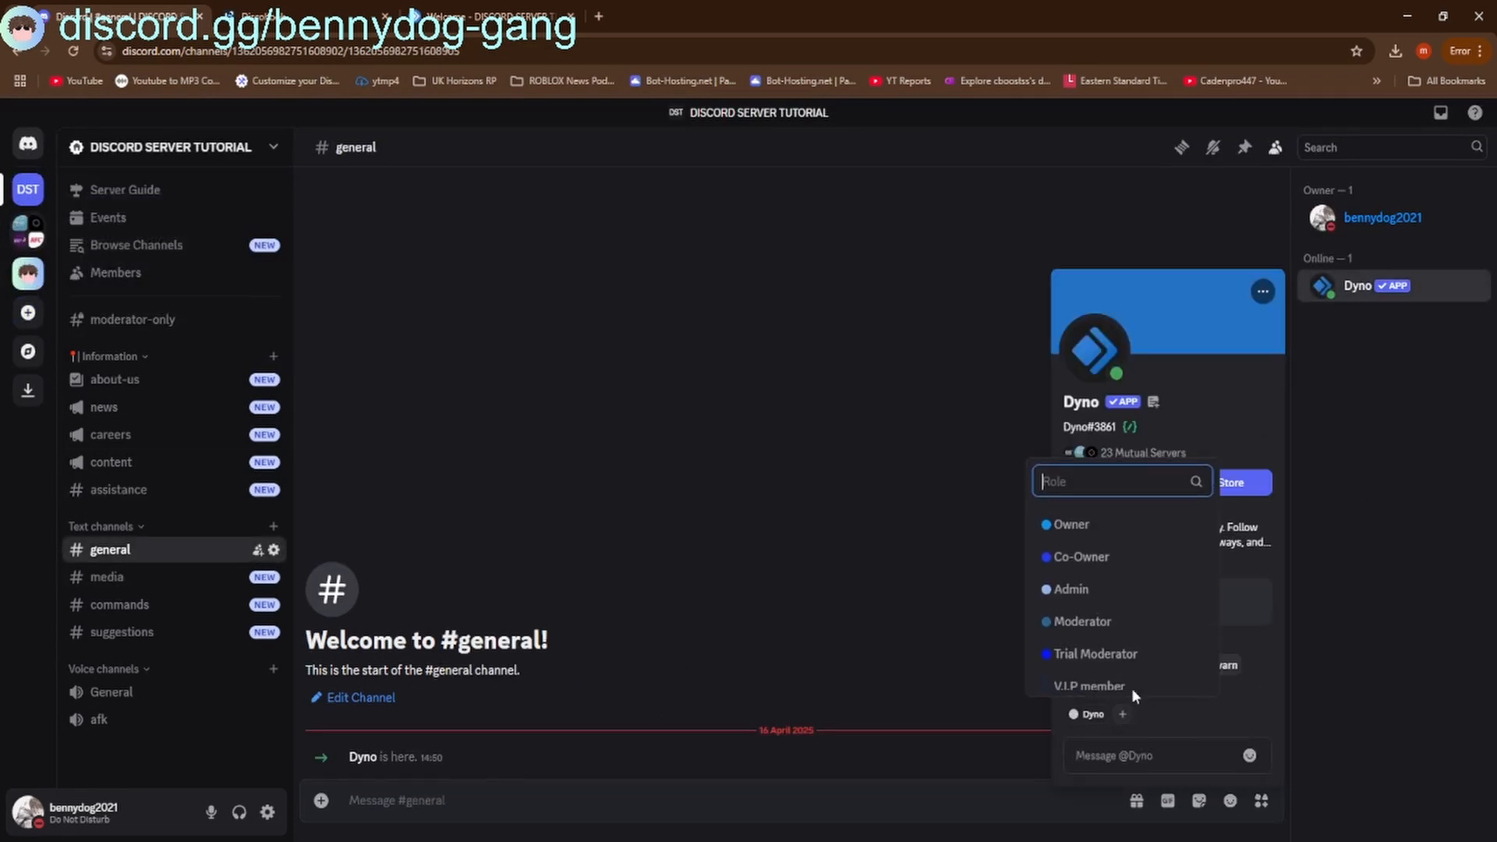
click(1100, 591)
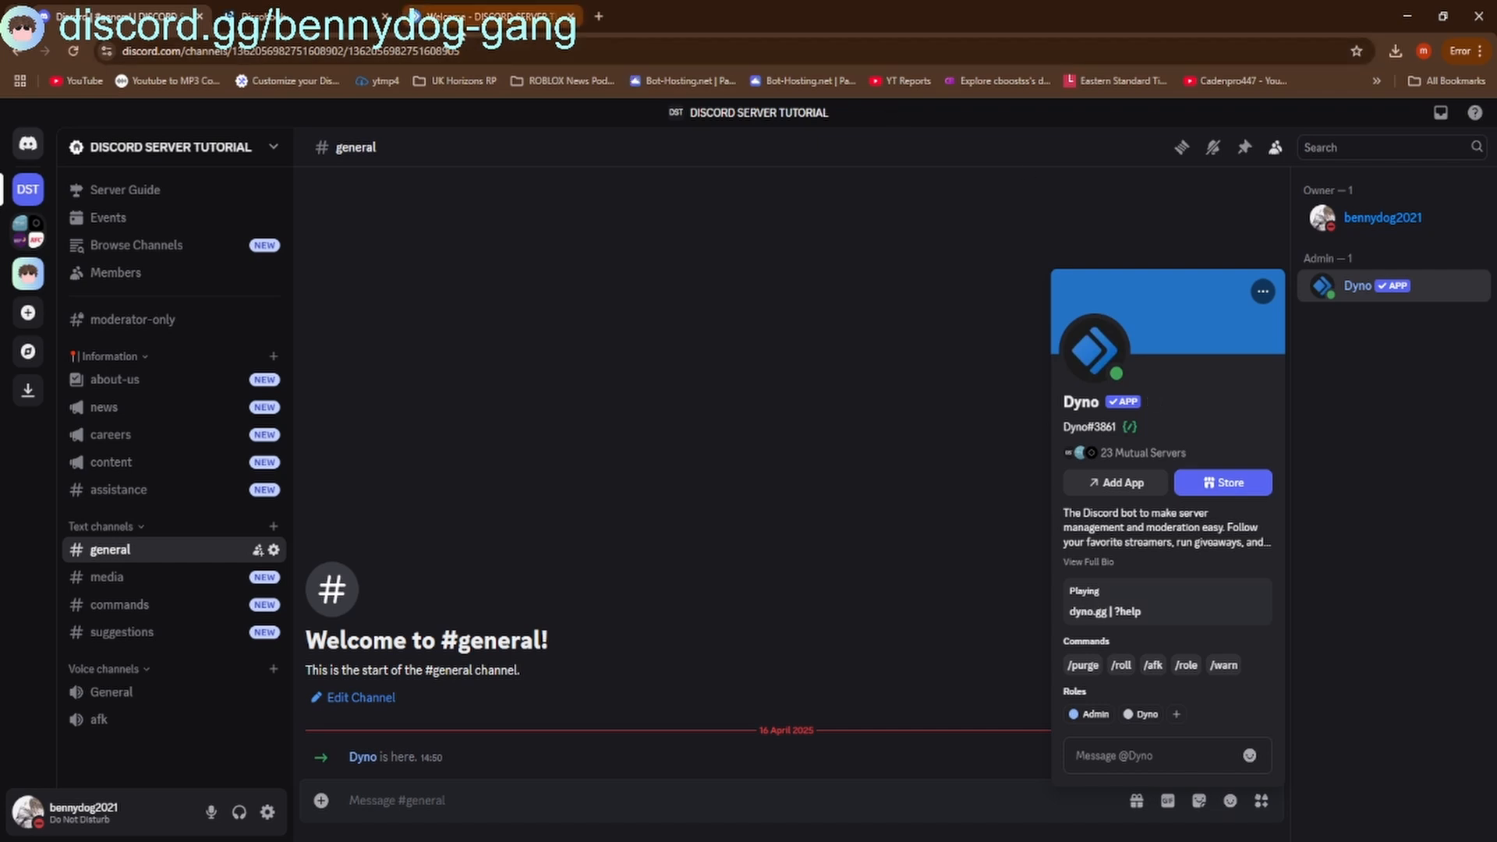
Switch to Discohook and look over its message editor and sample message
click(479, 16)
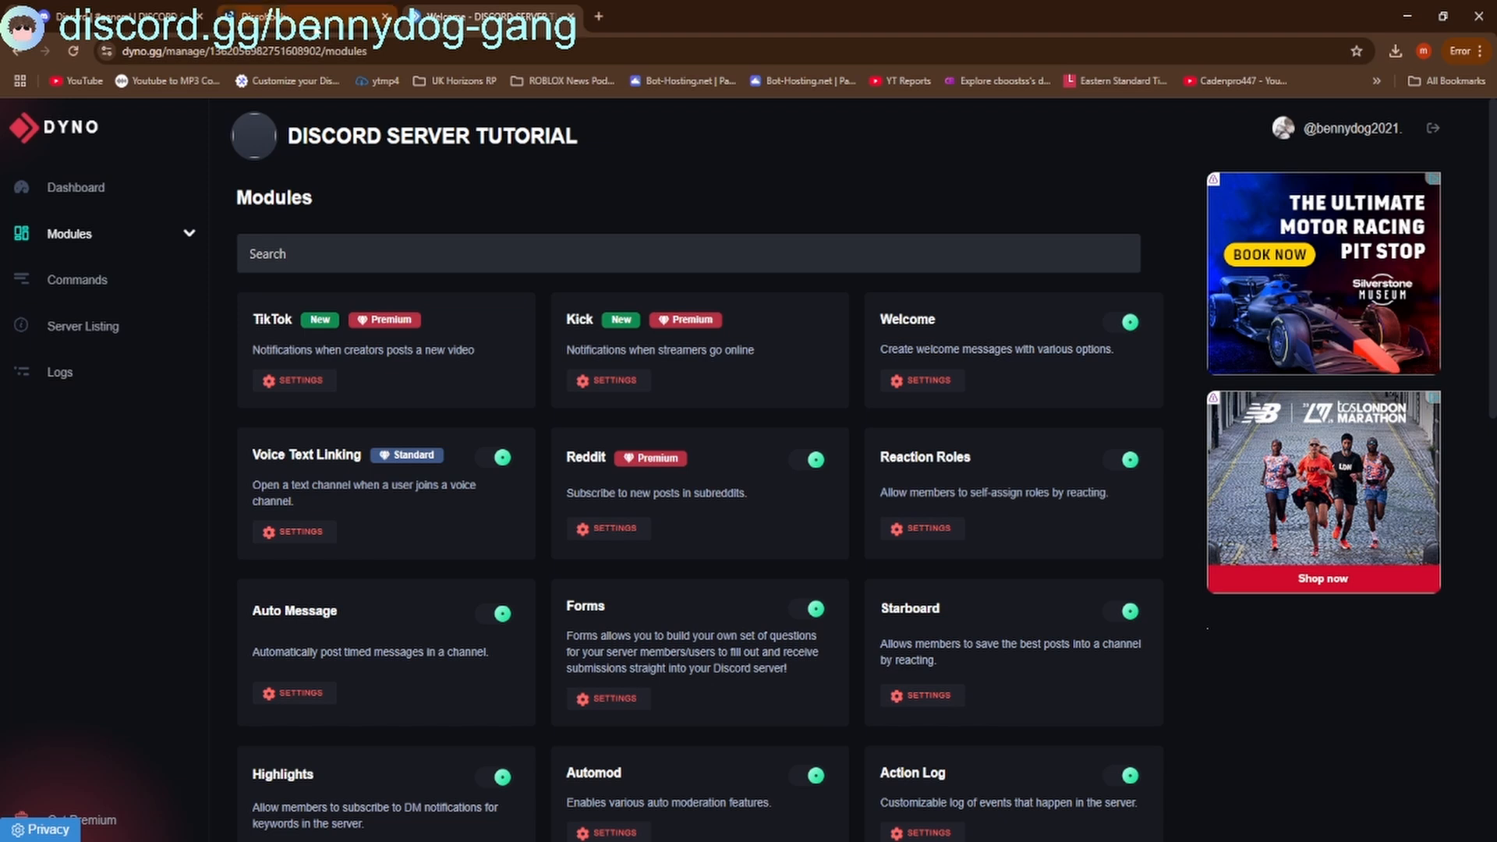
click(312, 18)
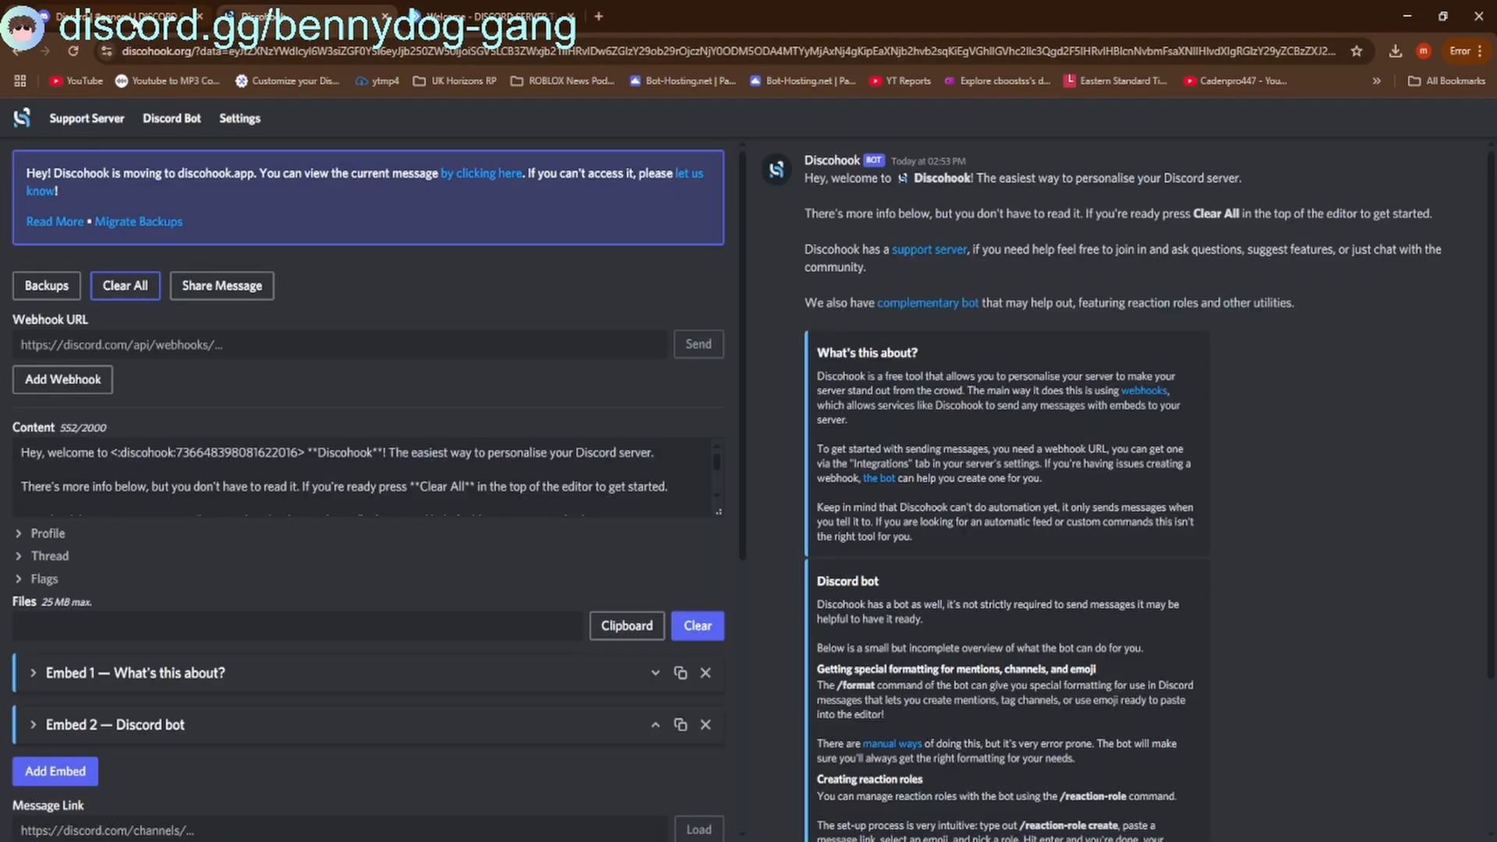
click(124, 16)
click(312, 17)
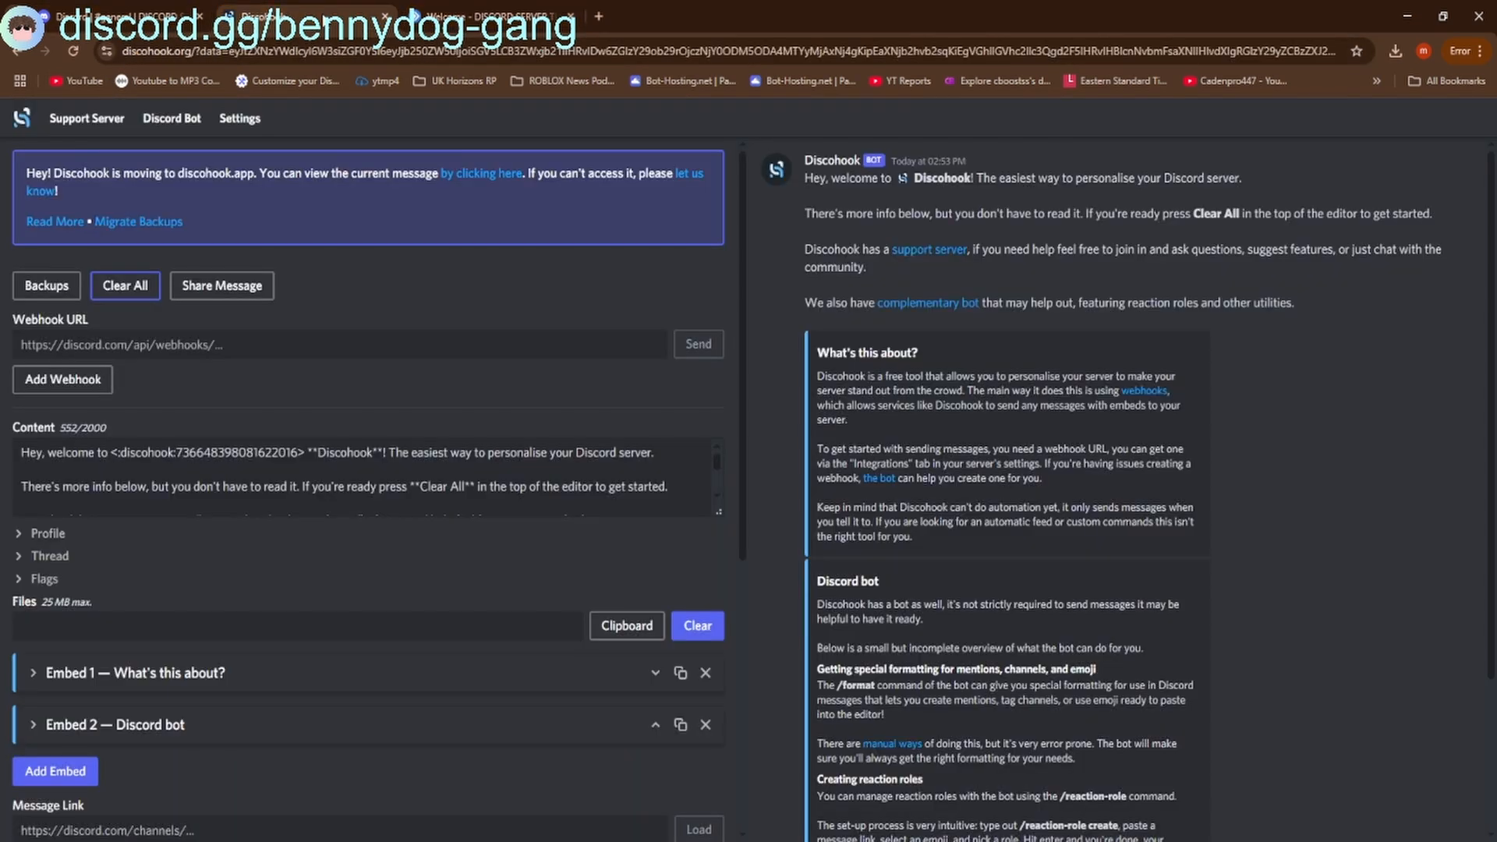
click(53, 24)
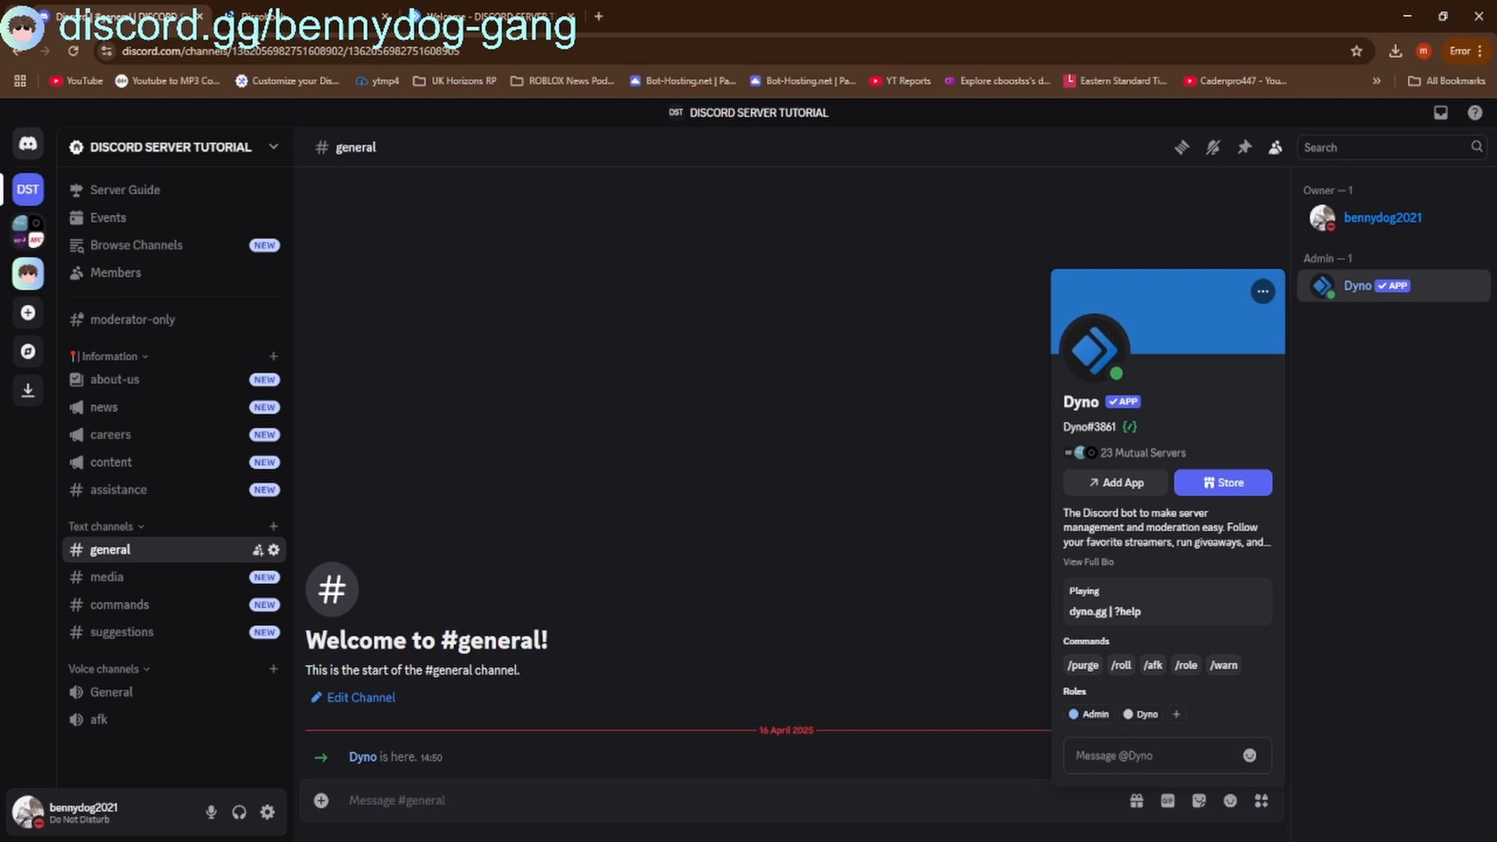
click(265, 26)
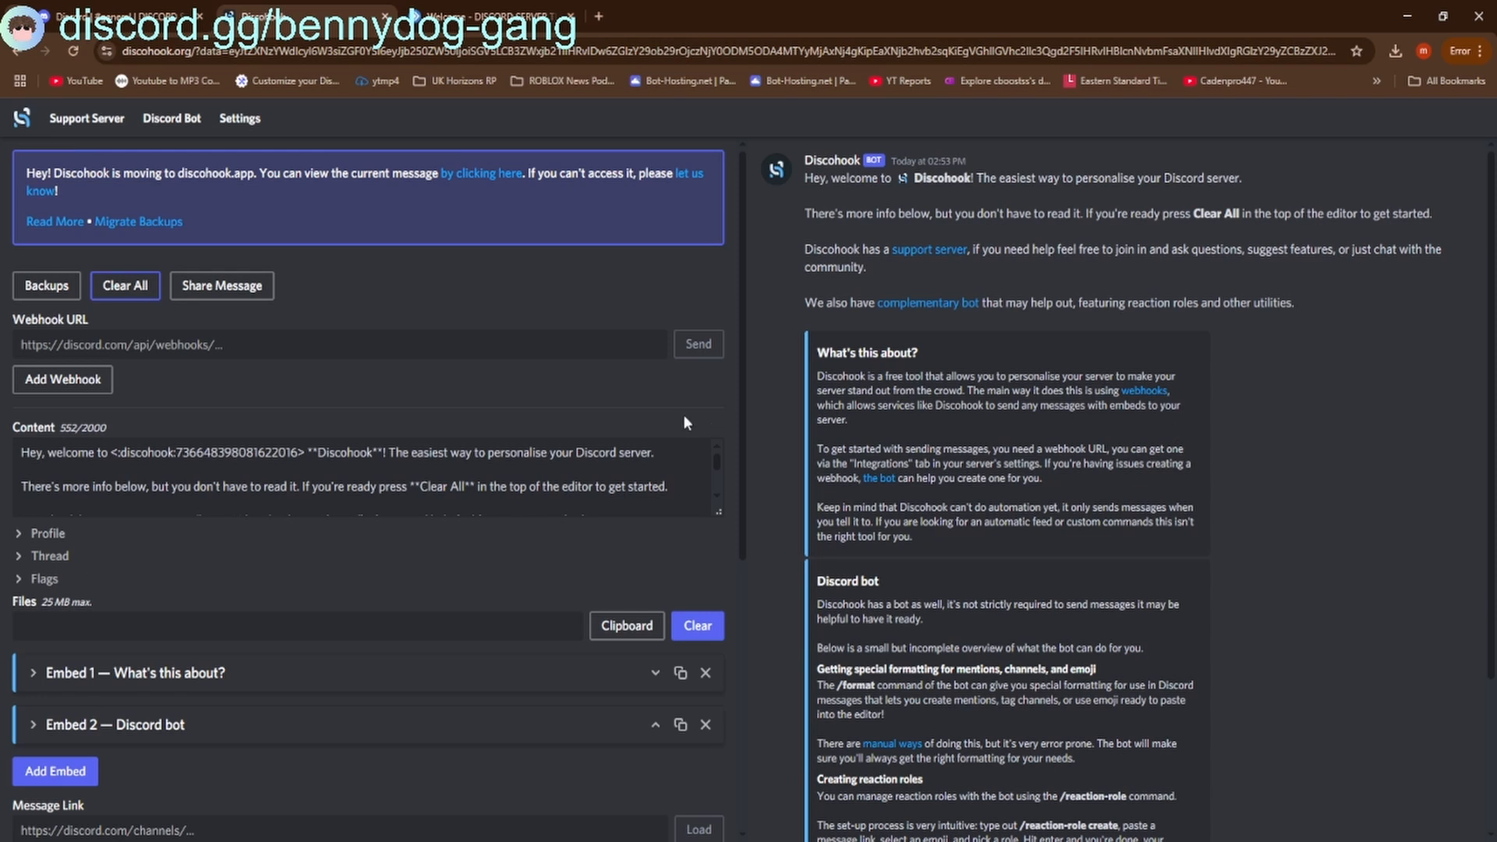
scroll(988, 417, down, 3)
scroll(988, 414, up, 3)
scroll(976, 402, down, 3)
scroll(976, 401, up, 3)
Clear all of the sample content from the Discohook message
click(417, 839)
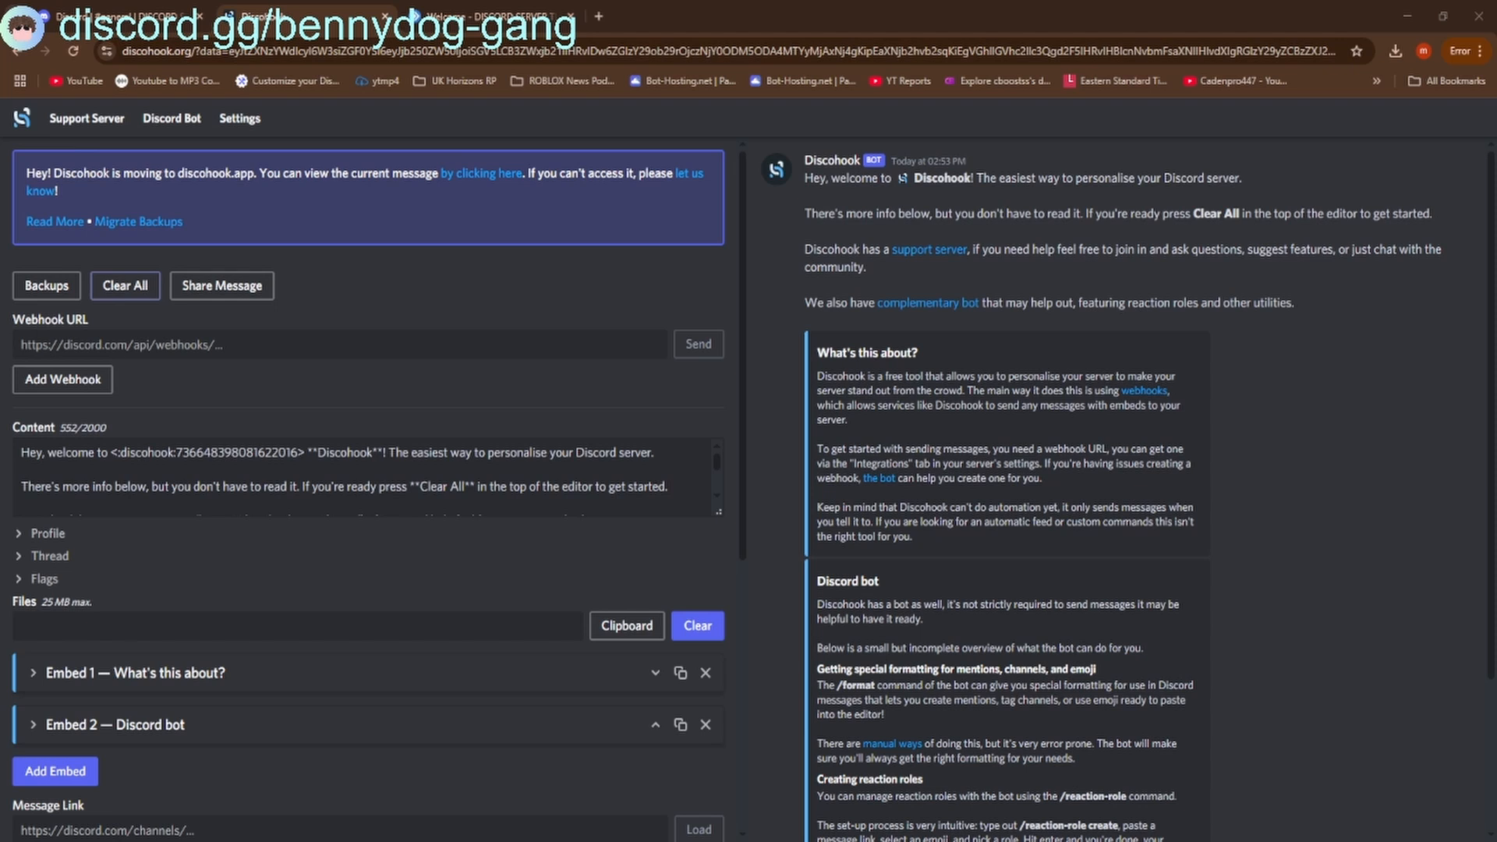
click(410, 467)
click(132, 294)
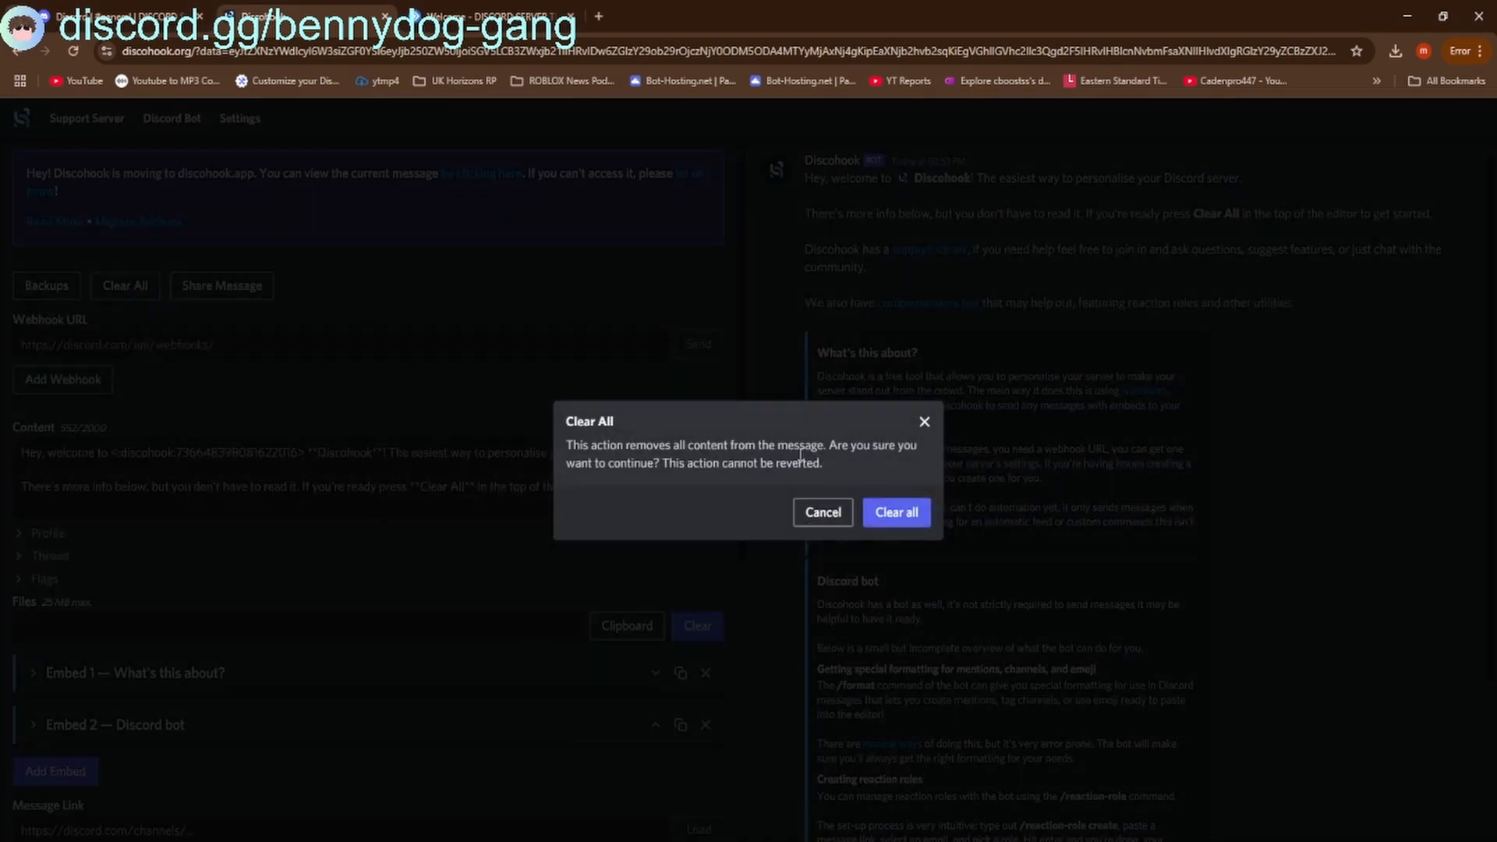
click(898, 513)
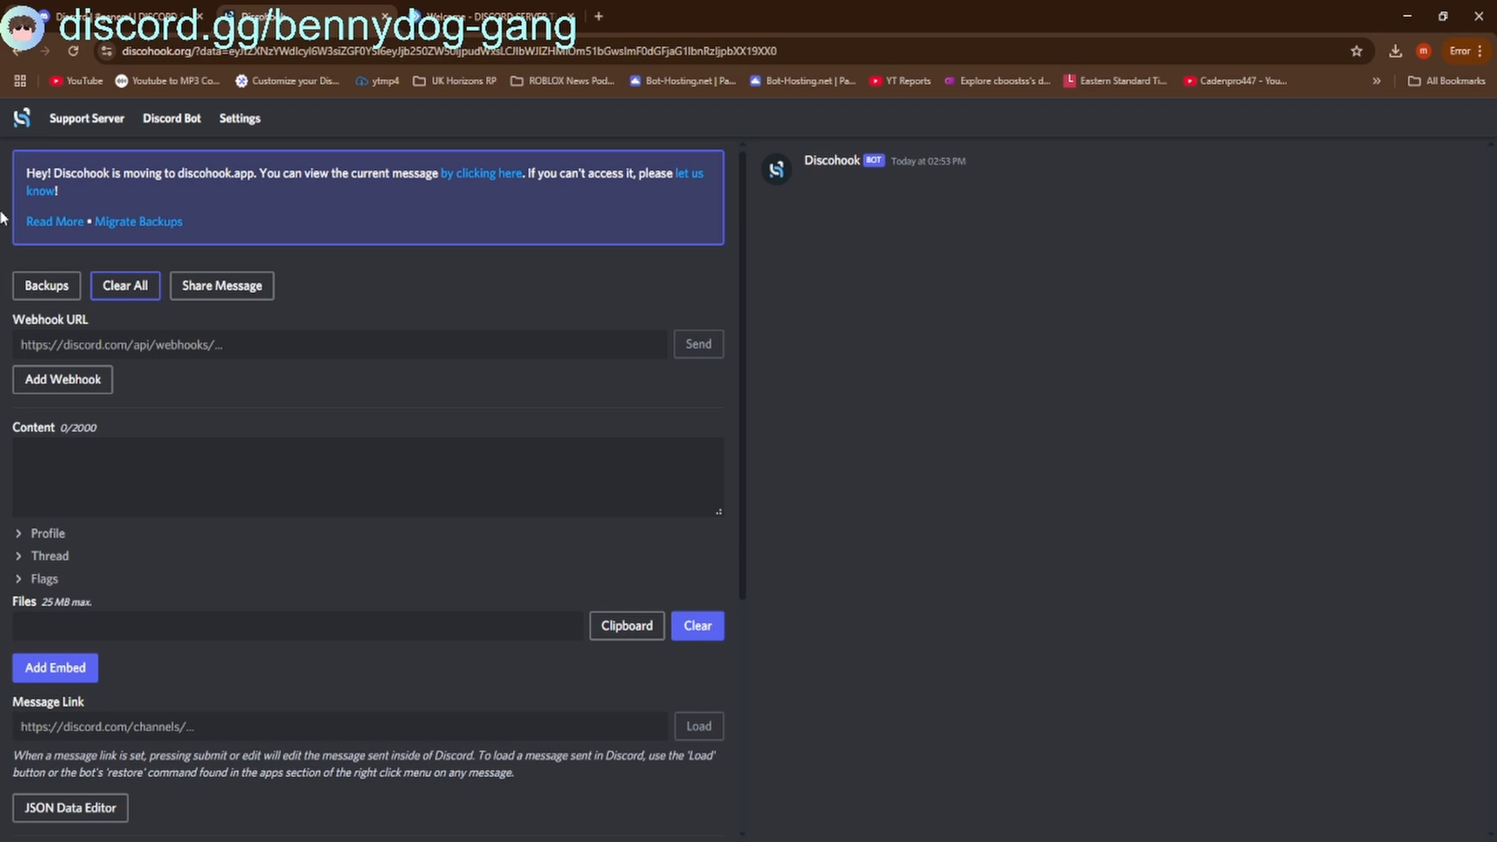
click(366, 477)
text(@)
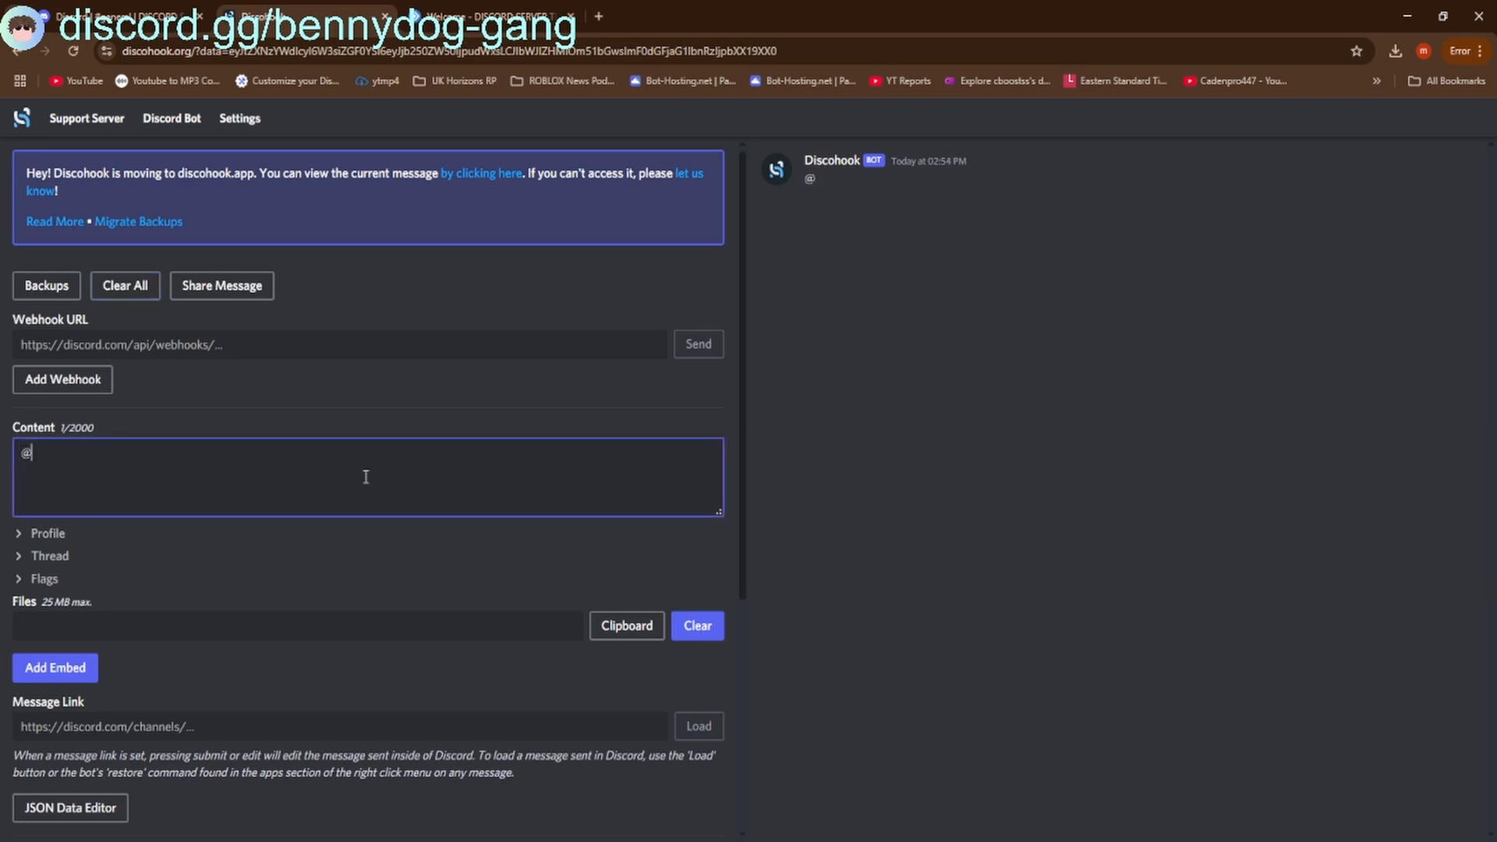
text(every)
key(BackSpace)
key(BackSpace)
key(BackSpace)
key(BackSpace)
text(fv)
key(BackSpace)
key(BackSpace)
text(very)
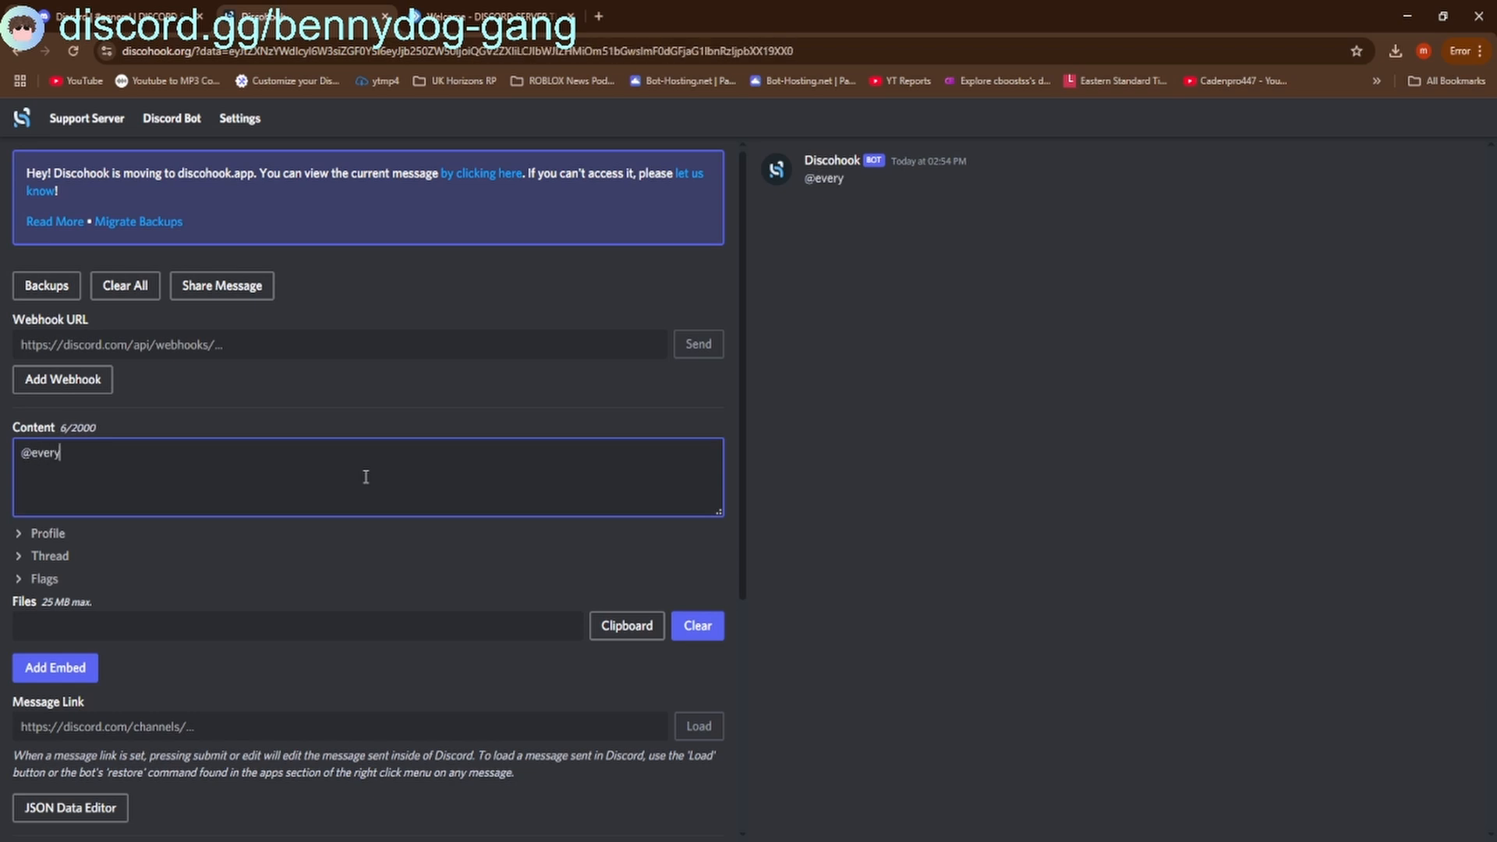
text(one)
key(BackSpace)
key(BackSpace)
key(BackSpace)
key(BackSpace)
key(BackSpace)
key(BackSpace)
key(BackSpace)
key(BackSpace)
key(BackSpace)
text(@)
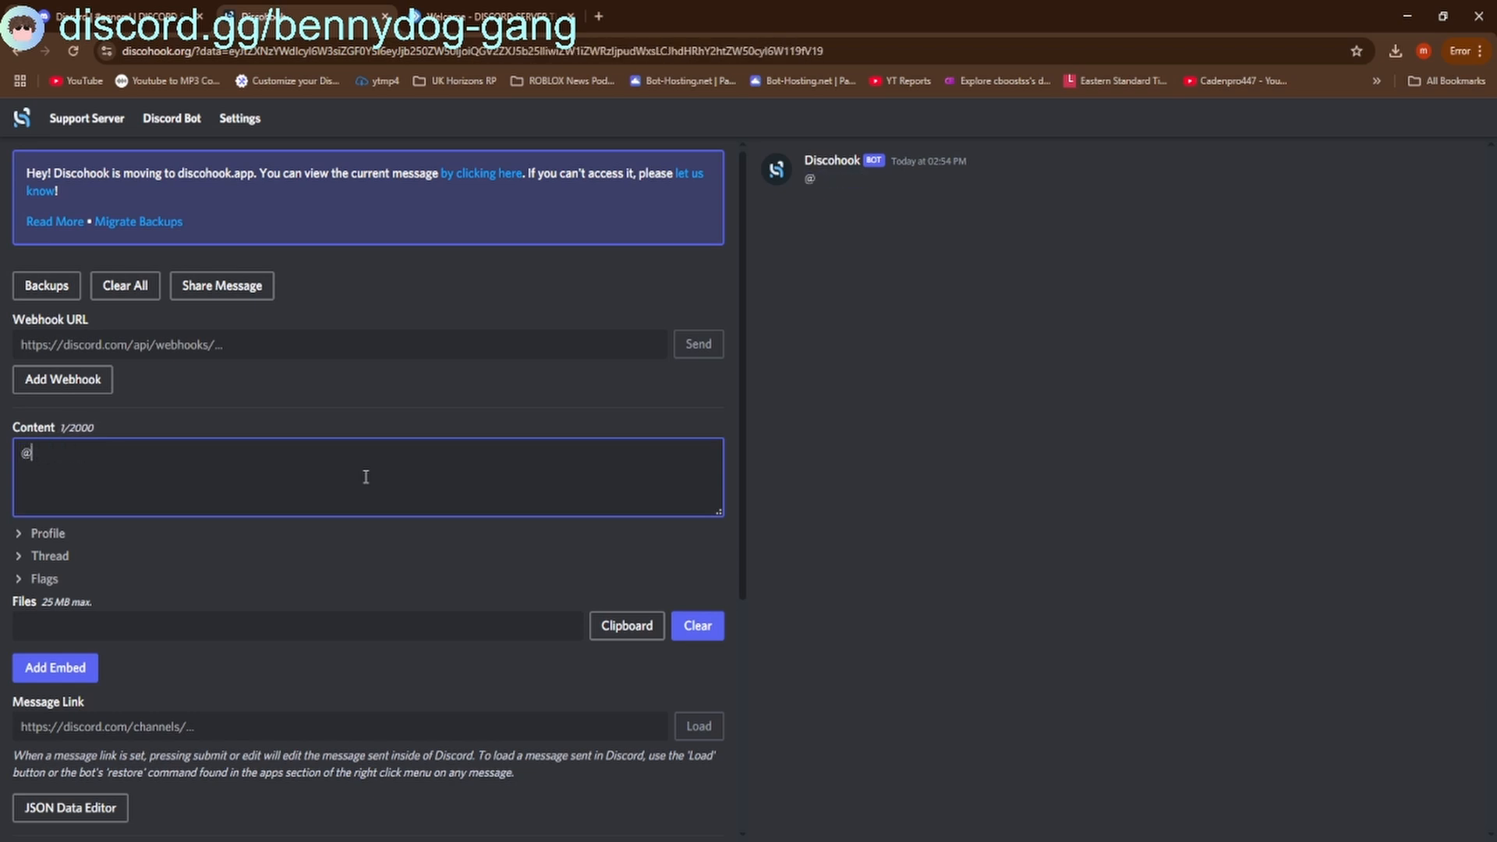
text(here)
key(BackSpace)
key(BackSpace)
key(BackSpace)
key(BackSpace)
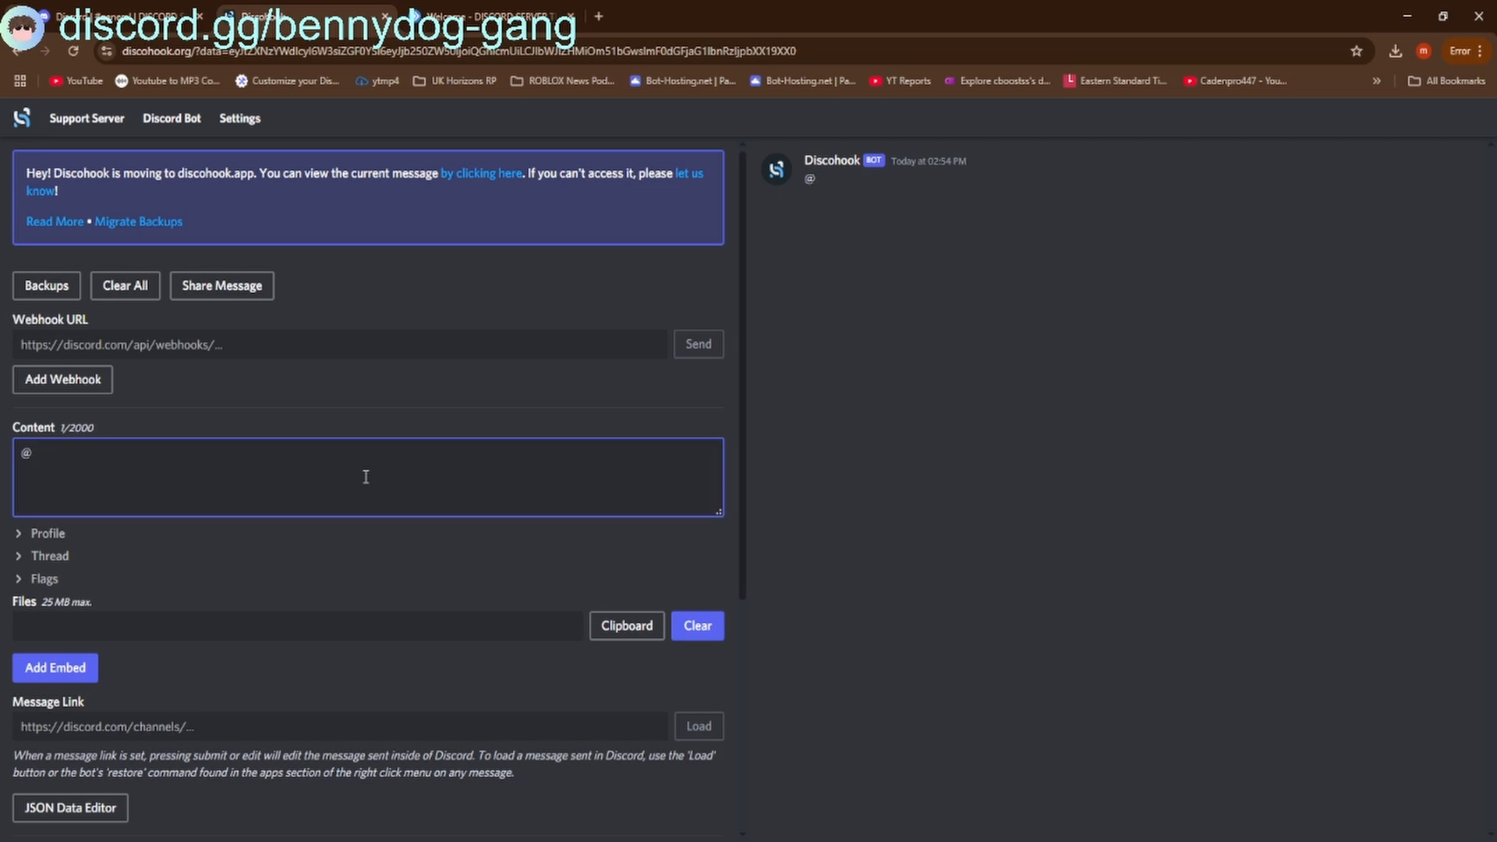
text(everyone)
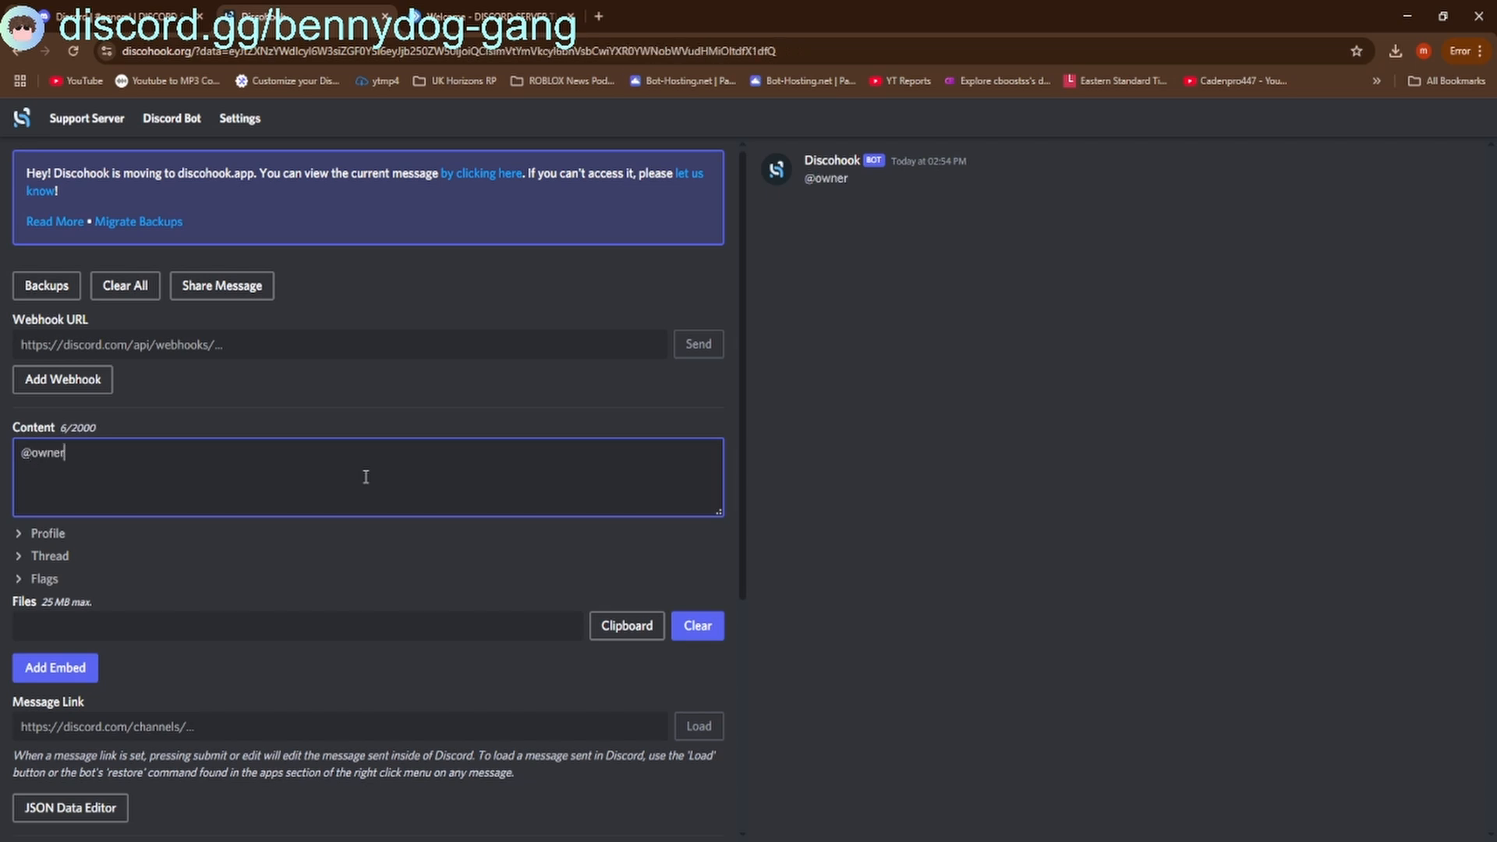
key(BackSpace)
key(BackSpace)
key(BackSpace)
key(BackSpace)
key(BackSpace)
key(BackSpace)
key(BackSpace)
key(BackSpace)
key(BackSpace)
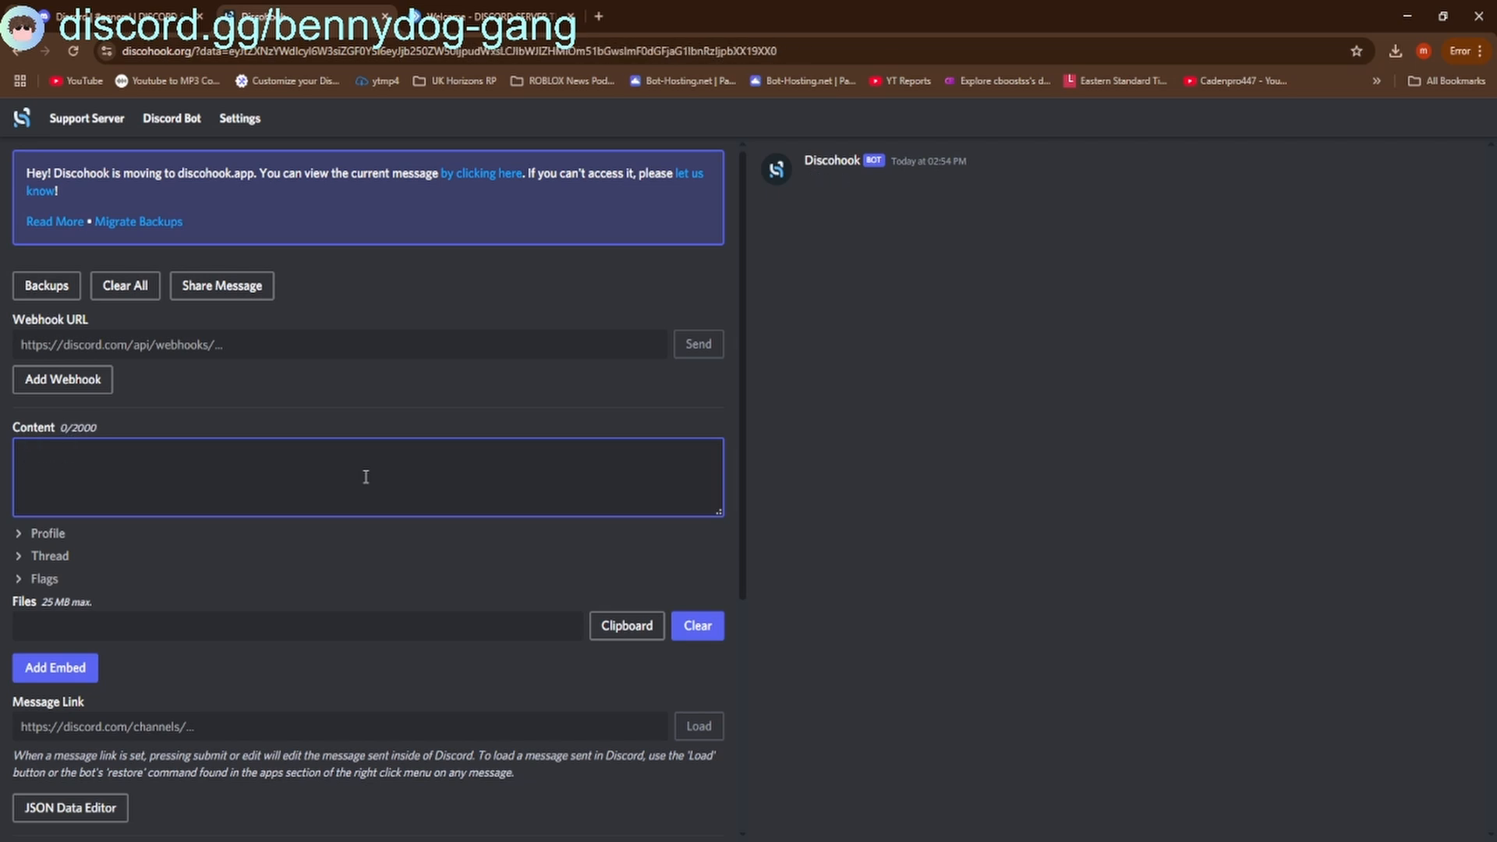
click(69, 675)
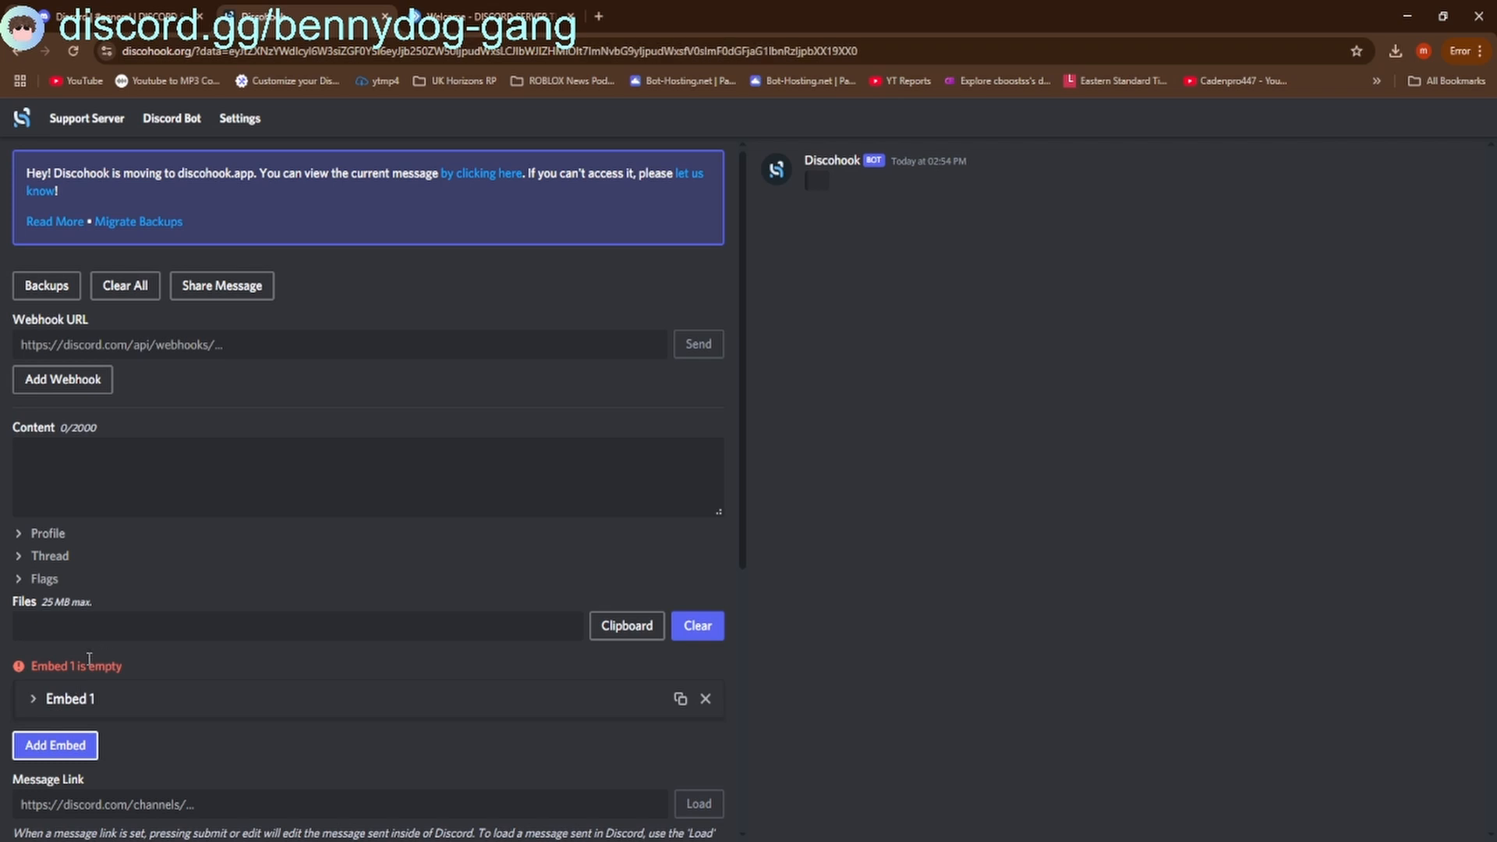
scroll(89, 659, down, 1)
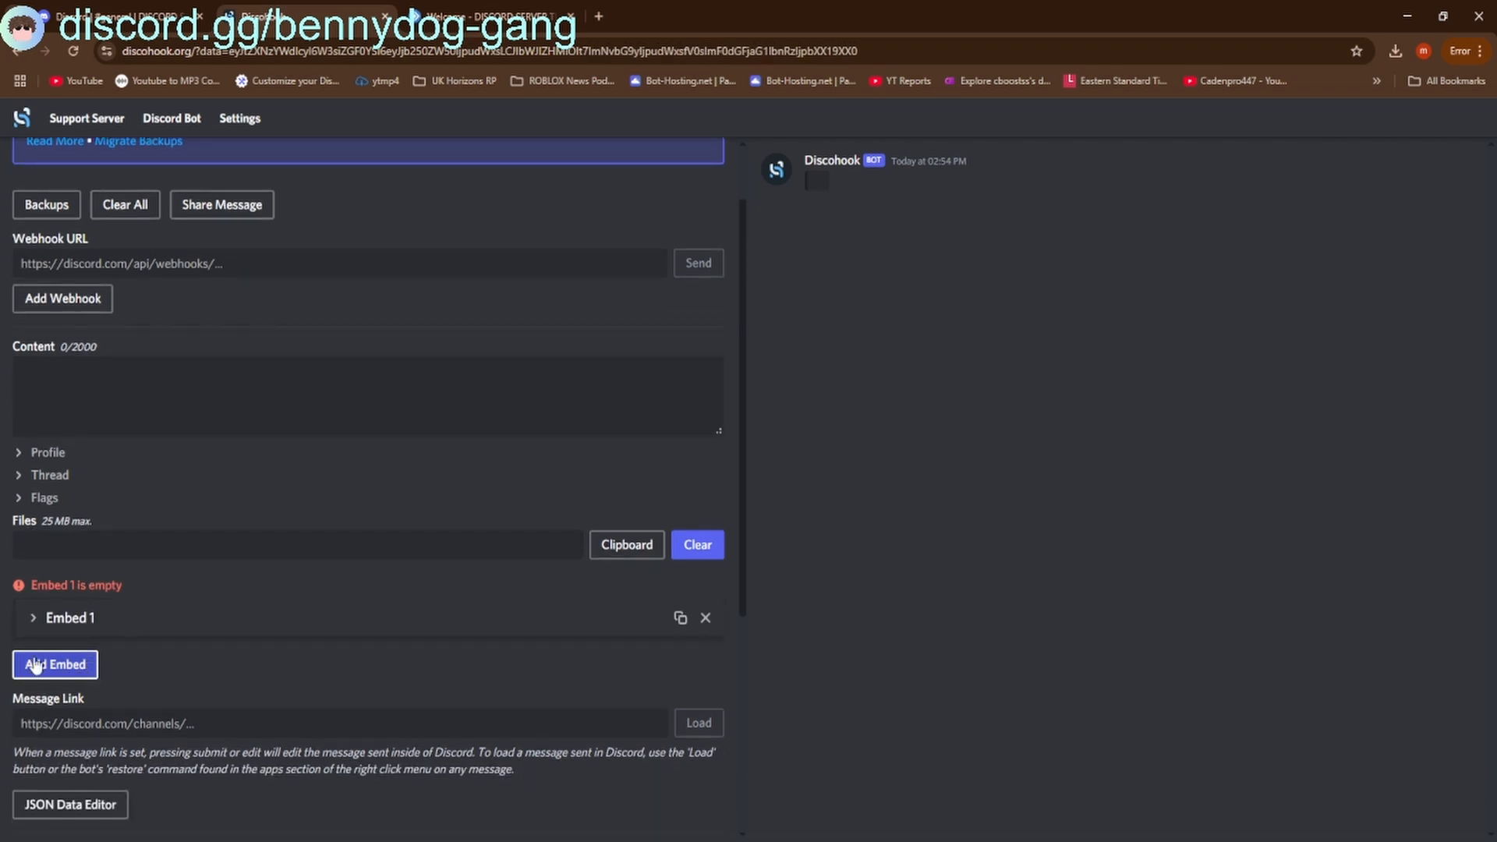
click(706, 617)
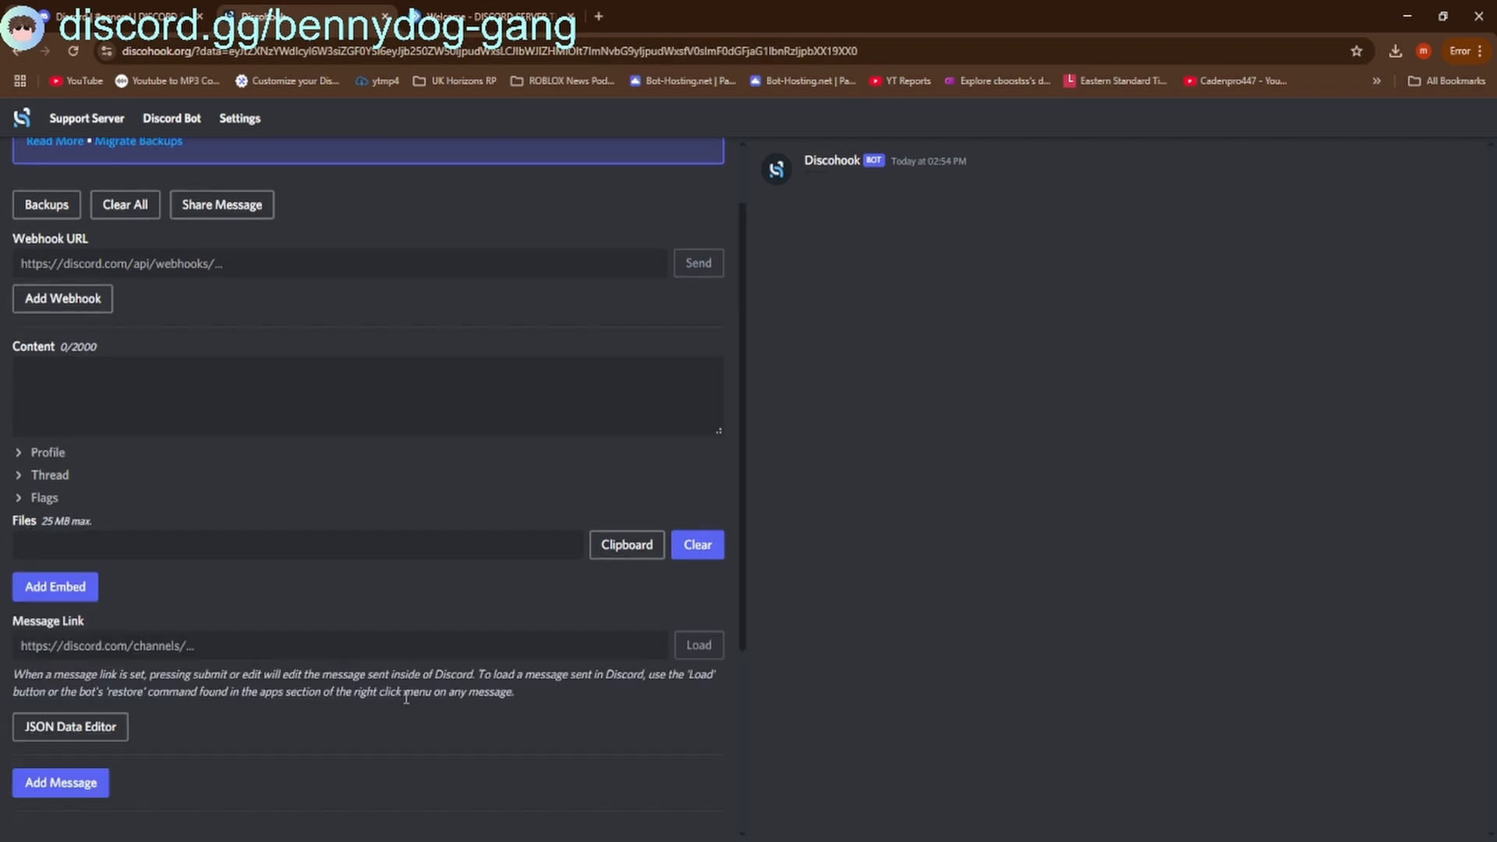
Add a new embed to the message and expand the embed and its body section
click(48, 586)
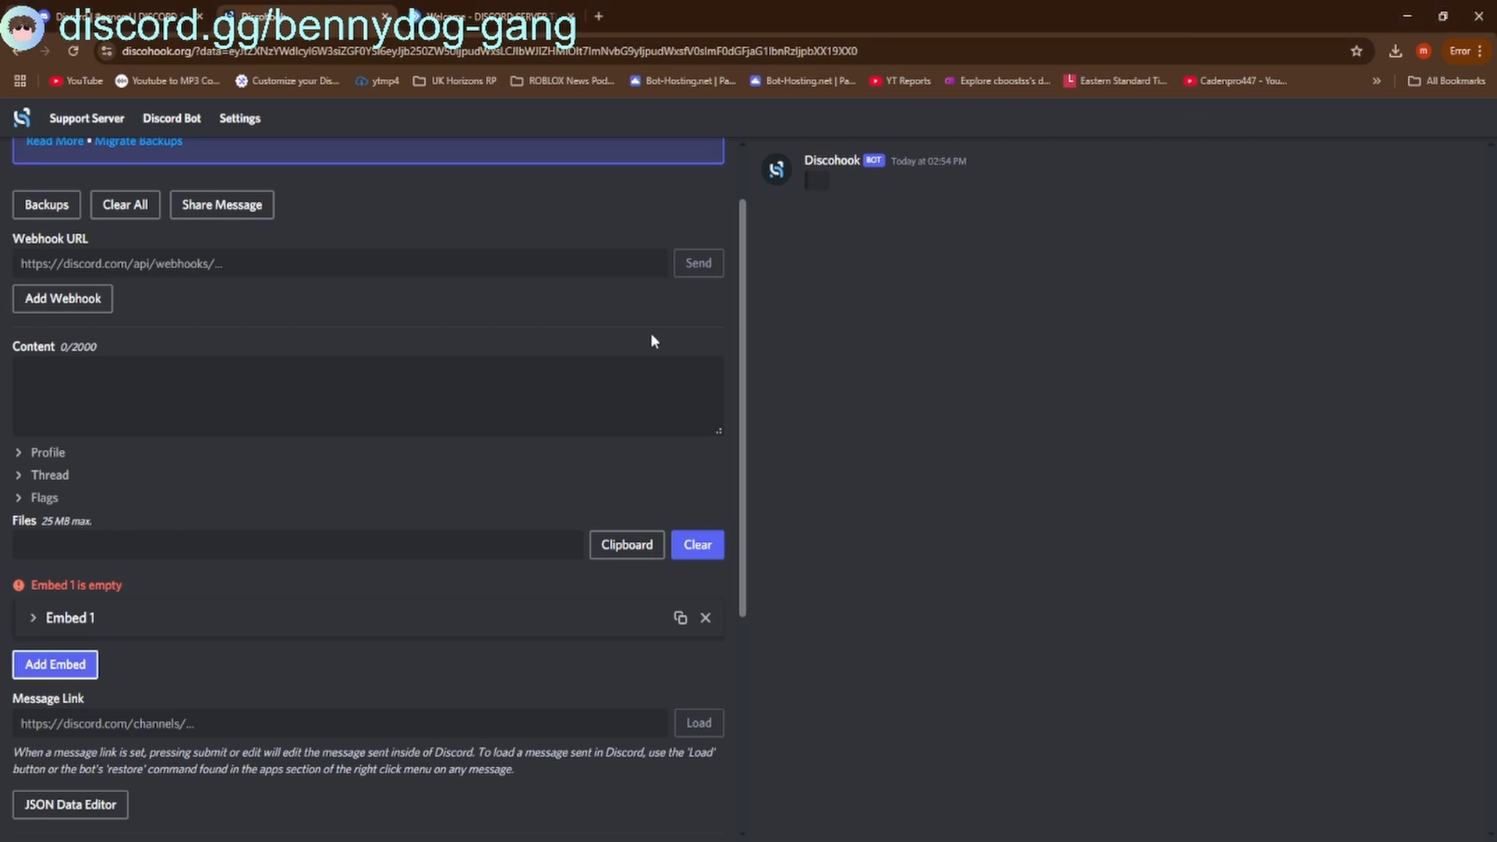
click(25, 627)
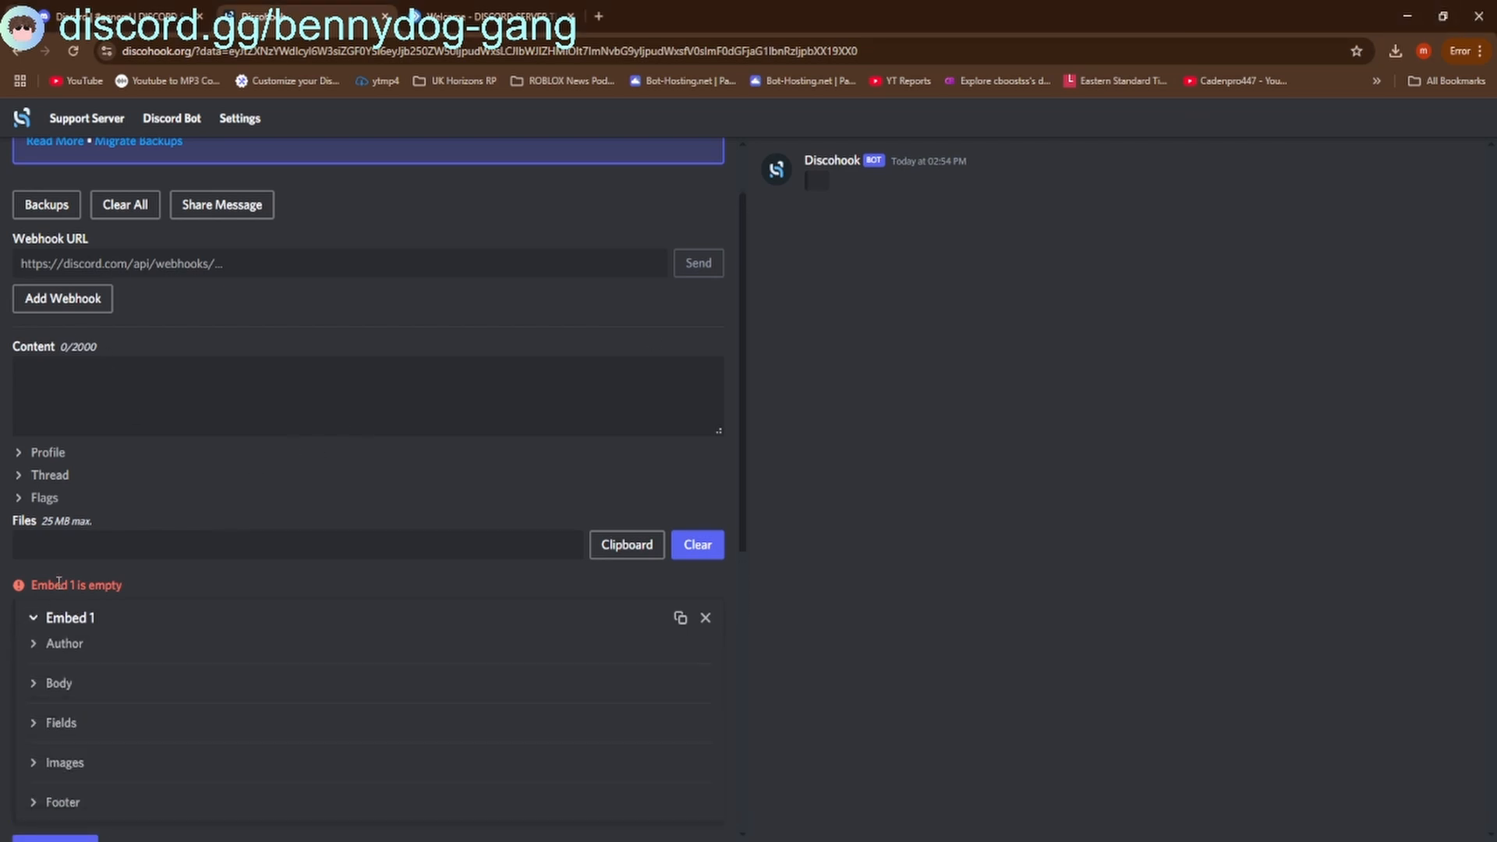
click(32, 619)
click(32, 619)
click(34, 687)
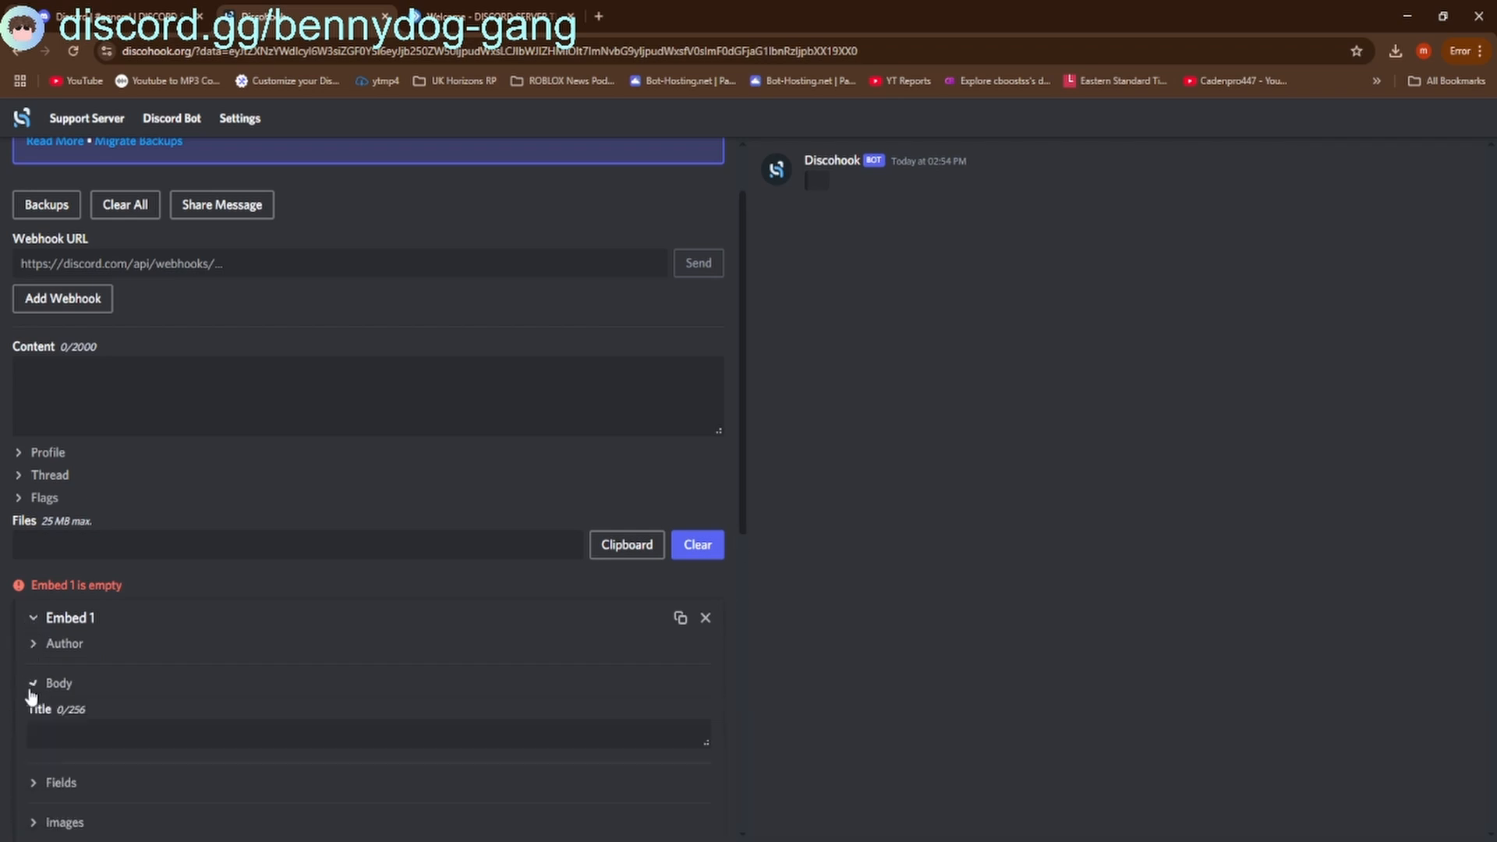
Enter "Weclome to Discord Server Tutioral" as the embed's title
scroll(161, 601, down, 3)
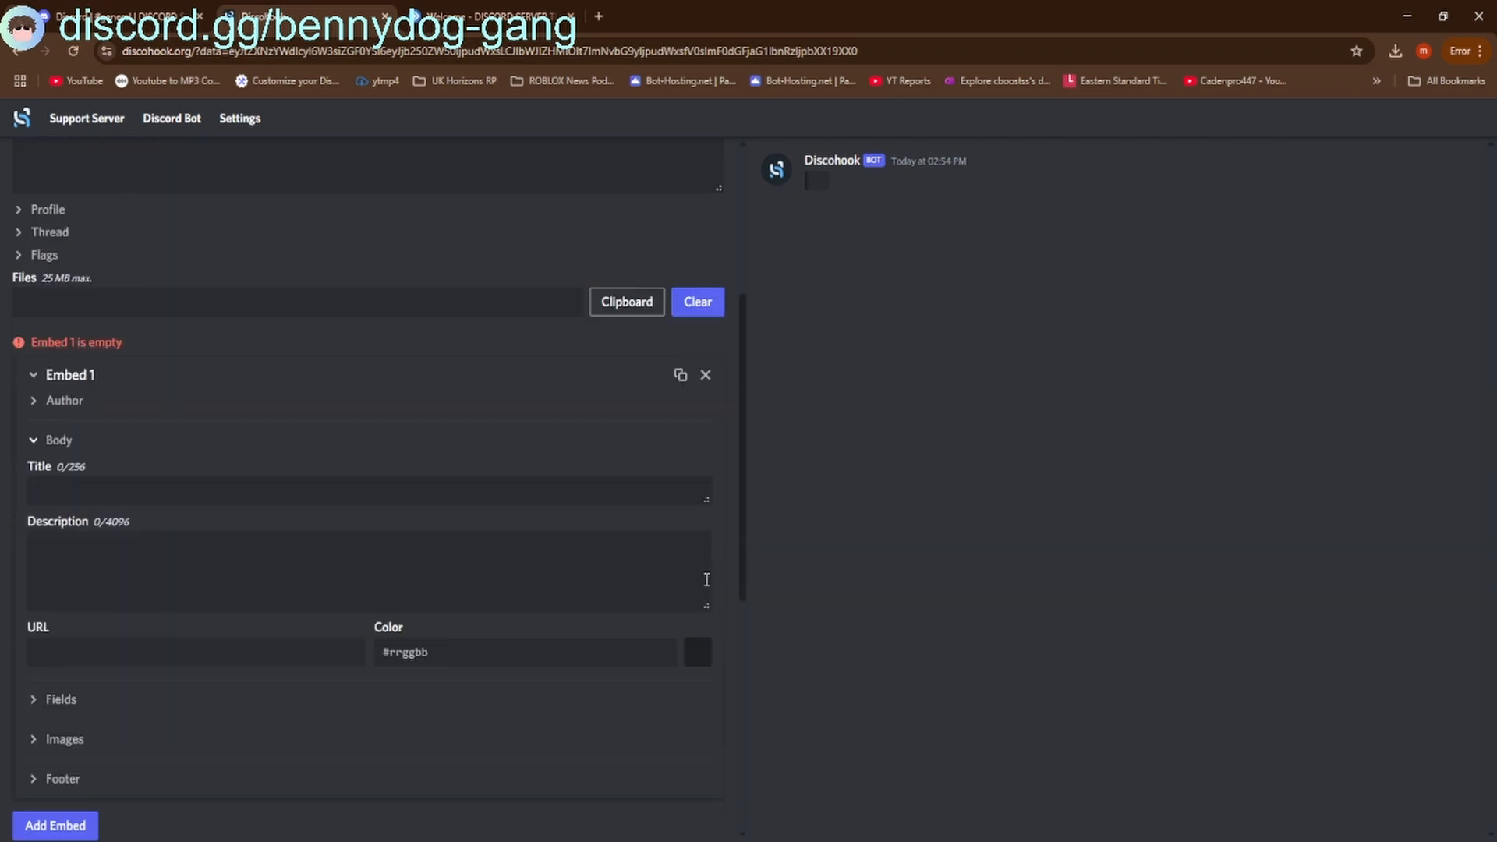
click(317, 493)
text(Weclome to)
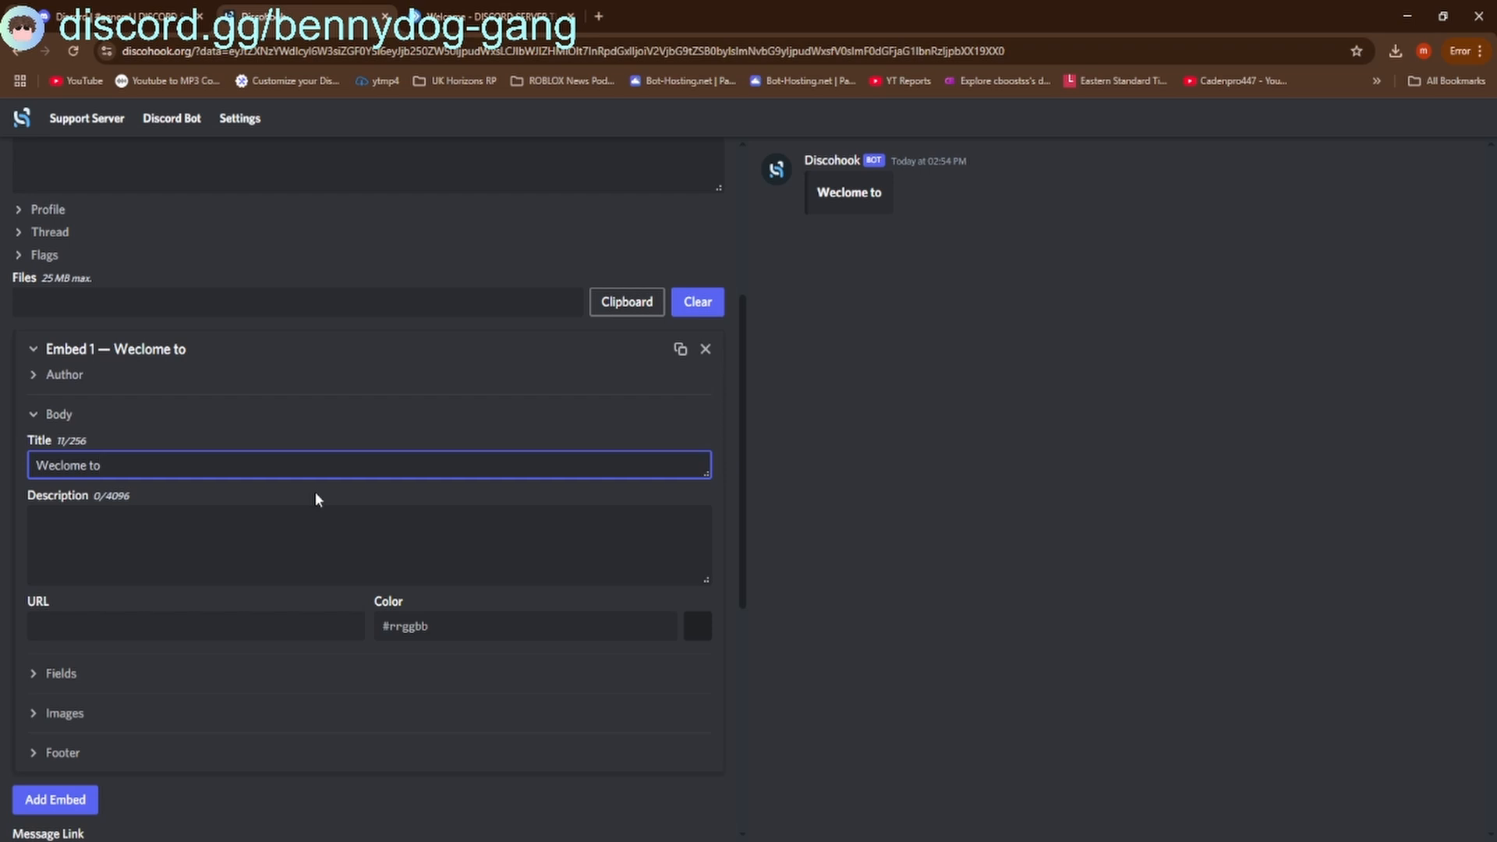
text(Discord s)
text(er)
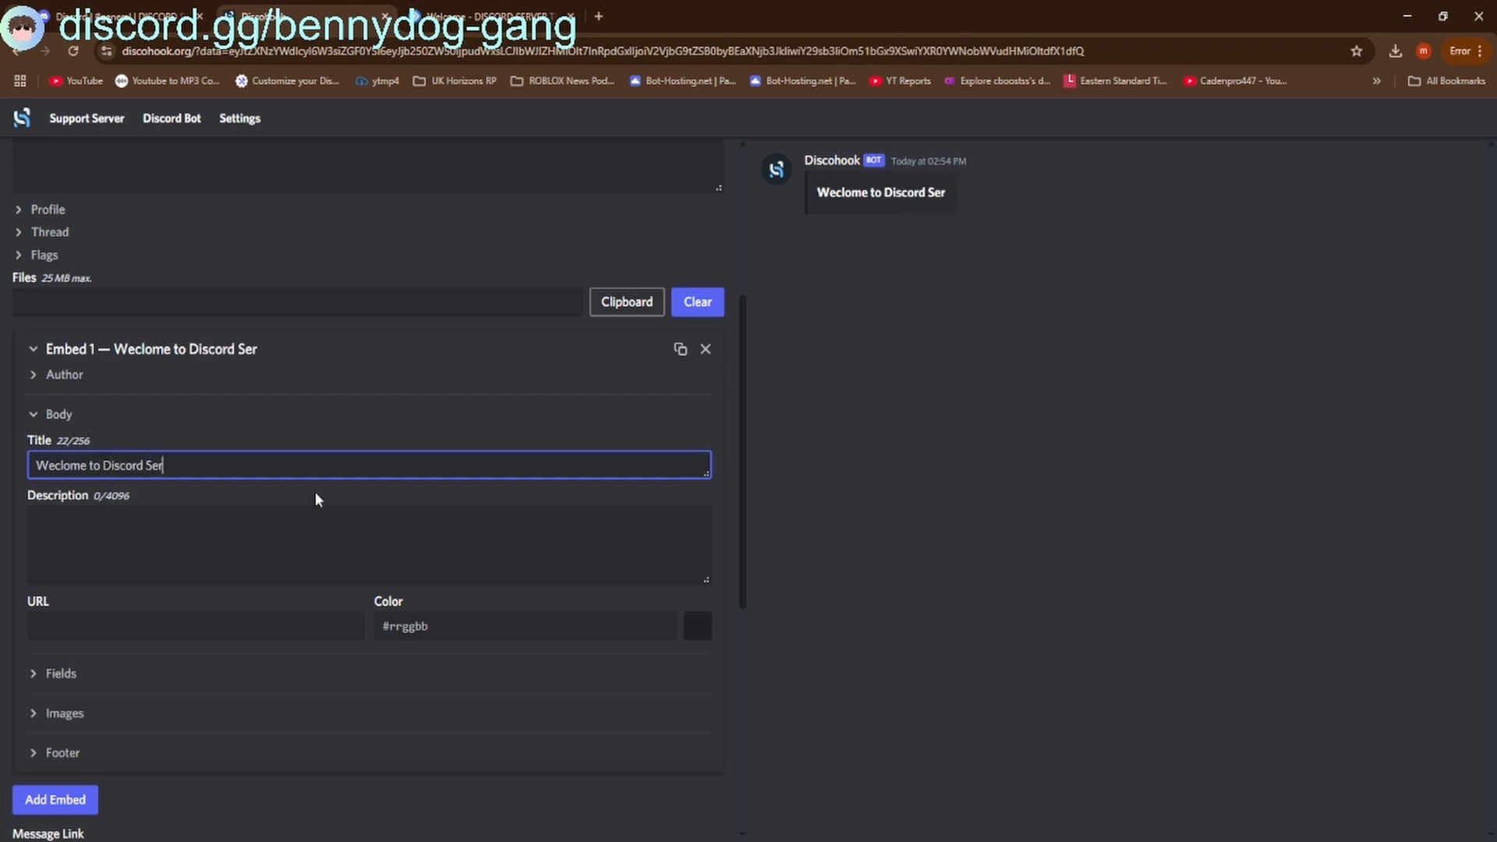
text(ver Tutu)
key(BackSpace)
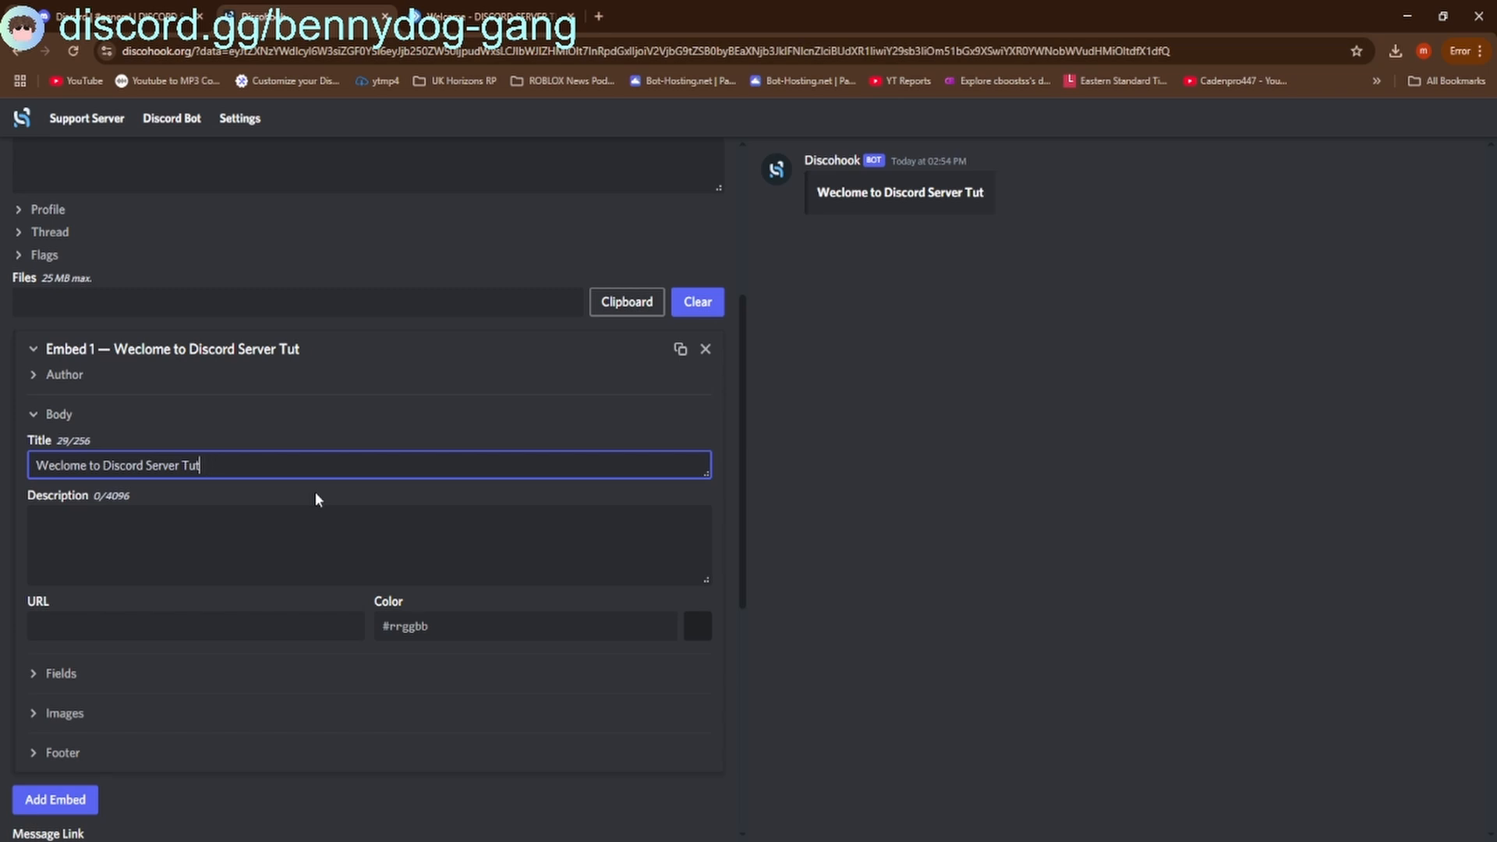
text(ioral)
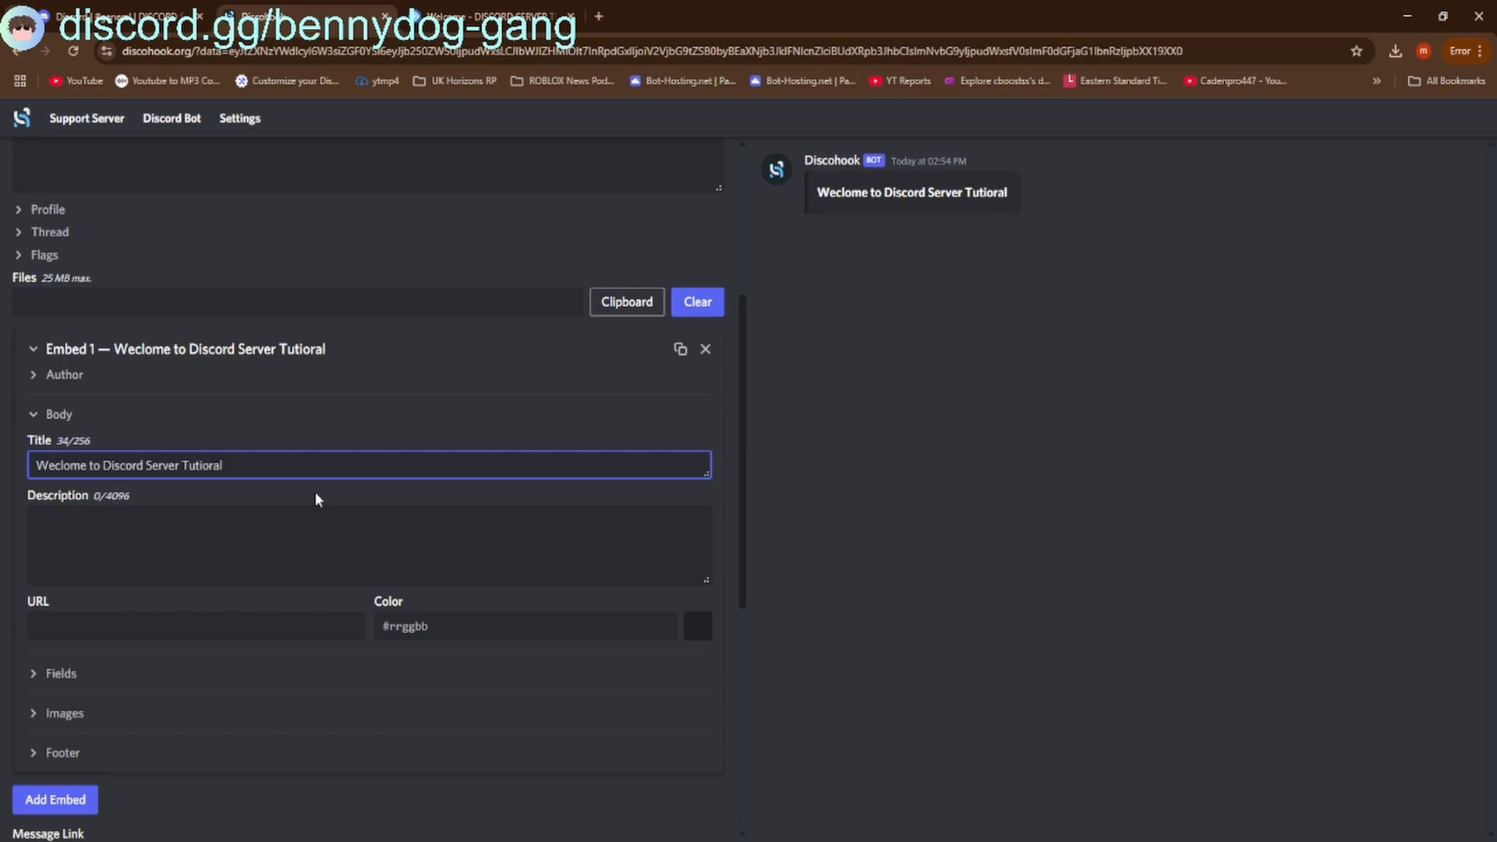
Correct the last word of the embed title to "Tutorial" and end the title with a period
key(BackSpace)
key(BackSpace)
key(BackSpace)
key(BackSpace)
key(BackSpace)
text(orial)
text(/)
key(BackSpace)
text(.+)
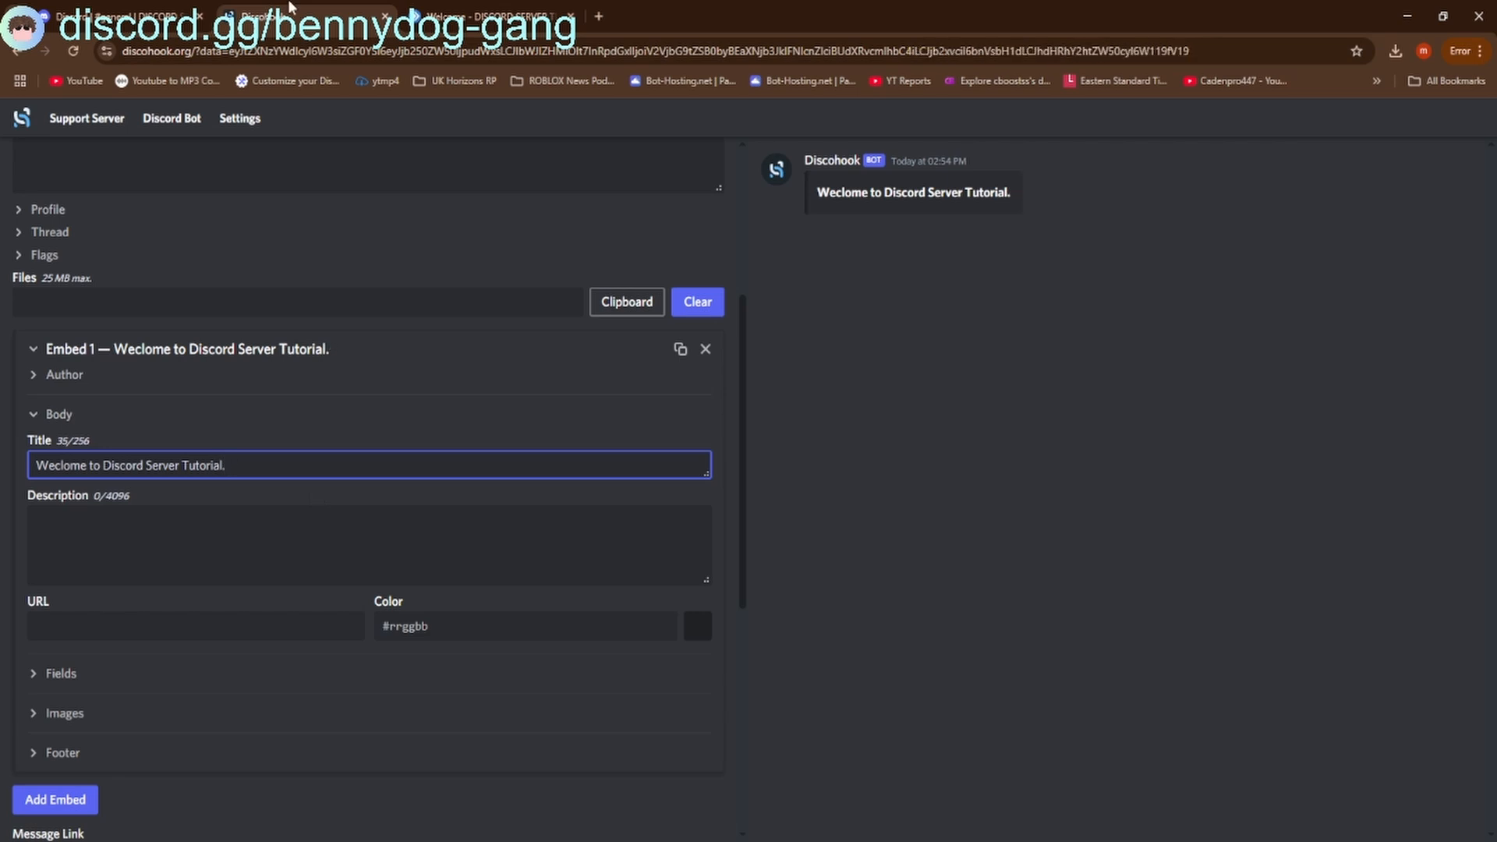
Switch to Discord and look through the Bennydog Gang information channel and the Harrogate Secondary School blacklists and announcements channels for sample text
click(125, 16)
click(28, 273)
click(28, 273)
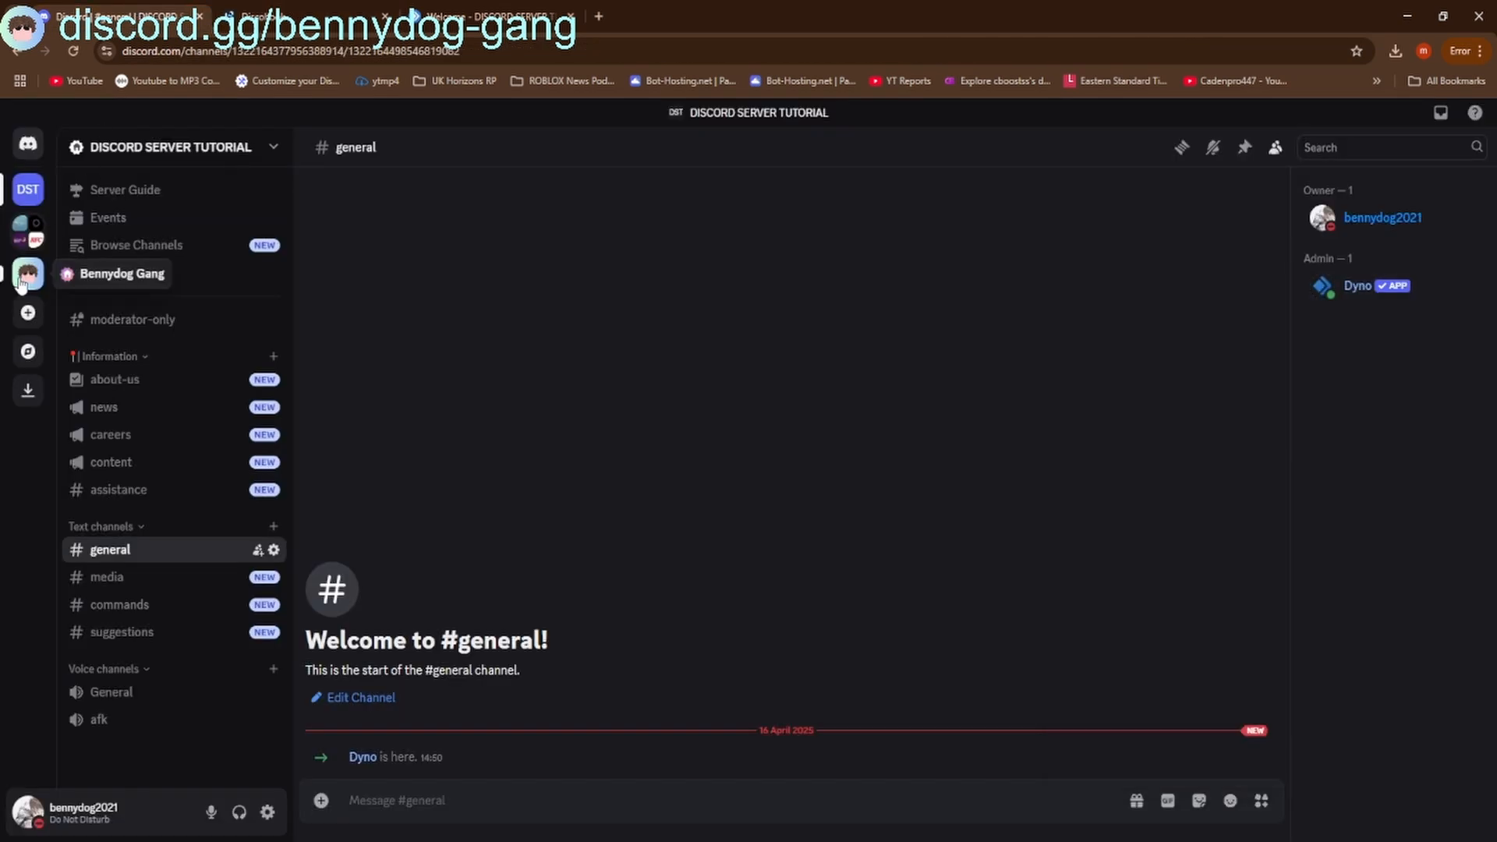
click(117, 241)
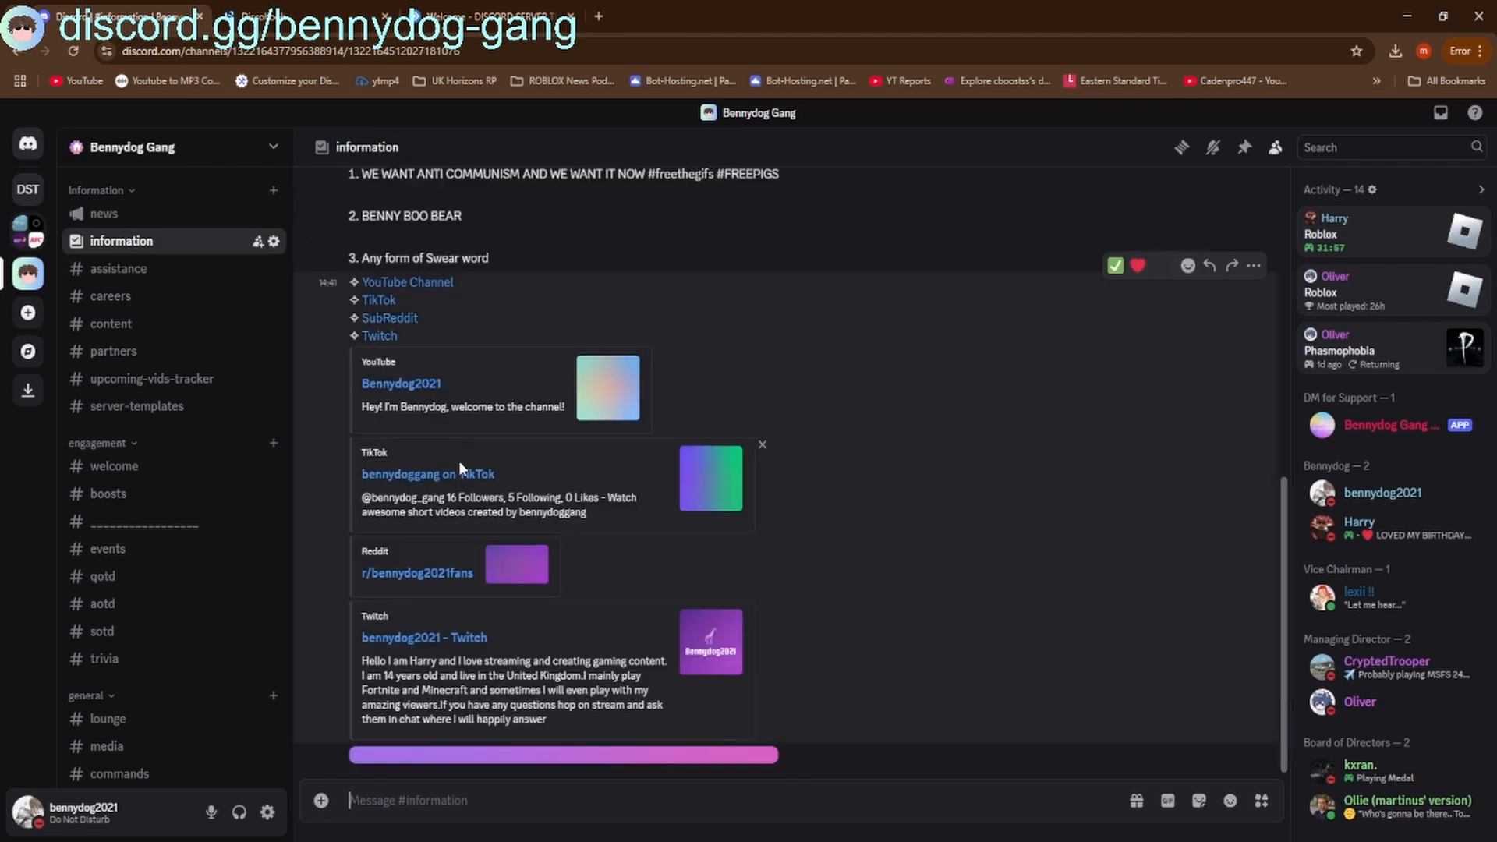
scroll(458, 461, up, 10)
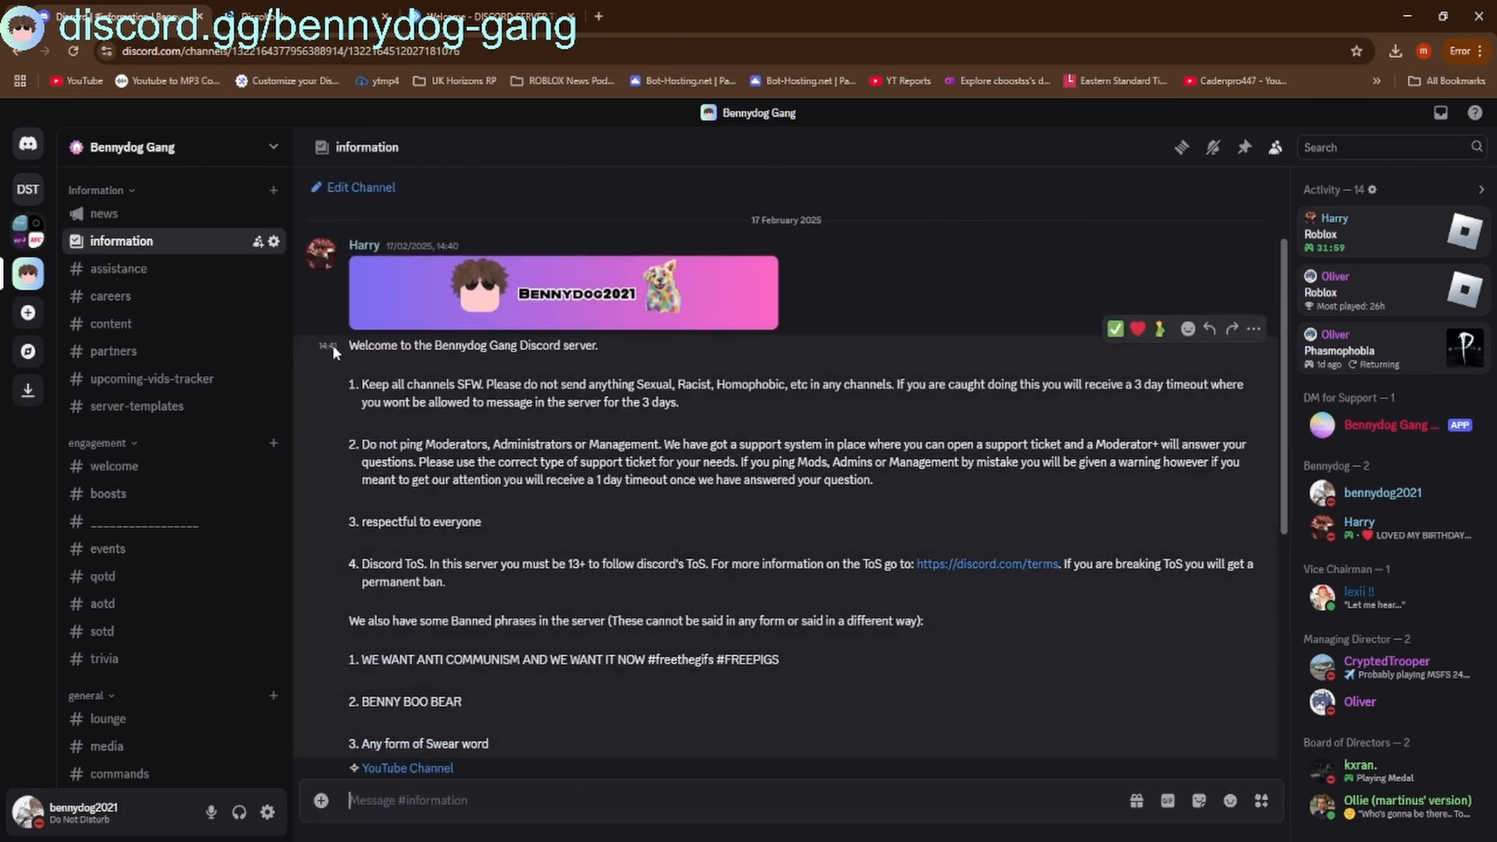
click(17, 244)
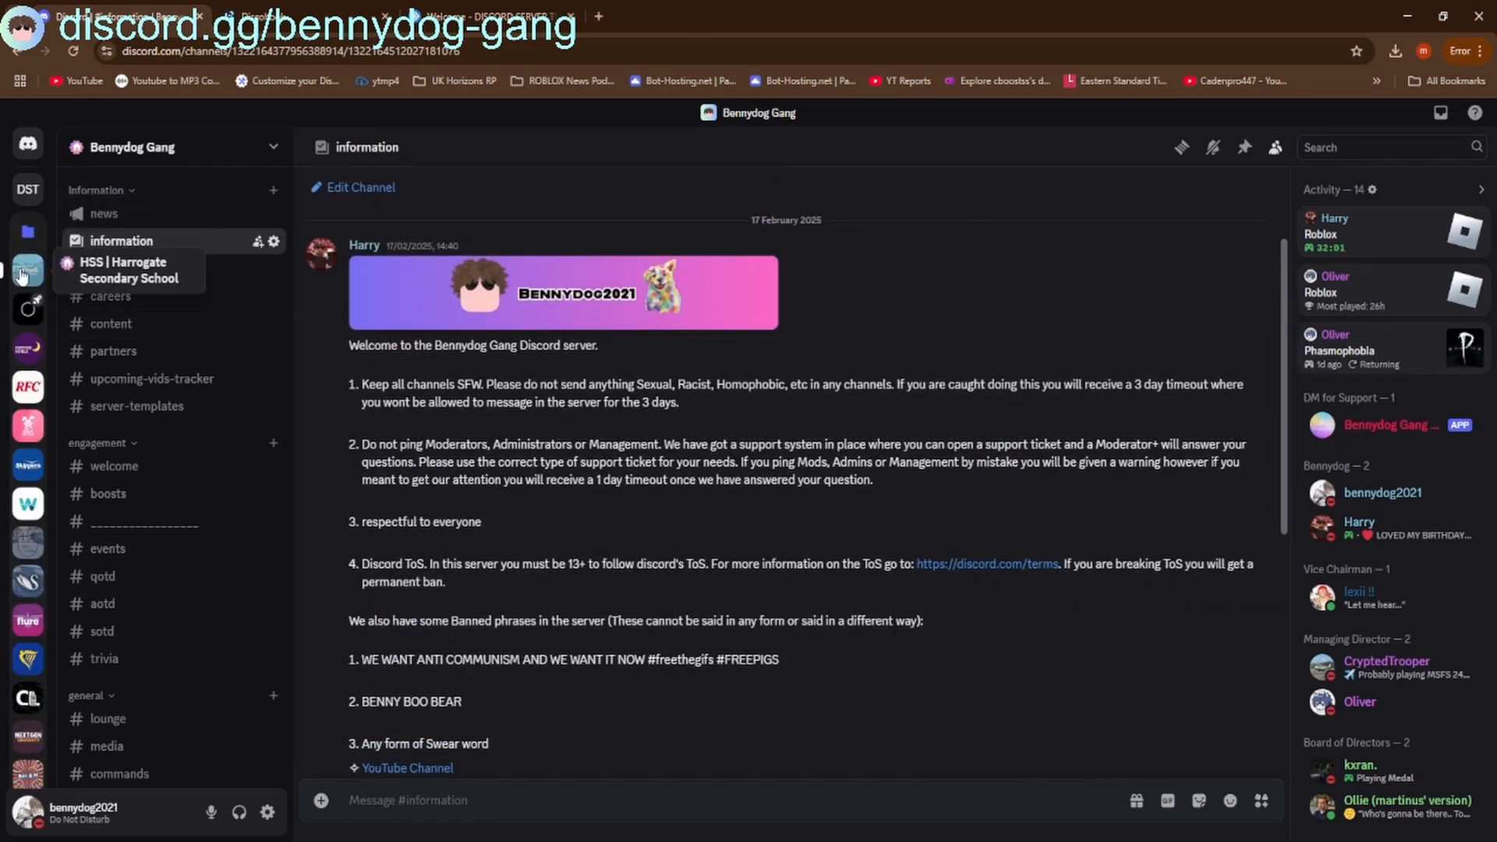
click(28, 270)
click(134, 378)
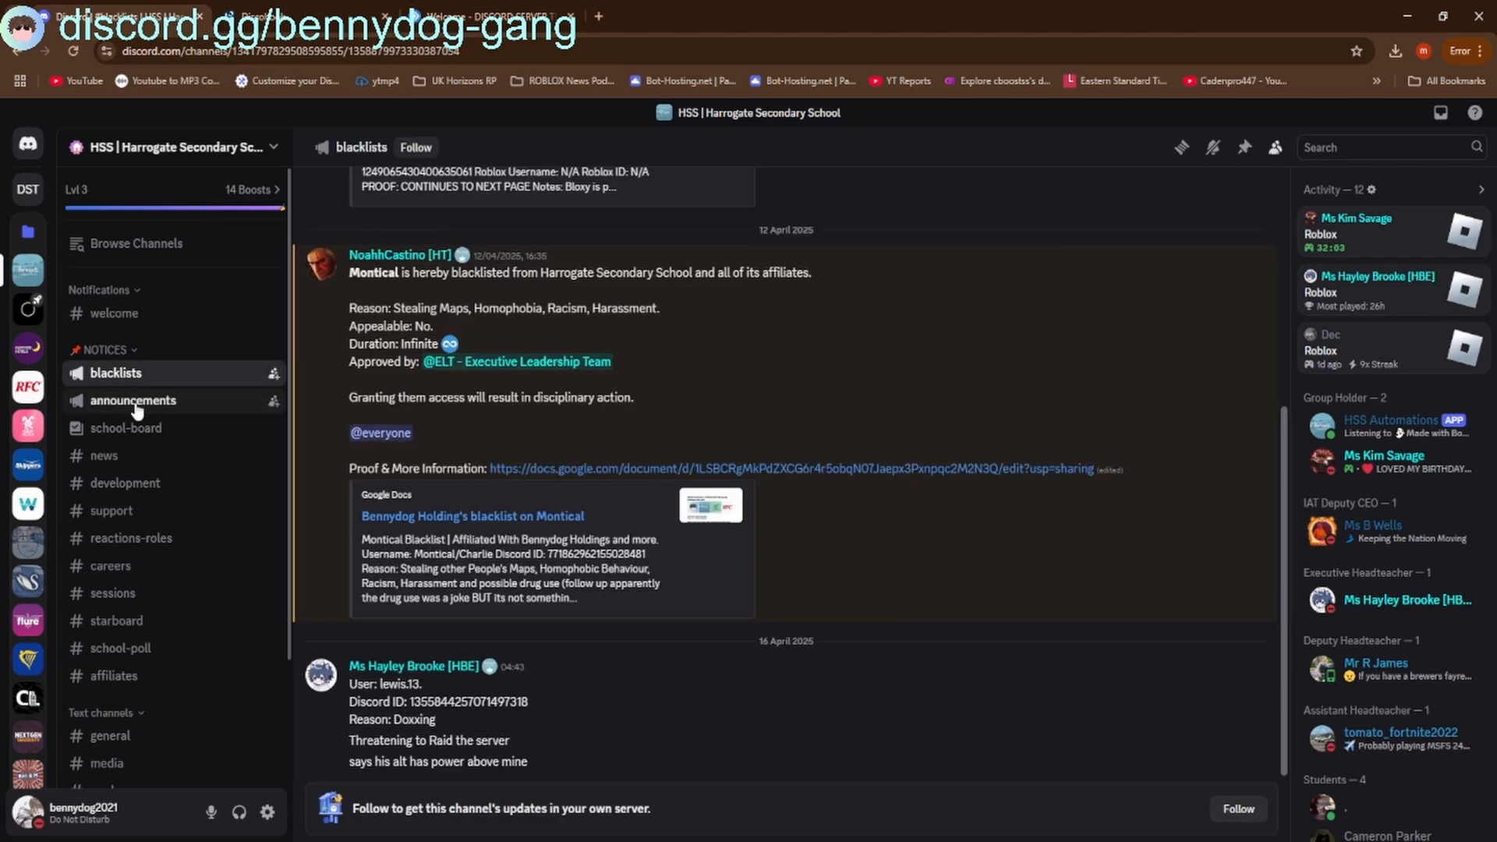
click(133, 400)
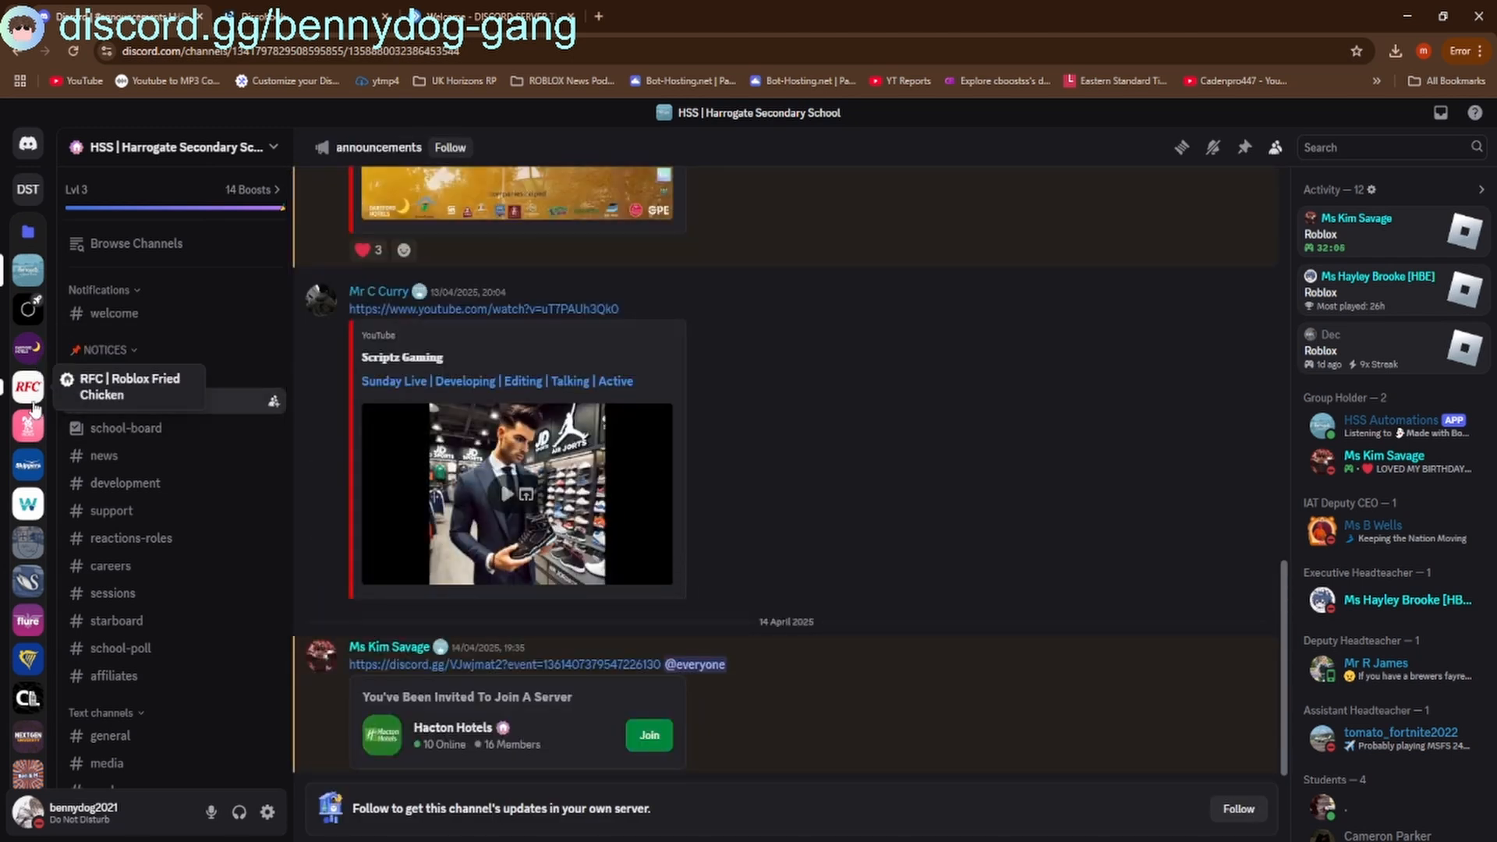
scroll(35, 394, down, 2)
scroll(35, 395, up, 2)
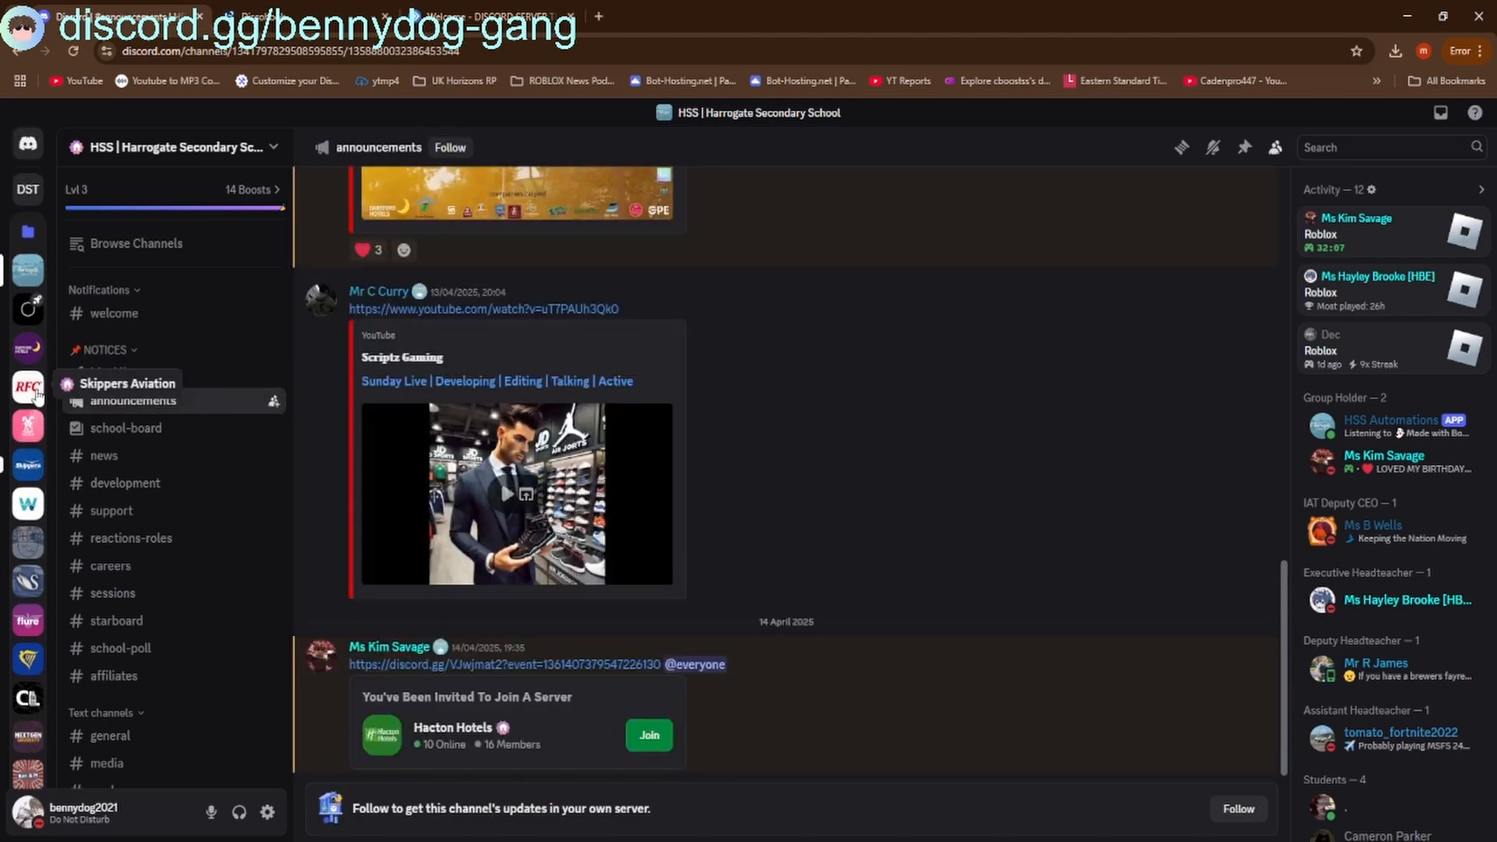
Copy the full rules text from the first embed in the RFC | Roblox Fried Chicken server's about-us channel
click(31, 387)
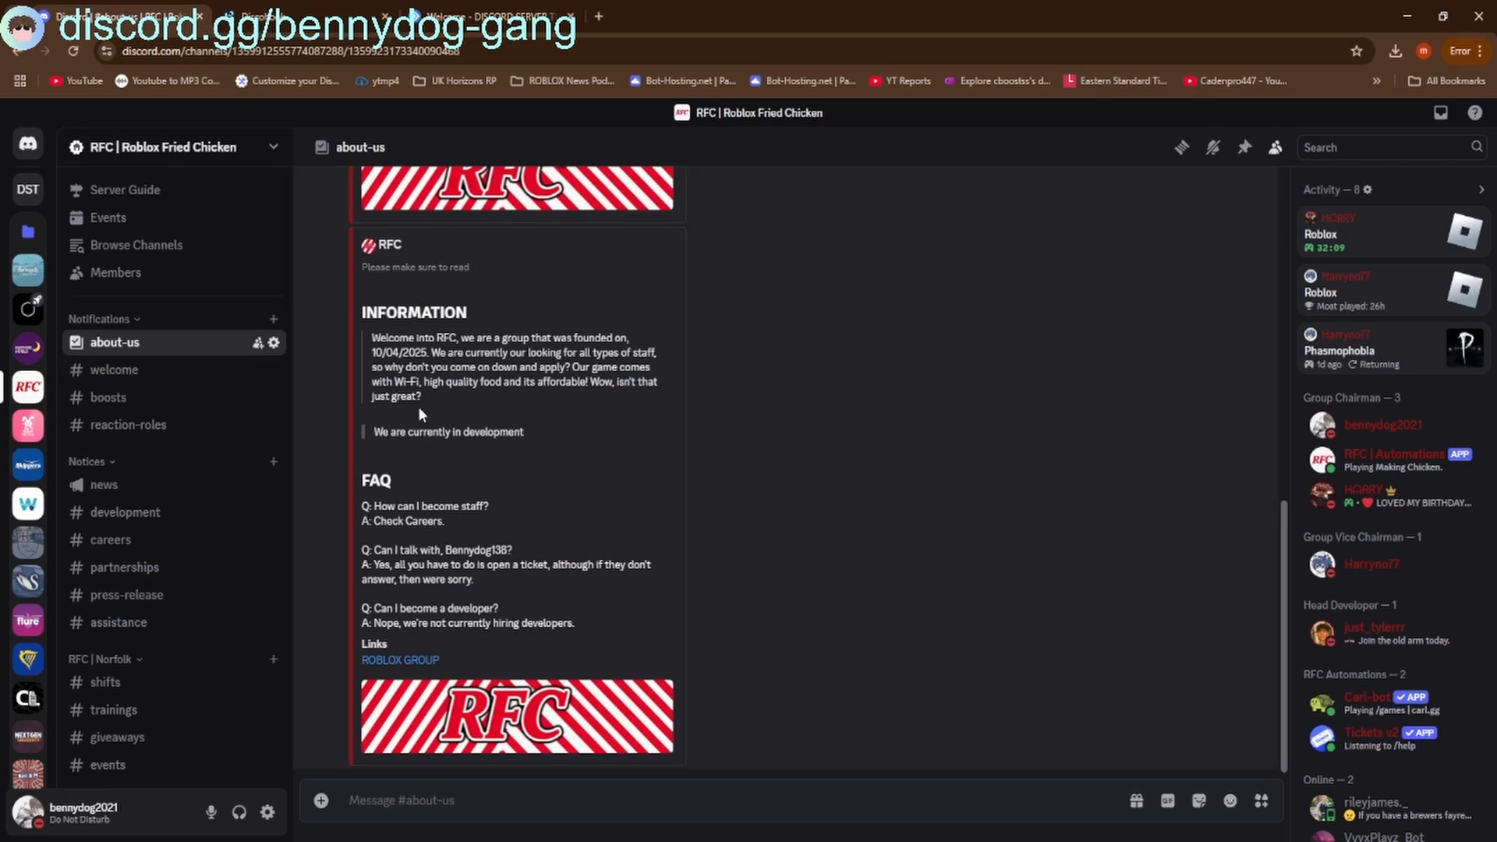
scroll(417, 409, up, 5)
scroll(382, 428, up, 2)
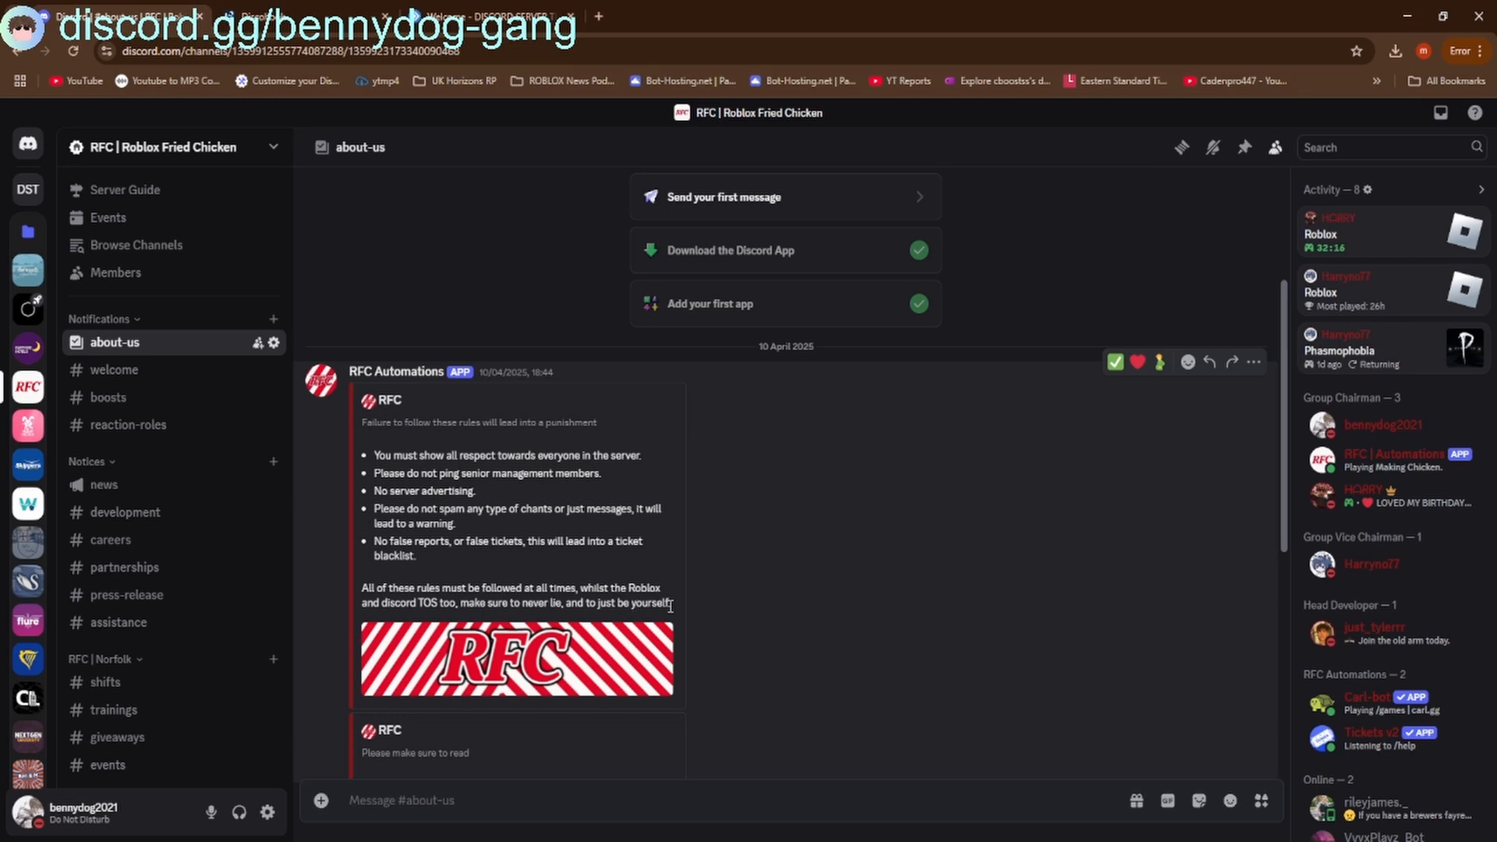
drag(672, 606, 356, 424)
key(ctrl+c)
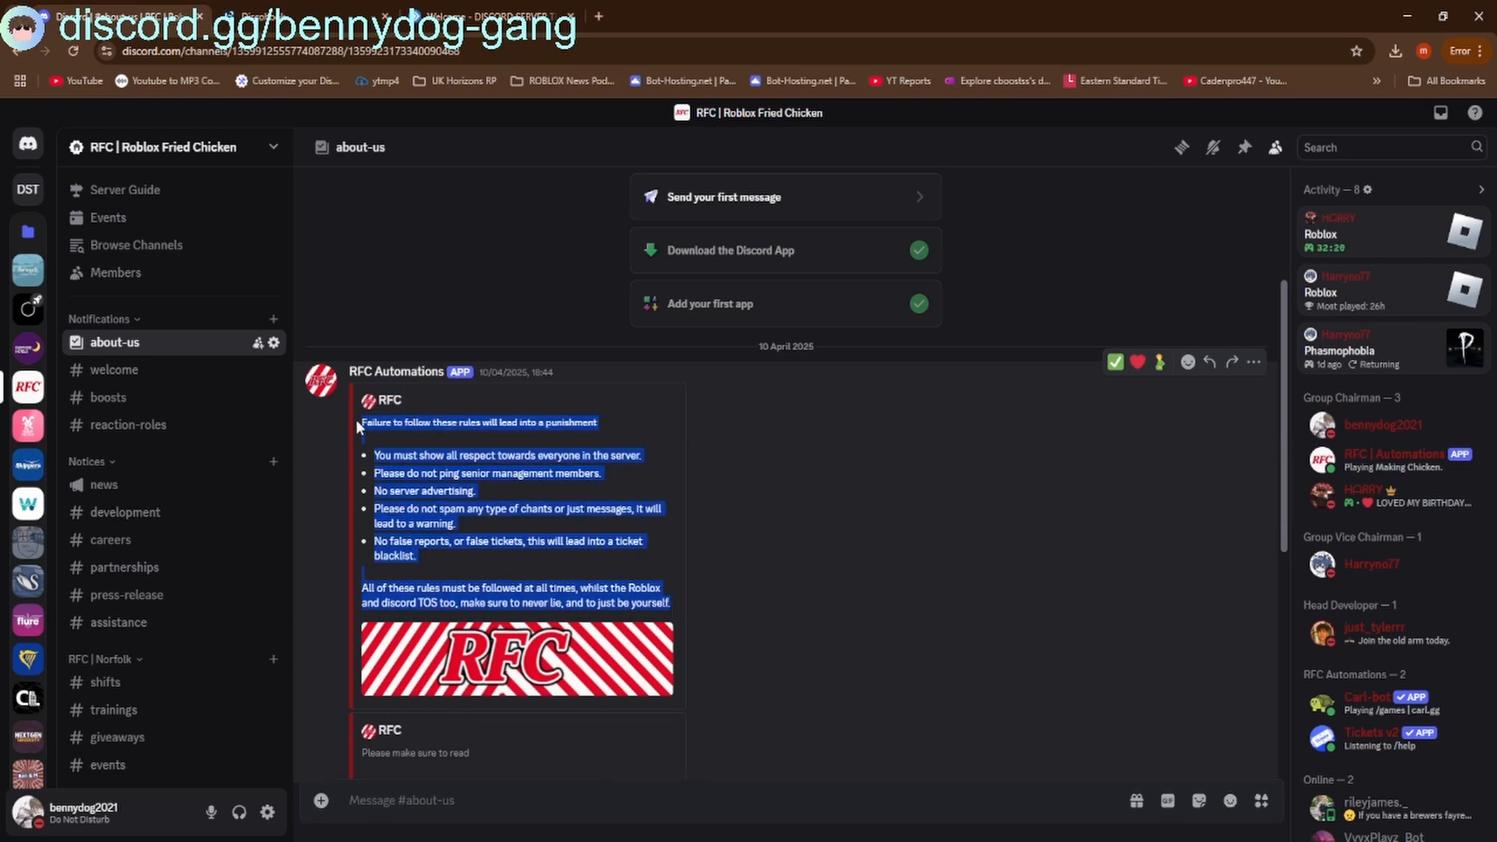
Return to Discohook, paste the copied rules into the embed's description and enlarge the description box to fit the whole text
click(262, 16)
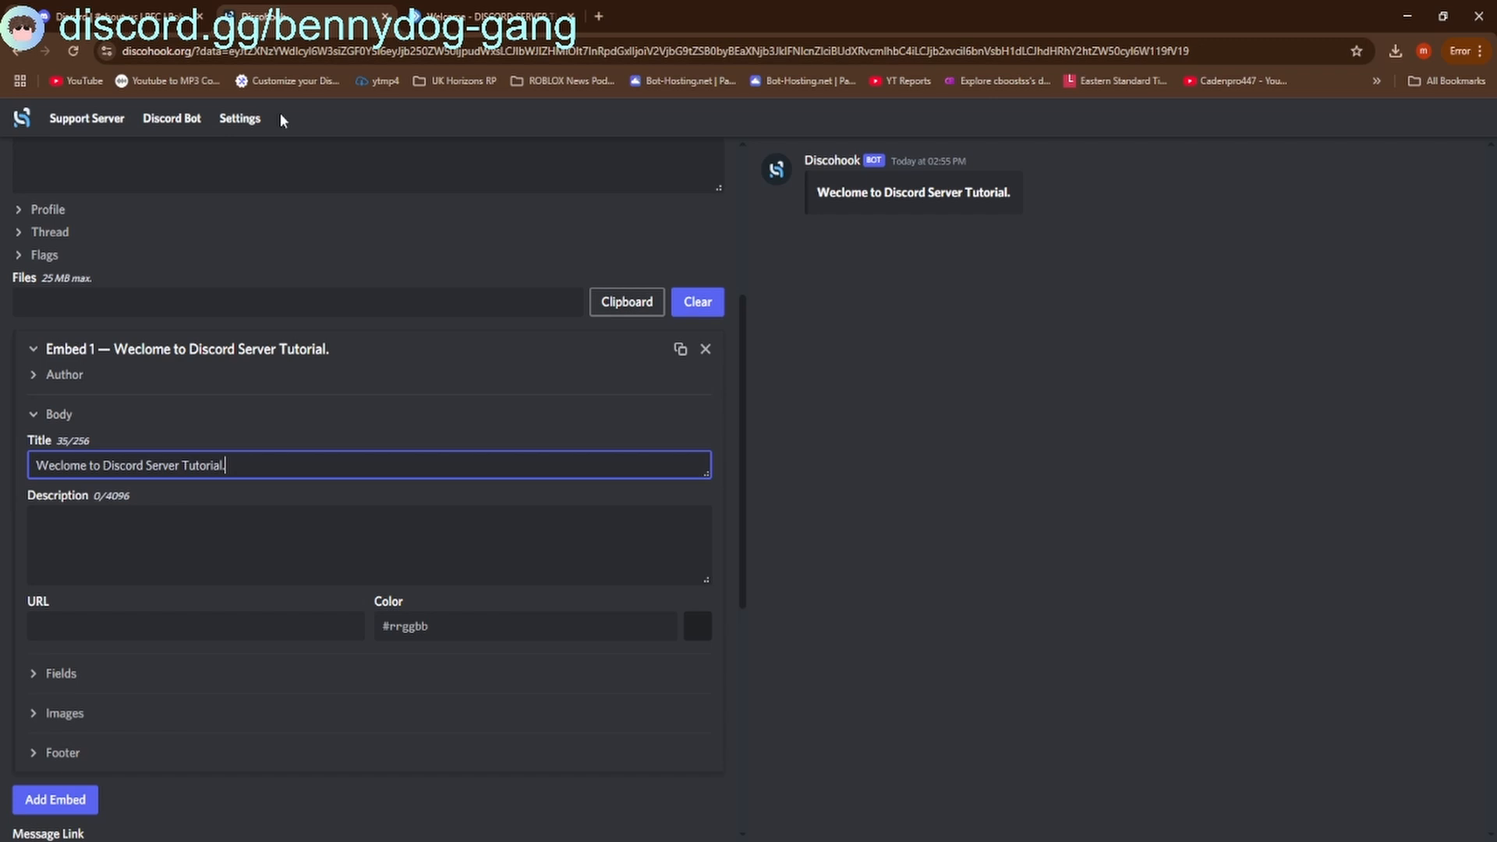
click(138, 503)
key(ctrl+v)
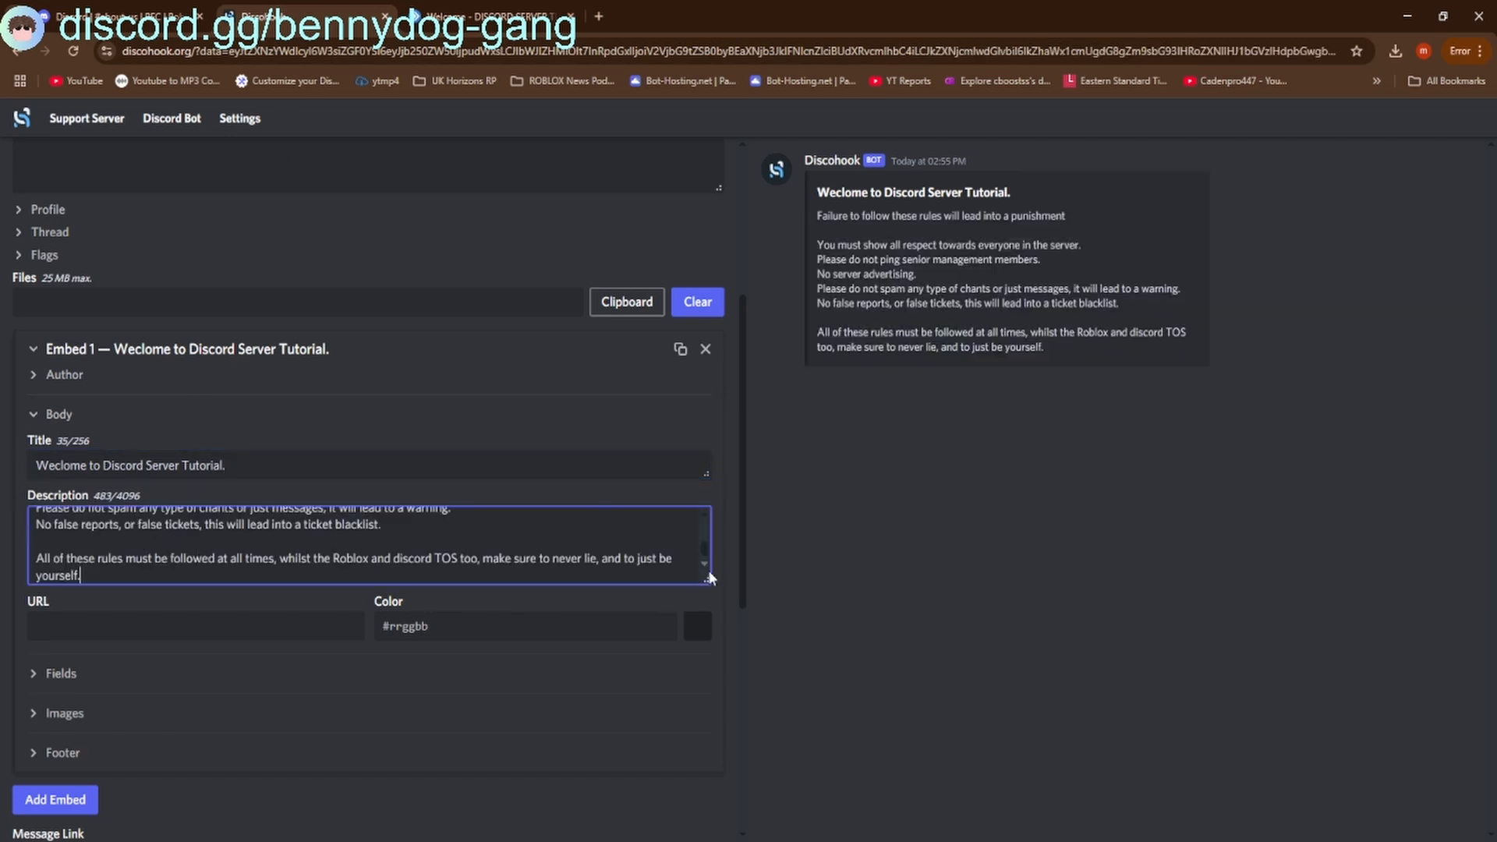
drag(709, 576, 706, 777)
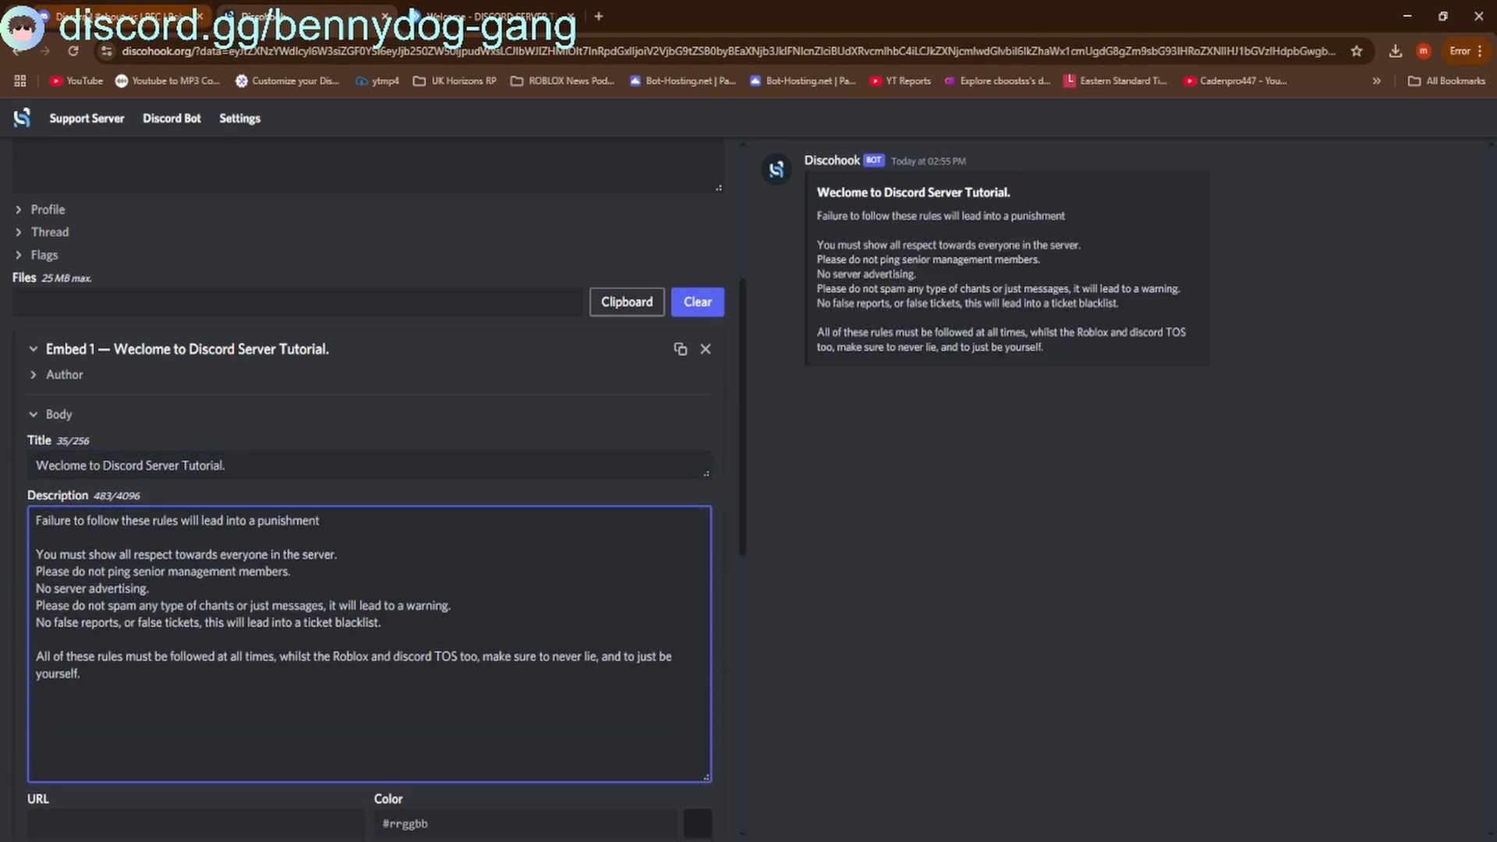
Check the punishment line in the original RFC embed, and prefix that line with "-#" in the Discohook embed's description
key(ctrl+shift+Tab)
drag(598, 422, 361, 421)
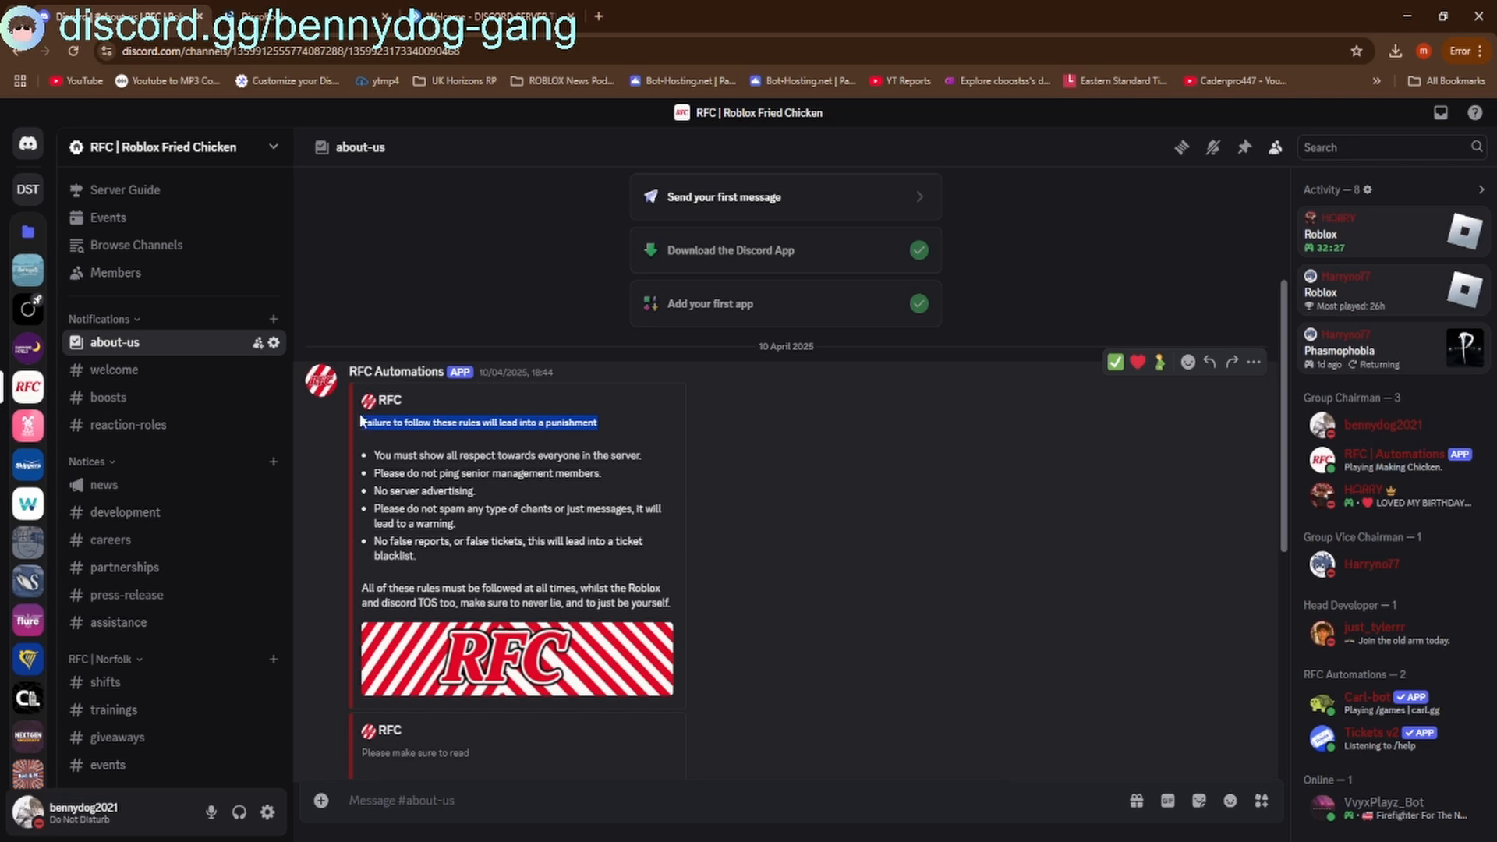
click(248, 19)
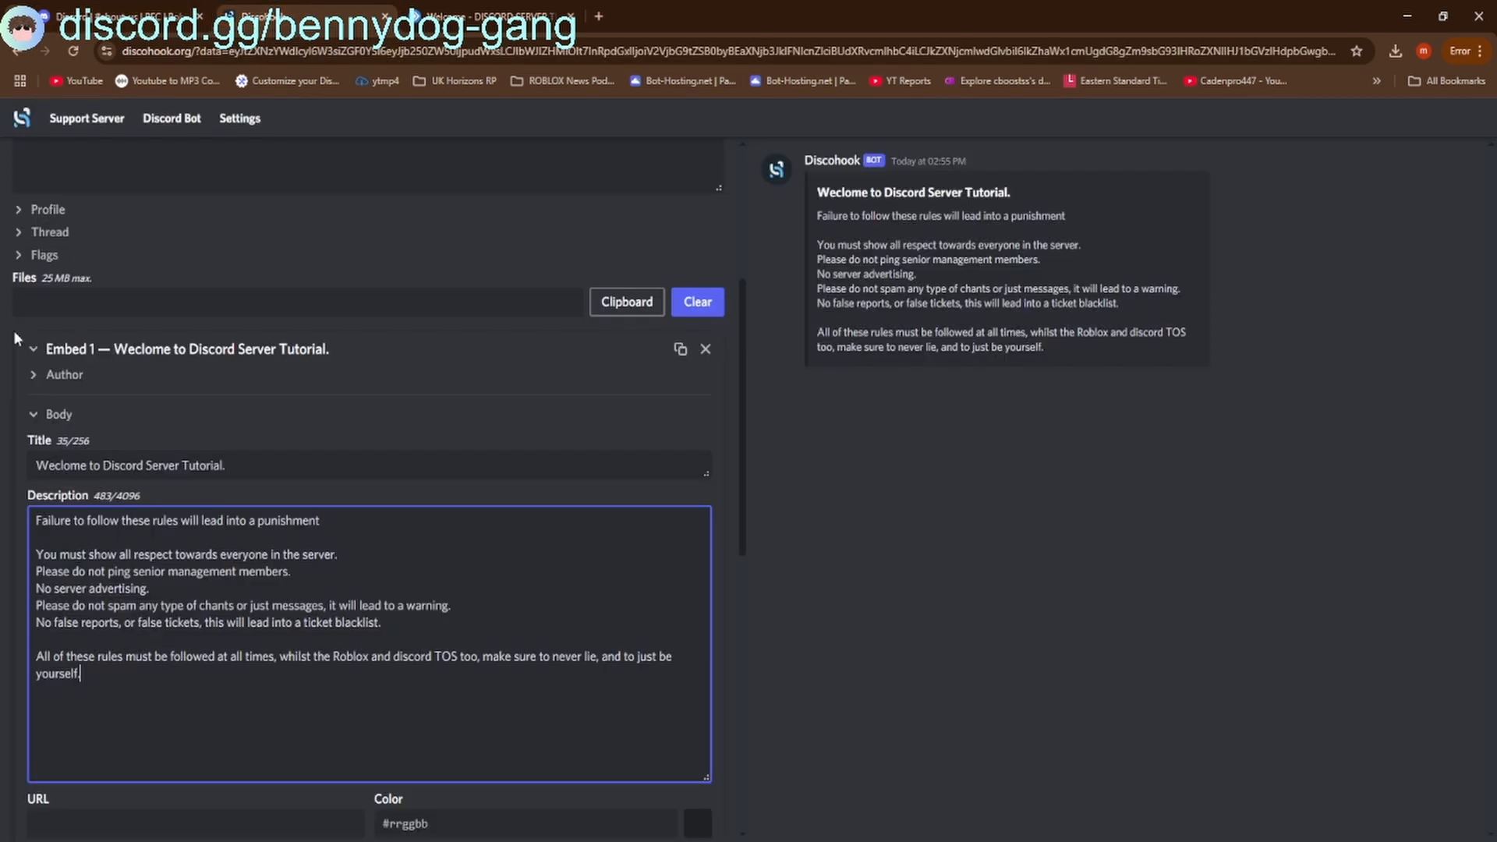
click(34, 520)
text(-#)
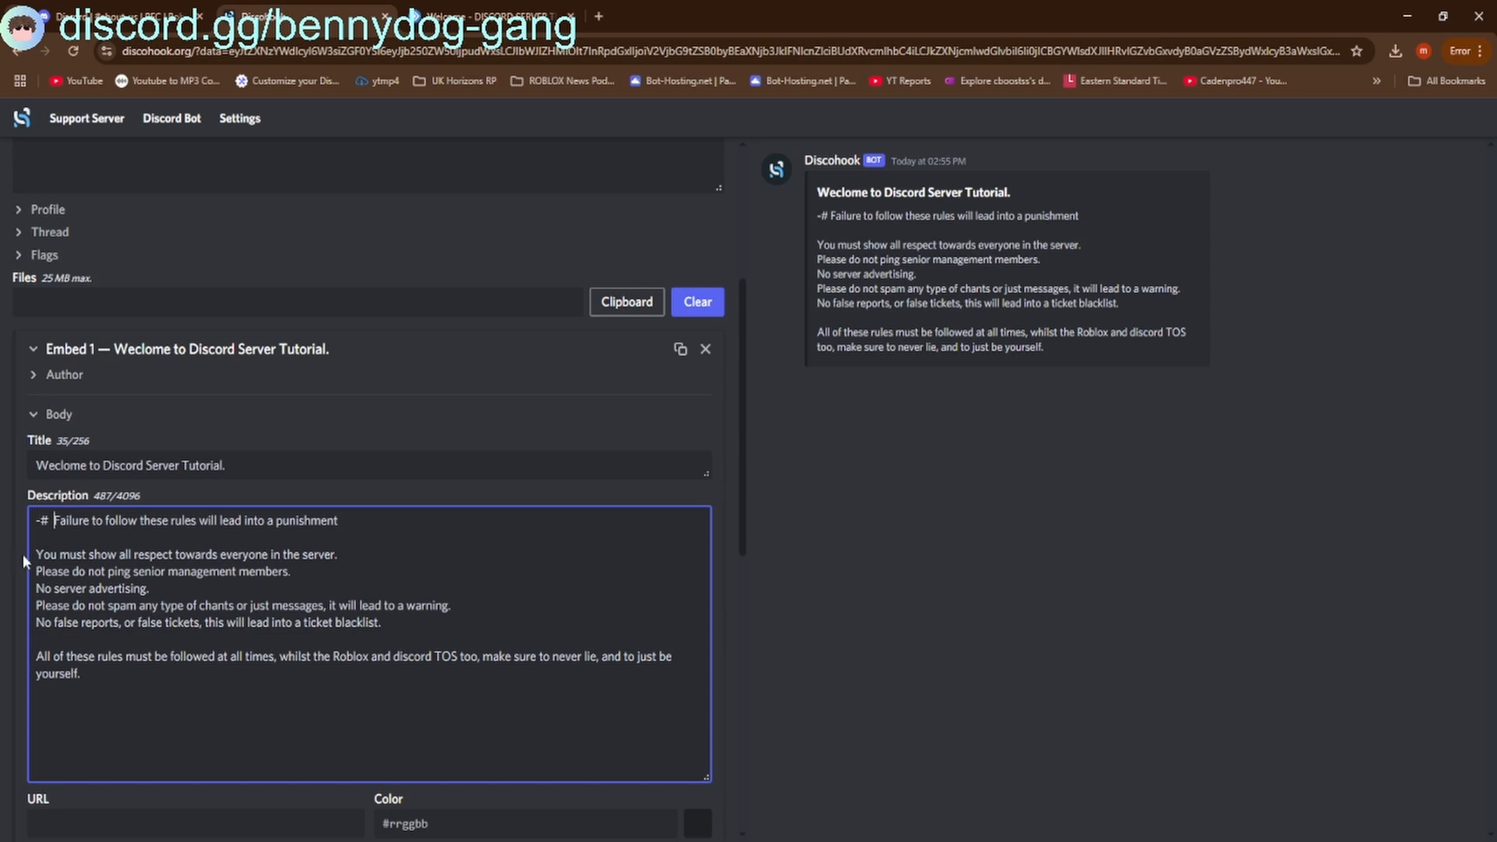
Prefix each of the five rule lines in the embed's description with "- "
click(37, 554)
text(-)
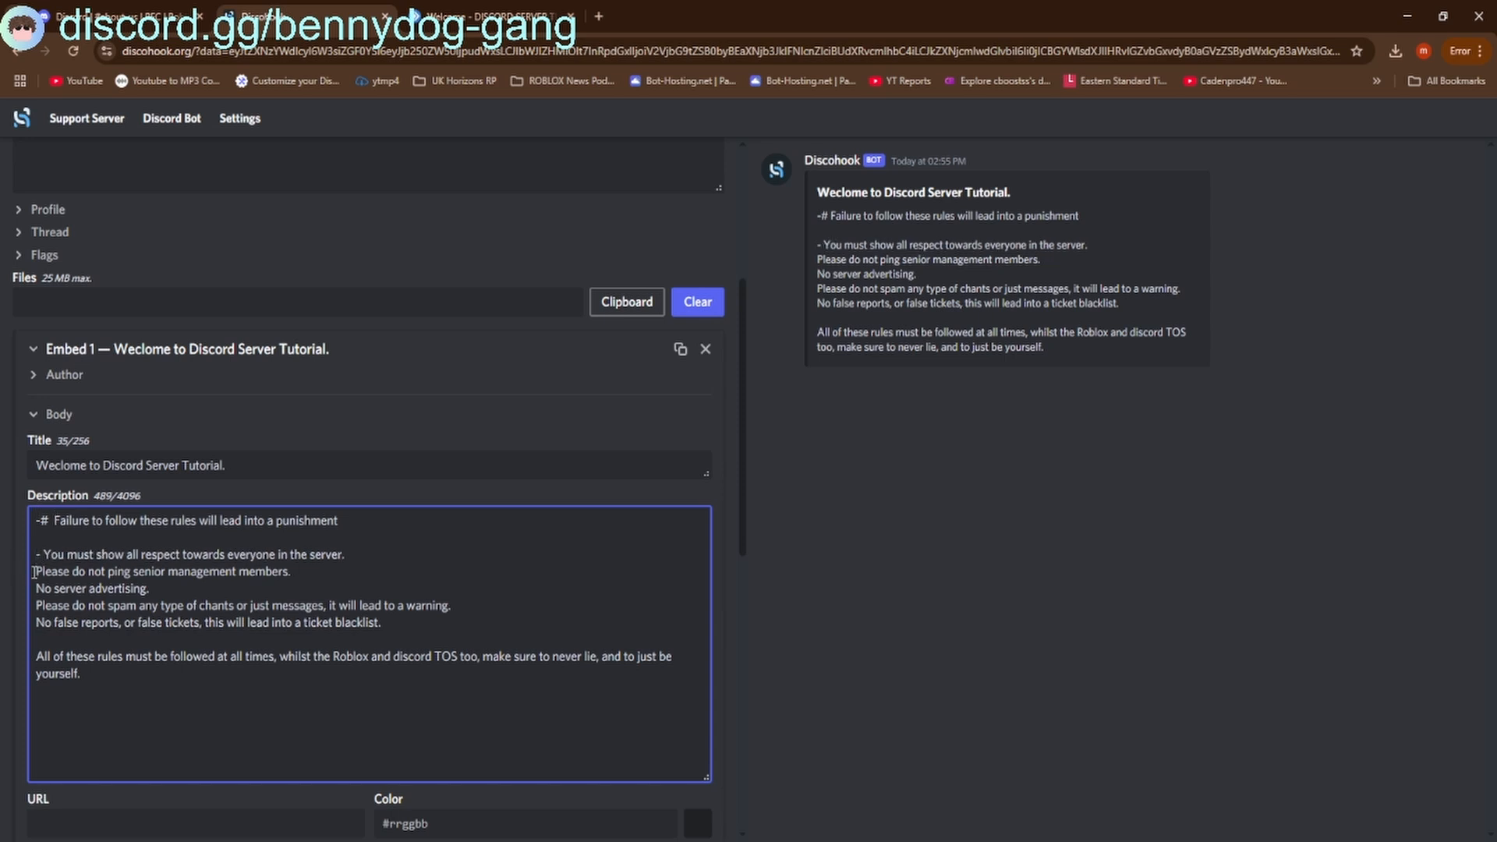
click(34, 572)
text(-)
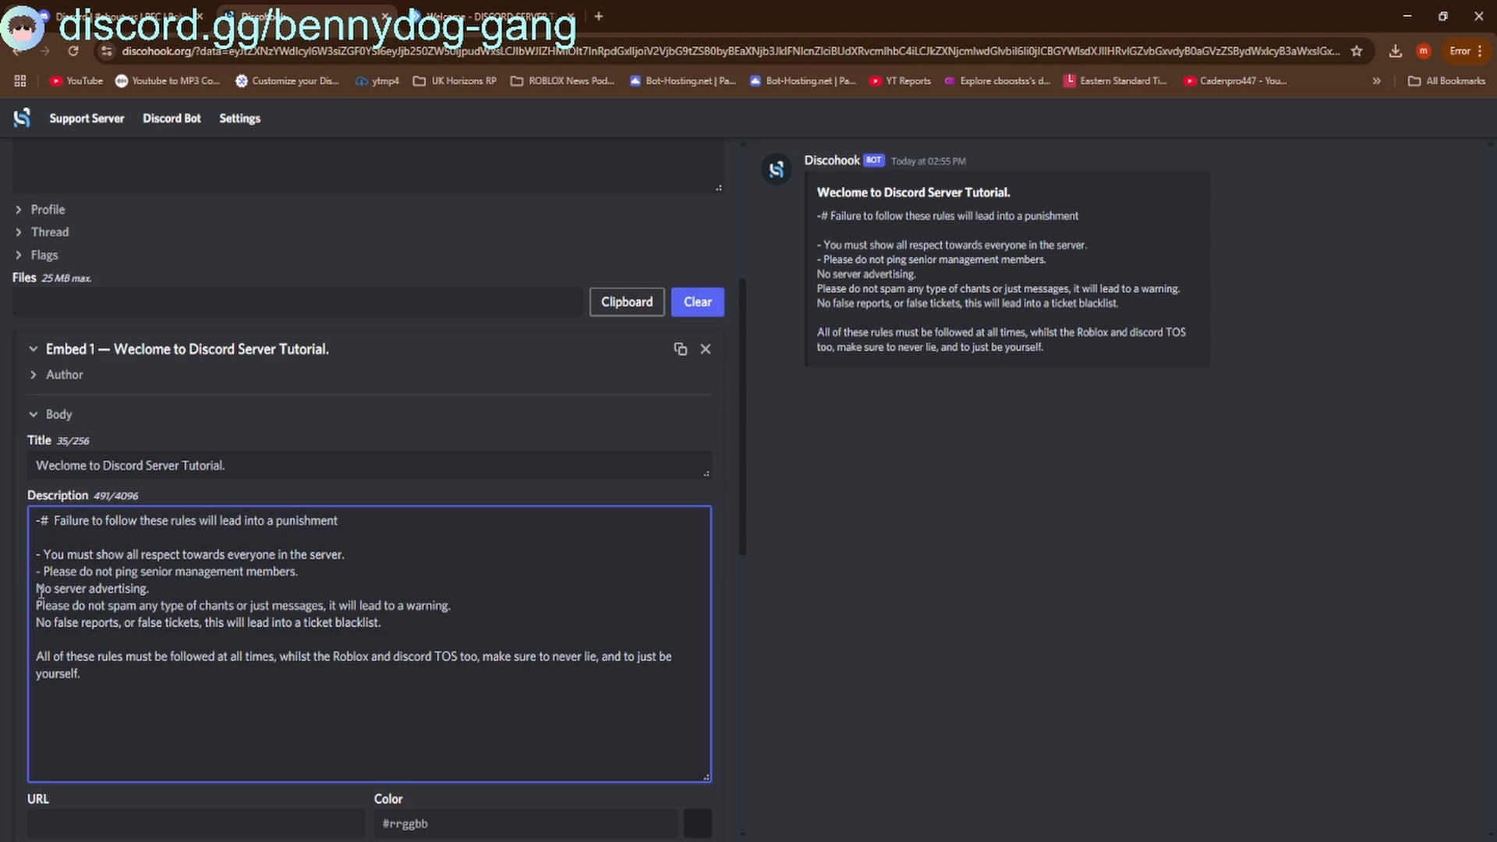
click(37, 588)
text(- )
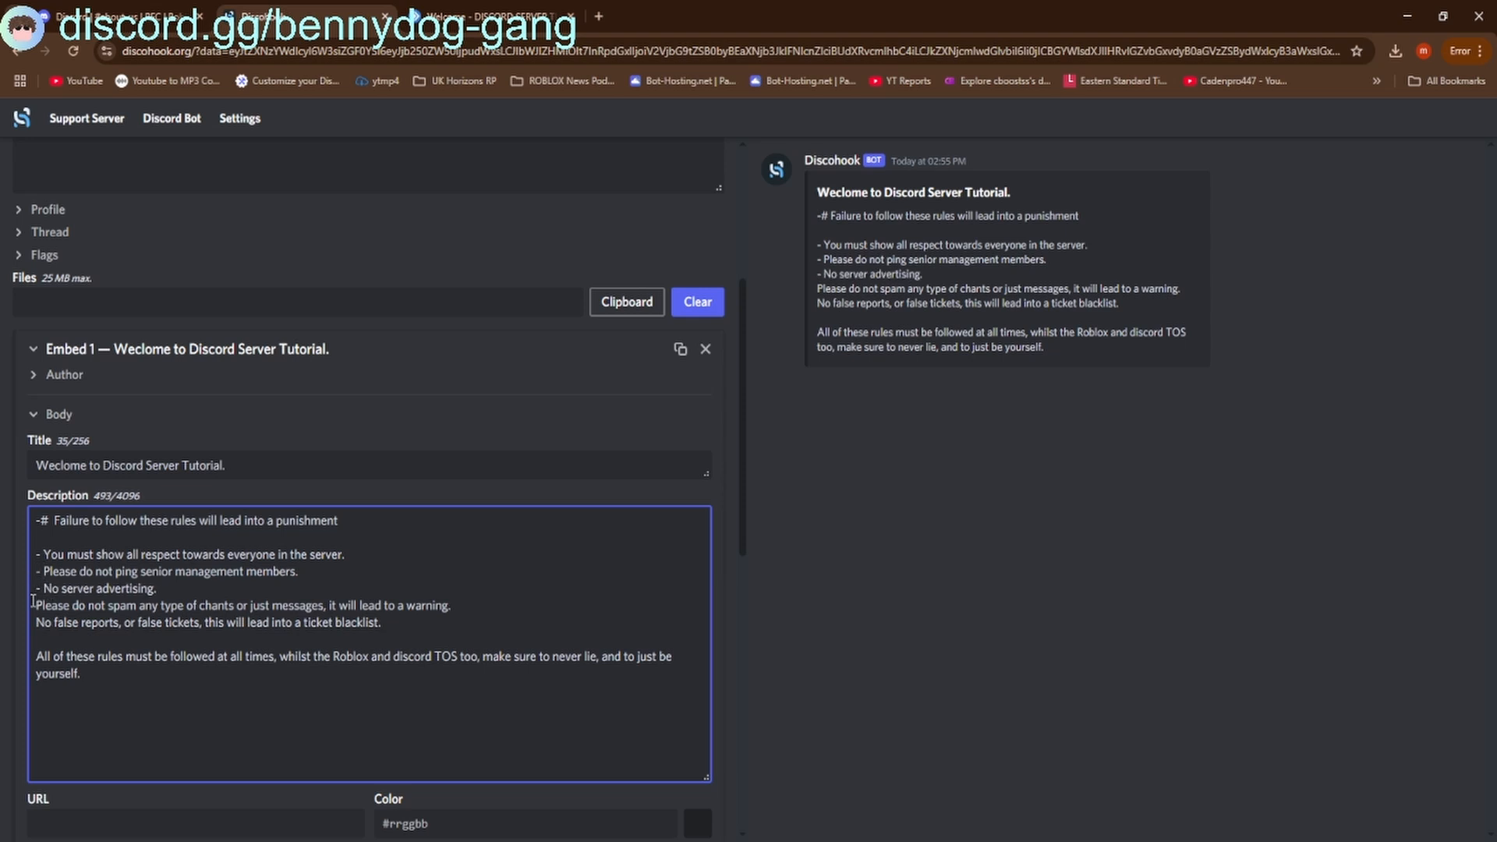
text(-)
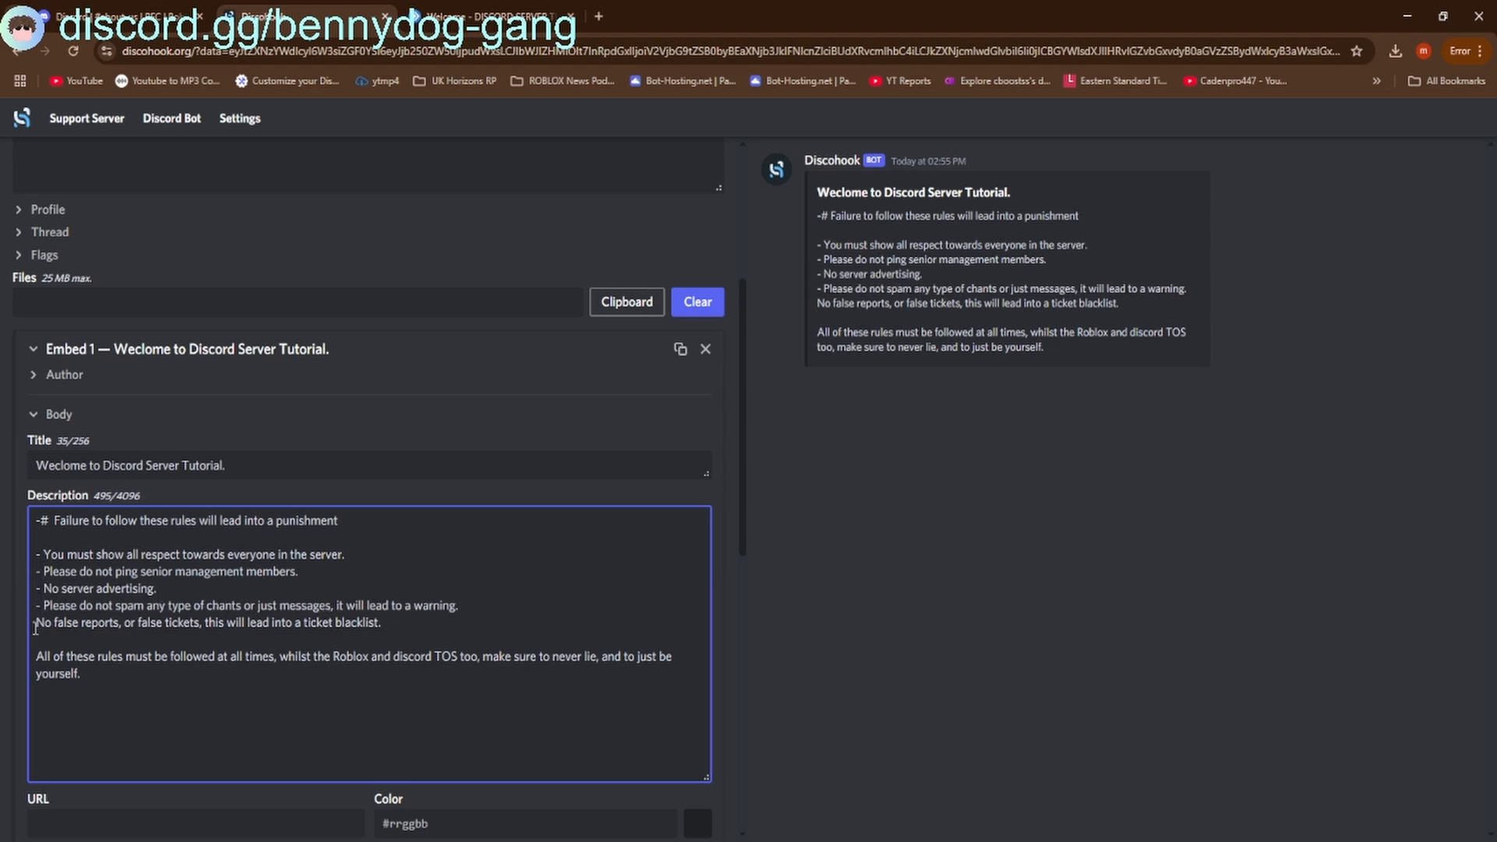
click(32, 624)
text(-)
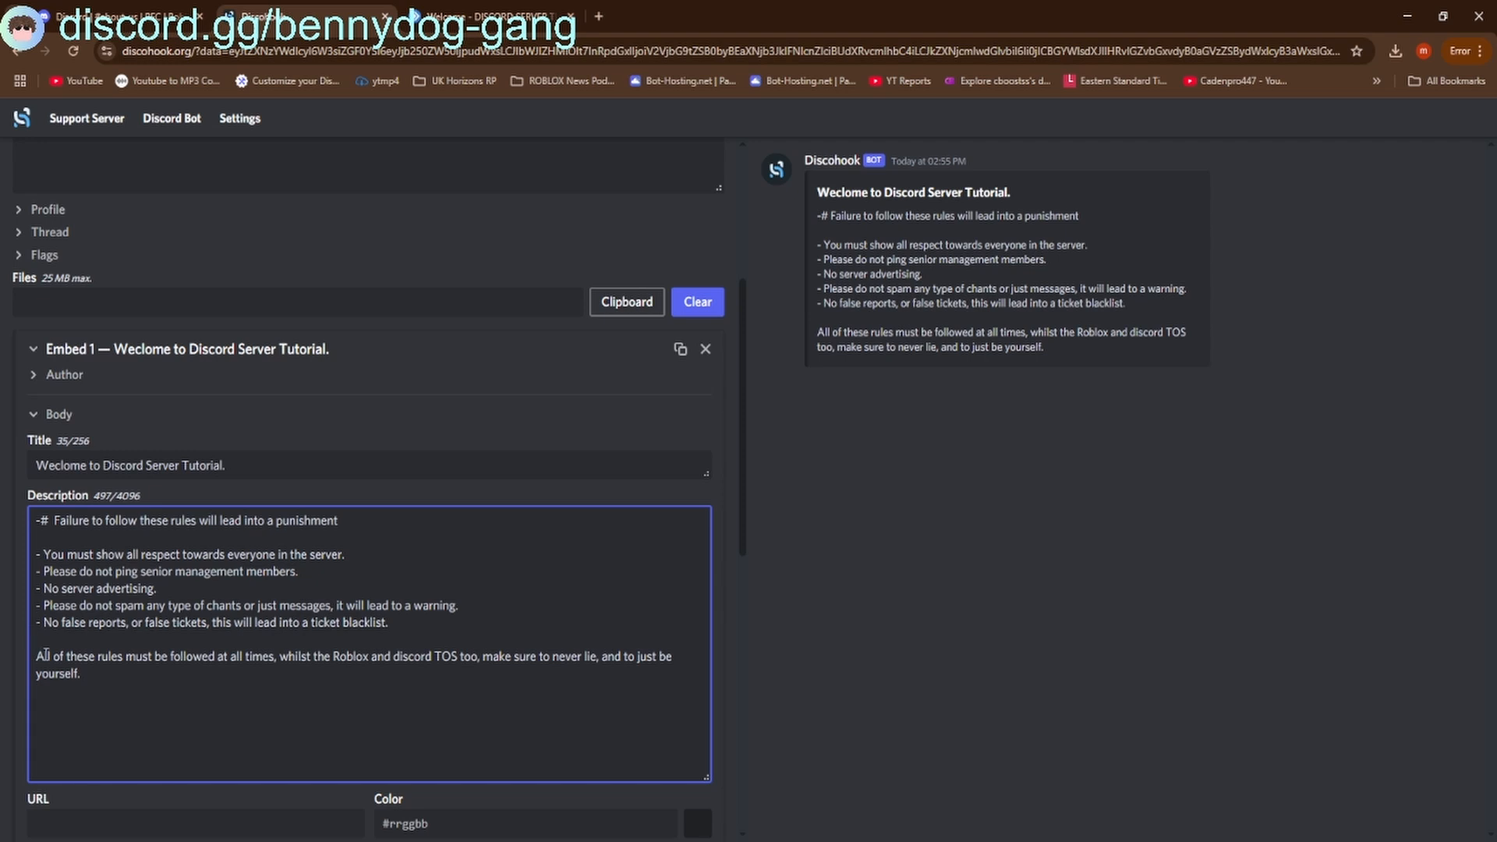
click(35, 656)
click(376, 840)
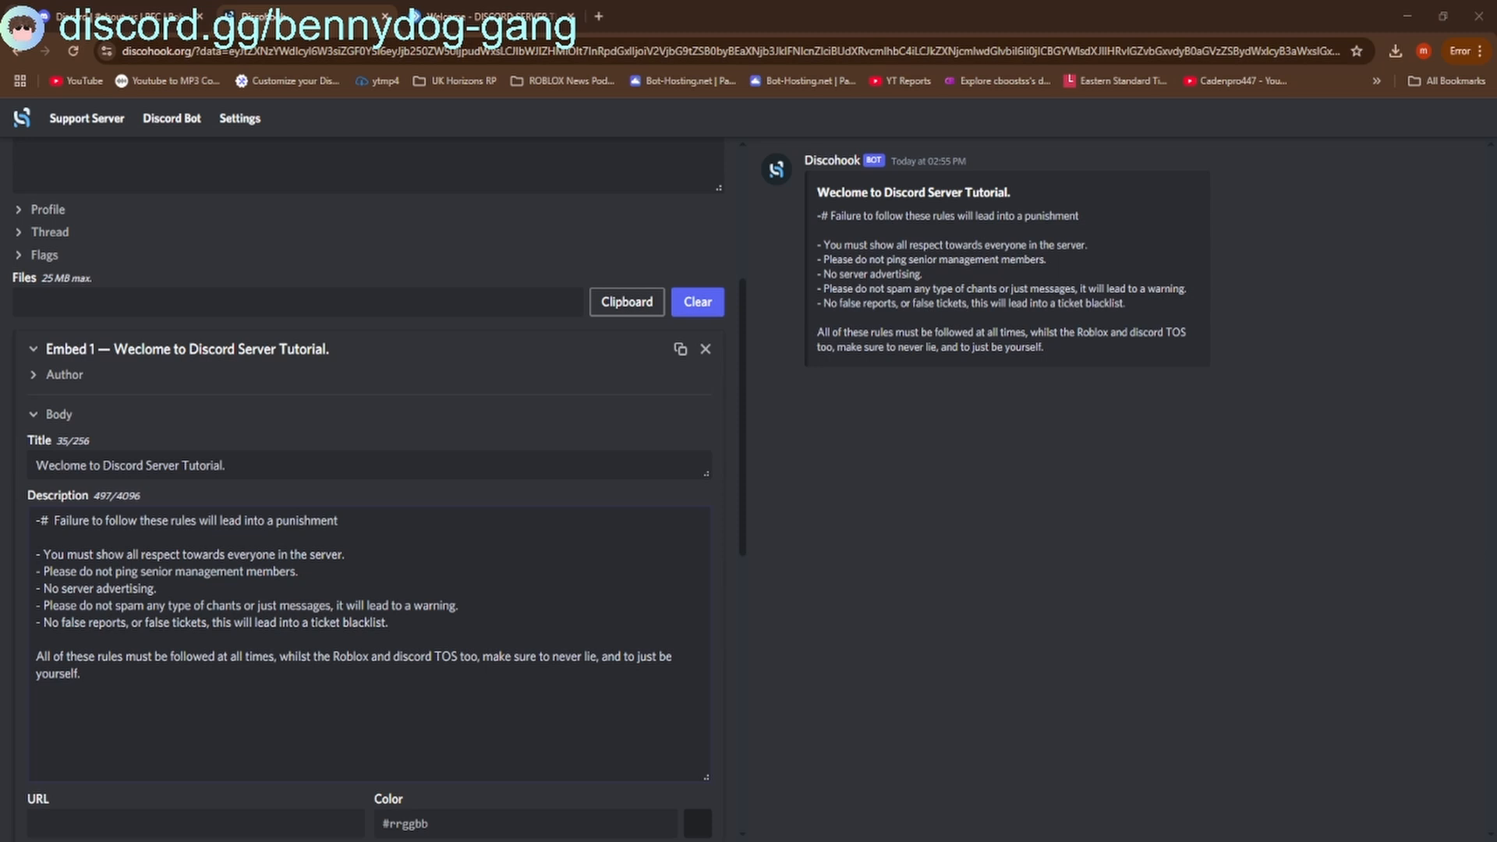
click(352, 566)
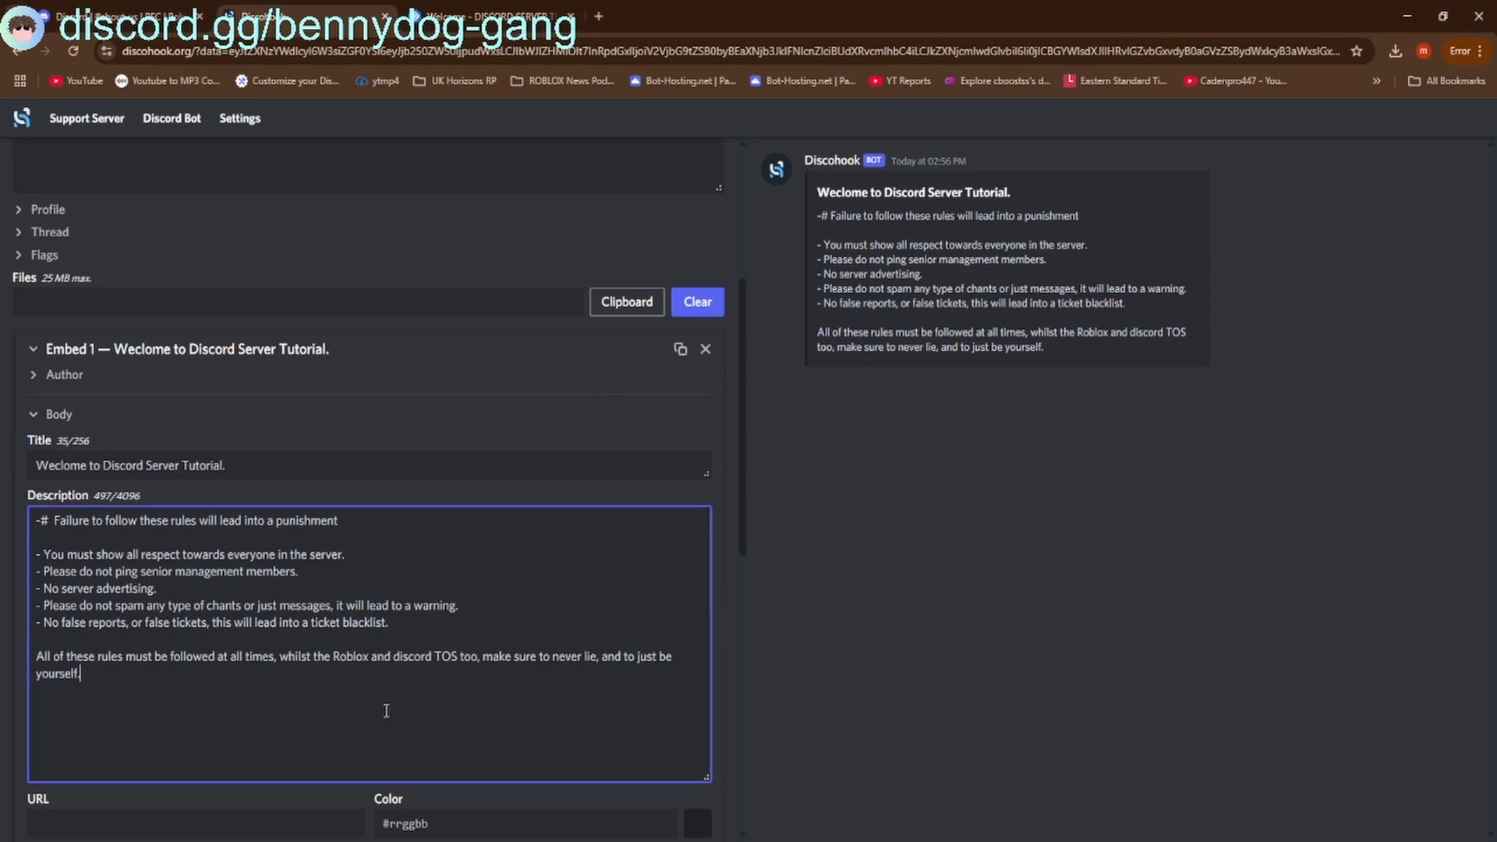
Set the embed's color to the blue #249dc3
scroll(482, 654, down, 1)
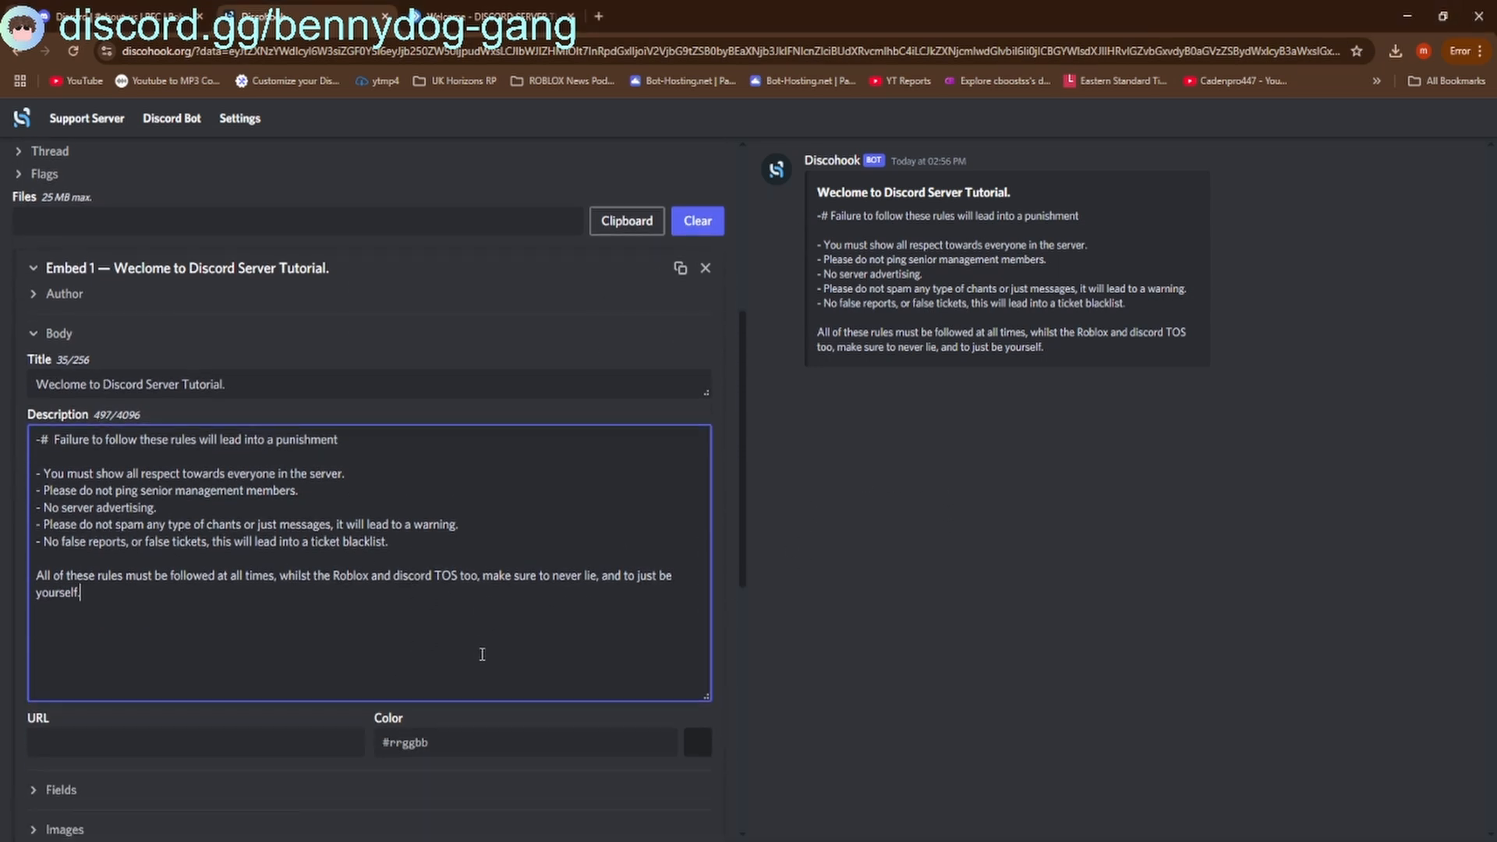
click(700, 744)
drag(466, 656, 575, 652)
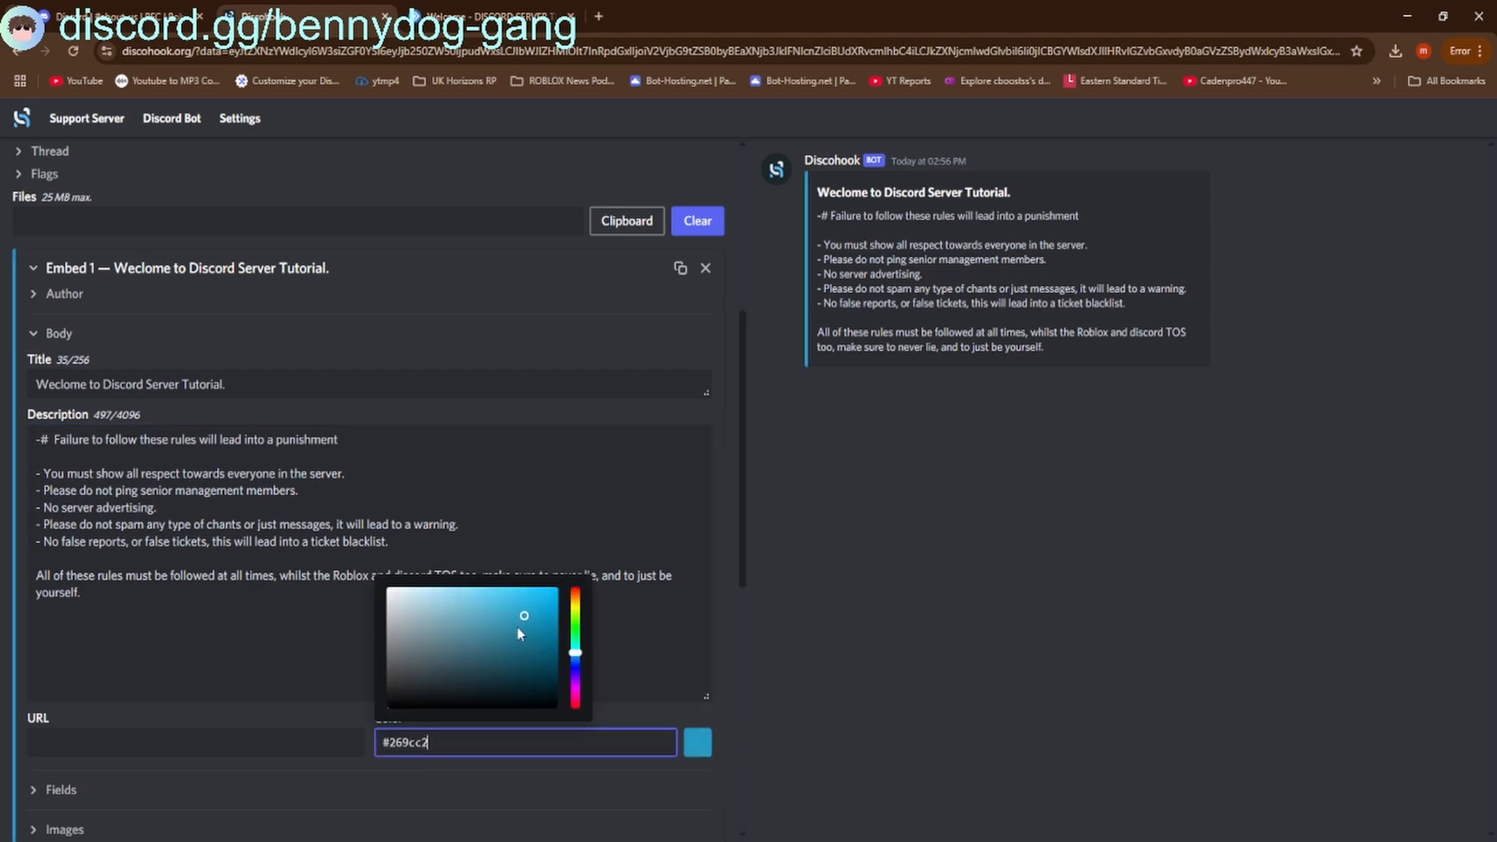
click(526, 616)
click(743, 645)
Collapse the embed's body section, add a field to the embed and open its name for entry
scroll(628, 643, up, 8)
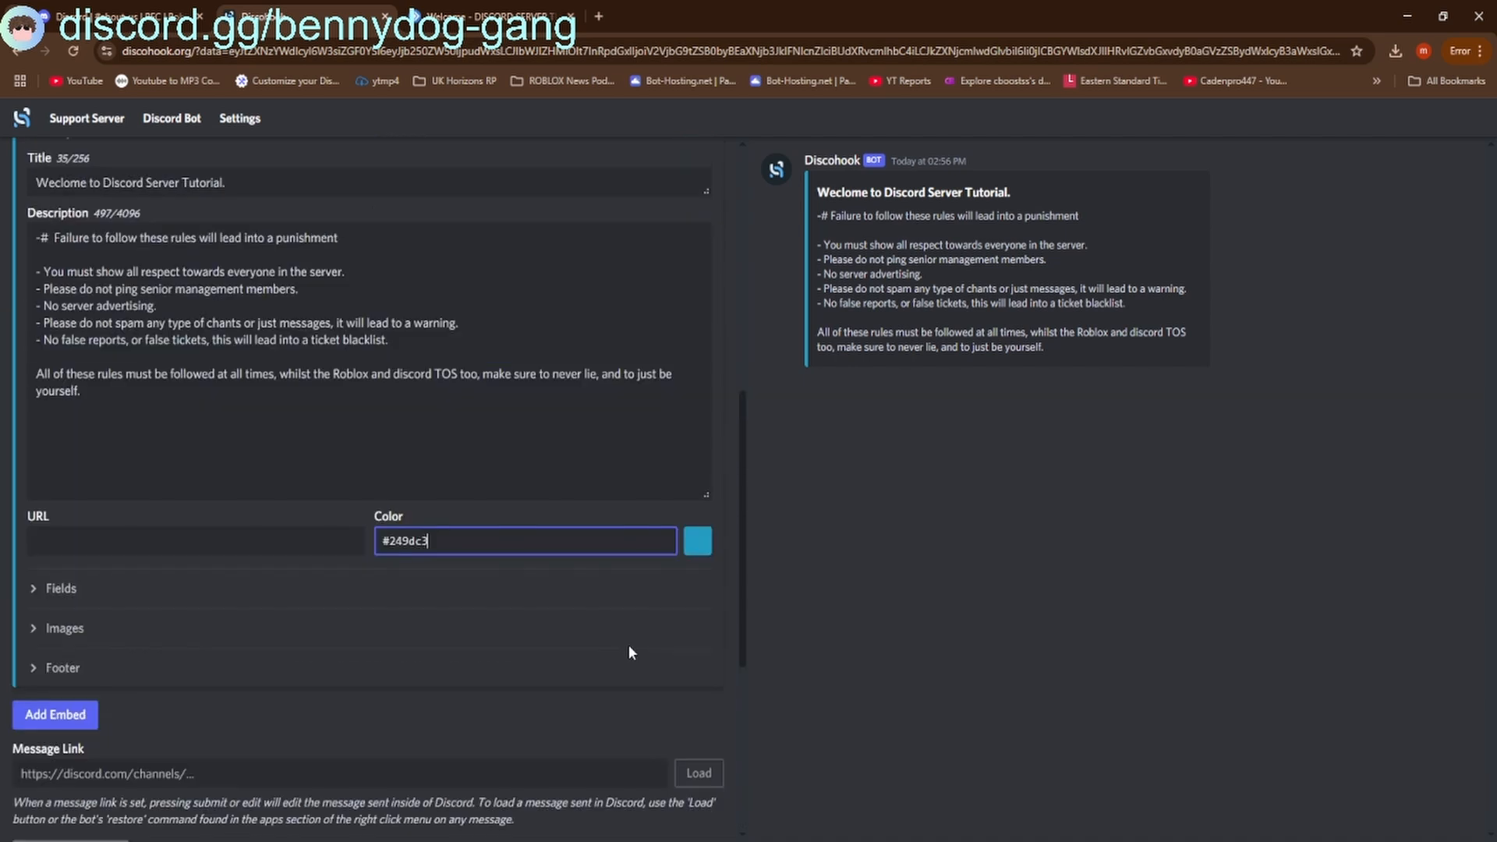
click(34, 375)
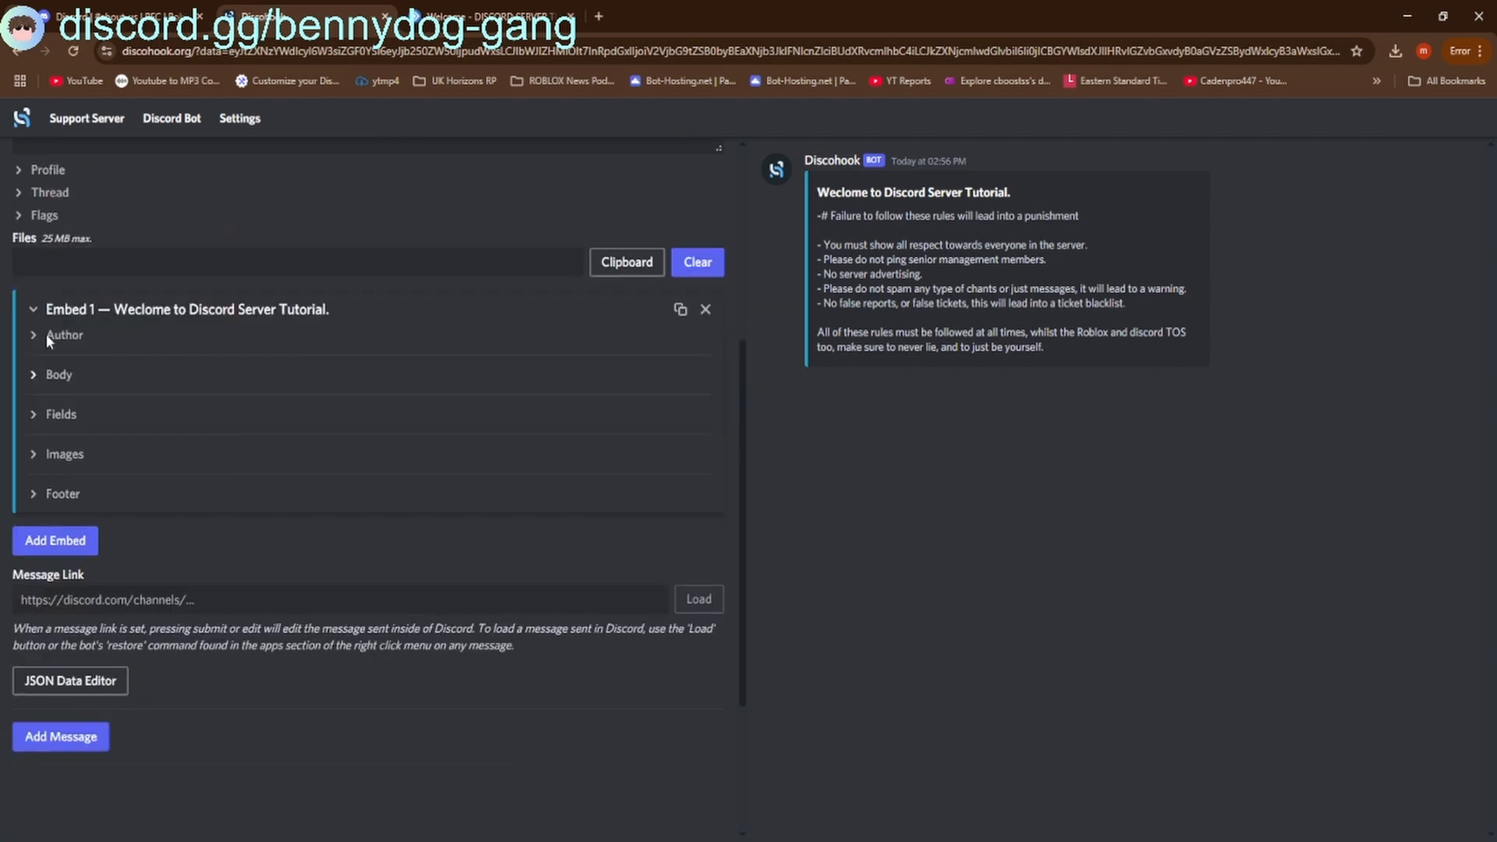
click(35, 413)
click(80, 442)
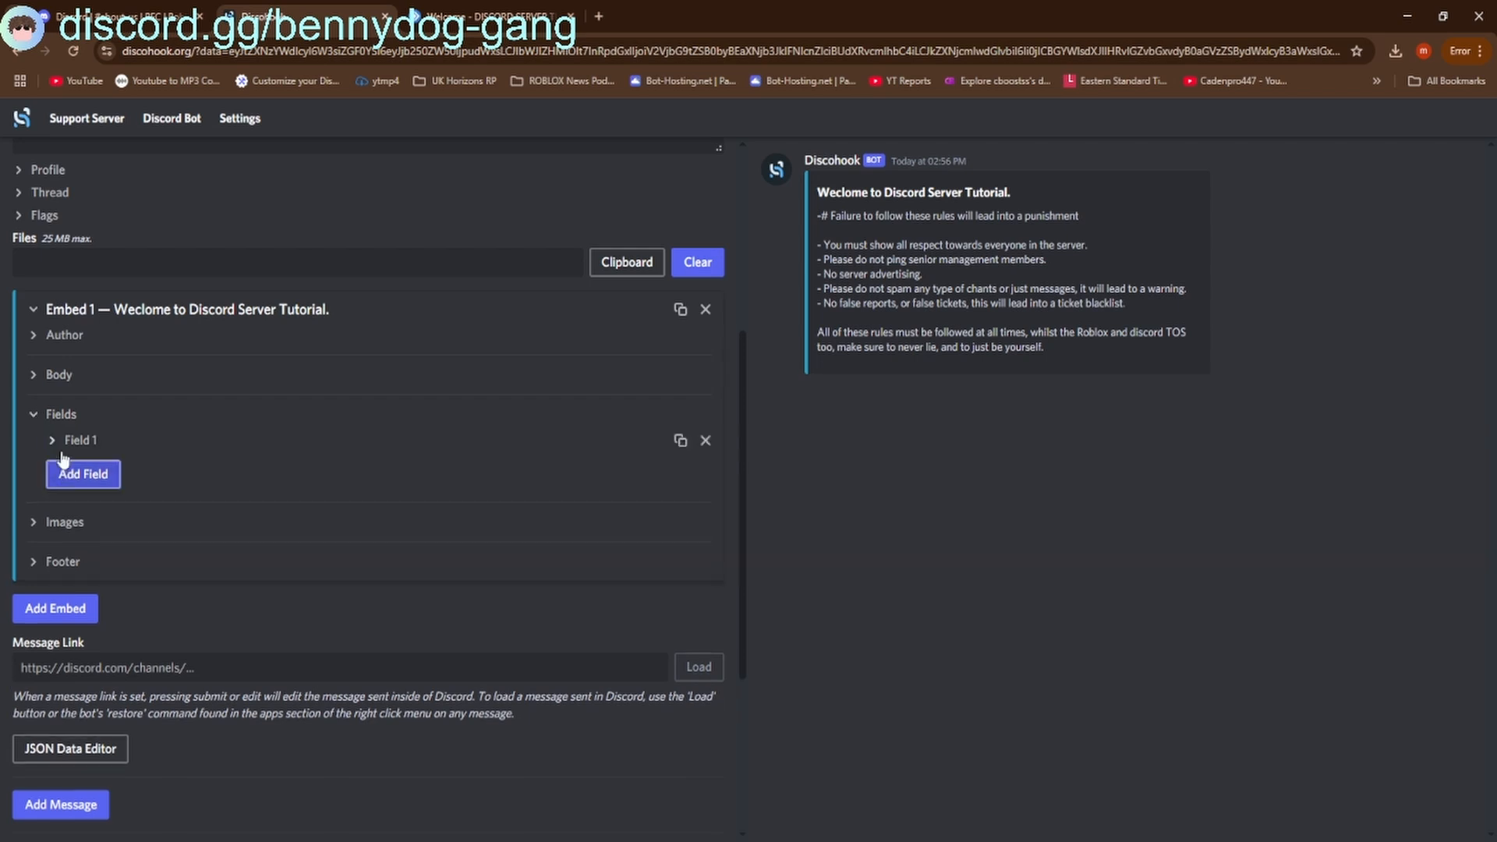
click(63, 449)
click(86, 490)
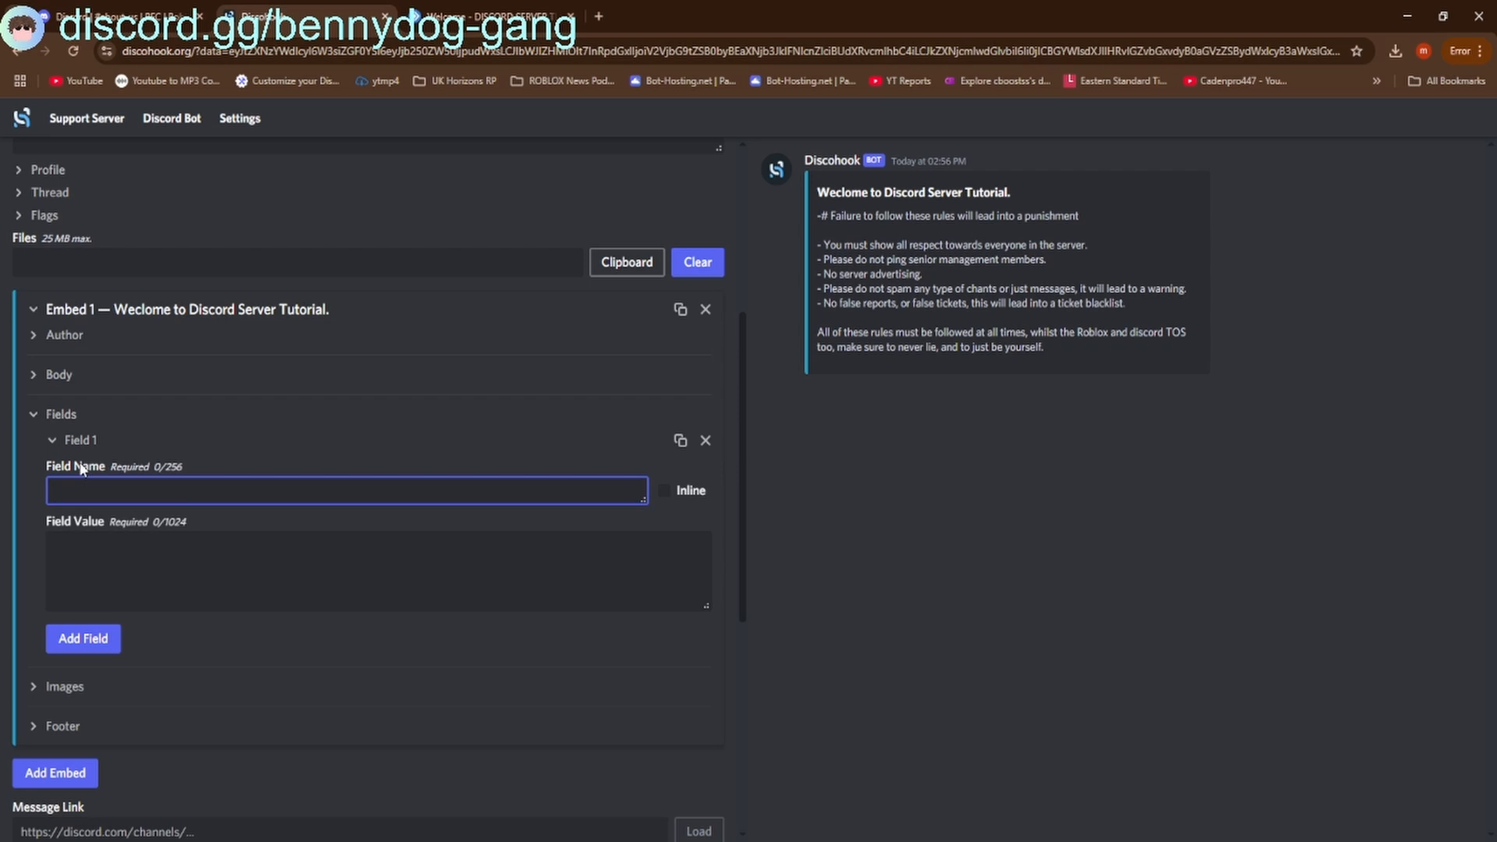
Name the embed's field "Links" and start its value with "YouTube Channel -"
text(Links)
click(79, 545)
text(Yotuu)
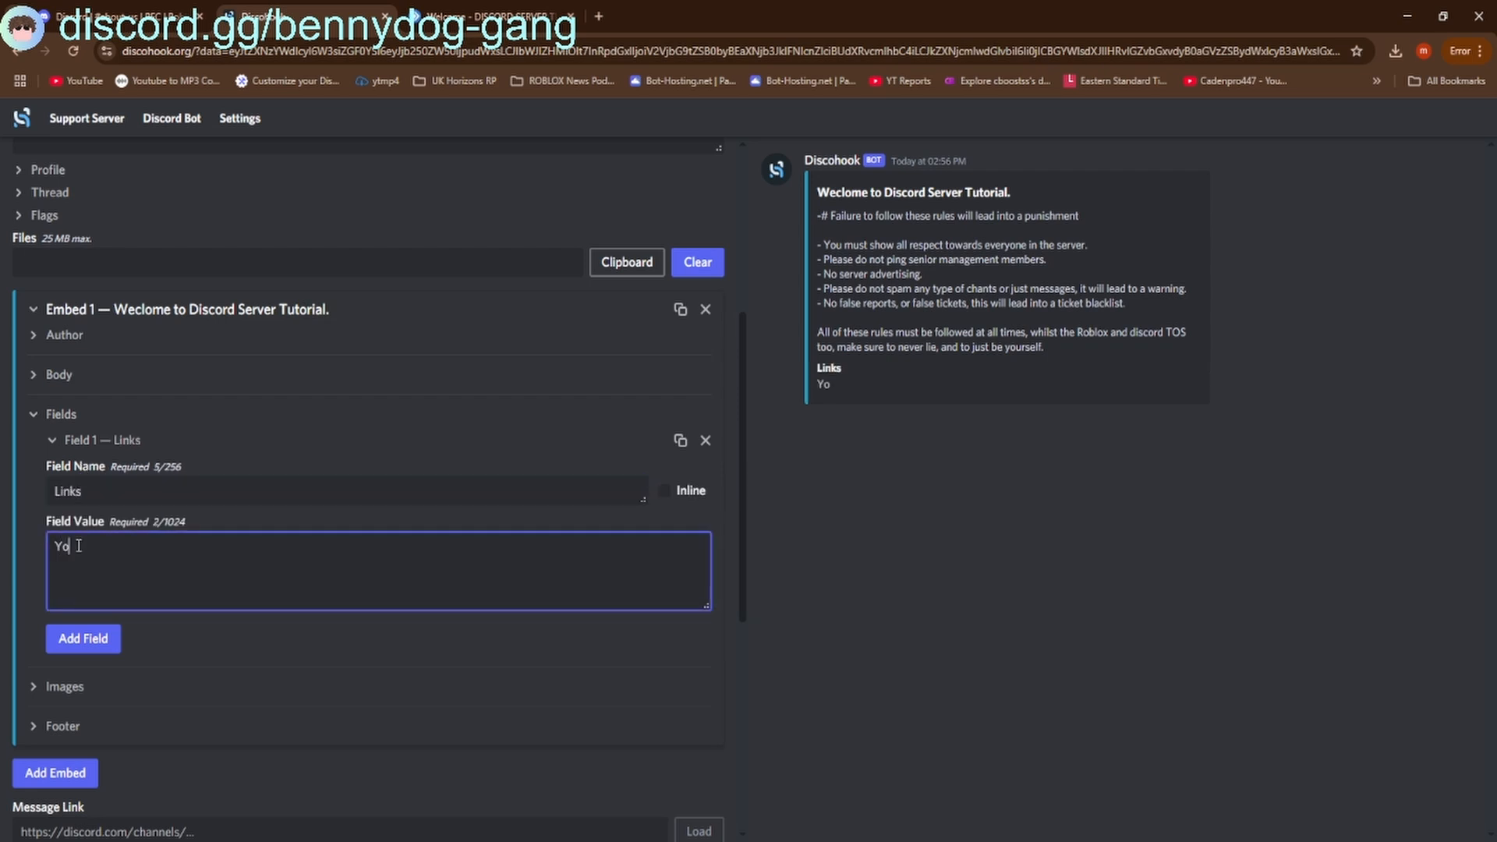
key(BackSpace)
key(BackSpace)
key(BackSpace)
text(uTube Channl)
key(BackSpace)
key(BackSpace)
text(el -)
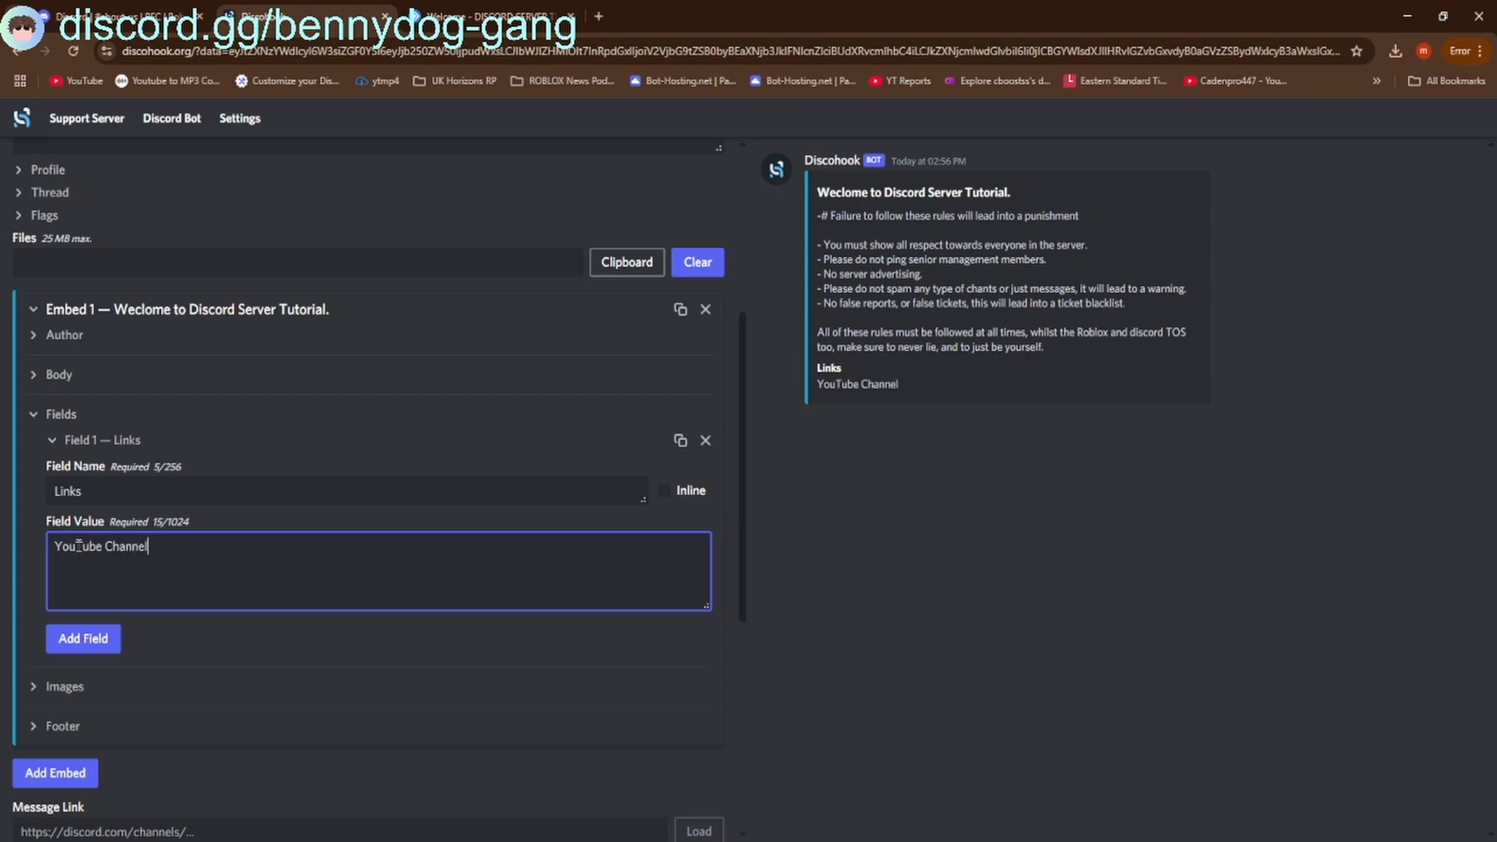
Switch to YouTube in a new tab, view your own channel and copy its page address
click(599, 17)
text(youtube.com)
key(Return)
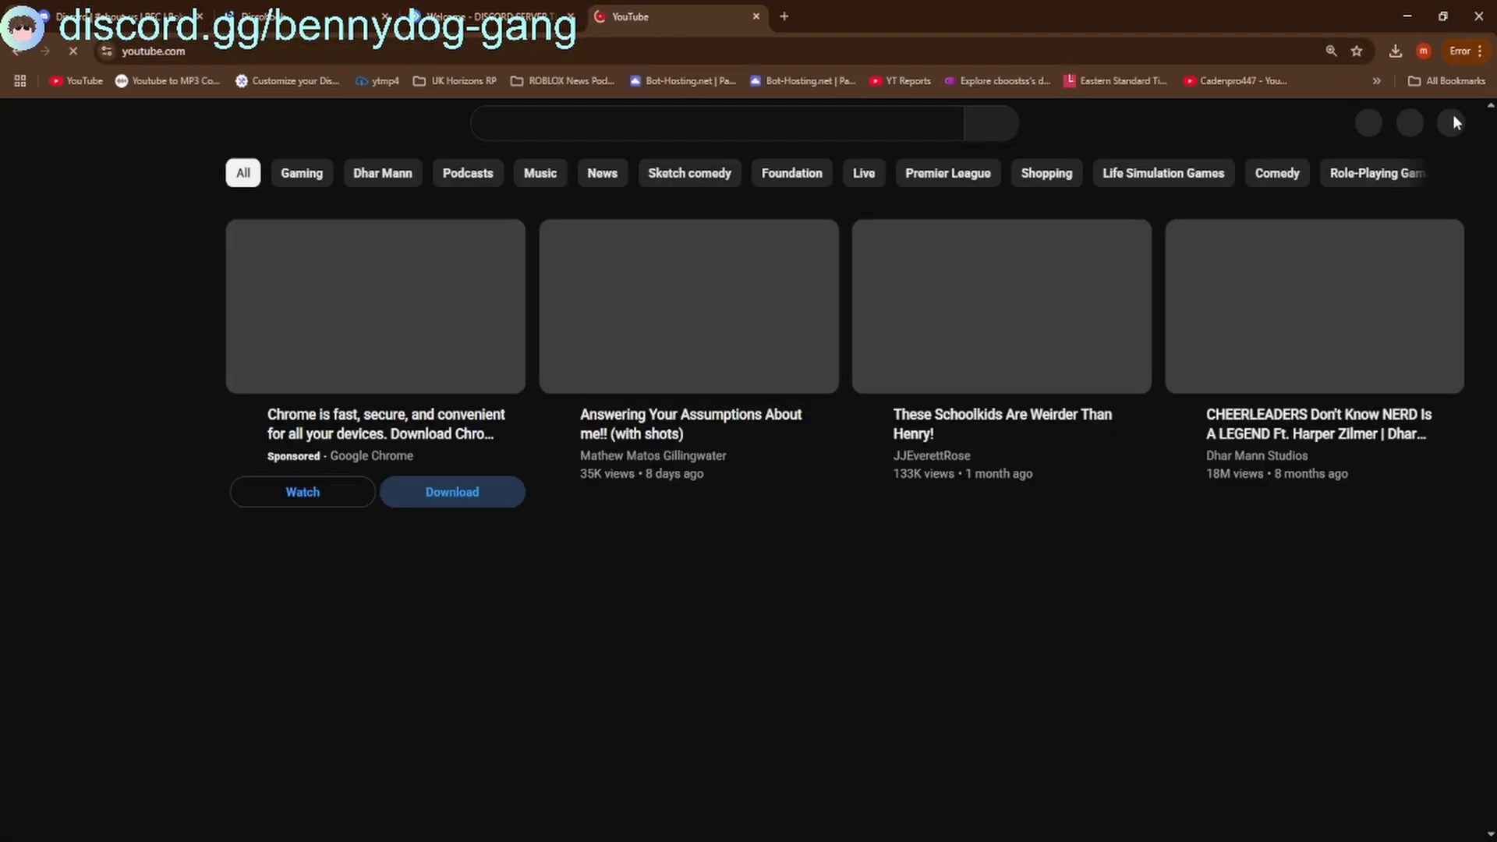
click(1446, 125)
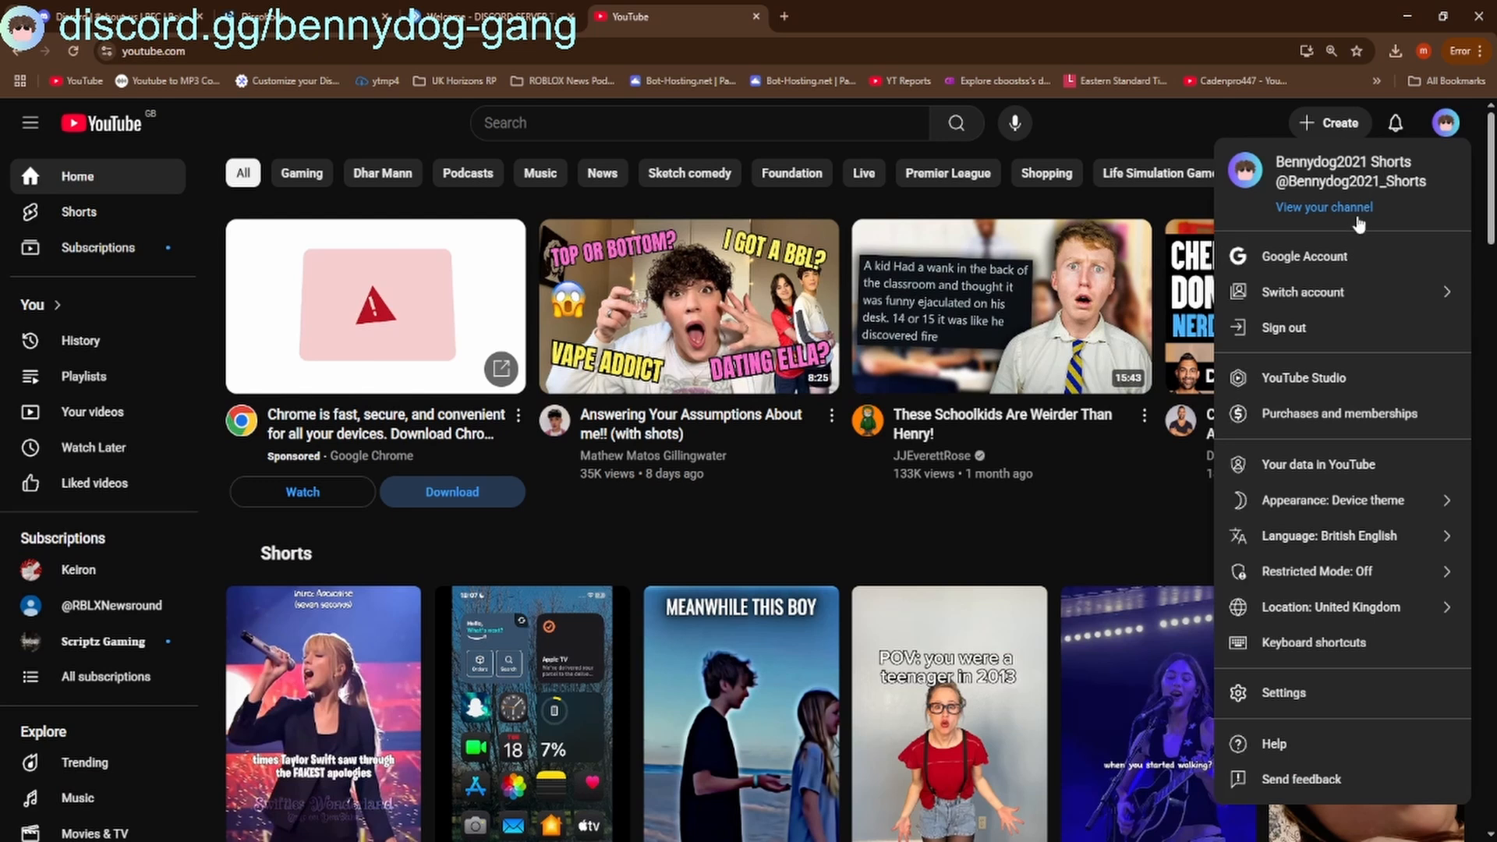
click(1358, 219)
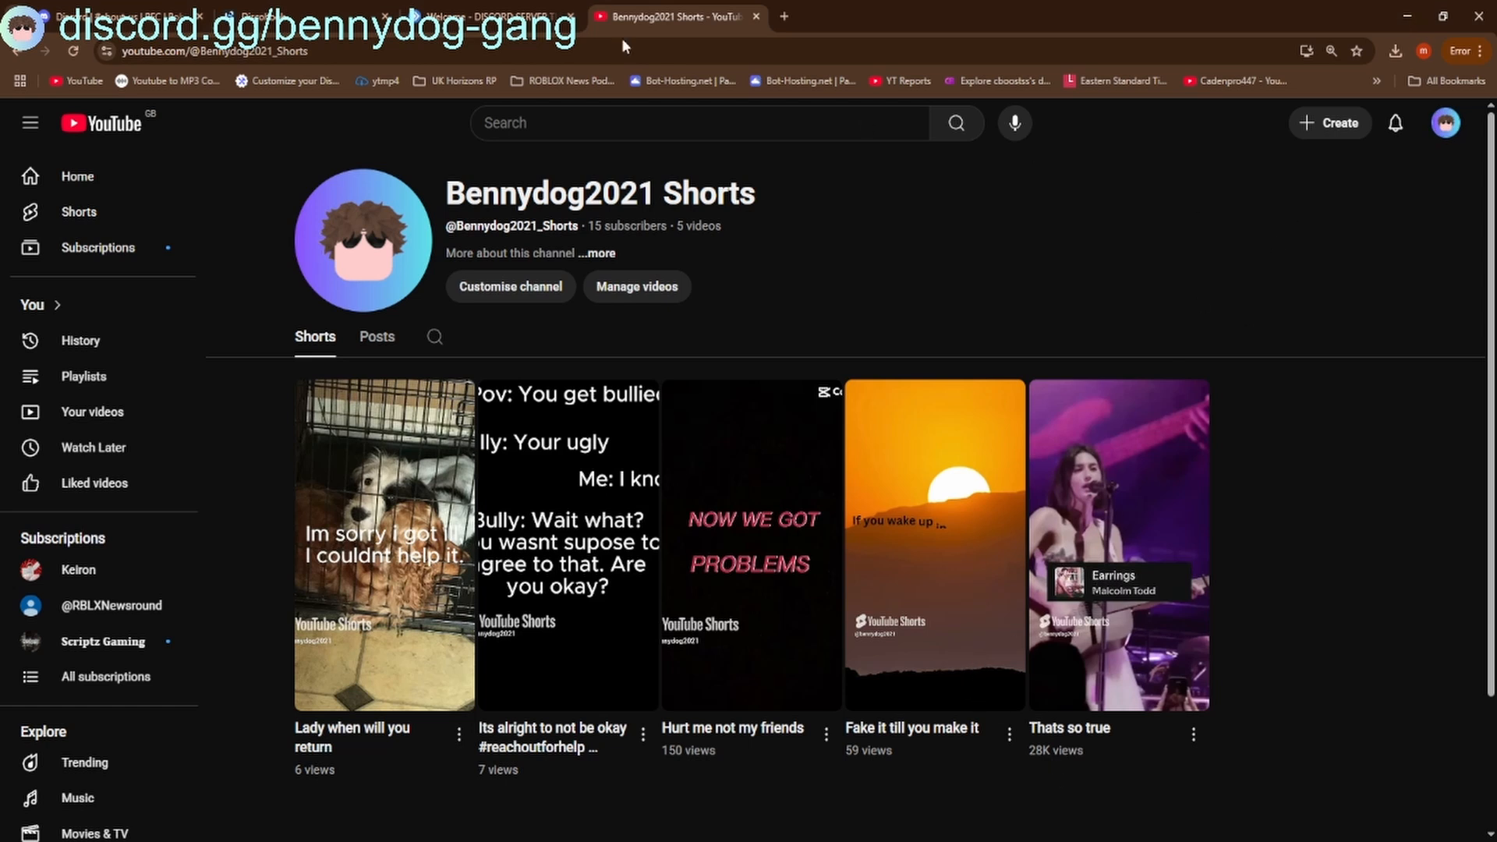
click(468, 51)
key(ctrl+c)
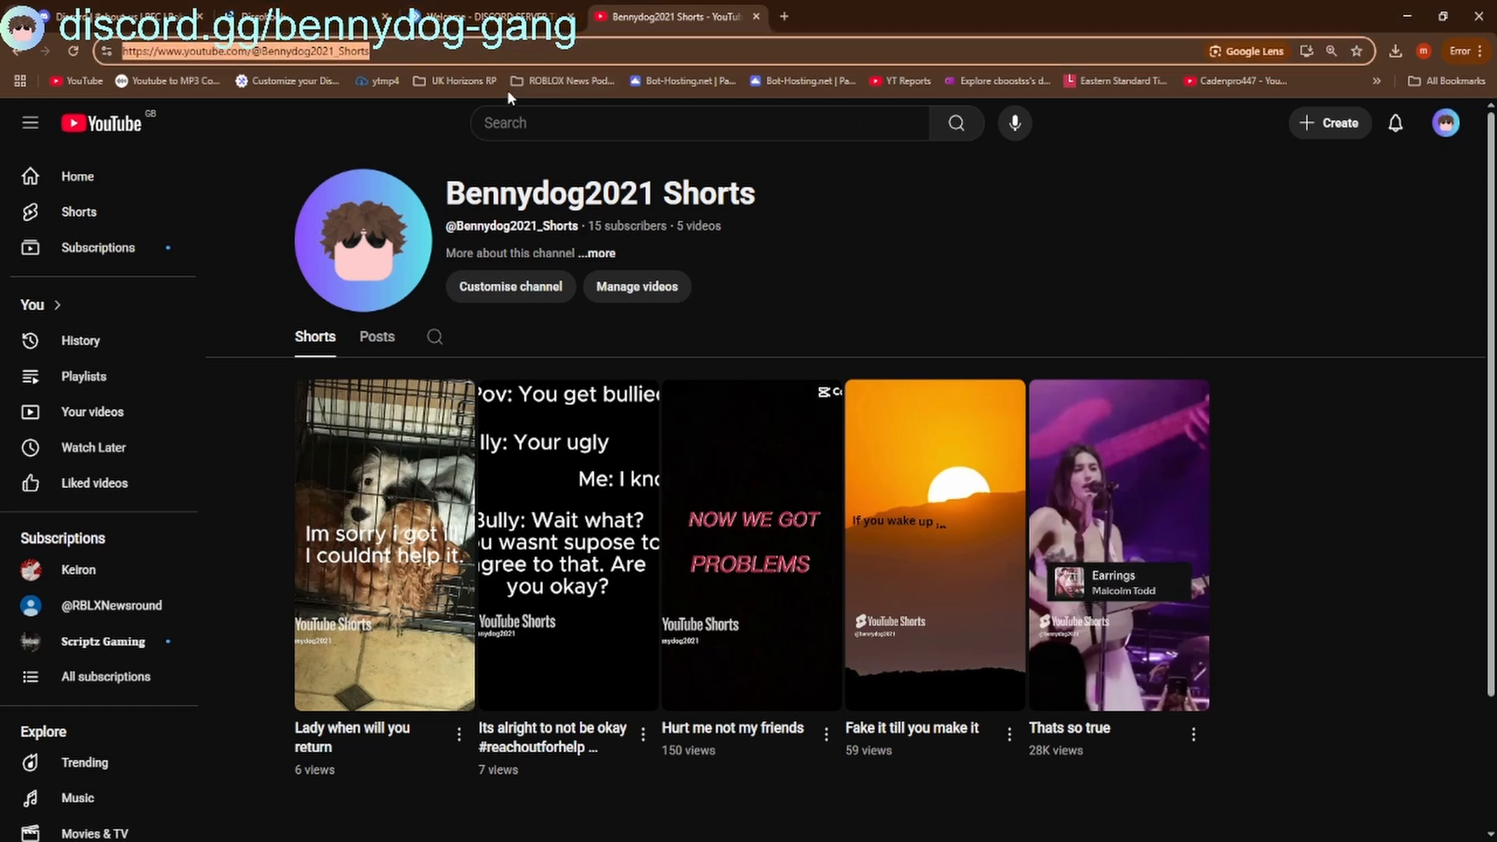
Back in Discohook, paste the channel address at the end of the Links field's value and make the field inline
click(304, 15)
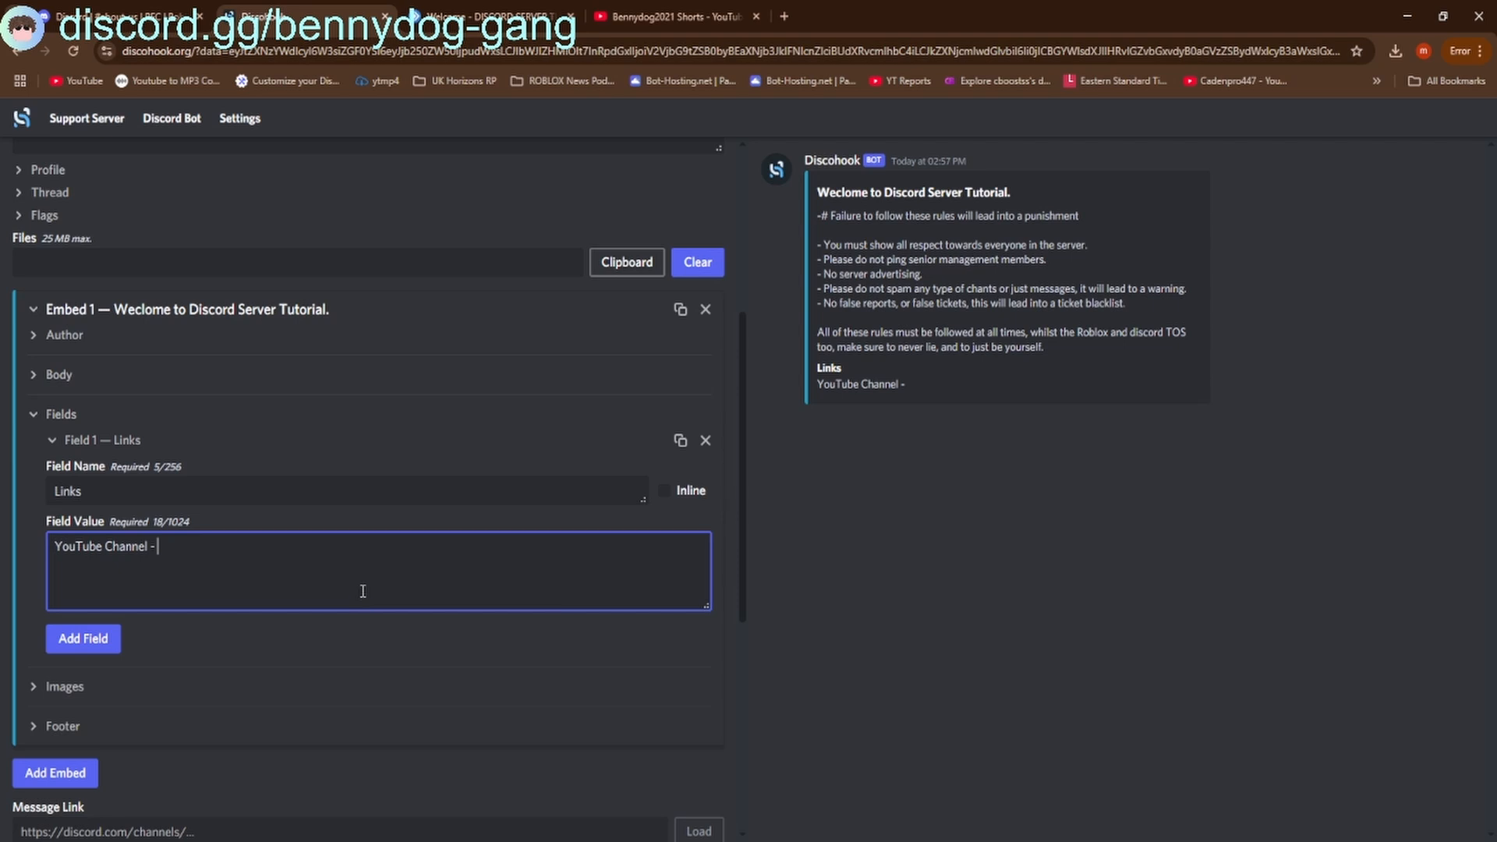
key(ctrl+v)
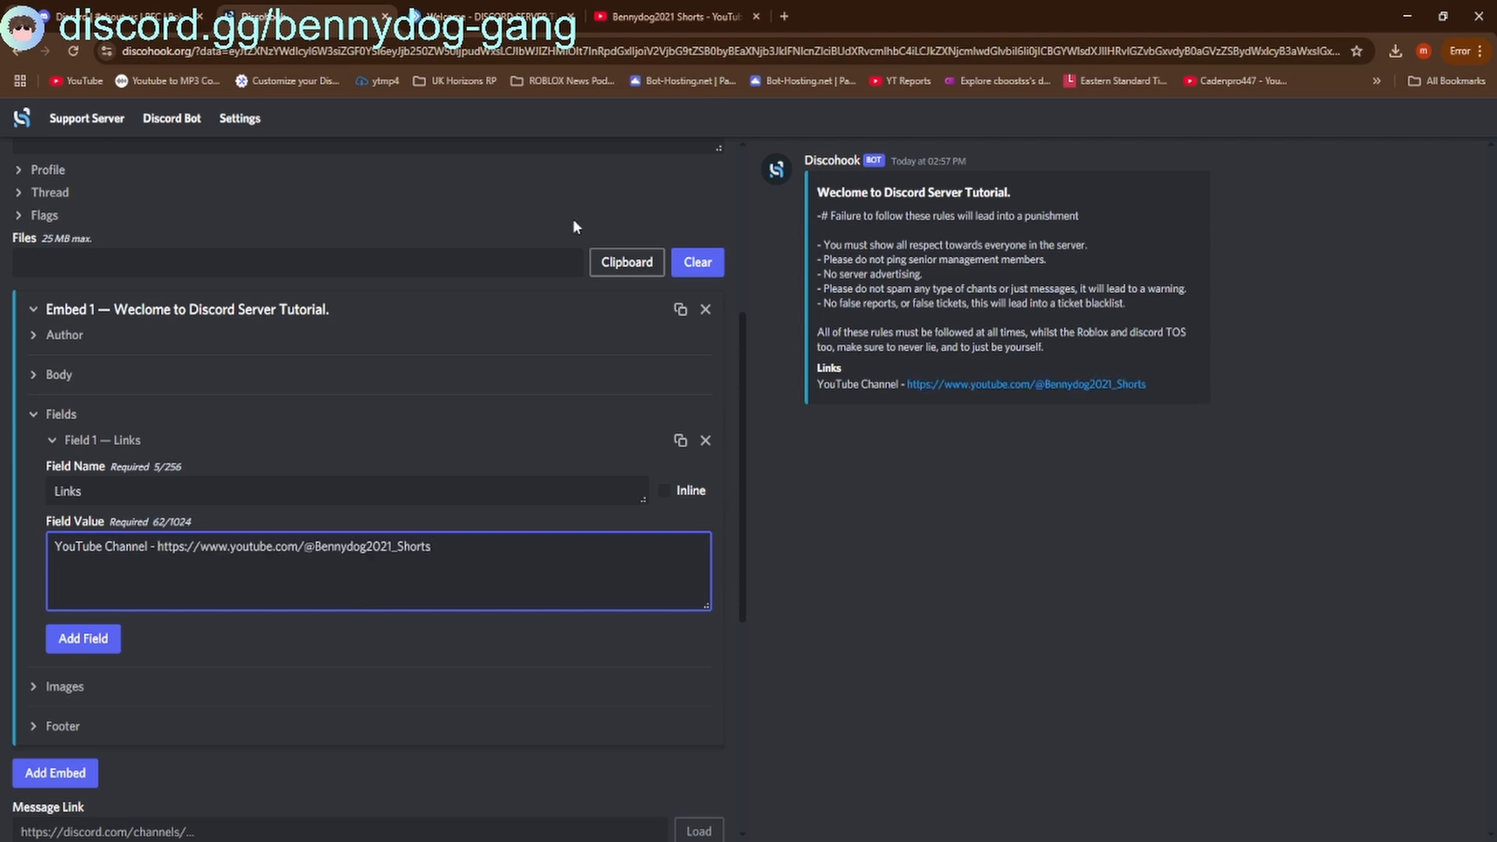
click(665, 490)
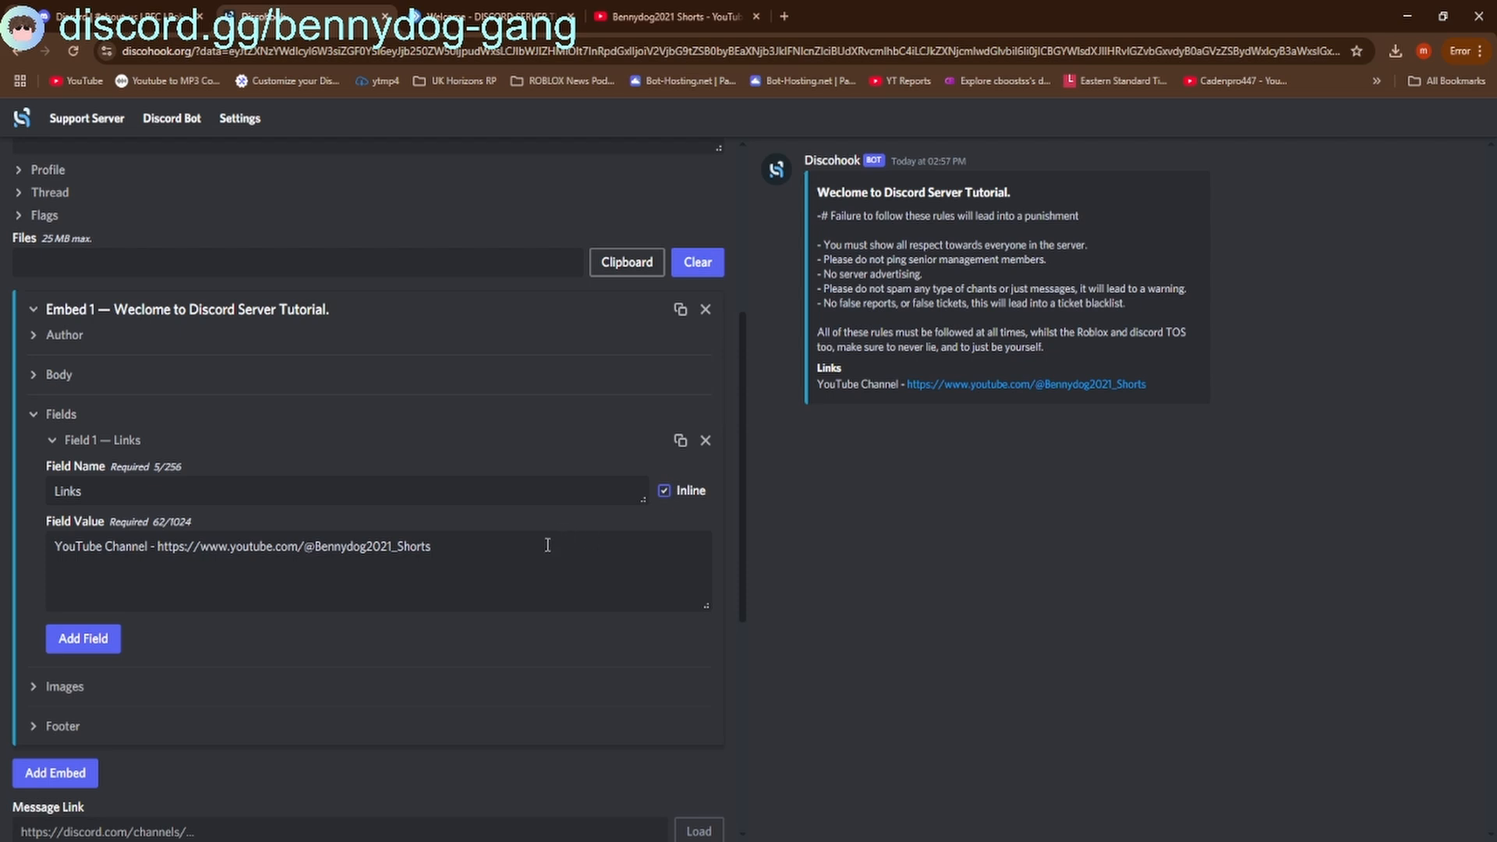
Copy and remove the channel address from the Links value, drop the dash, and enclose "YouTube Channel" in square brackets
drag(548, 545, 158, 555)
key(ctrl+c)
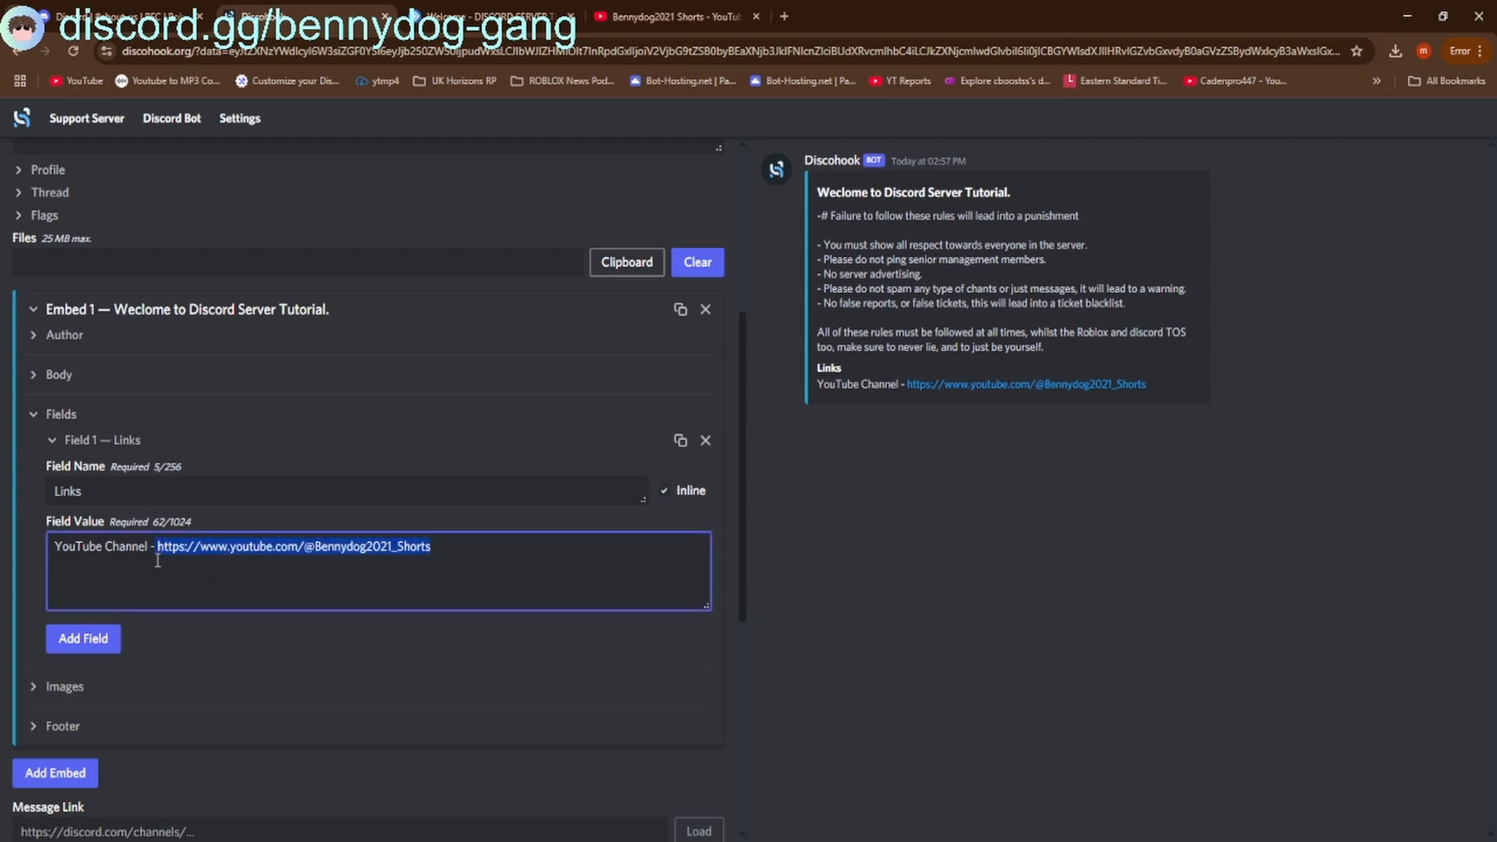
key(BackSpace)
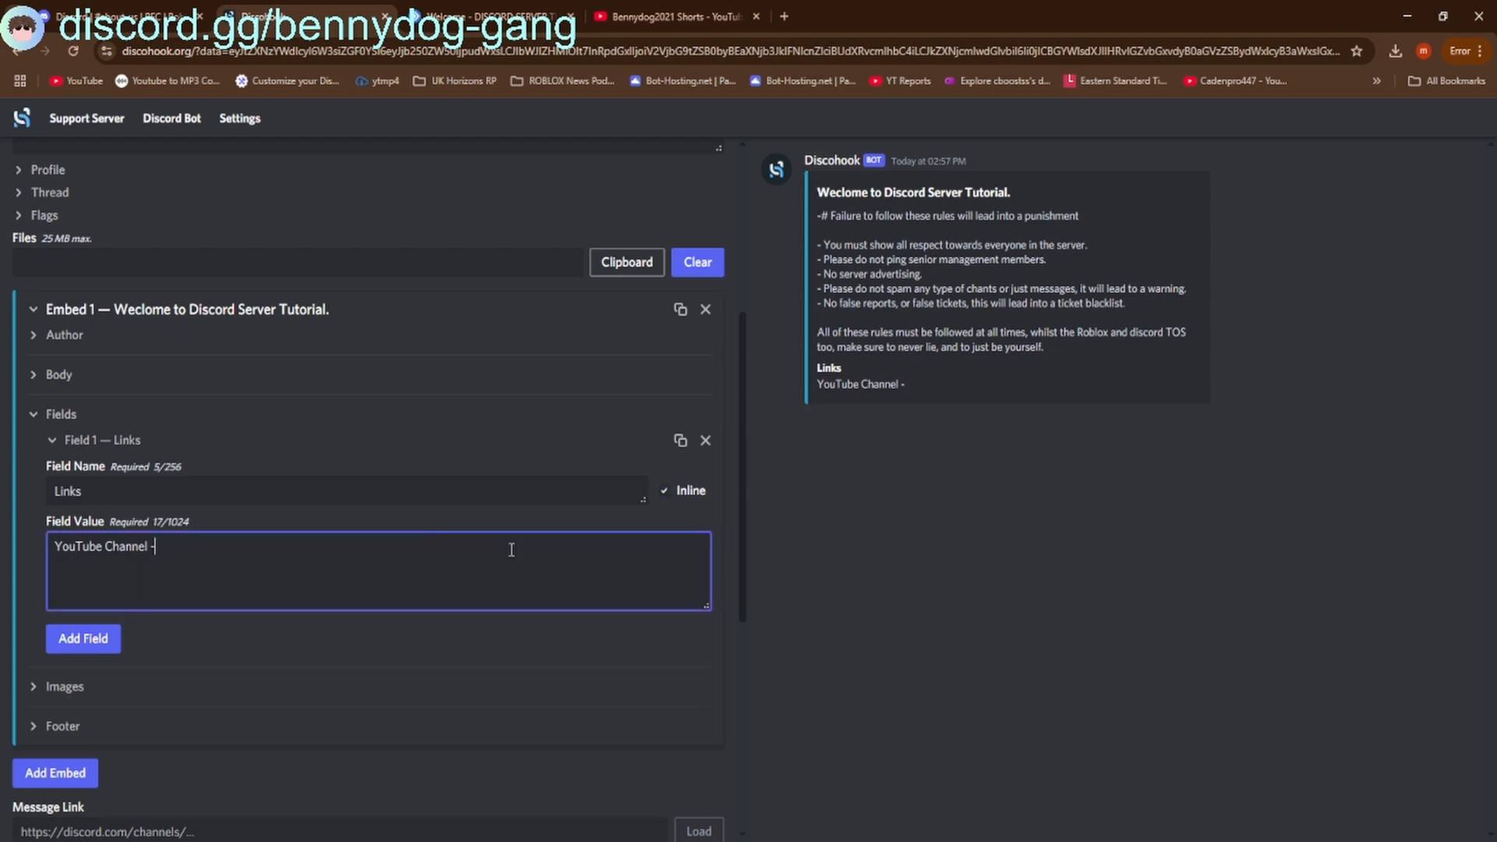
key(BackSpace)
key(BackSpace)
text(])
key(Home)
text([)
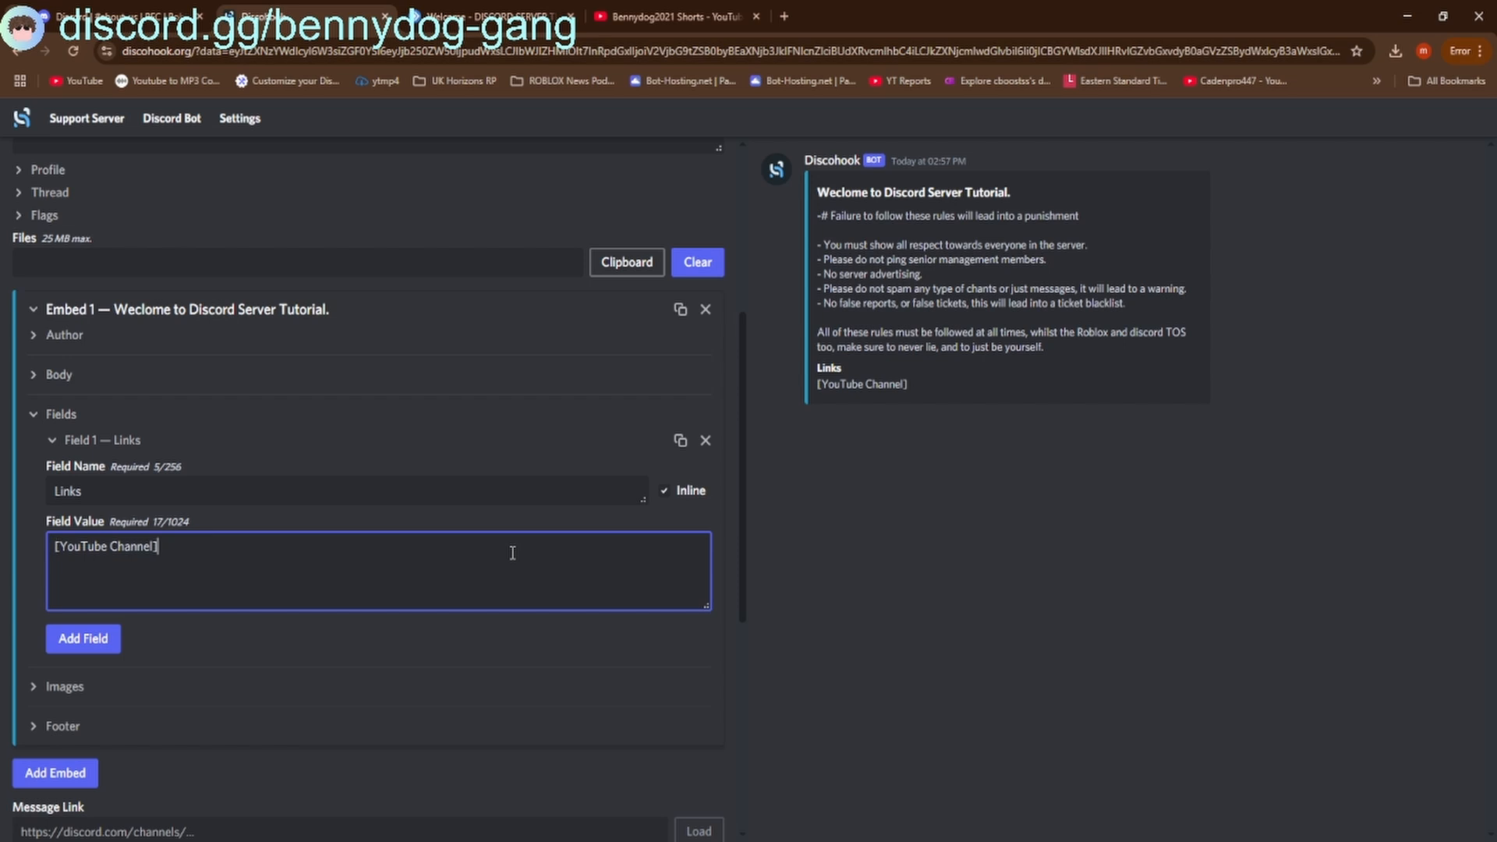
Add the channel address in parentheses directly after "[YouTube Channel]" without a space, and test the link from the preview
text(()
key(ctrl+v)
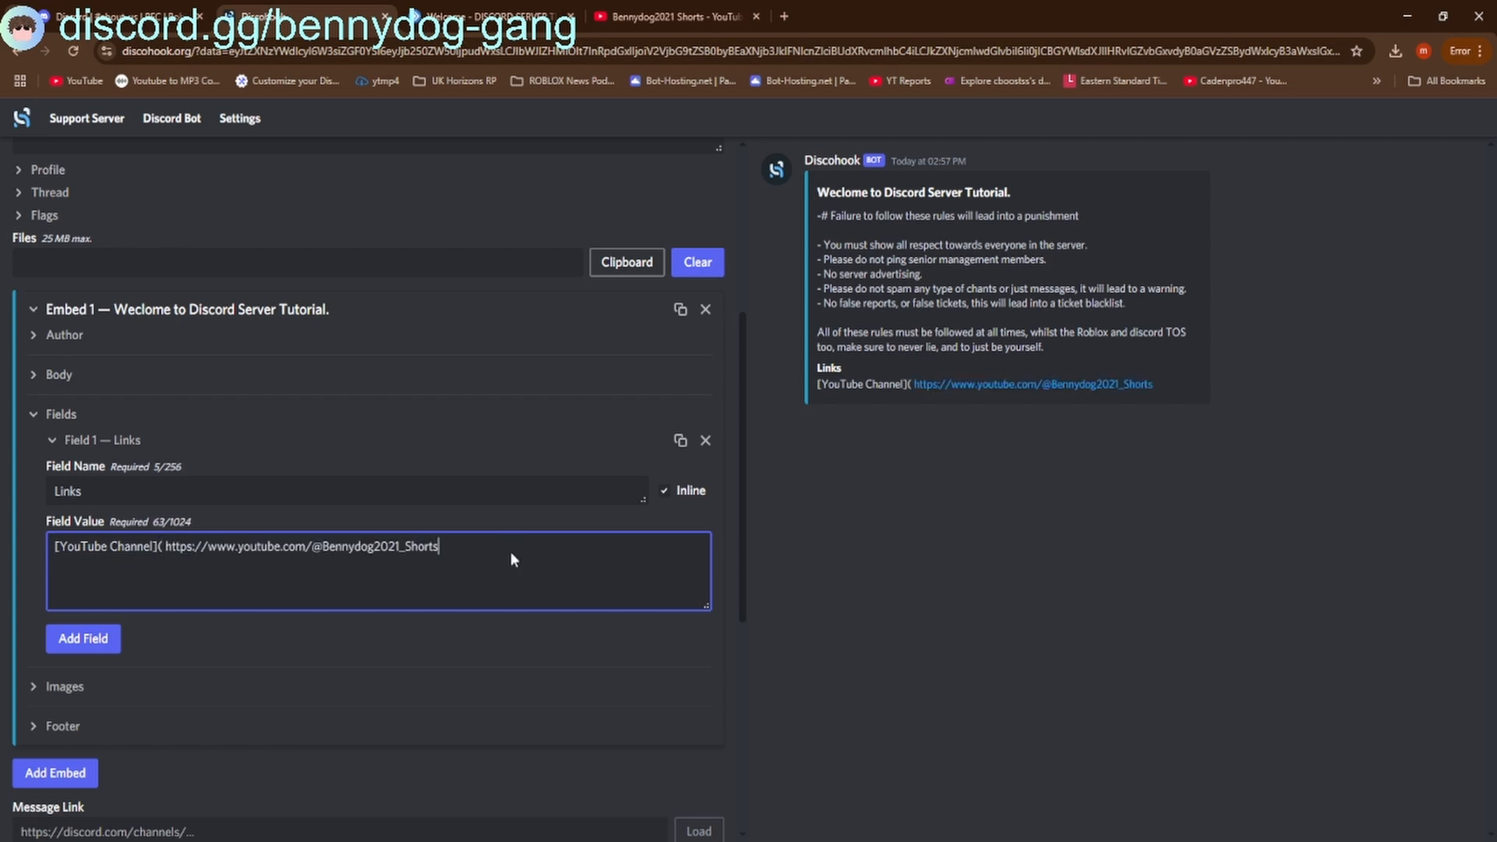
text())
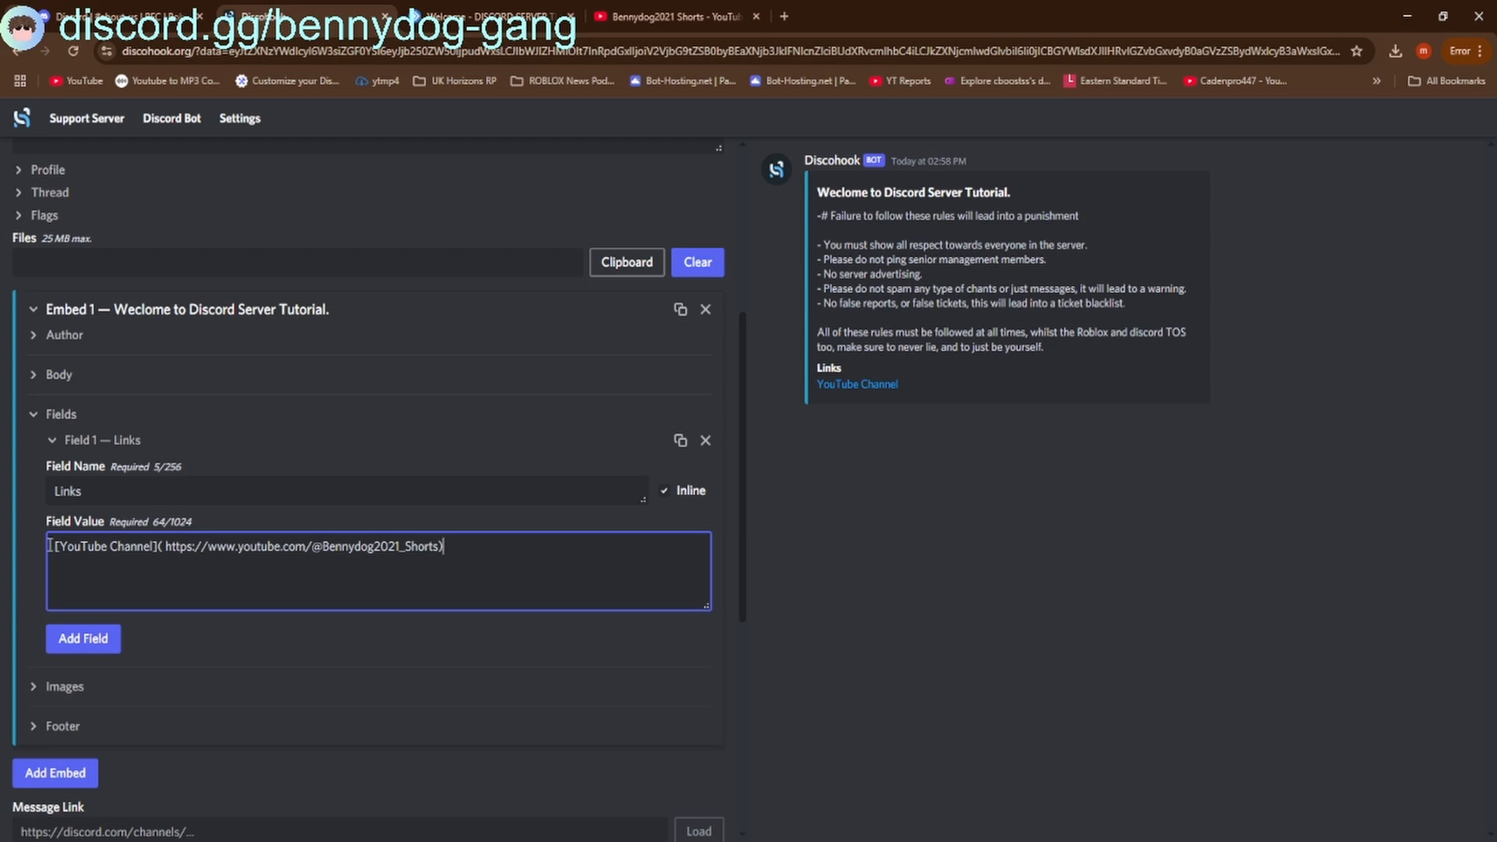
key(BackSpace)
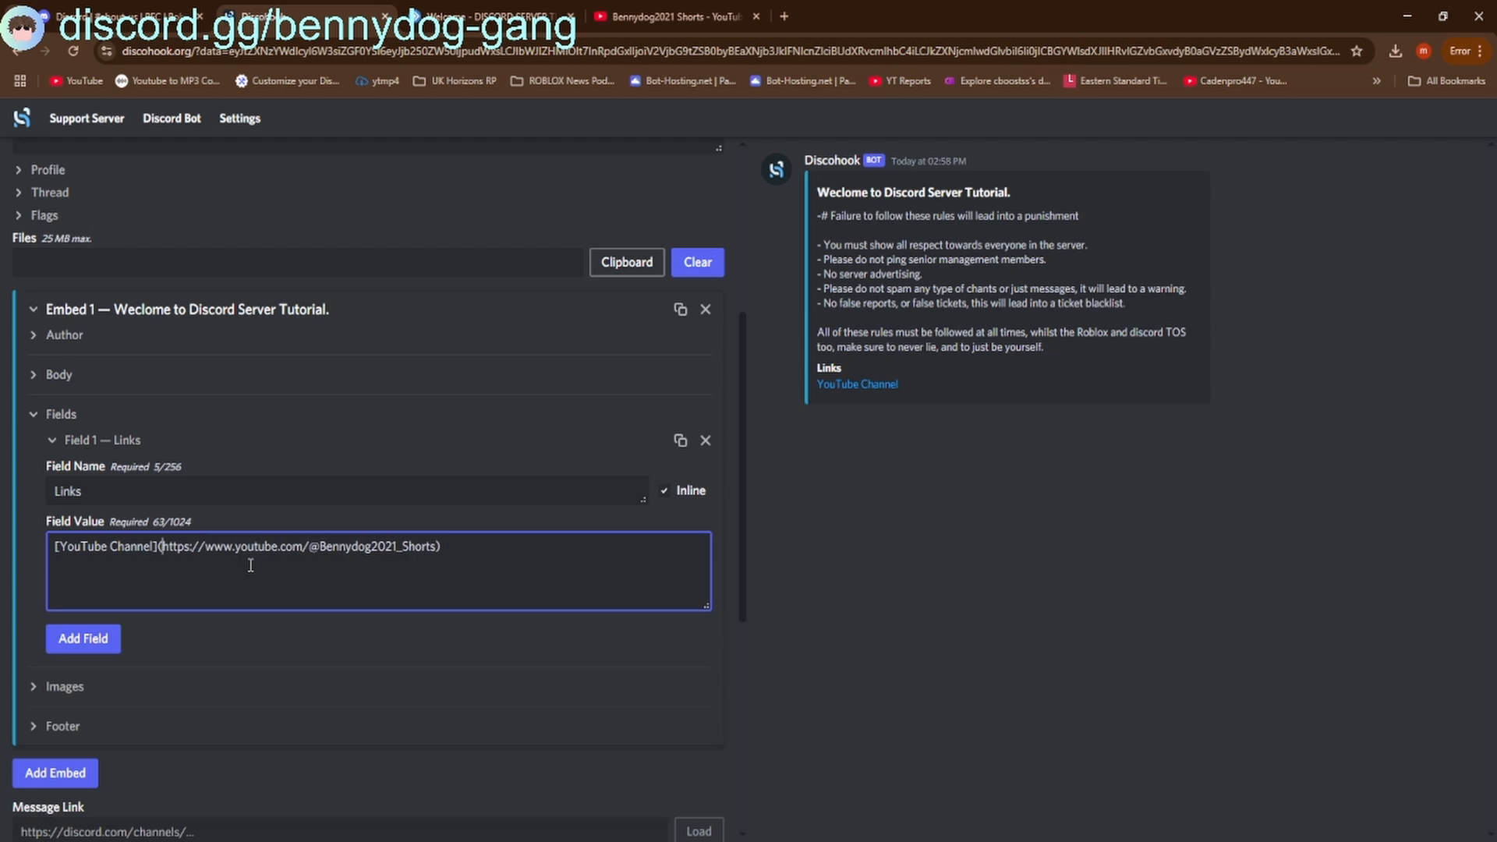
click(879, 383)
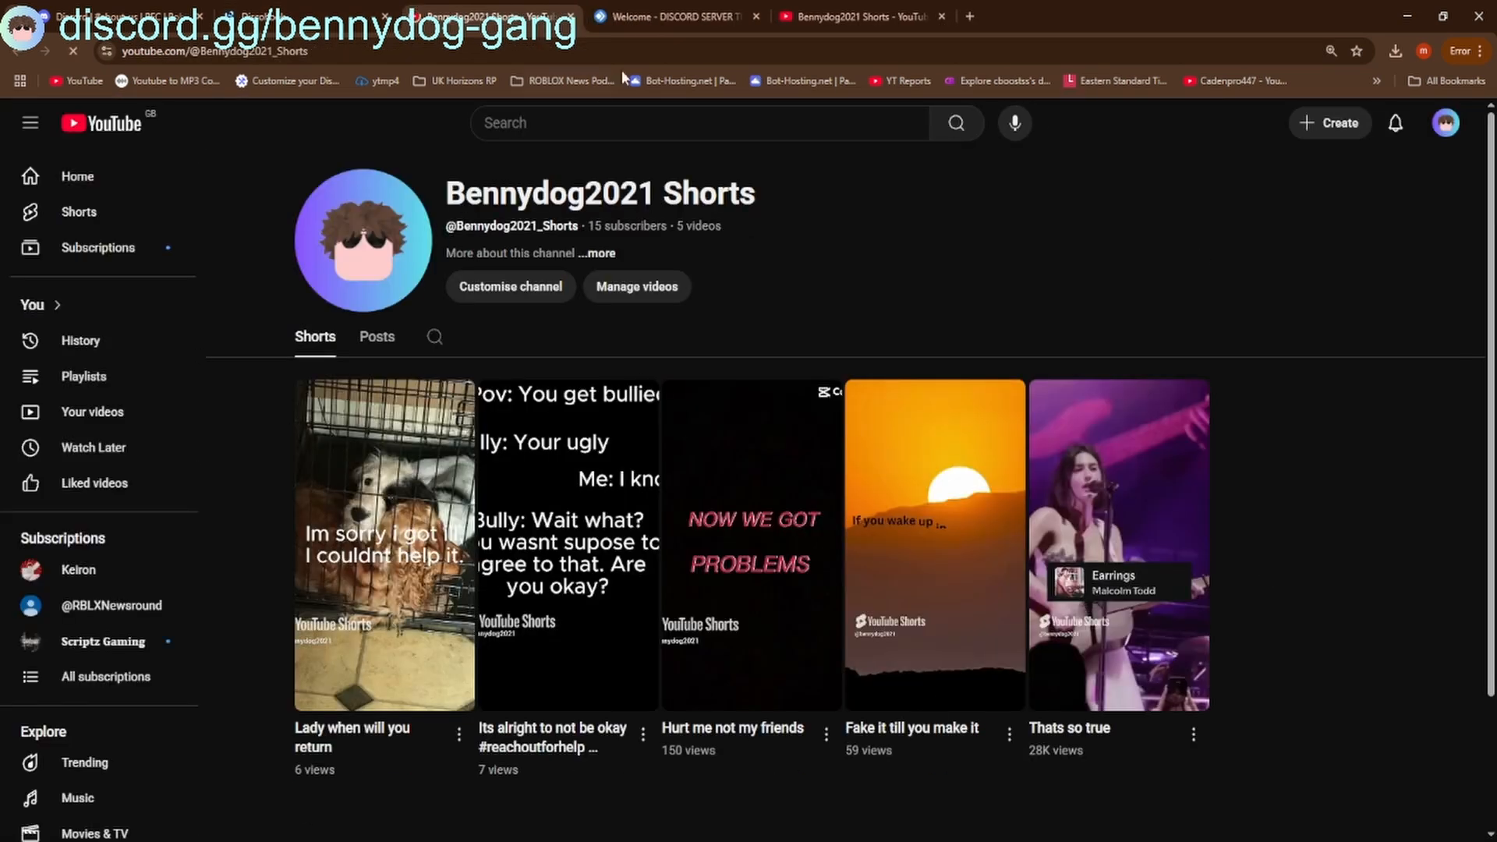
click(324, 17)
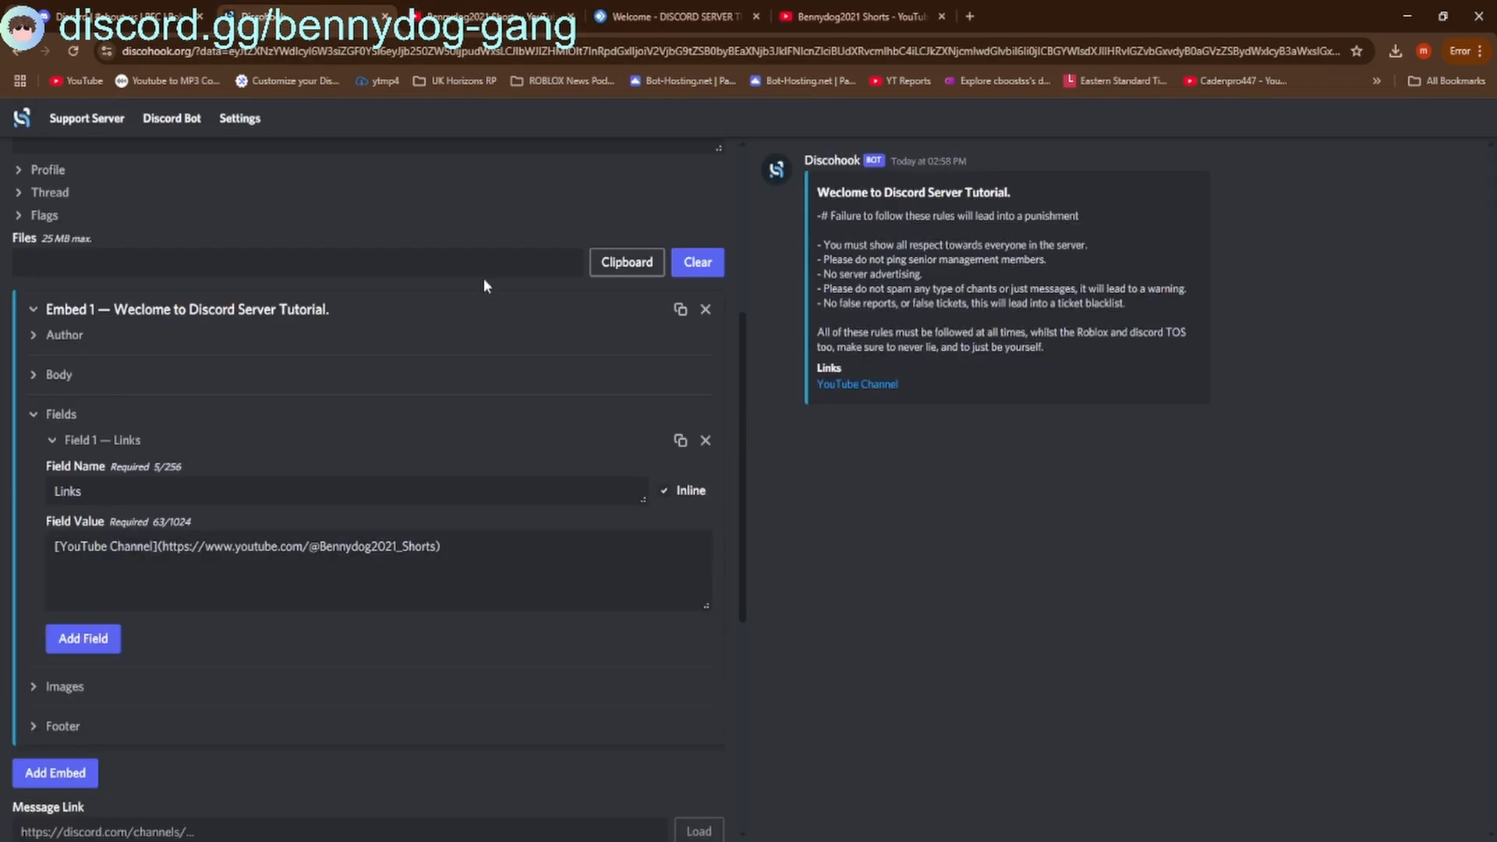
Add the lines "Reddit - Coming Soon" and "TikTok - Coming Soon" to the Links value, and collapse the embed's fields section
click(478, 590)
key(Return)
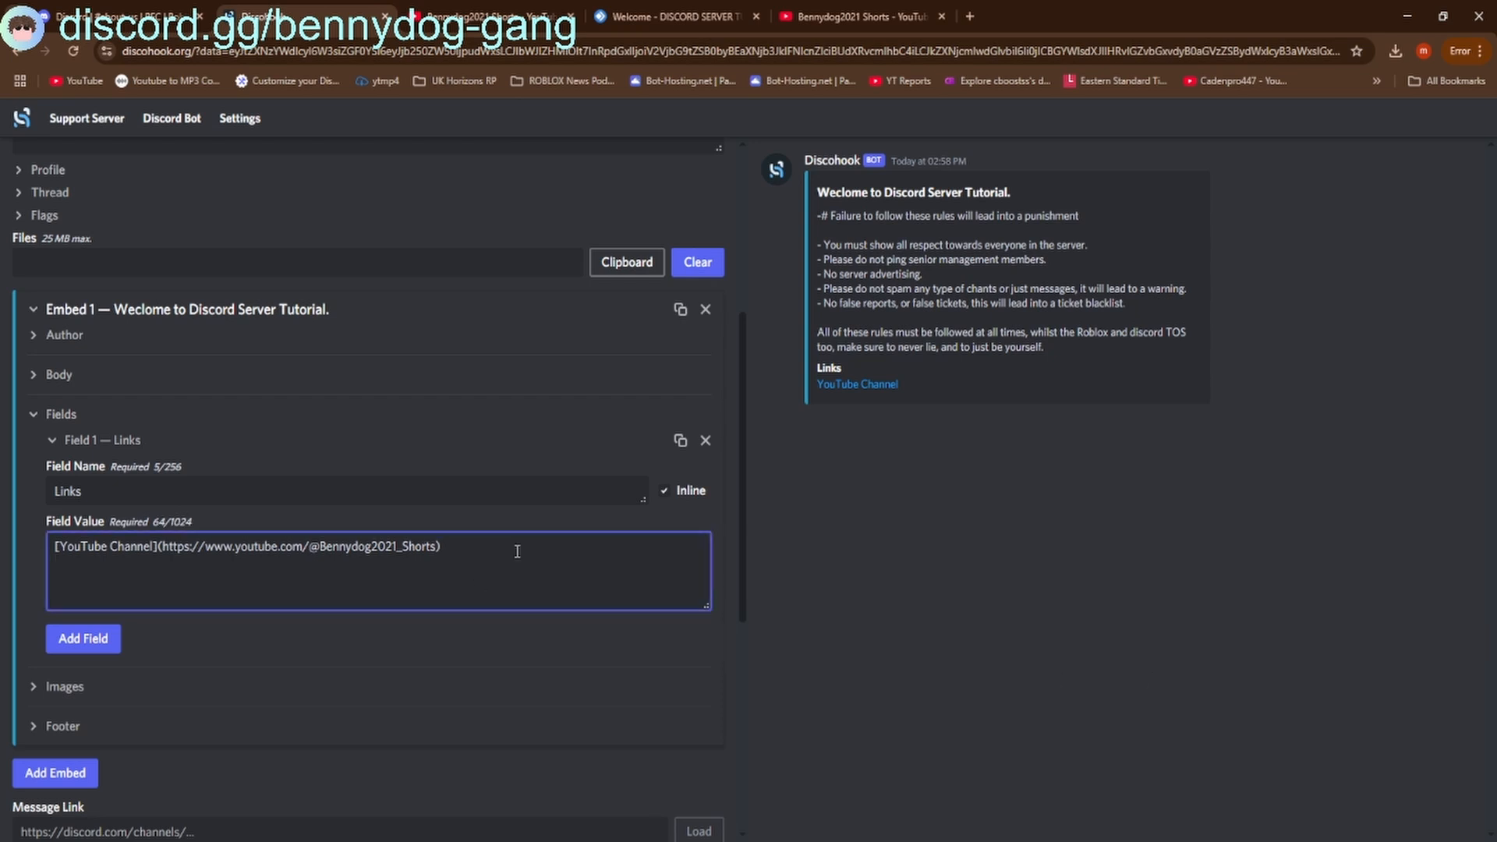
text(Reddit - Coming Son=)
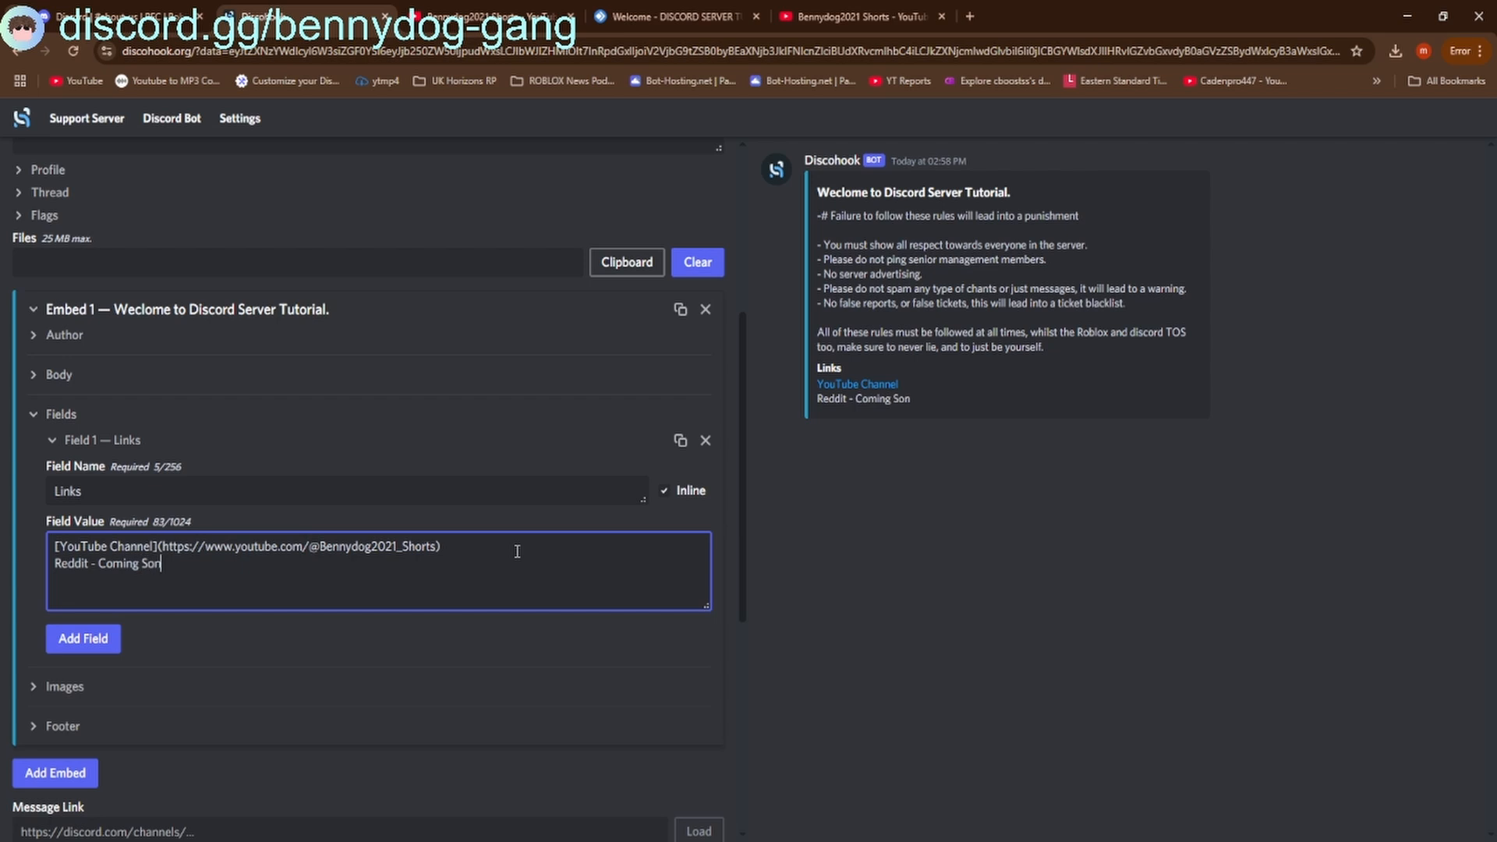
key(BackSpace)
key(BackSpace)
text(on)
key(Return)
text(TikTok Coming Soon-)
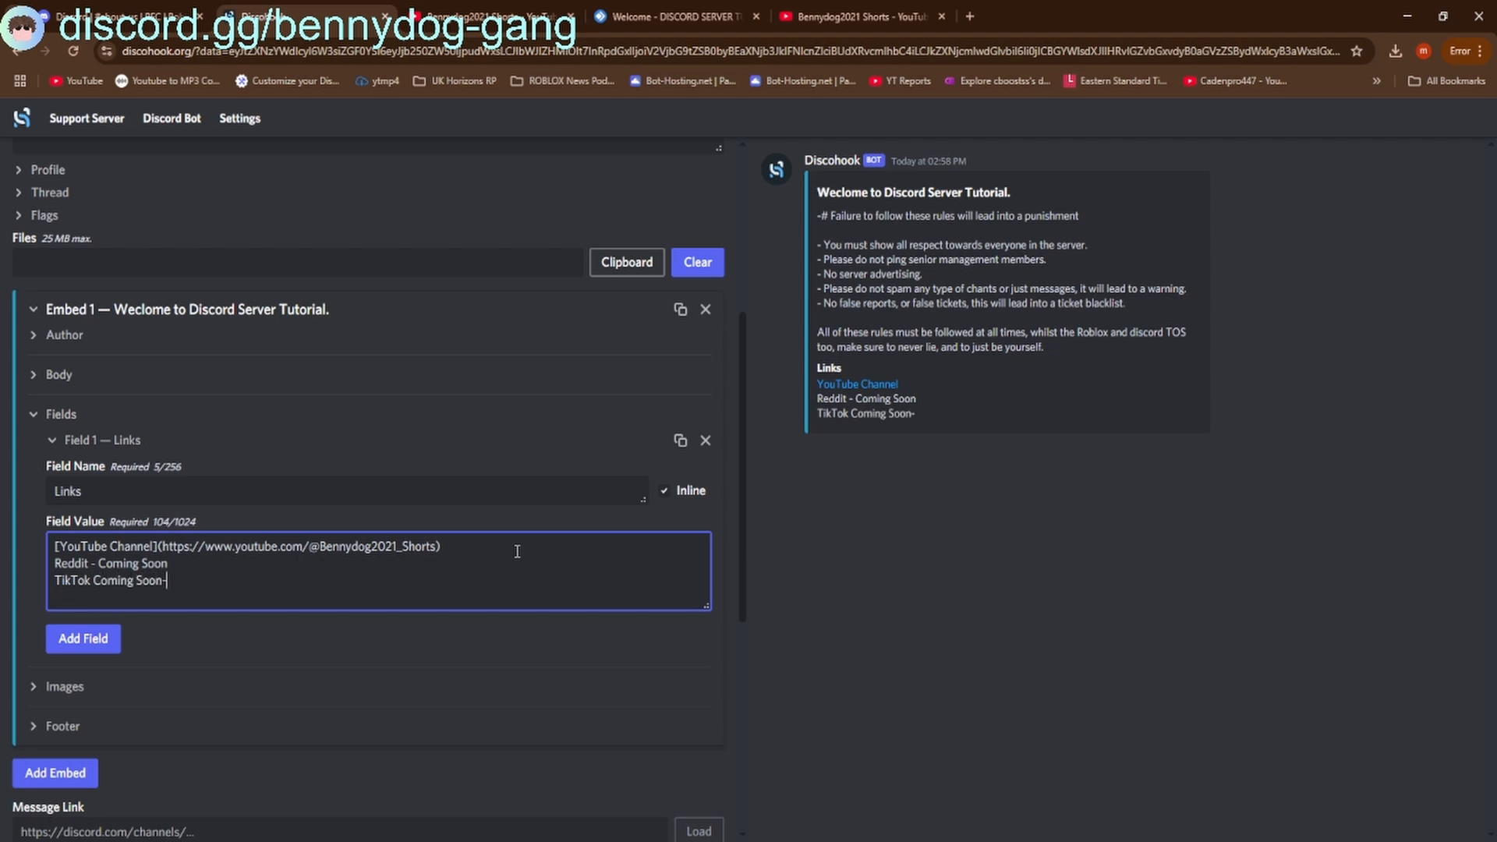
key(BackSpace)
click(91, 580)
text(-)
click(35, 415)
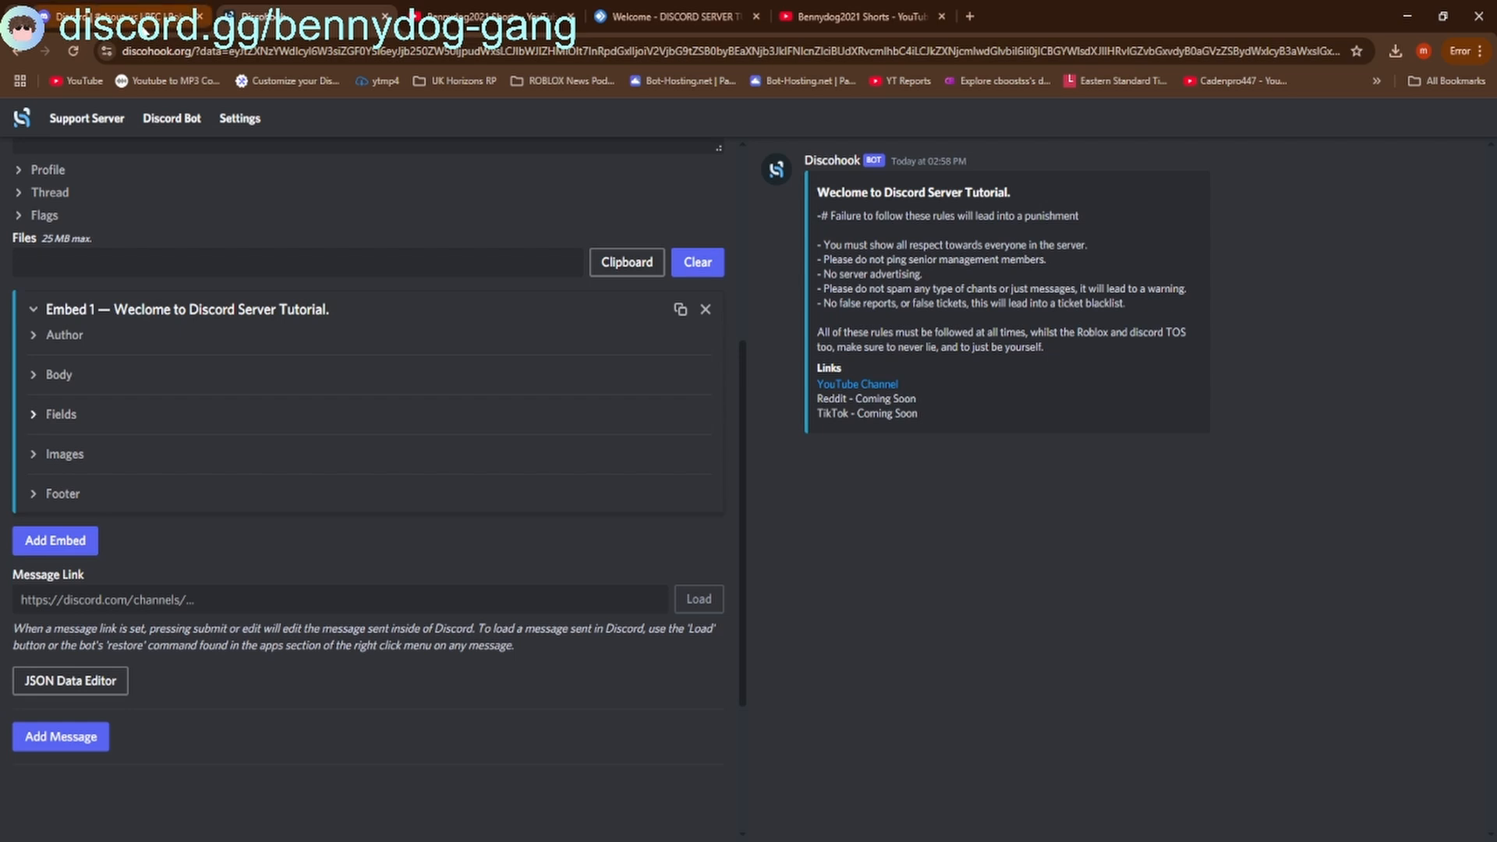
Switch to Adobe Express in a new tab, create a blank 16:9 landscape design and close the template suggestions
click(968, 17)
text(ado)
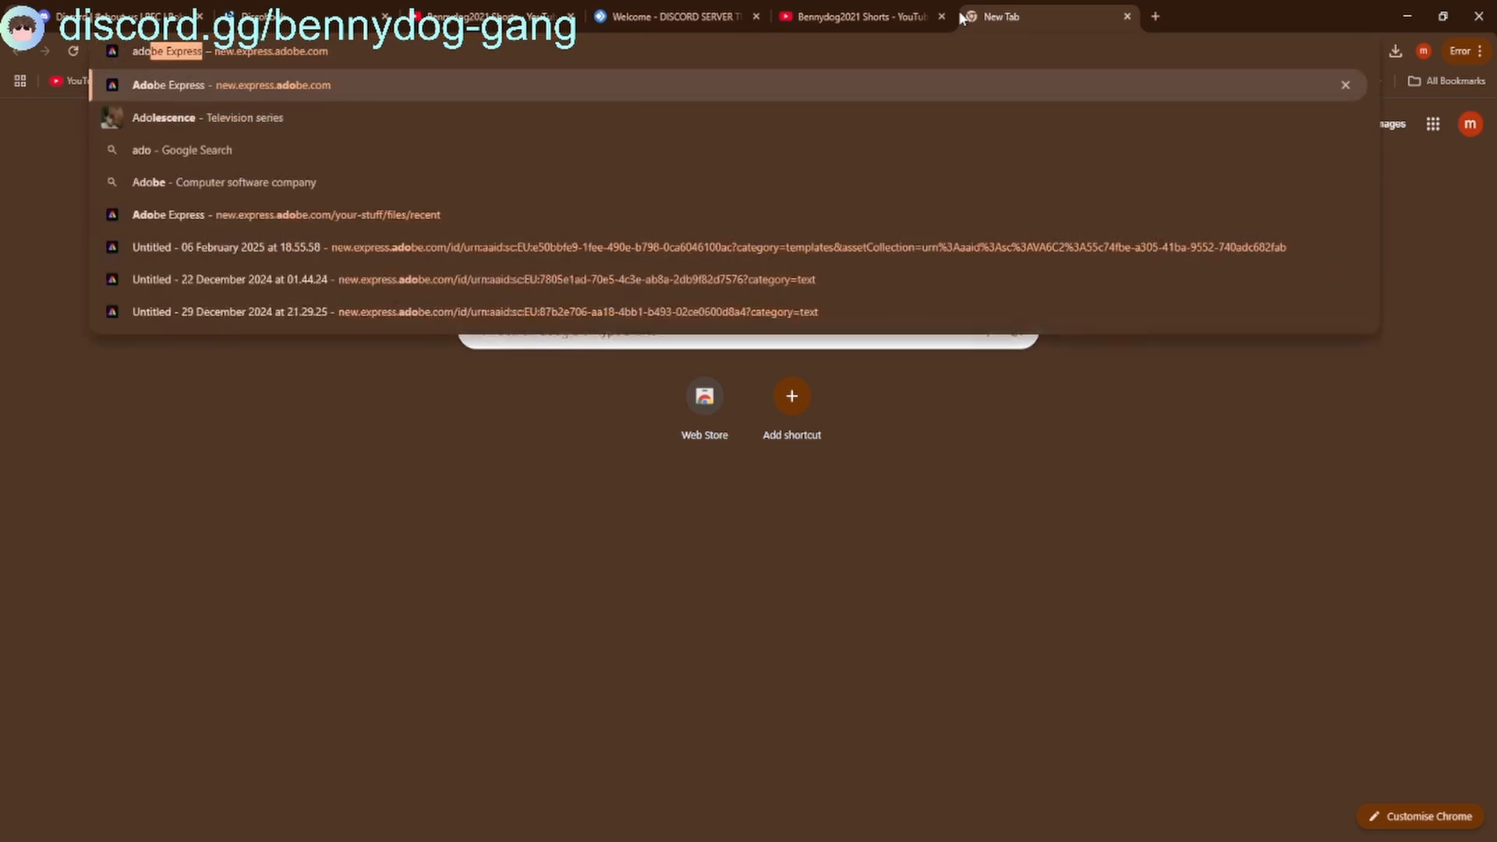
text(b)
key(Return)
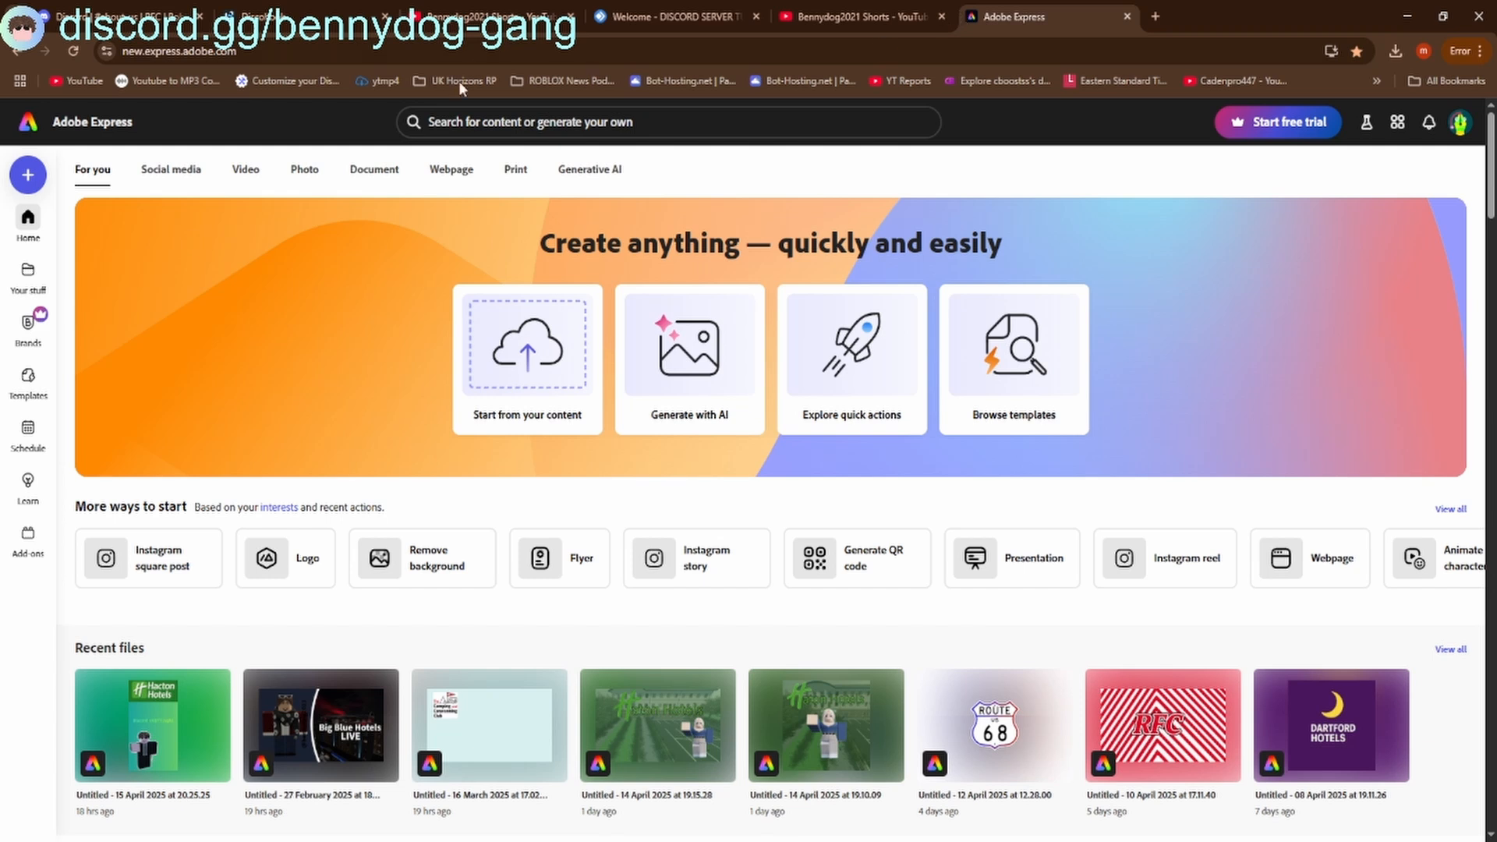
click(41, 182)
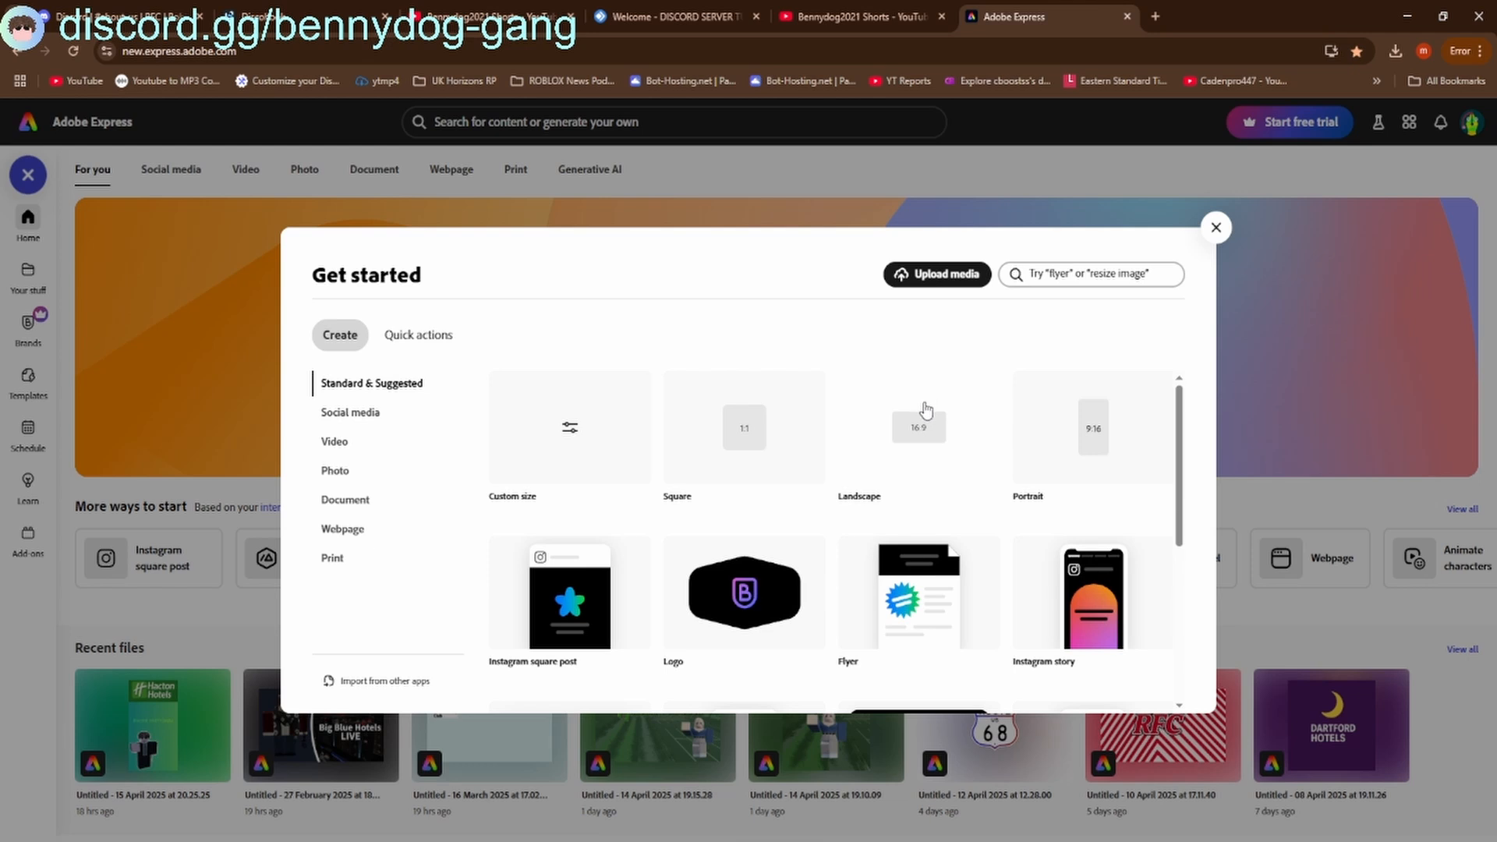
click(29, 175)
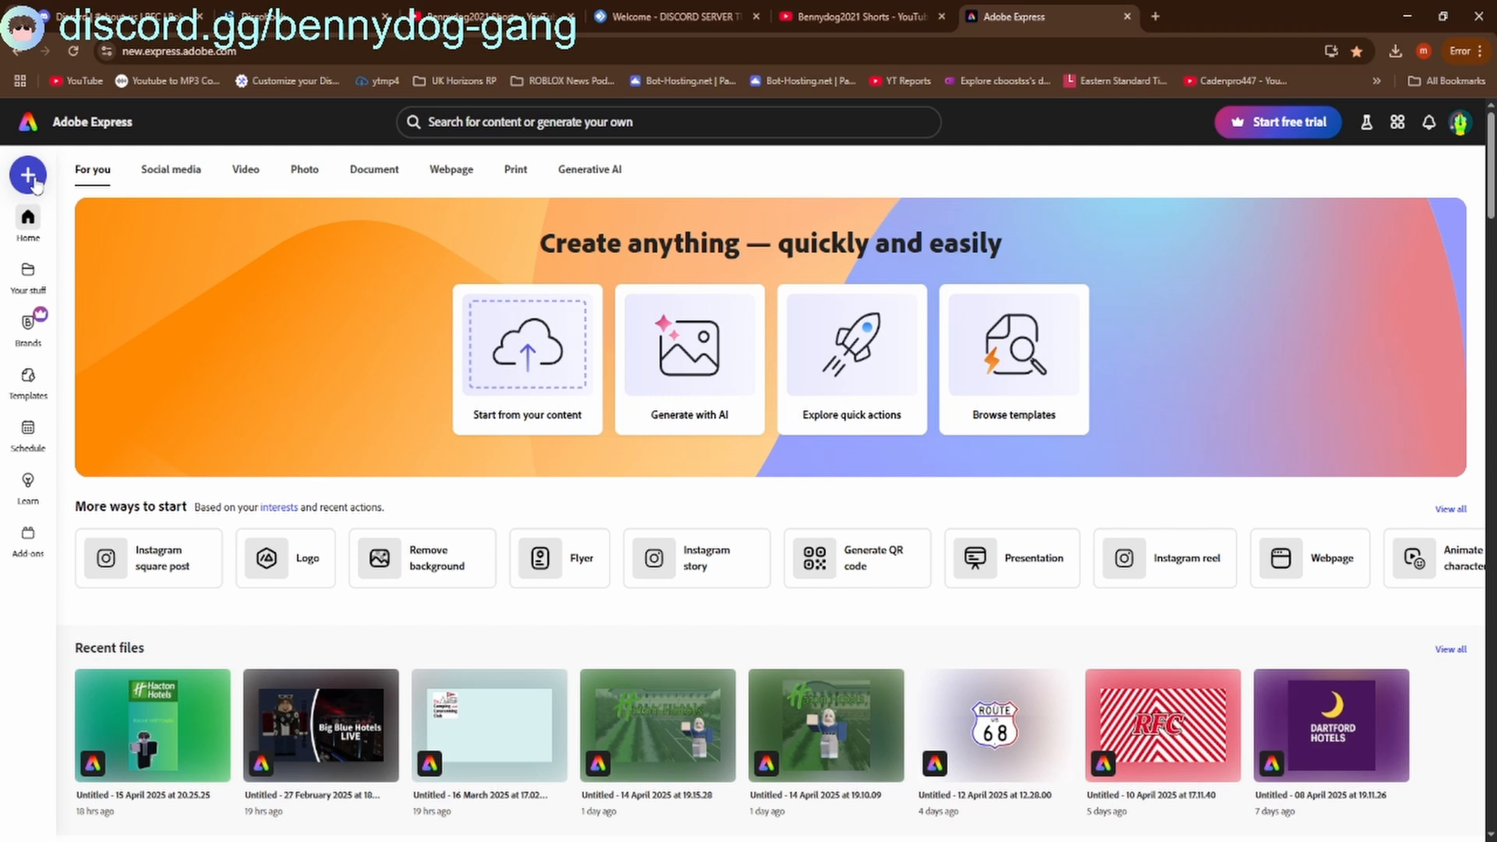
click(33, 180)
click(935, 432)
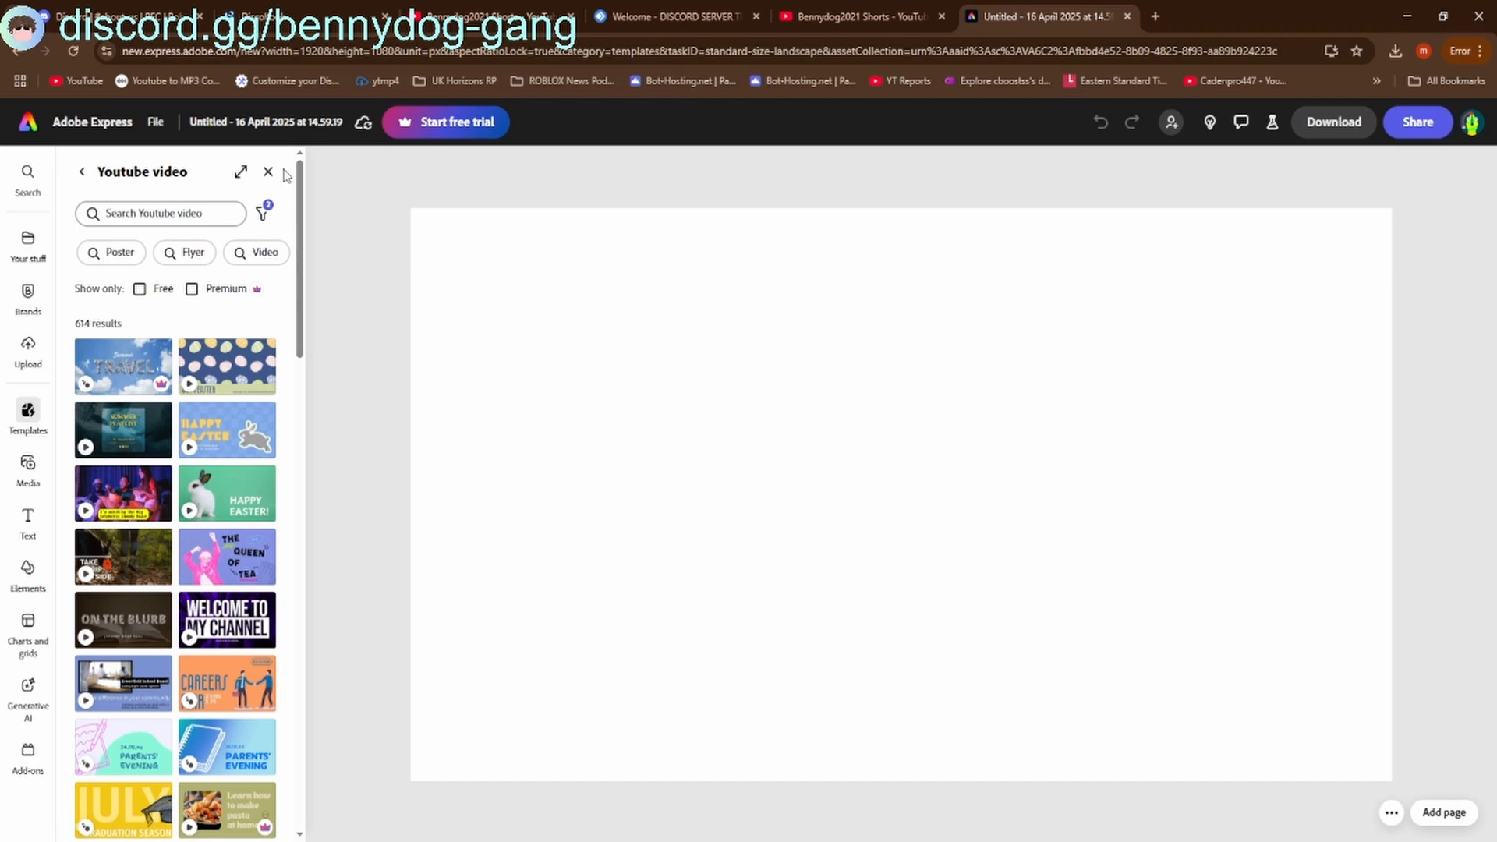
click(268, 172)
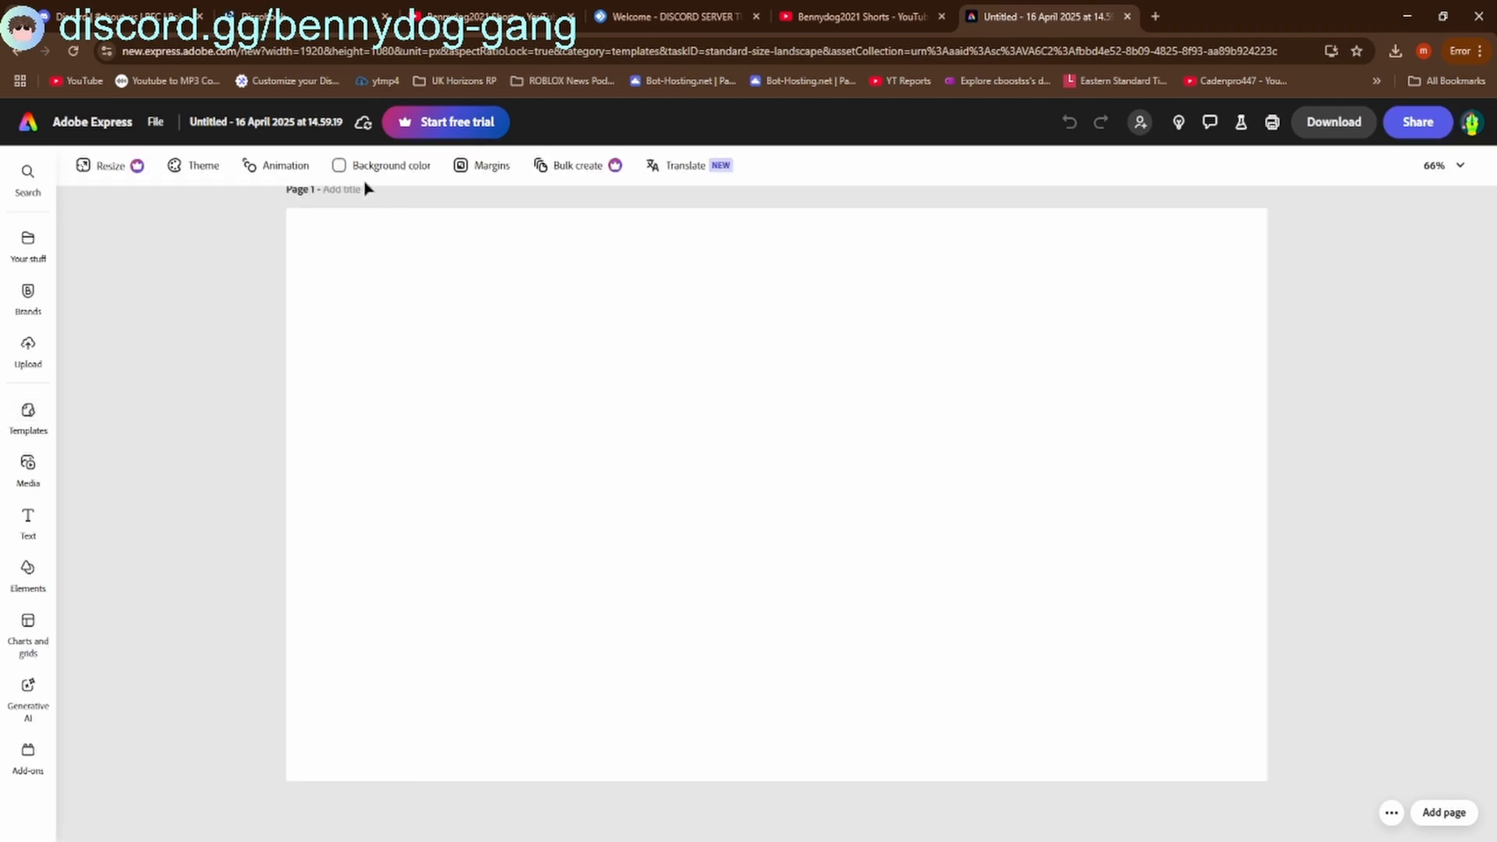
Set the page's background color to the recommended light blue swatch
click(352, 164)
click(352, 359)
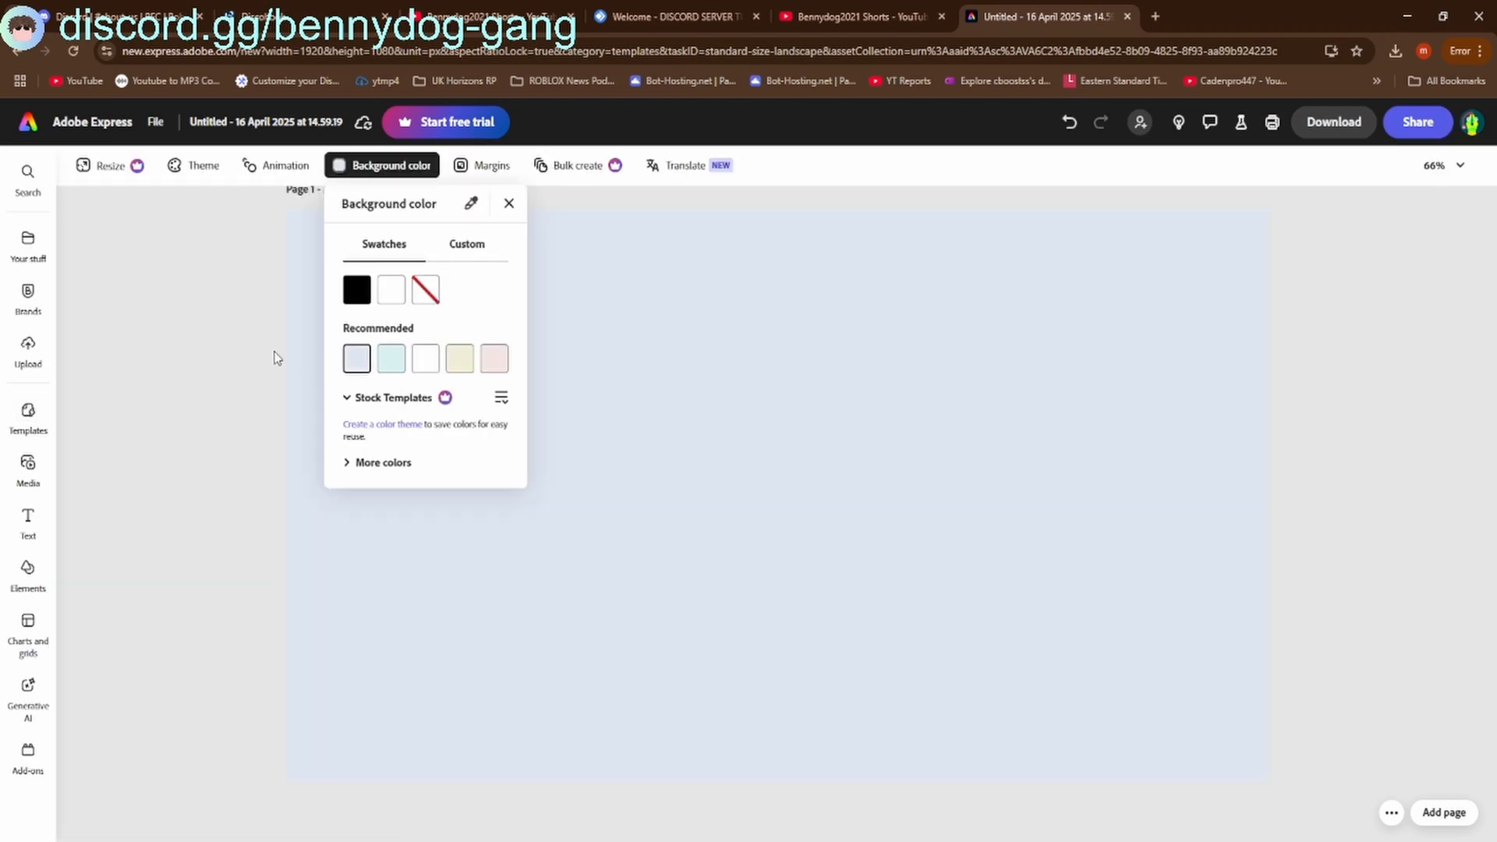
click(509, 203)
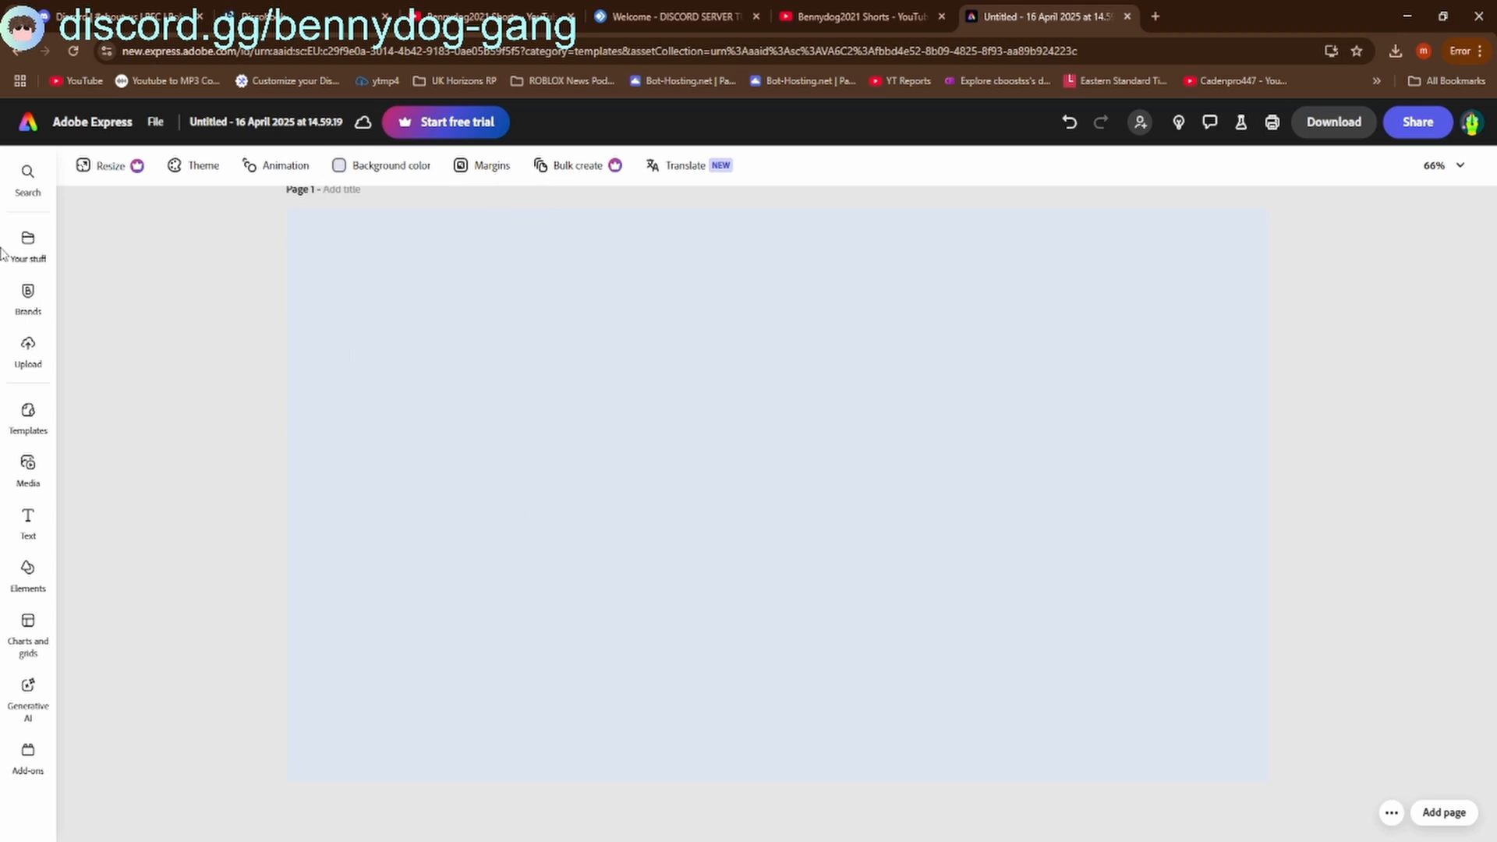
Add a text box to the page reading "Welcome to Discord Server Tutorial"
click(25, 516)
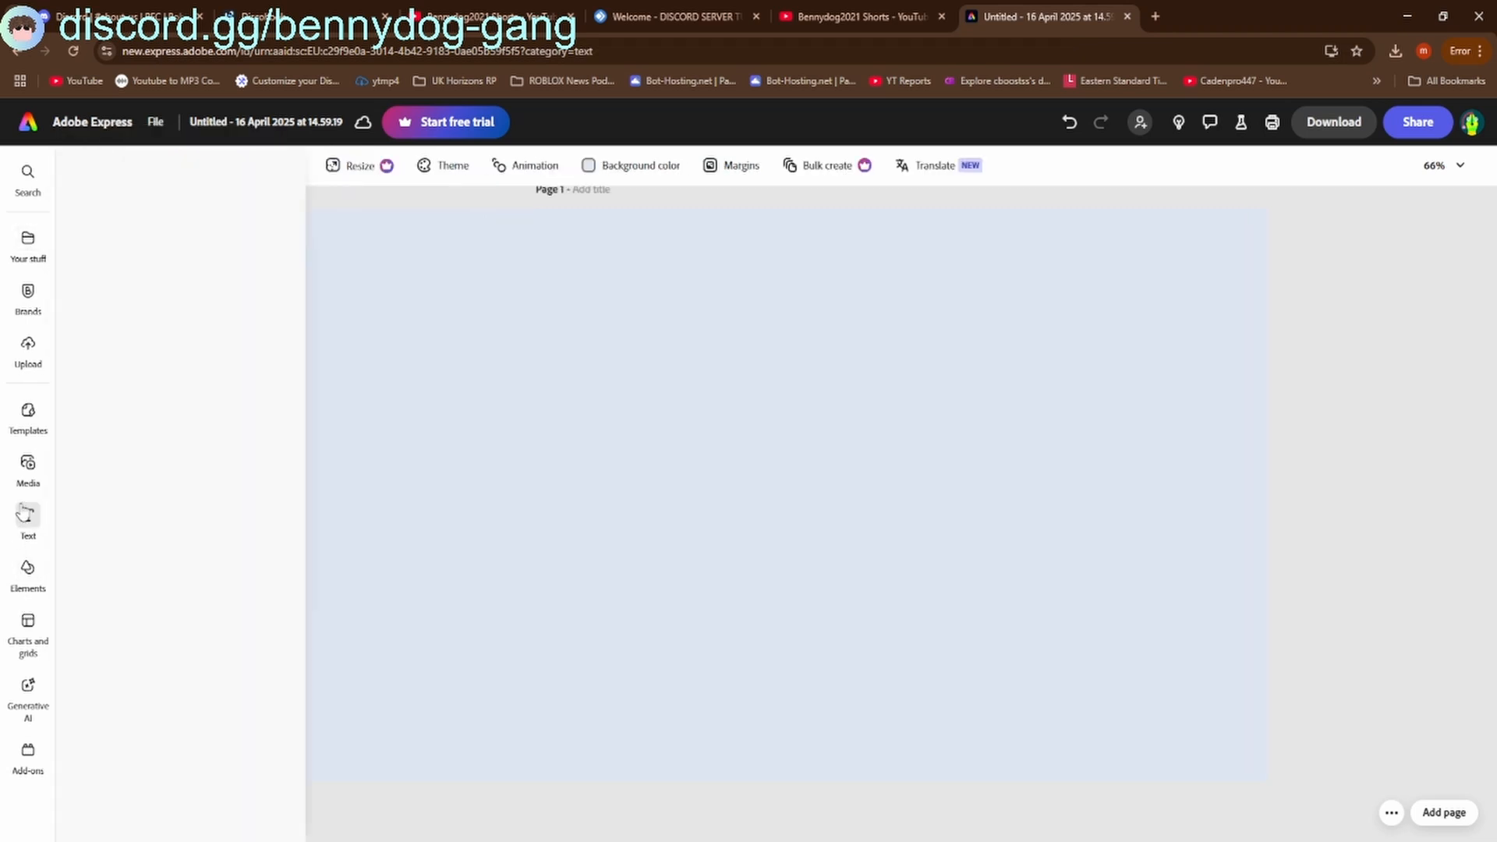
click(187, 206)
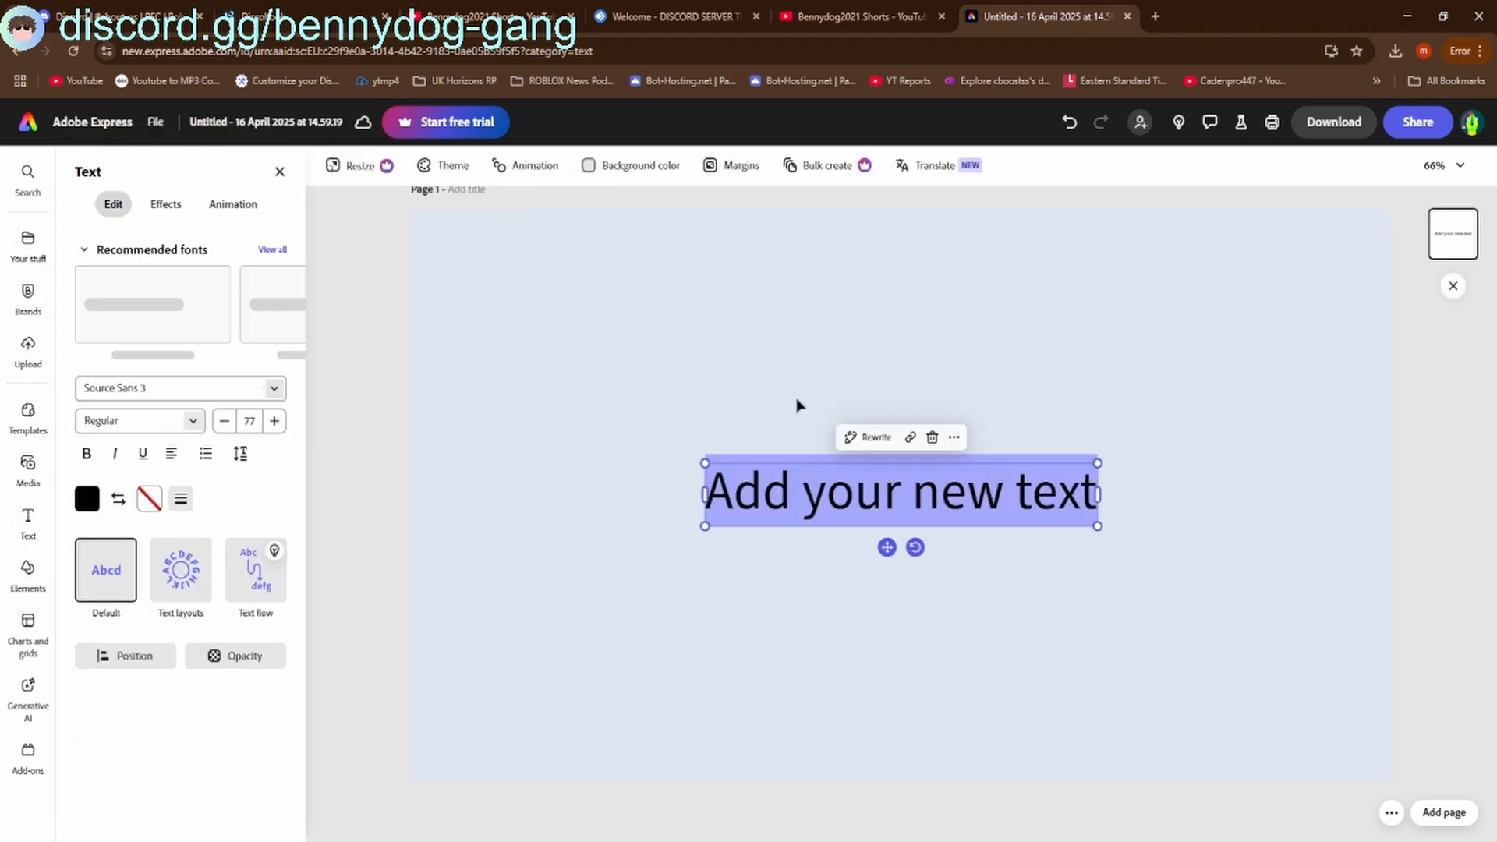
text(Welc)
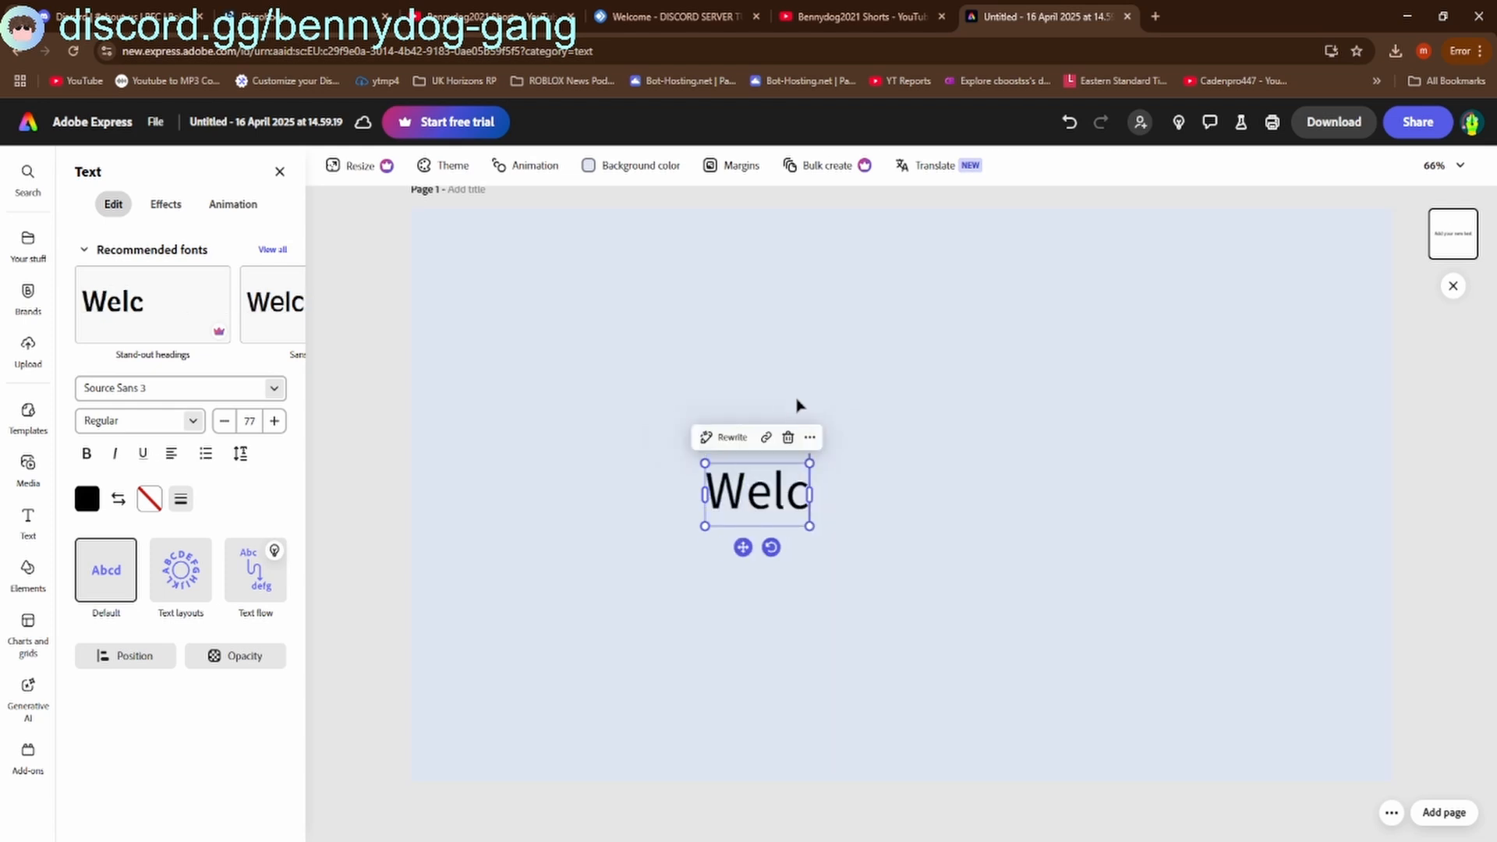
text(im)
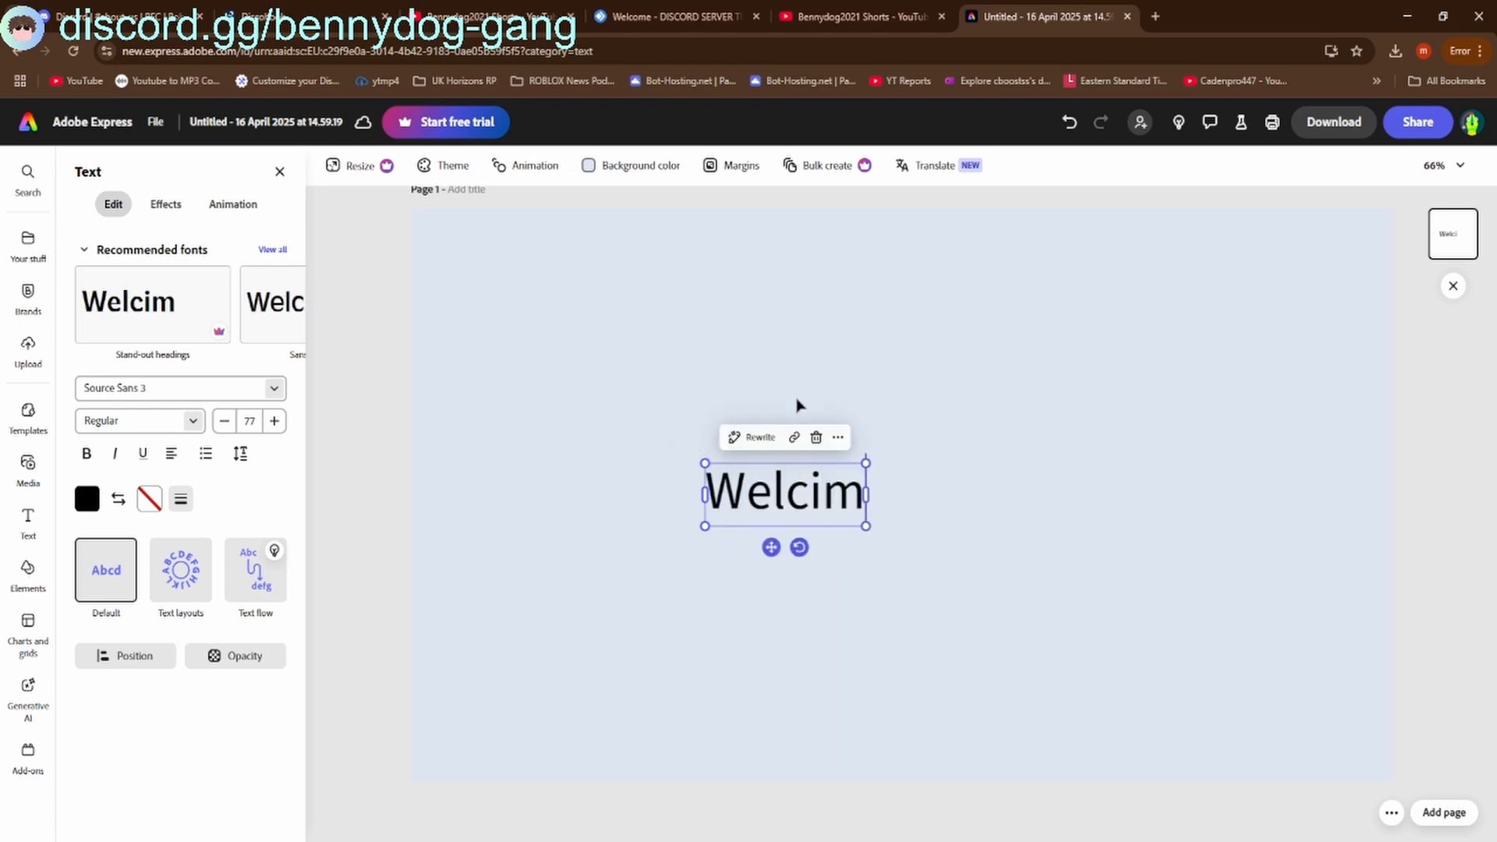
key(BackSpace)
key(BackSpace)
text(ome to Discpo)
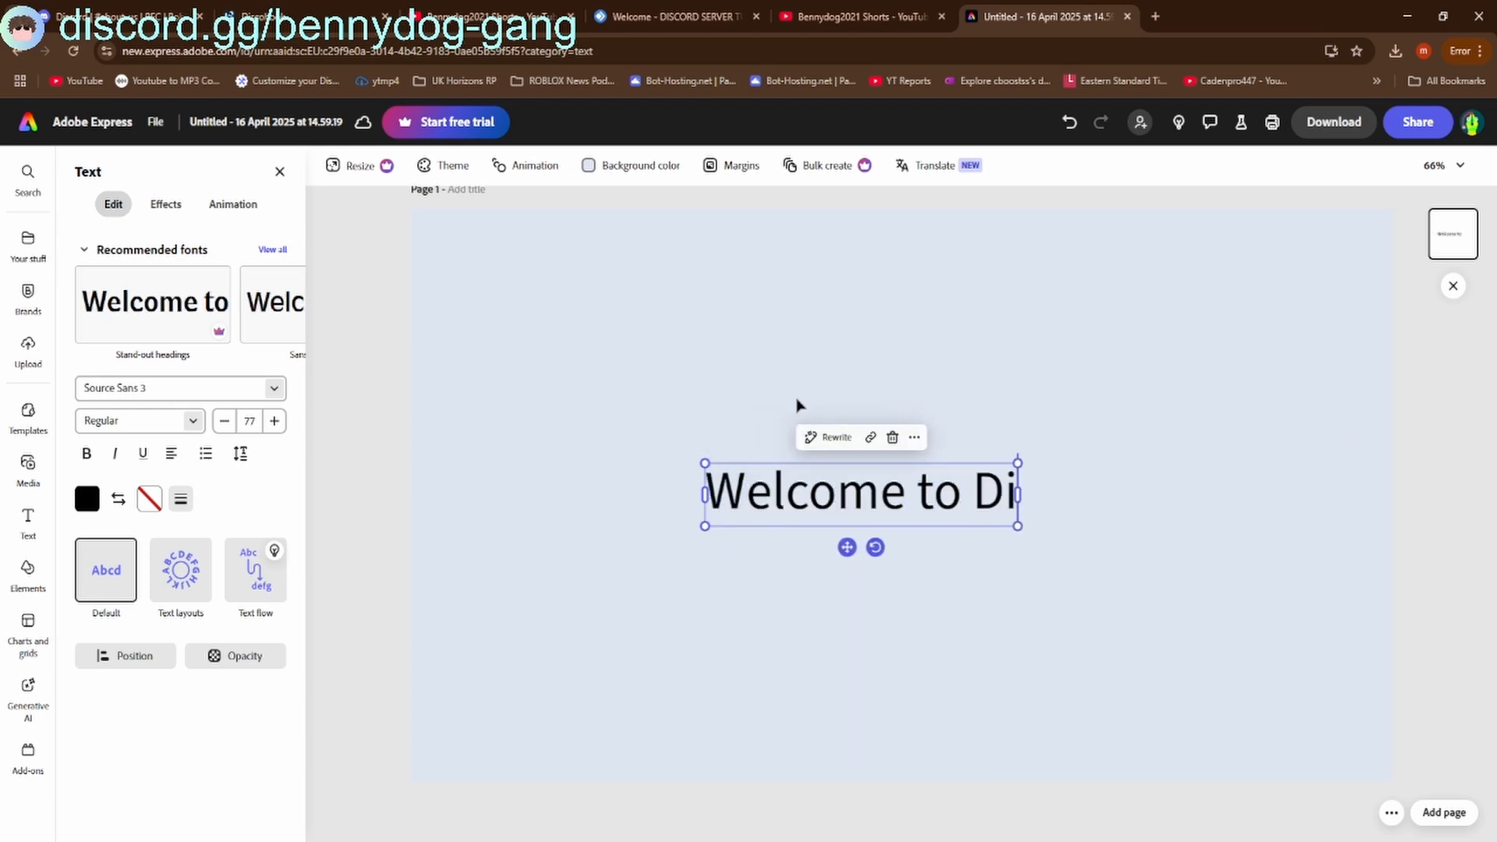
key(BackSpace)
key(BackSpace)
text(ord)
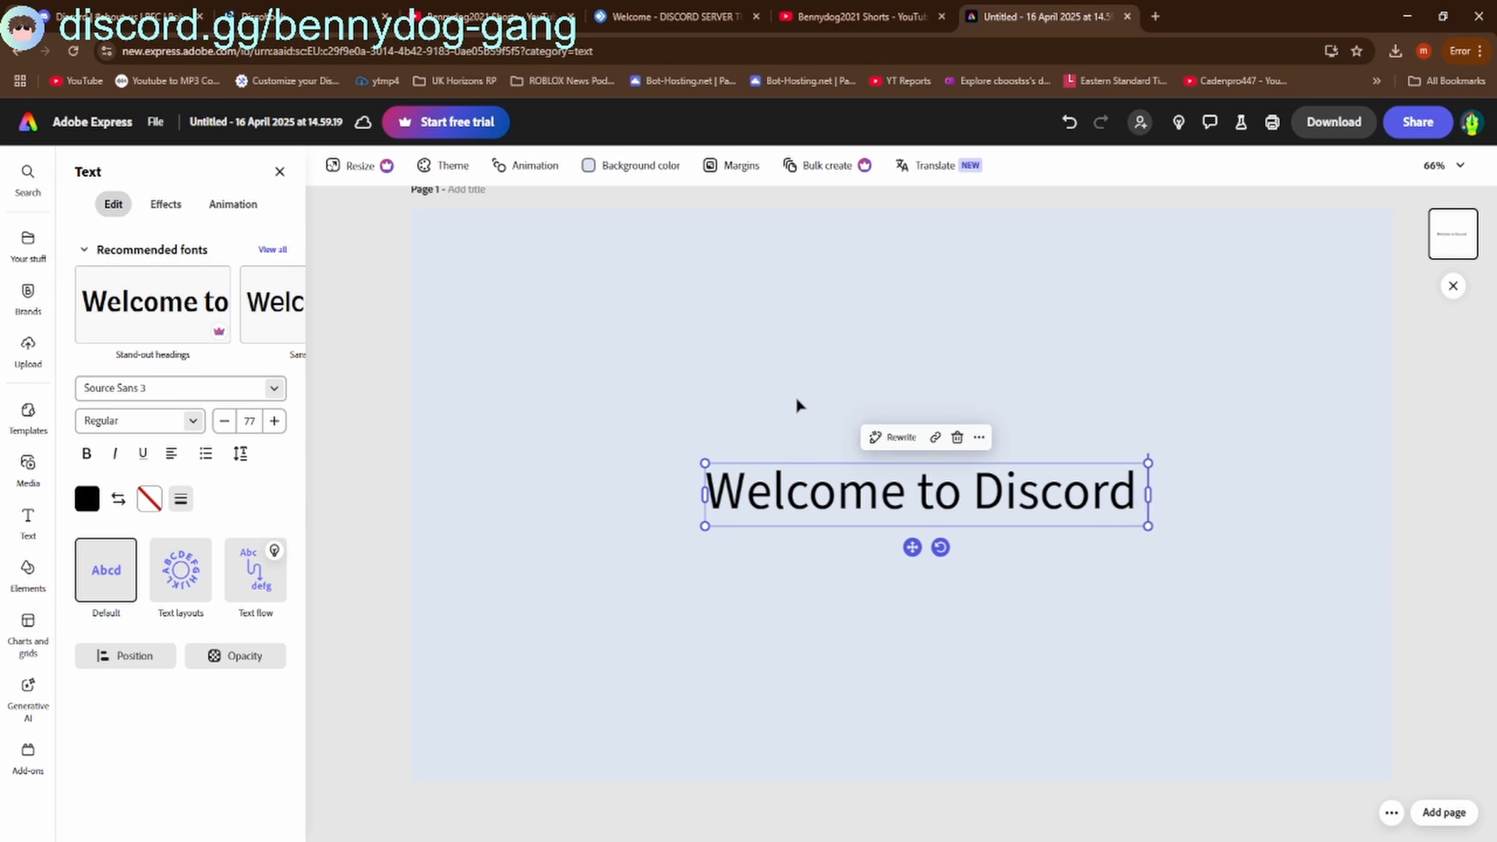
text( Server T)
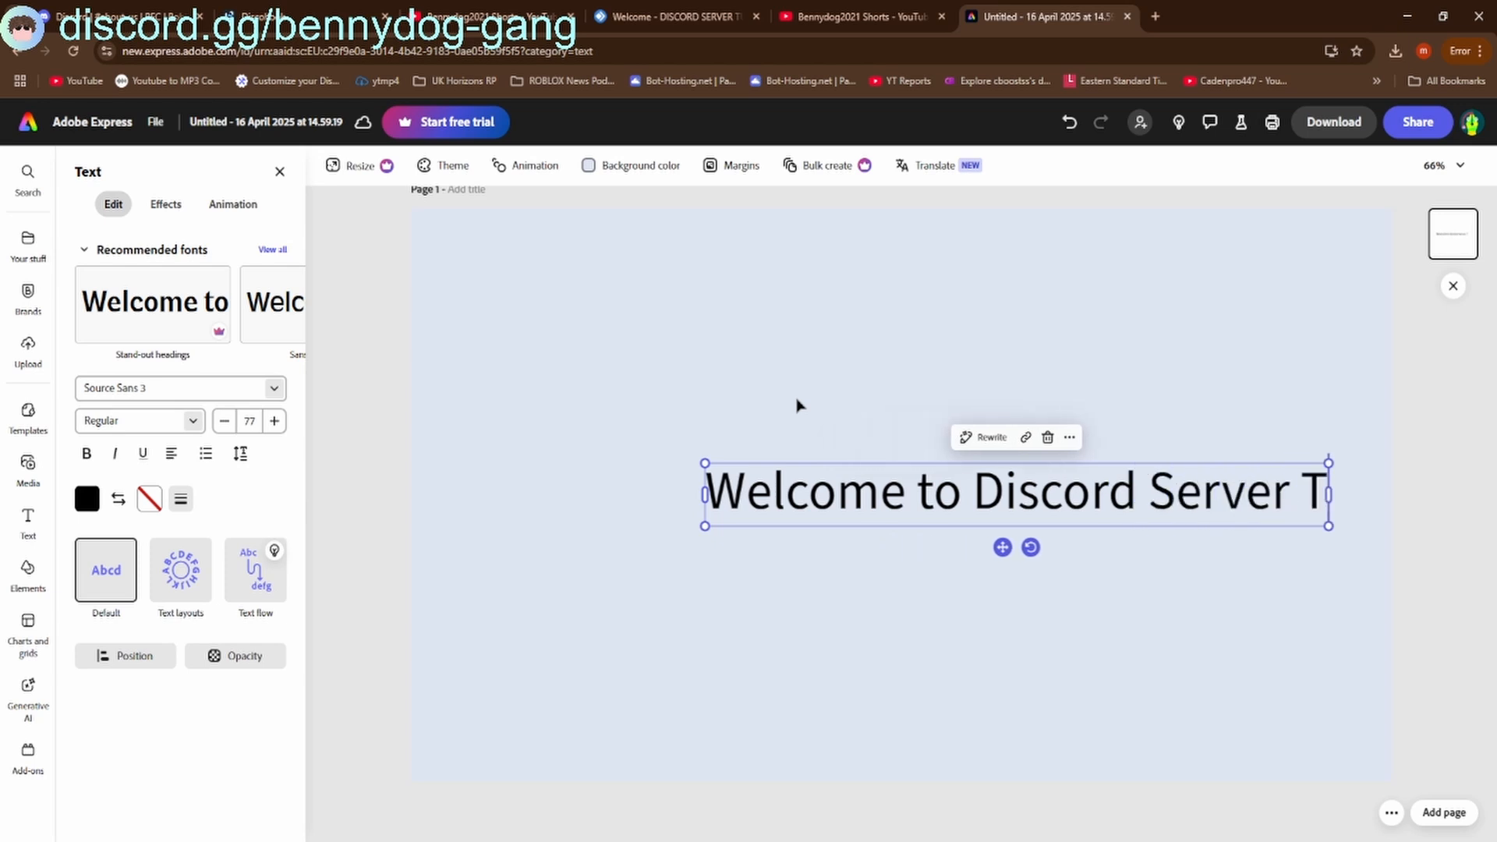
text(u)
key(BackSpace)
text(uto)
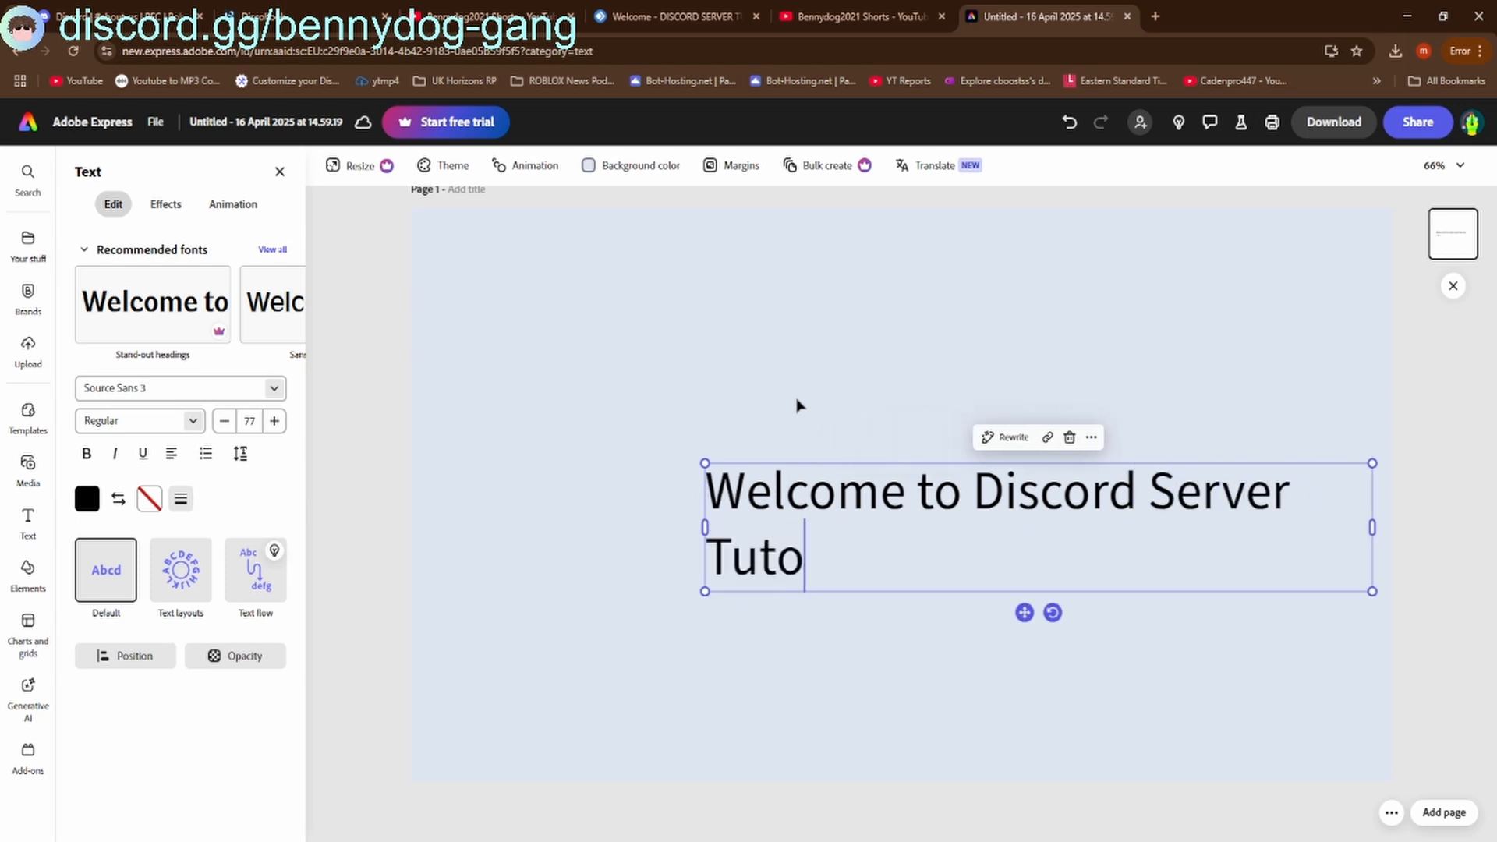
text(rial)
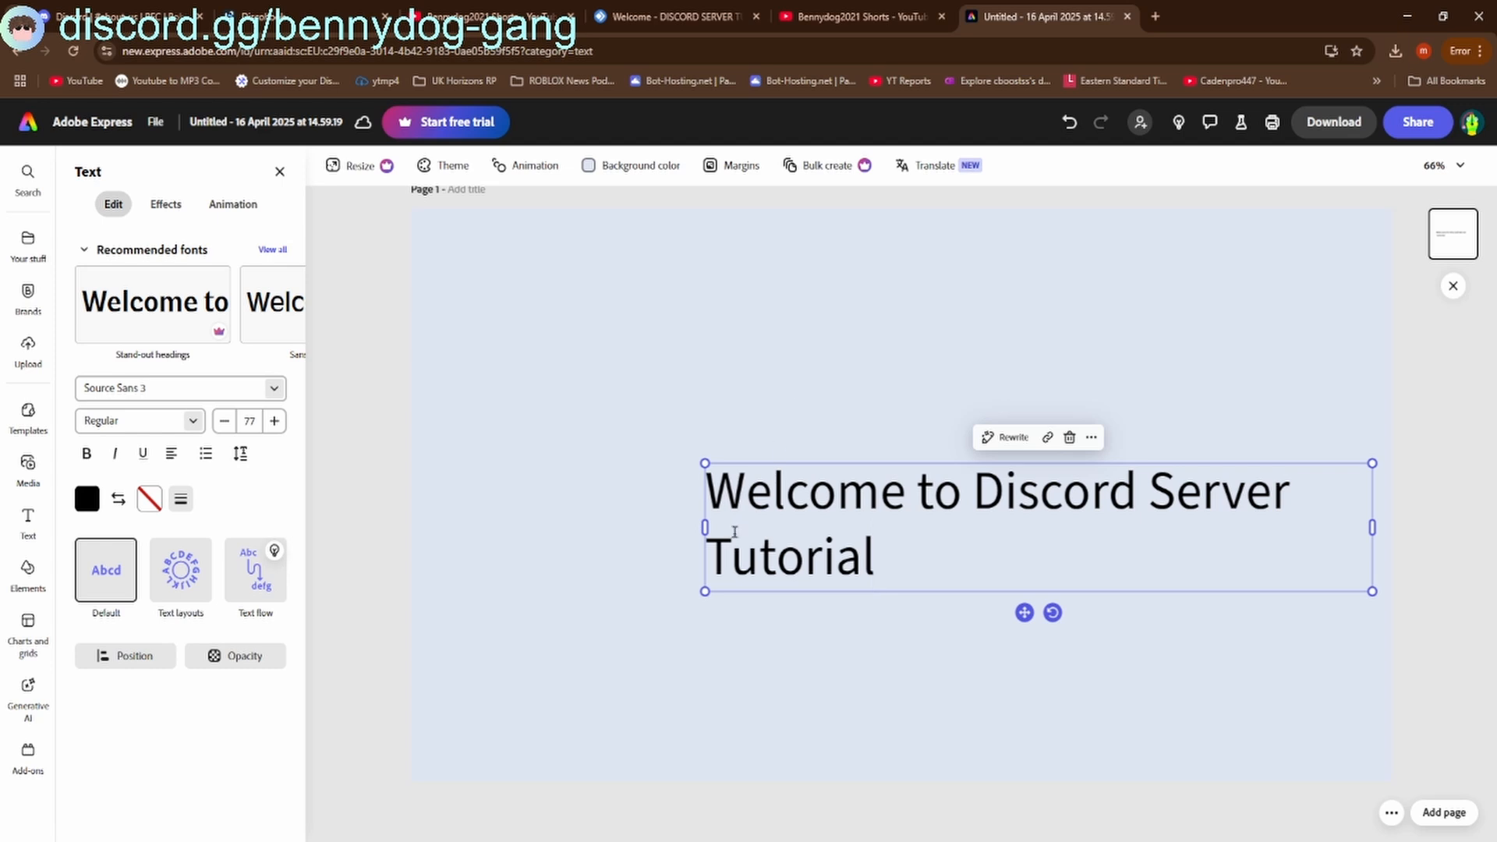
Break the text before "Server" into a second line, center-align it, and fit the text box's width to the two lines
drag(705, 527, 565, 529)
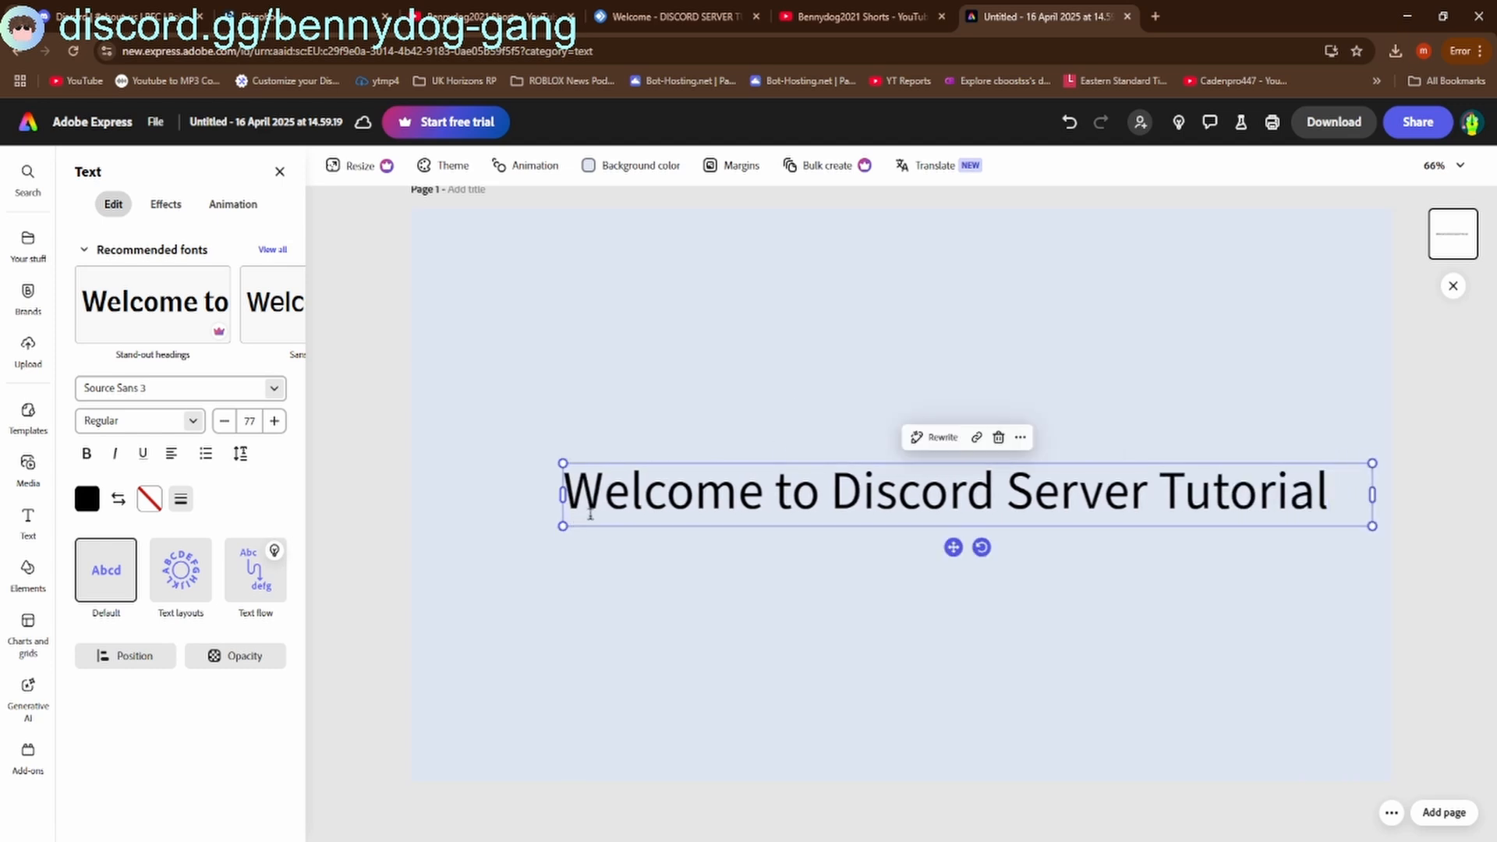
click(1009, 484)
key(BackSpace)
key(Return)
click(172, 455)
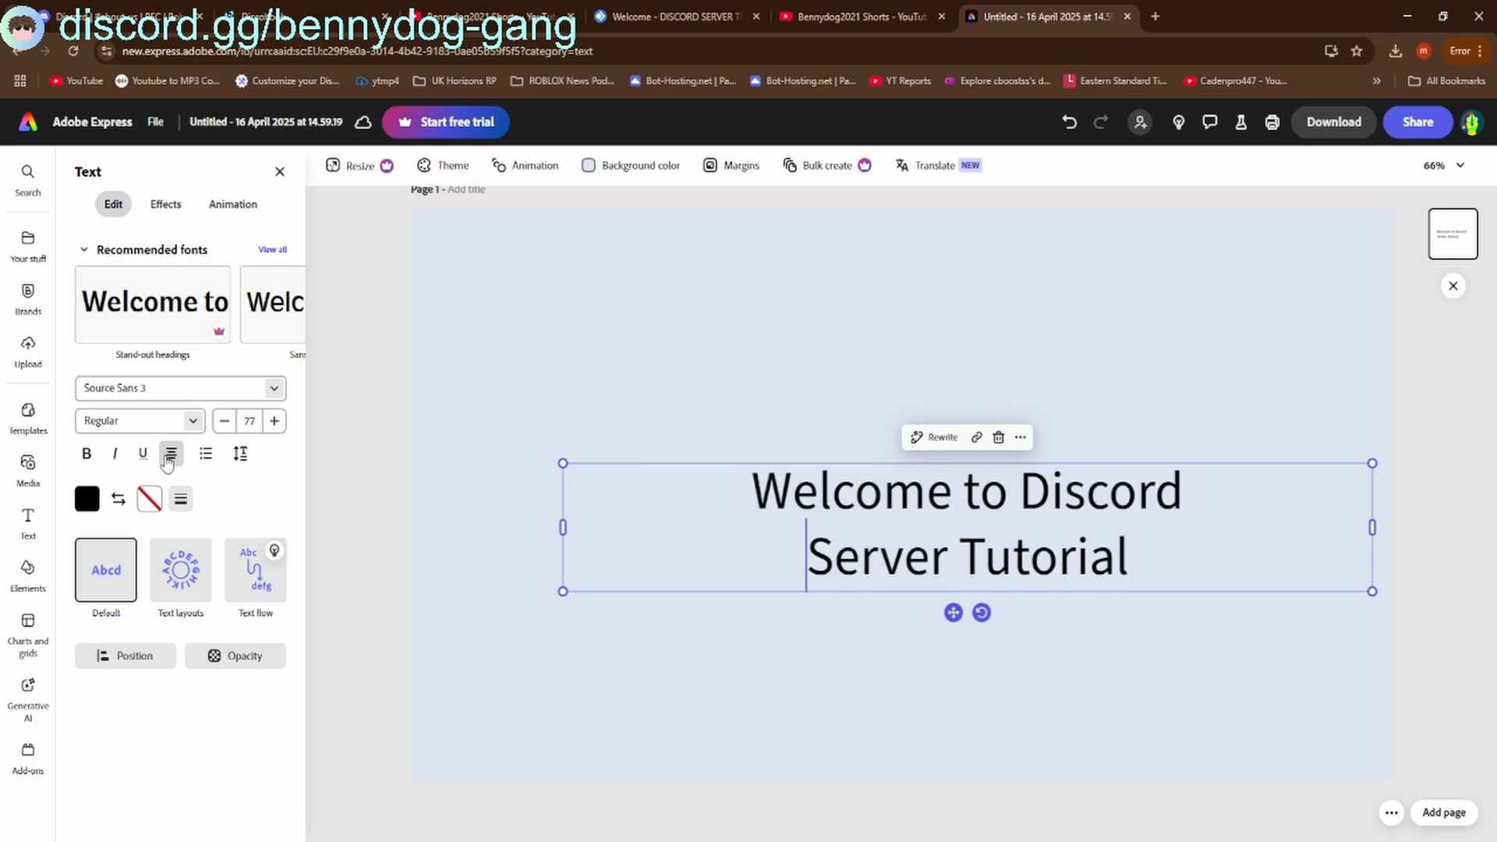
drag(1375, 530, 1040, 534)
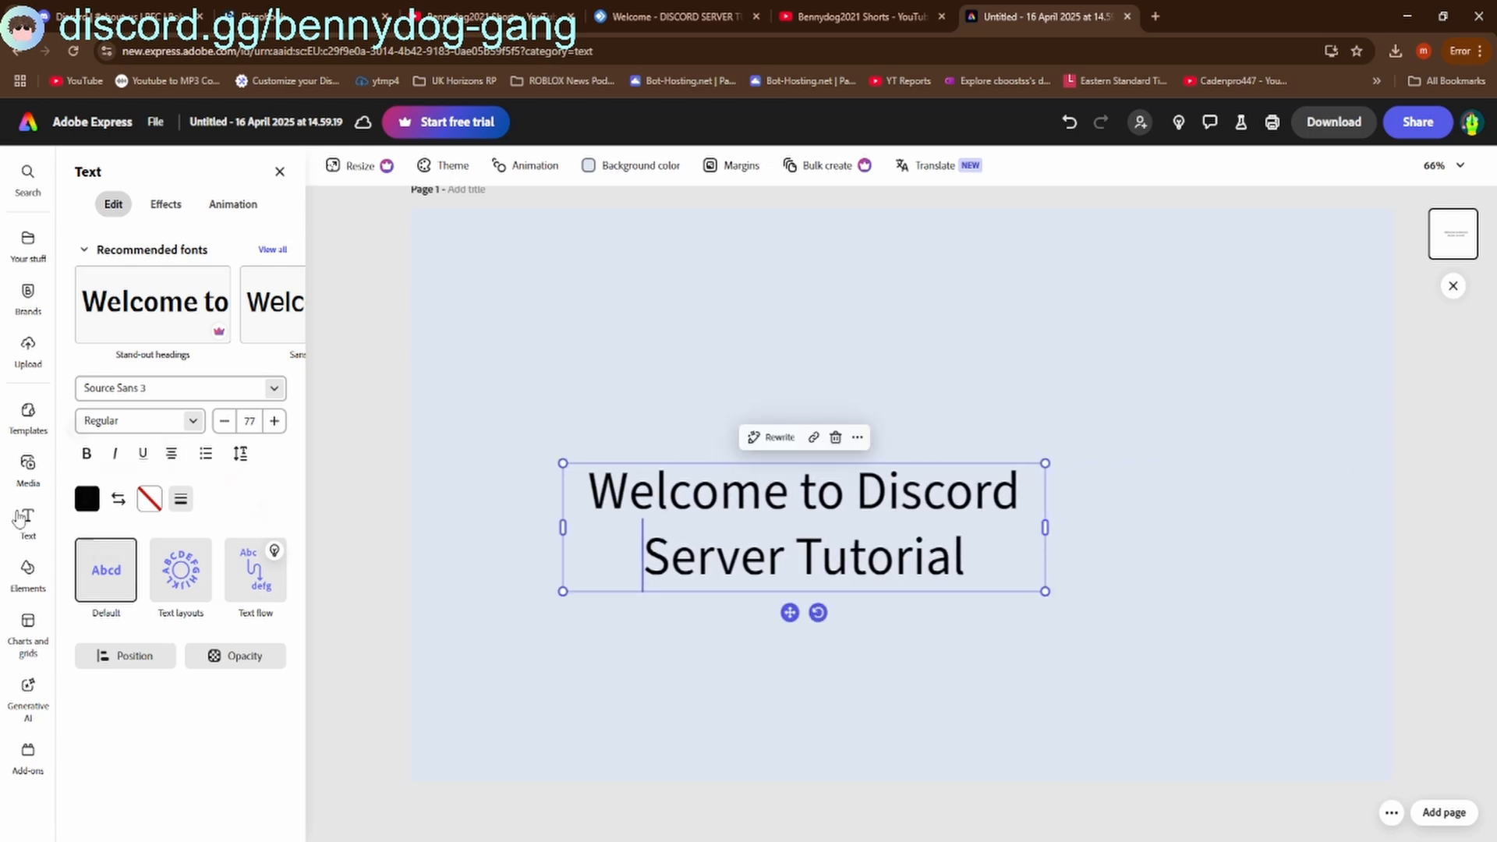
Change the text's font to Alfarn Regular and widen the box so "Server Tutorial" fits on one line
click(273, 388)
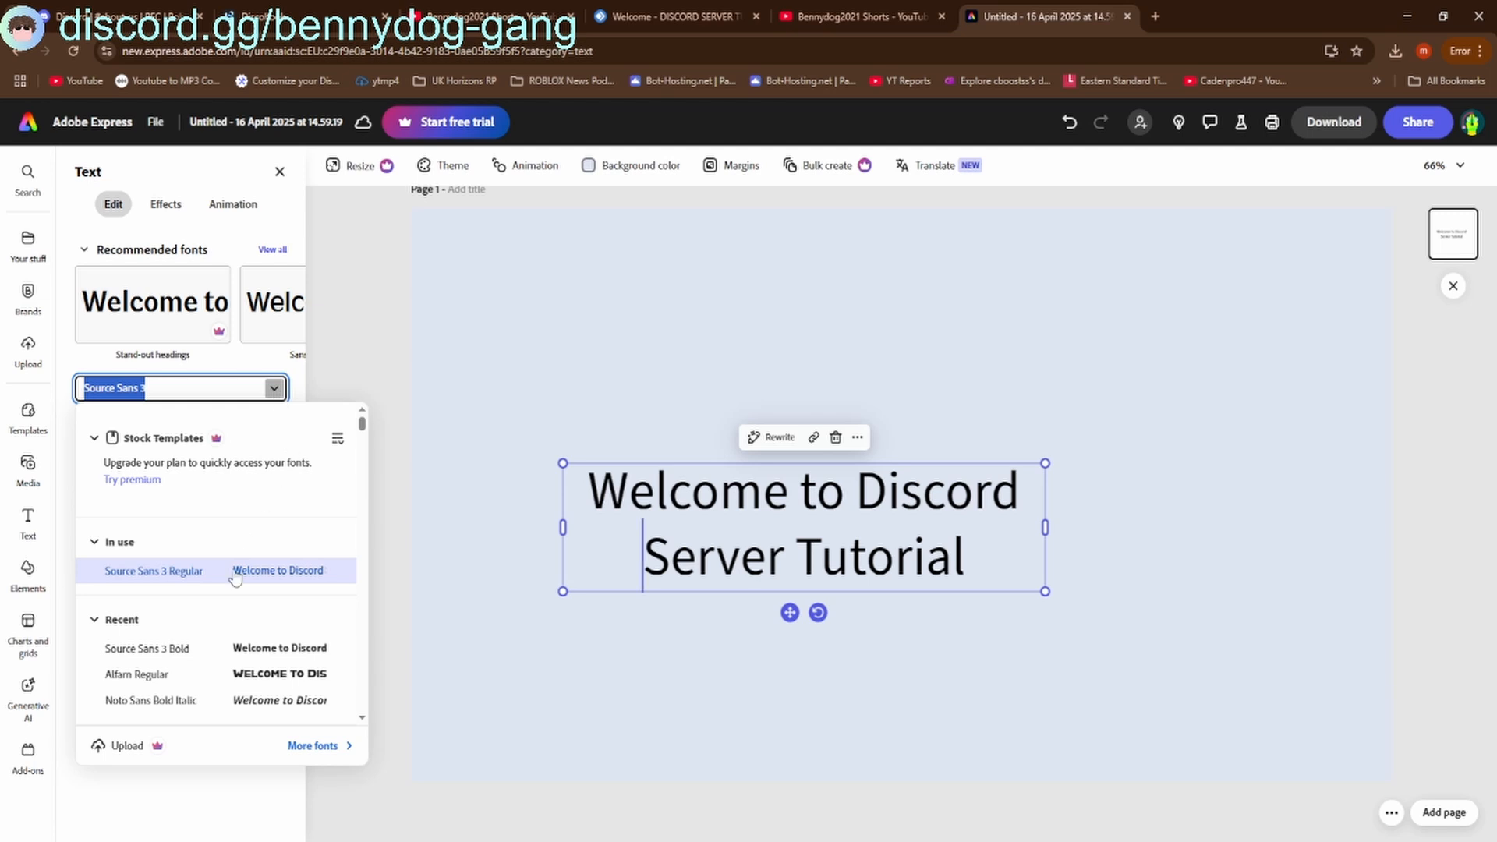
click(220, 675)
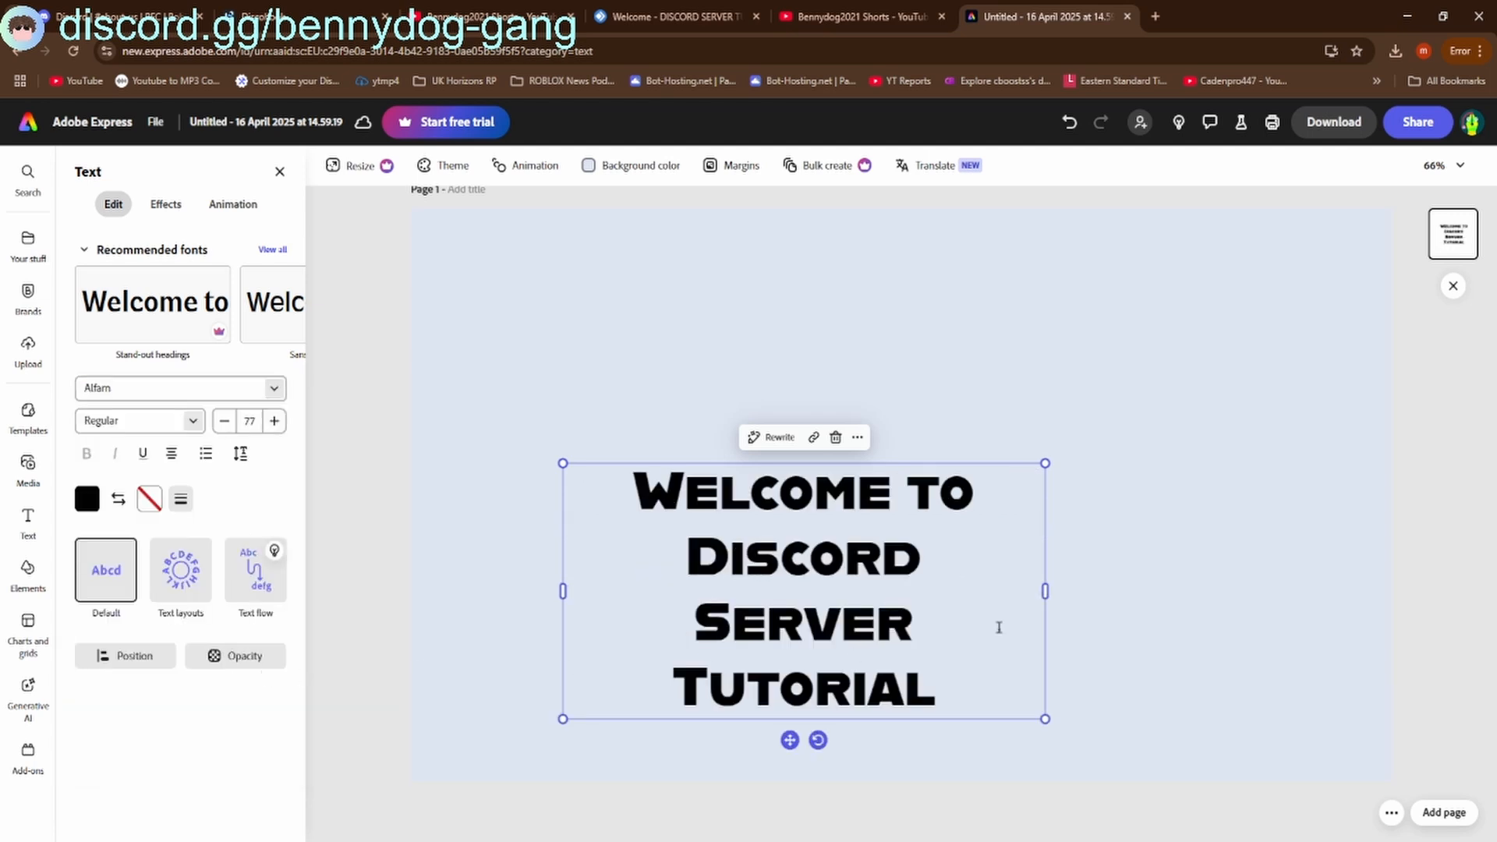
drag(1046, 591, 1129, 590)
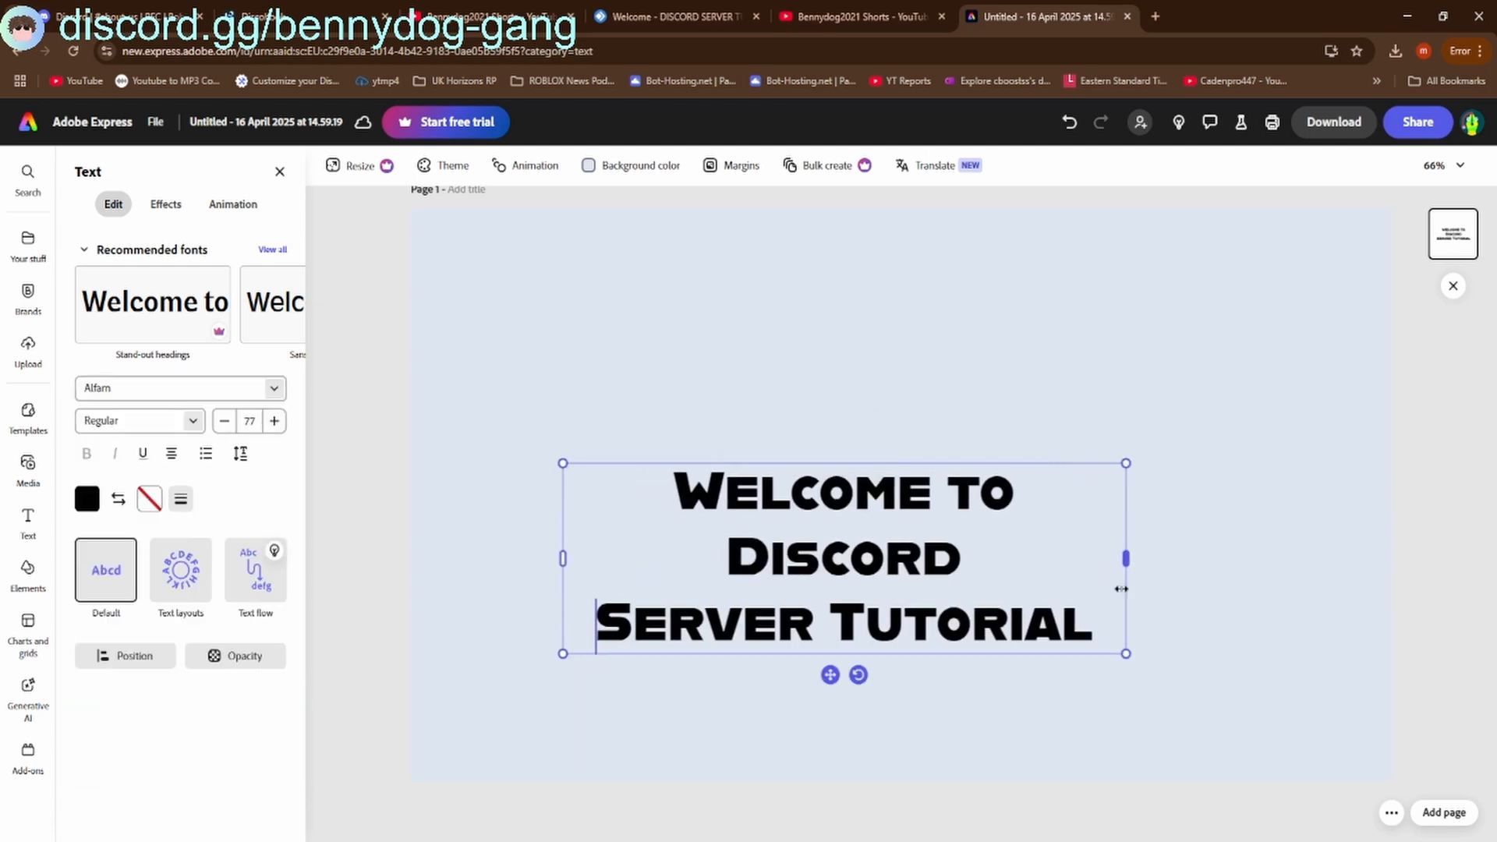
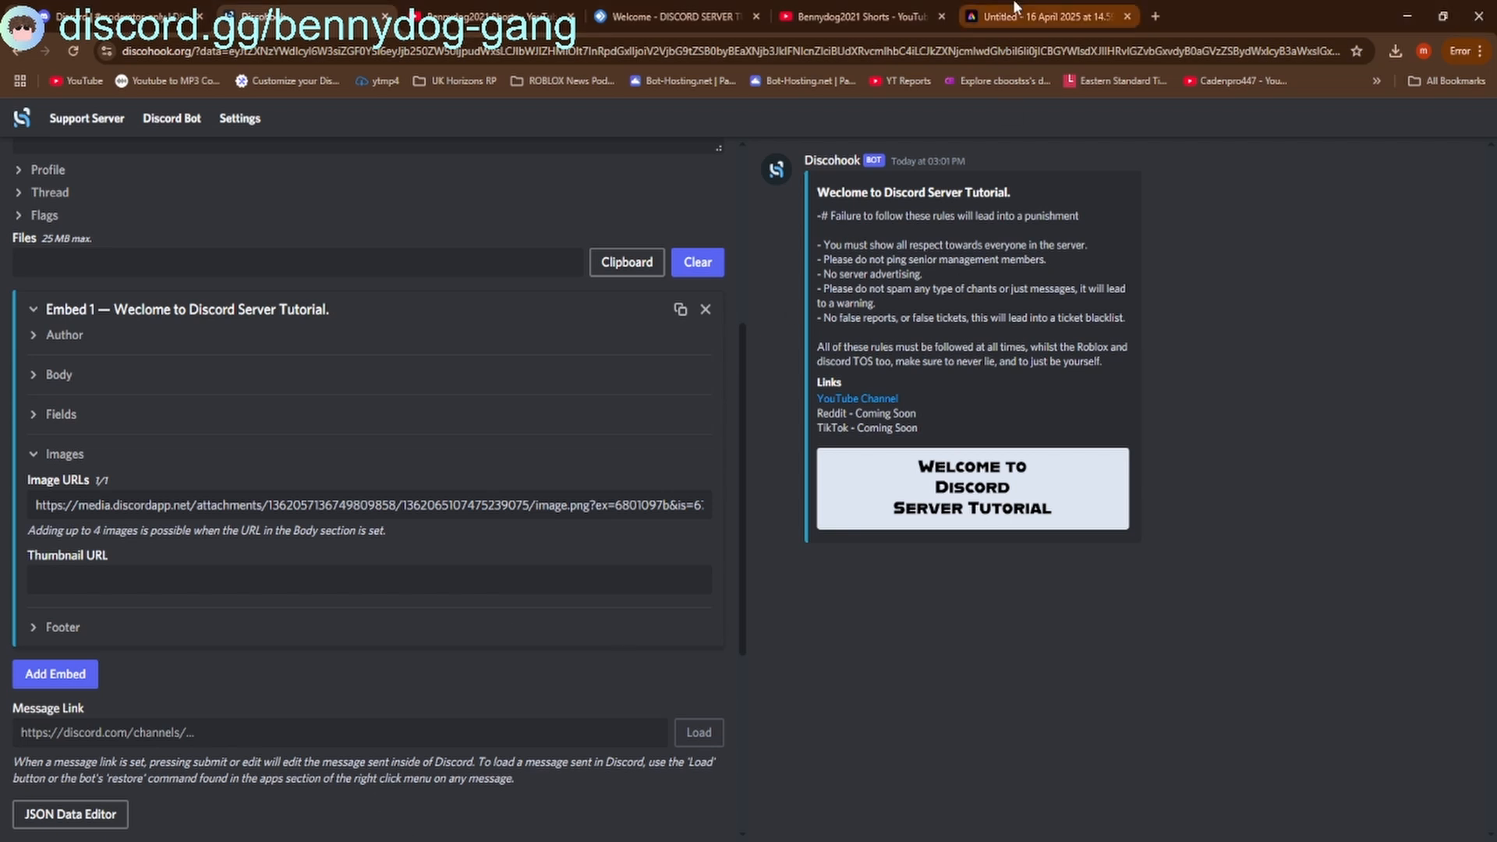
Switch back to Adobe Express, duplicate the banner text, and remove the "Welcome to" line from the lower text block
click(1045, 15)
drag(928, 489, 881, 538)
key(ctrl+c)
key(ctrl+v)
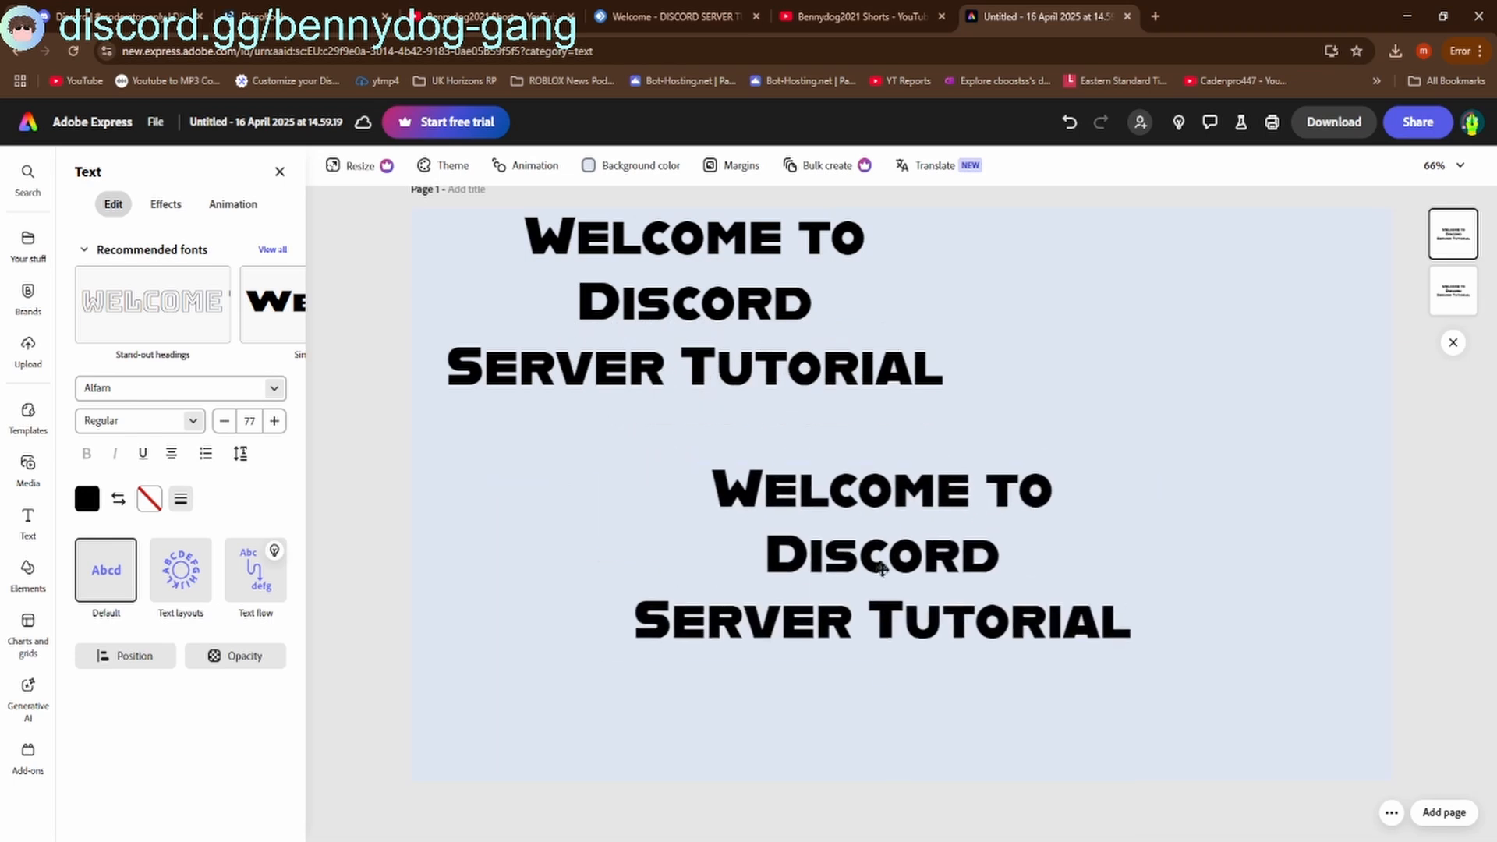
double_click(883, 557)
drag(1069, 488, 636, 501)
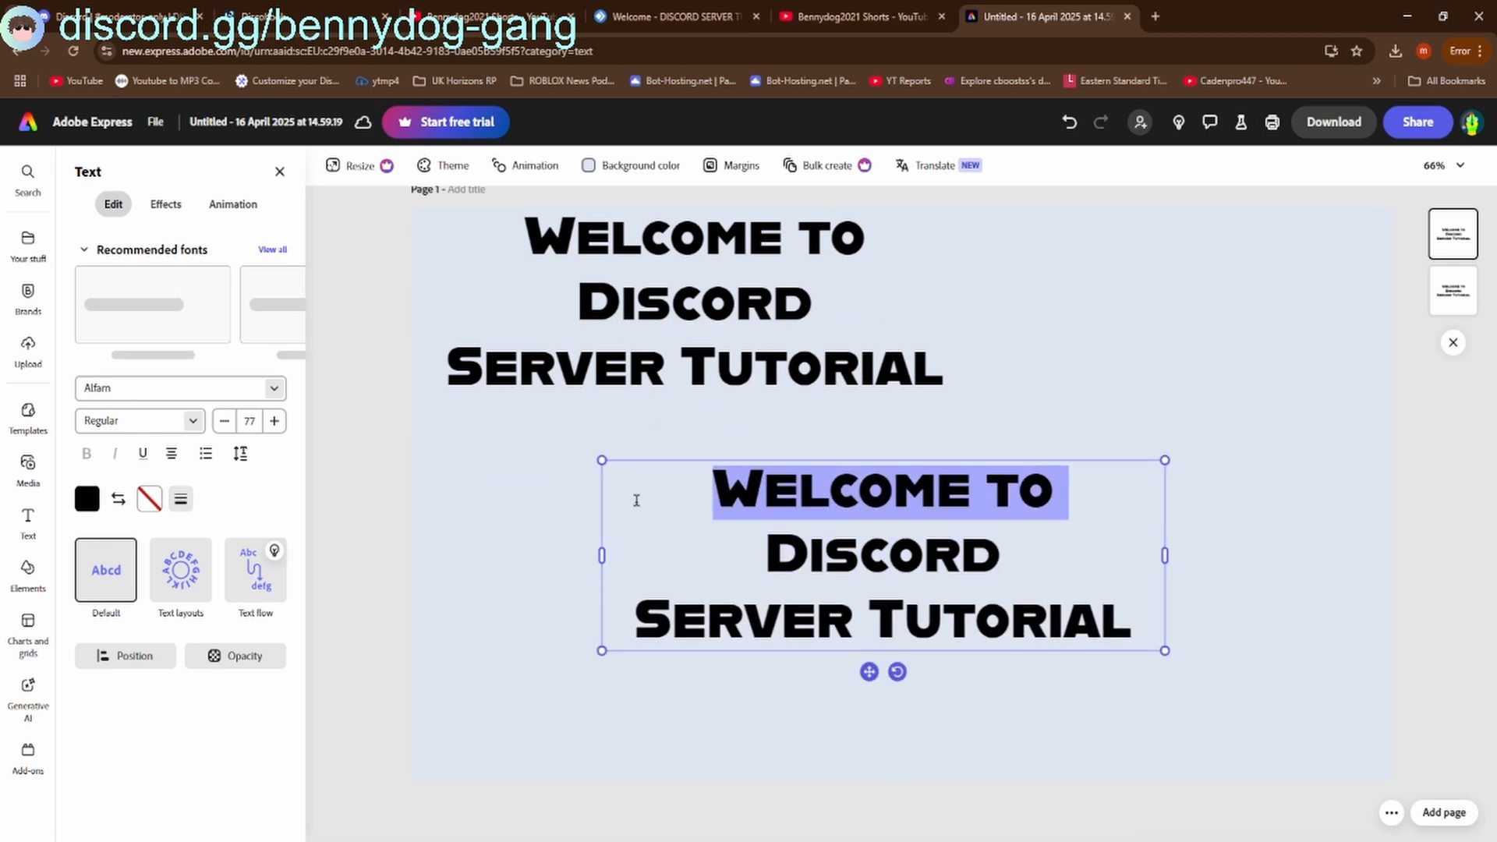
key(BackSpace)
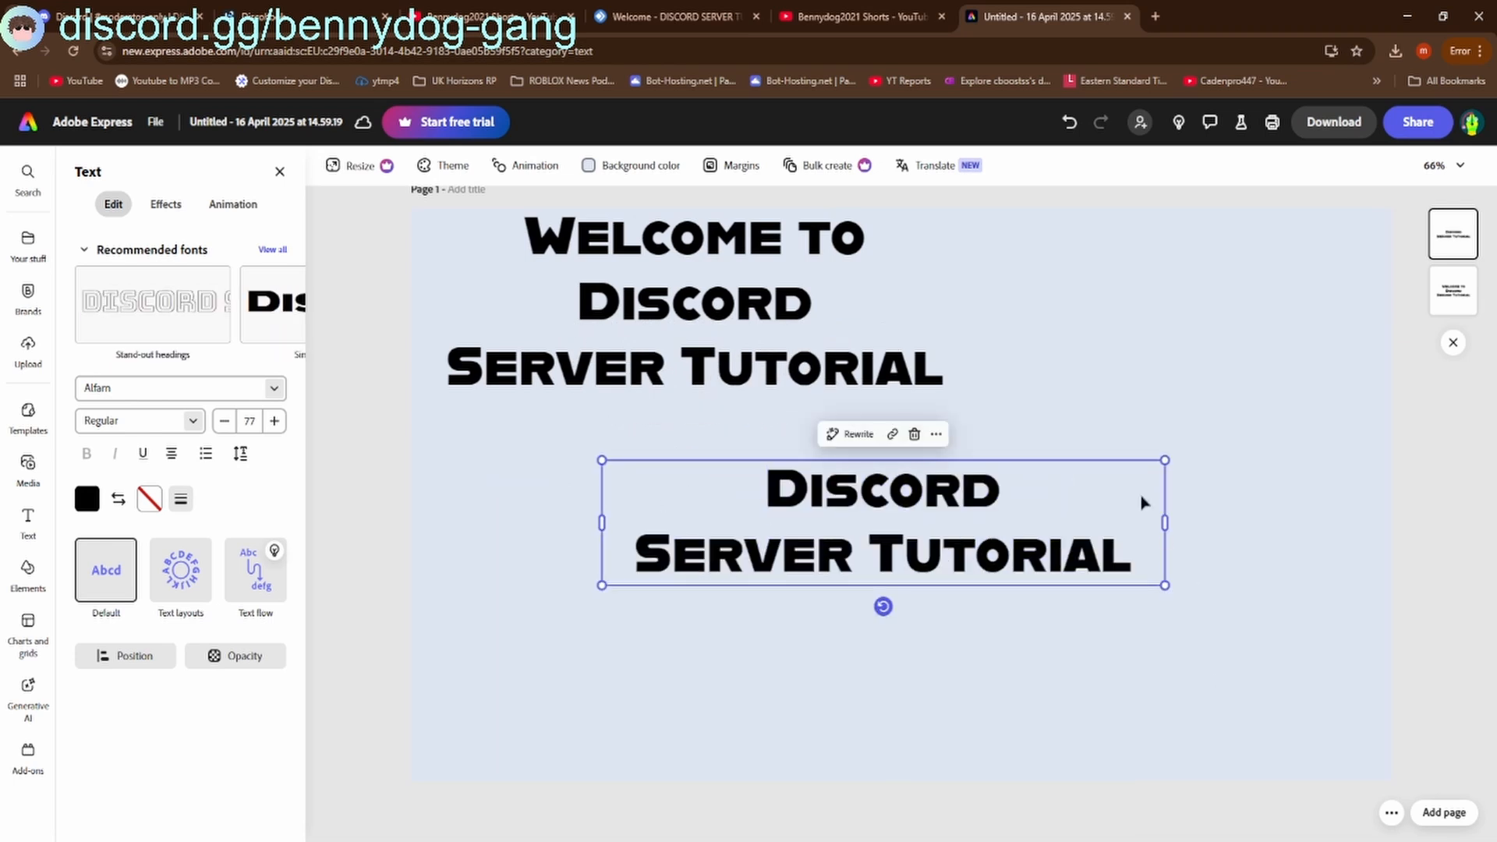
Narrow the "Discord Server Tutorial" text to three lines centered on the page, and delete the full welcome text
drag(1162, 521, 930, 522)
drag(764, 577, 900, 516)
click(665, 344)
key(Delete)
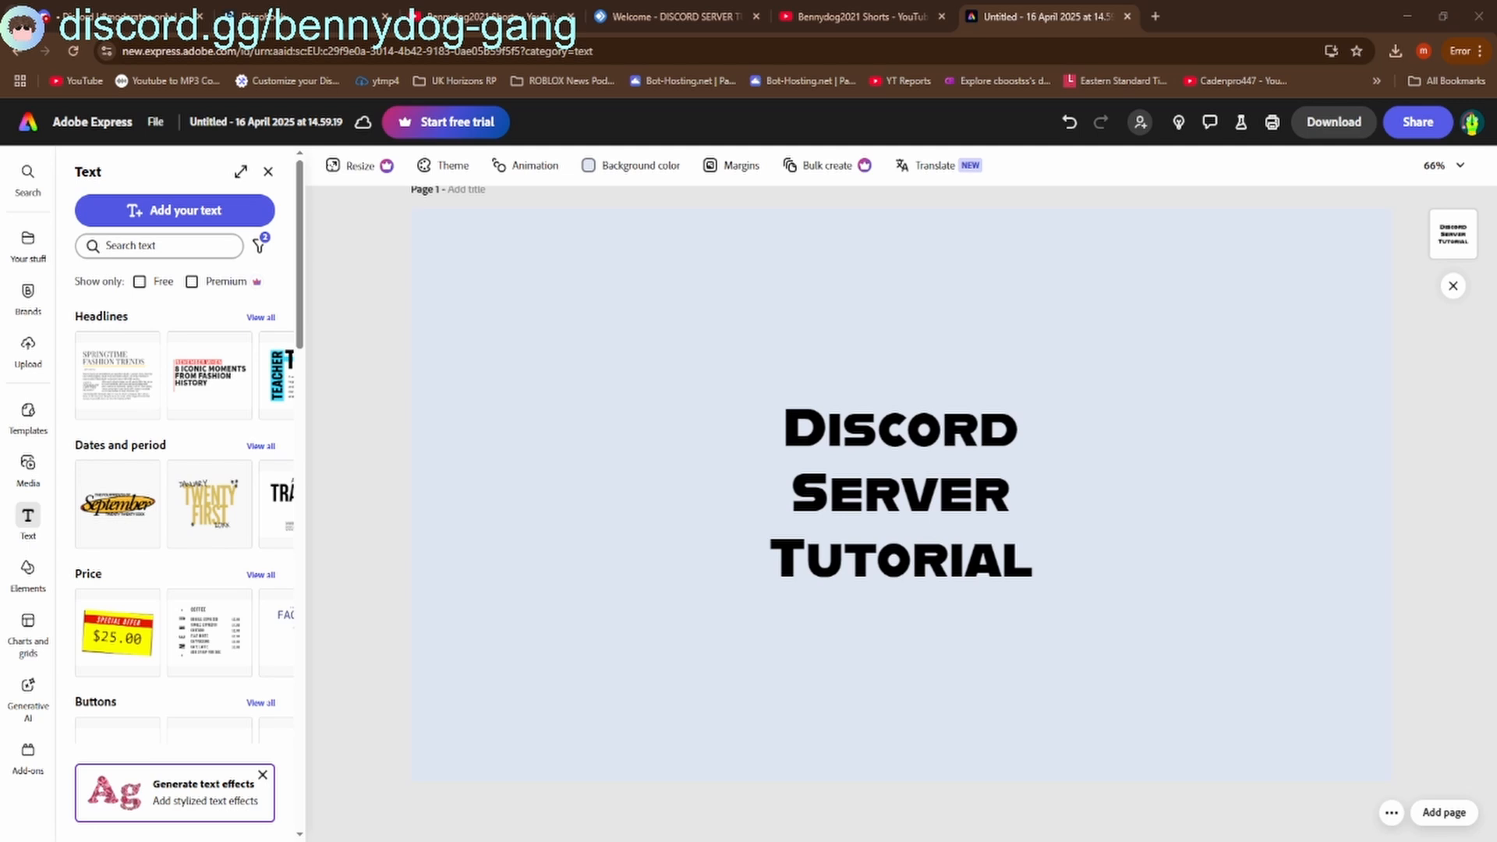
Switch to Discord, send the copied "Discord Server Tutorial" image in the moderator-only channel, and view it enlarged
click(147, 48)
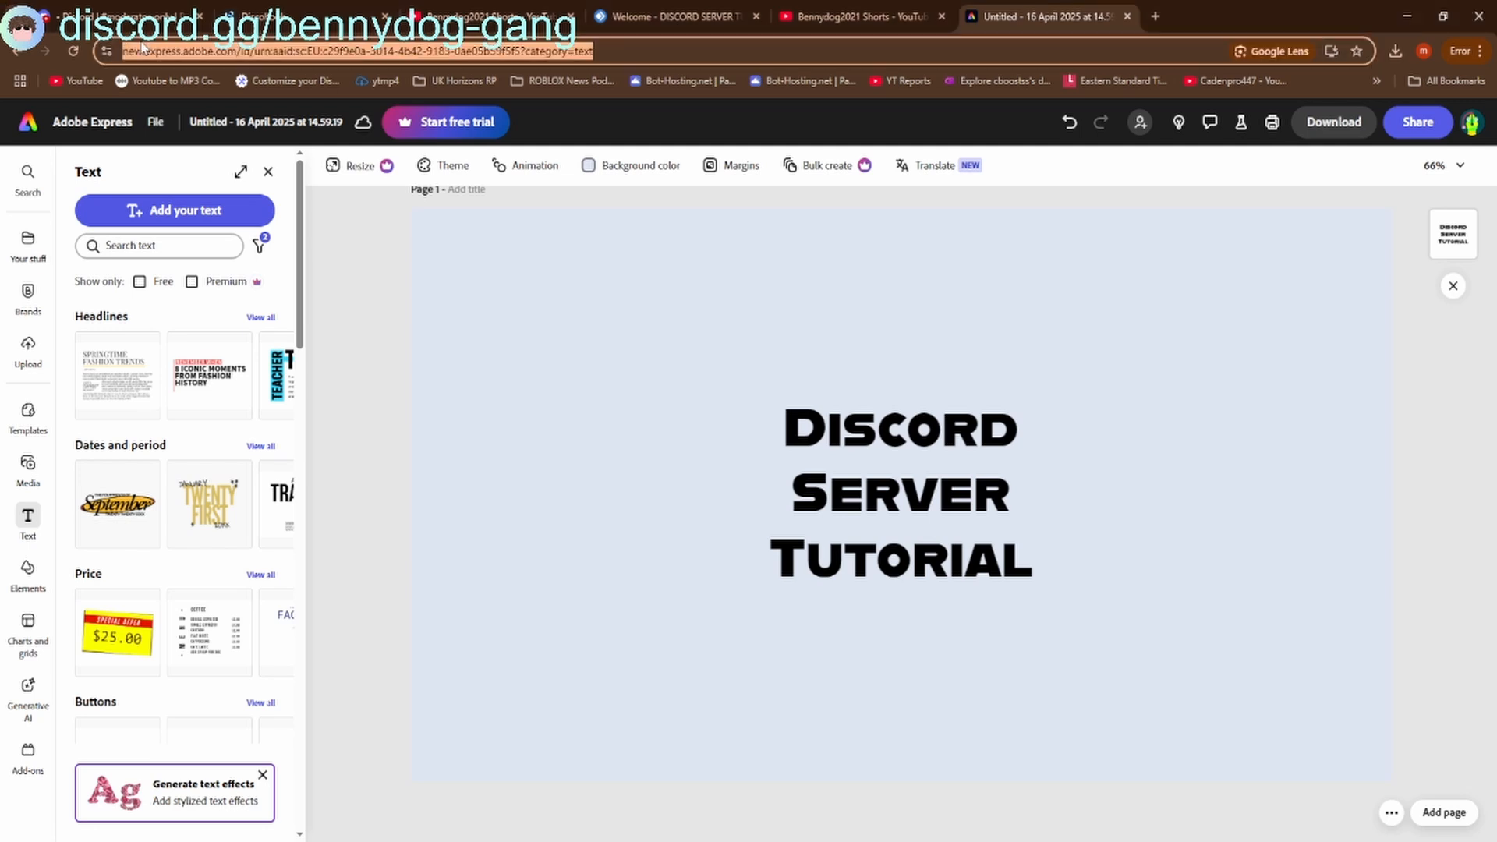
click(140, 17)
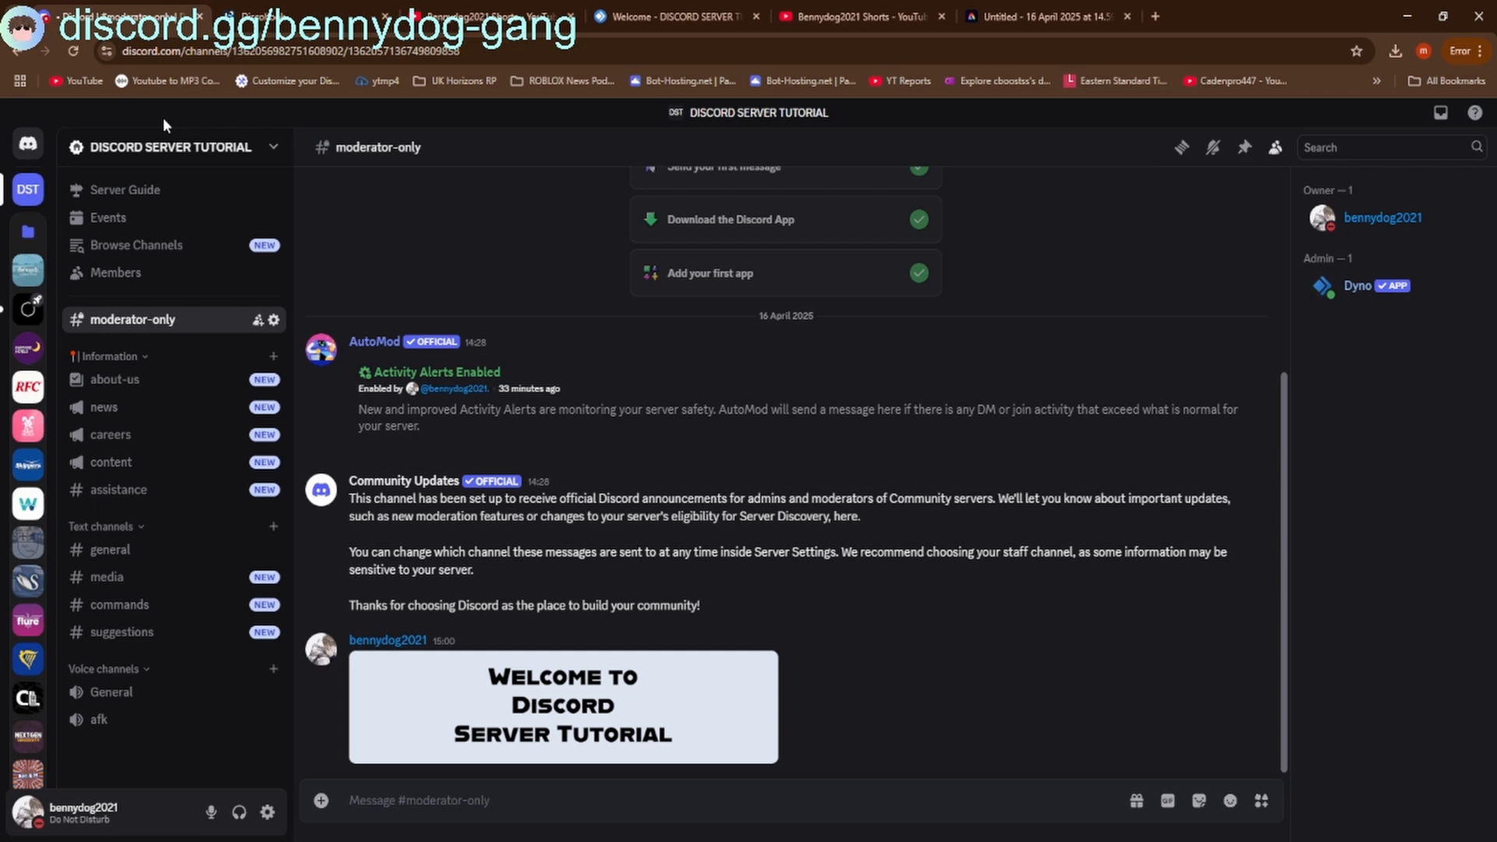
key(ctrl+v)
key(Return)
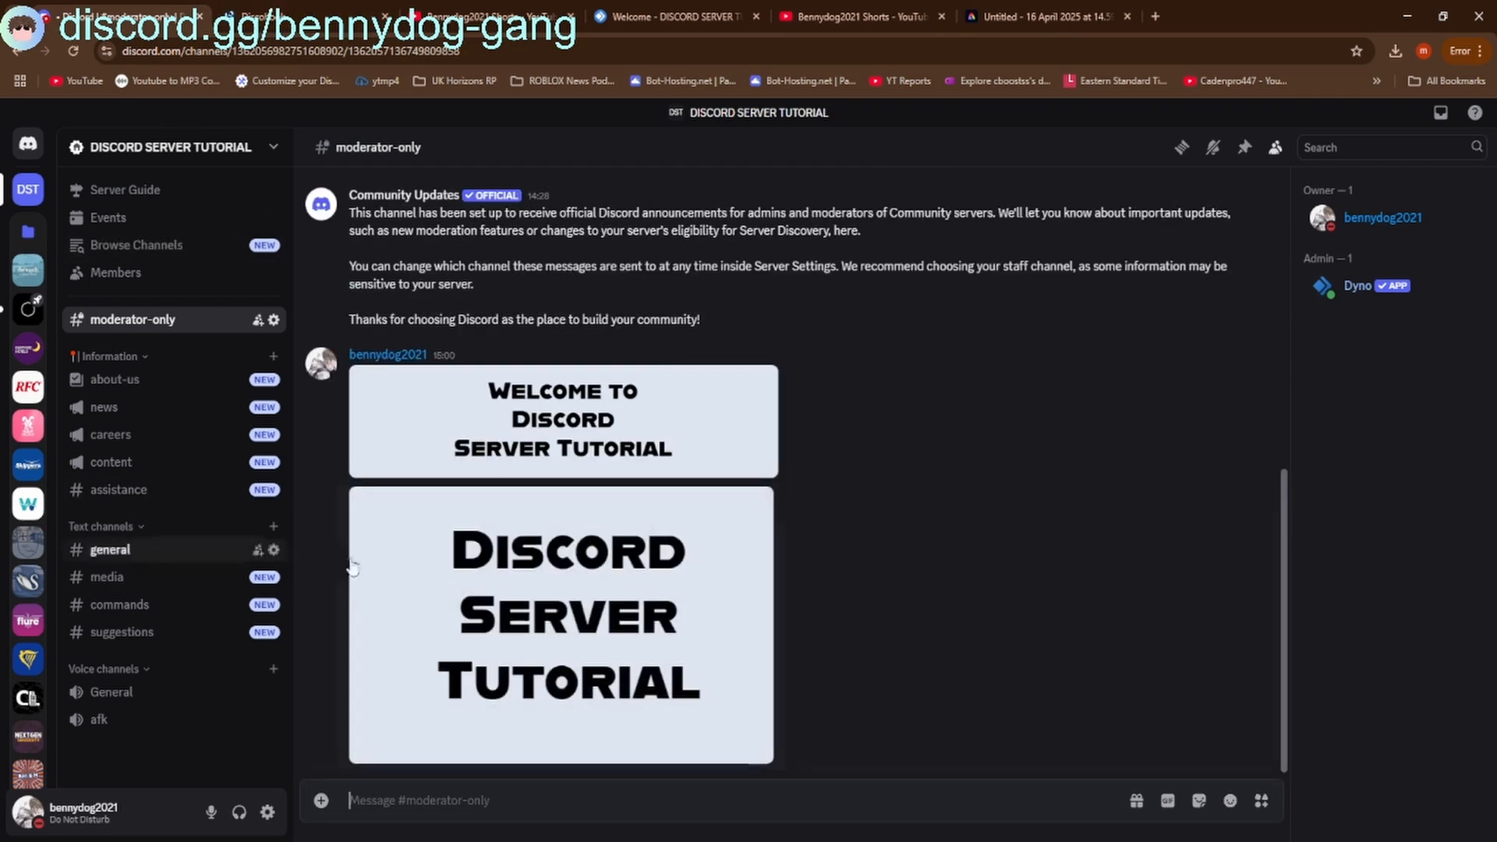
click(595, 561)
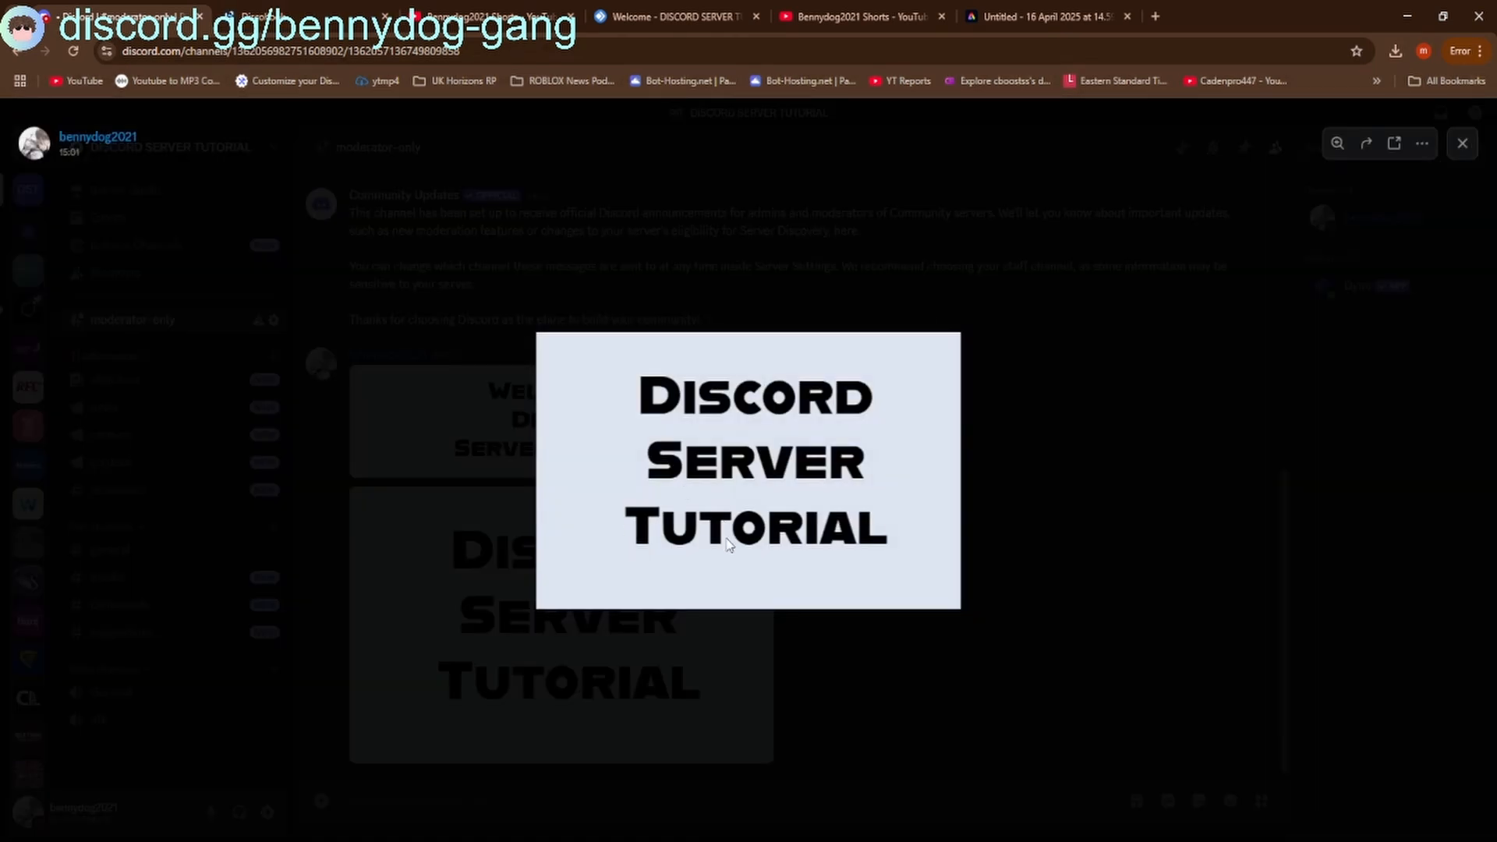
key(super+shift+s)
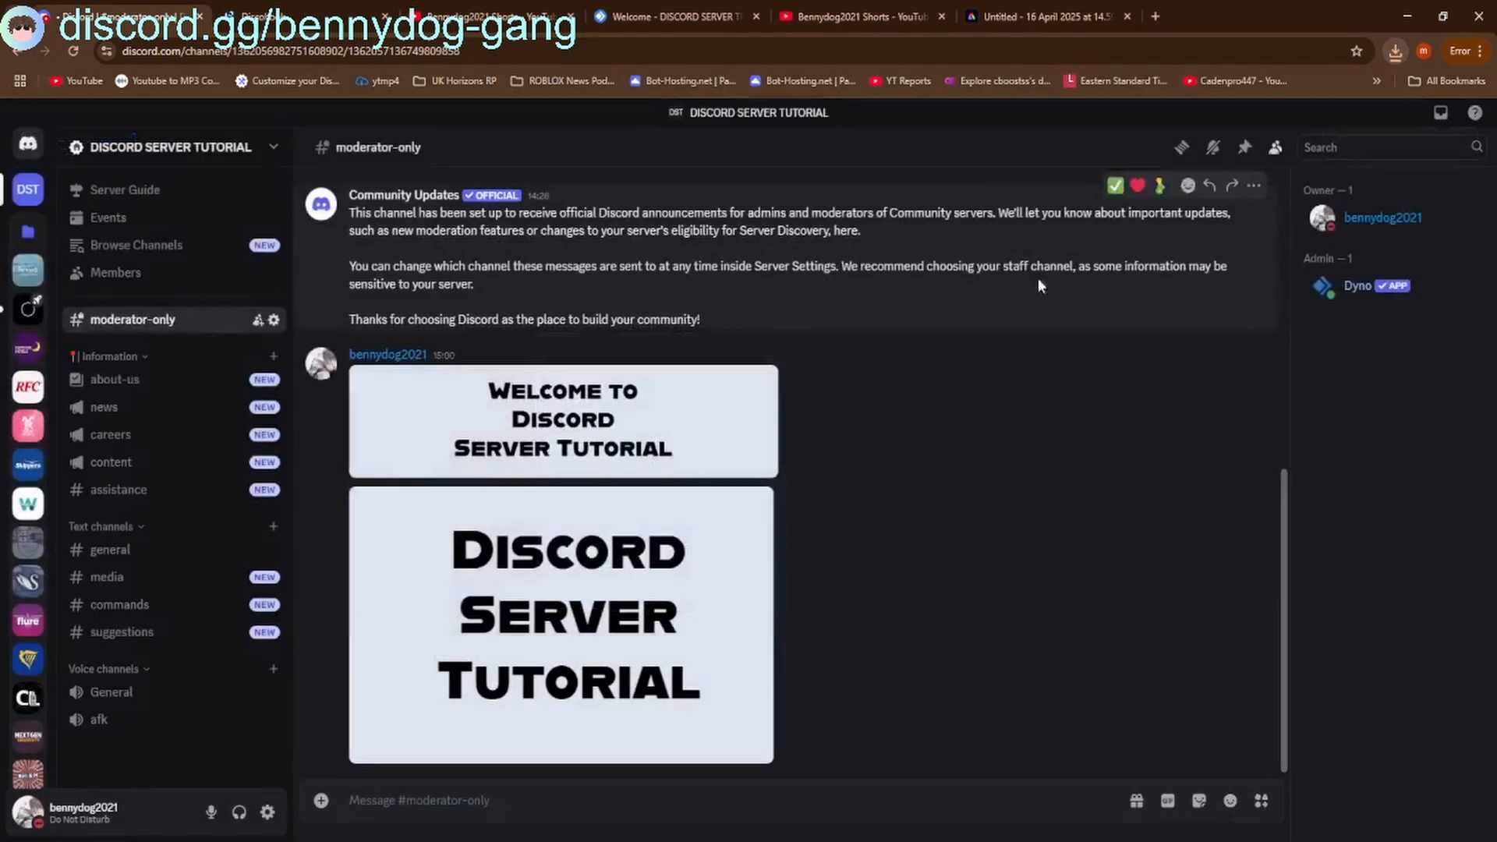
click(1155, 476)
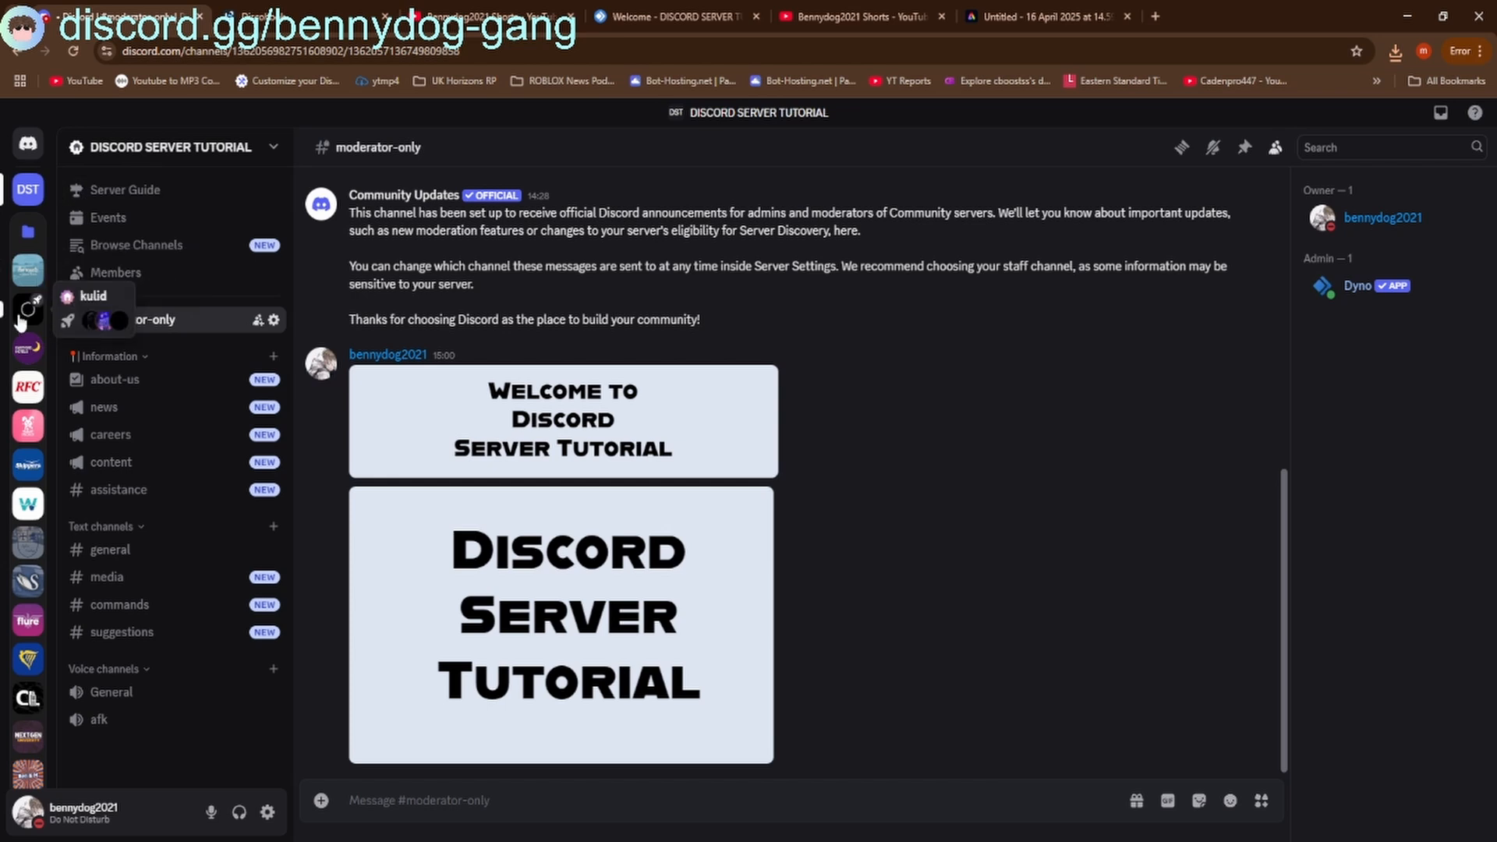
Open the server's webhook integrations from the server settings and create a webhook
right_click(21, 322)
click(163, 146)
click(163, 146)
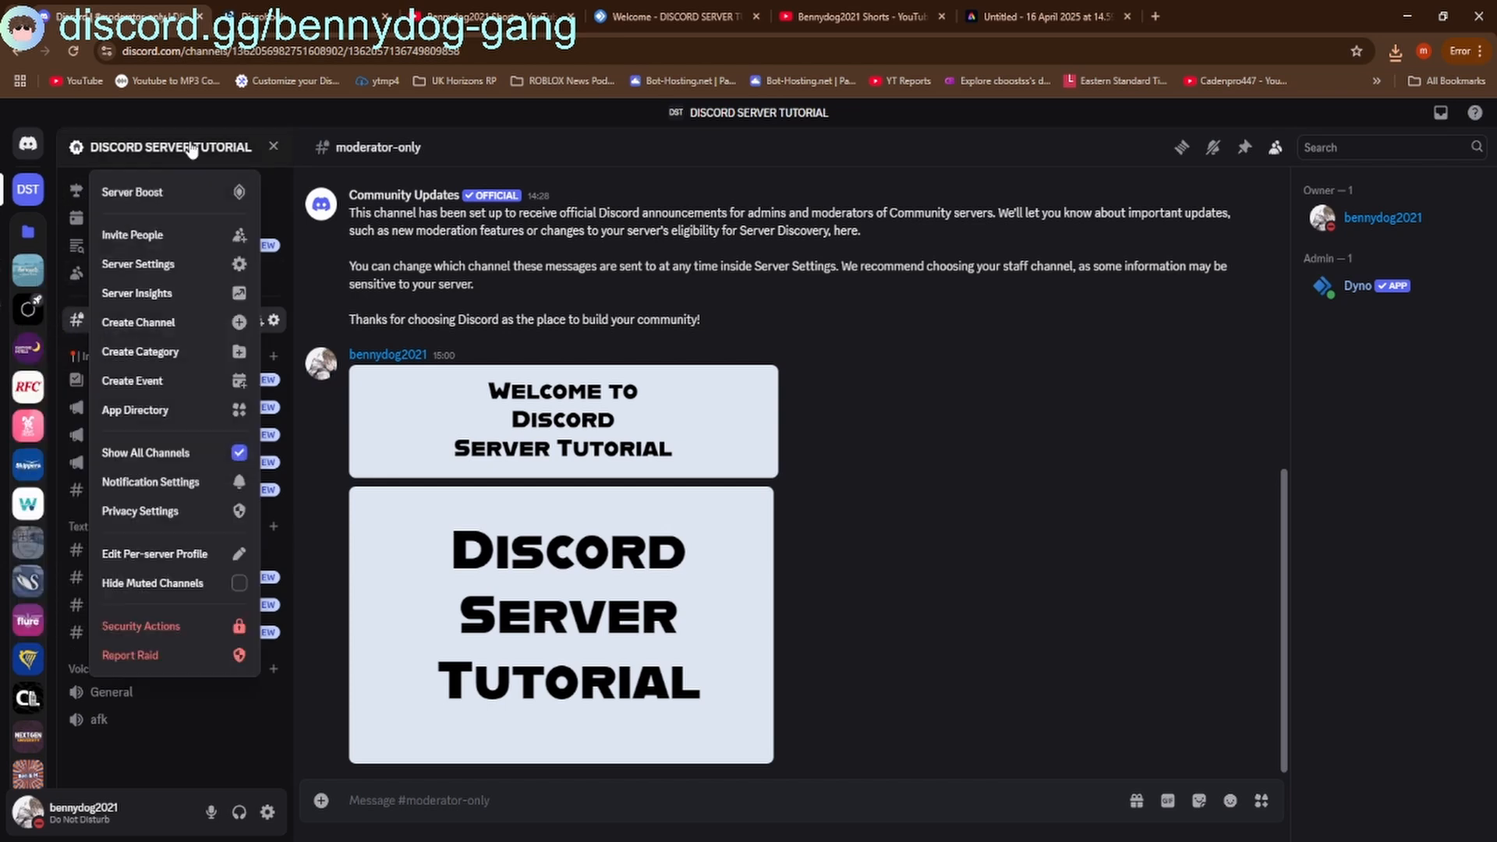
click(149, 260)
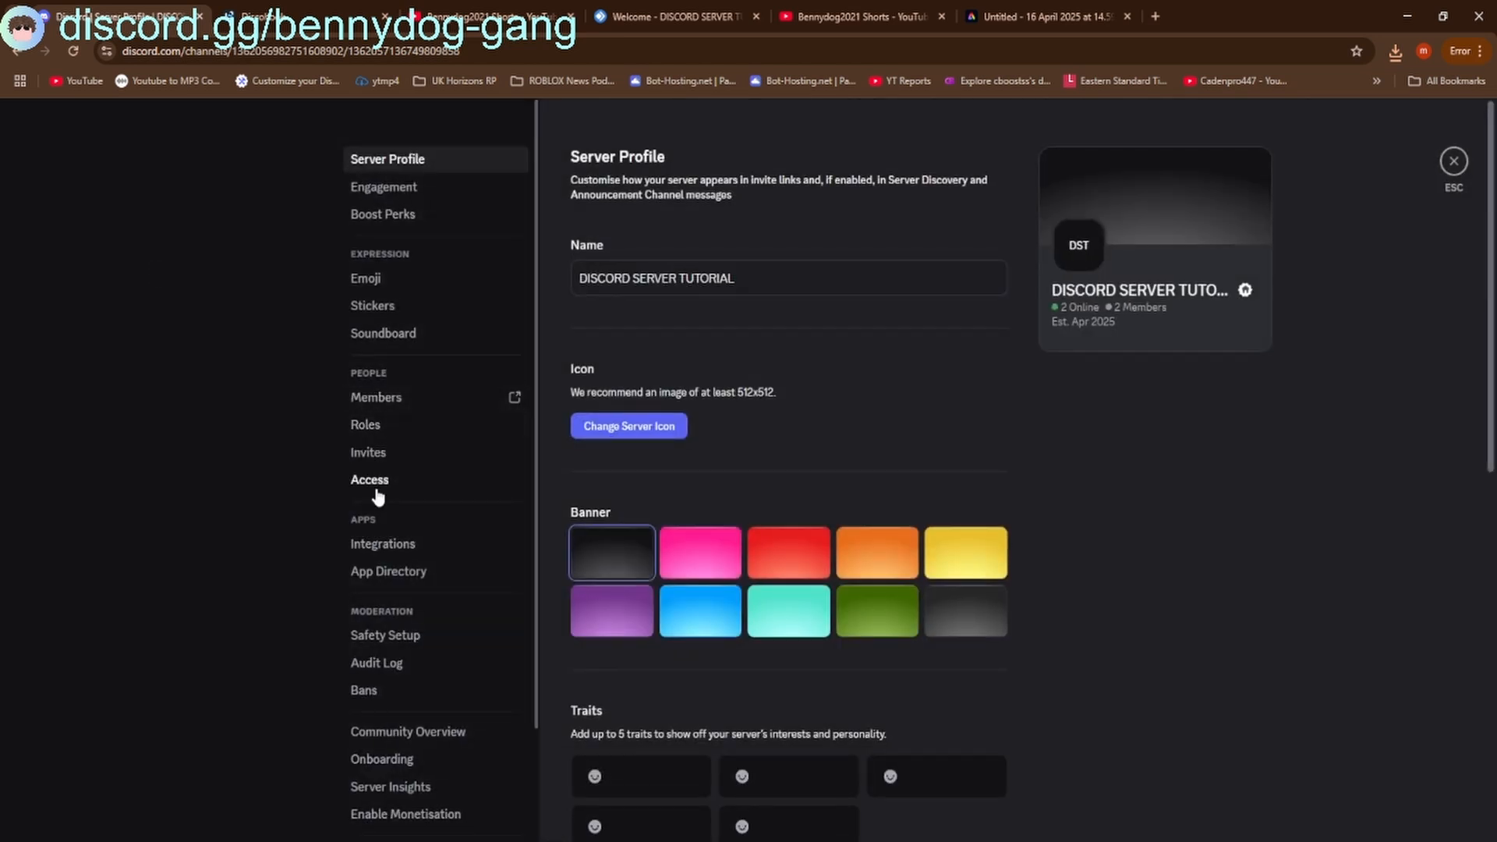
click(382, 544)
click(1044, 324)
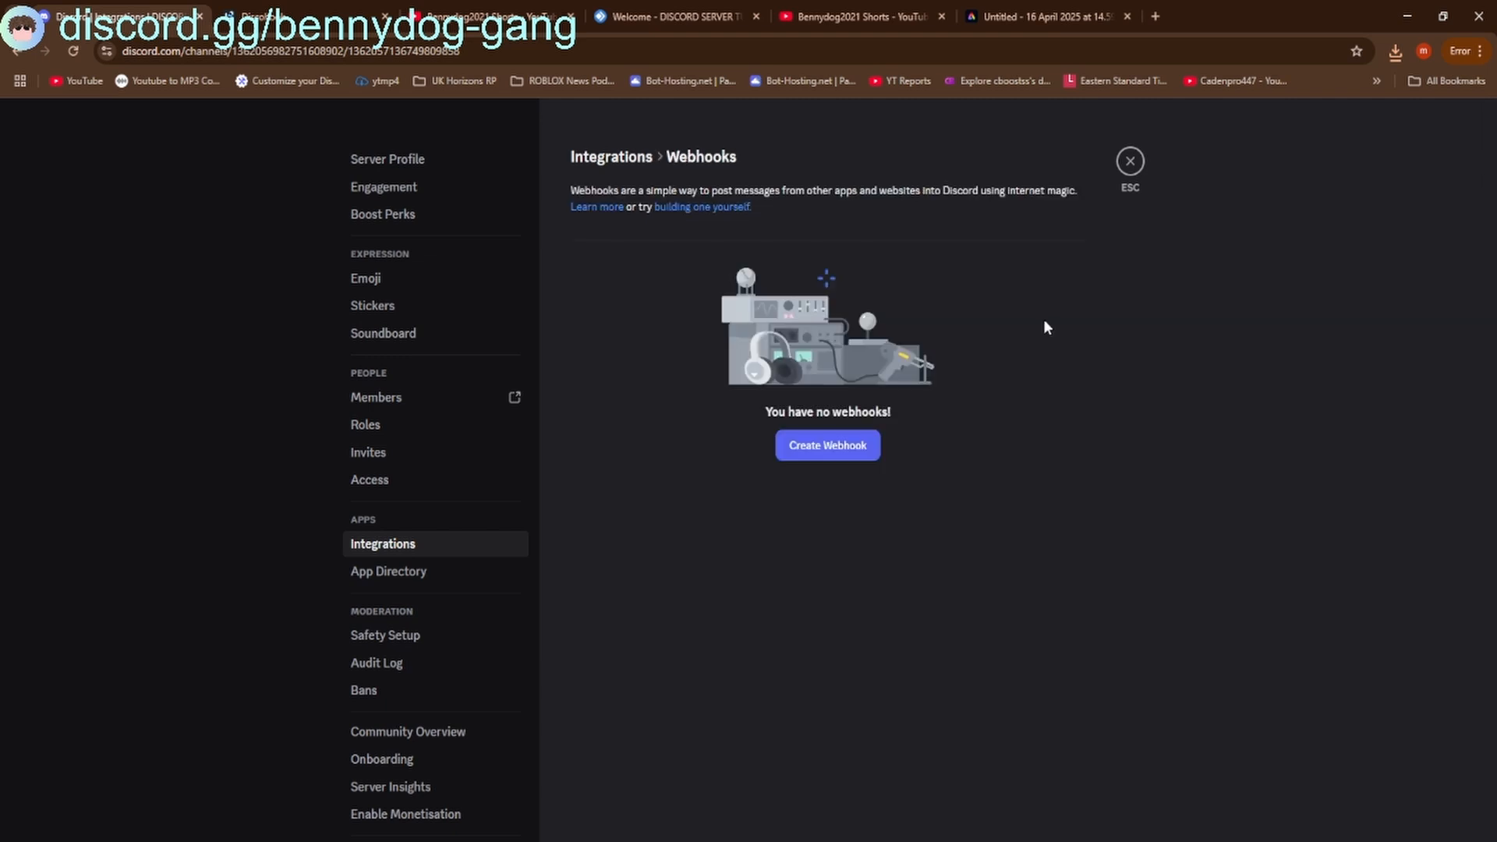
click(852, 441)
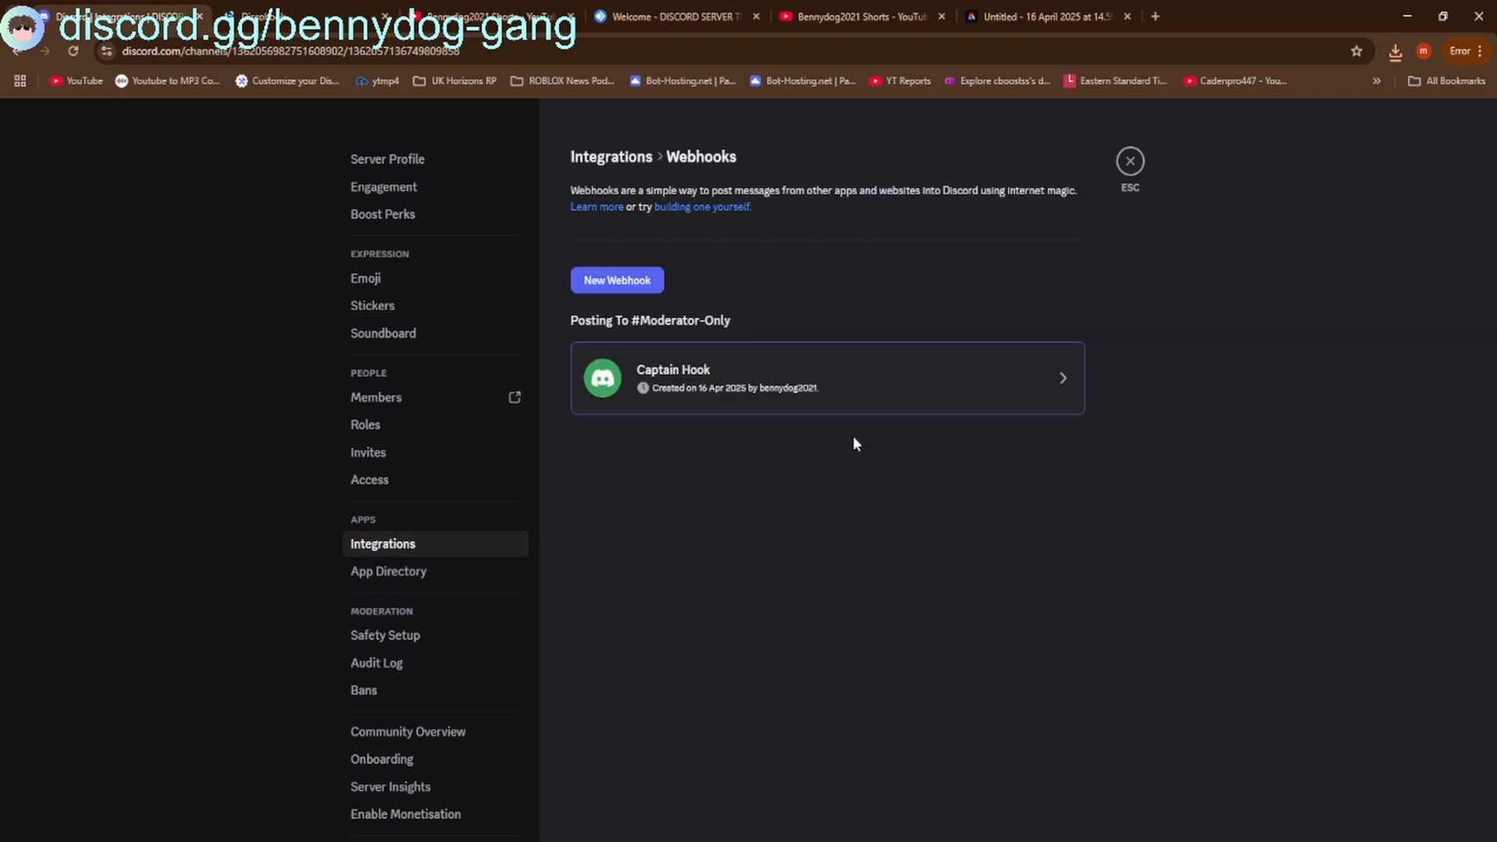
Rename the Captain Hook webhook as "Discord Server Tutorial Information"
click(770, 403)
click(753, 471)
key(ctrl+a)
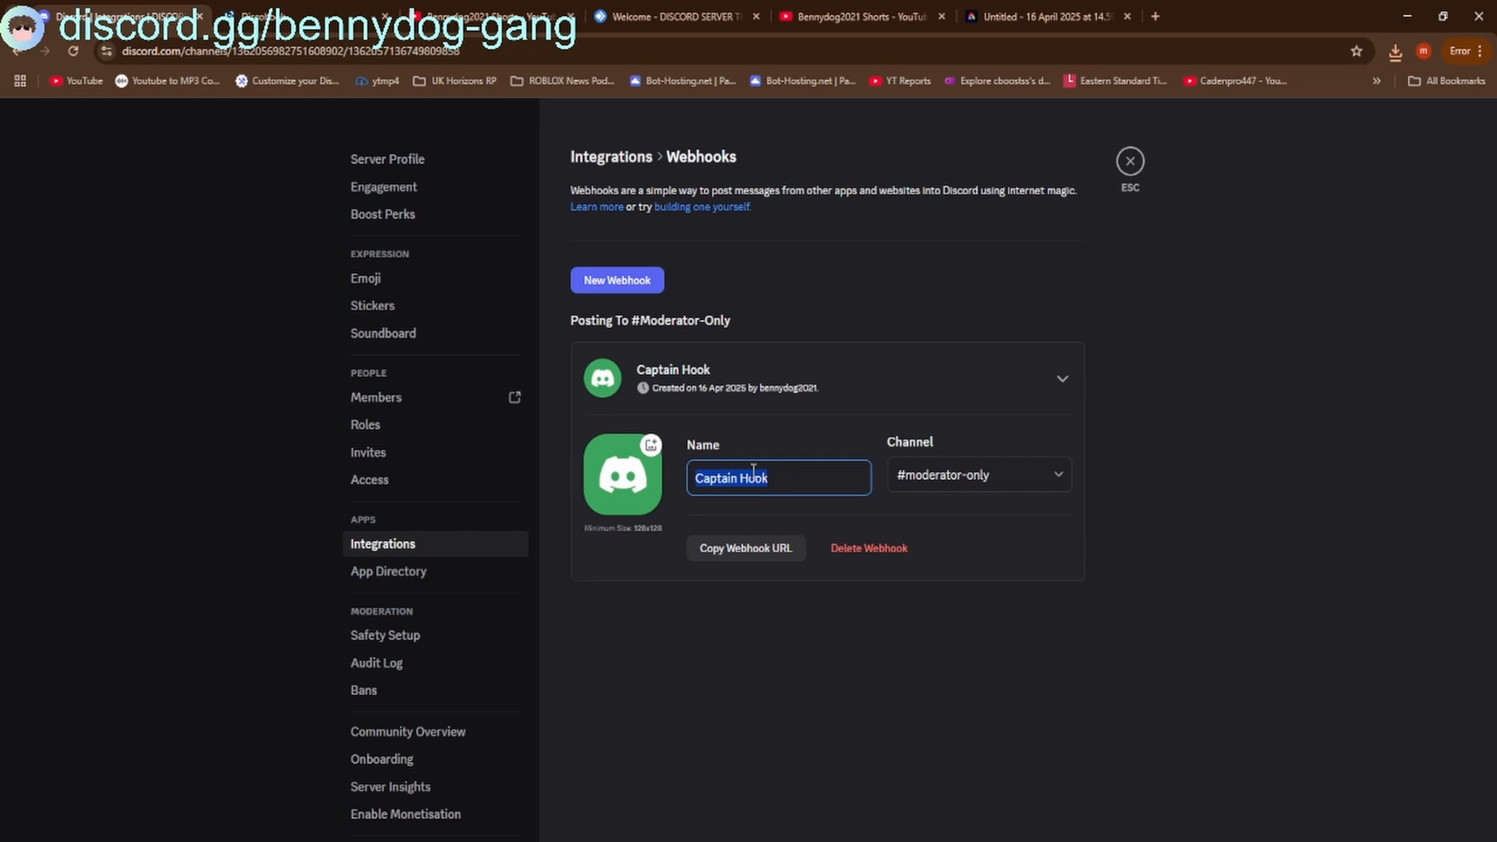
text(Disc)
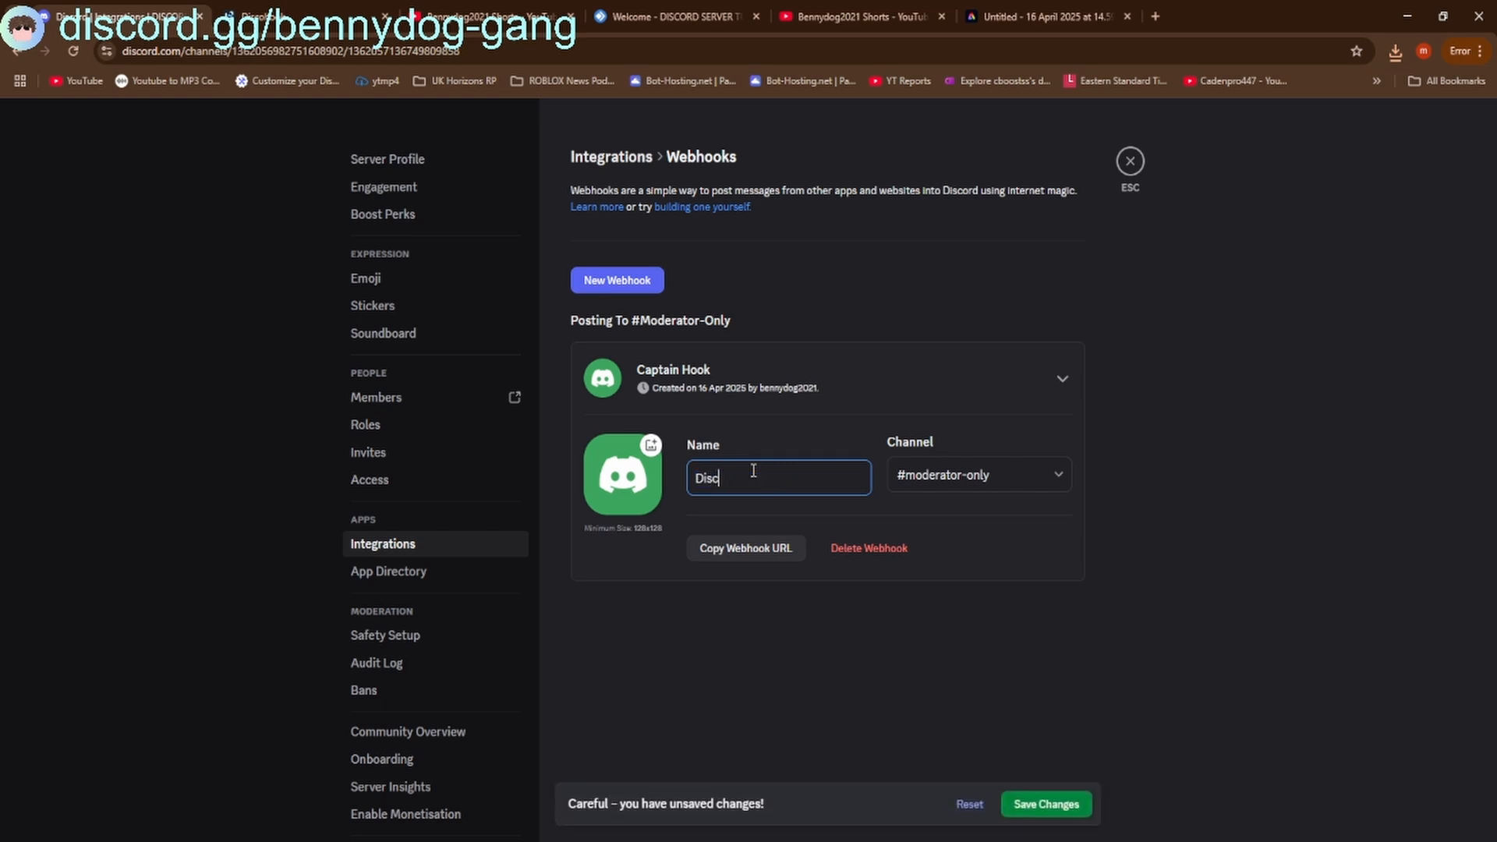
text(ord Server Tutorial Information)
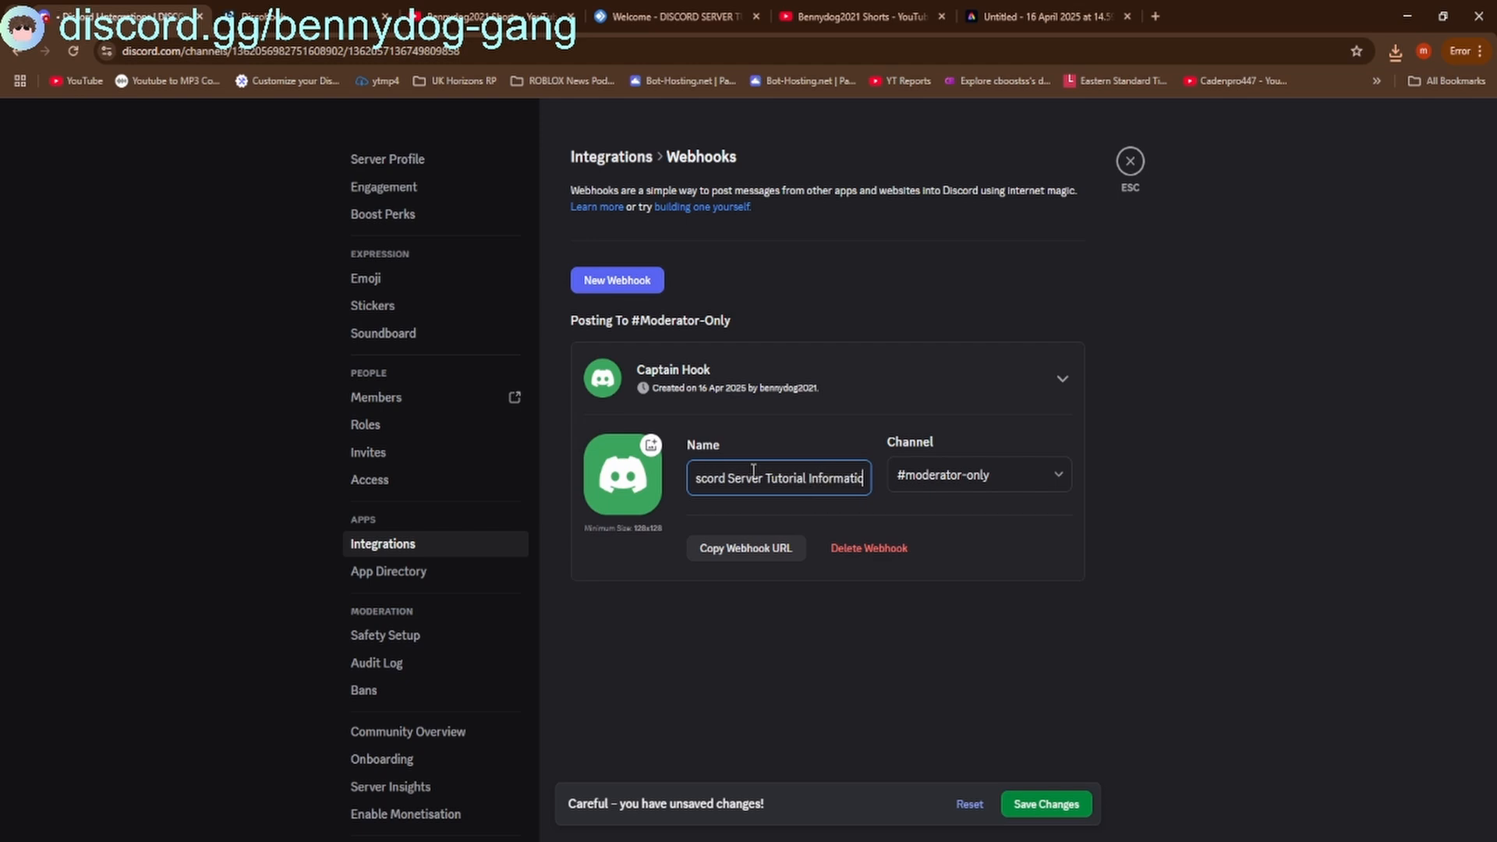
Set the webhook's channel to #about-us and upload the "Discord Server Tutorial" image as its avatar
click(998, 491)
click(908, 550)
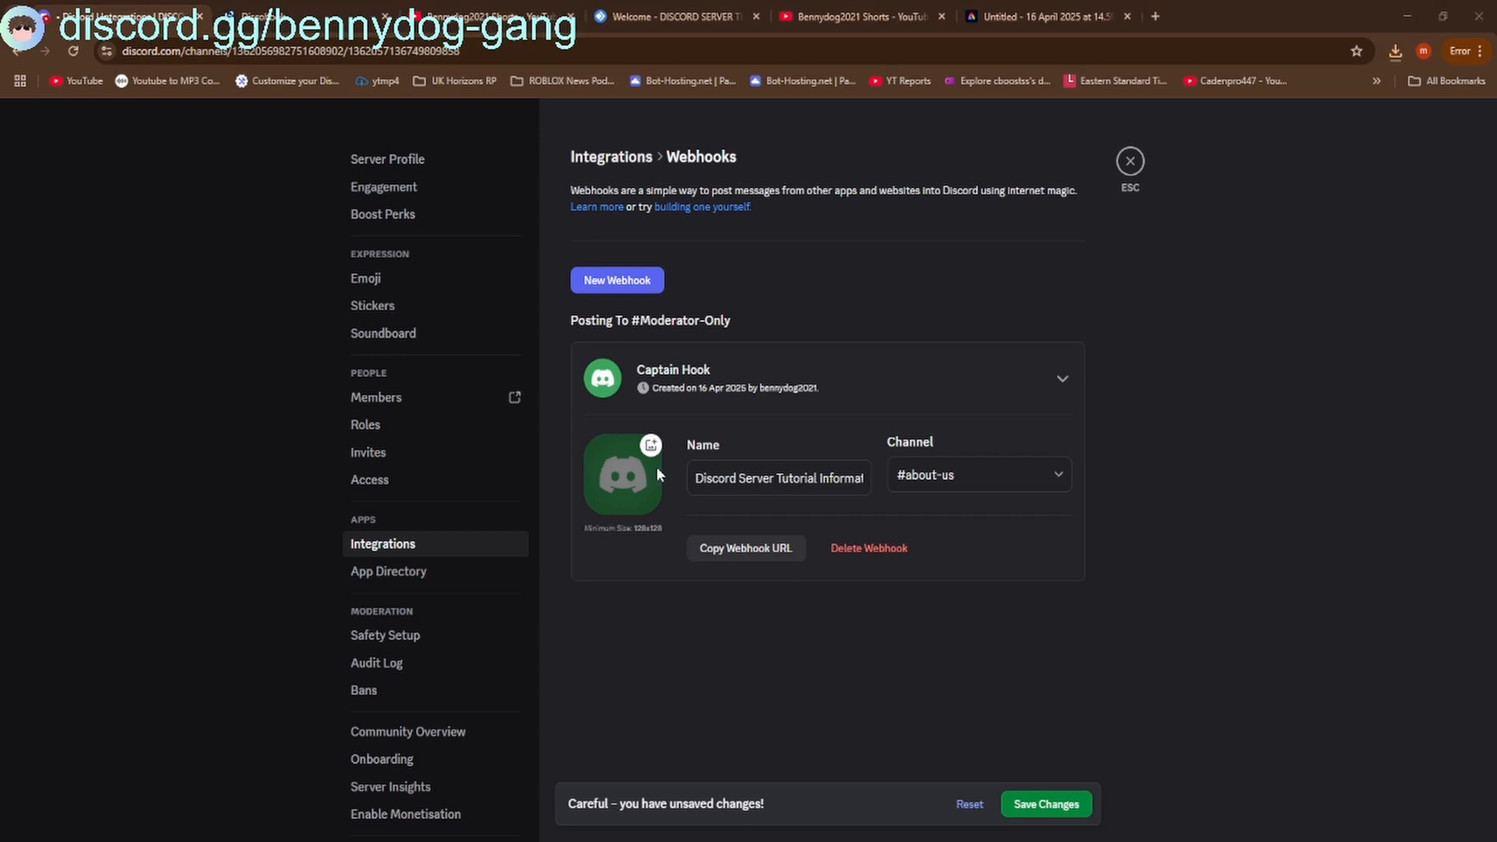
double_click(209, 158)
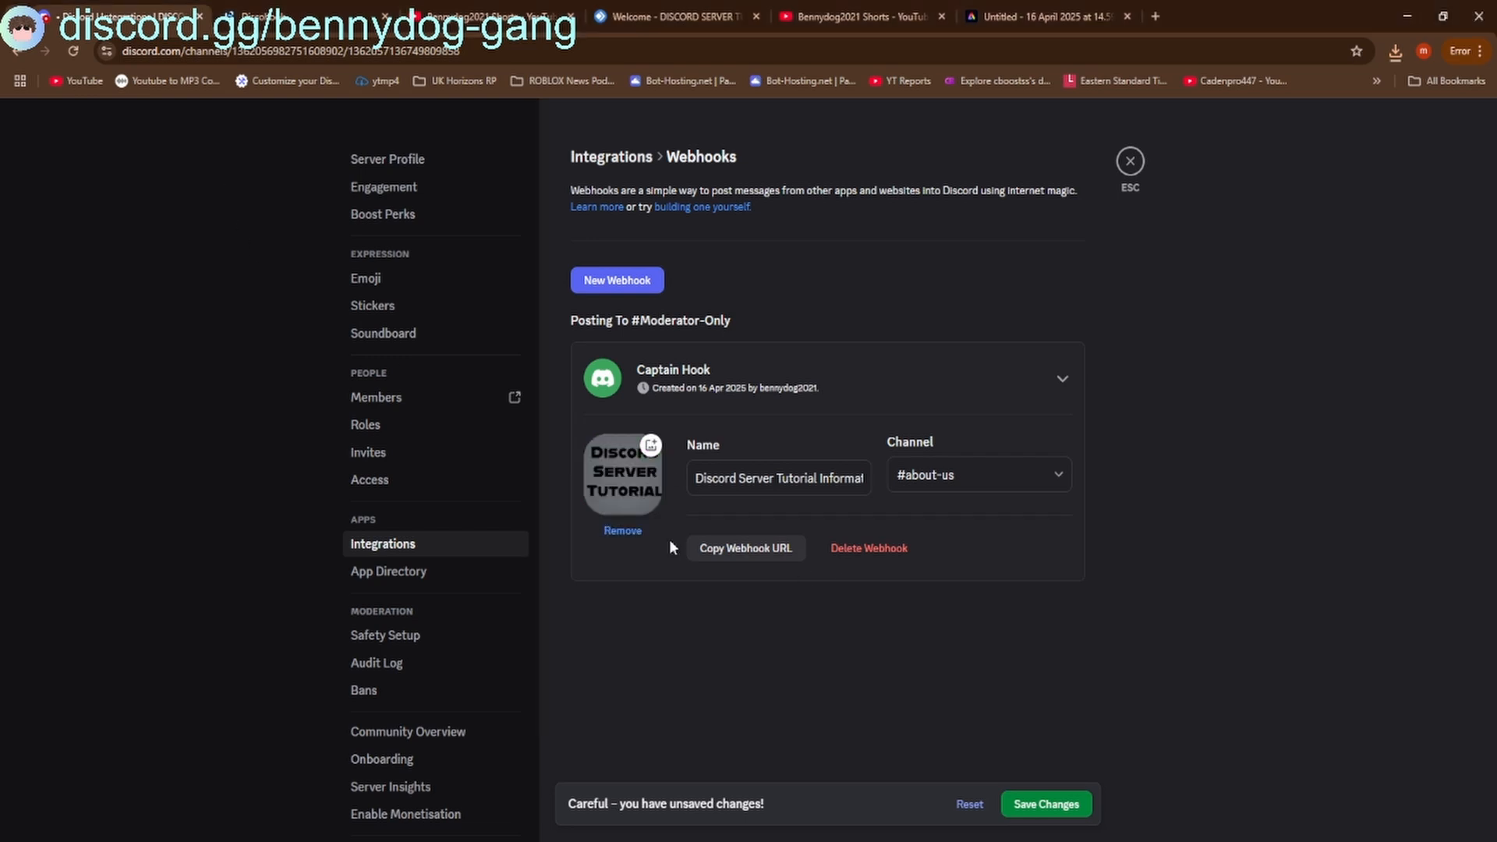
Copy the webhook's URL, shorten its name to "Server Tutorial Information", and save the webhook
click(753, 549)
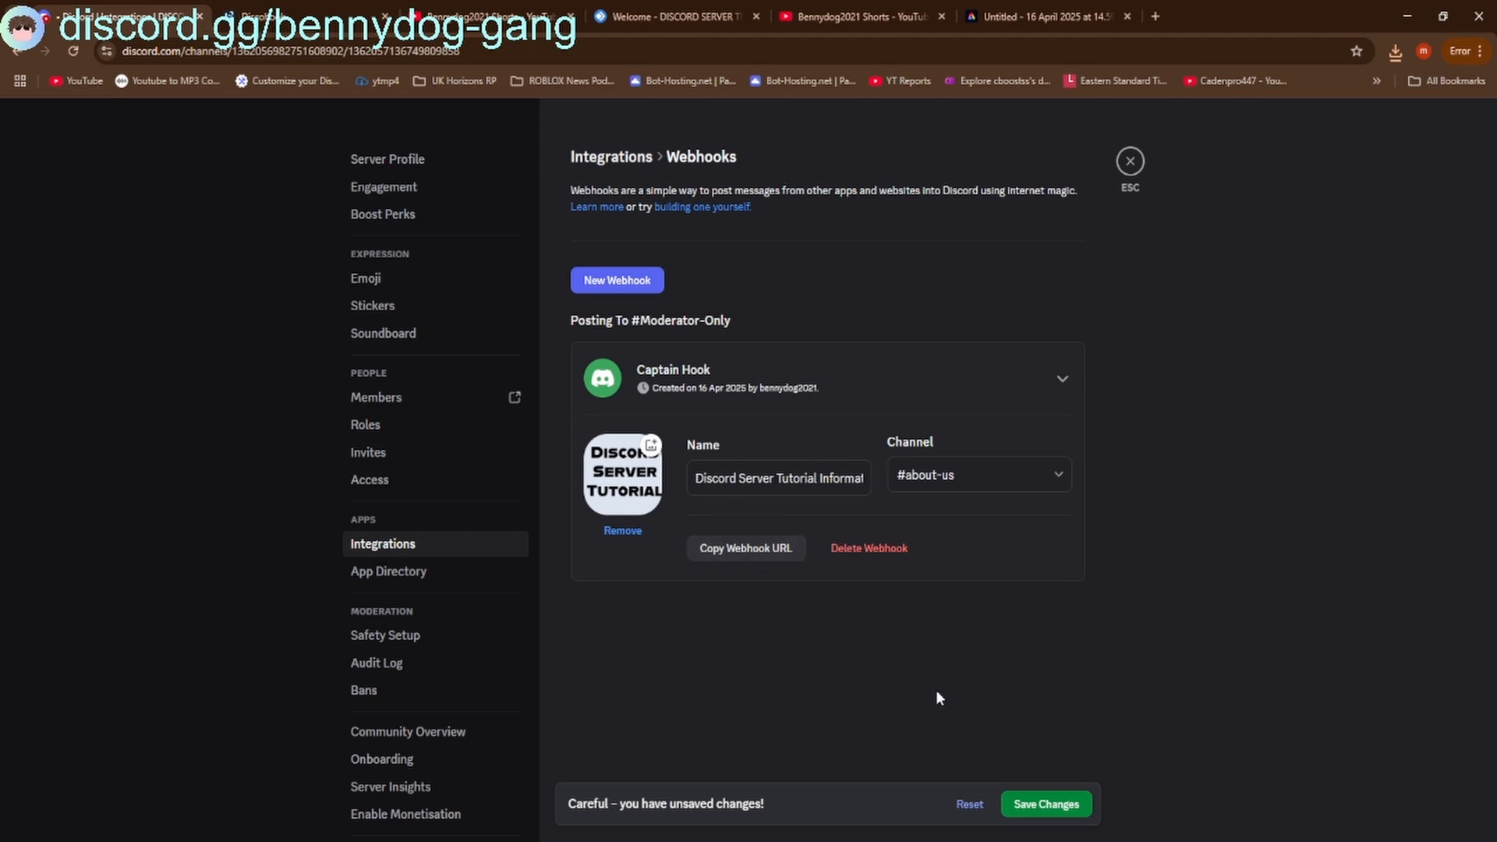
click(1039, 802)
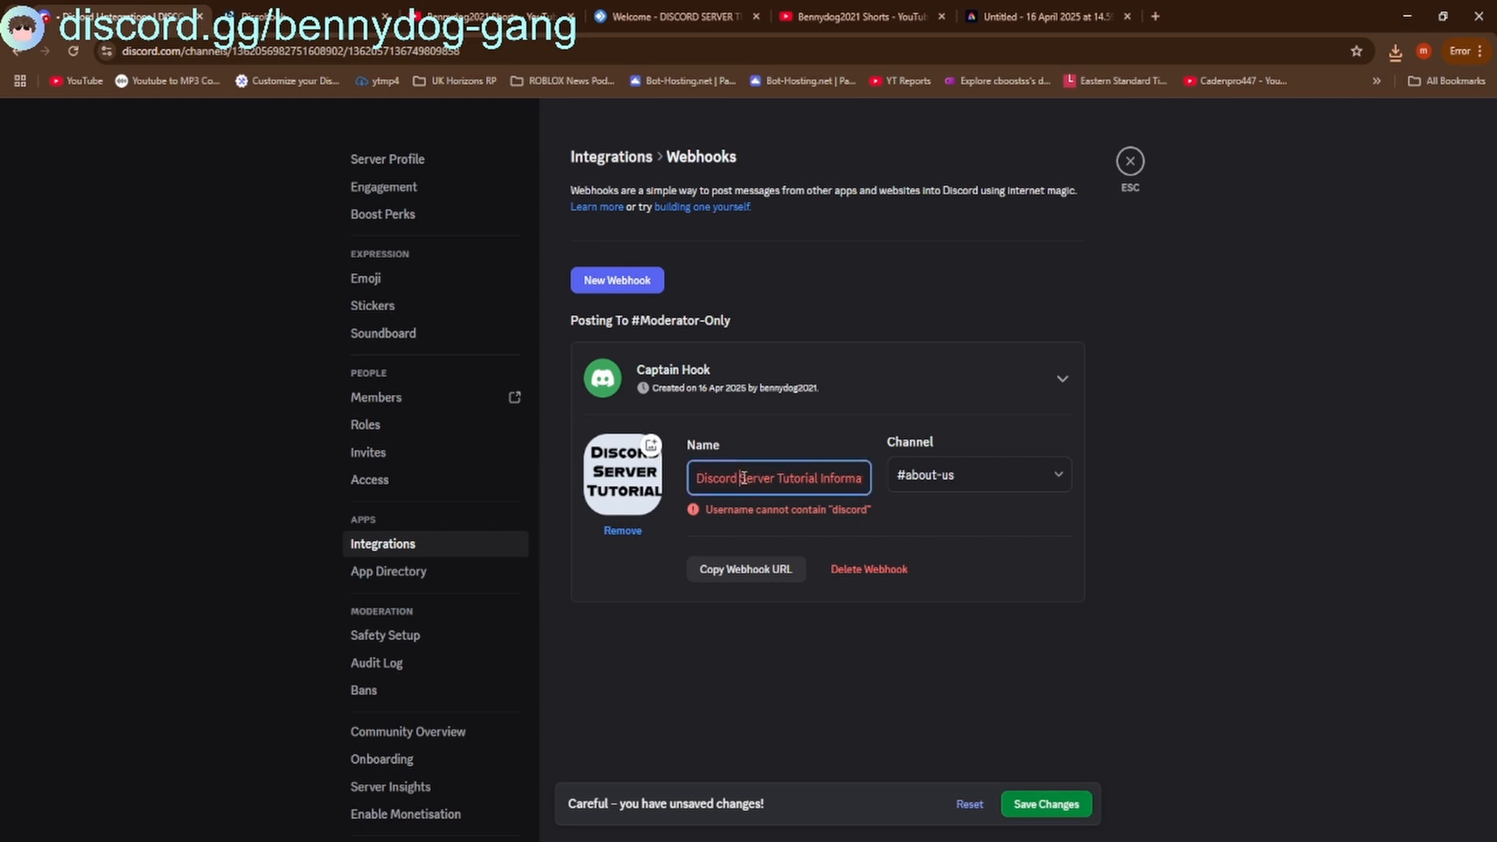
drag(743, 478, 675, 479)
key(BackSpace)
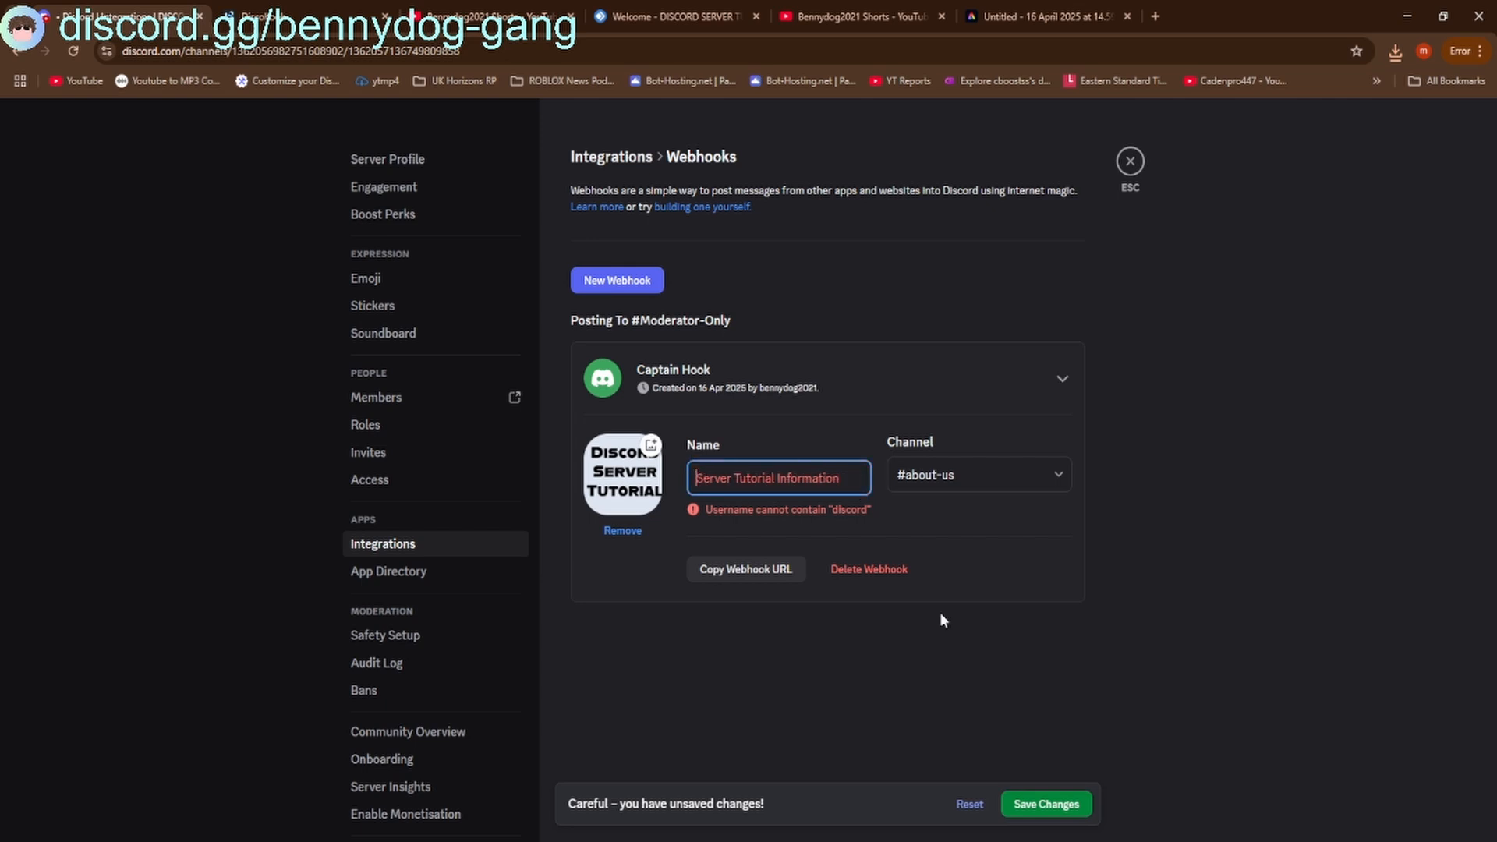
click(1044, 796)
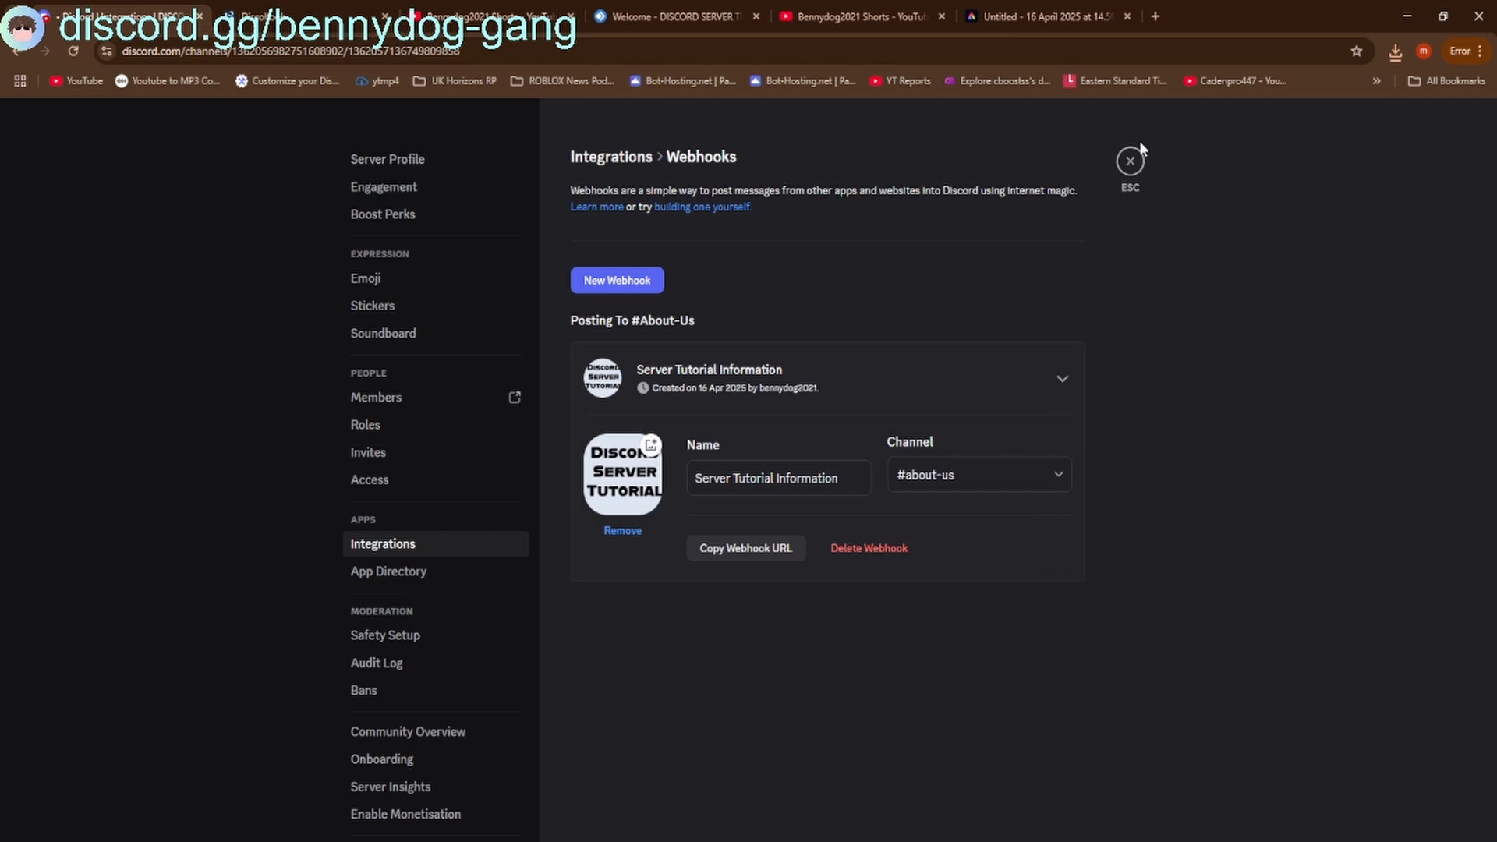
click(1128, 159)
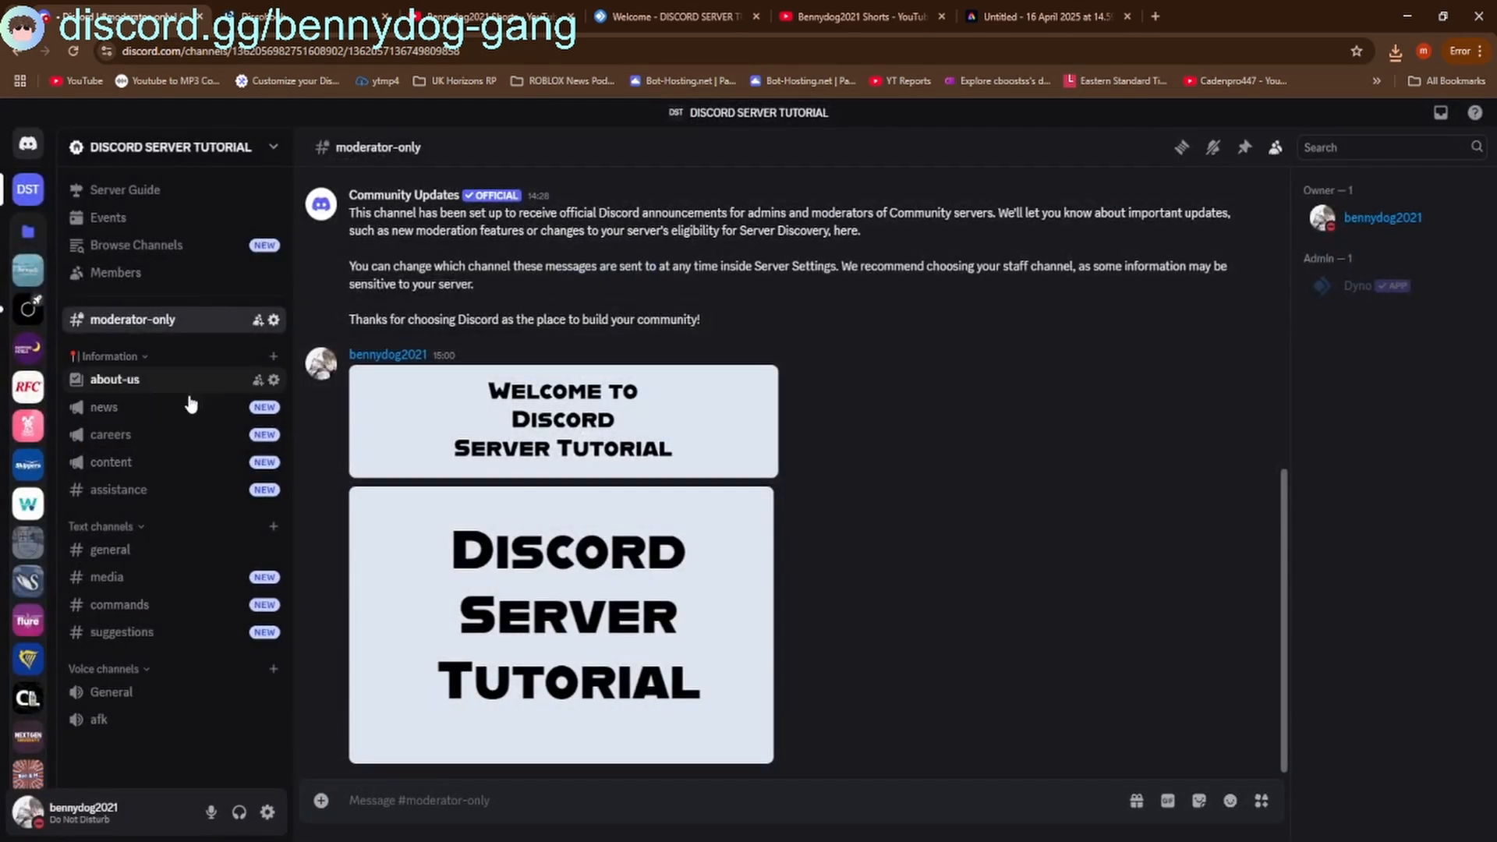
Open the #about-us channel, switch to Discohook, paste the copied webhook URL, and send the rules embed
click(180, 407)
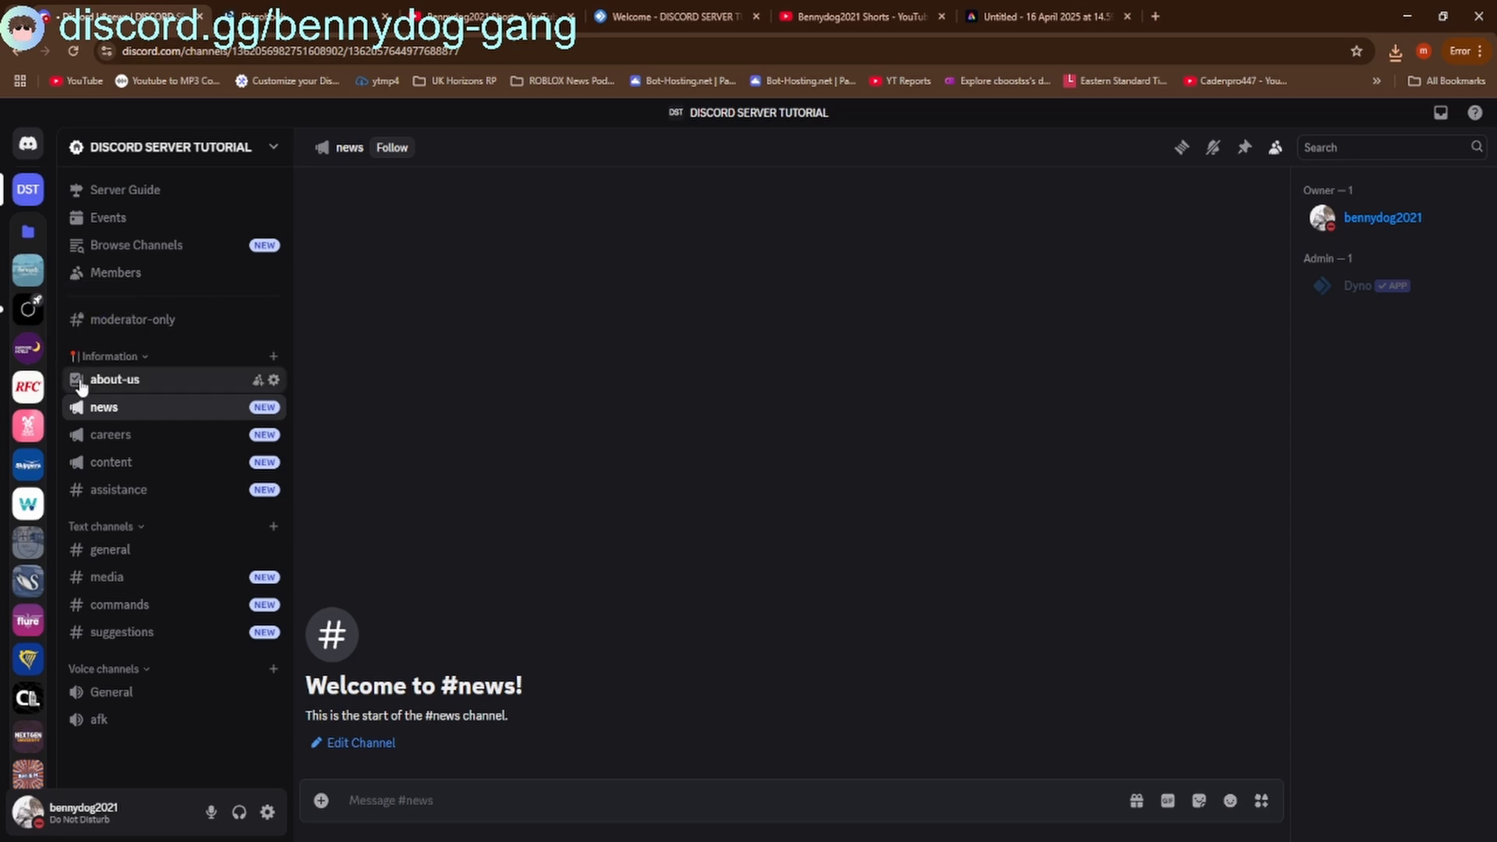
click(109, 379)
click(335, 19)
scroll(39, 256, up, 5)
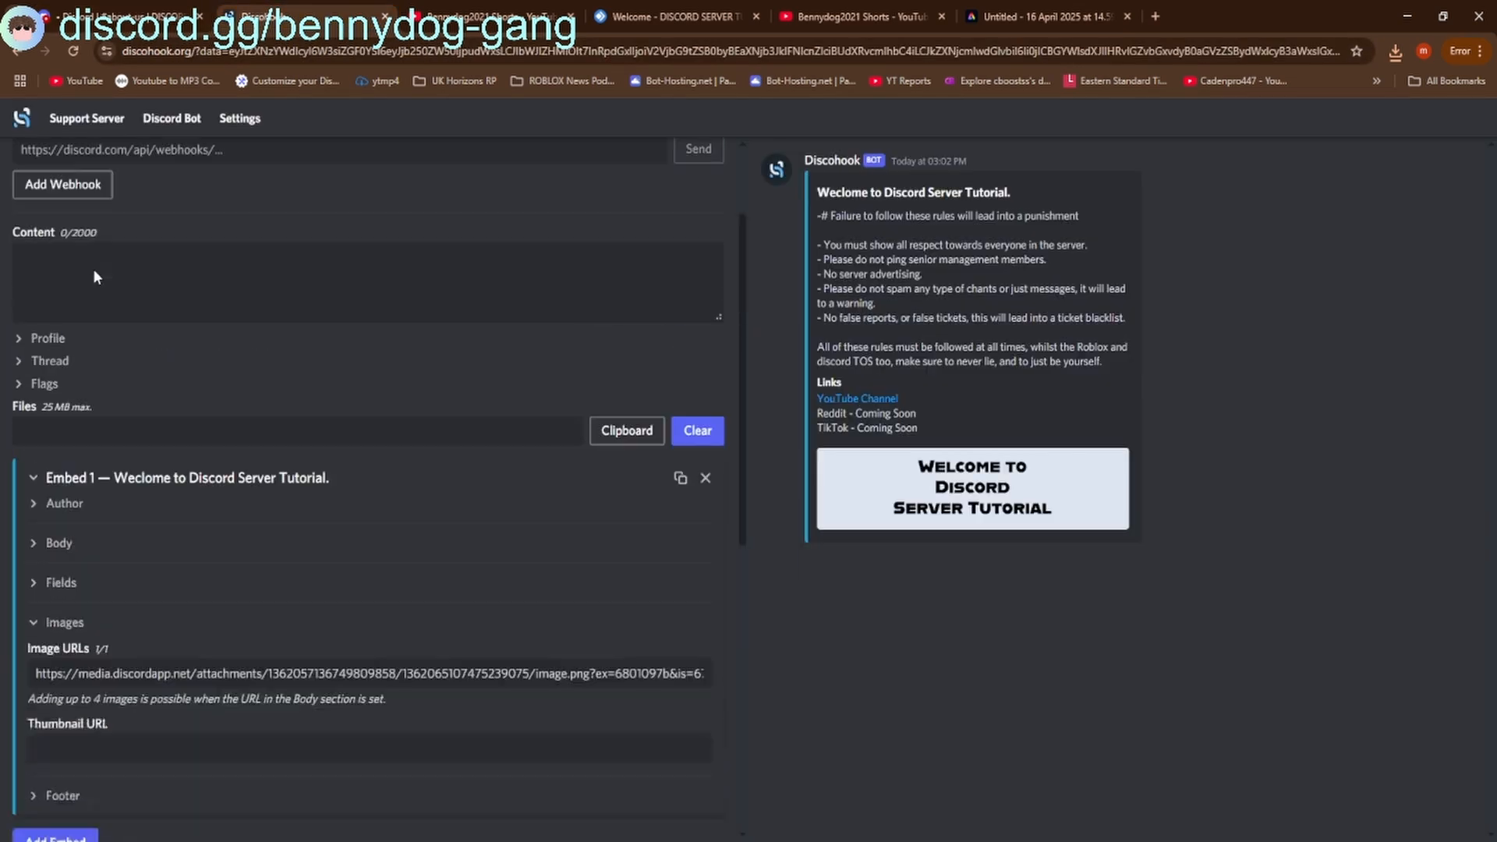
click(48, 348)
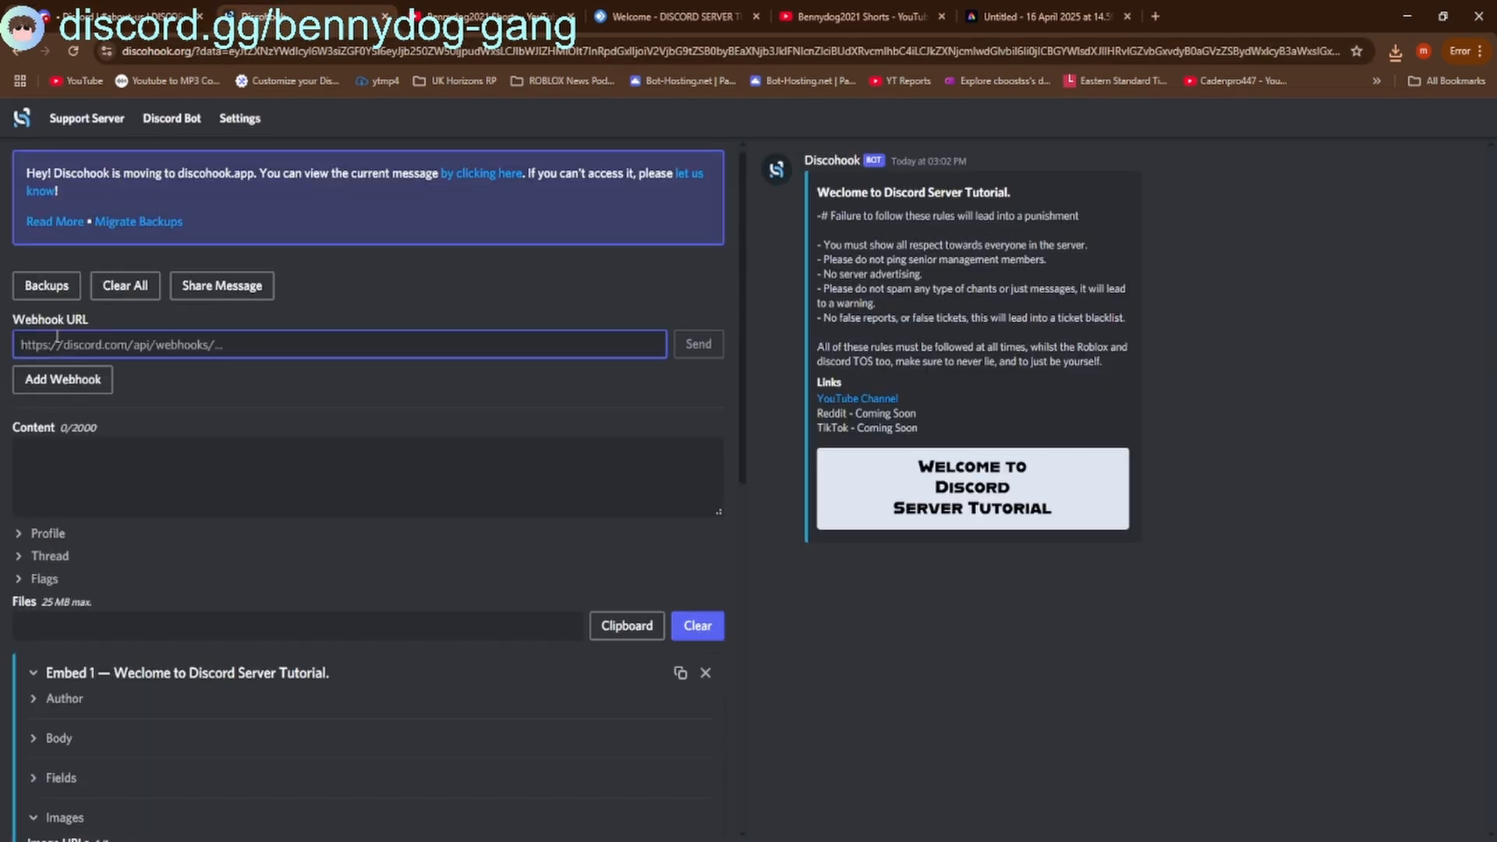
key(ctrl+v)
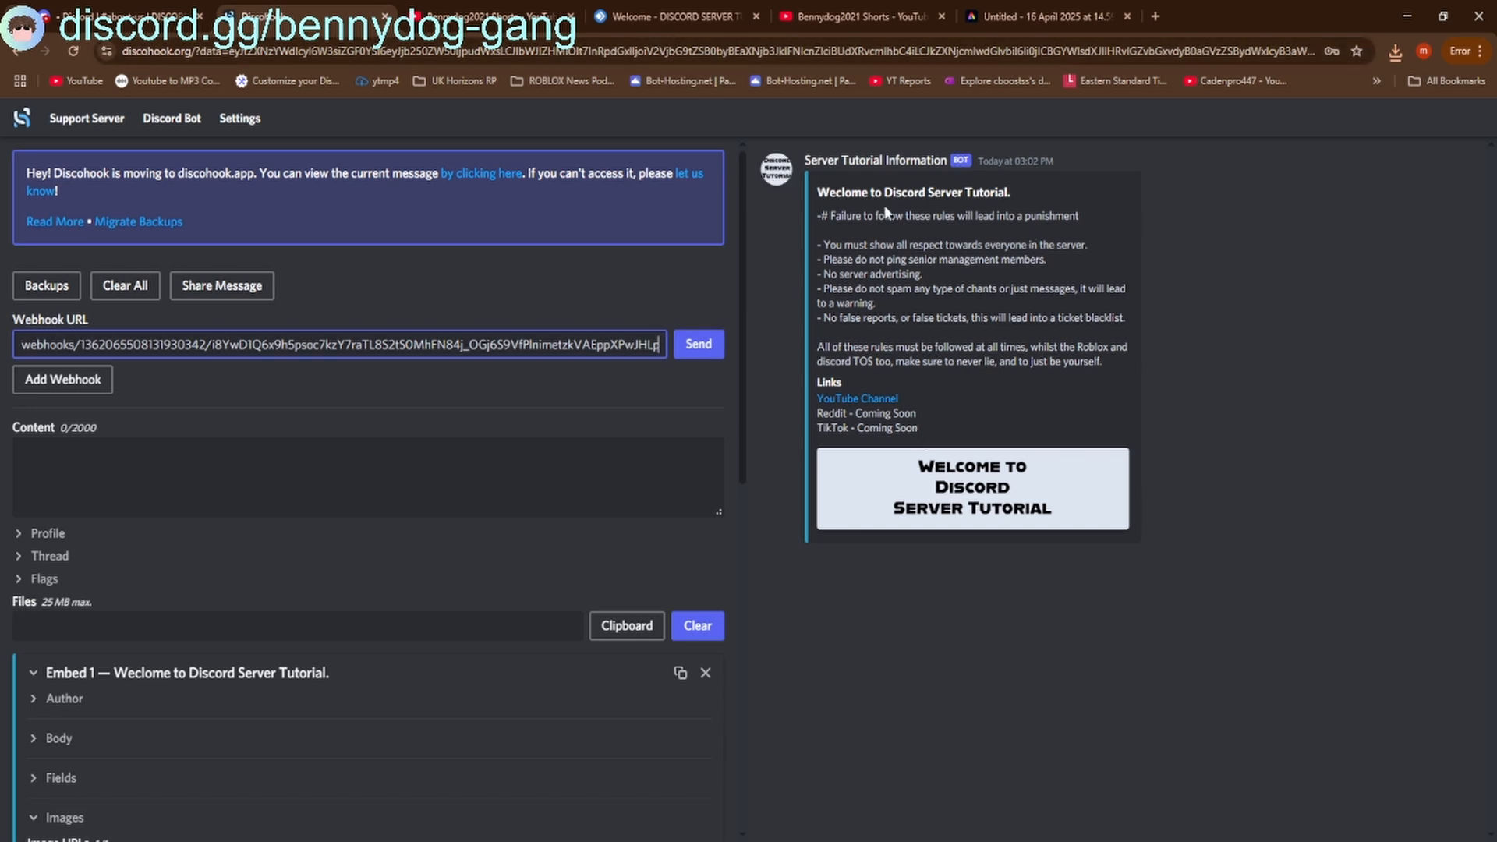
click(684, 347)
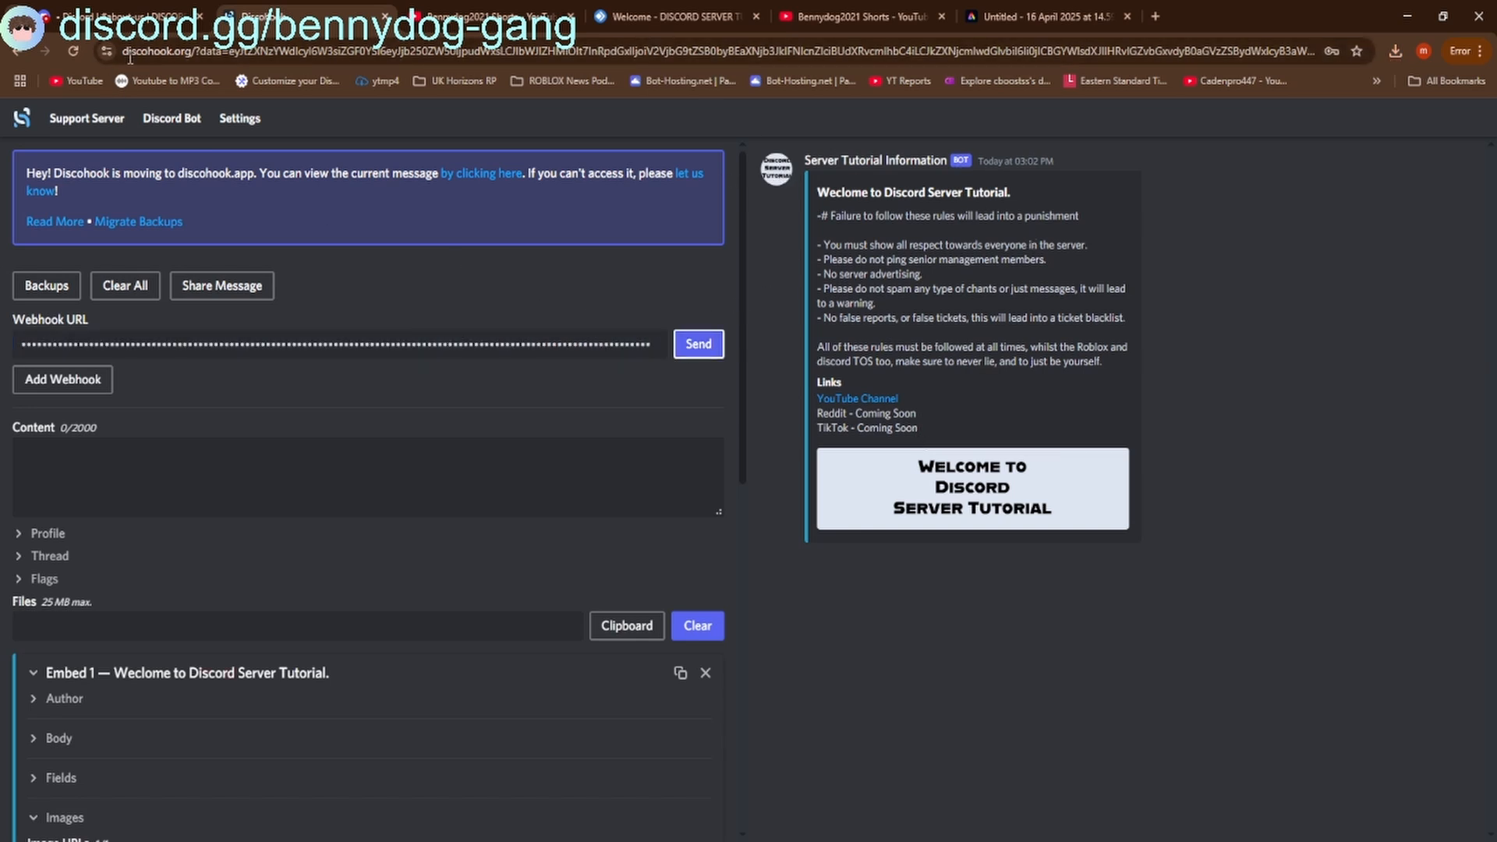
Switch back to Discord and review the heading and rules text of the embed posted in #about-us
key(ctrl+1)
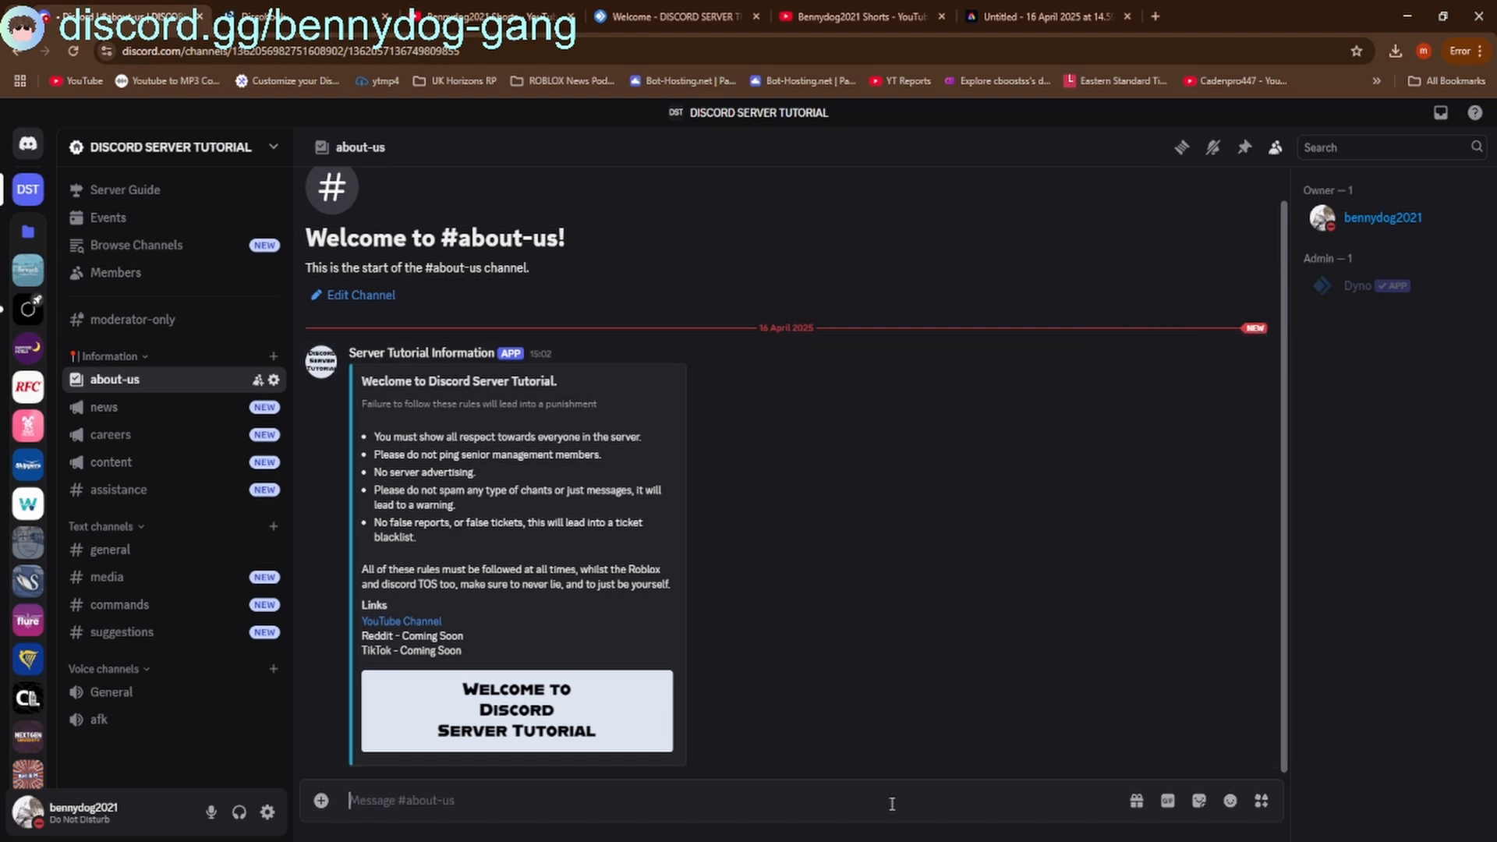
drag(527, 654, 351, 376)
click(352, 400)
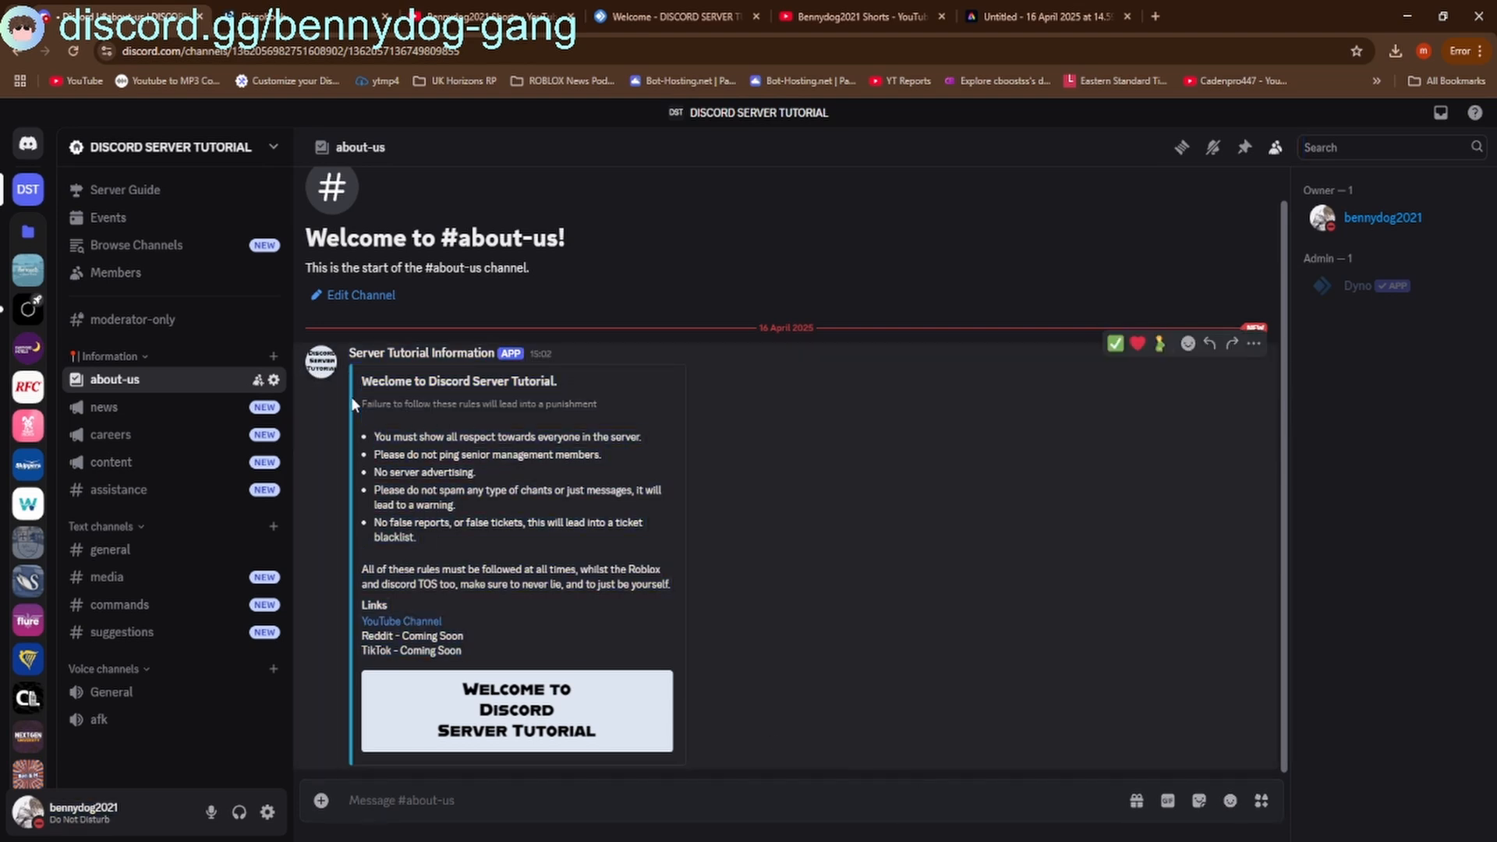
drag(355, 437, 609, 539)
click(605, 541)
triple_click(456, 583)
click(373, 568)
Test the embed's YouTube Channel link by visiting the linked site, and return to the #about-us channel
click(412, 621)
click(366, 840)
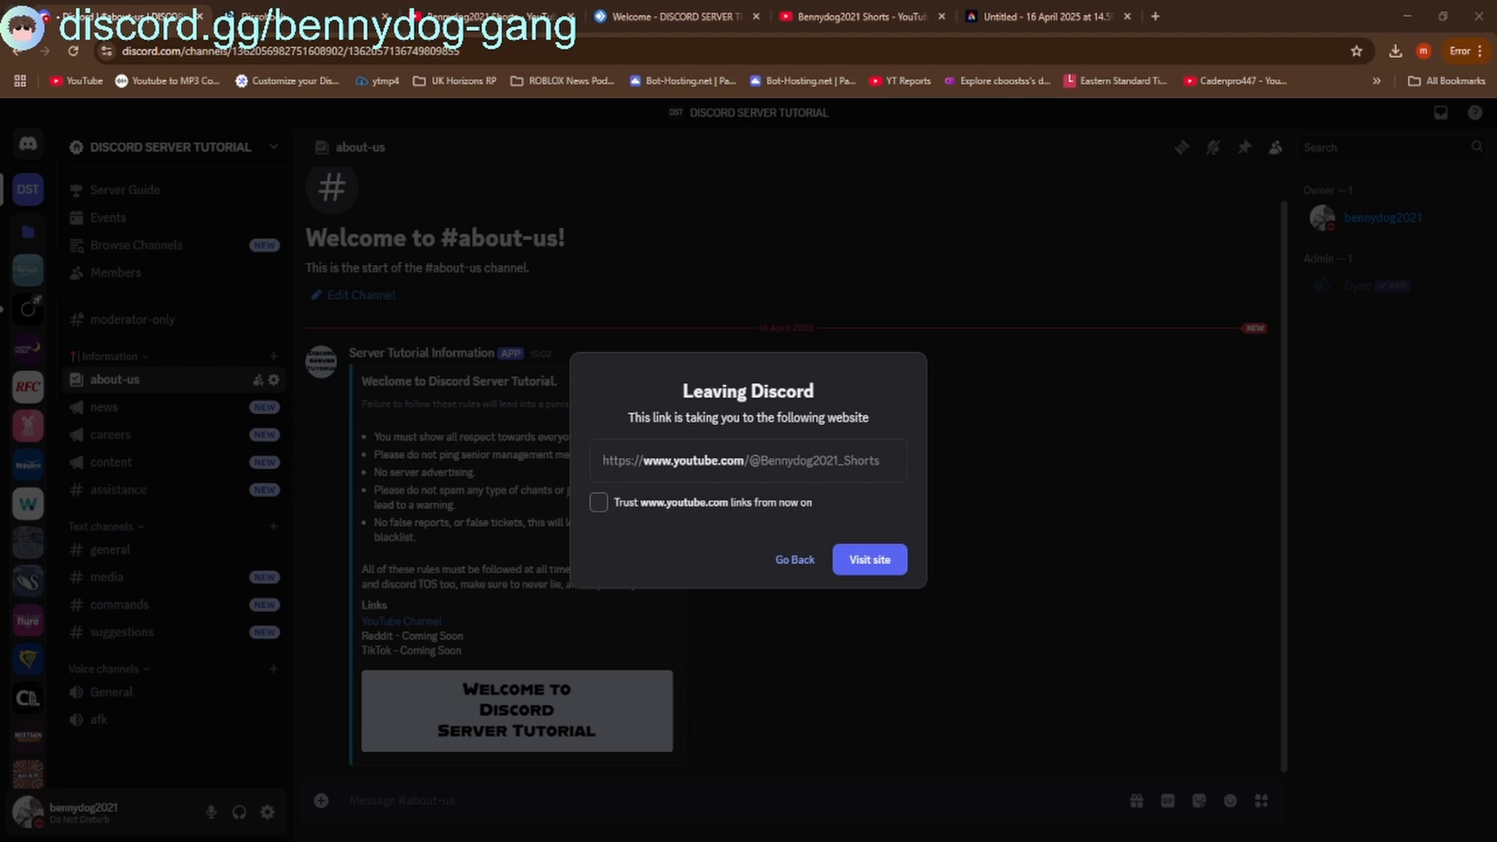
click(807, 557)
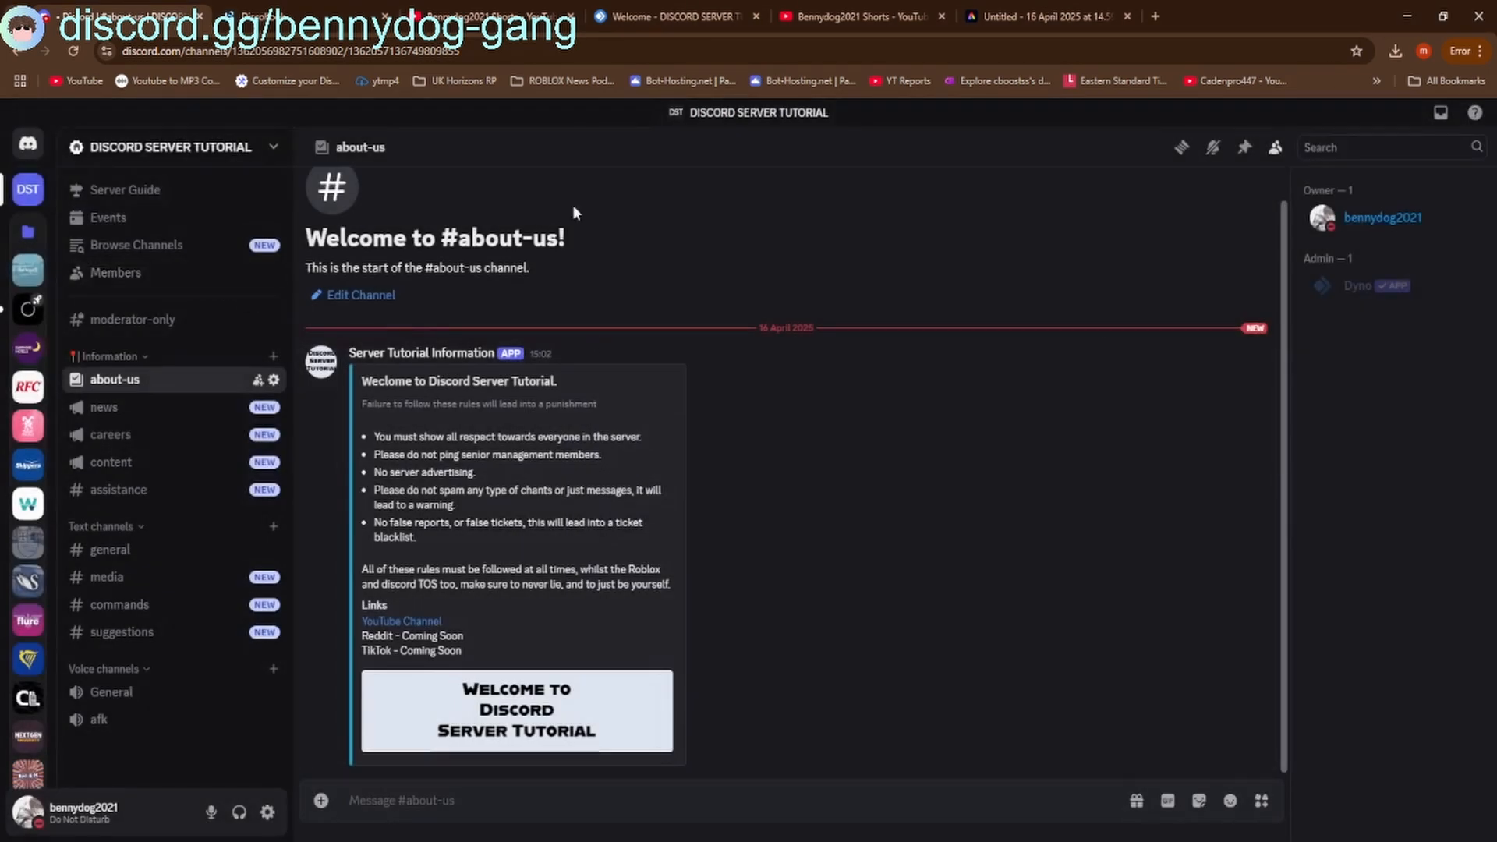
click(492, 18)
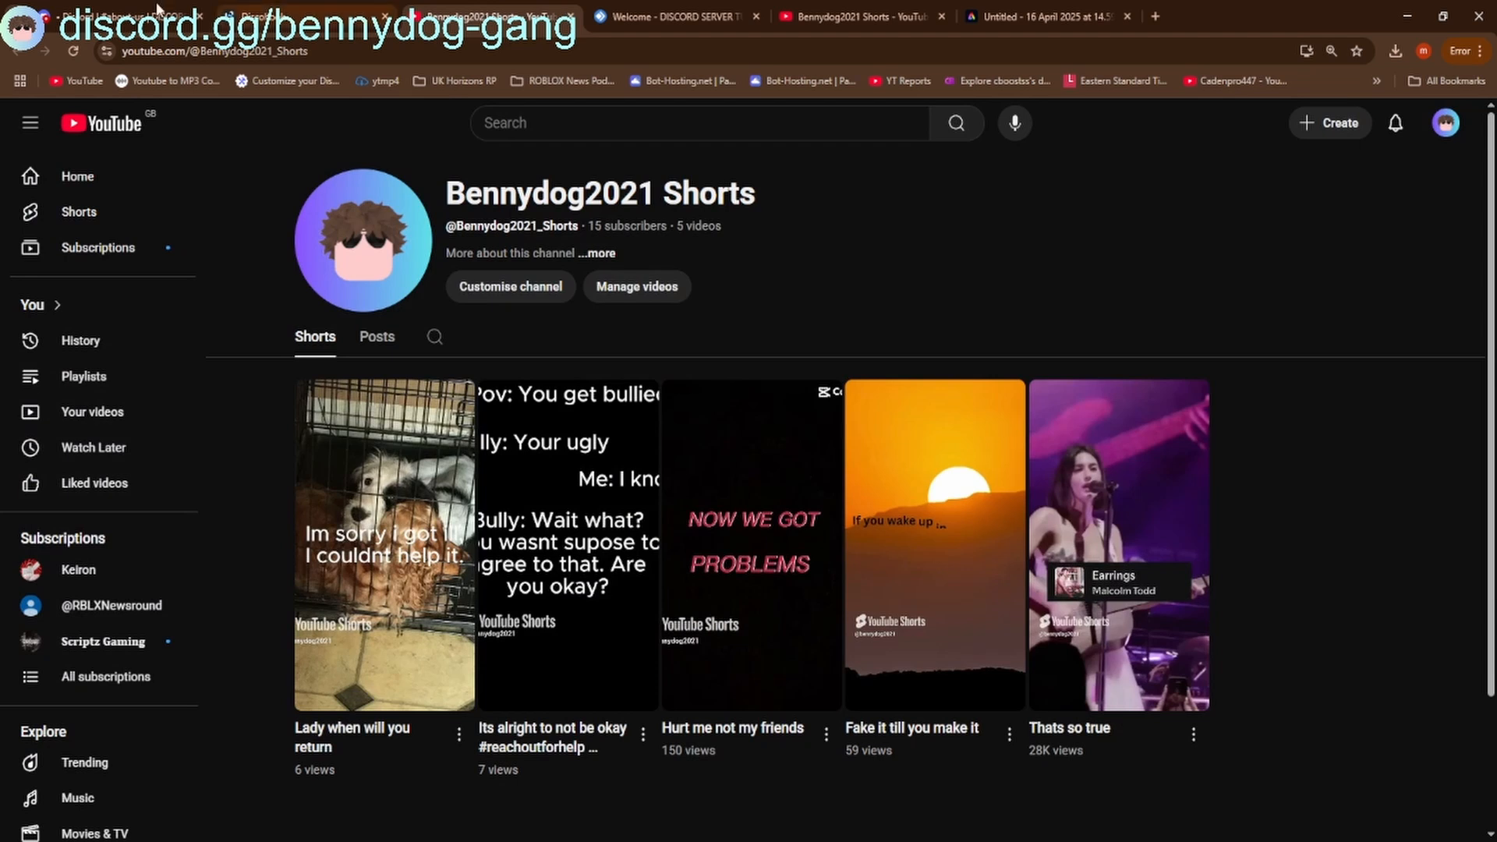
click(158, 11)
click(401, 622)
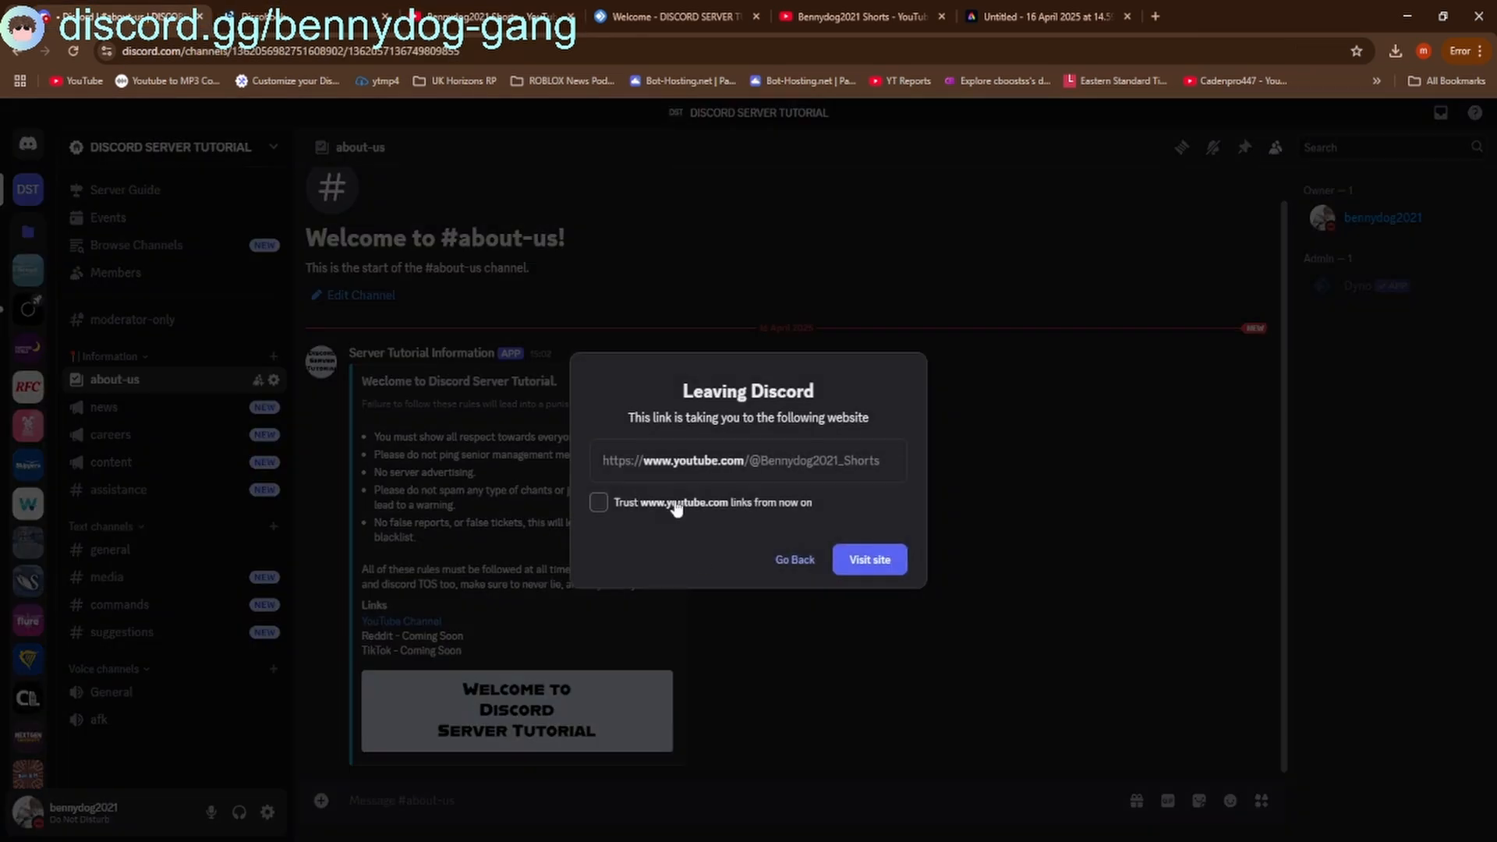
click(639, 505)
click(894, 558)
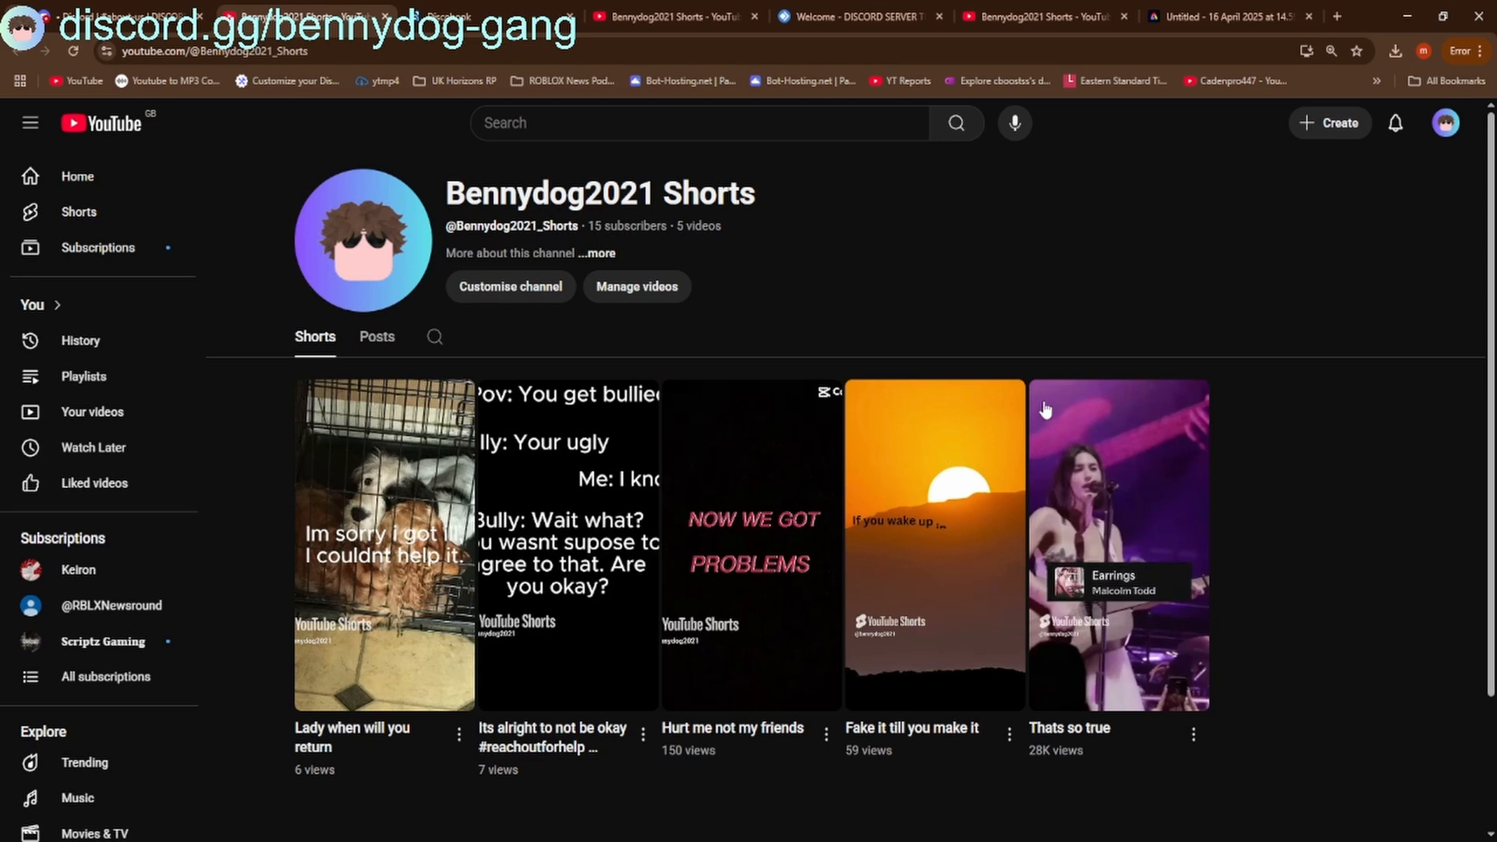
key(ctrl+w)
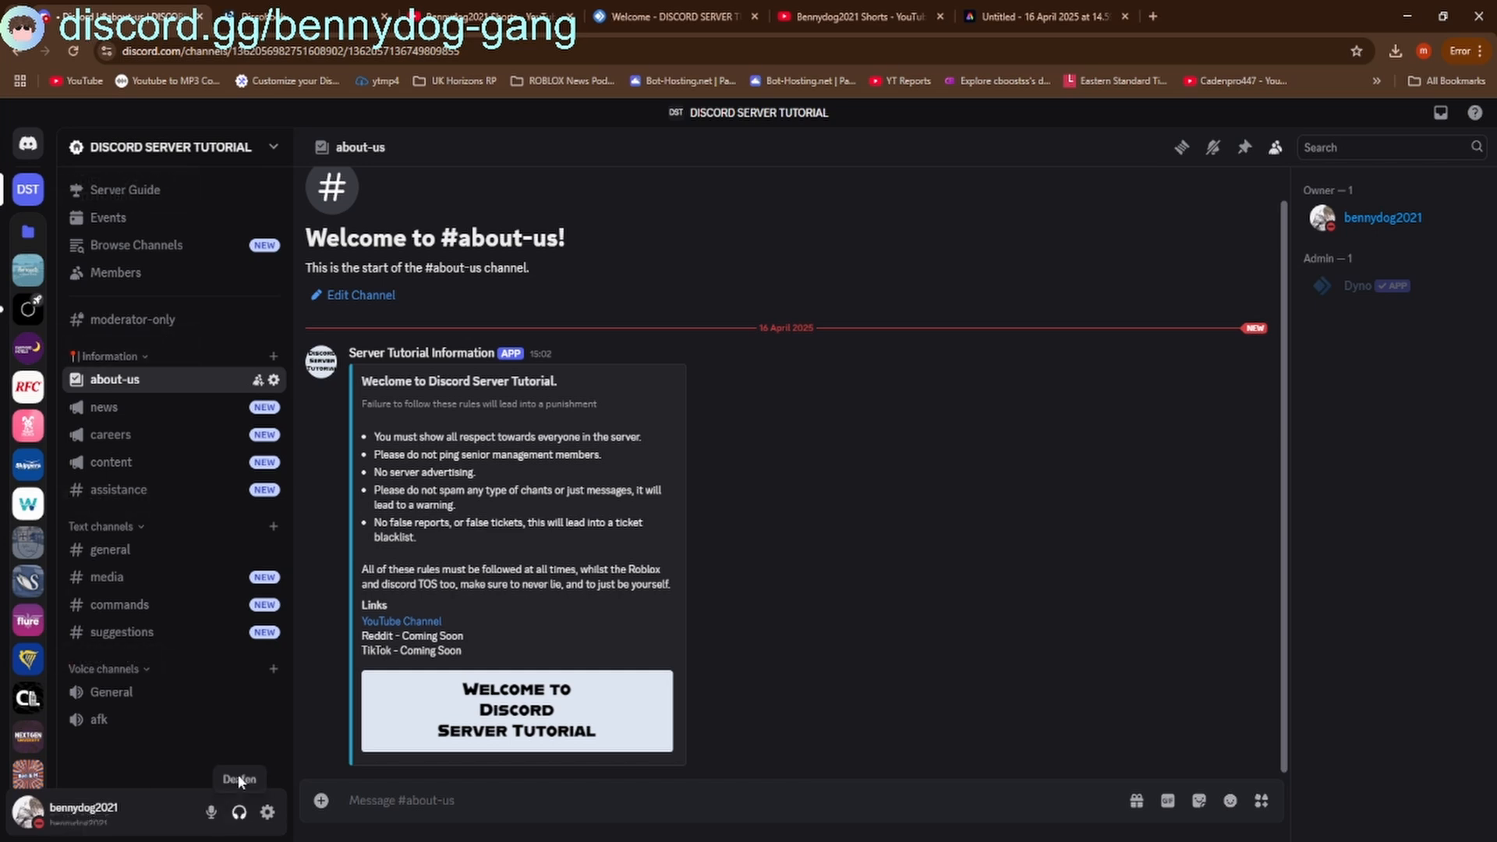
Create a text channel named "staff-only" outside the categories
right_click(229, 756)
click(269, 757)
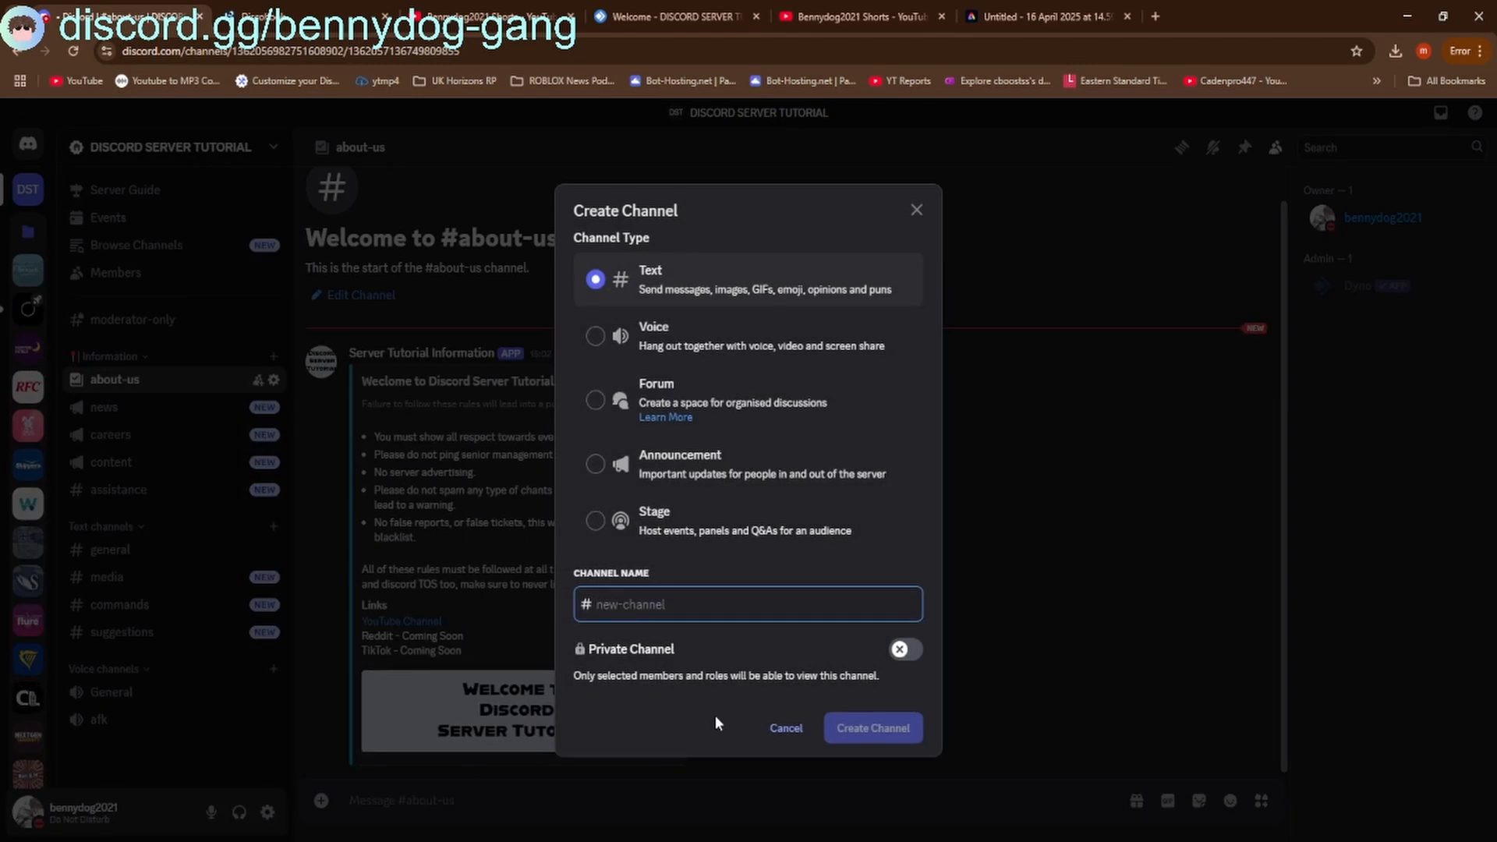
text(staff-only)
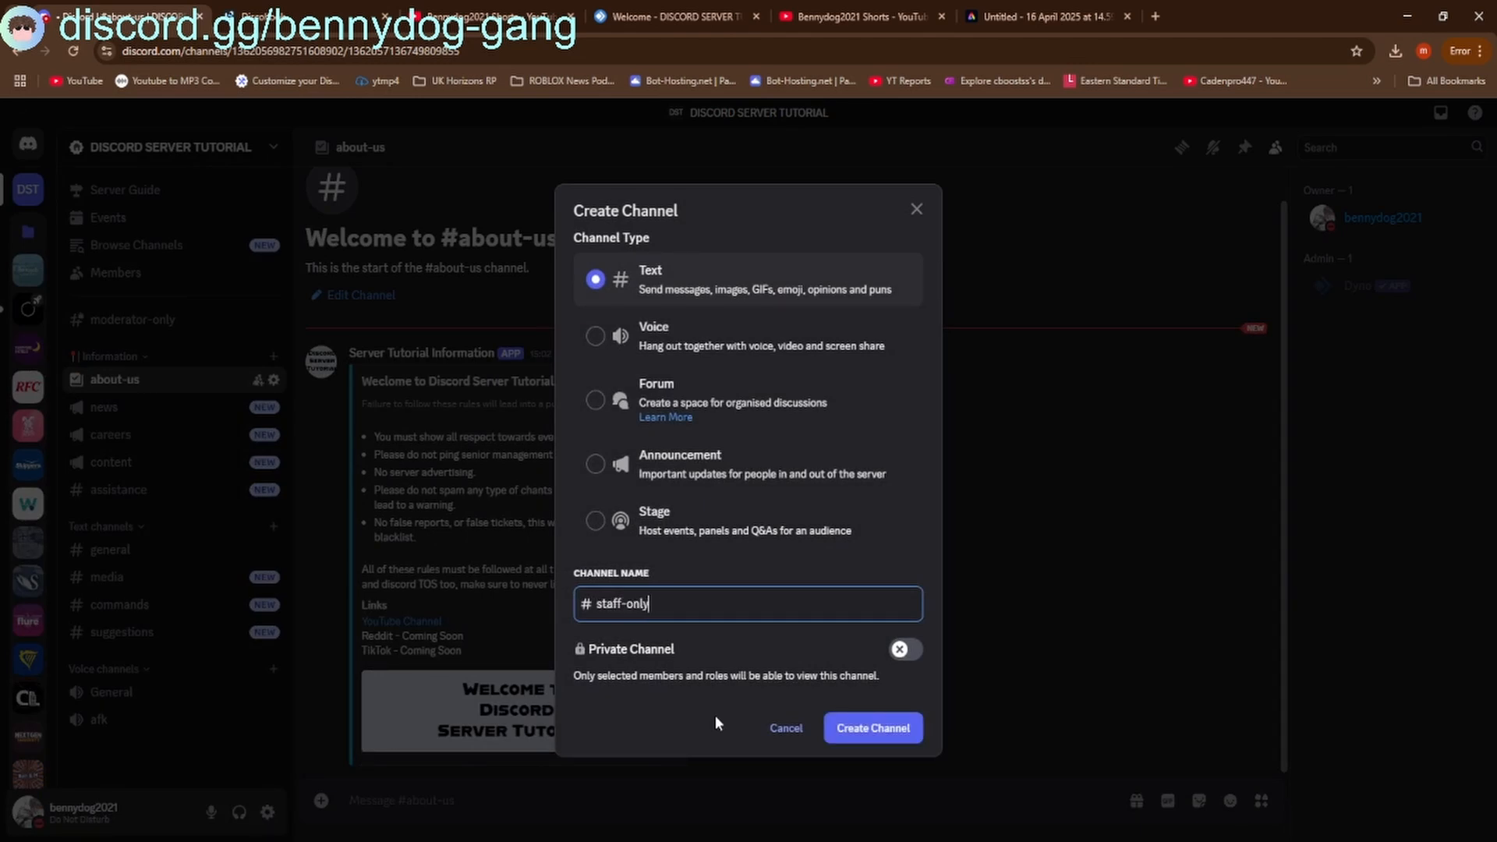
key(Return)
Make the staff-only channel private, give the Moderator and Trial Moderator roles access, and save the permissions
right_click(144, 347)
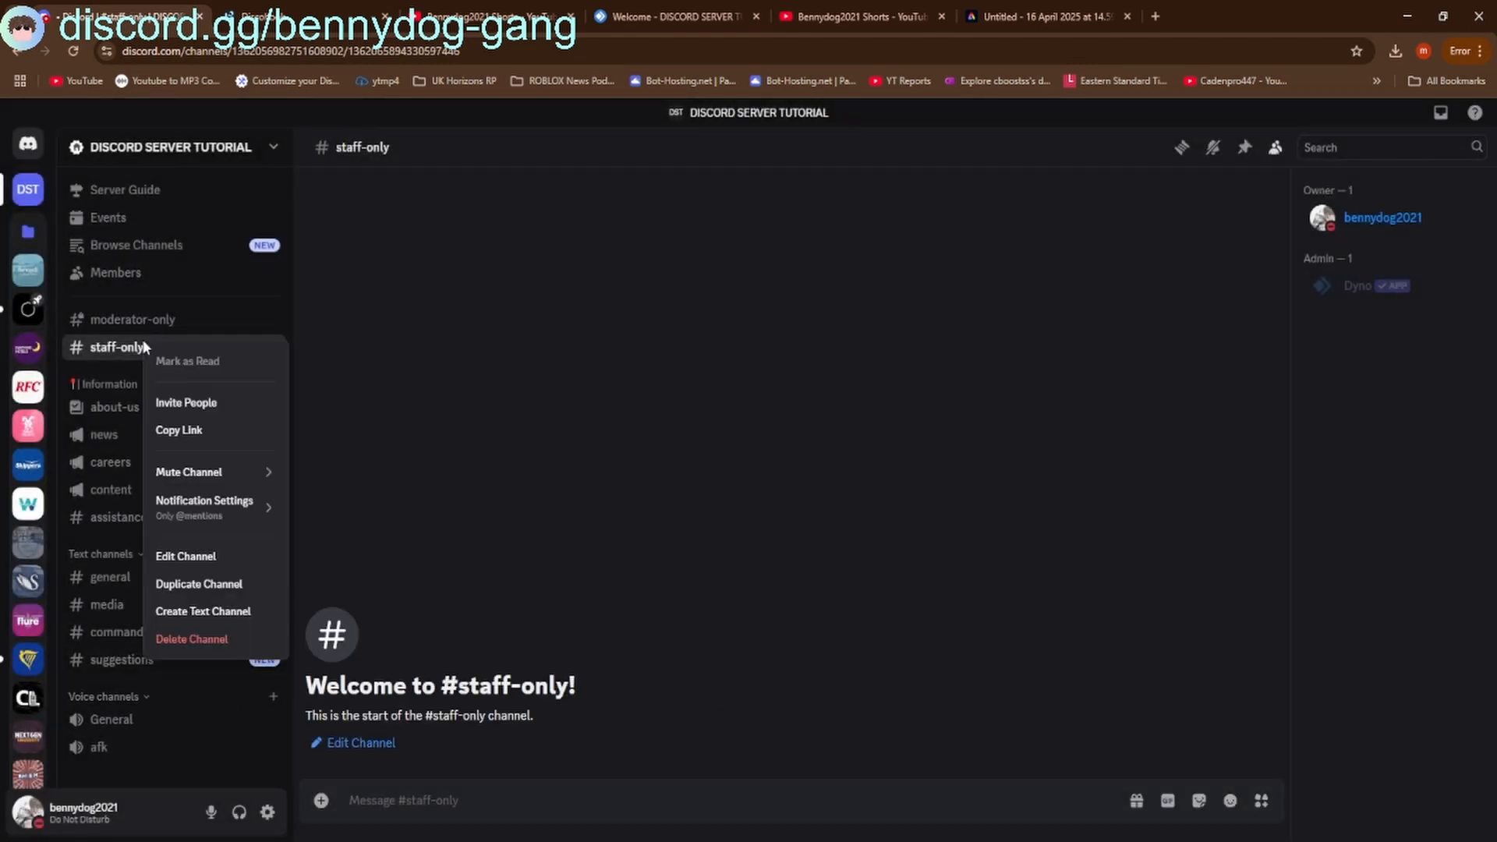
click(228, 559)
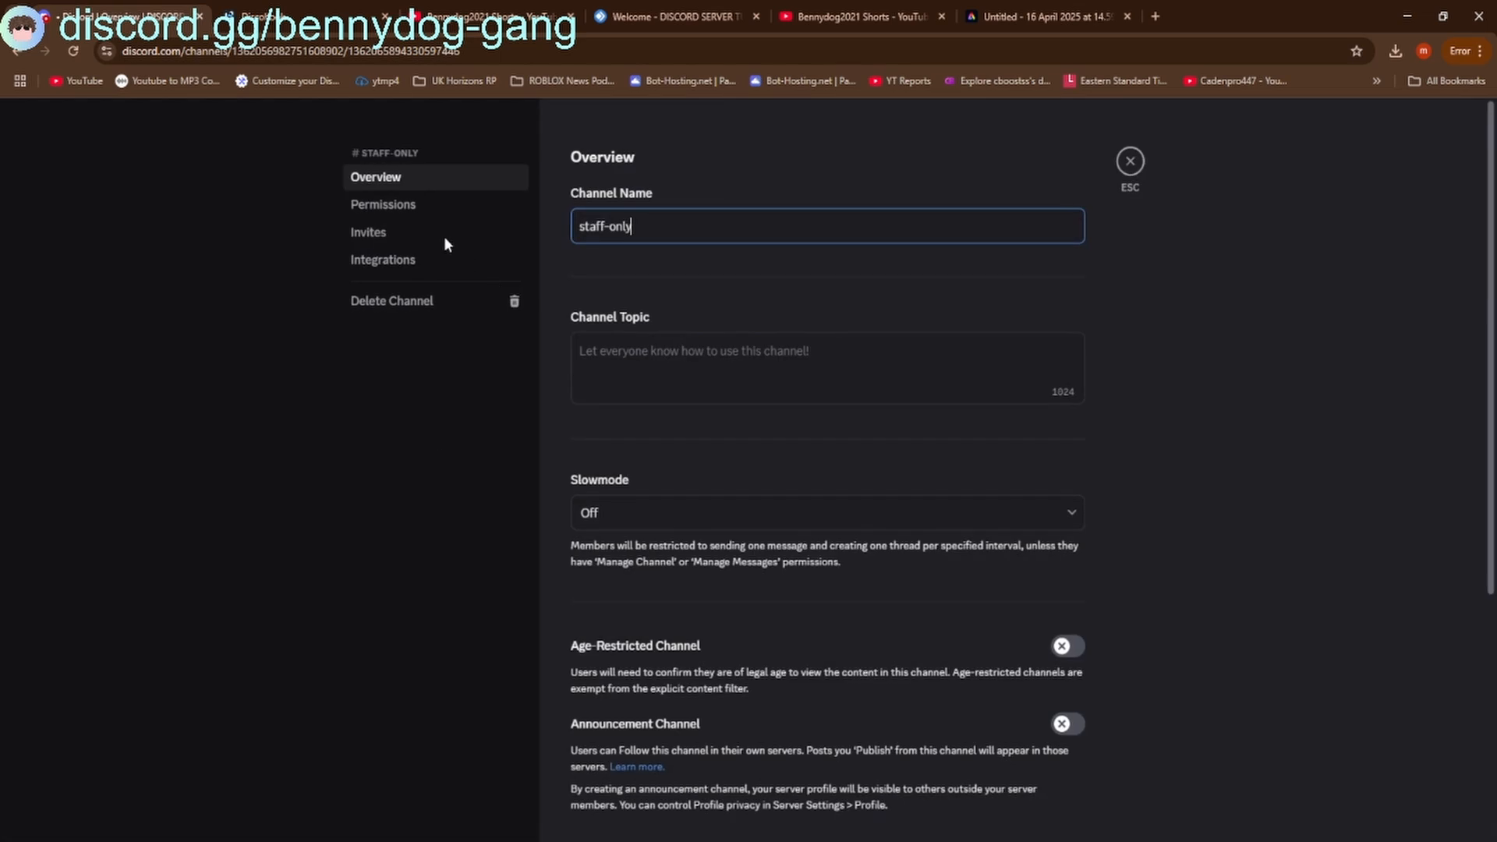
click(425, 208)
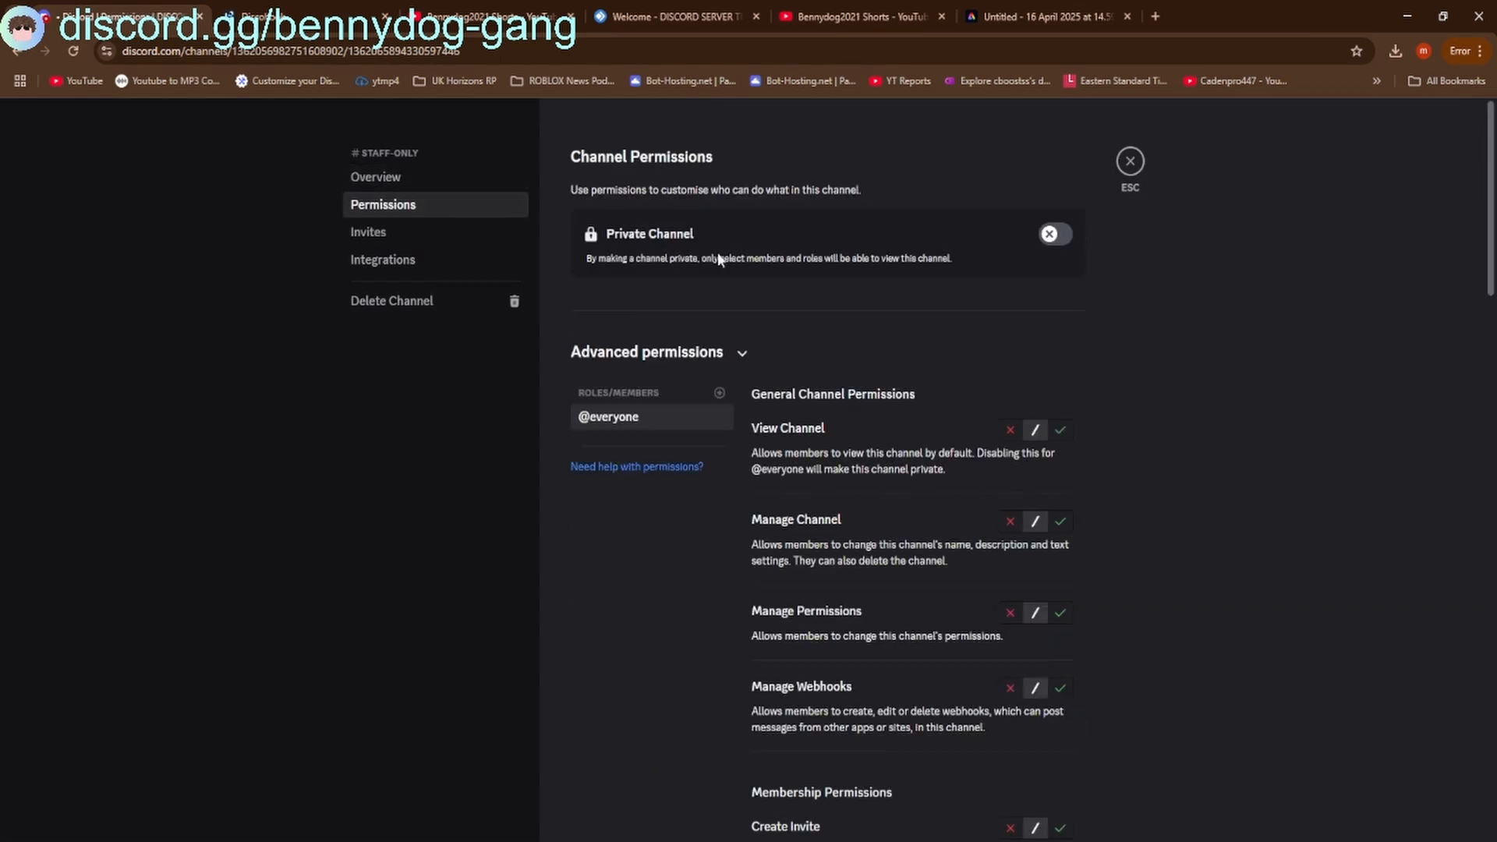
click(1044, 237)
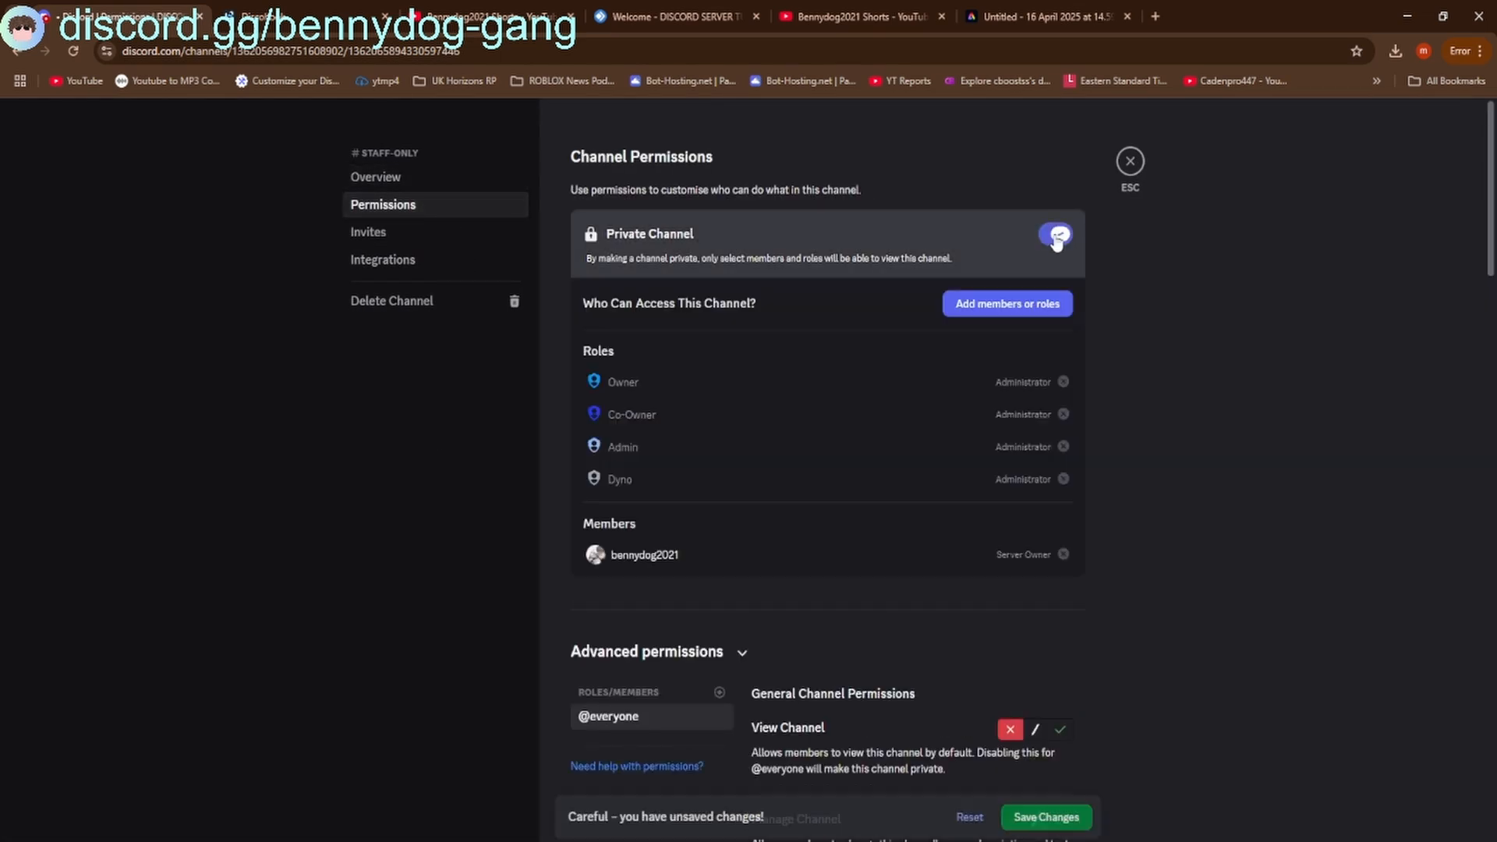
click(1027, 312)
click(736, 454)
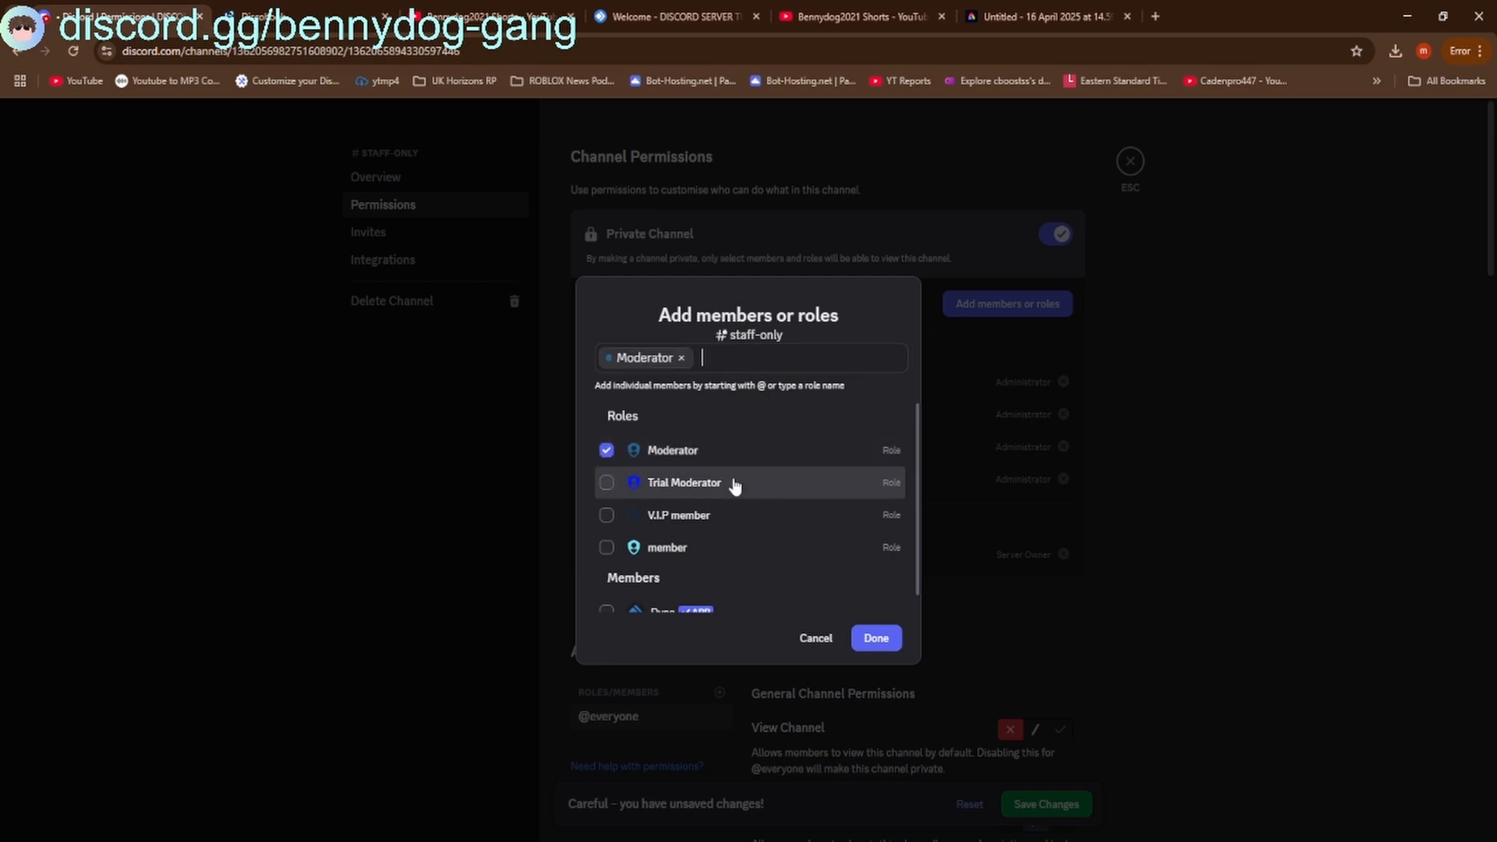
click(734, 483)
click(875, 638)
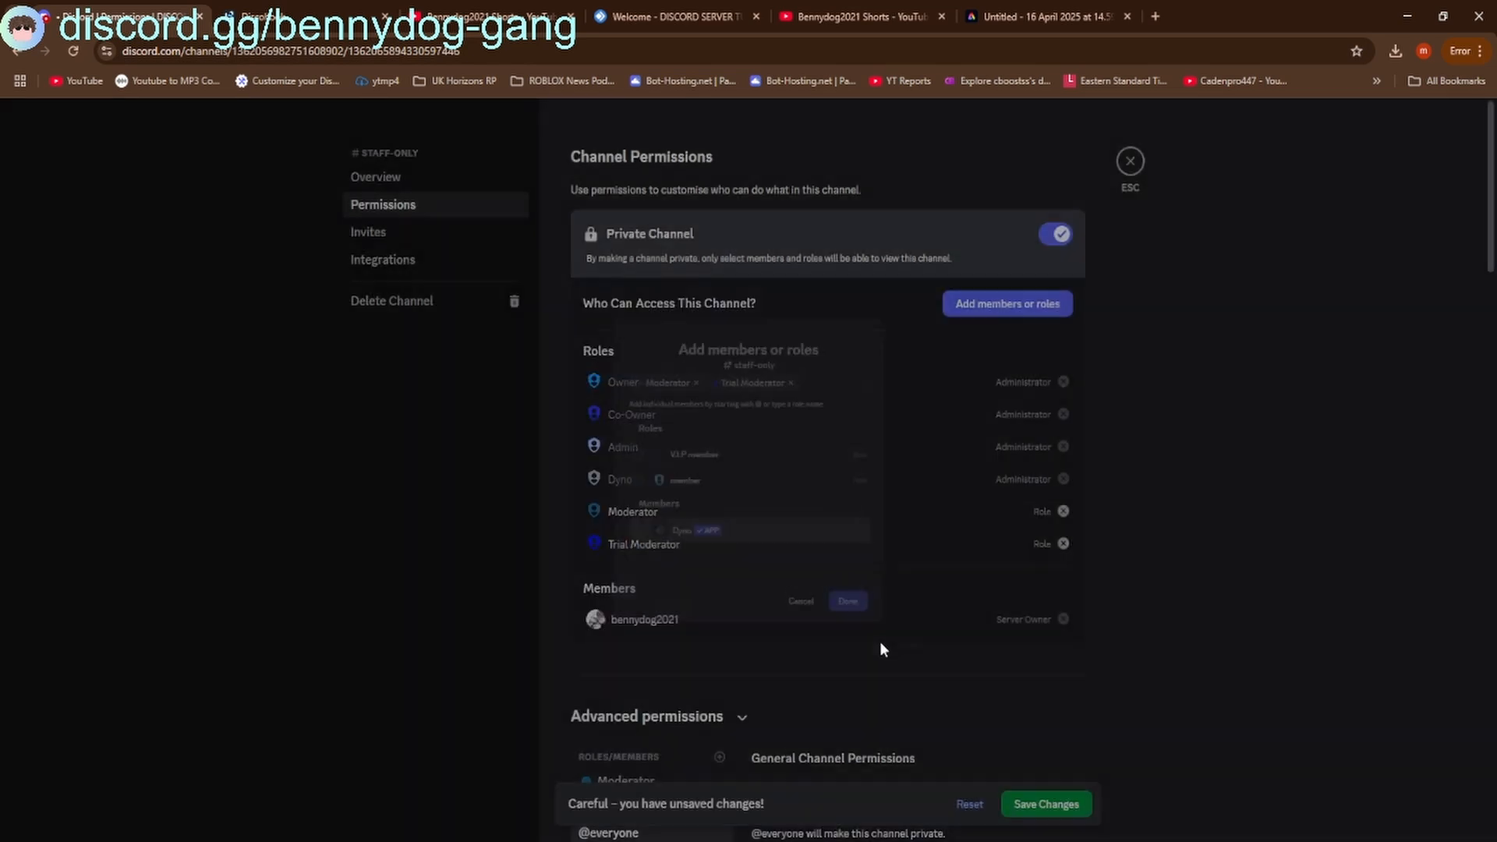
click(1045, 803)
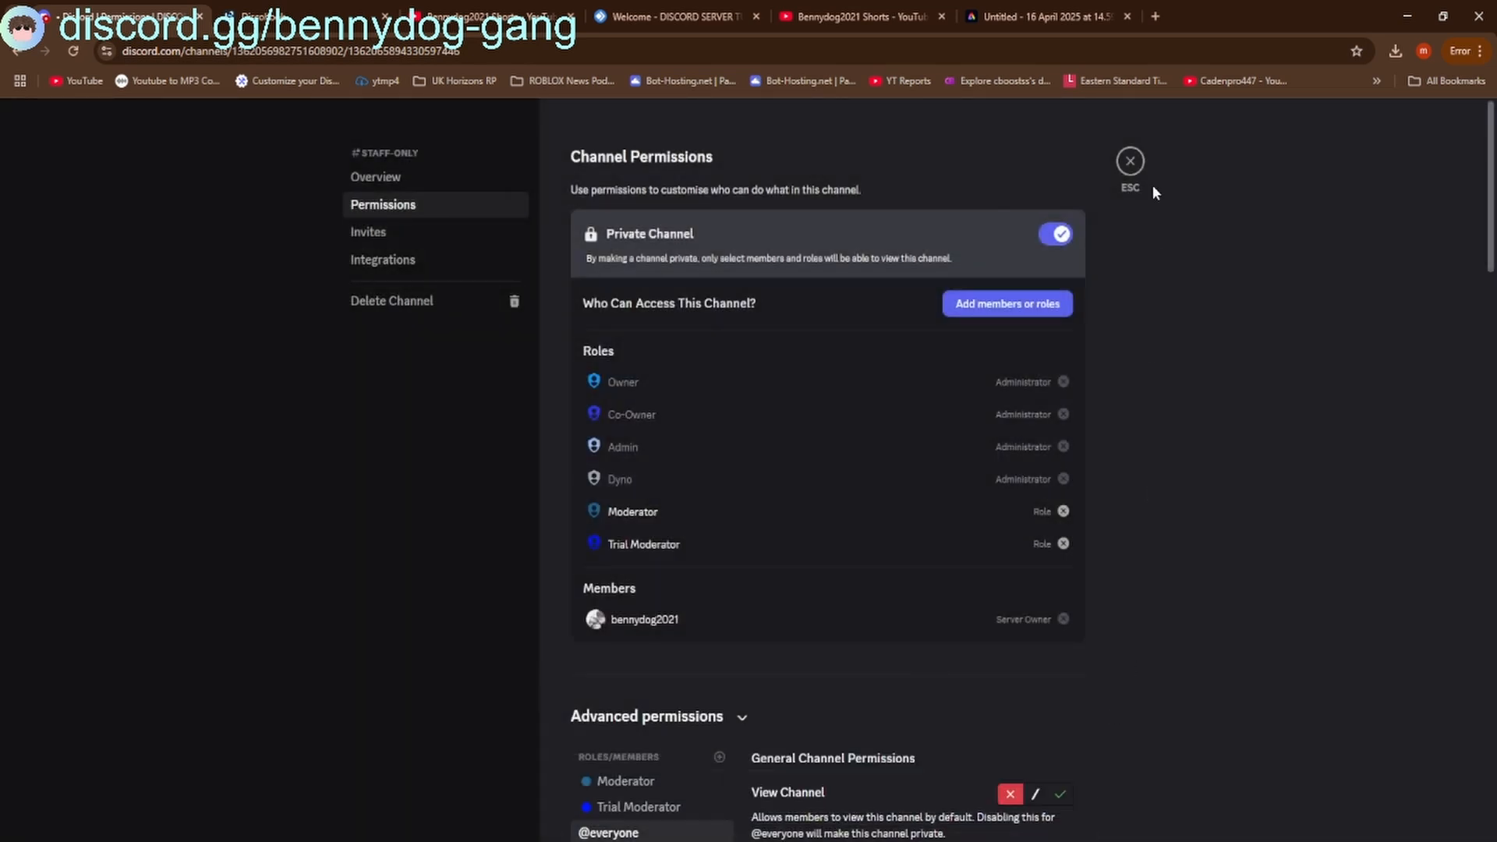
click(1130, 164)
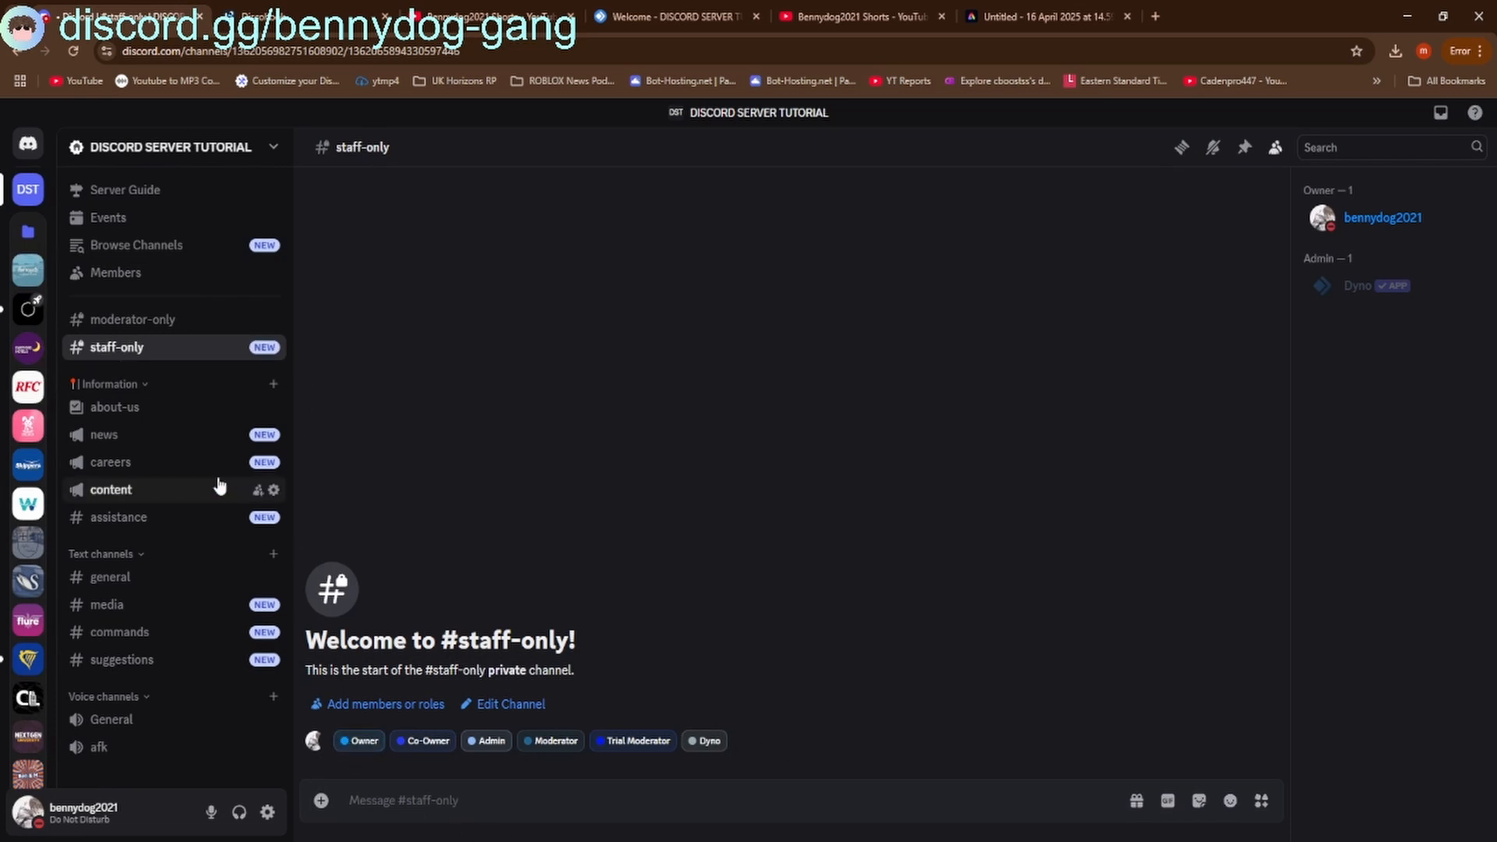
Return to the #about-us channel and view the Dyno bot's profile card
click(156, 407)
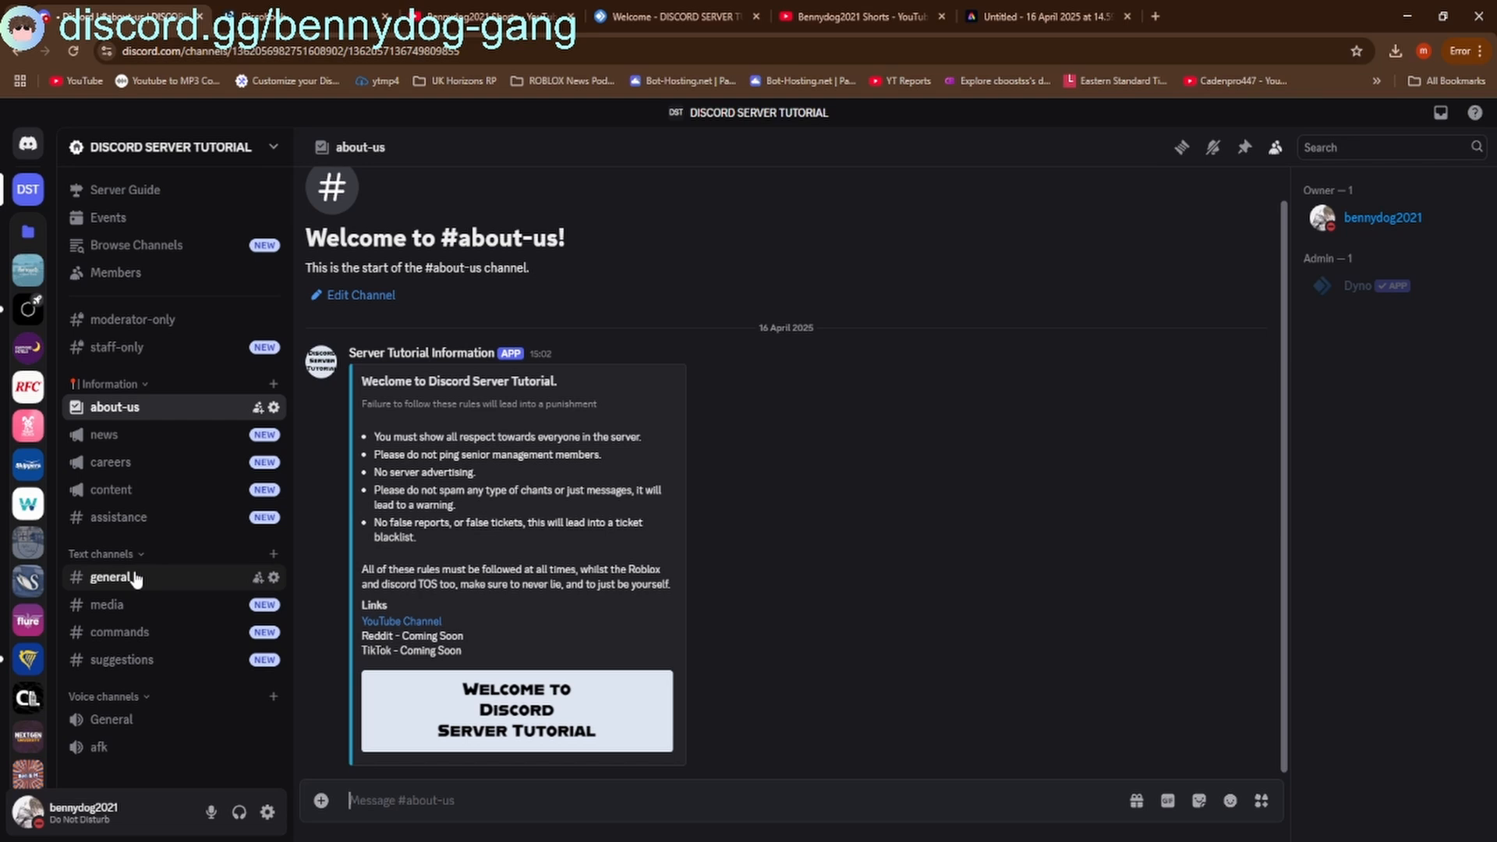
click(1344, 284)
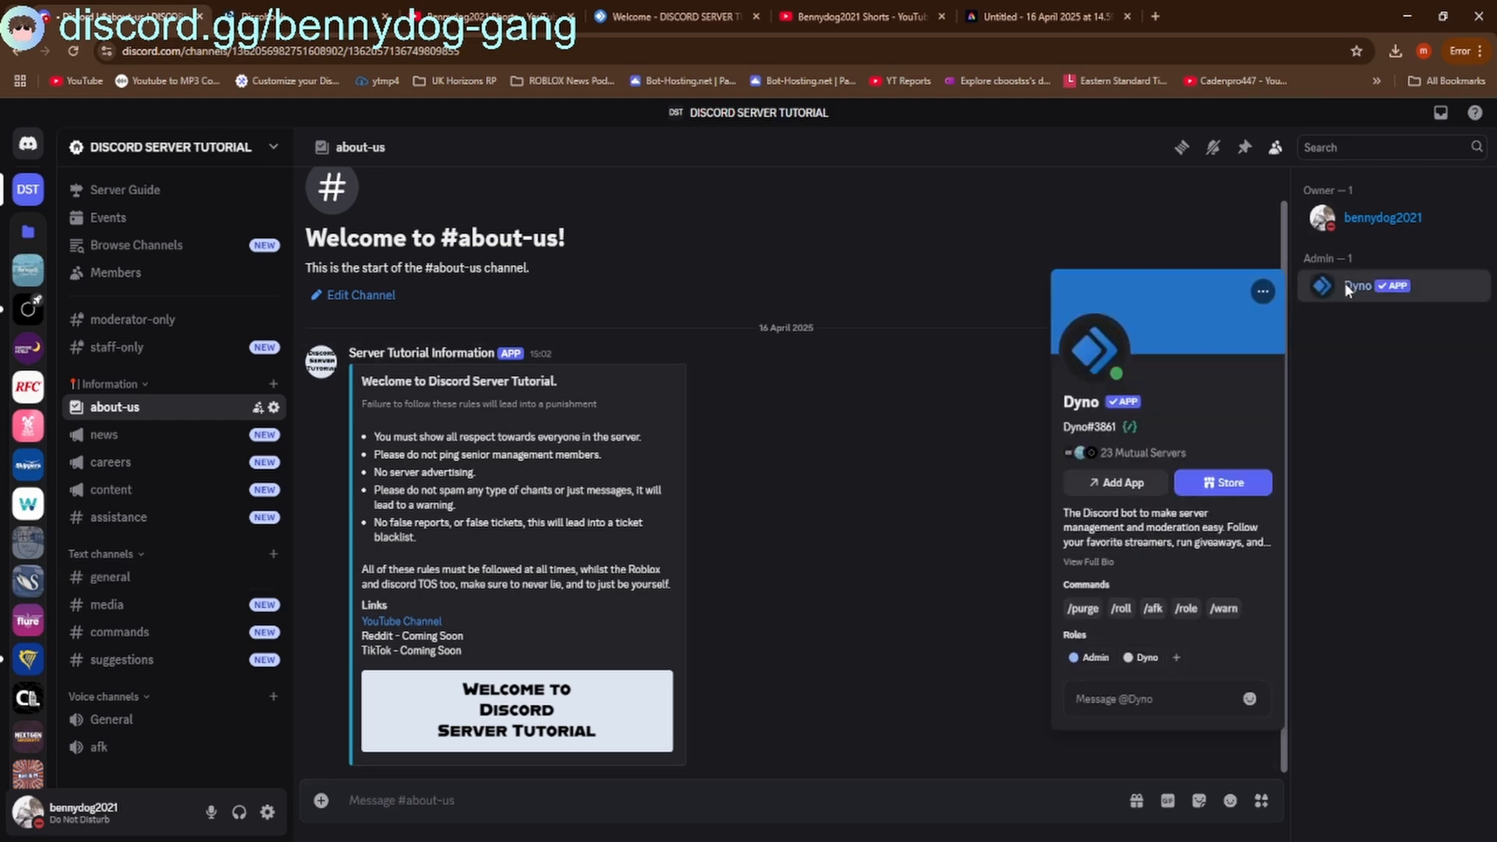
click(1343, 283)
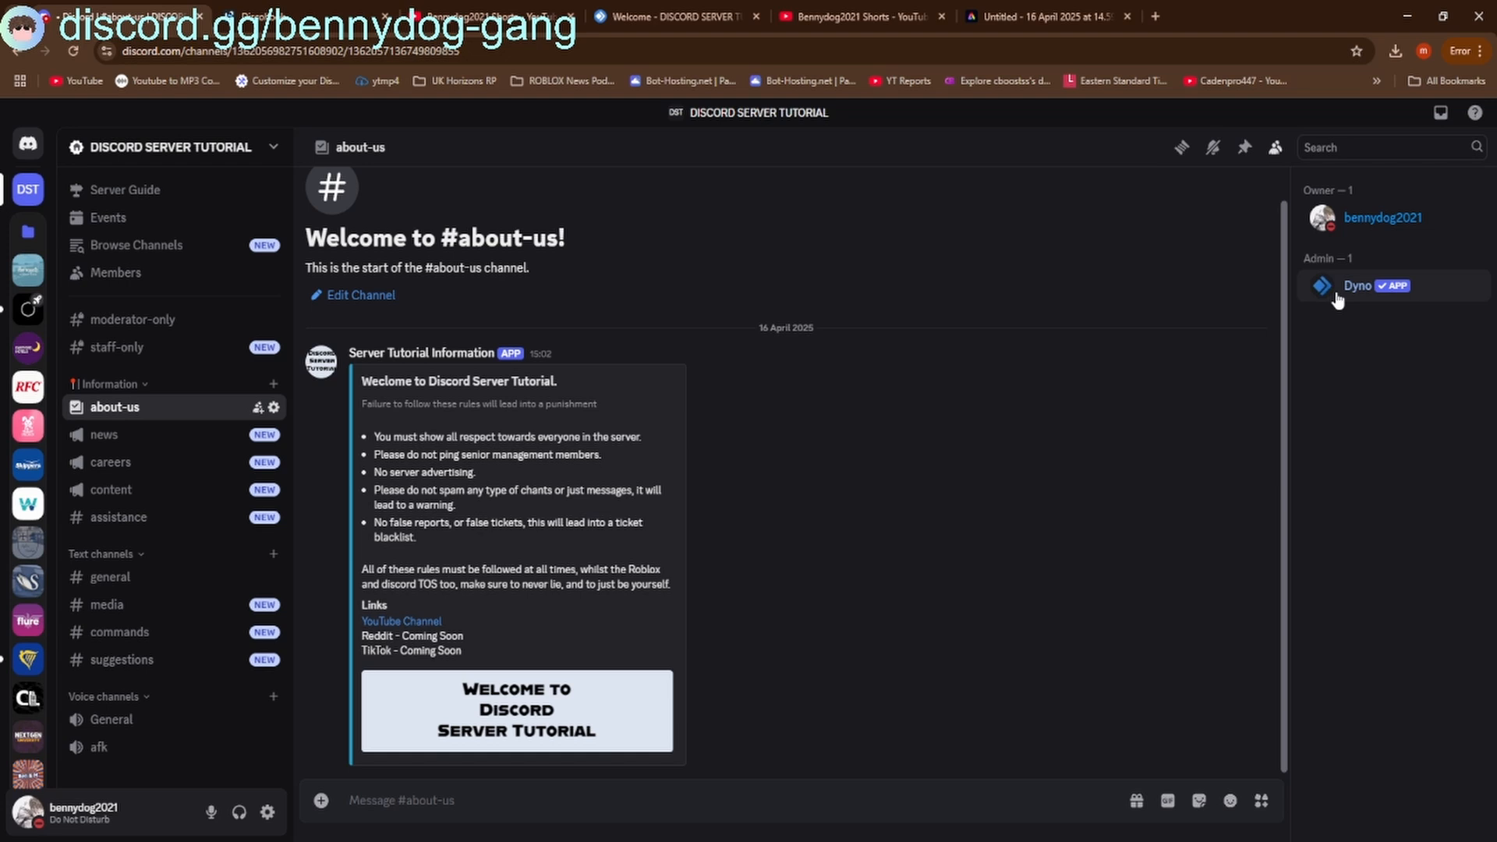